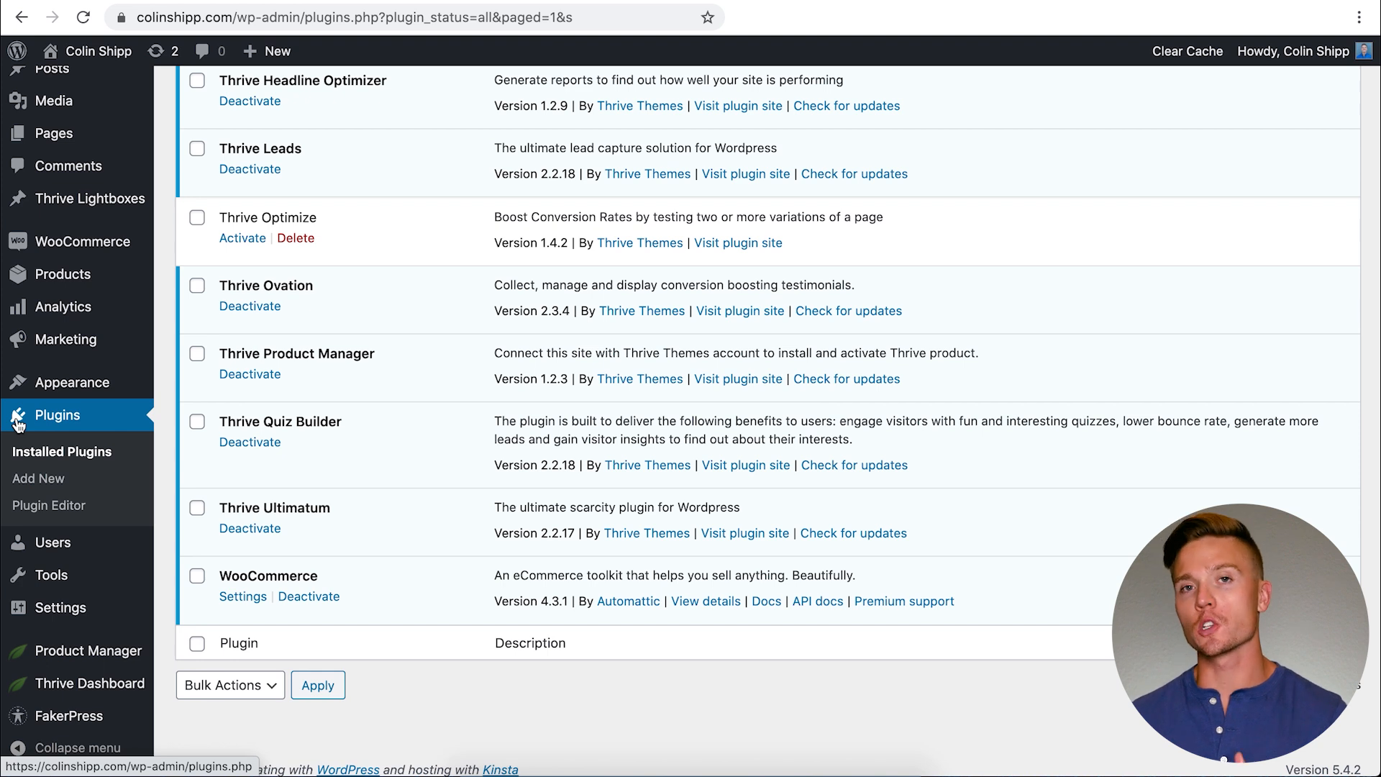
Create a new page titled "Shop" and publish it.
mouse_move(79, 308)
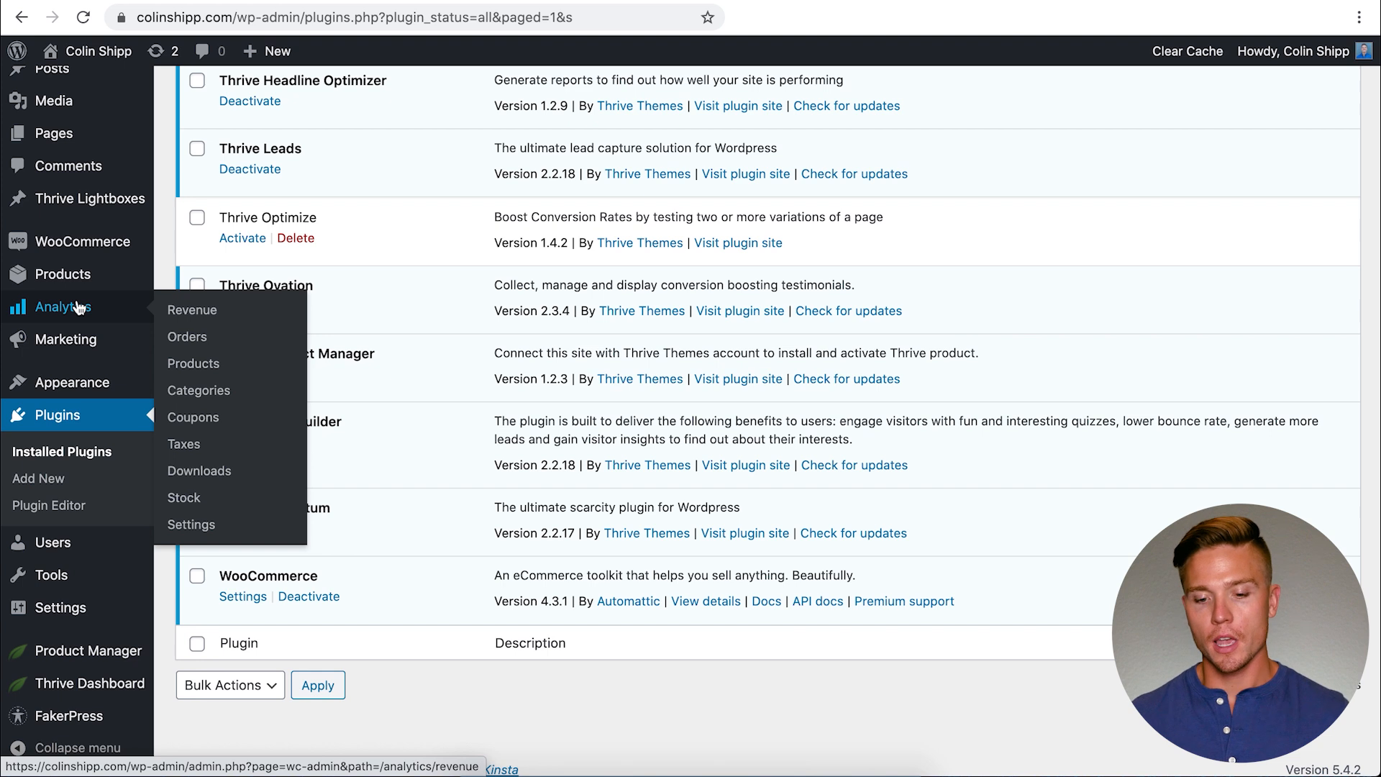
scroll(80, 307, "up", 3)
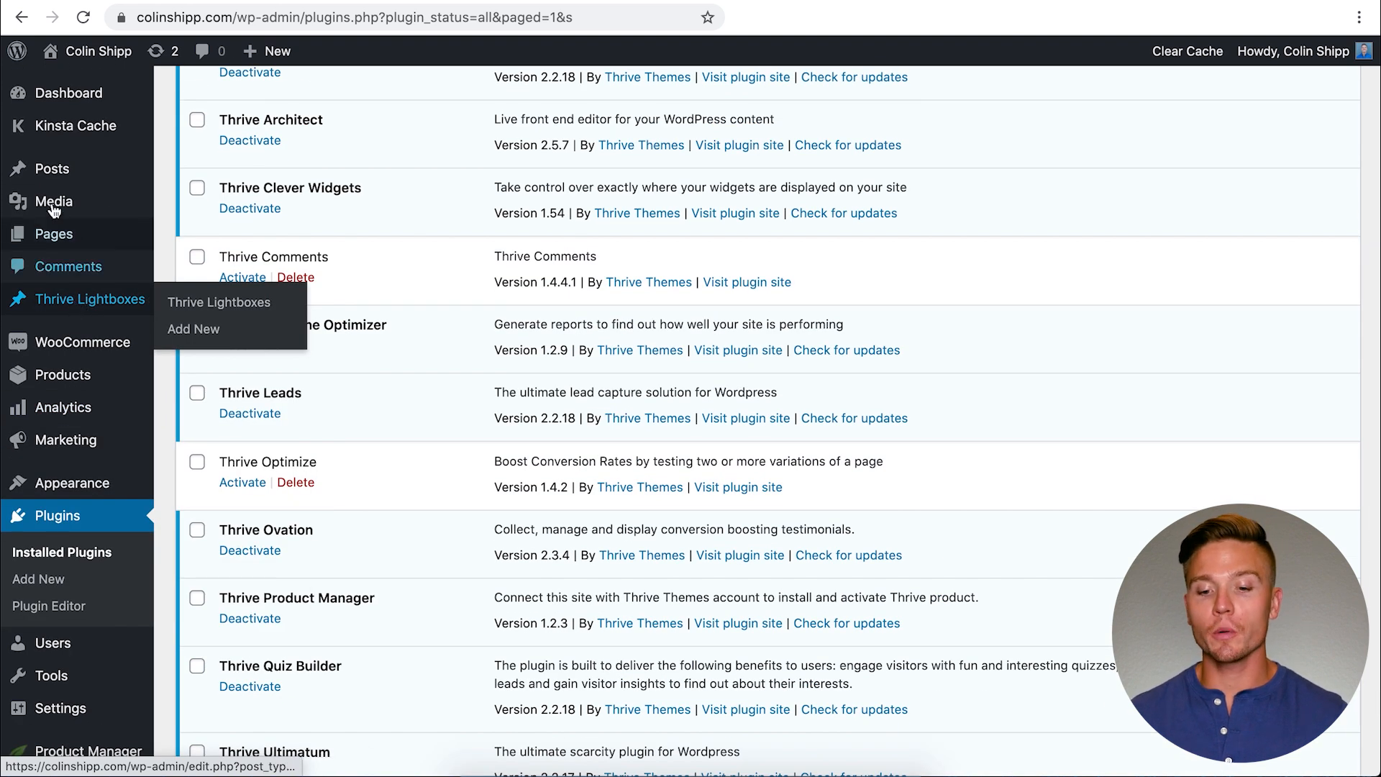
mouse_move(53, 233)
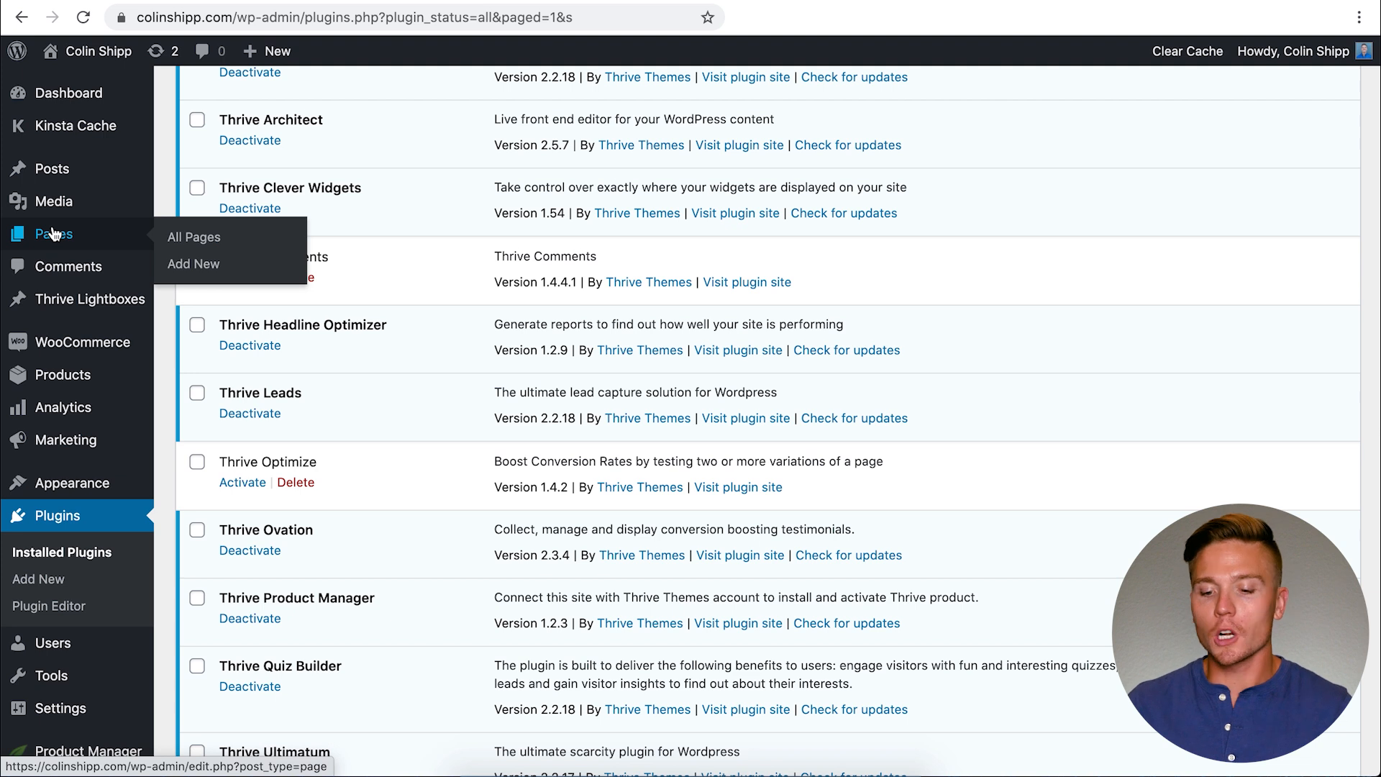
left_click(215, 265)
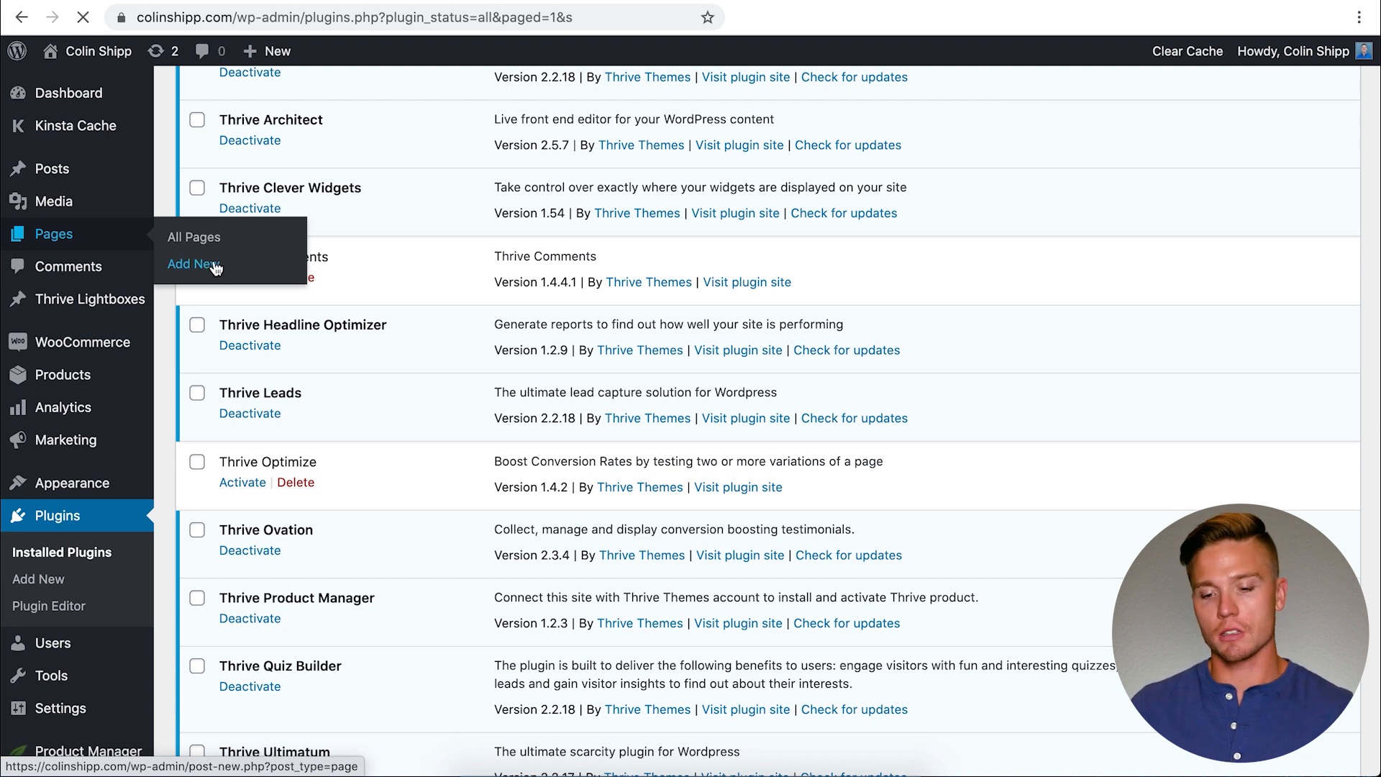
type("Shop")
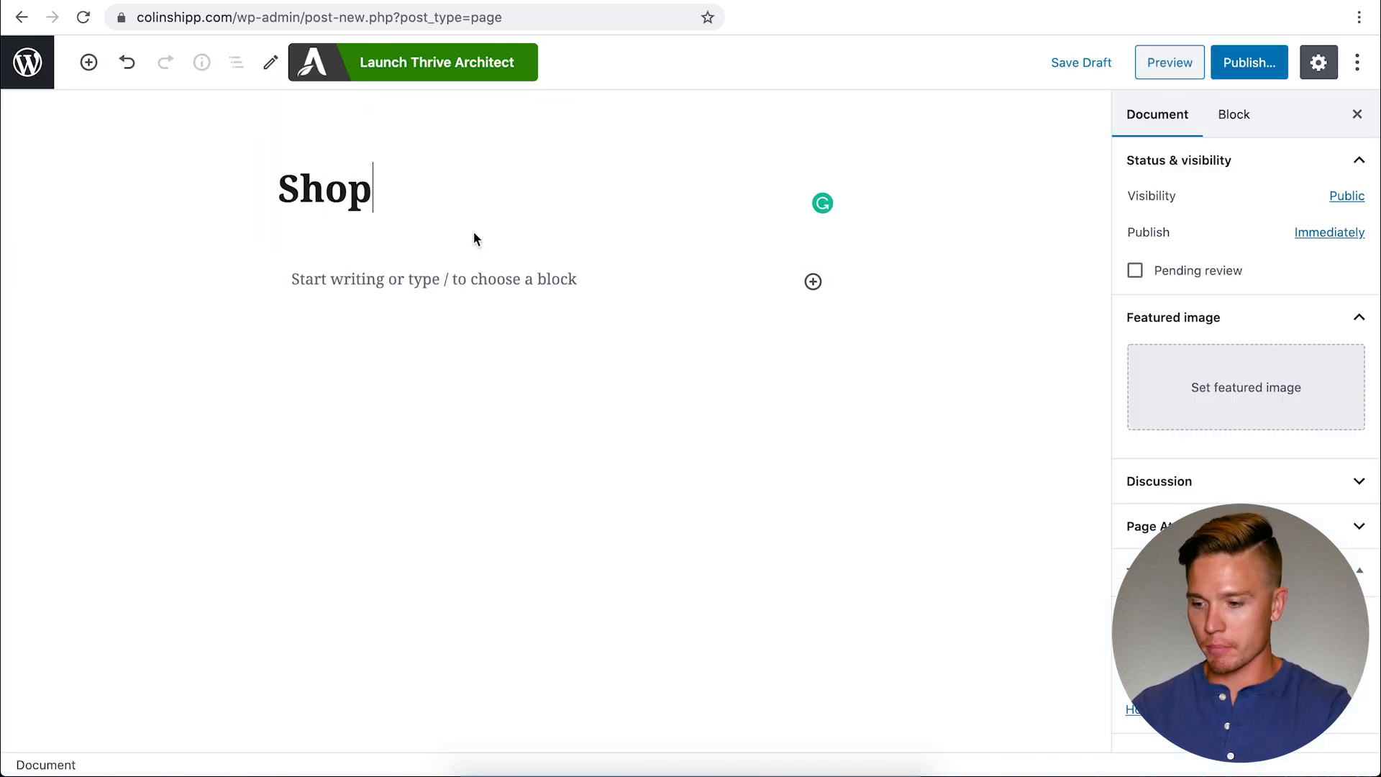
left_click(1258, 62)
left_click(1263, 59)
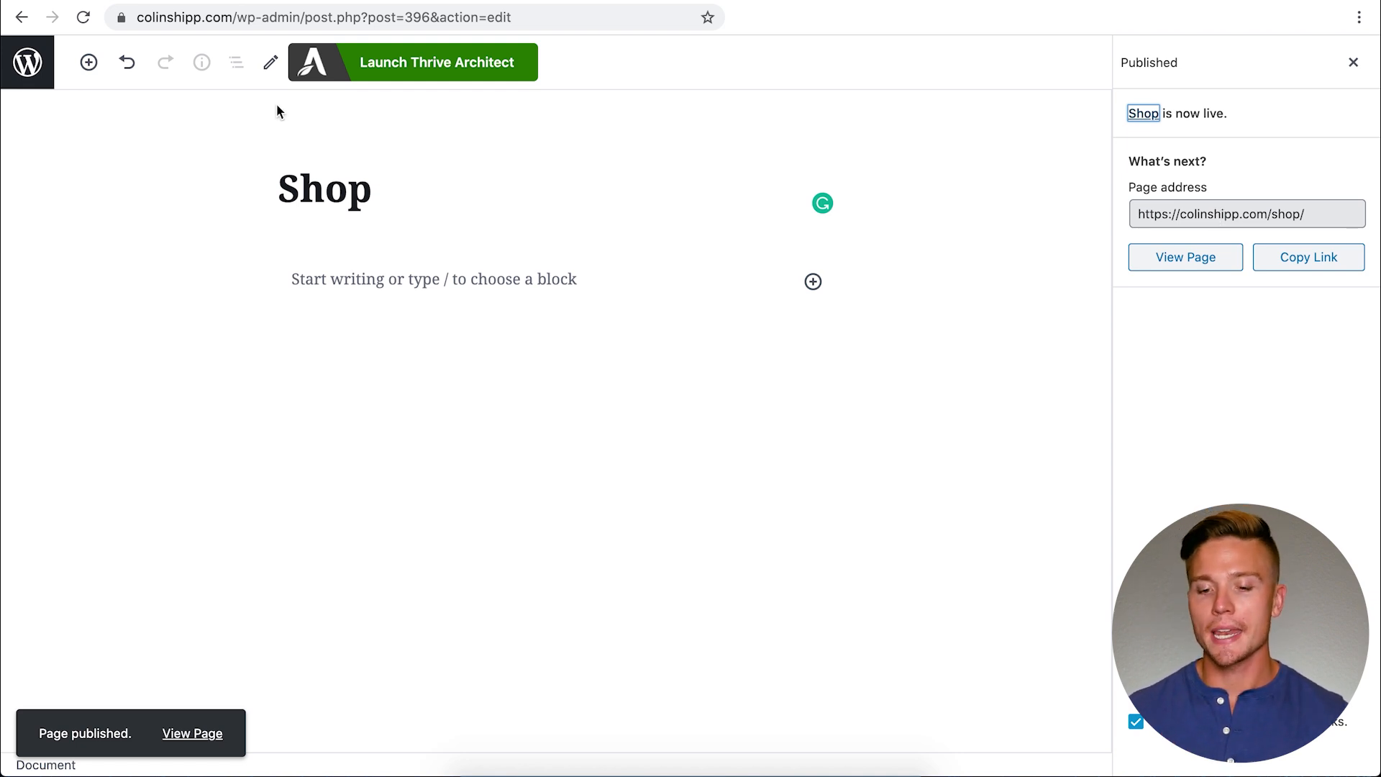
In the WooCommerce product settings, assign the Shop page as the store's shop page and save the changes.
left_click(29, 63)
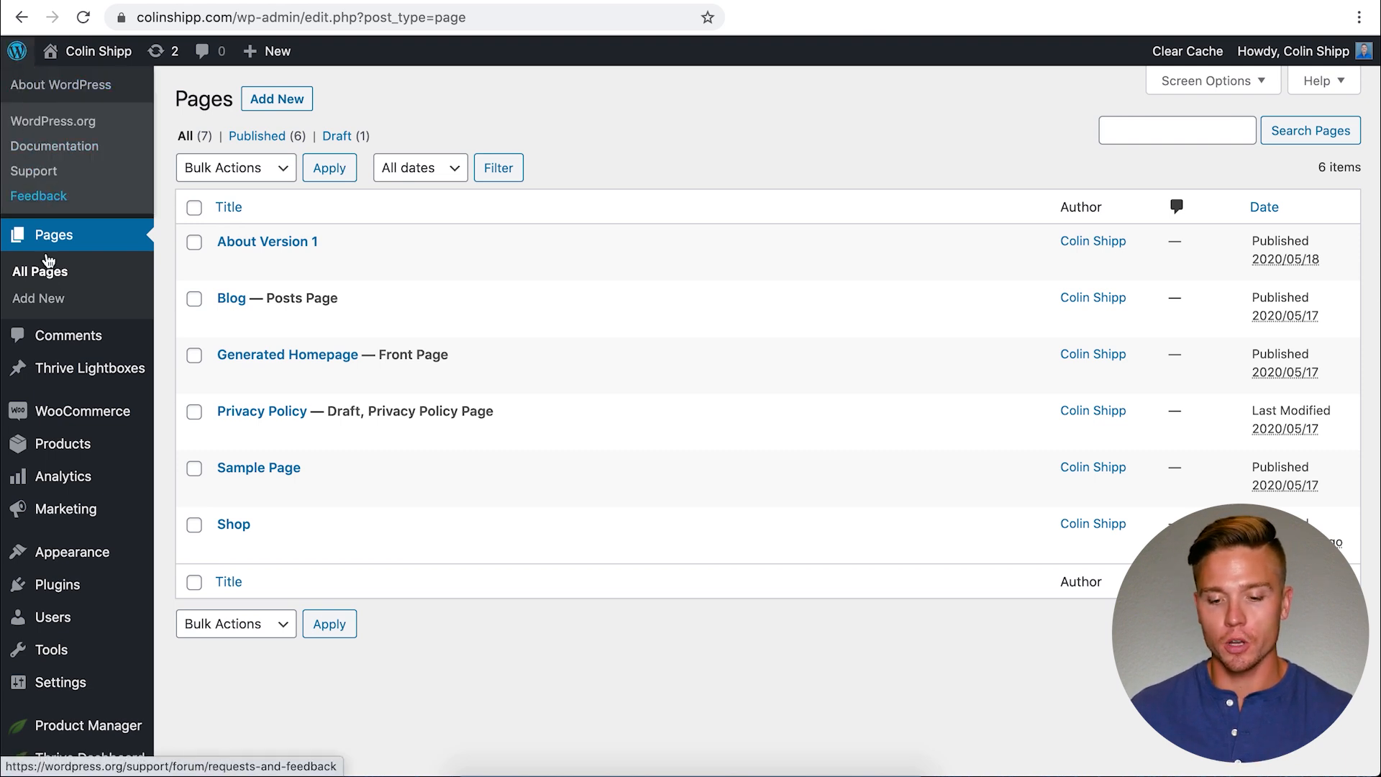
mouse_move(83, 413)
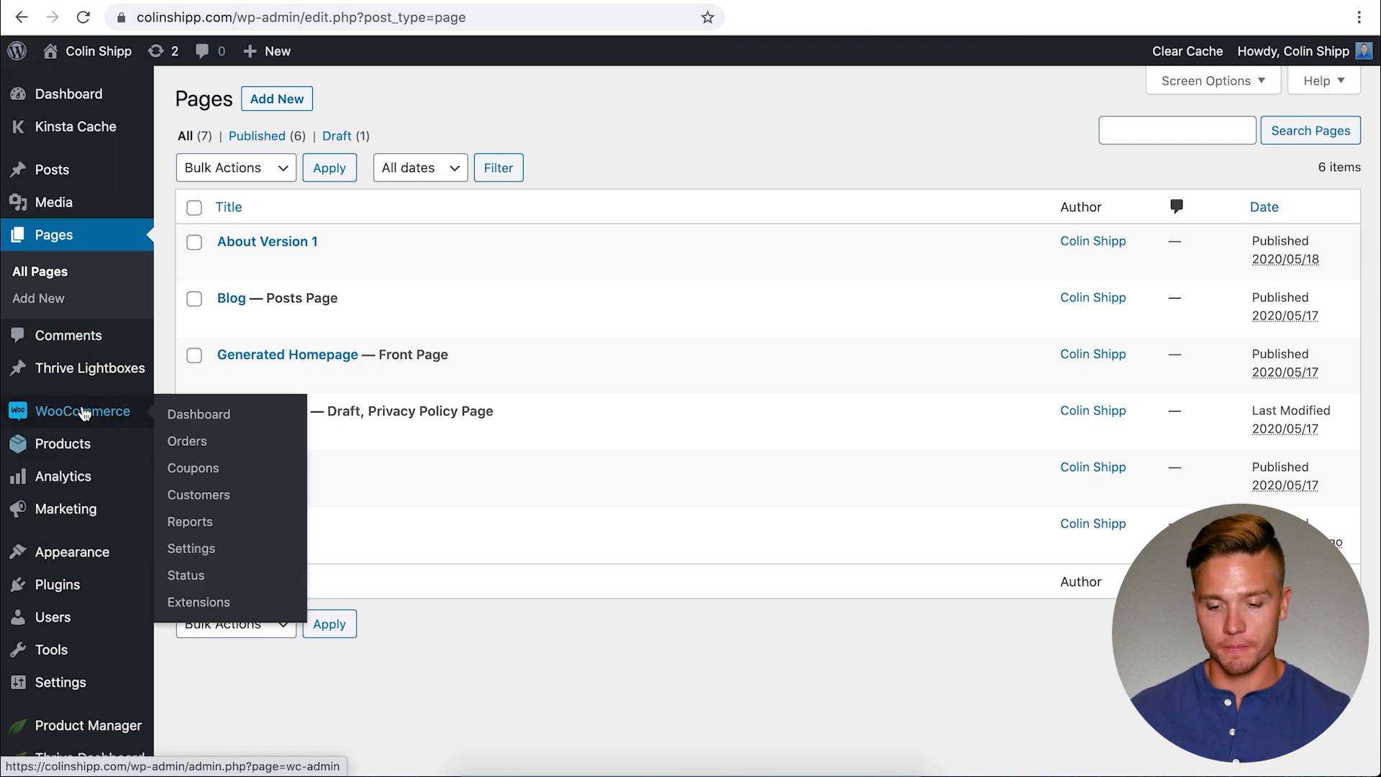
left_click(193, 550)
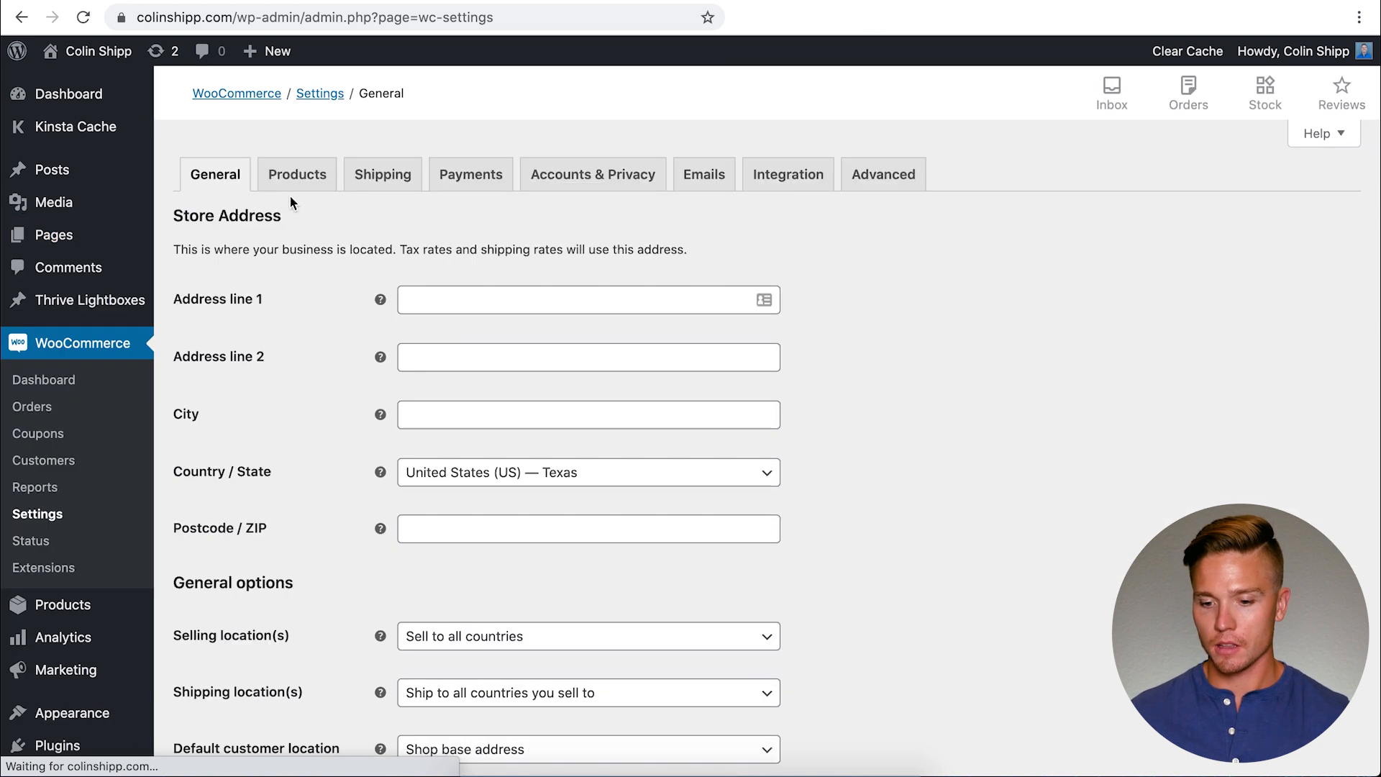
left_click(297, 184)
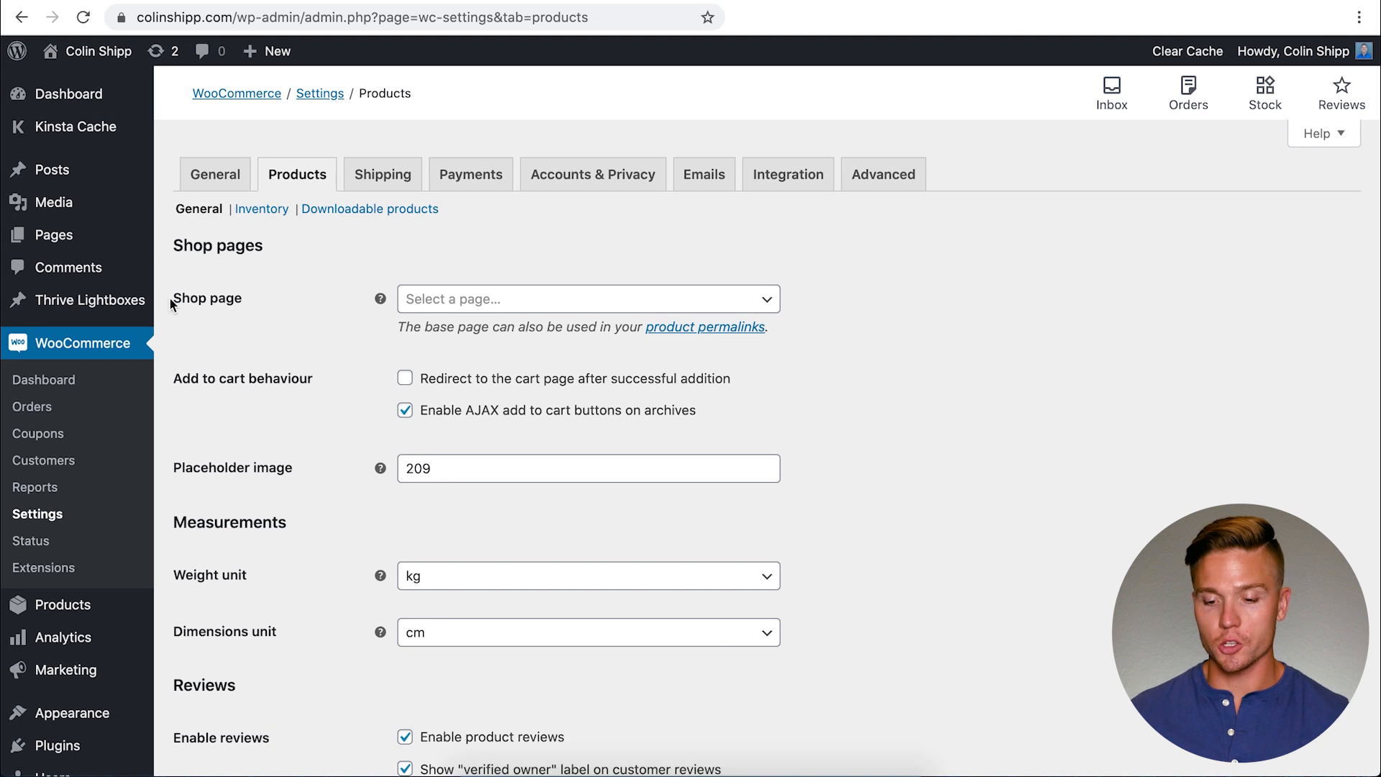
left_click(570, 315)
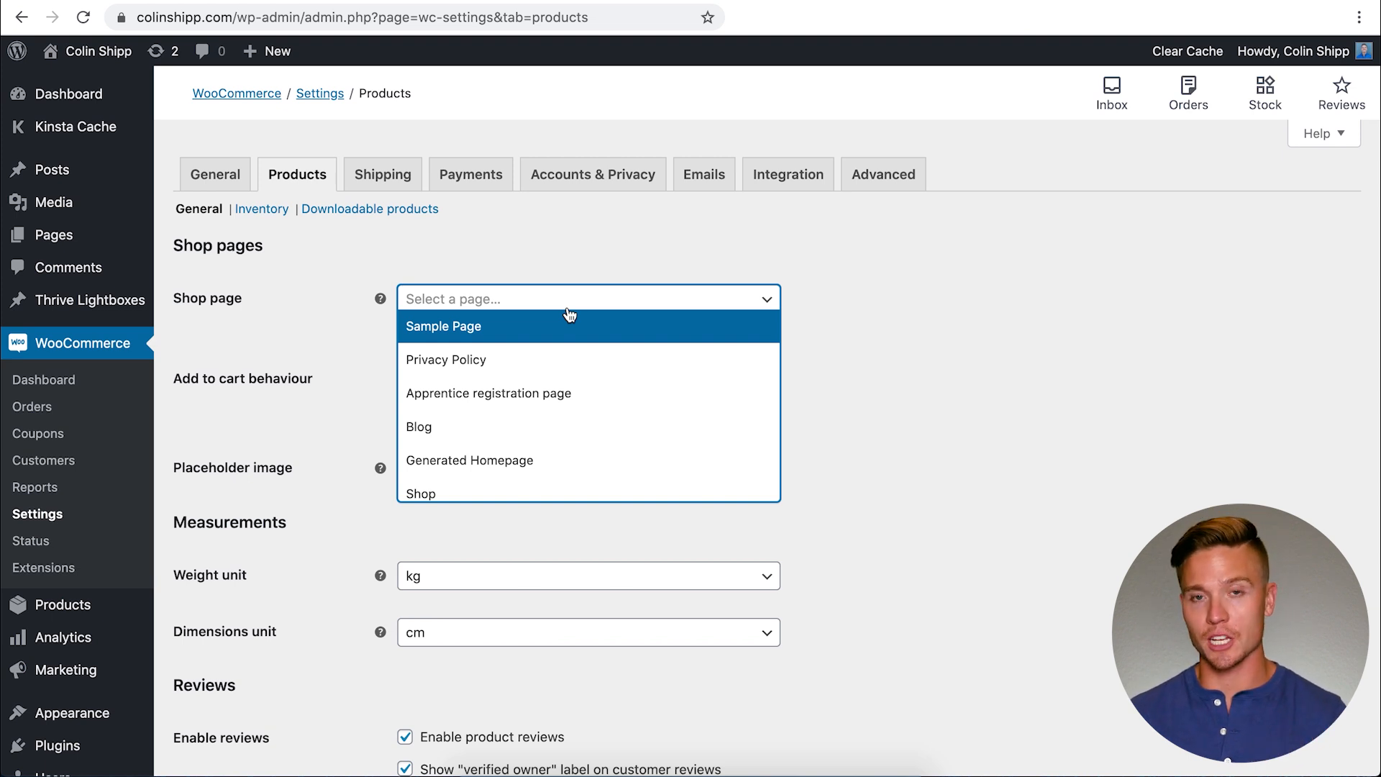
scroll(493, 425, "down", 1)
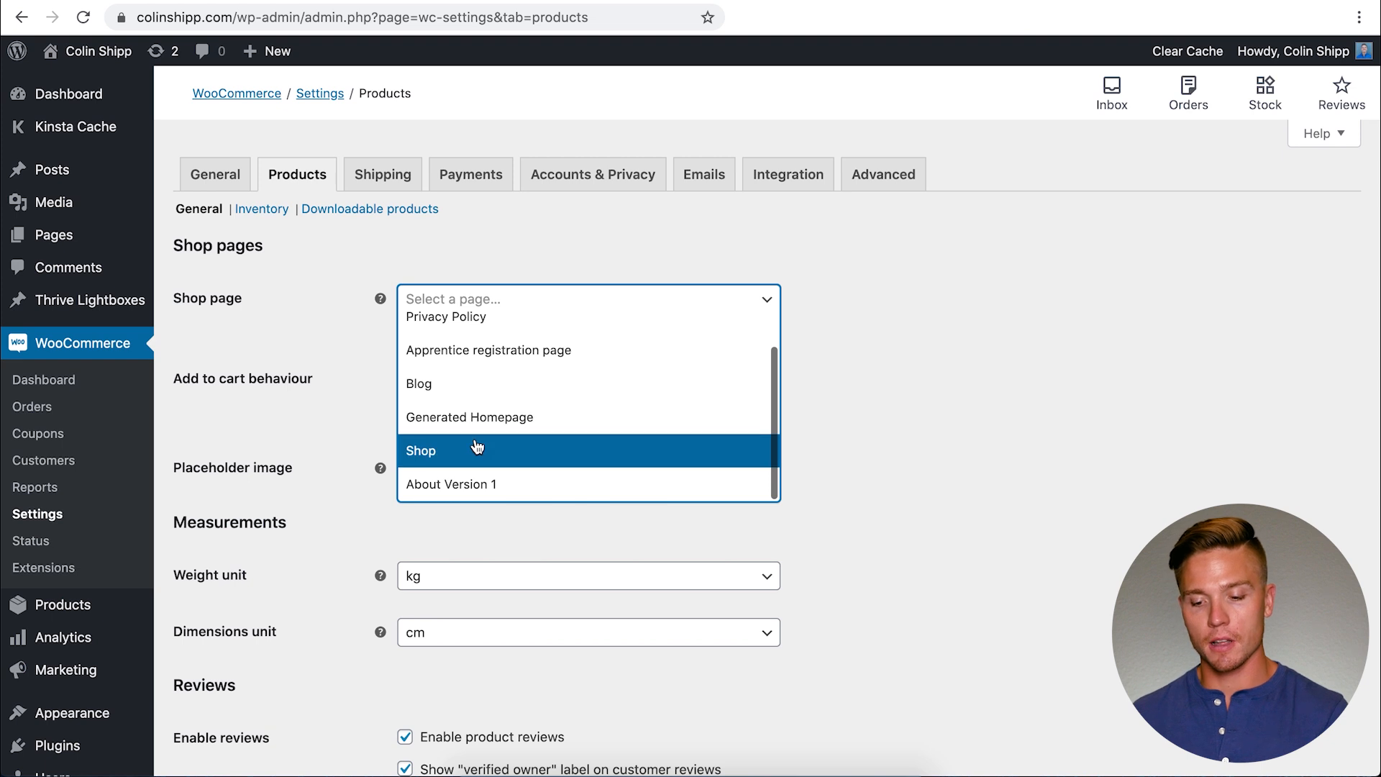
left_click(476, 446)
scroll(882, 380, "down", 4)
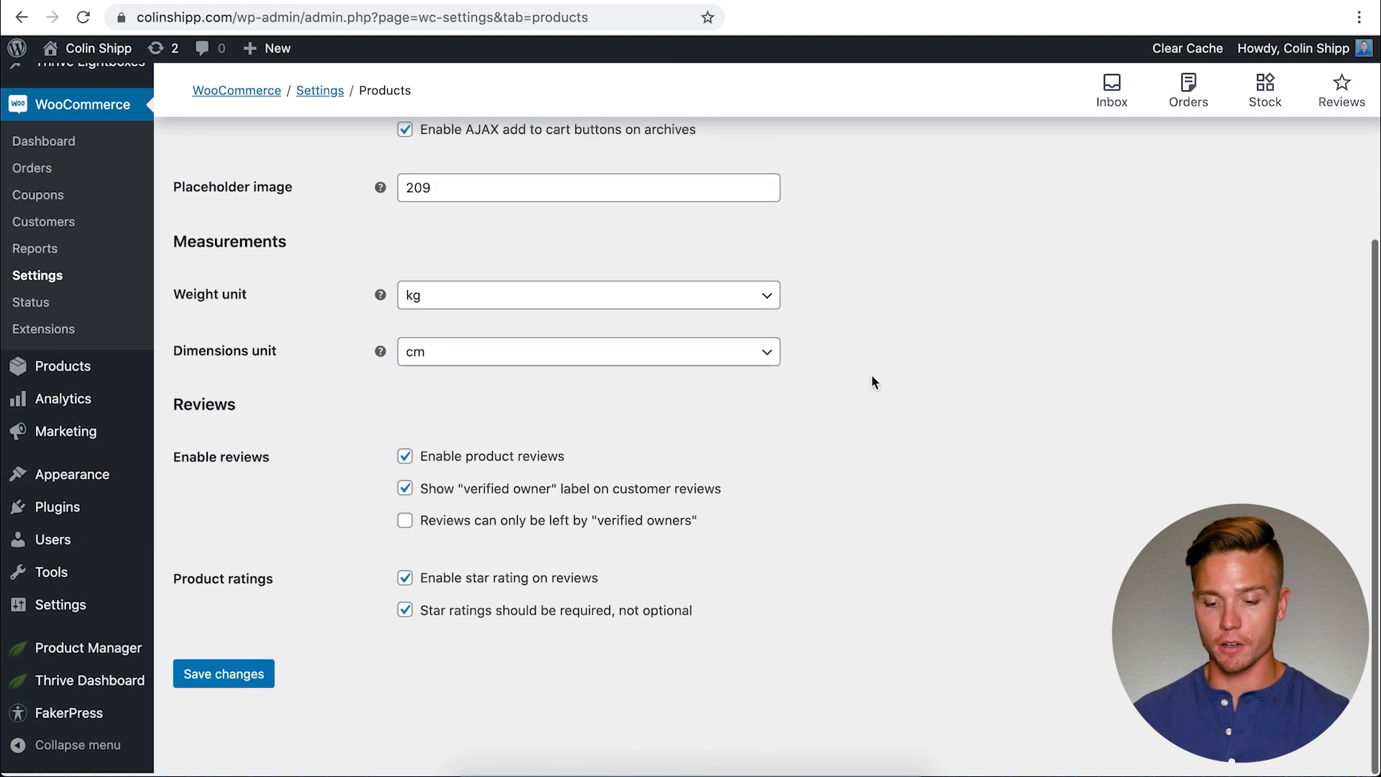
left_click(225, 679)
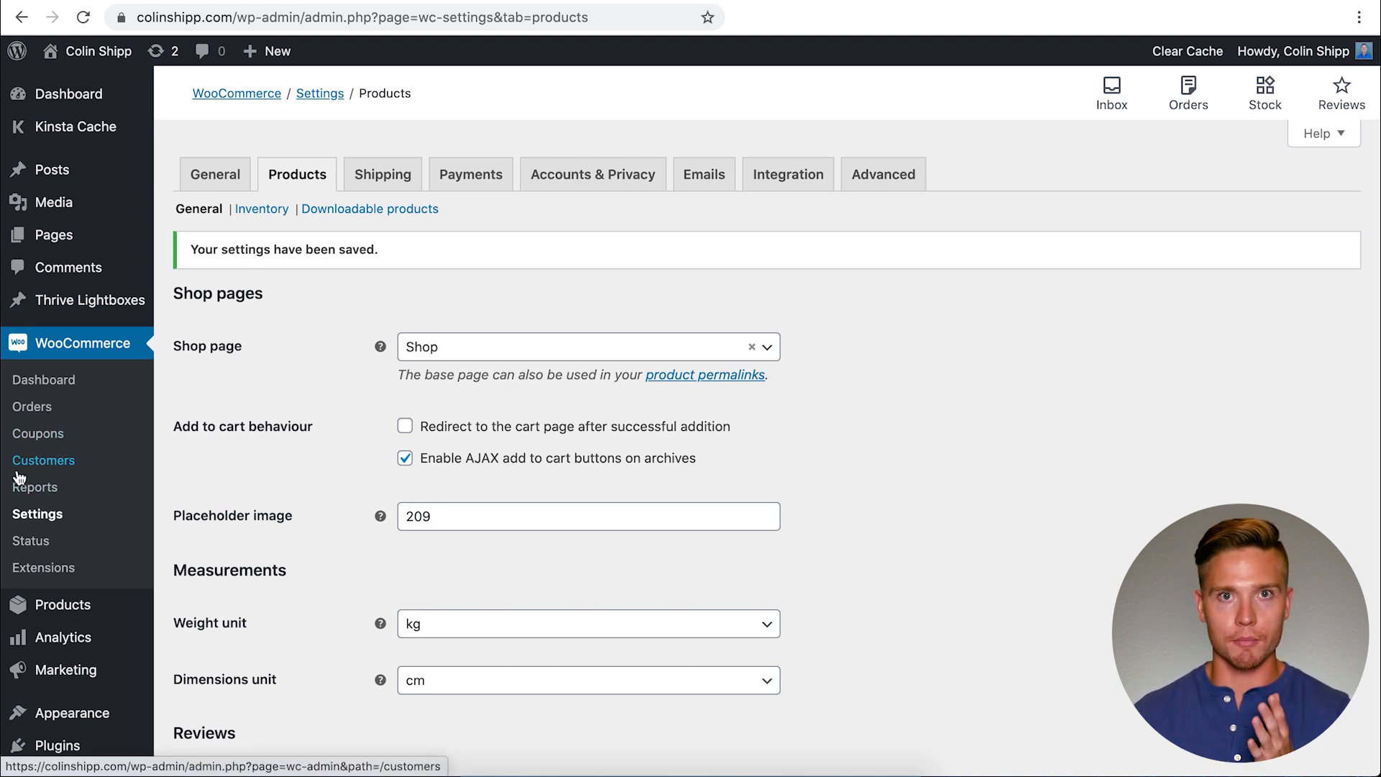
Add a product category named "Apparel" with the slug "apparel" and no parent category.
mouse_move(66, 617)
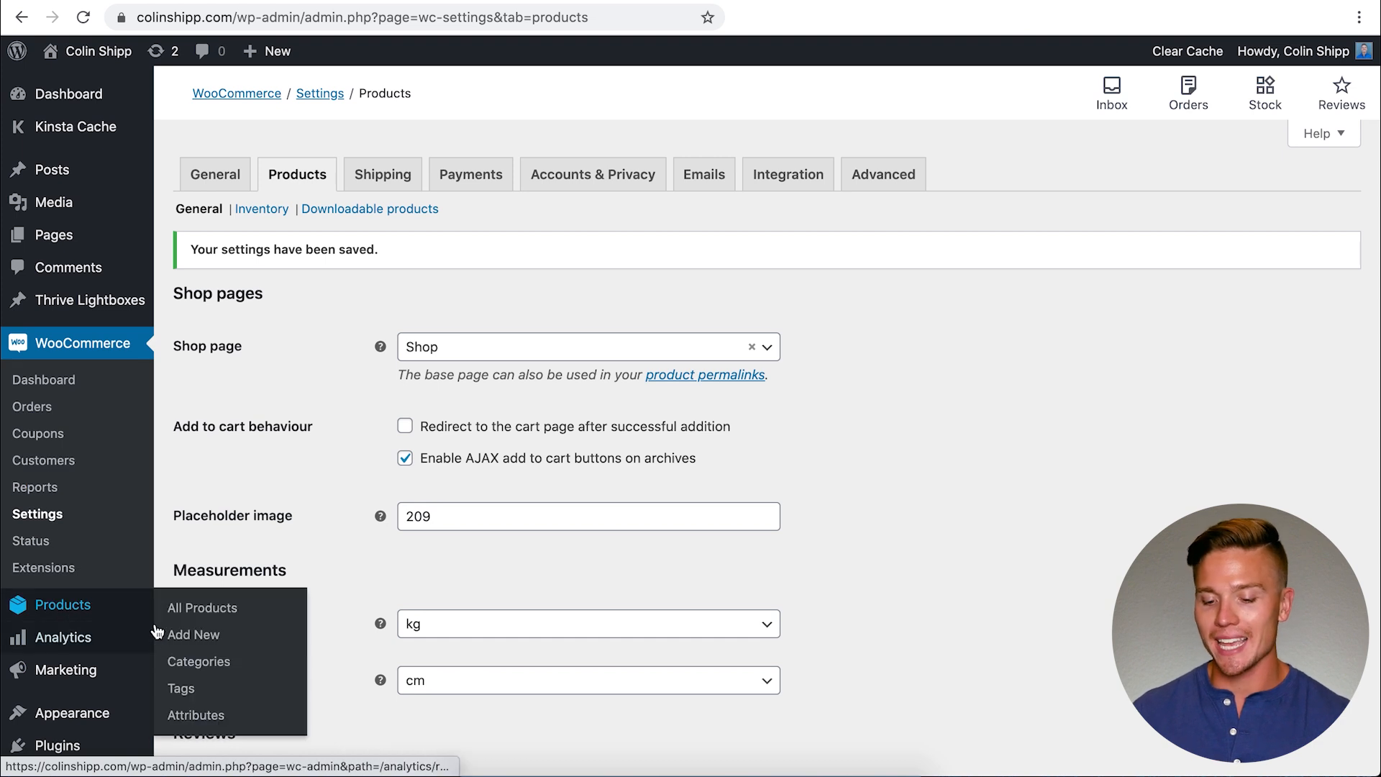
left_click(218, 659)
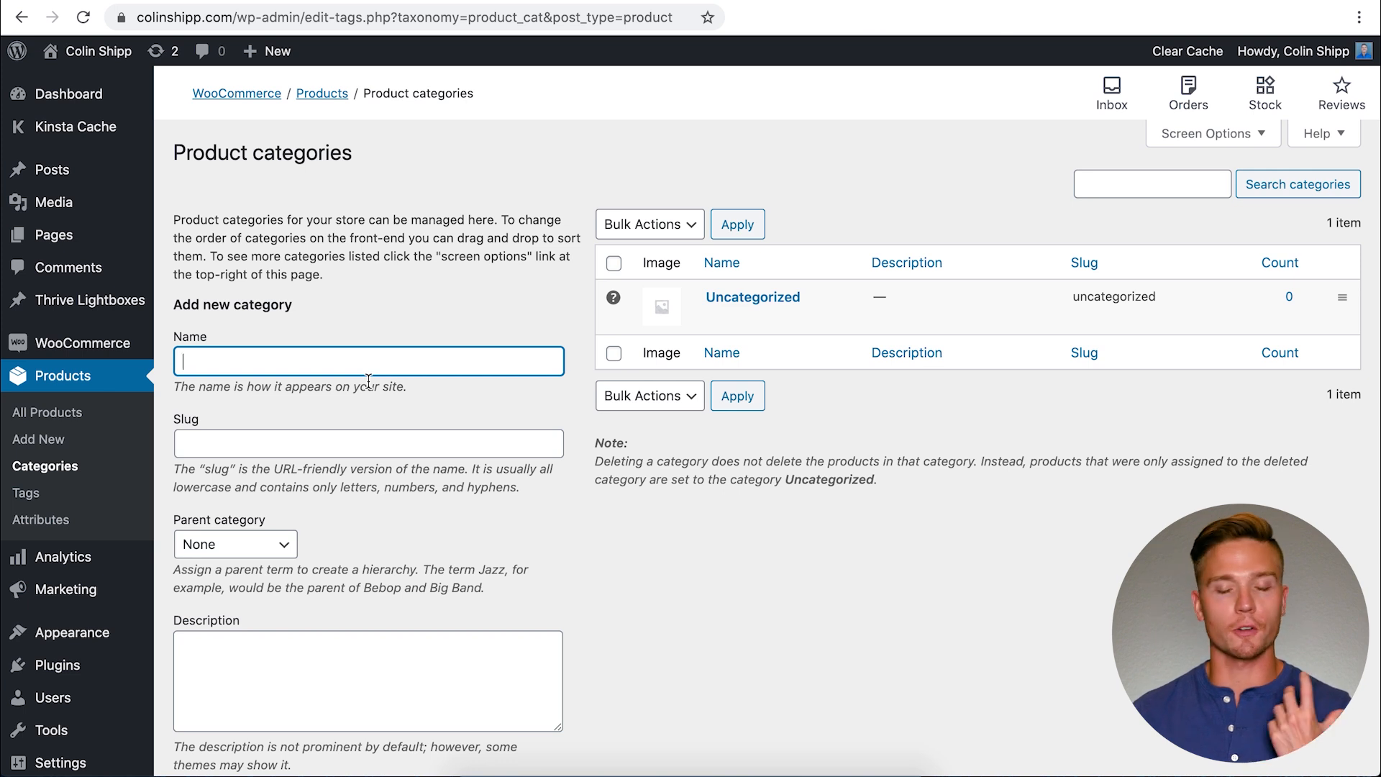
type("Apparel")
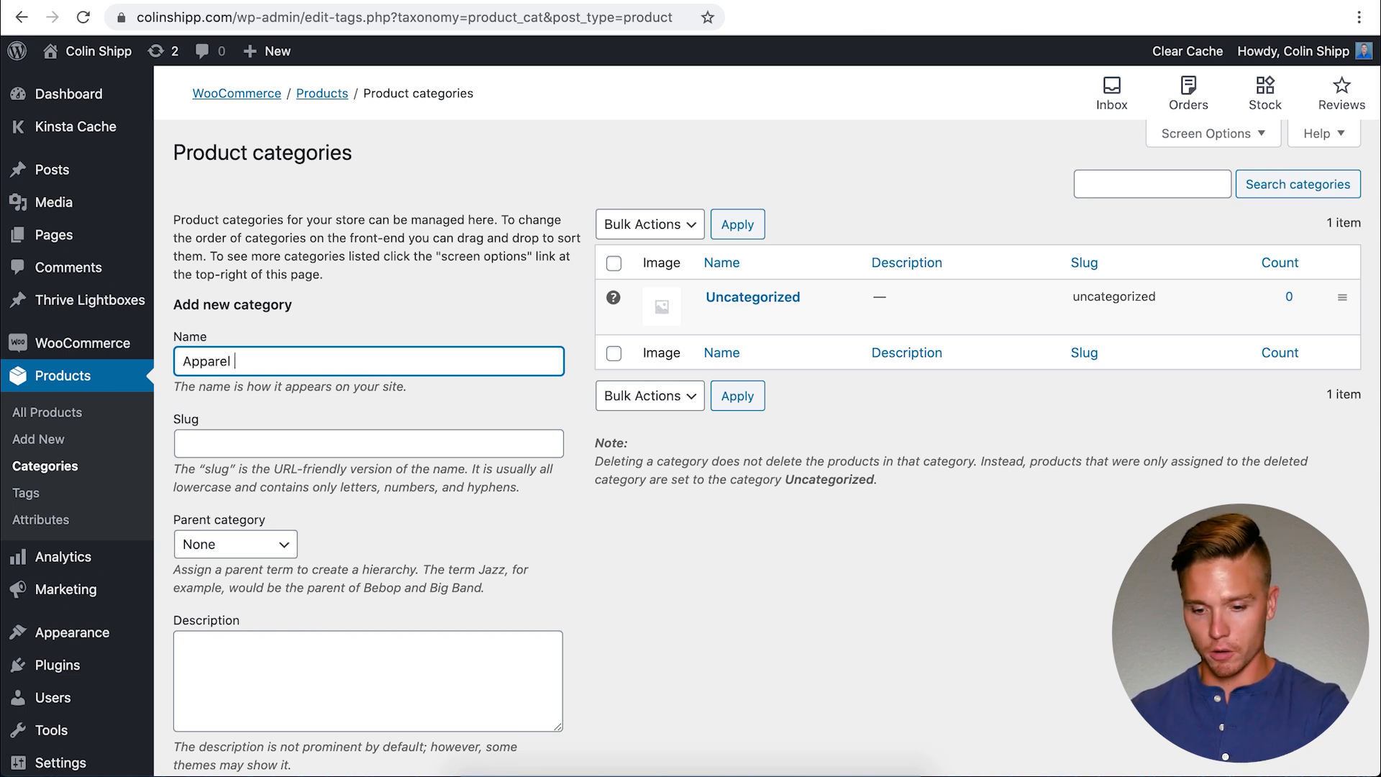
key("Tab")
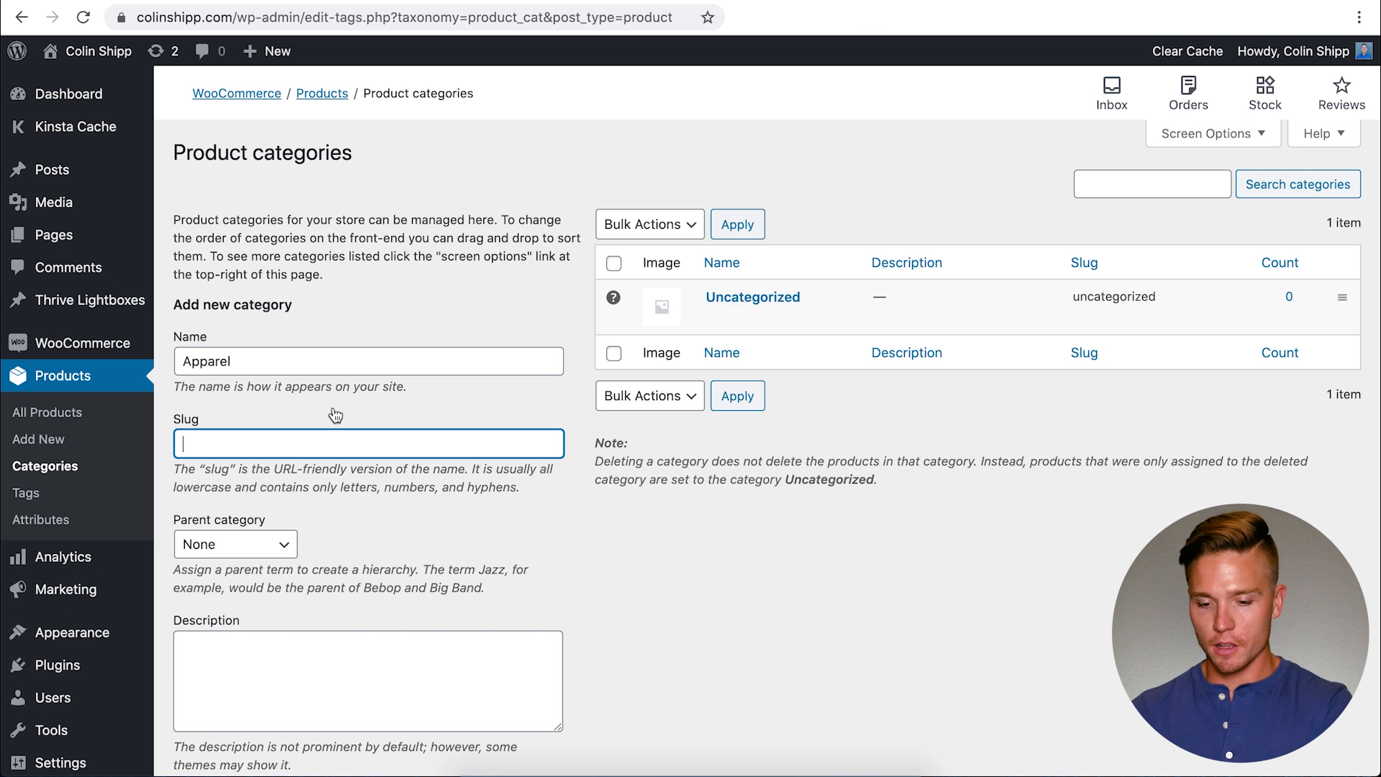
type("appa")
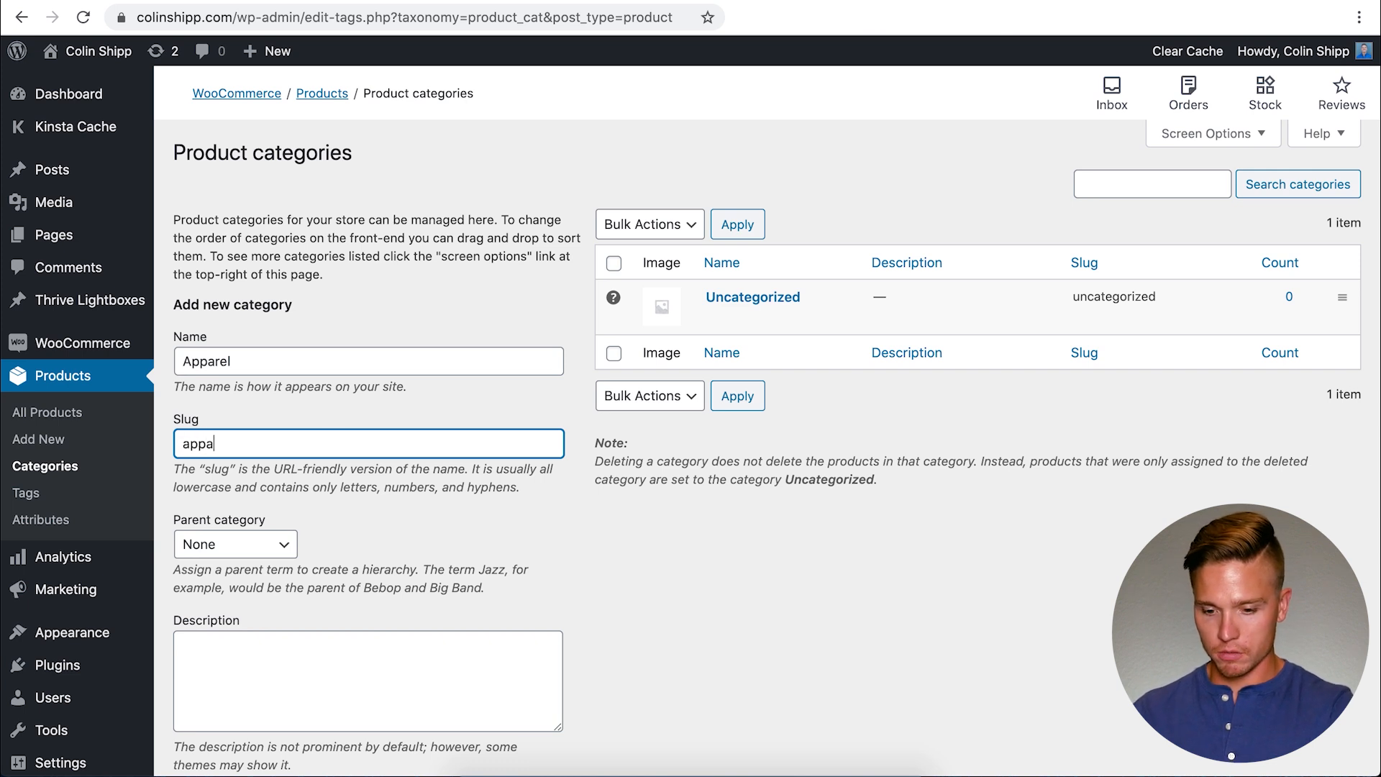
type("rel")
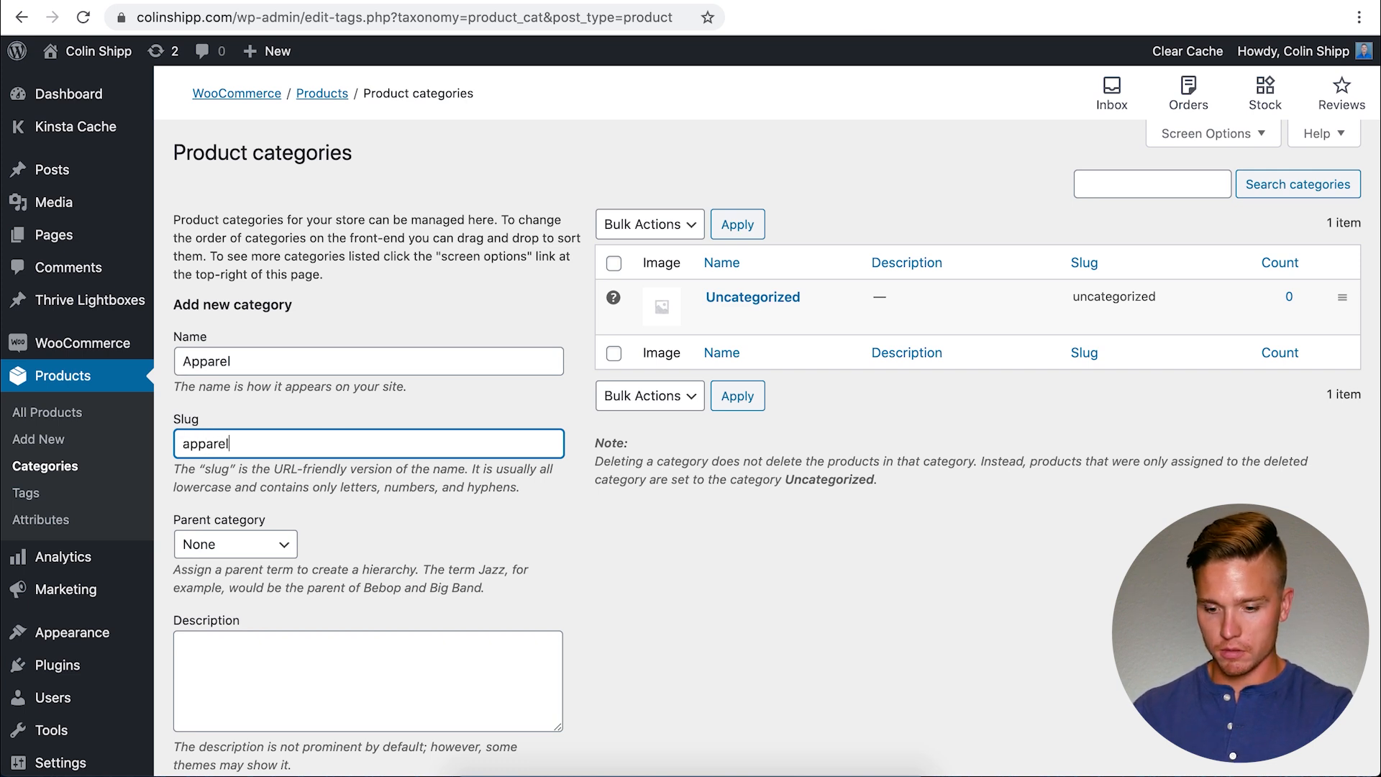
left_click(288, 548)
left_click(449, 553)
scroll(447, 544, "down", 3)
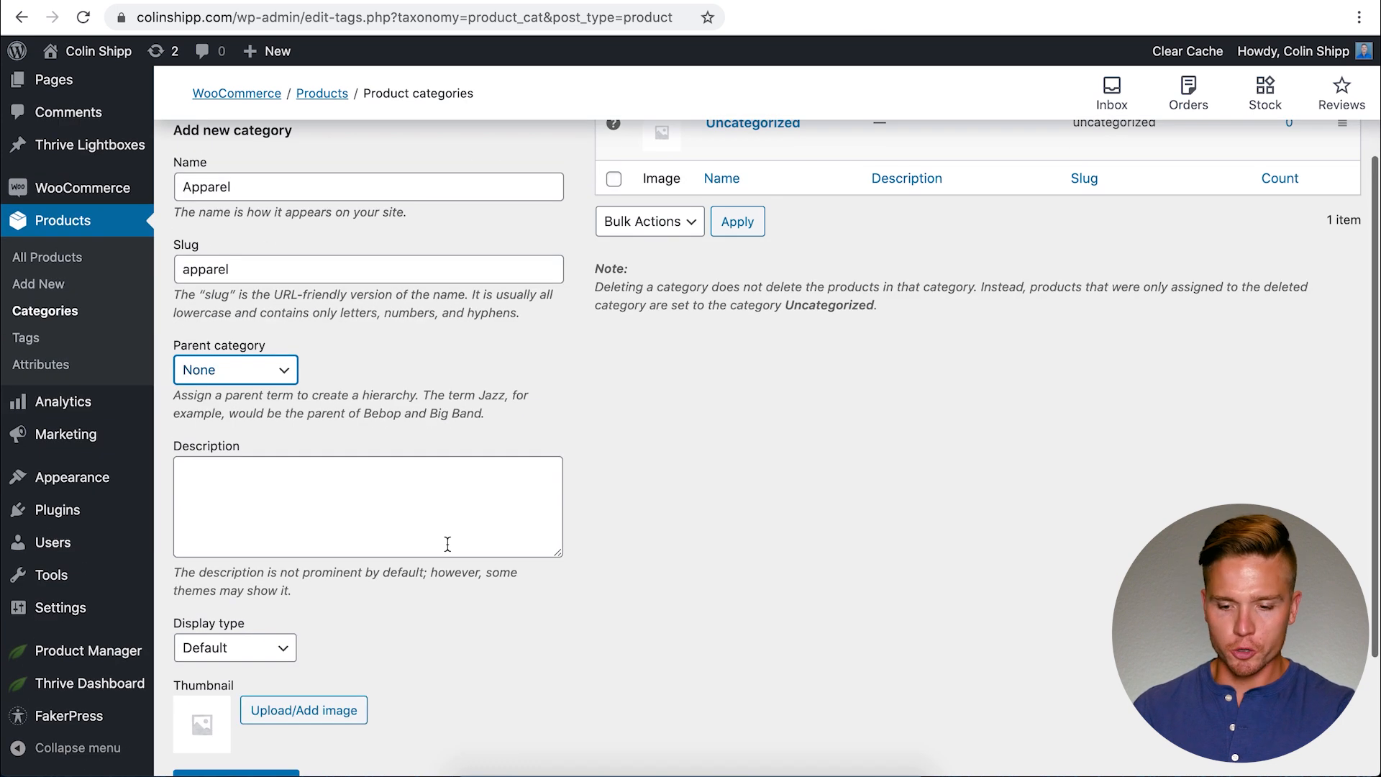
scroll(794, 497, "down", 3)
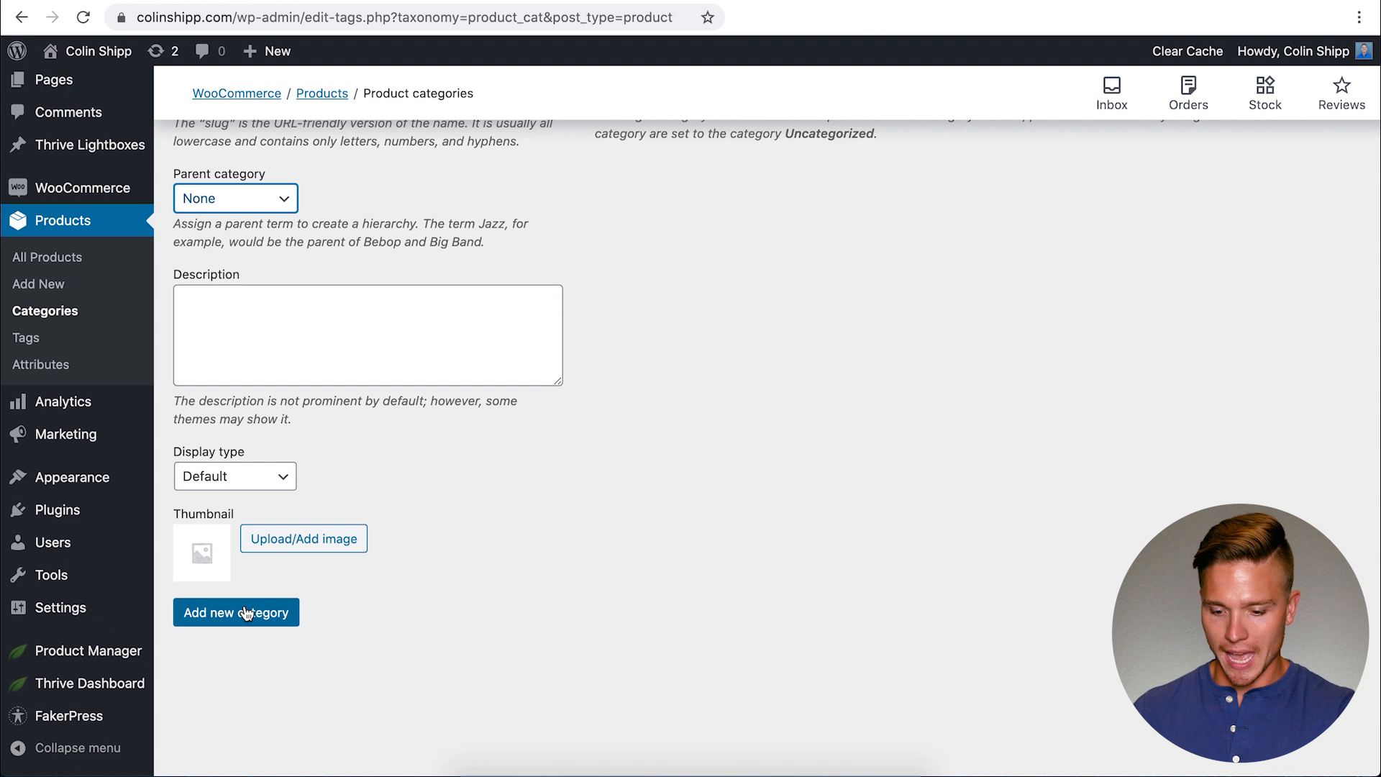
left_click(245, 613)
Add a product category named "Accessories" with the slug "accessories" and no parent category.
scroll(790, 399, "up", 6)
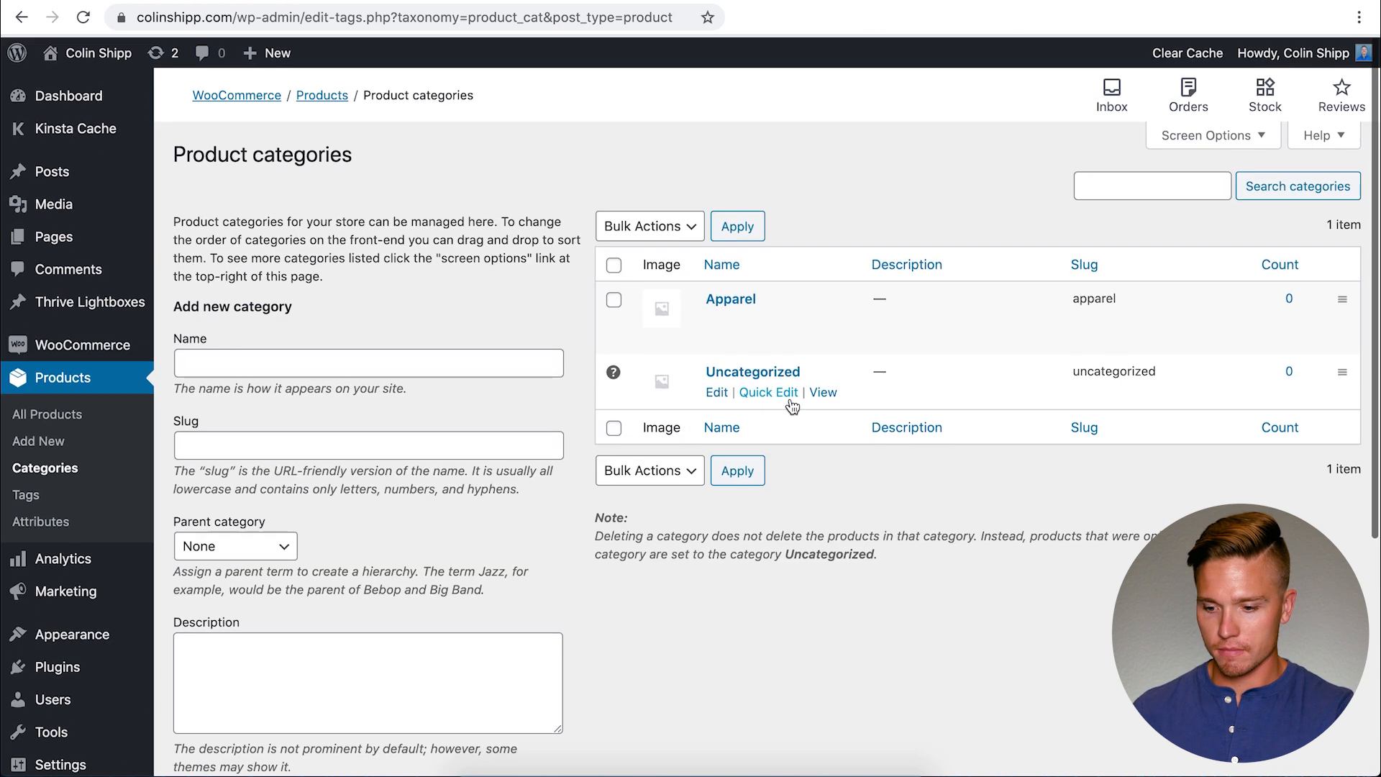
left_click(296, 359)
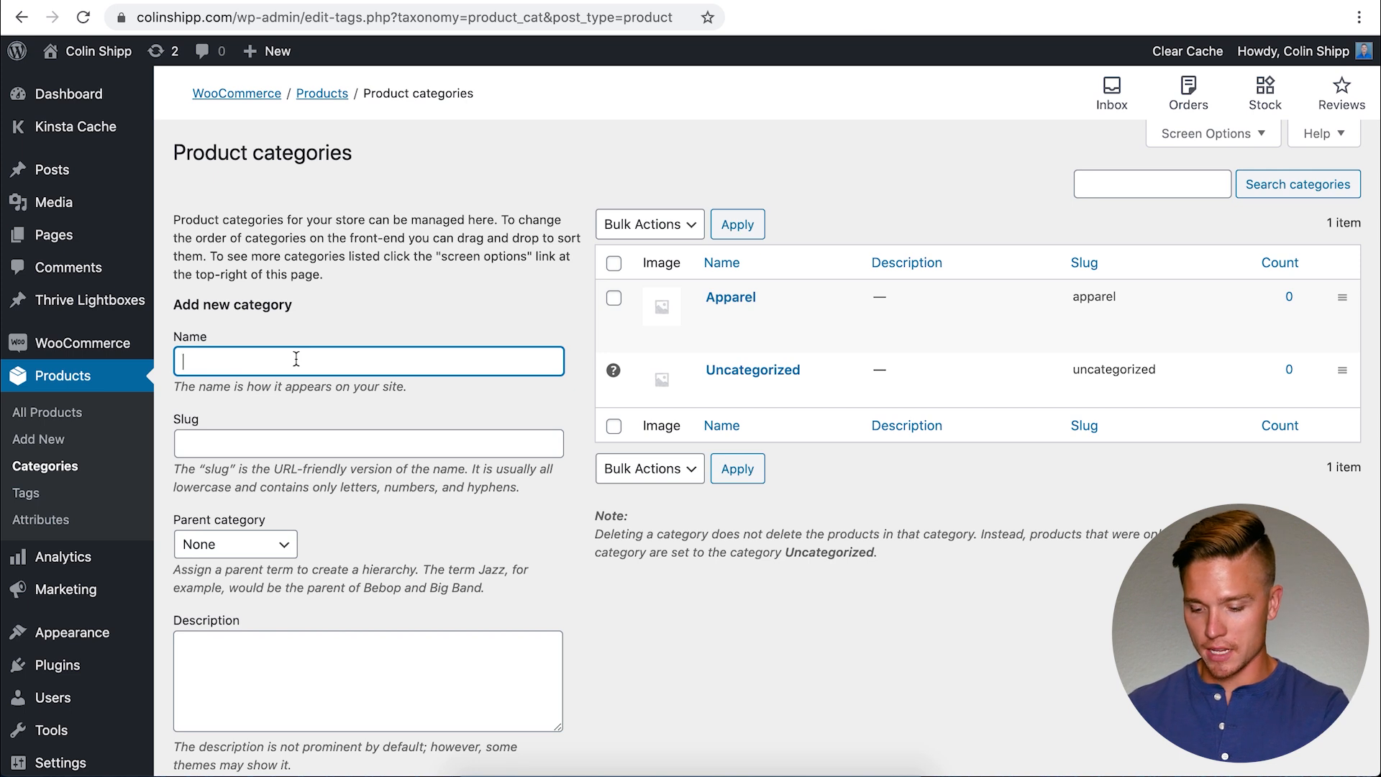
type("Accessories")
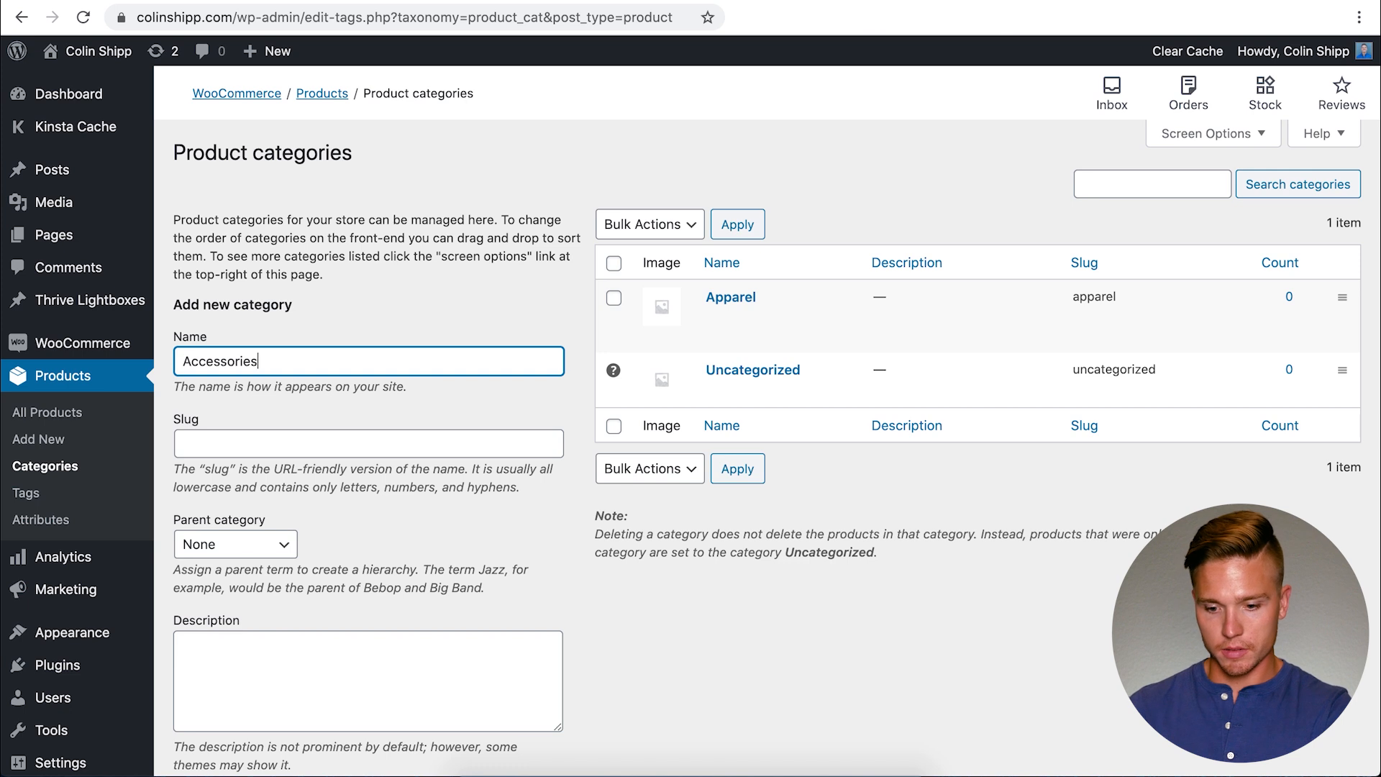
left_click(248, 444)
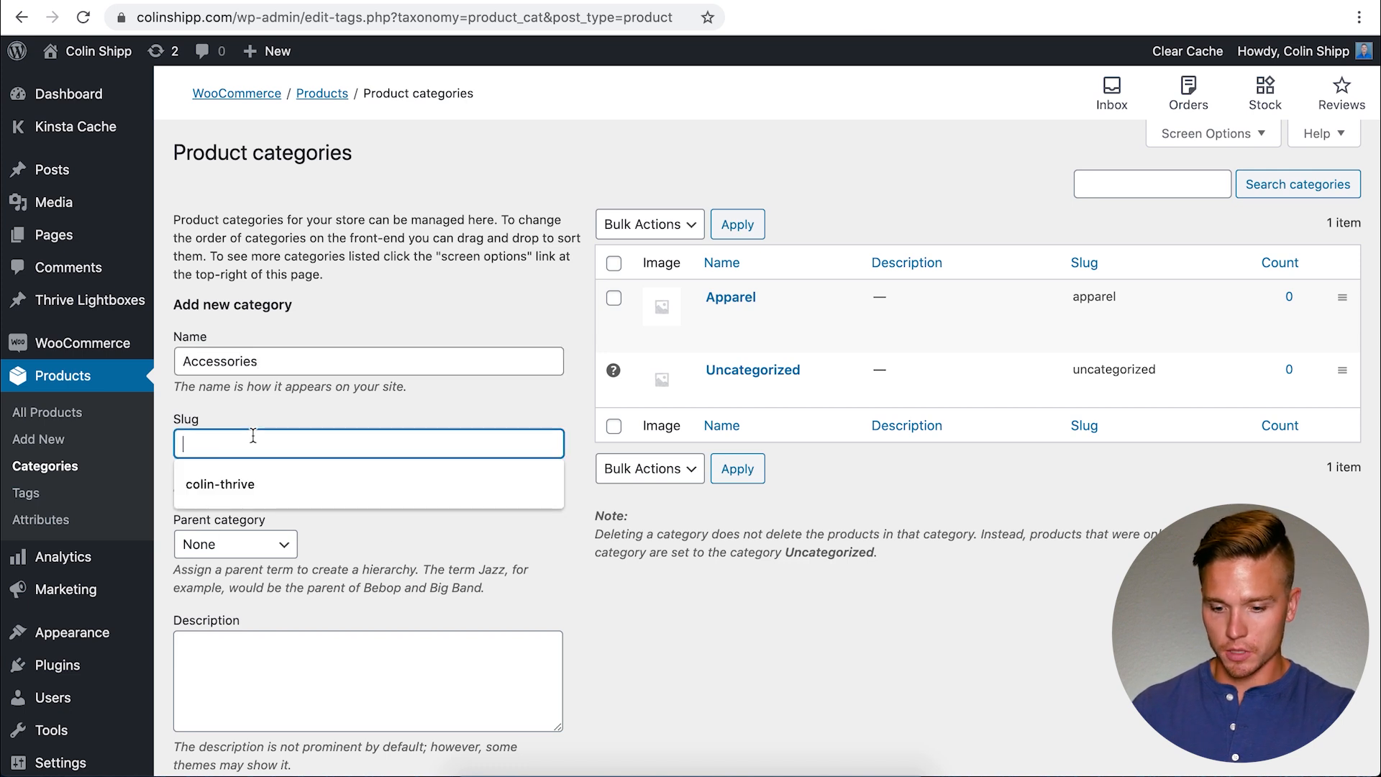
type("accessories")
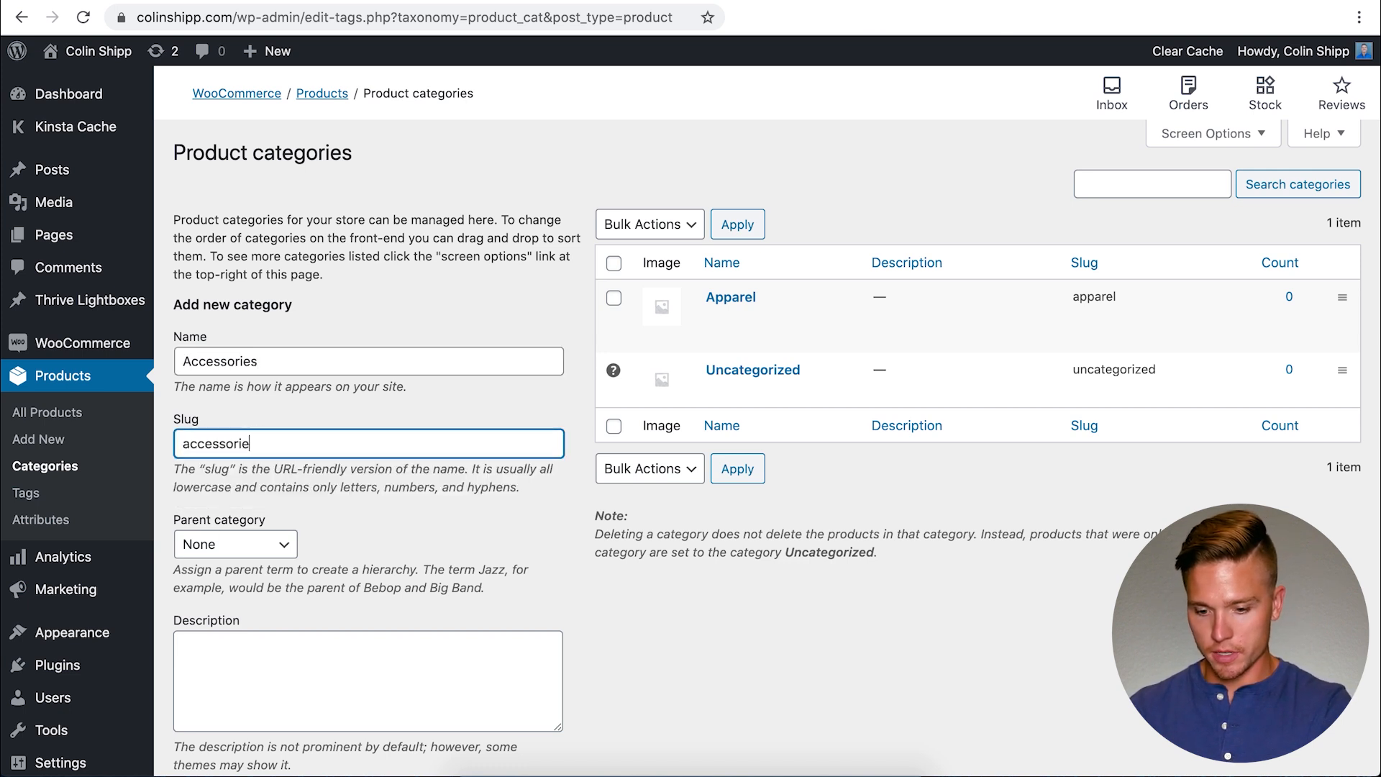
left_click(425, 551)
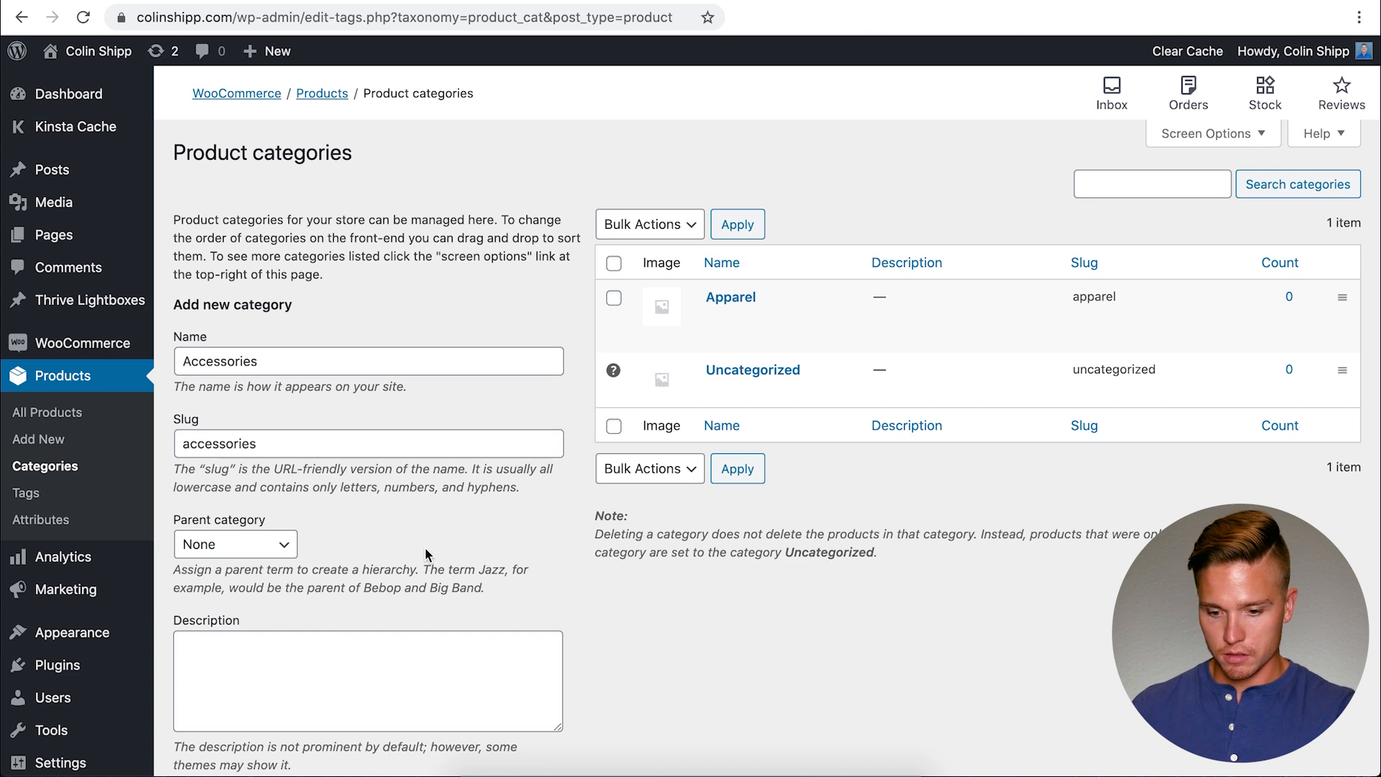
scroll(424, 546, "down", 5)
left_click(253, 666)
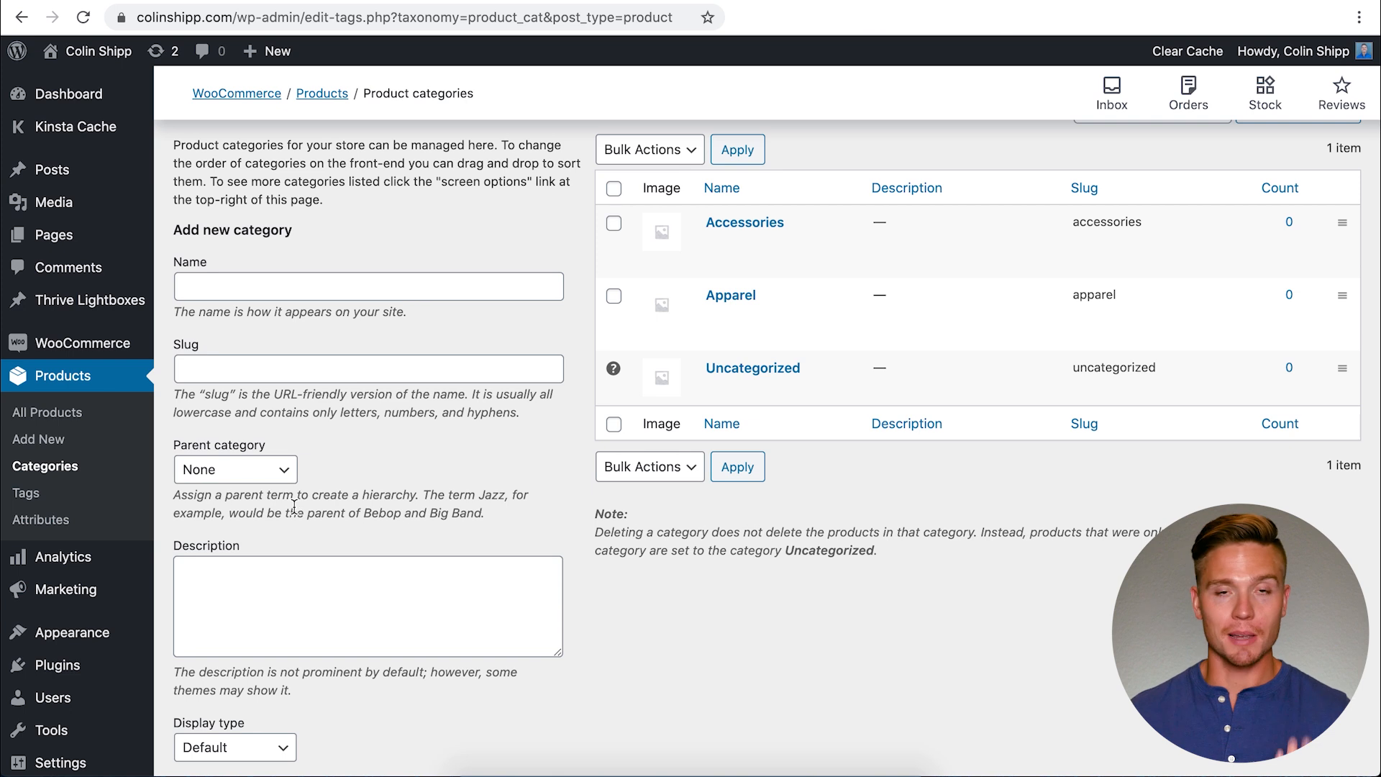
Add a product category named "Hoodies" under the parent category Apparel, leaving the slug blank.
left_click(319, 298)
type("Hoodies")
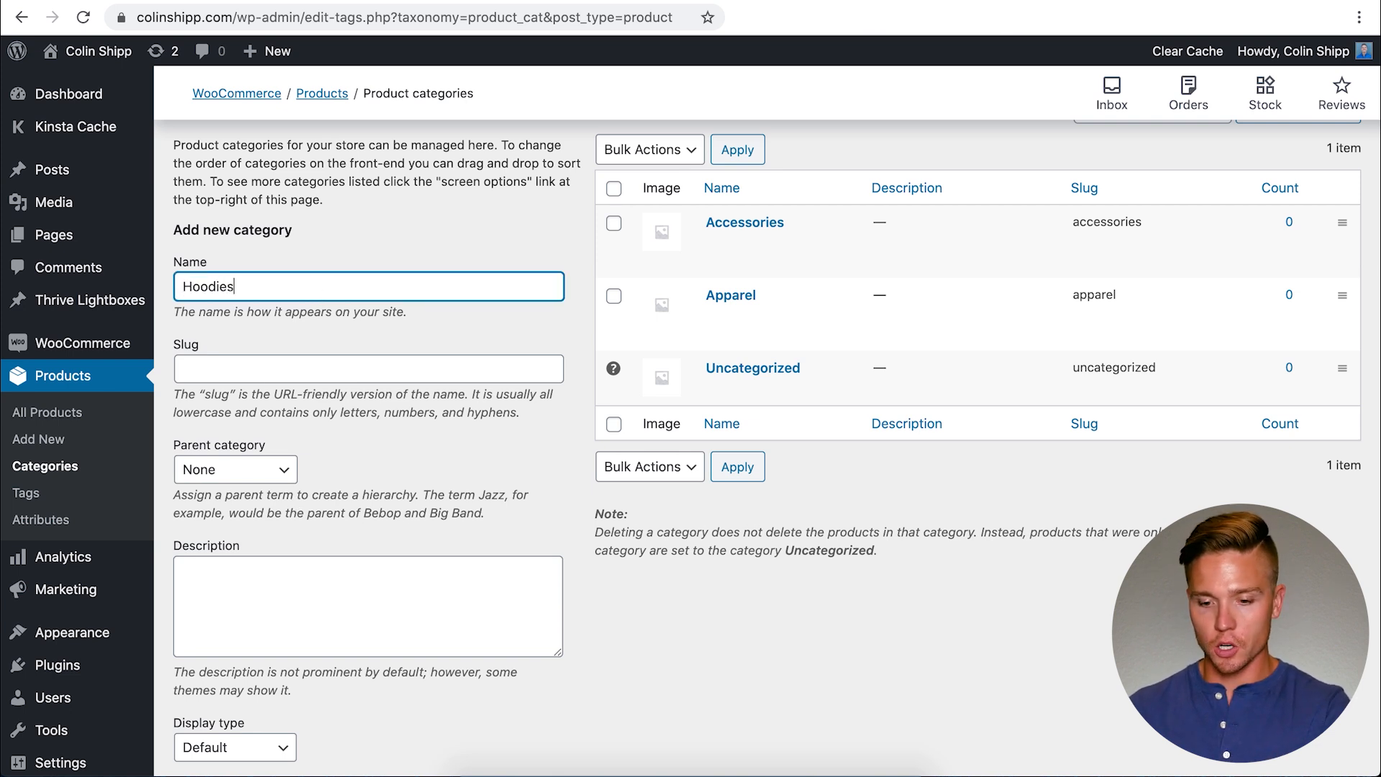
left_click(322, 368)
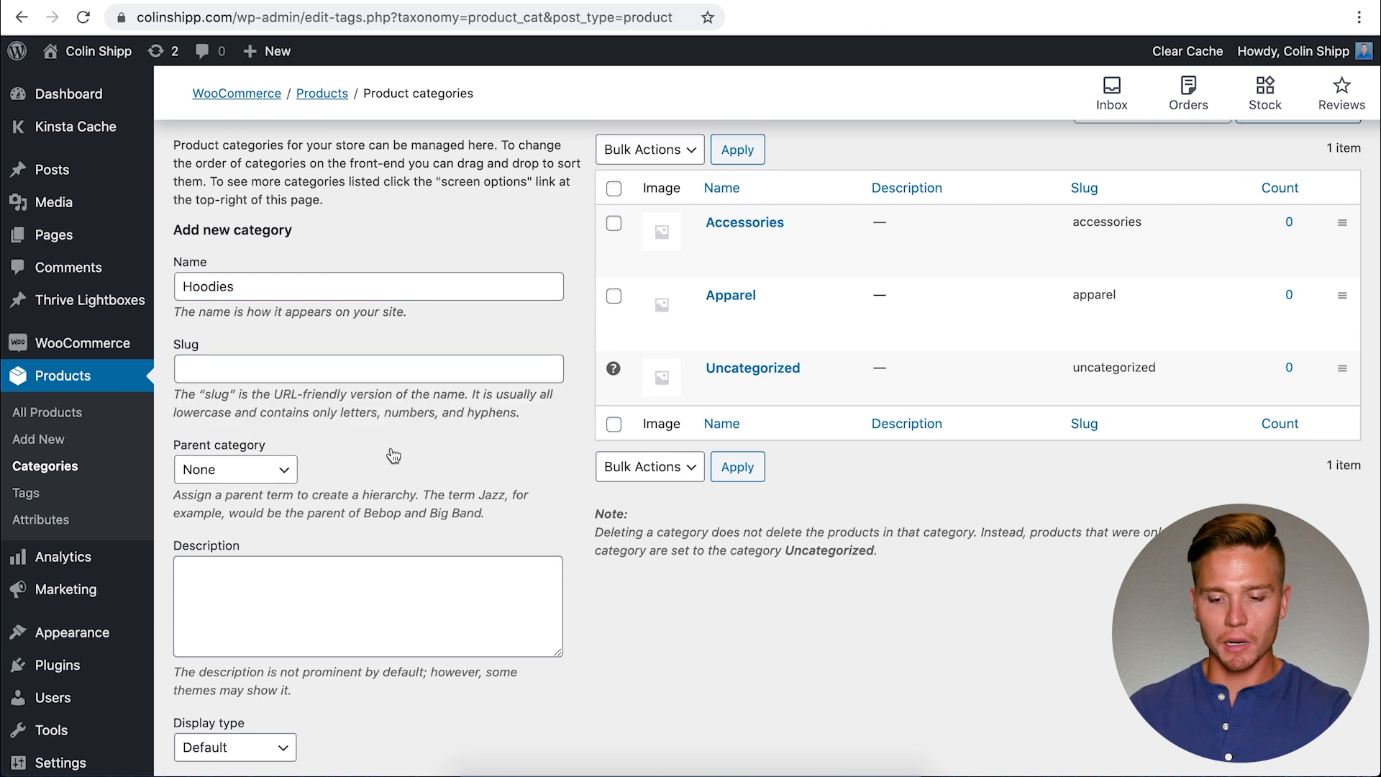
left_click(243, 478)
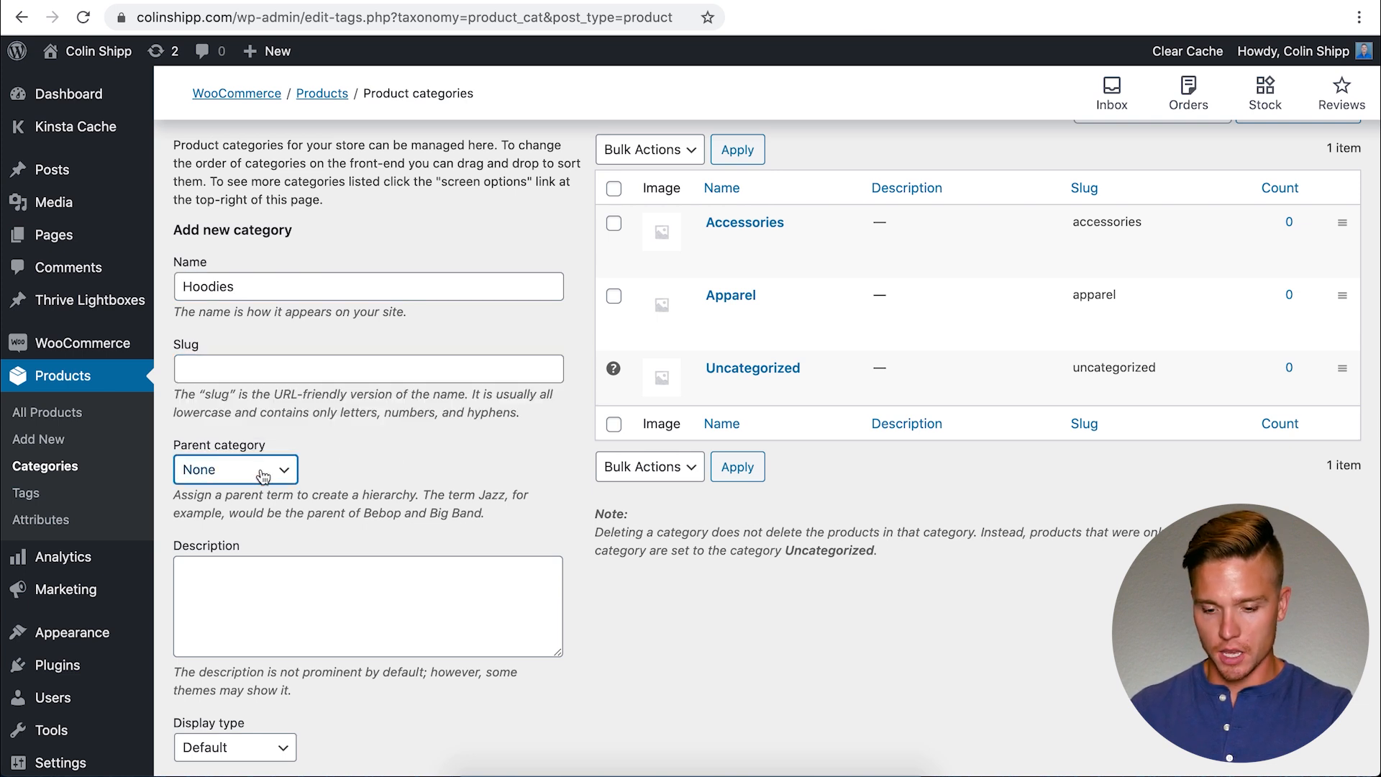
left_click(263, 477)
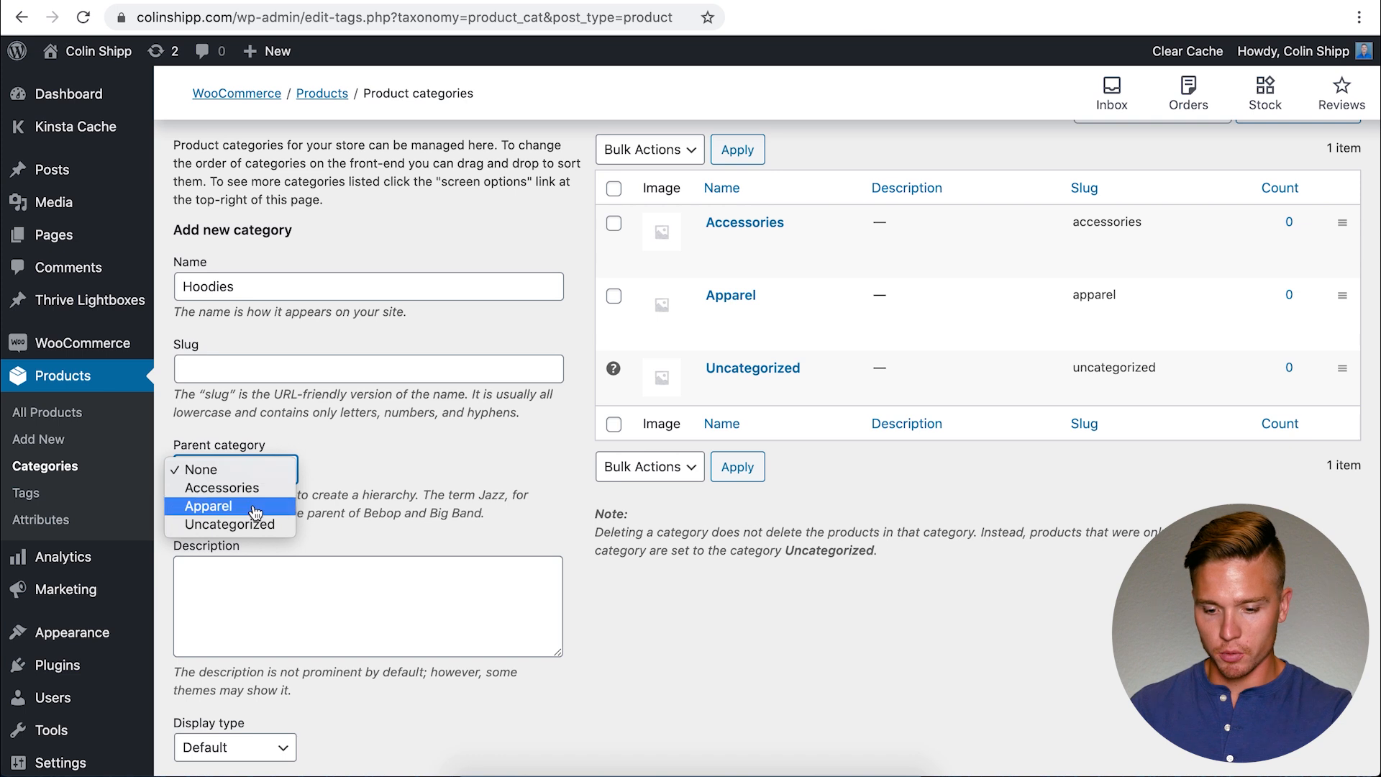
left_click(254, 507)
scroll(255, 515, "down", 4)
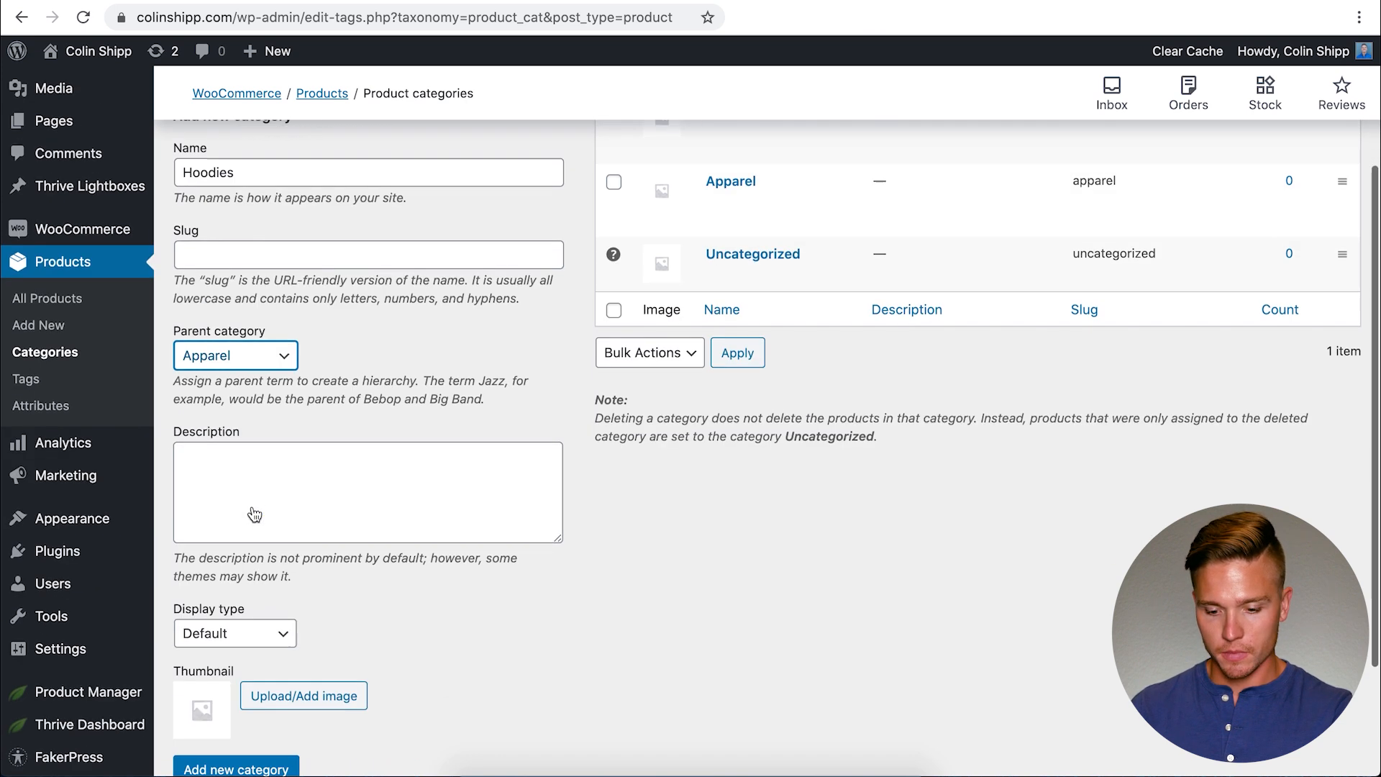
left_click(274, 606)
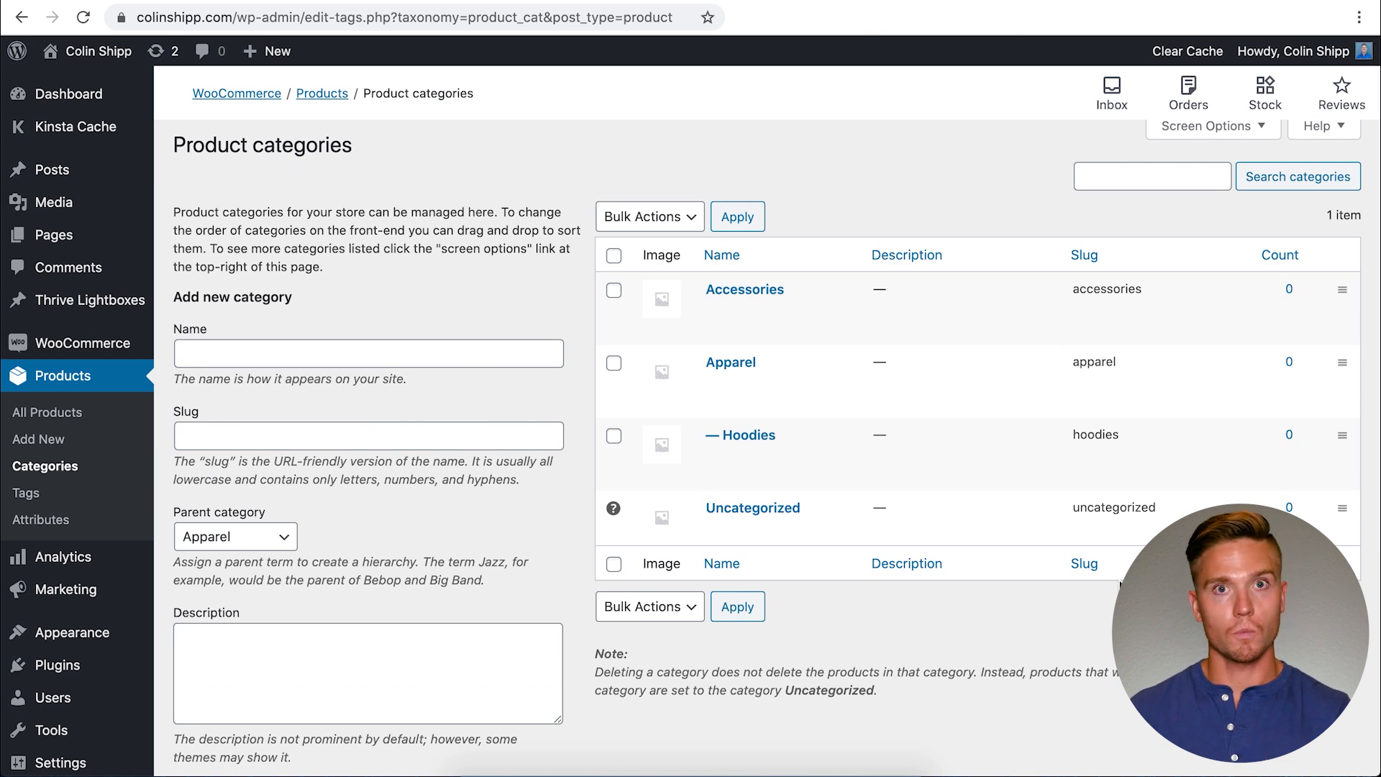
mouse_move(750, 516)
left_click(712, 440)
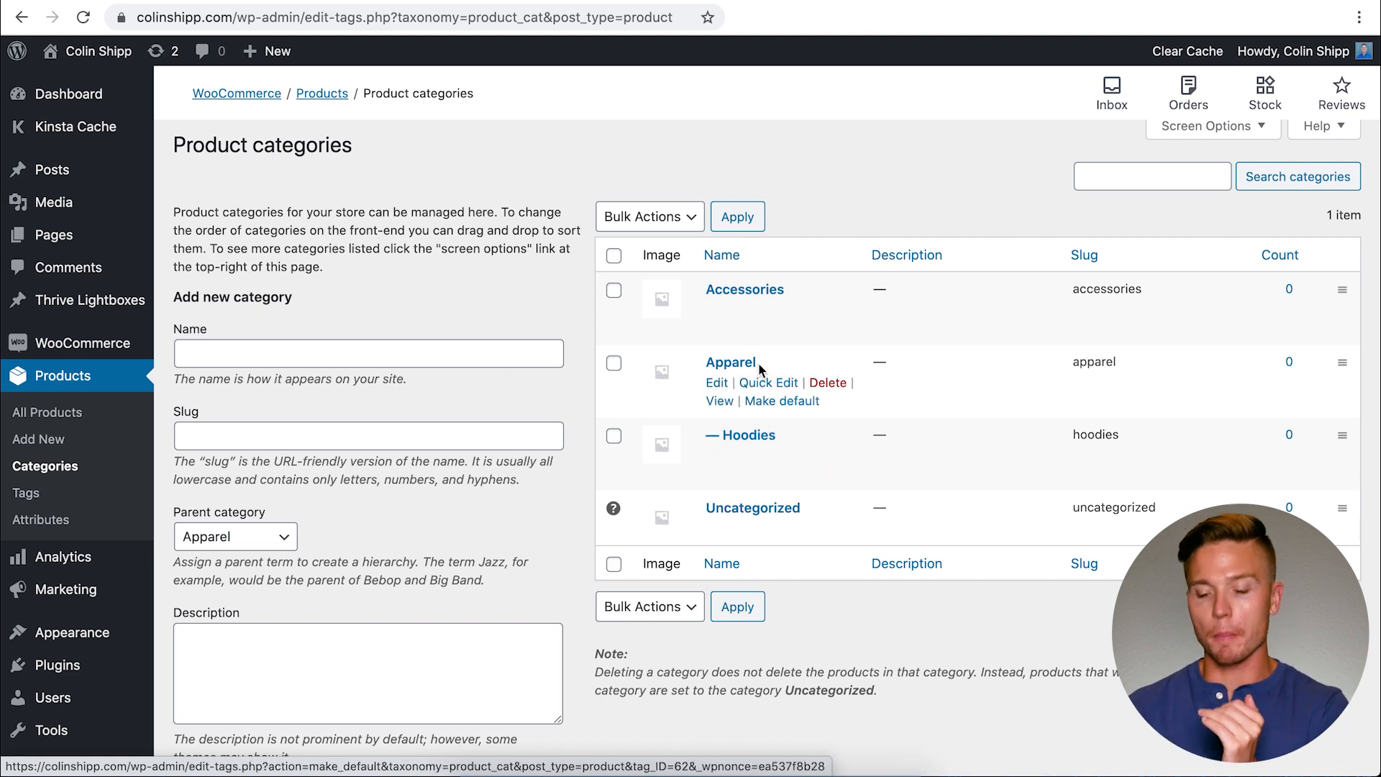
Add a product category named "T-Shirt" under the parent category Apparel, leaving the slug blank.
left_click(266, 355)
type("T-Sj")
key("BackSpace")
type("hirt")
left_click(237, 537)
left_click(234, 537)
scroll(323, 532, "down", 3)
scroll(323, 531, "down", 2)
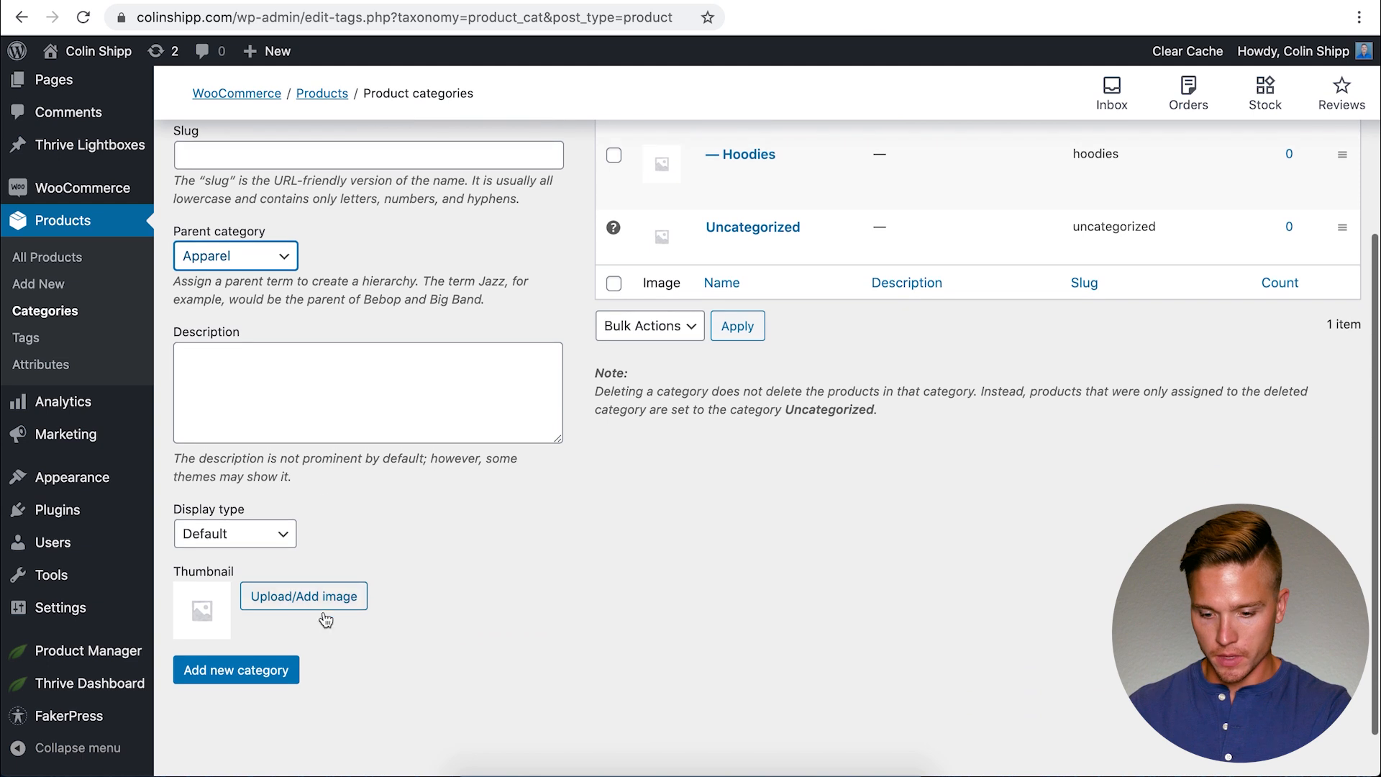
left_click(252, 681)
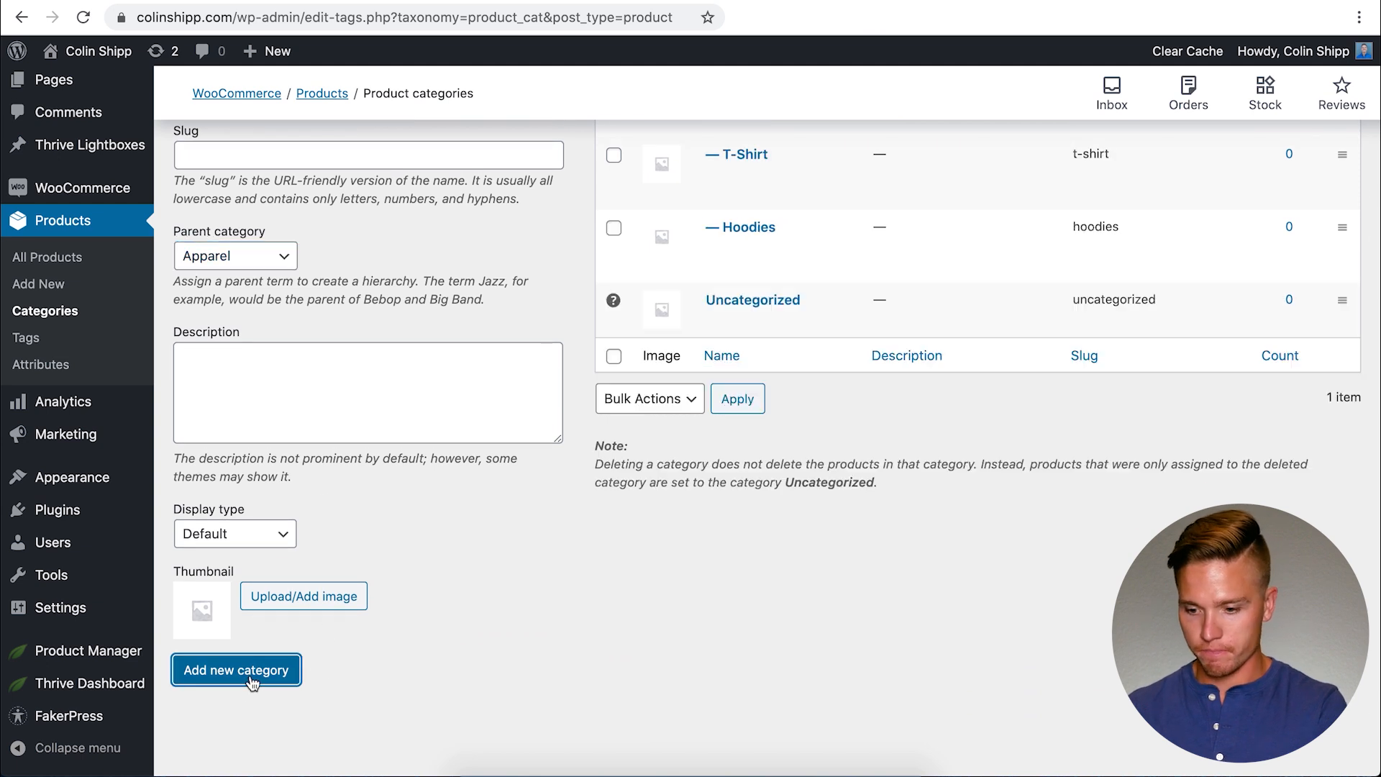
Add a product category named "Mugs" under the parent category Accessories, leaving the slug blank.
scroll(288, 367, "up", 5)
left_click(289, 366)
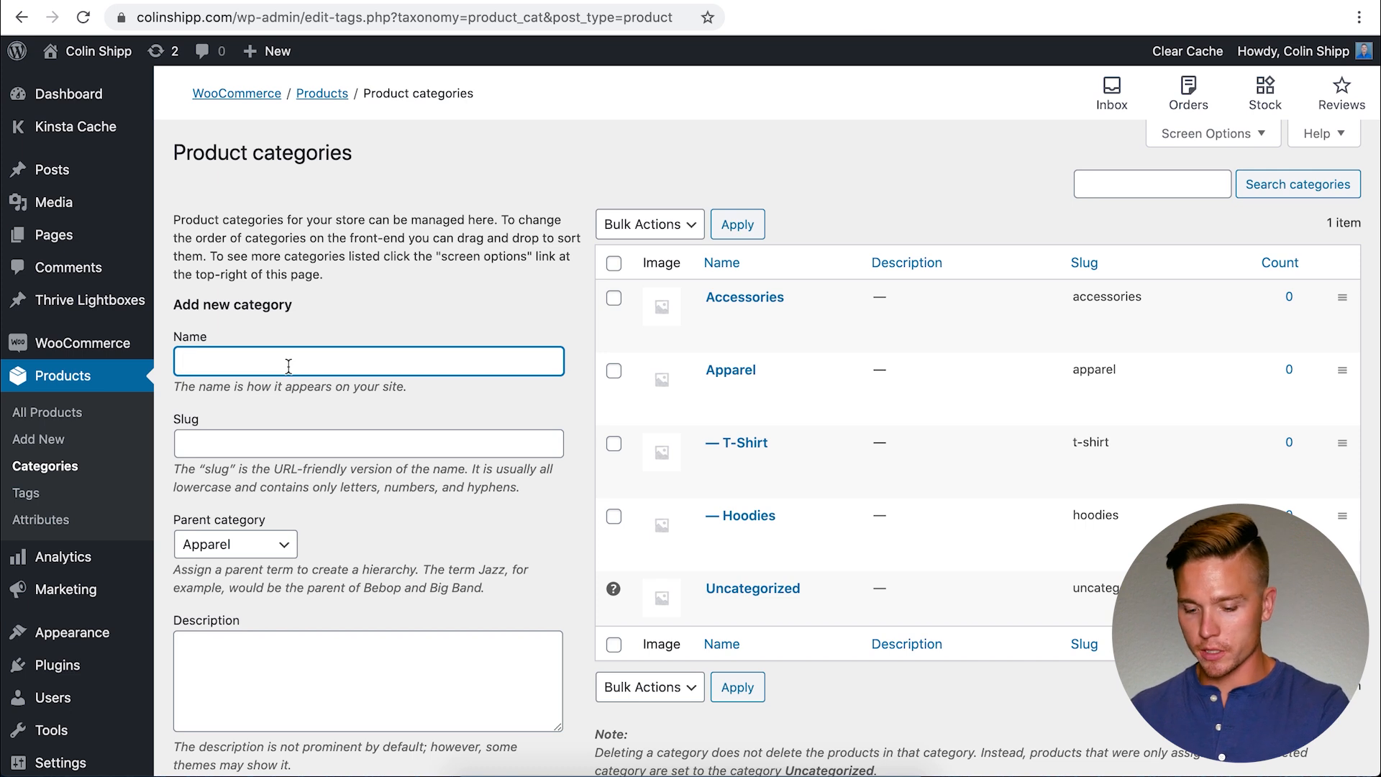
type("Mugs")
scroll(338, 434, "down", 4)
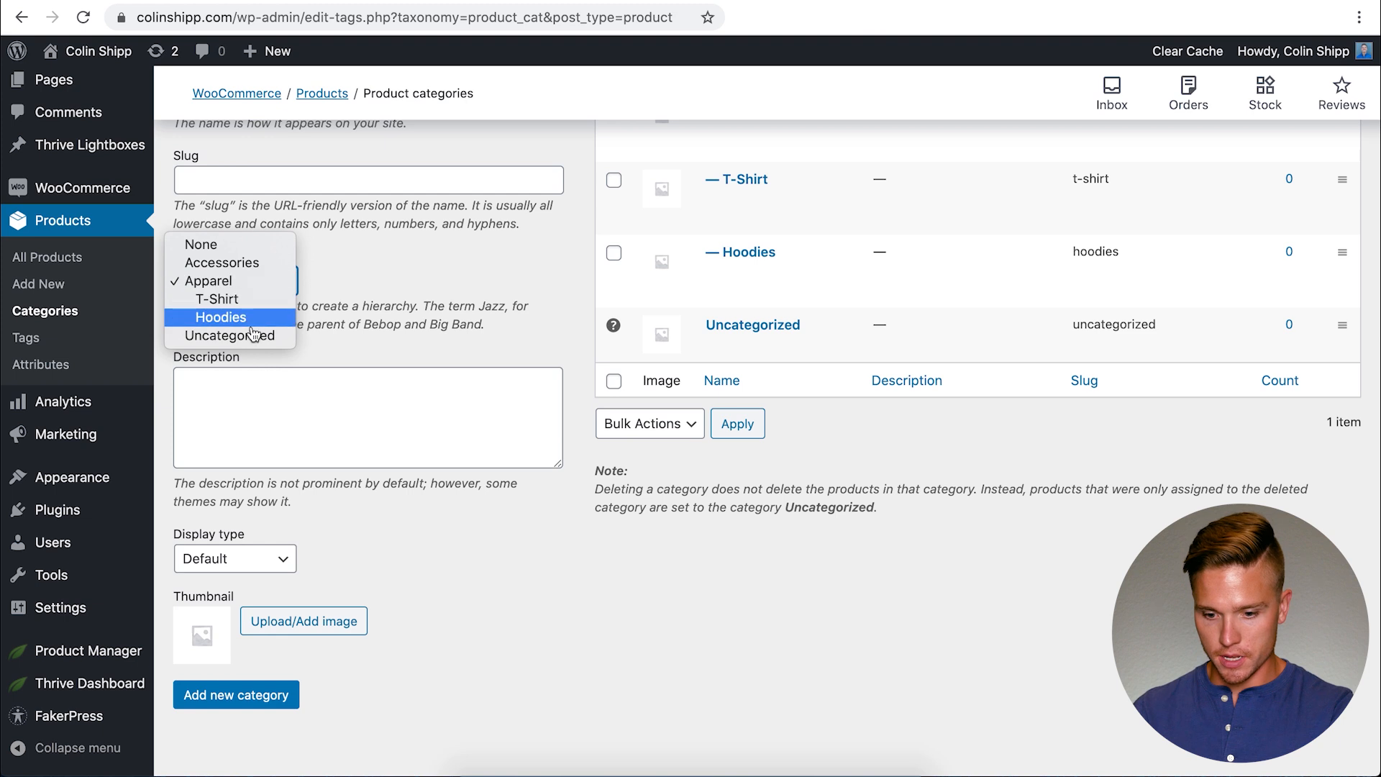
left_click(244, 263)
left_click(260, 691)
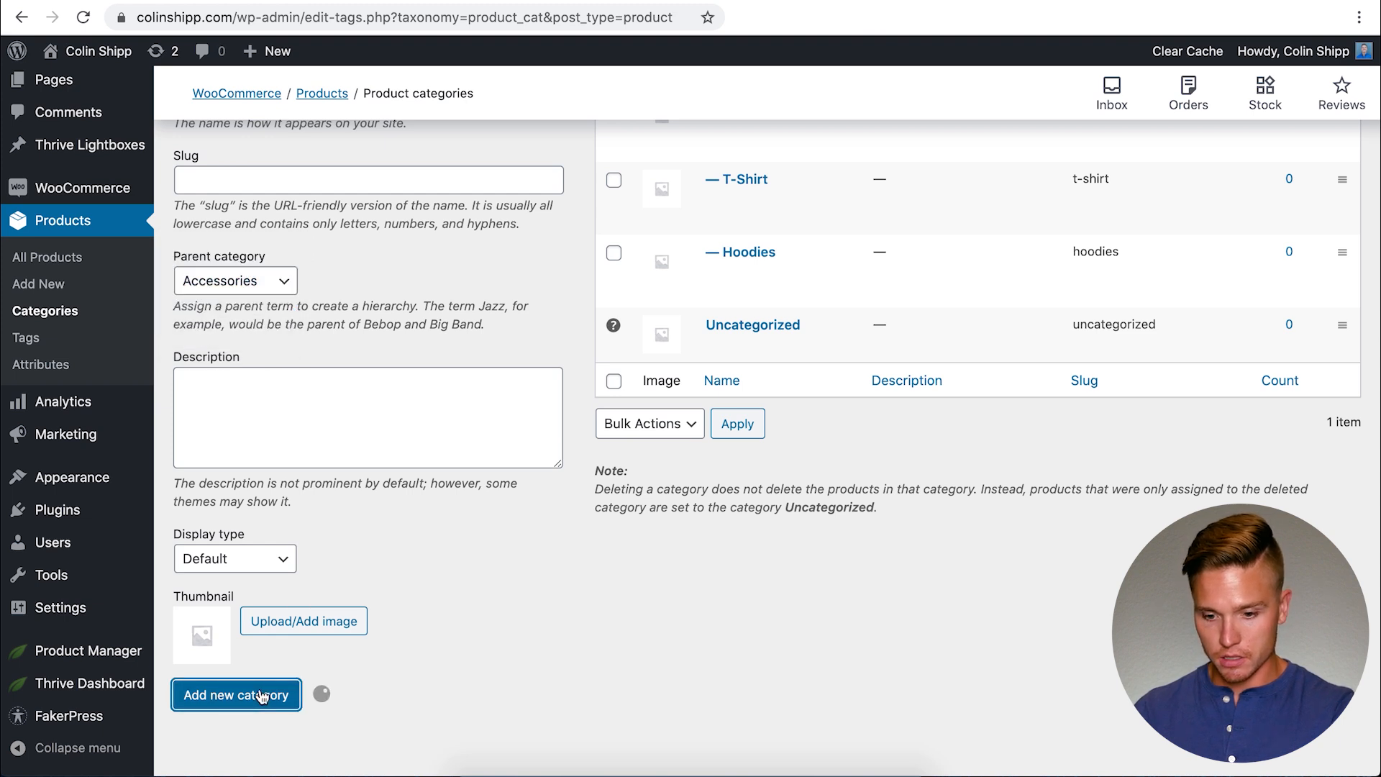
Add a product category named "Socks" under the parent category Accessories, leaving the slug blank.
scroll(859, 370, "up", 3)
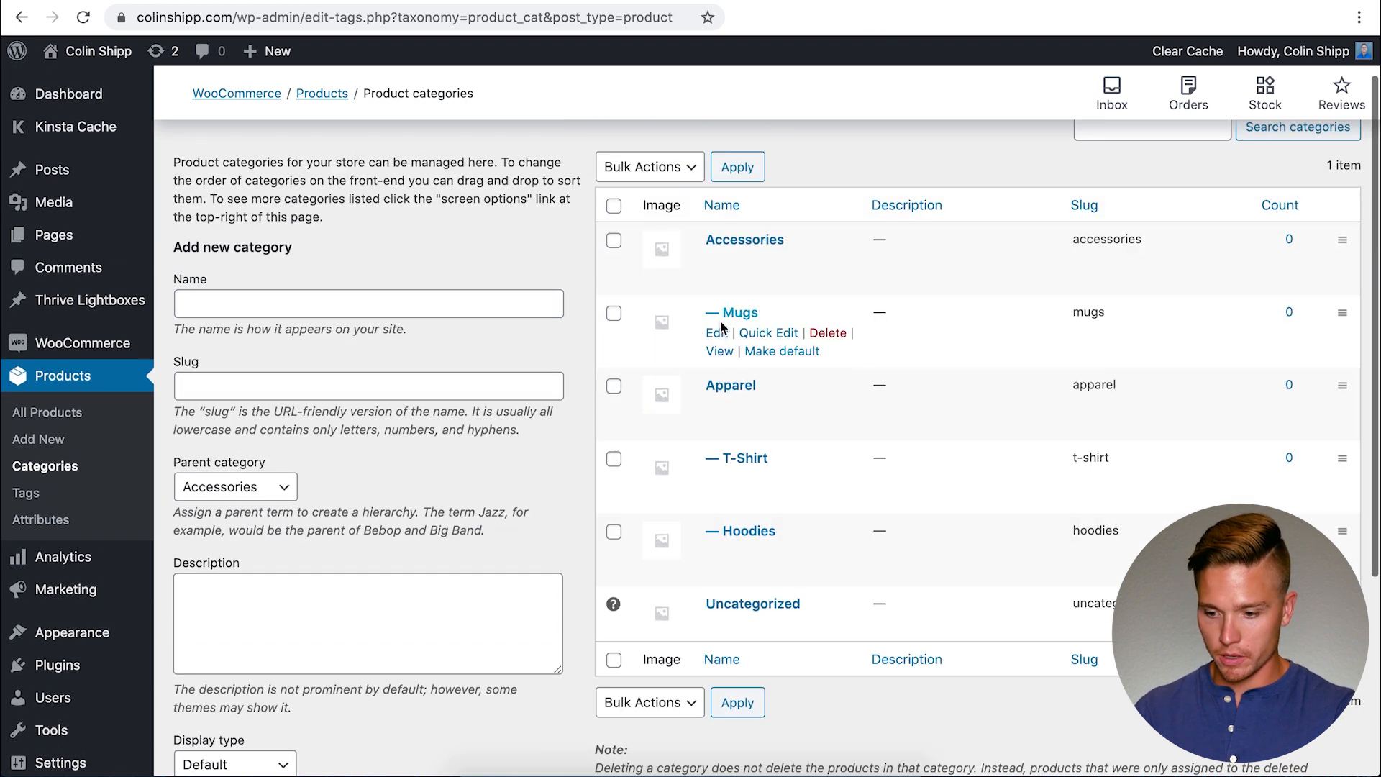
left_click(260, 300)
type("Socks")
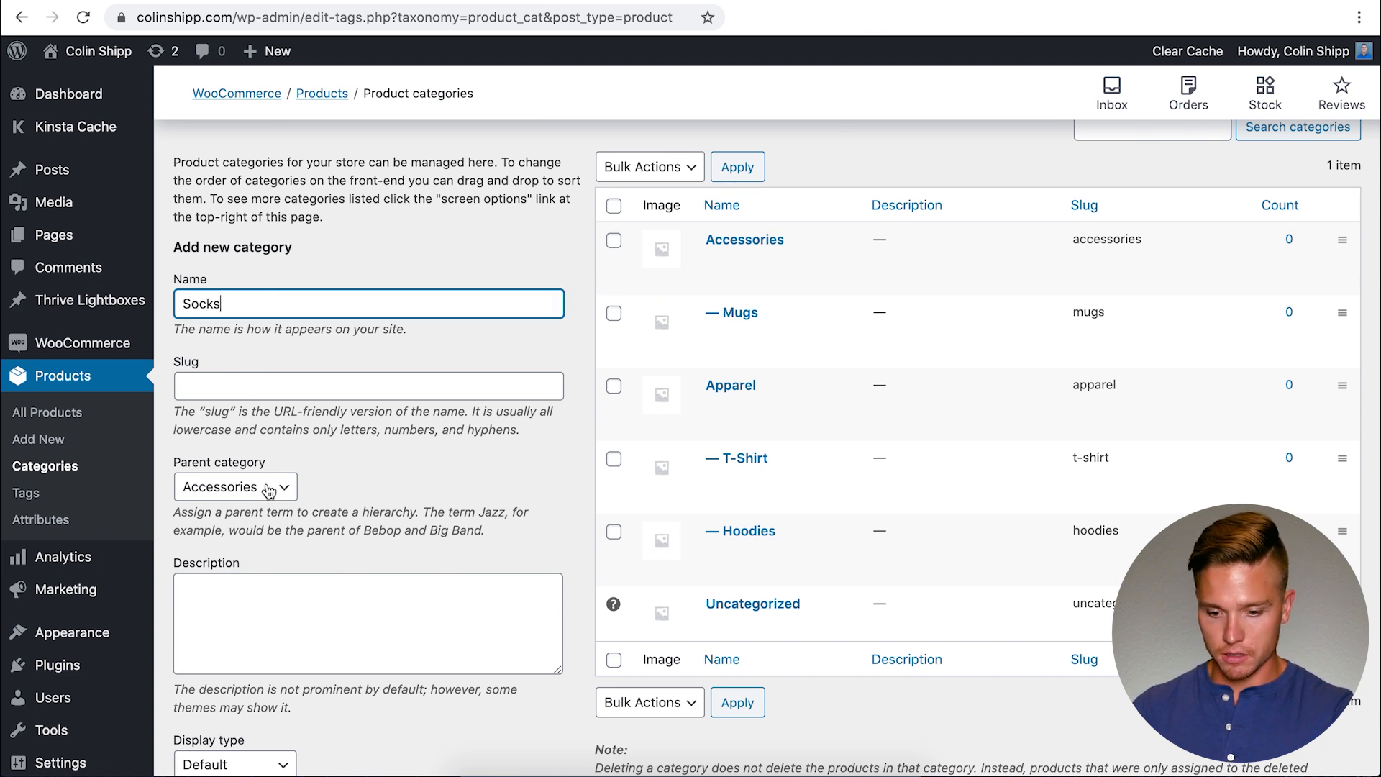
scroll(269, 492, "down", 5)
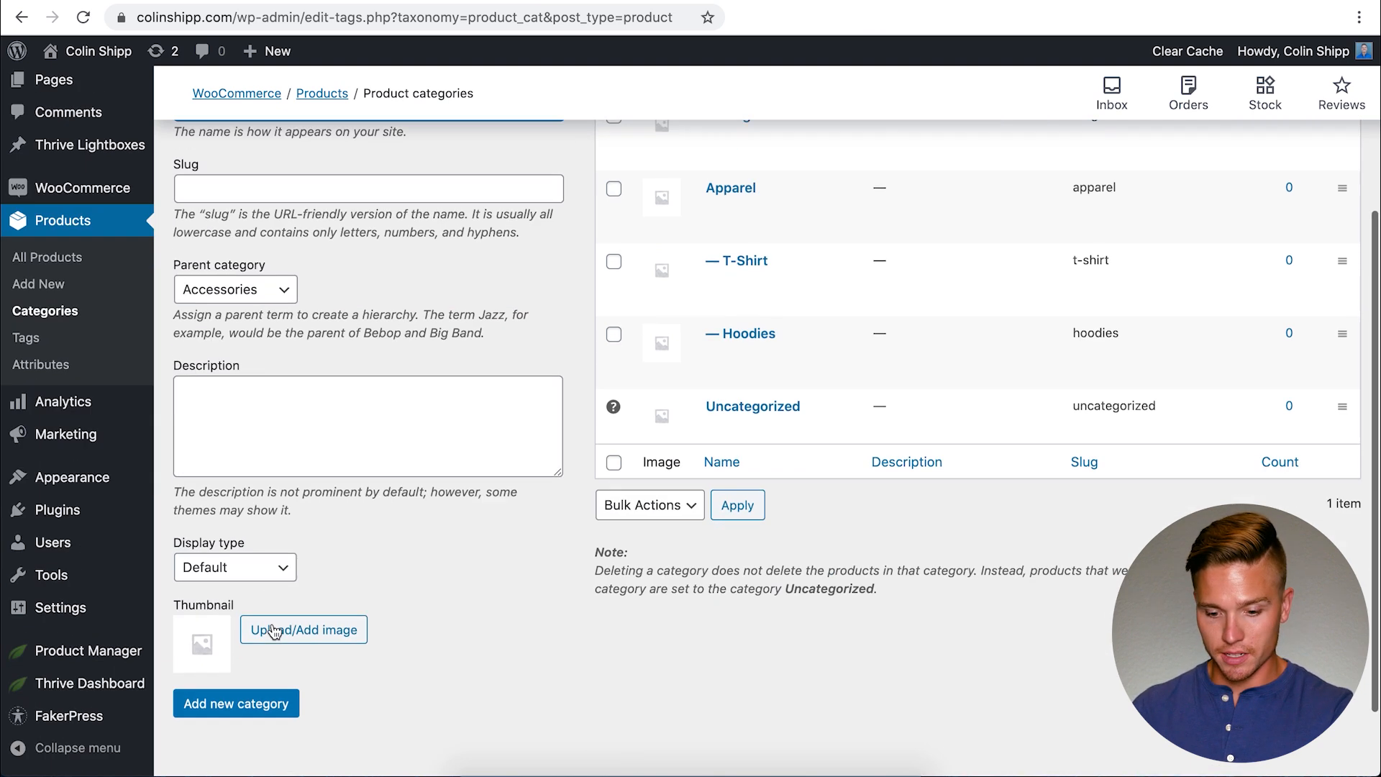
left_click(270, 673)
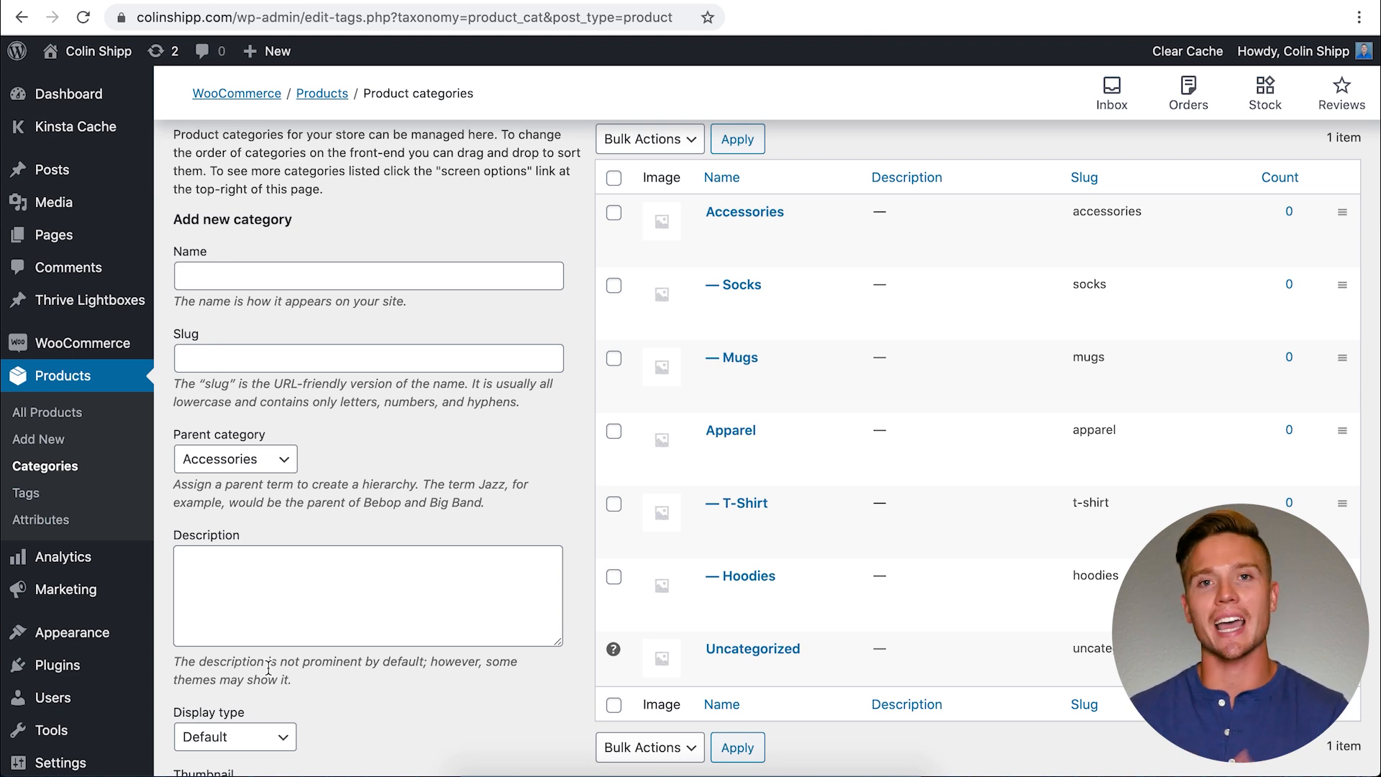
Start creating a new product from the product list and dismiss the product name tutorial tip.
left_click(65, 420)
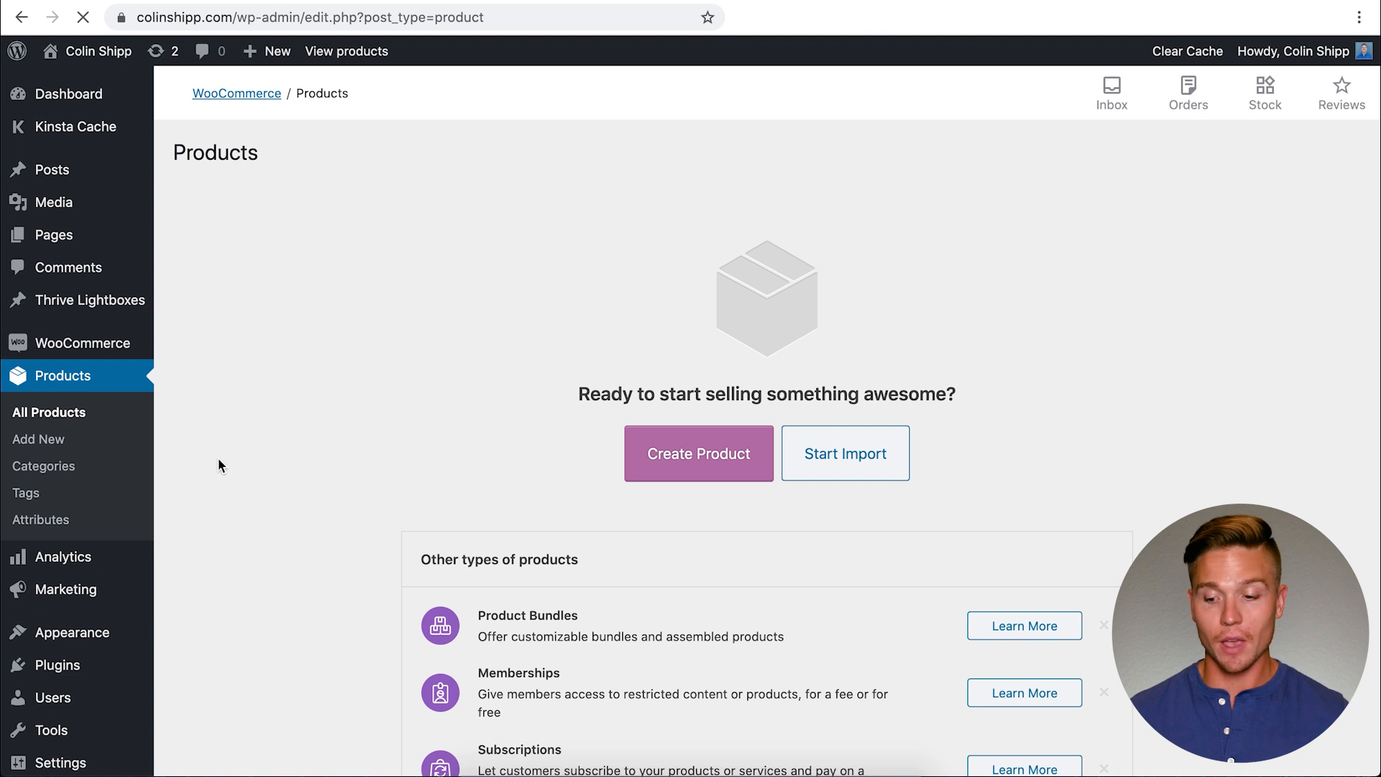
left_click(714, 463)
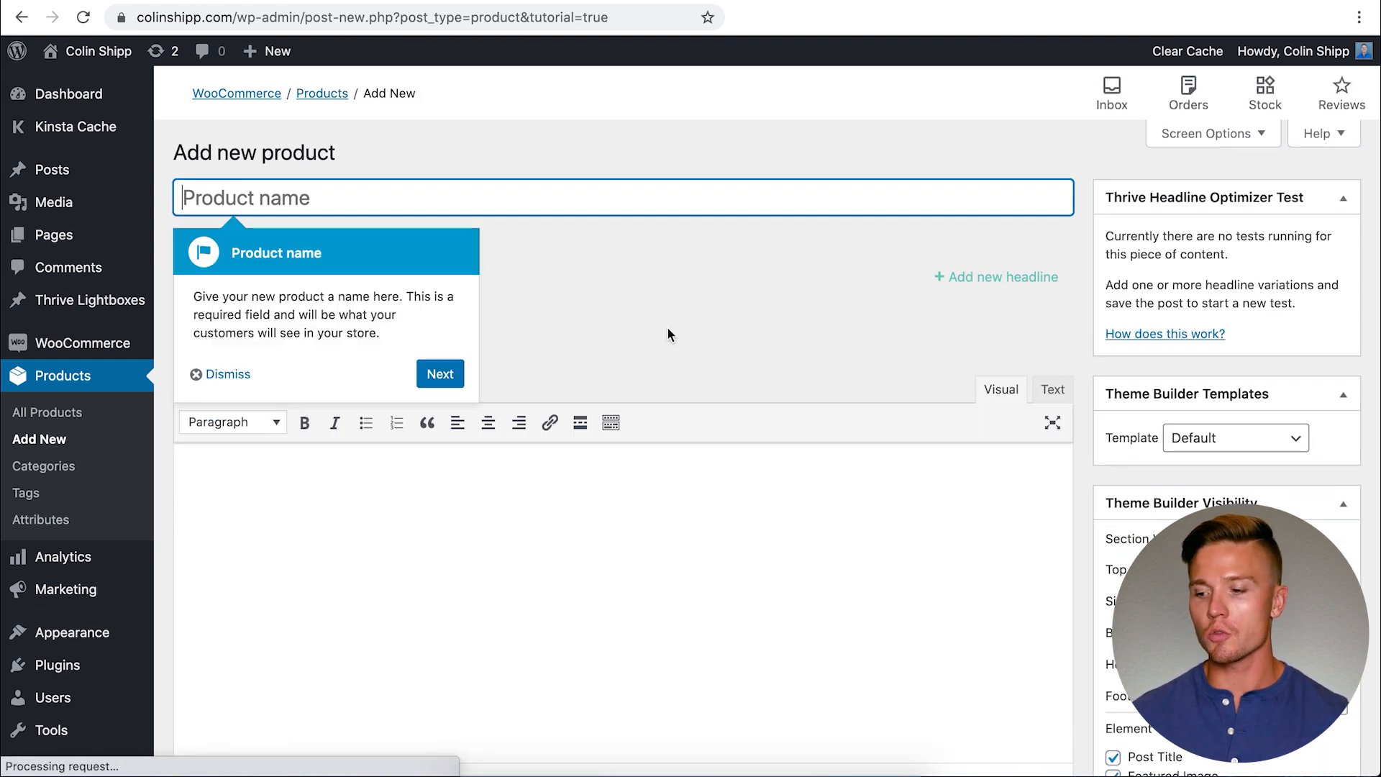
left_click(217, 375)
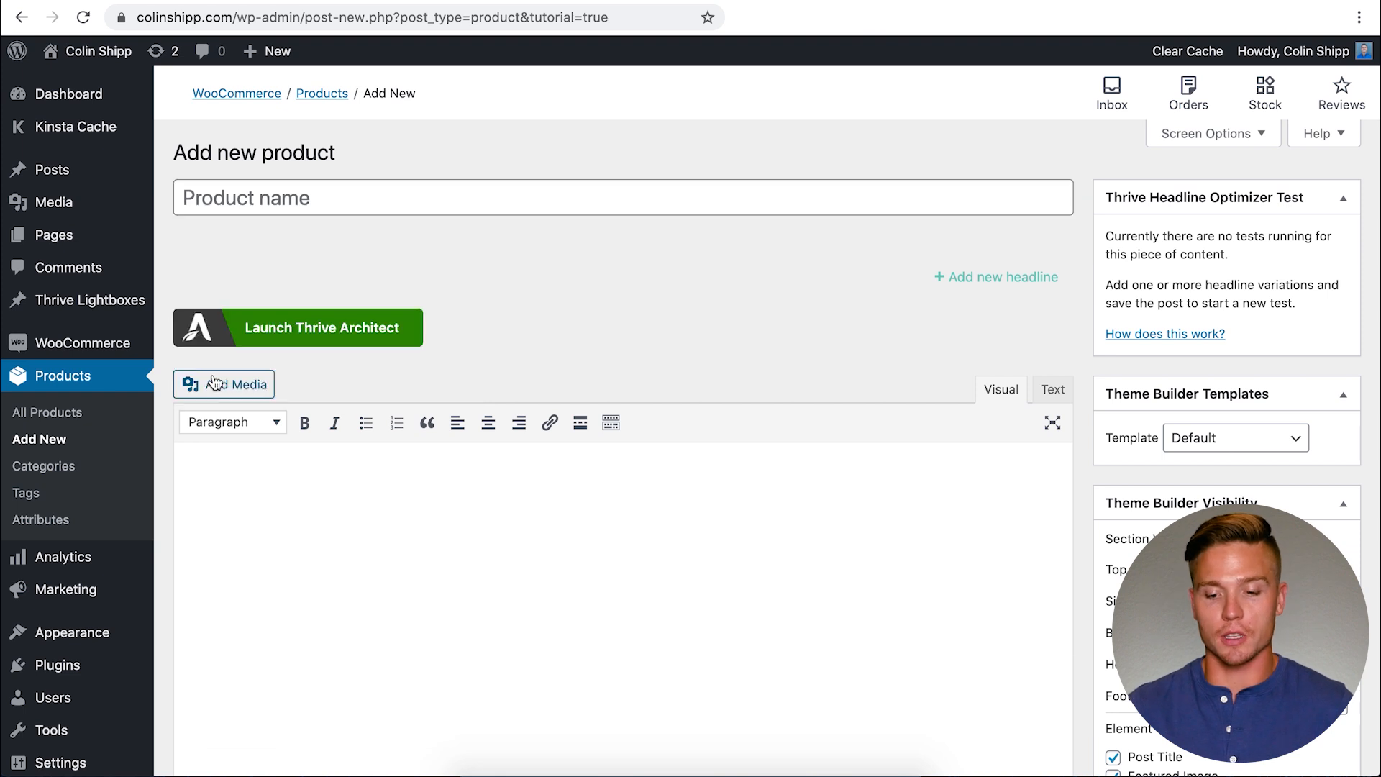
Name the new product "Prism T-Shirt in Blue".
left_click(467, 187)
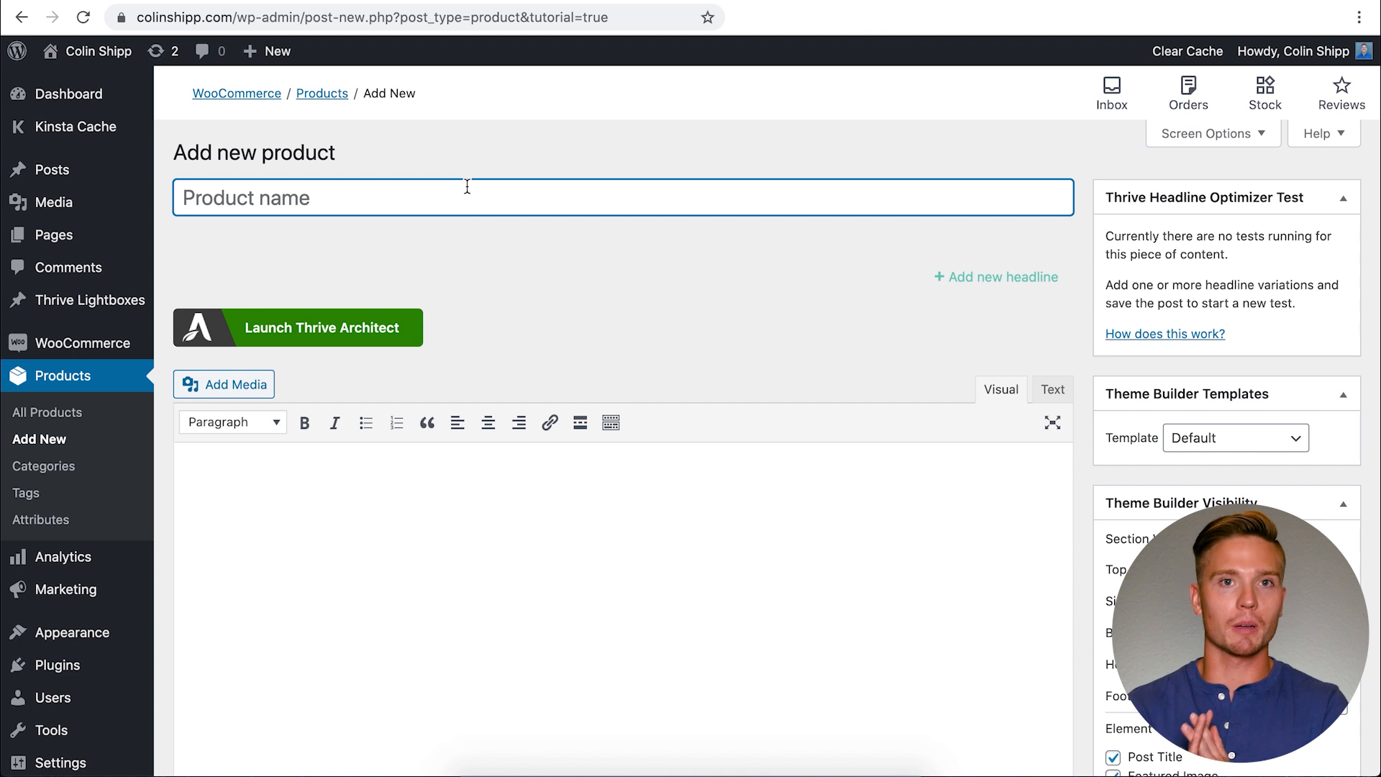
type("Prism T0")
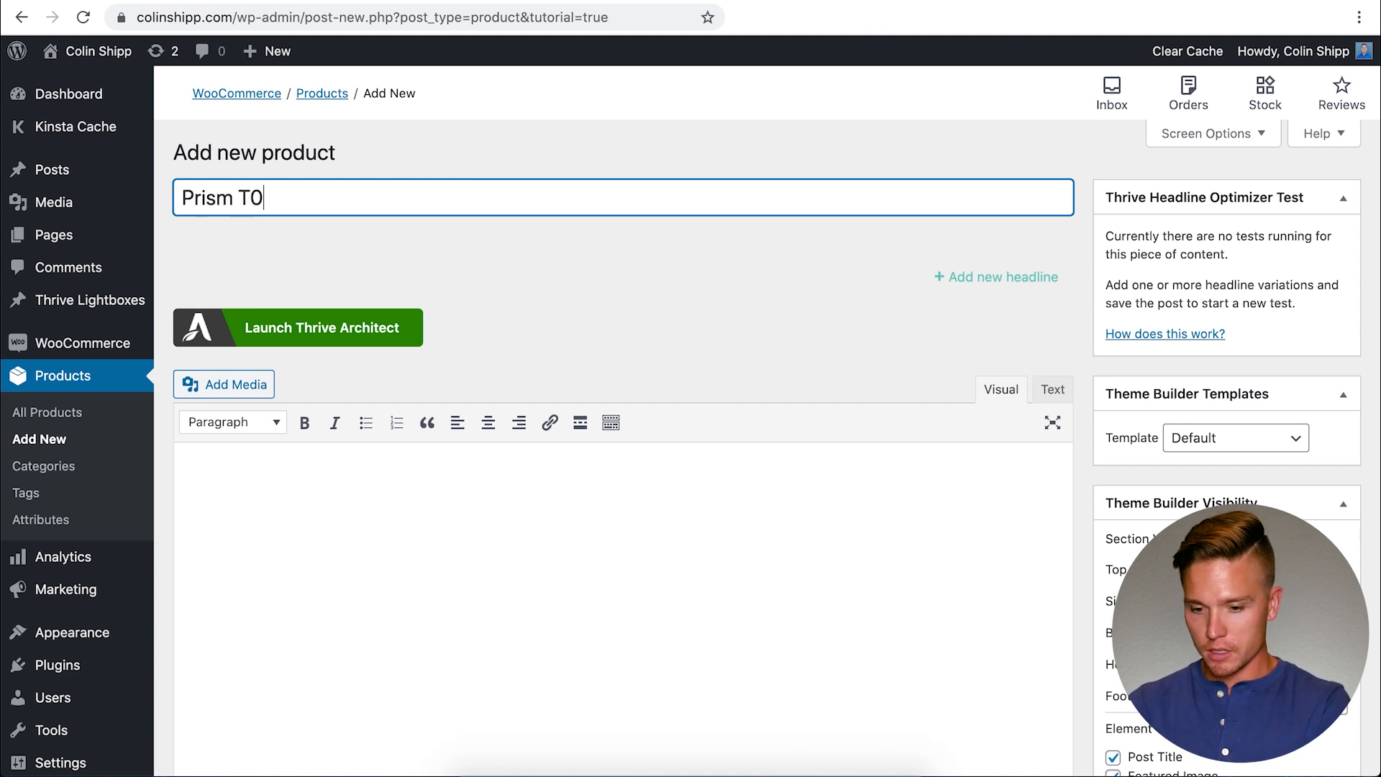
key("BackSpace")
type("-Shirt in Blue")
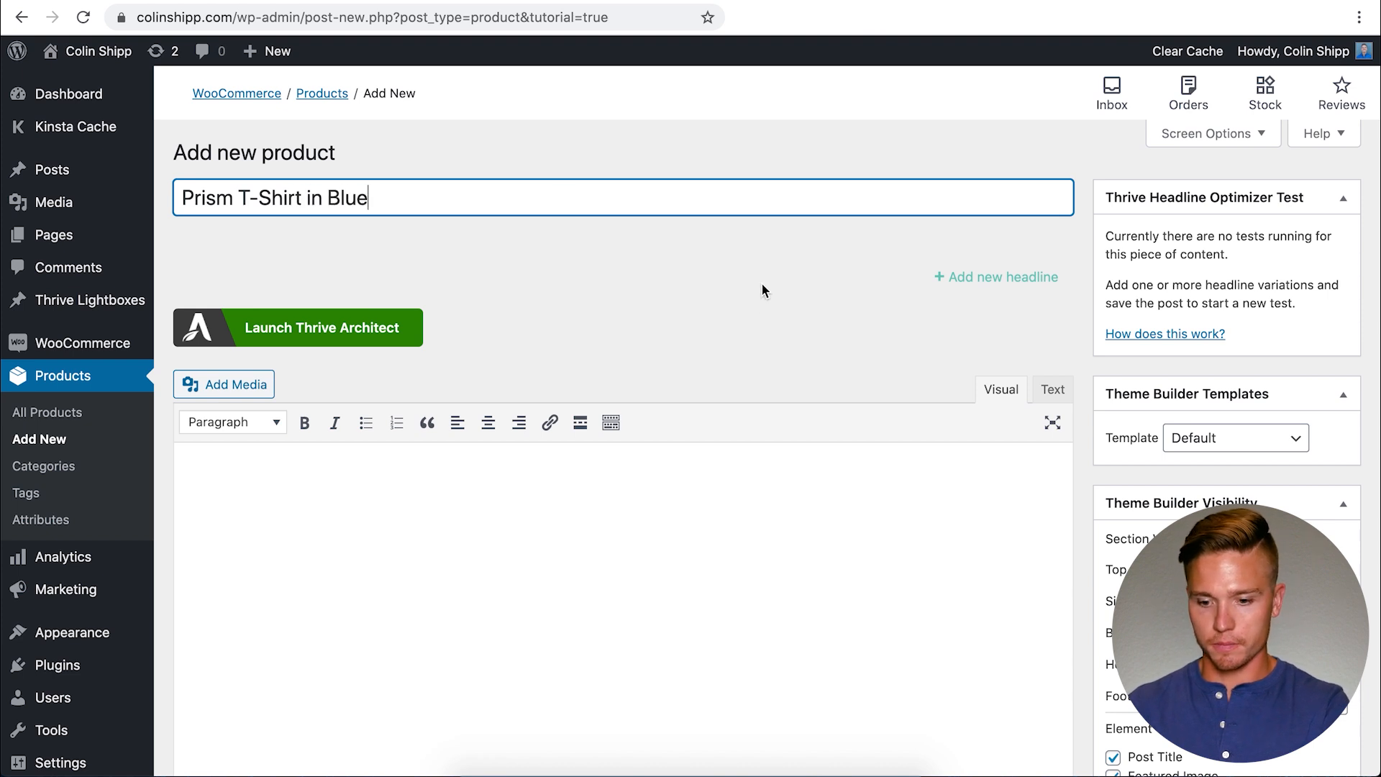
Copy the full product name from the product's title.
scroll(761, 288, "down", 2)
scroll(761, 300, "down", 6)
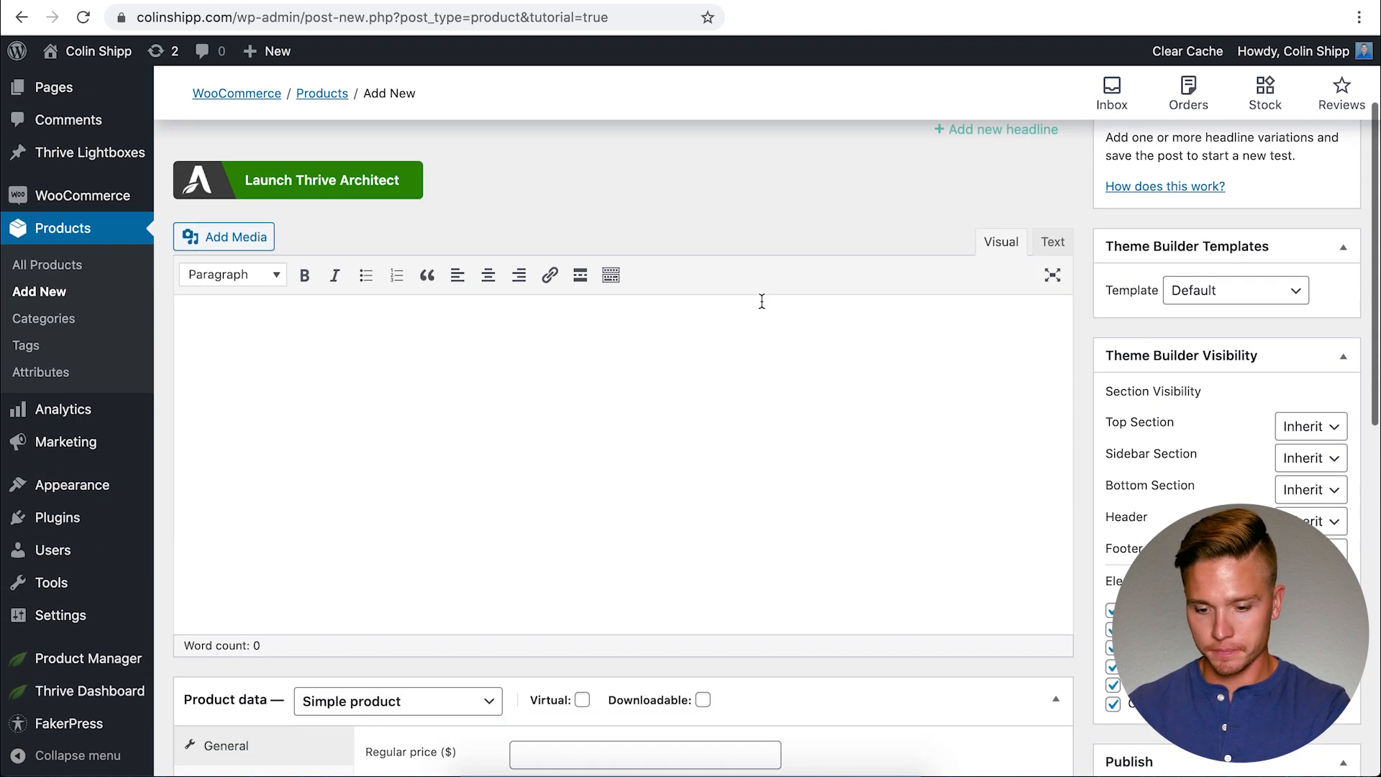
scroll(761, 300, "up", 8)
triple_click(333, 201)
key("super+c")
scroll(450, 425, "down", 4)
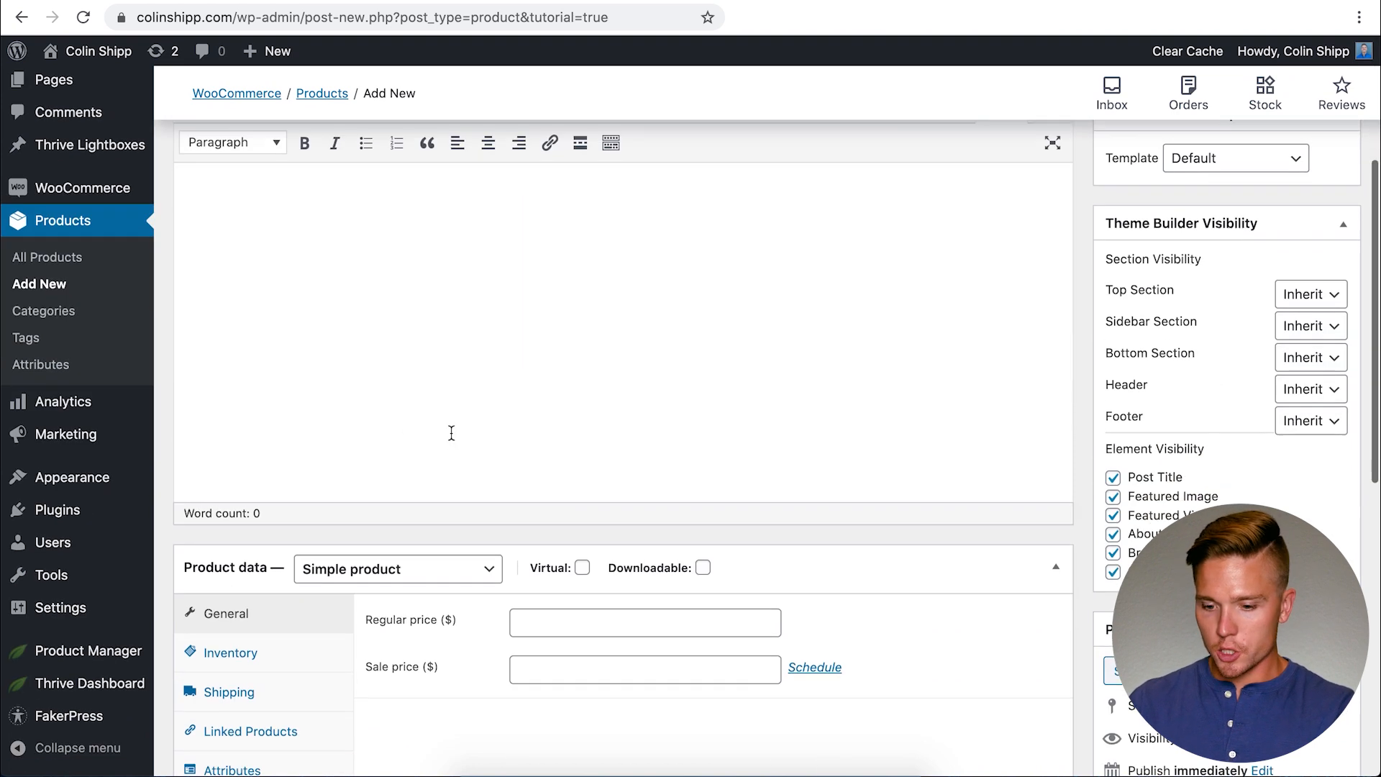
left_click(472, 336)
scroll(473, 338, "up", 5)
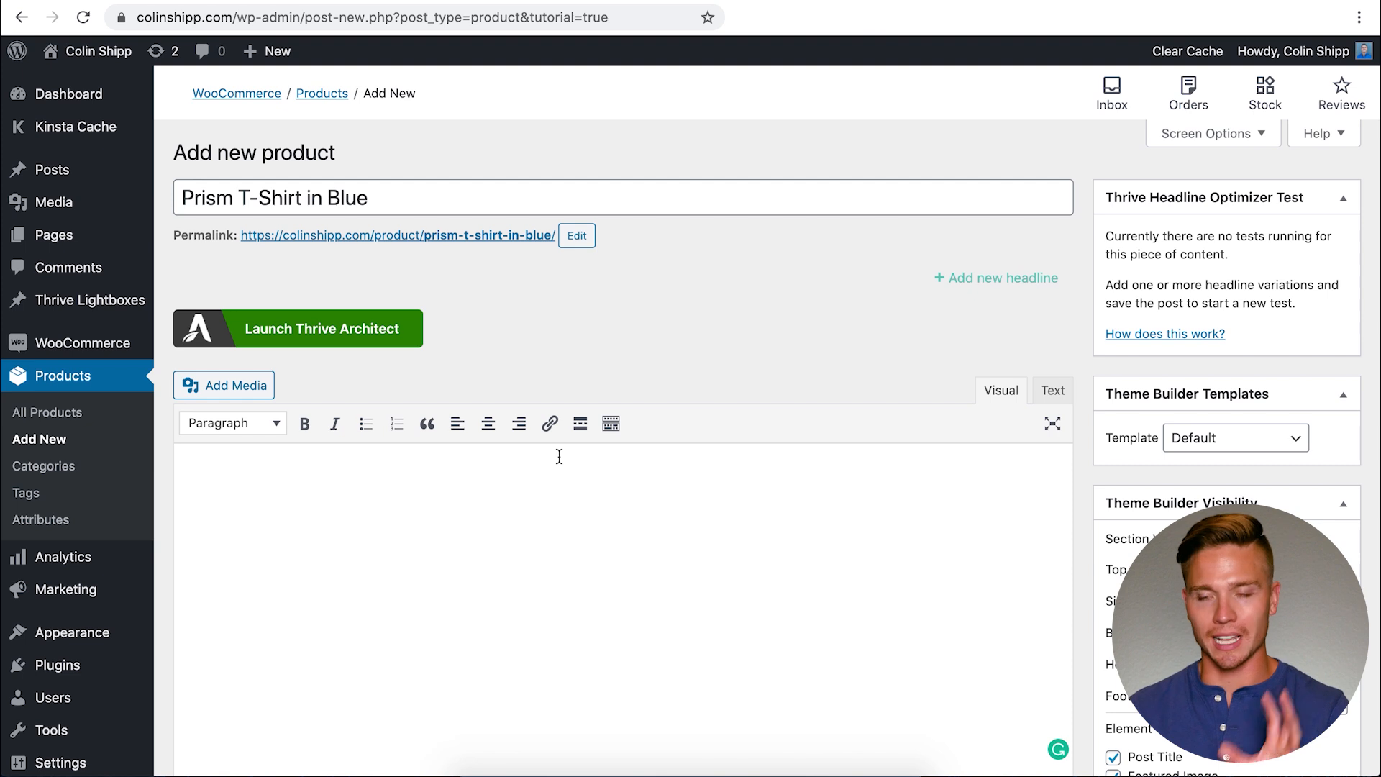
scroll(559, 457, "down", 4)
scroll(438, 480, "up", 2)
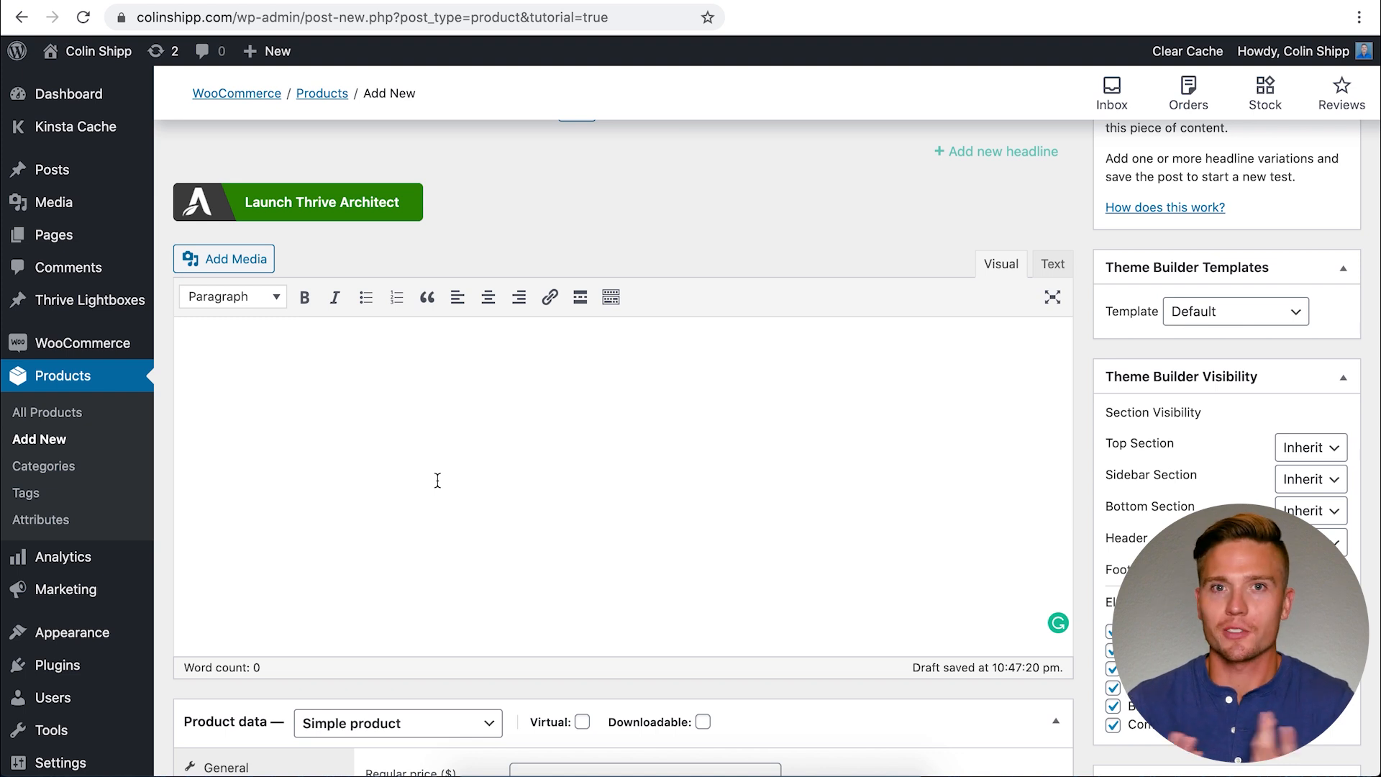
scroll(438, 481, "down", 1)
left_click(438, 472)
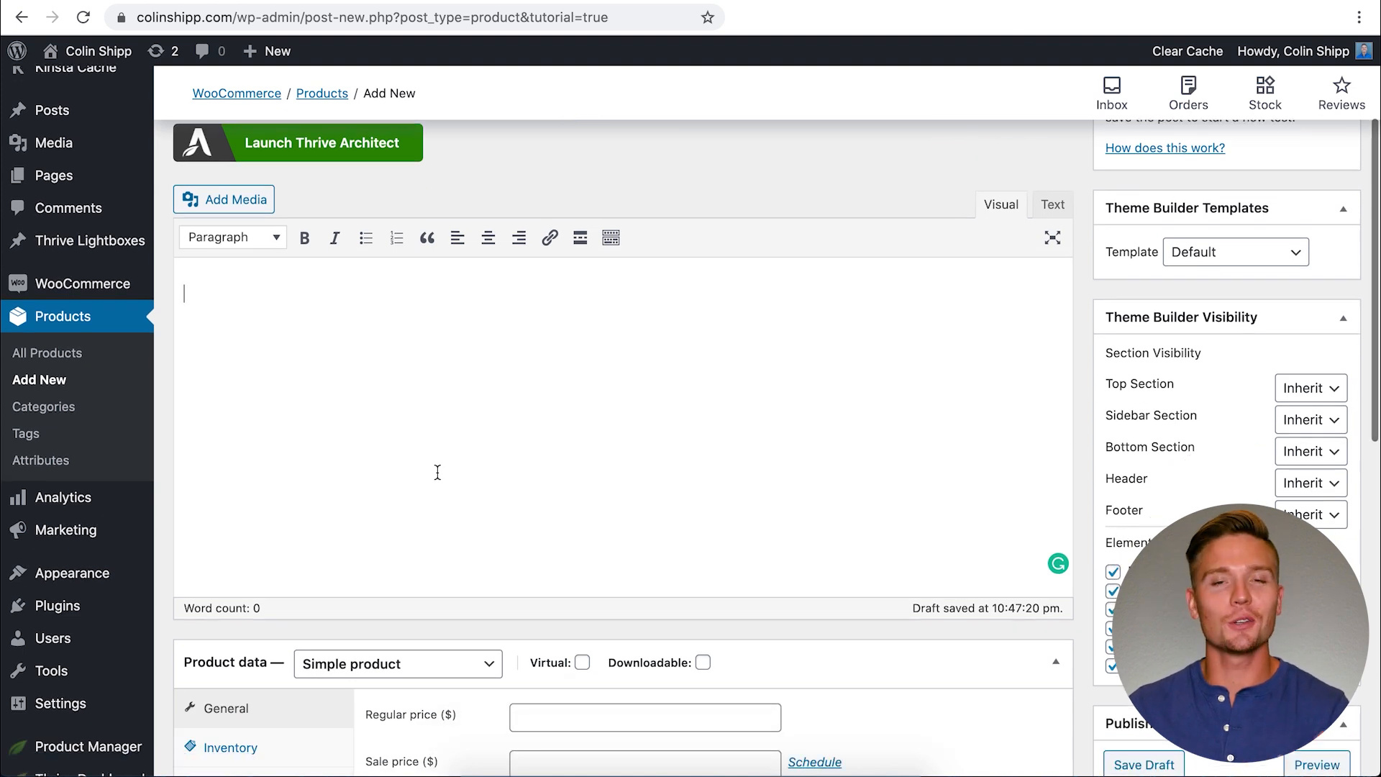
Paste the copied name into the product short description and complete it with "from Thrive Themes is super-soft cotton built for anything.".
scroll(437, 471, "down", 15)
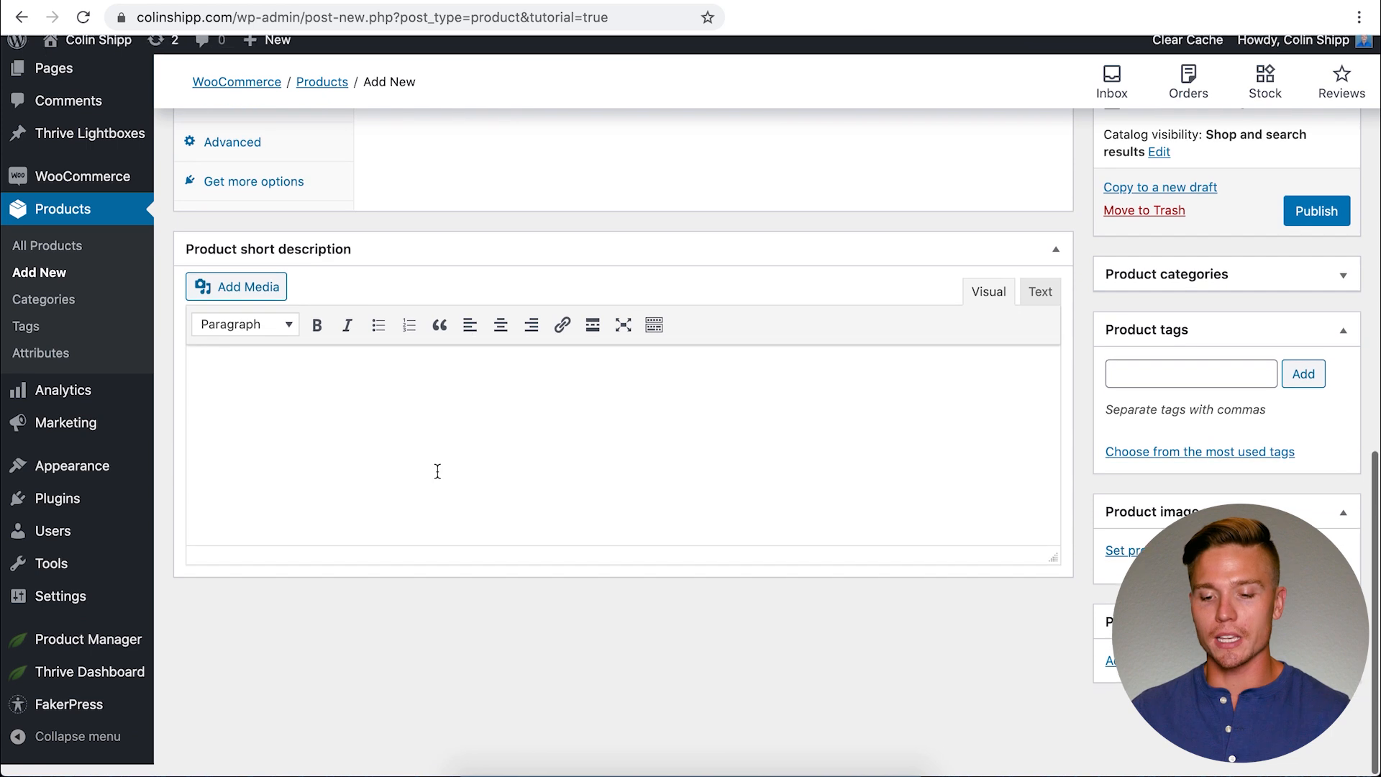
left_click(232, 425)
key("super+v")
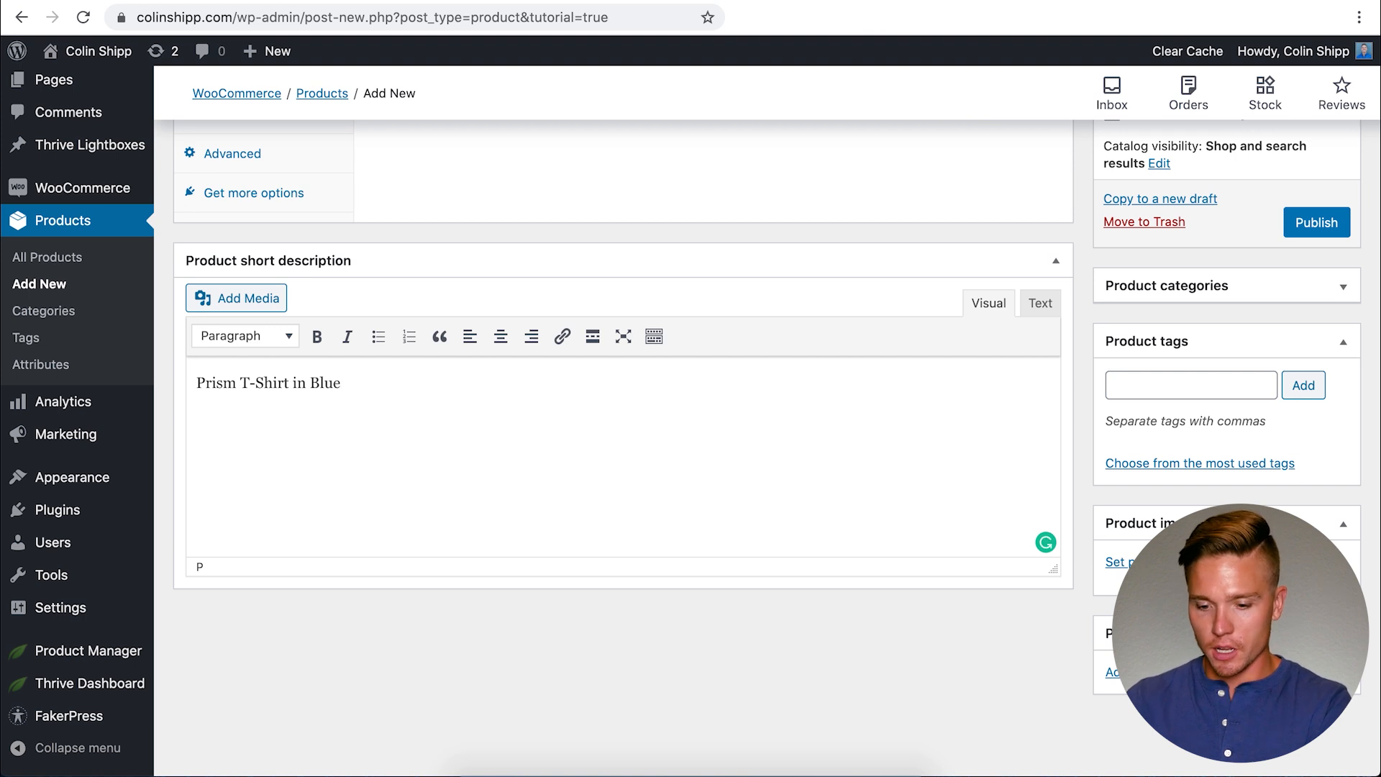
type("from Thrive Themes is super-soft cotton built for anything.")
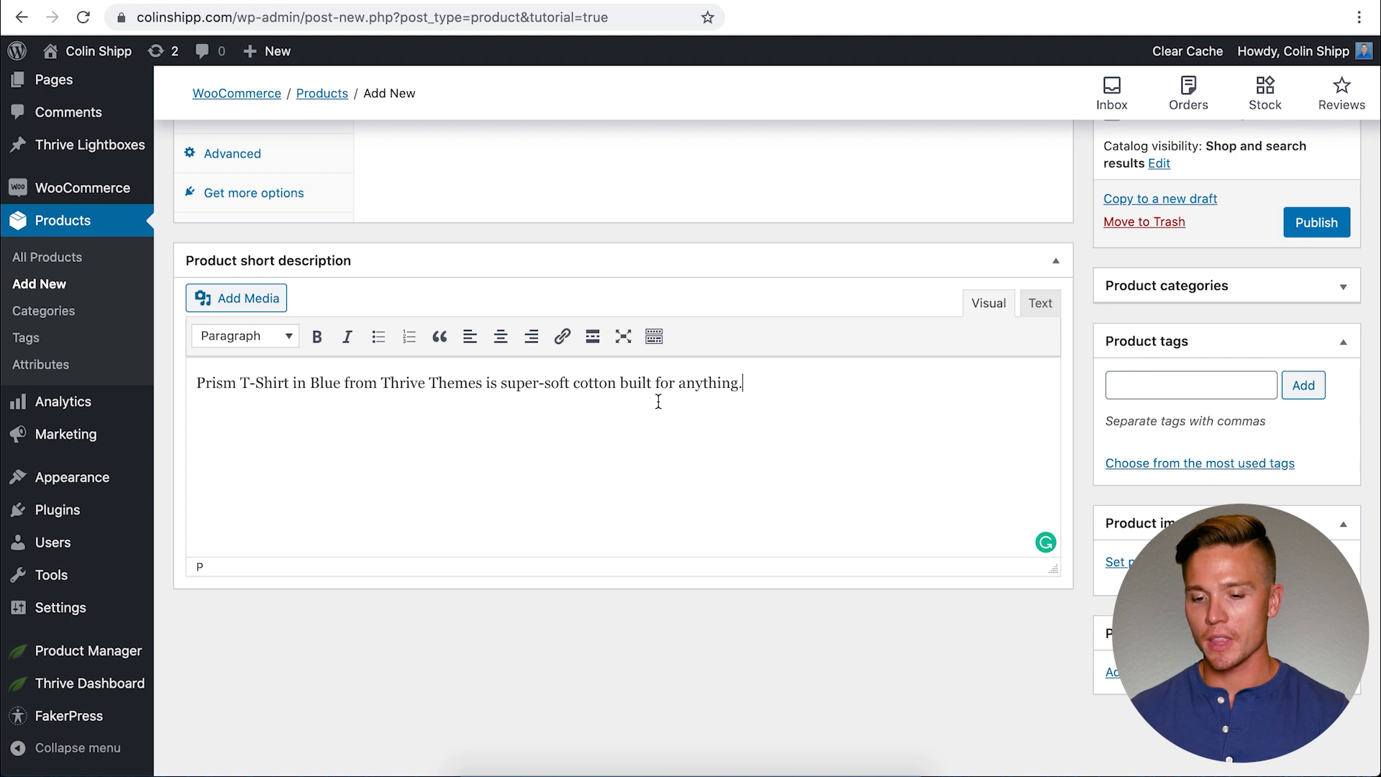
Set the product's regular price to 29.99 in the general product data.
scroll(659, 408, "up", 1)
scroll(659, 408, "up", 5)
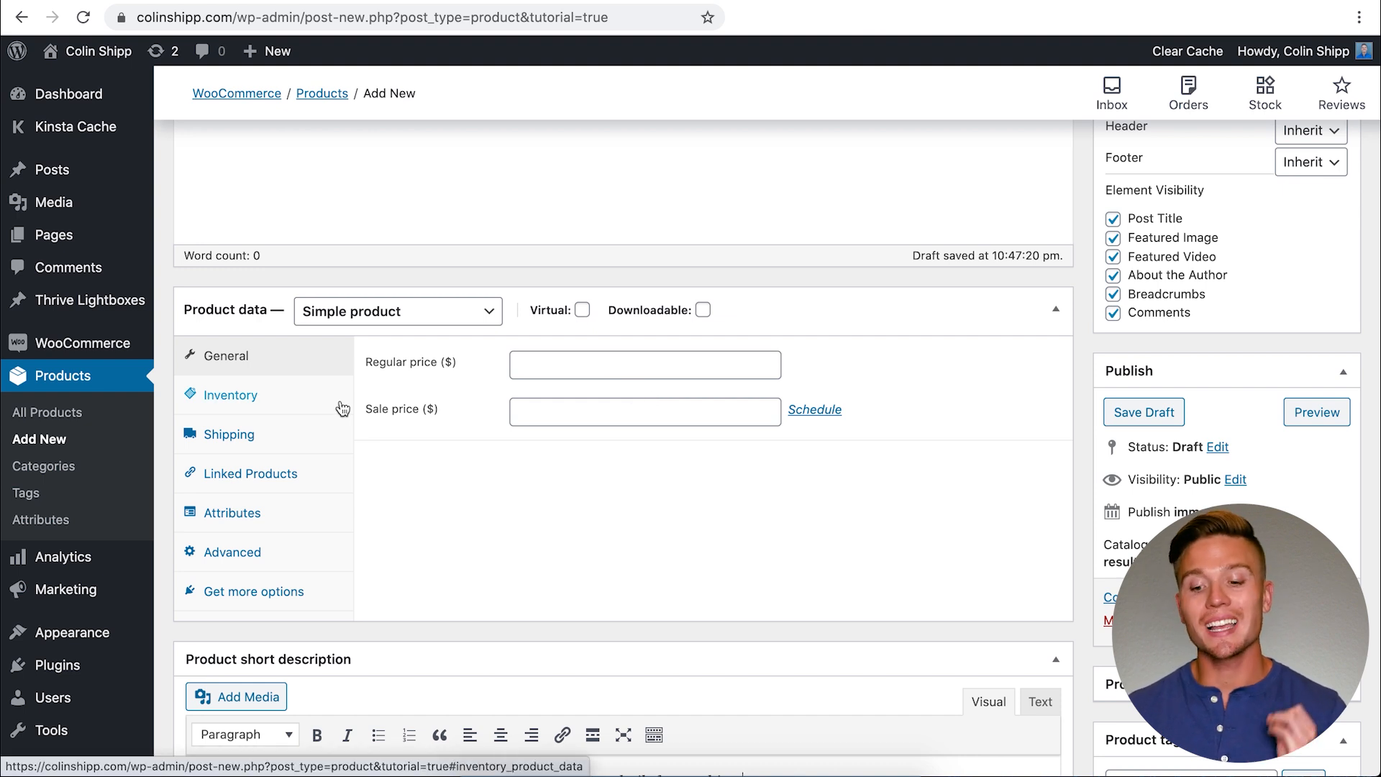
left_click(620, 352)
type("29.99")
left_click(635, 506)
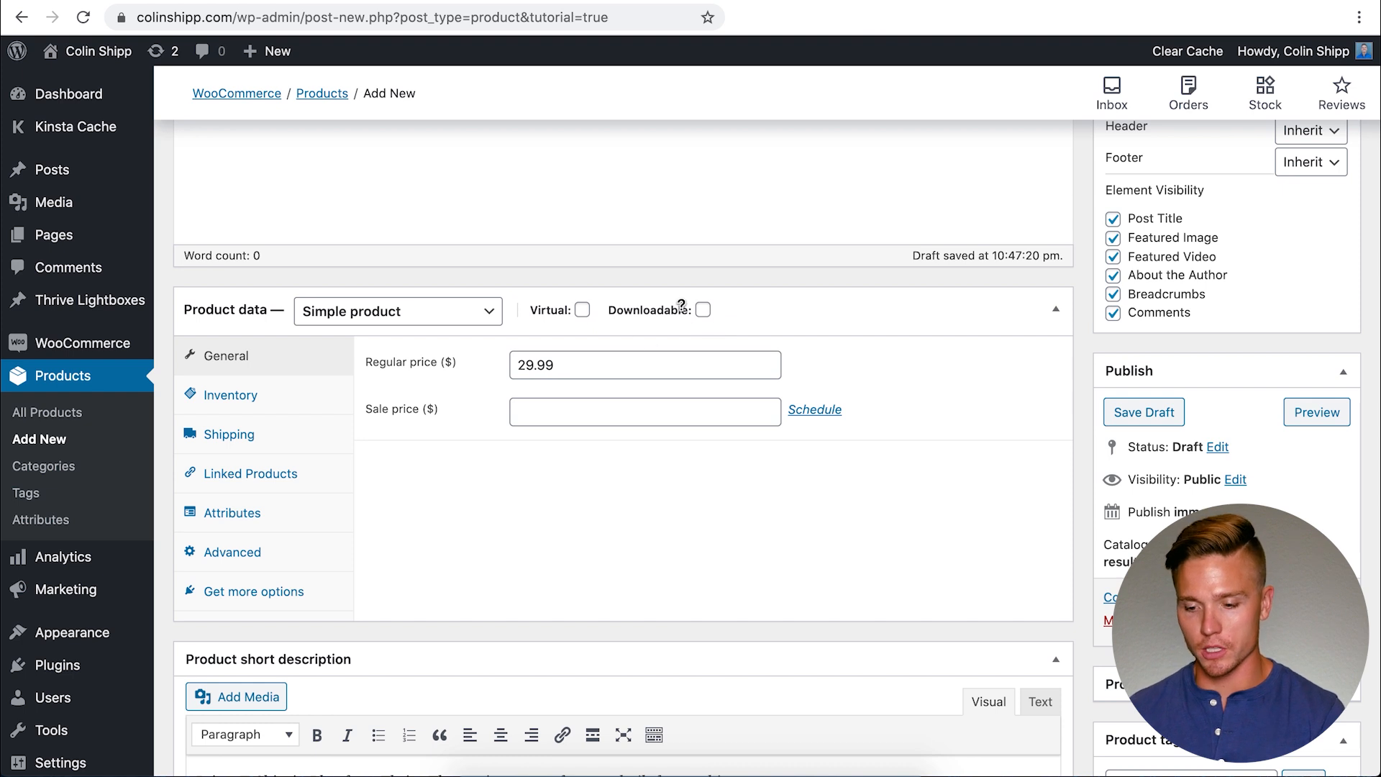
Enable the Downloadable option to view its file and download settings, and disable it again.
mouse_move(689, 310)
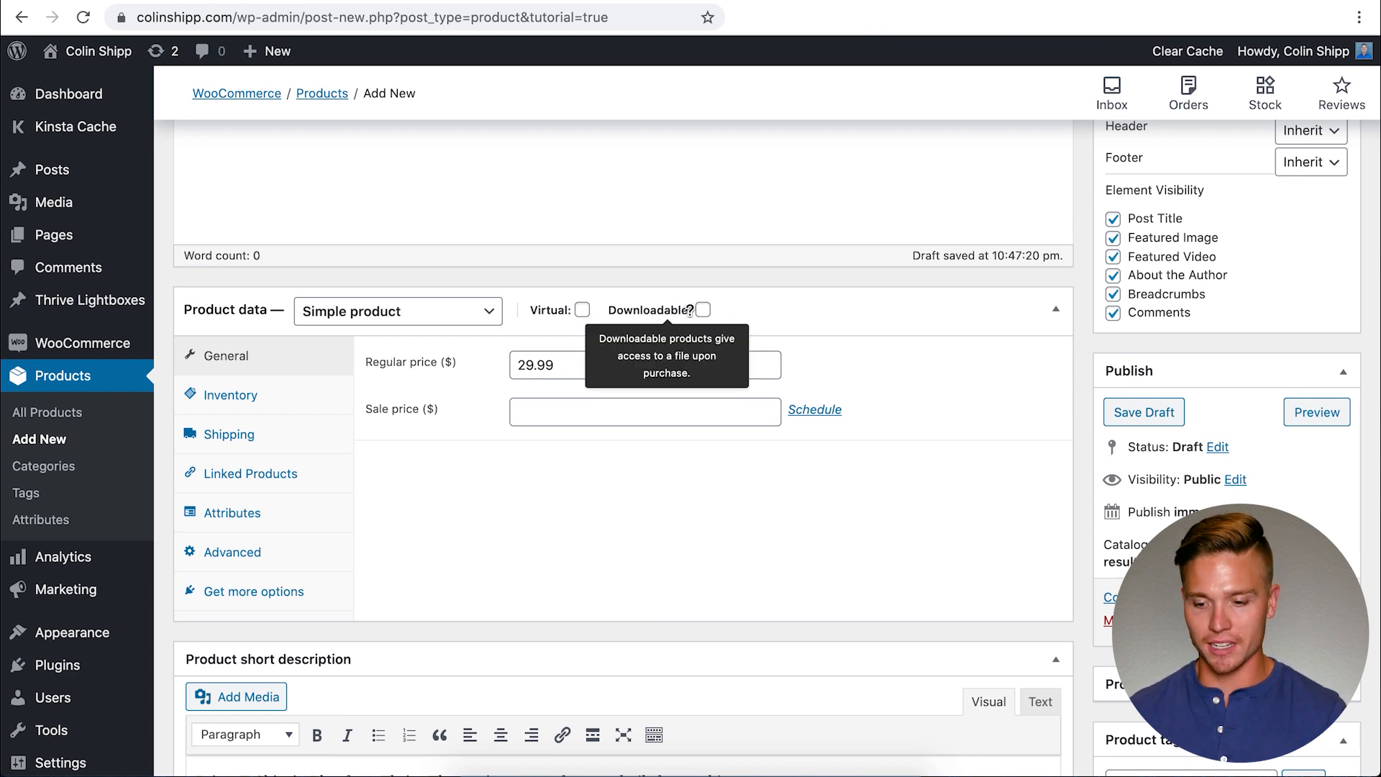
left_click(703, 310)
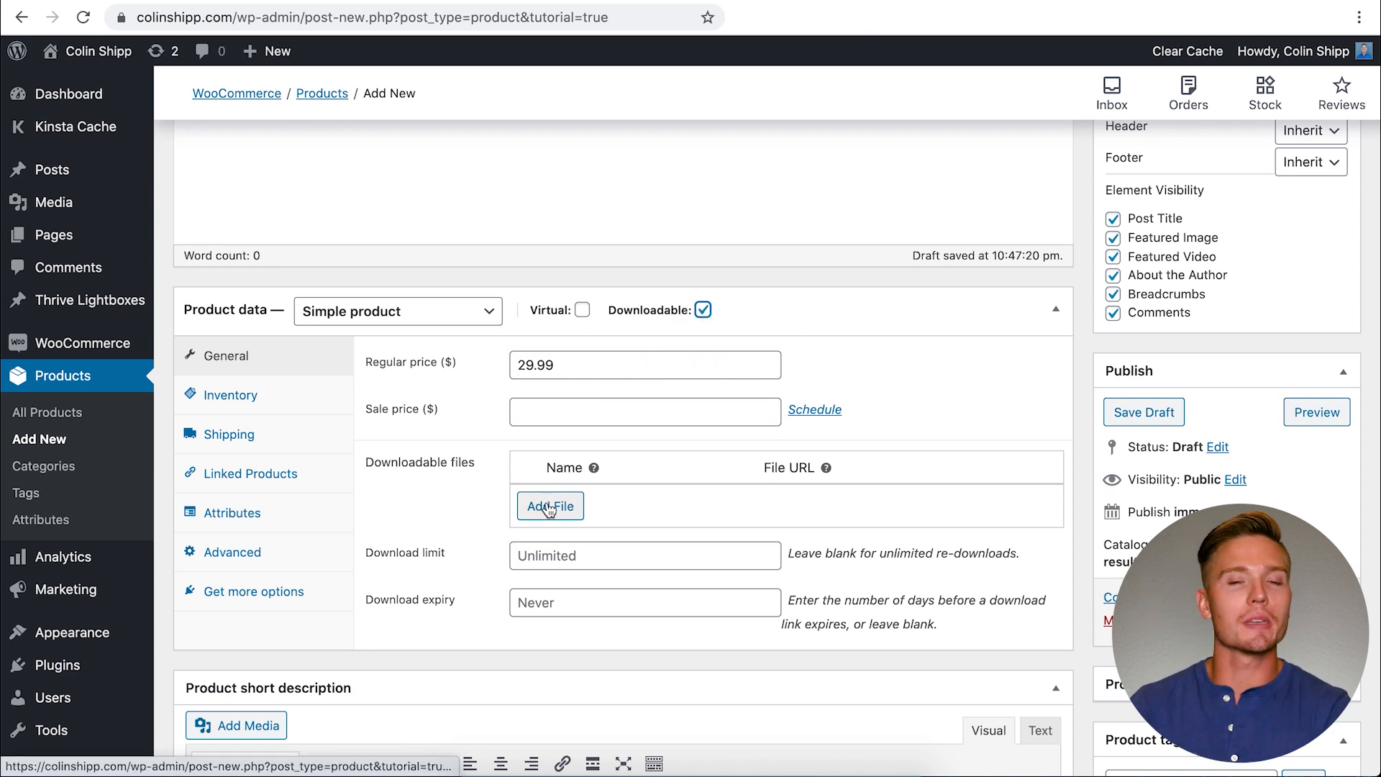
left_click(703, 310)
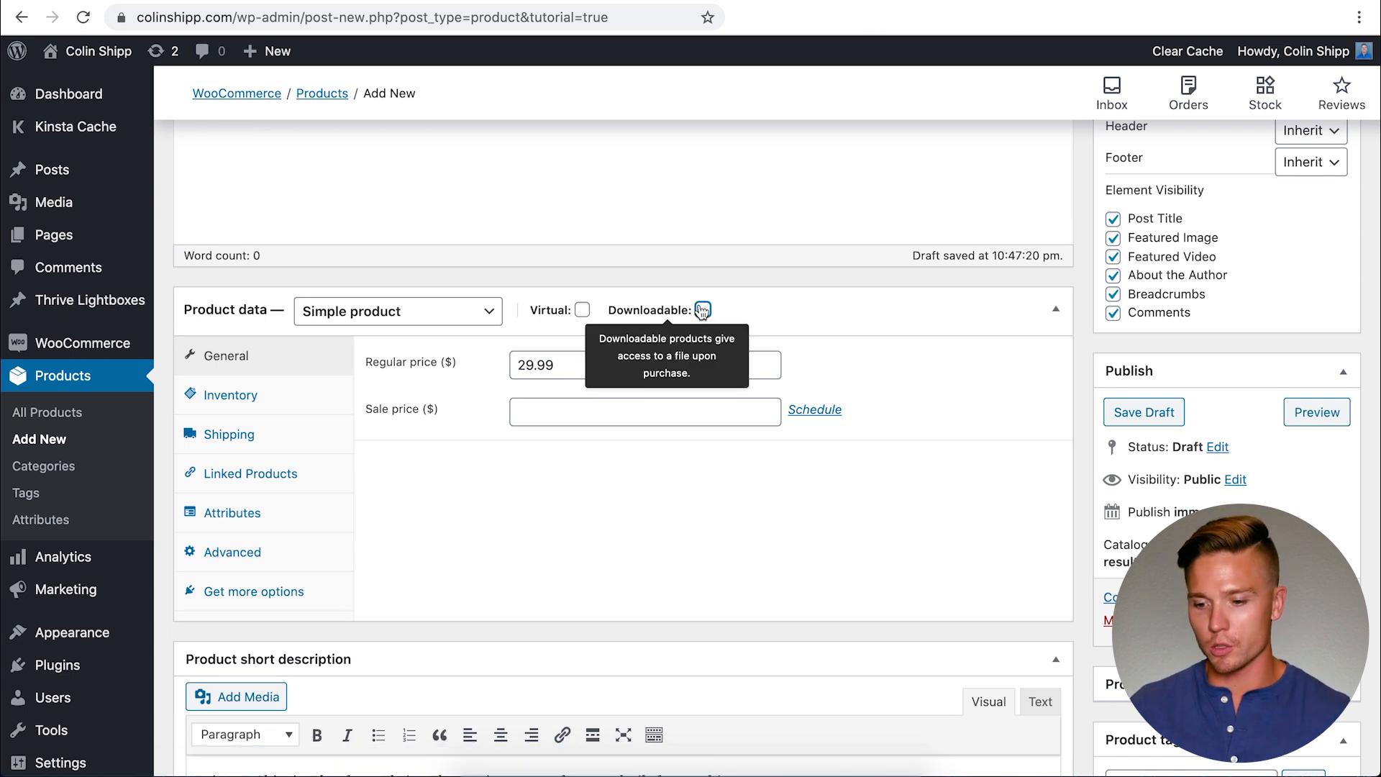
Assign the product to the Apparel category and its T-Shirt subcategory.
scroll(617, 504, "down", 3)
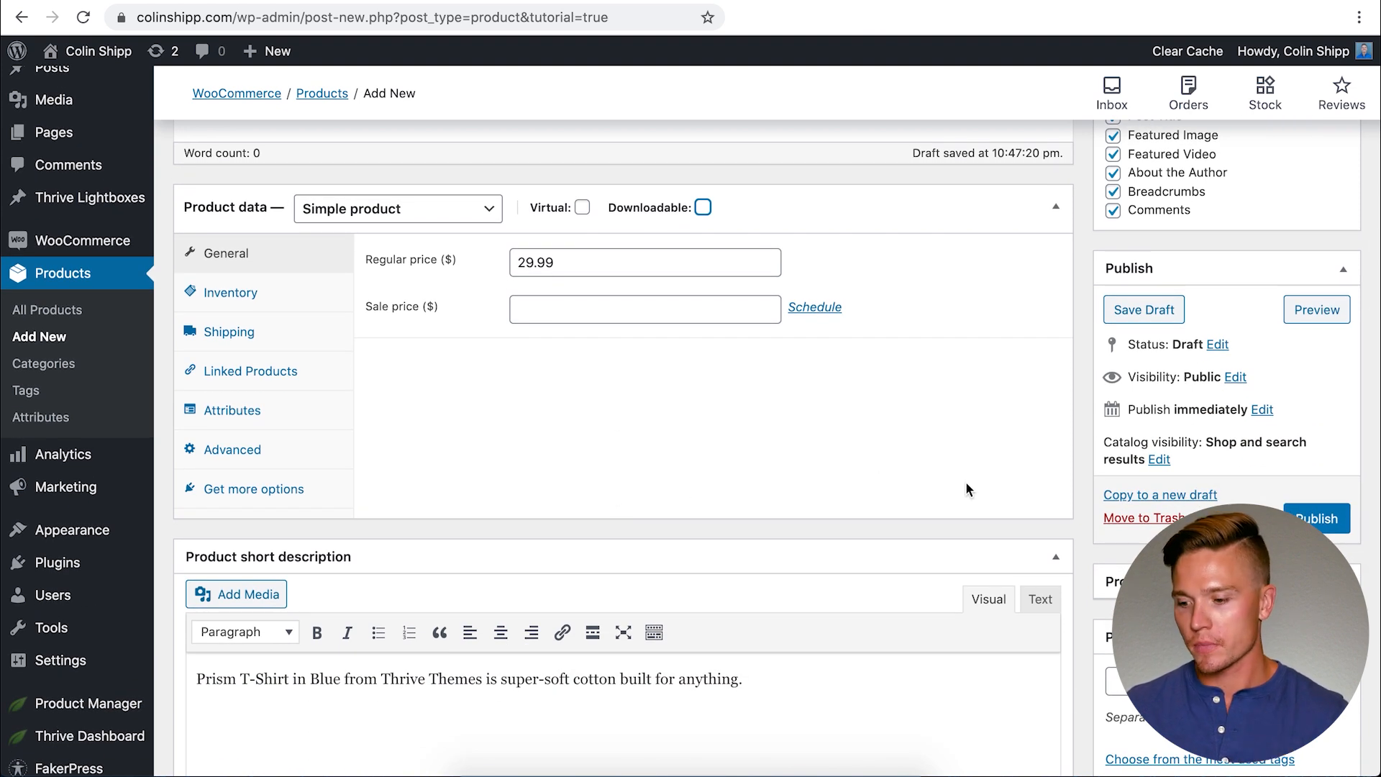
scroll(965, 487, "down", 4)
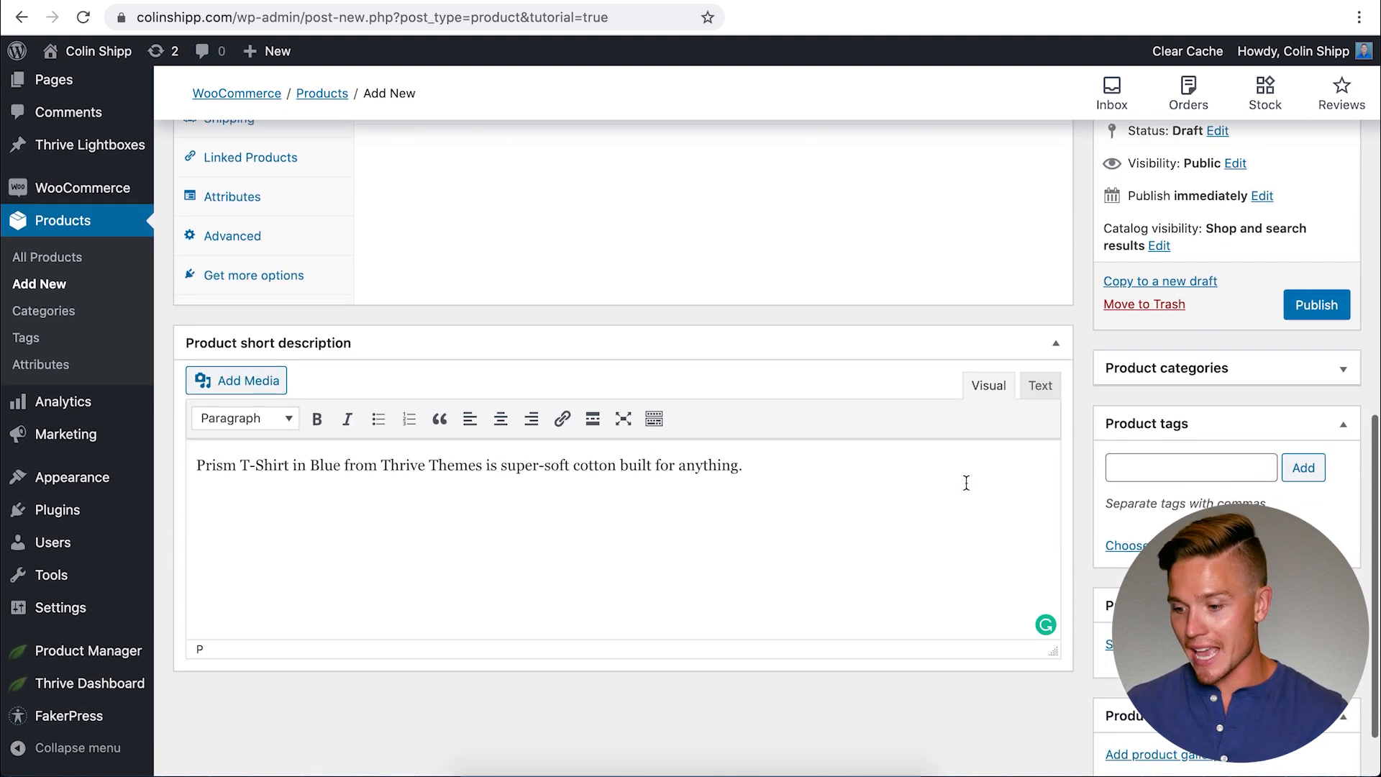
left_click(1341, 382)
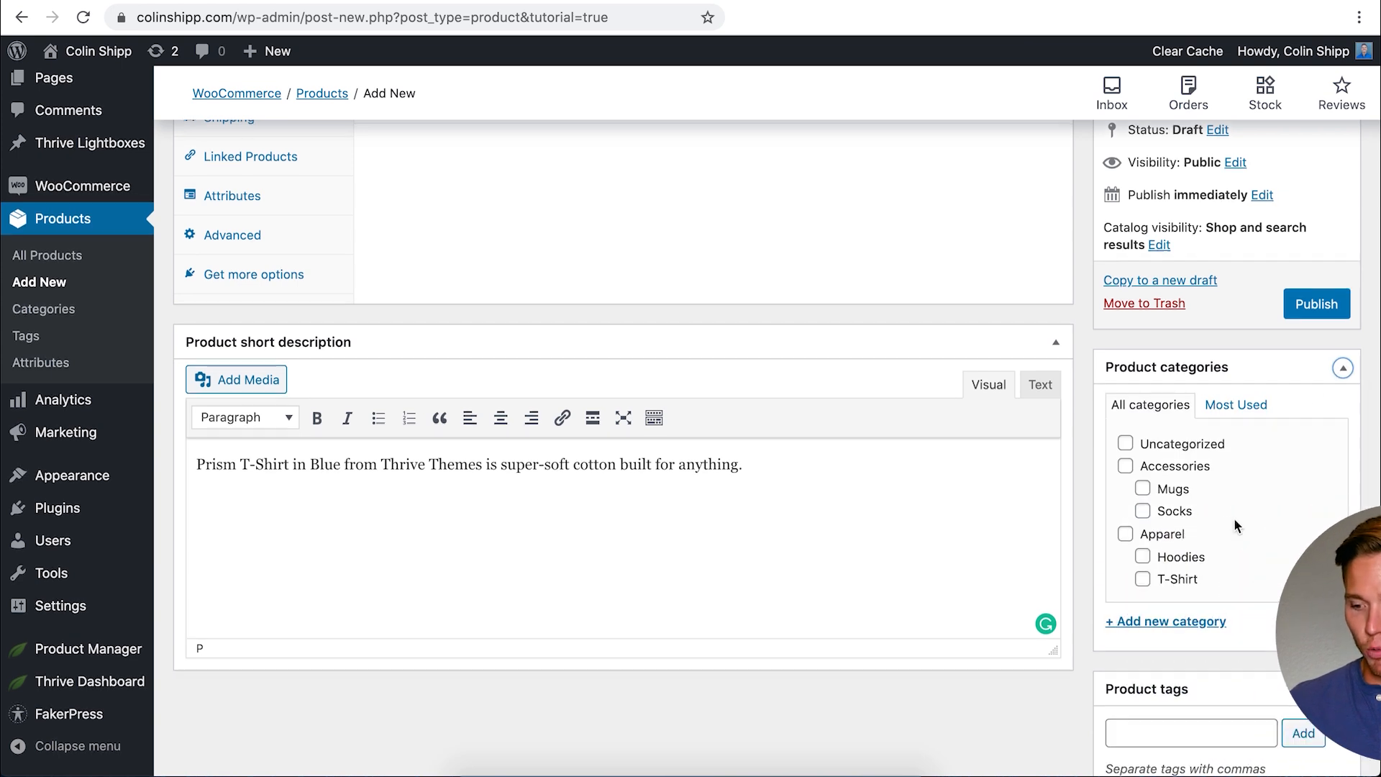
scroll(1194, 449, "down", 1)
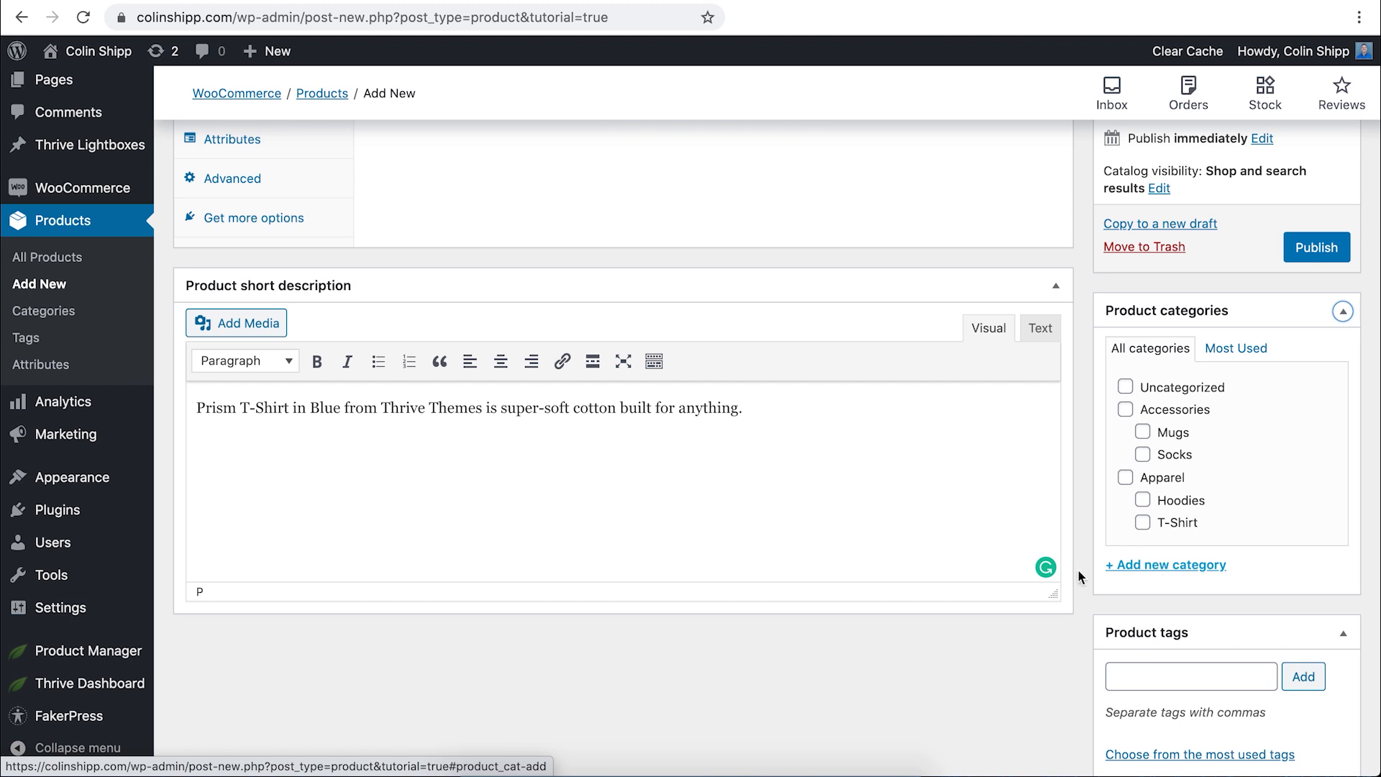
left_click(1125, 479)
left_click(1142, 523)
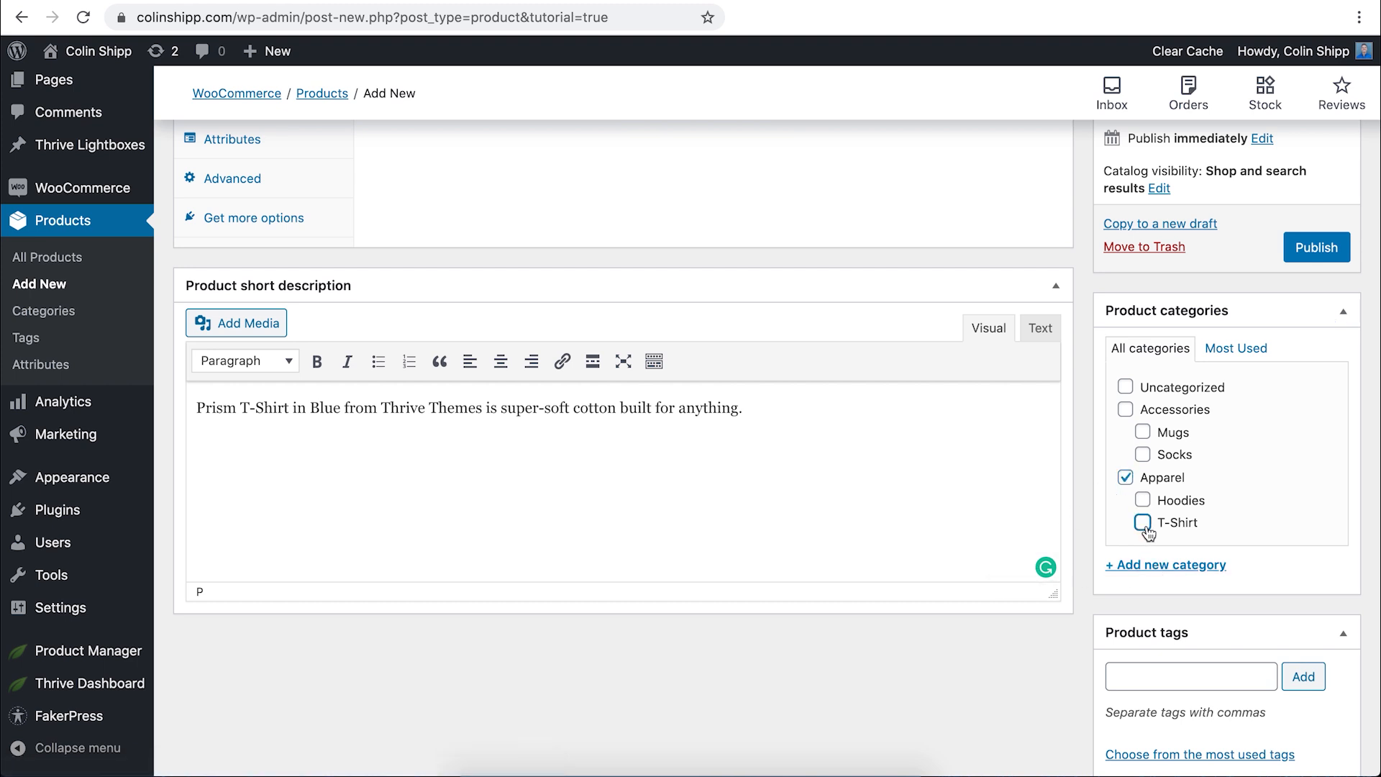
left_click(1126, 481)
left_click(1126, 479)
Add the product tags "tshirts" and "shirts" to the product.
scroll(1193, 572, "down", 2)
left_click(1208, 511)
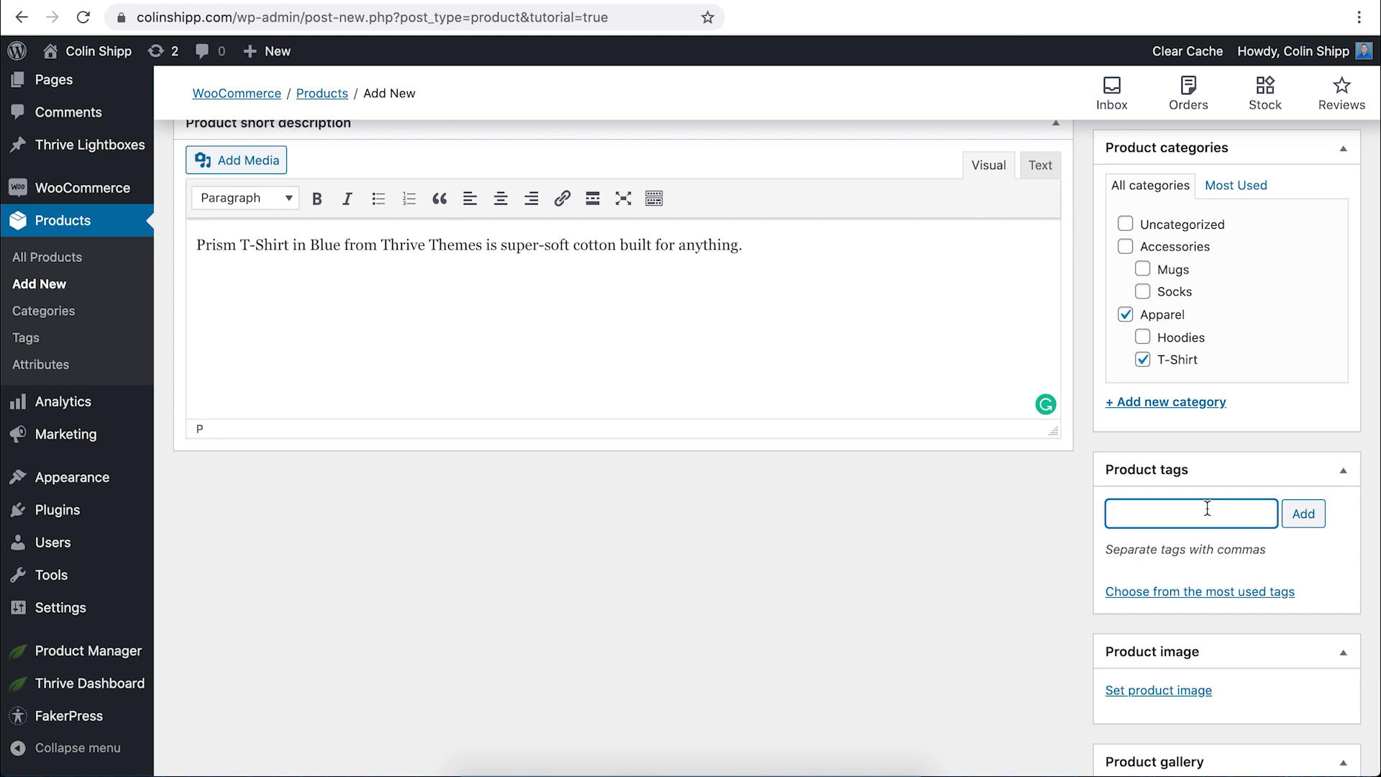
type("tshirts")
key("Return")
type("shirts")
key("Return")
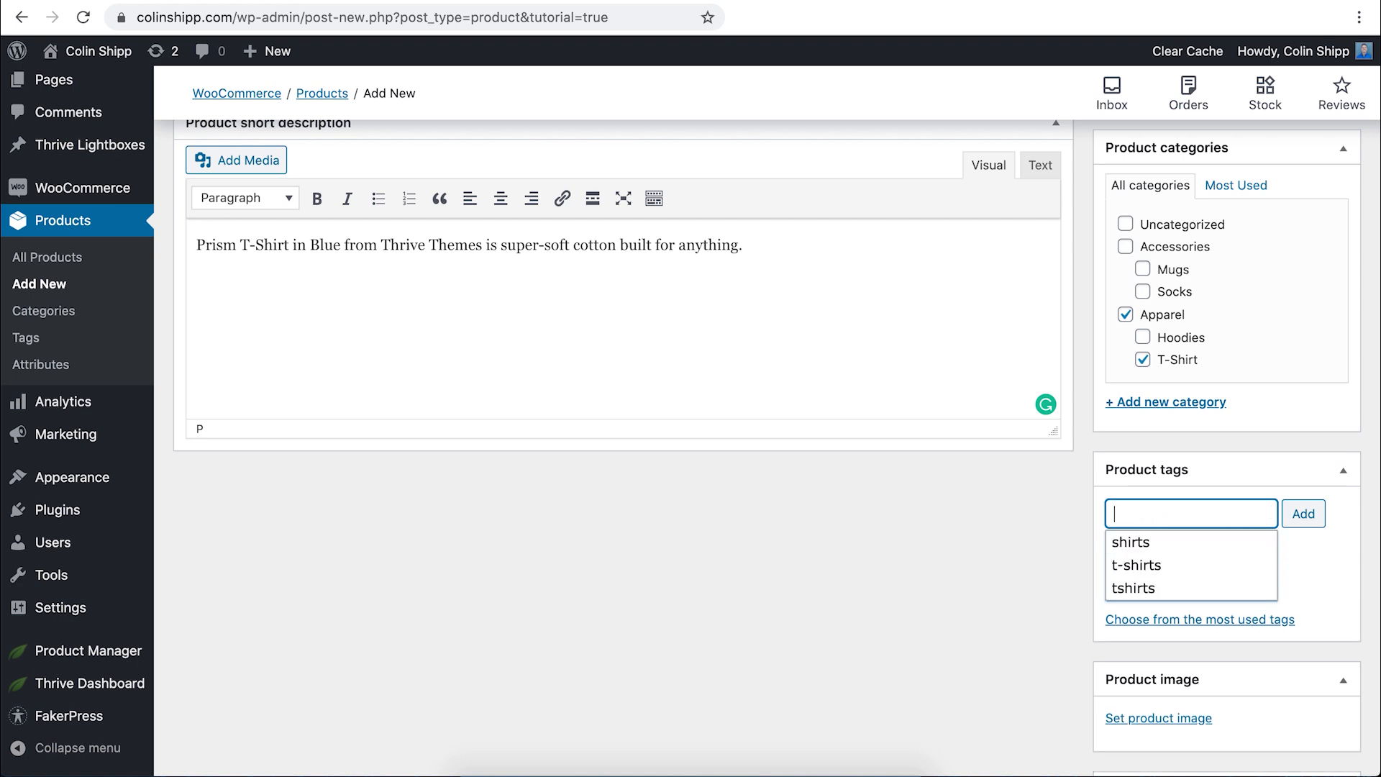
left_click(1306, 577)
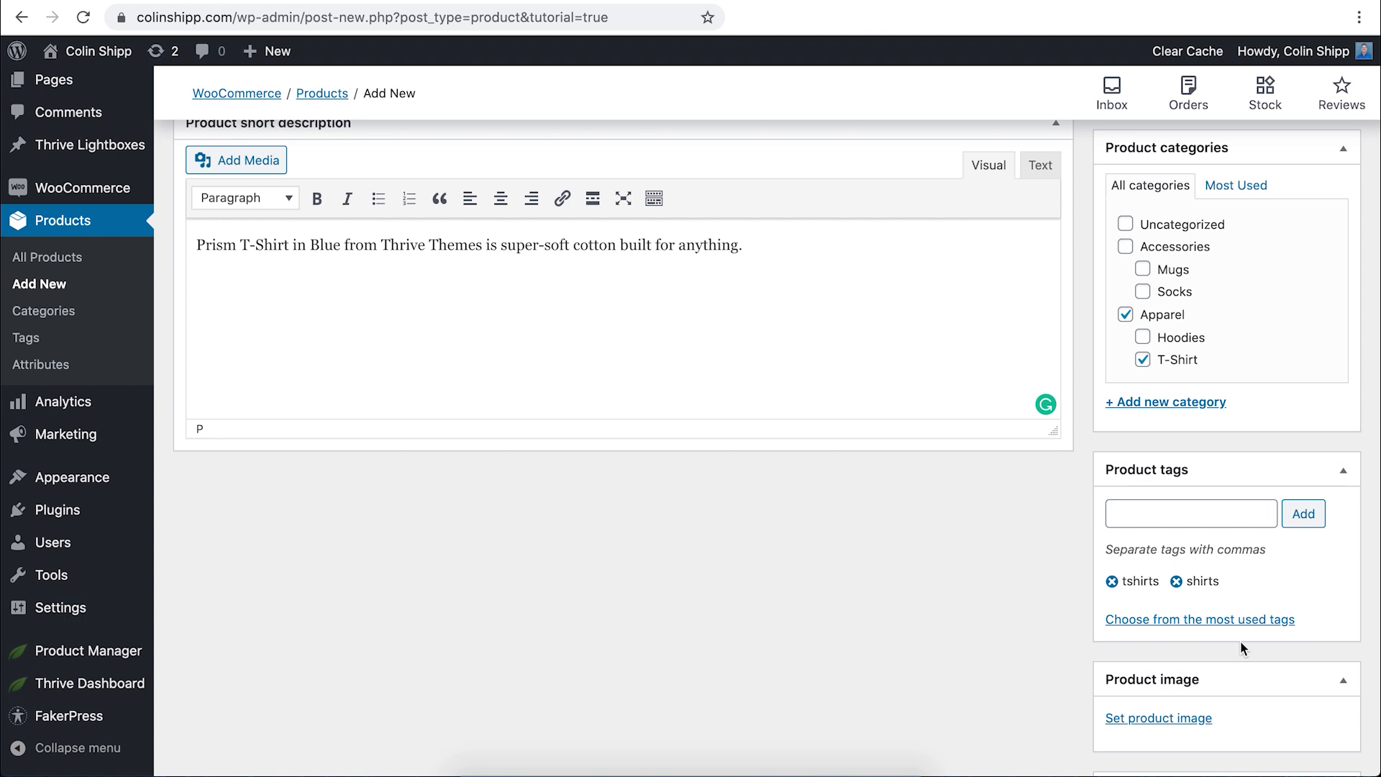
Set the navy T-shirt picture Tshirt_05 from the media library as the product image.
scroll(1240, 641, "down", 2)
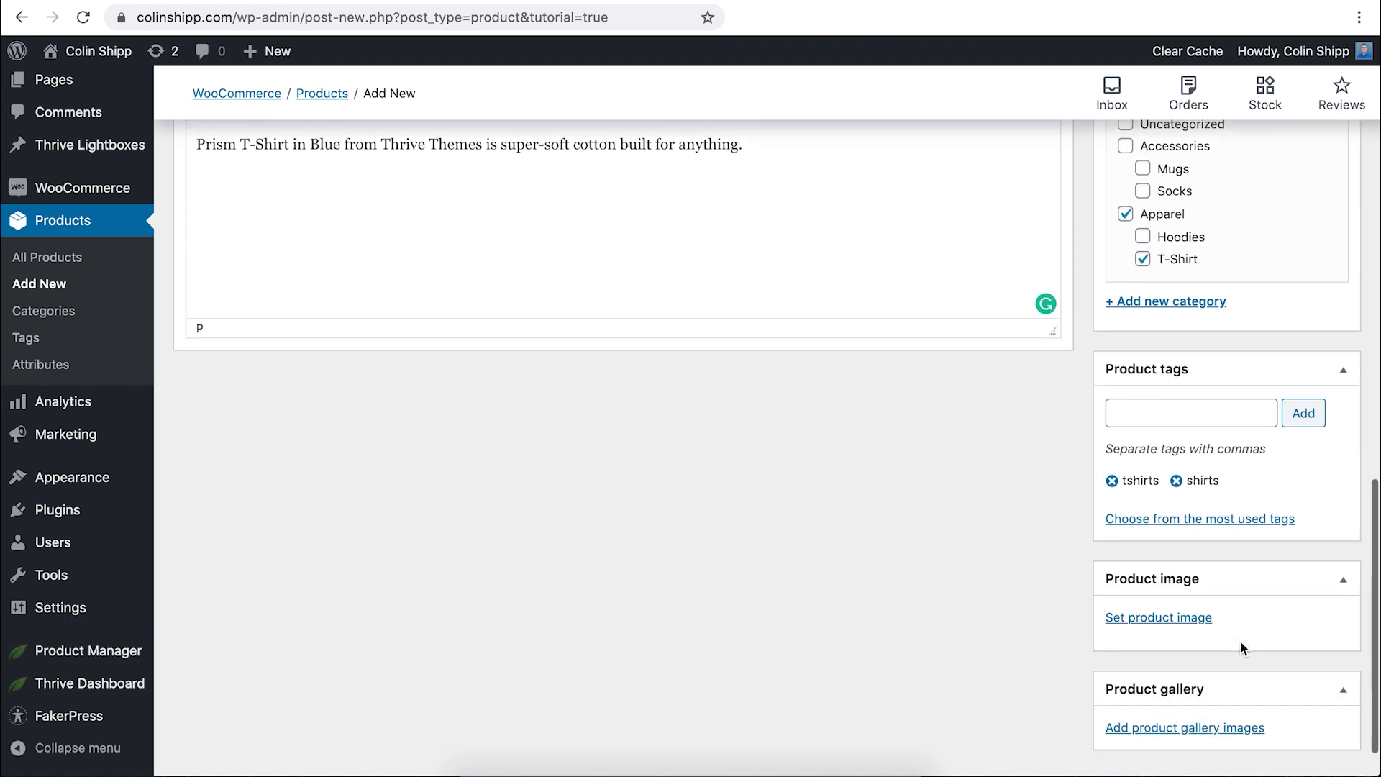
left_click(1190, 618)
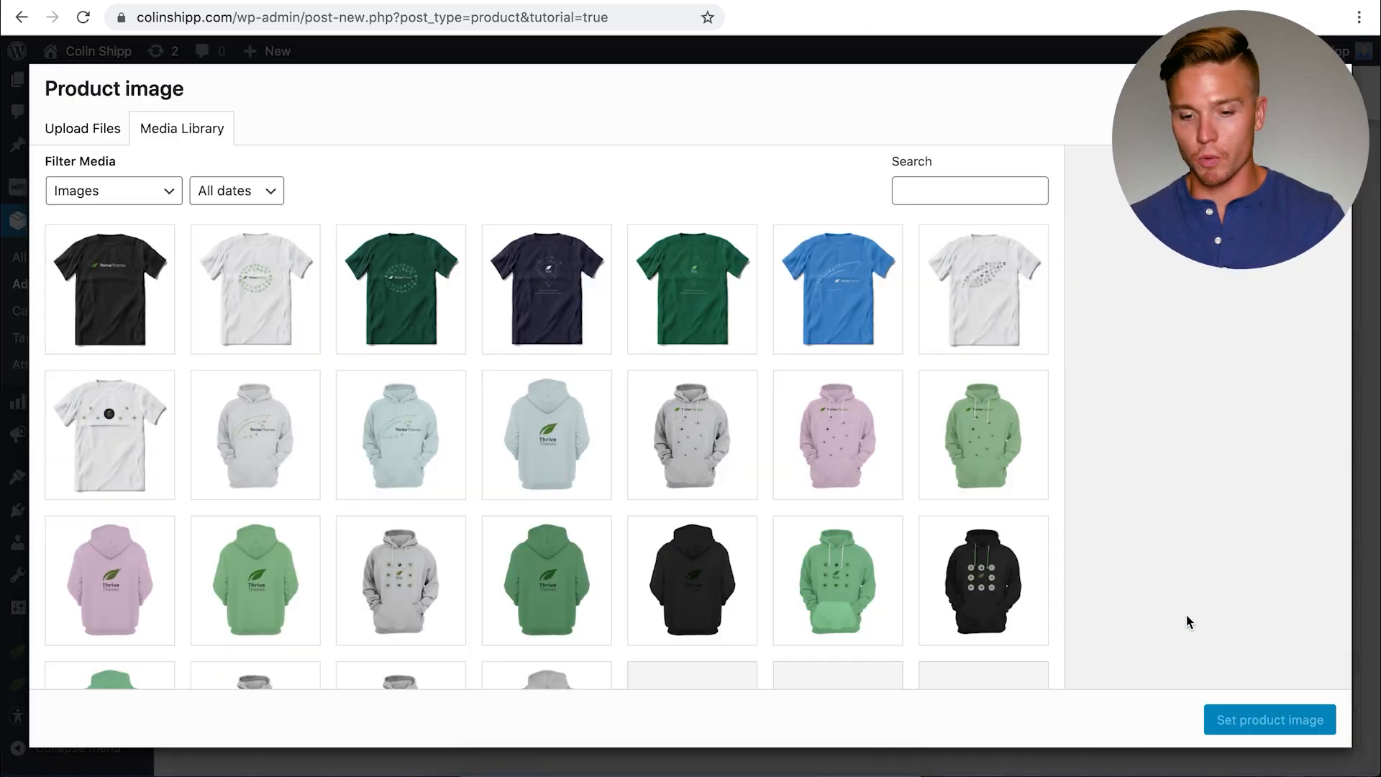
left_click(559, 286)
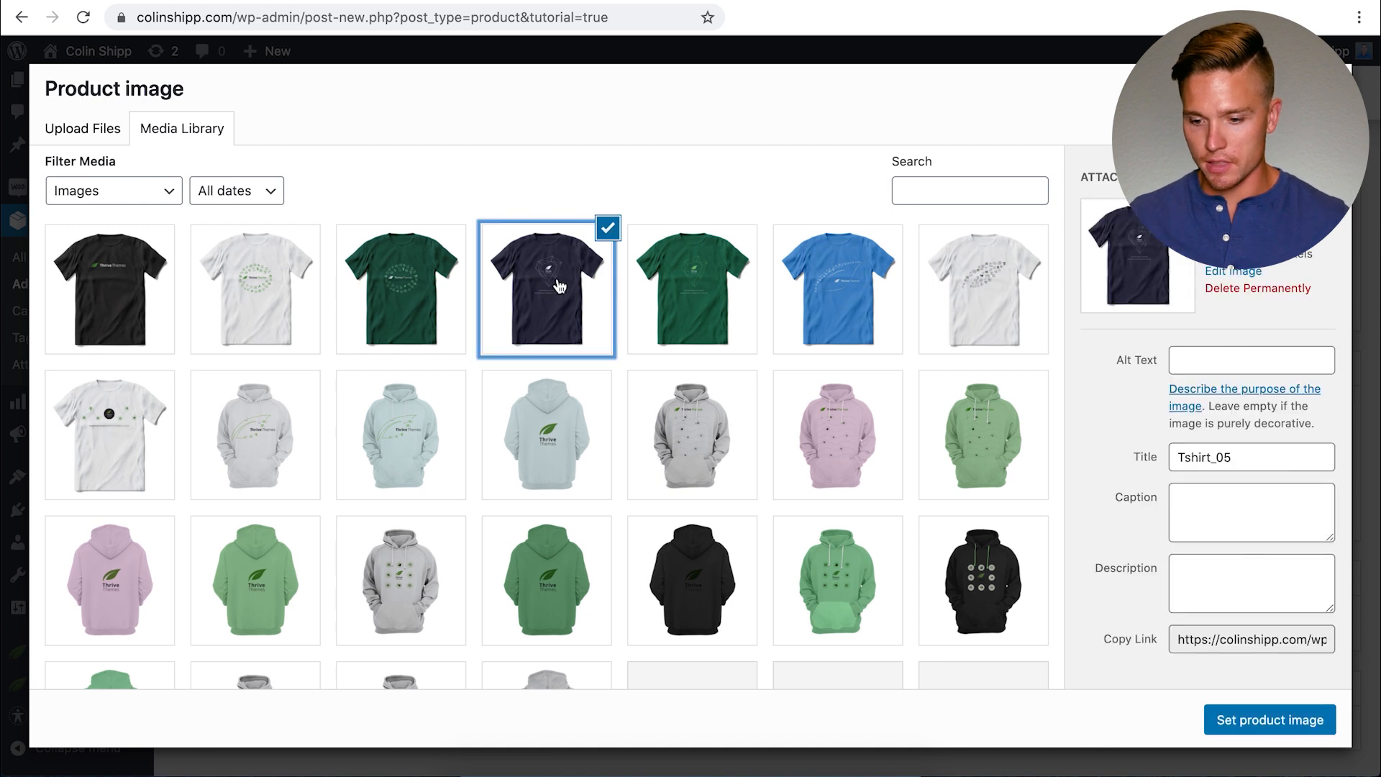
left_click(1271, 719)
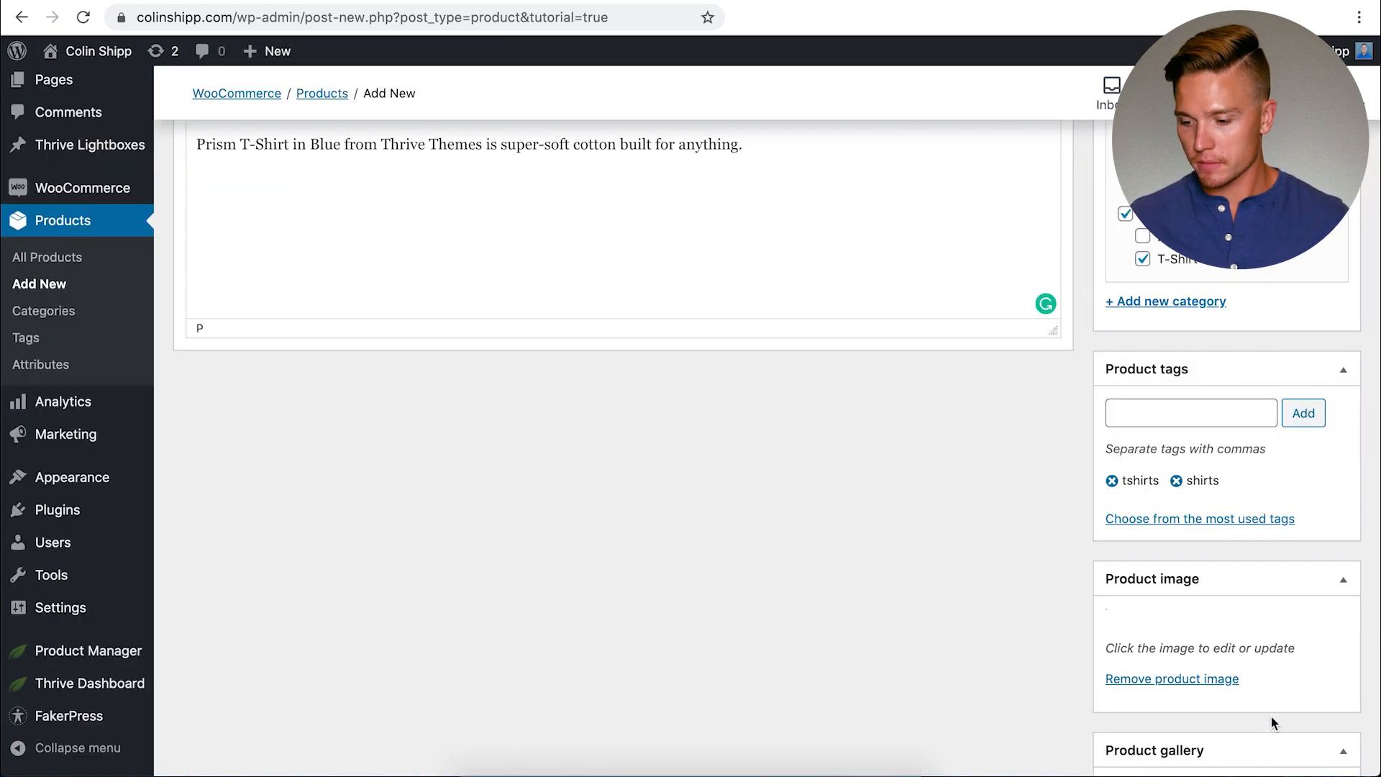
Add the green T-shirt picture Tshirt_04 from the media library to the product gallery.
scroll(1270, 716, "down", 4)
scroll(1271, 717, "down", 1)
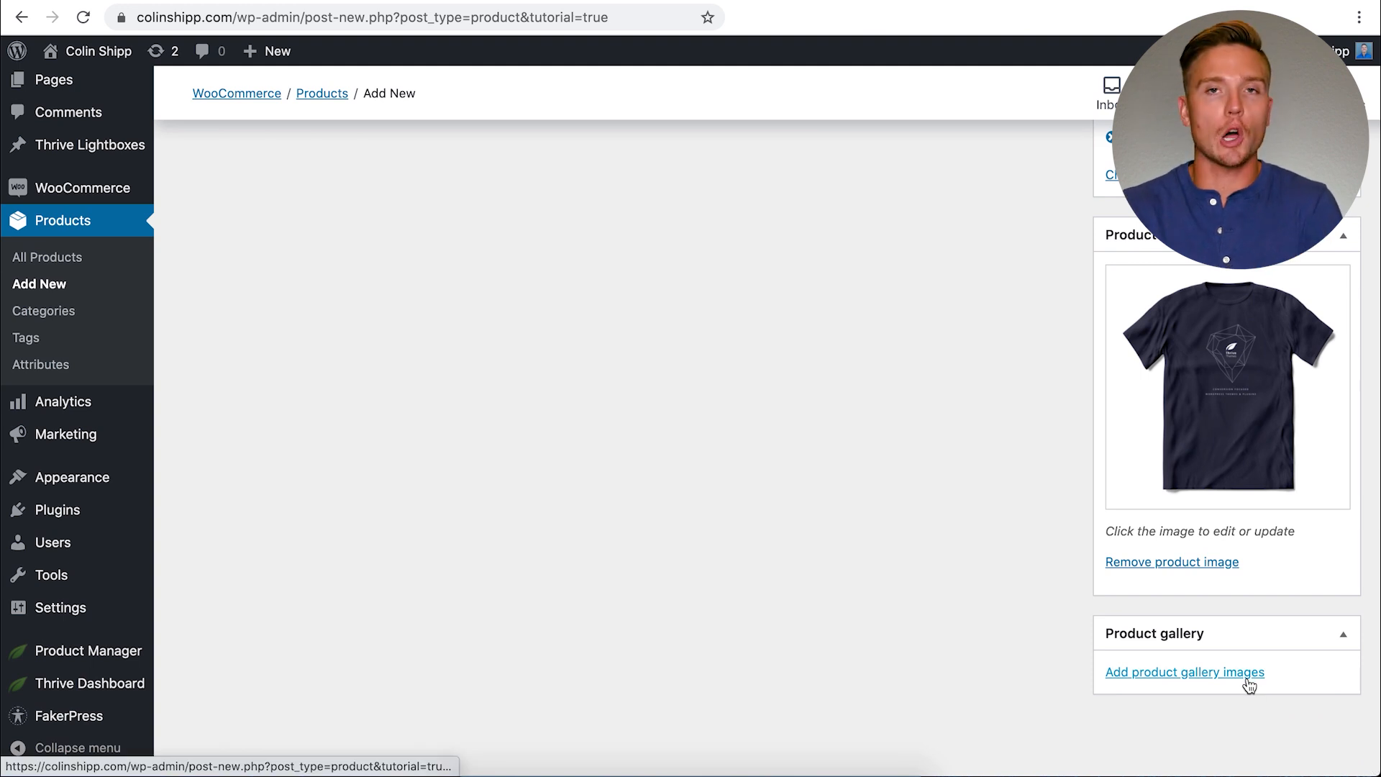
left_click(1249, 685)
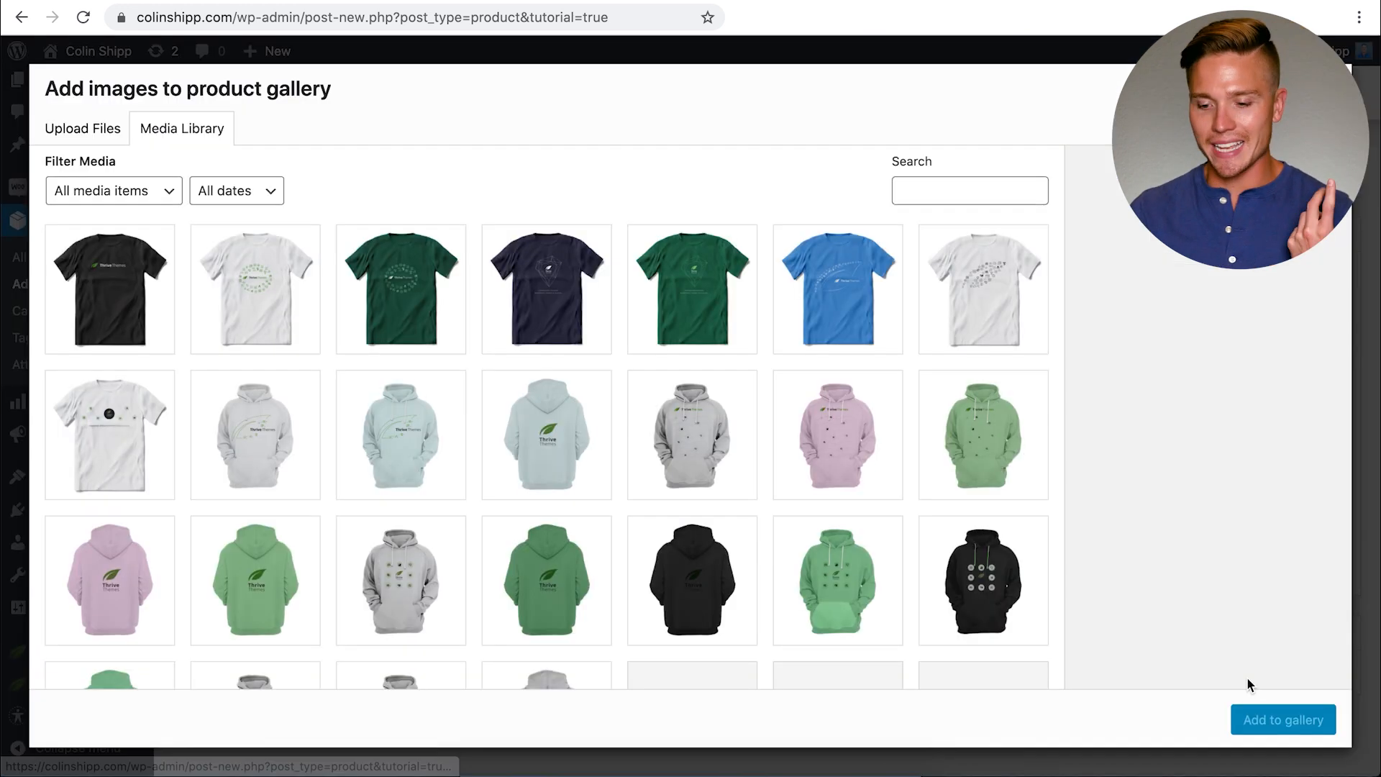
left_click(703, 285)
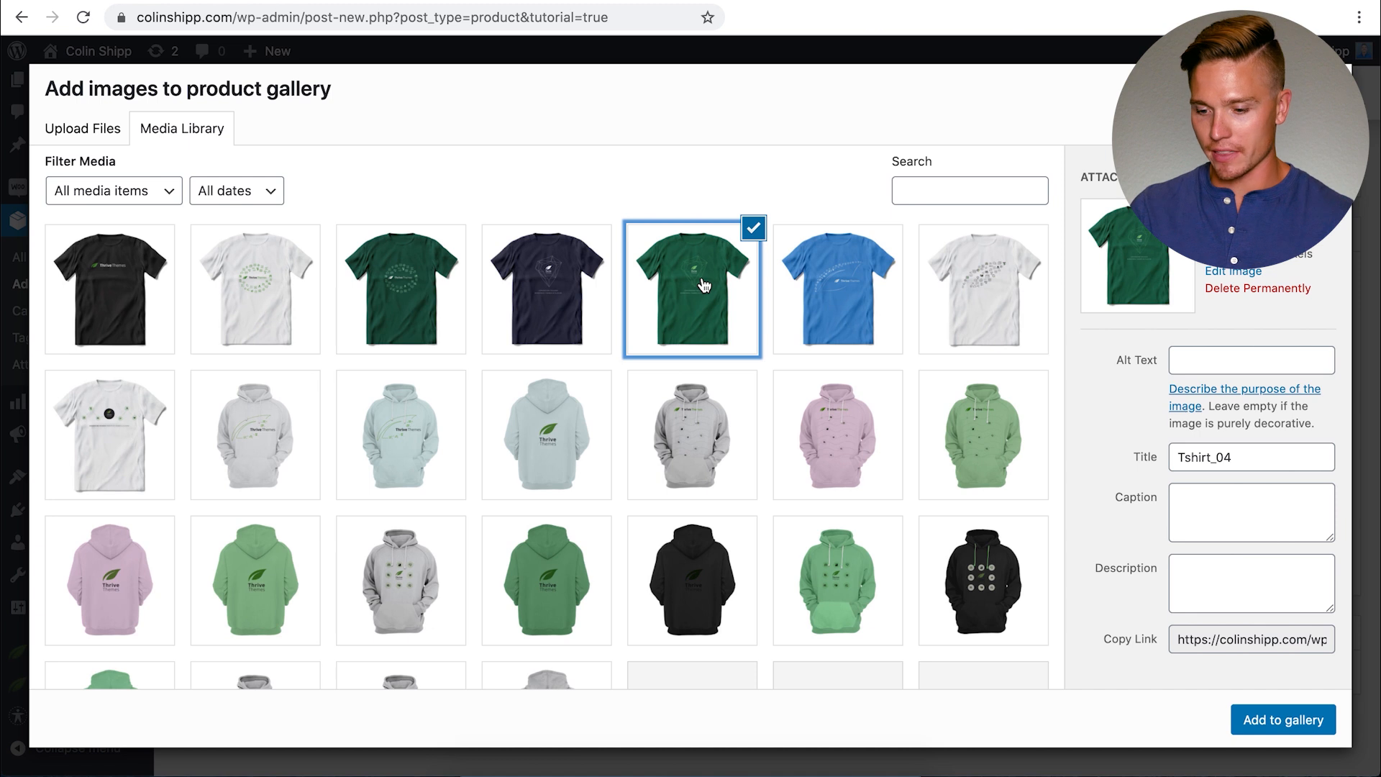
left_click(1280, 719)
Publish the Prism T-Shirt in Blue product.
scroll(1066, 368, "up", 3)
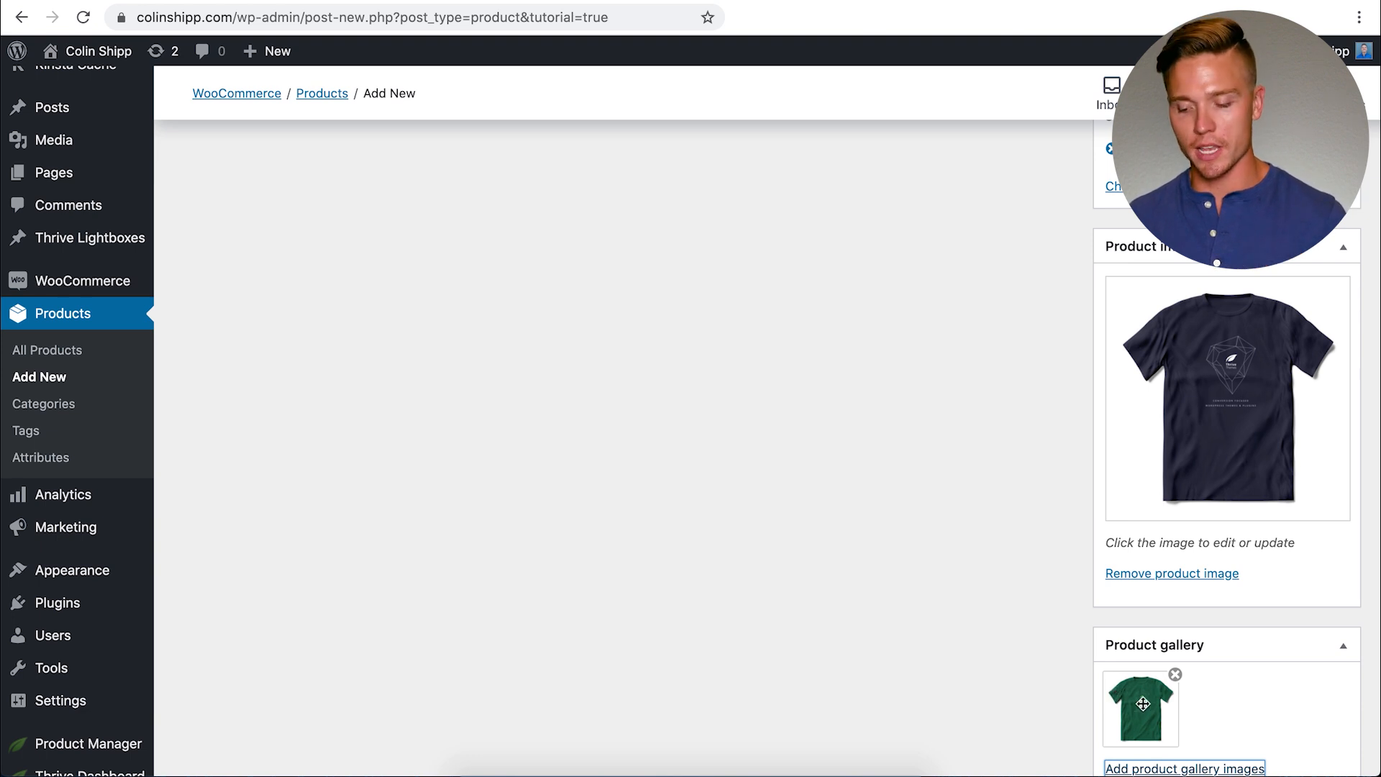
scroll(846, 501, "up", 10)
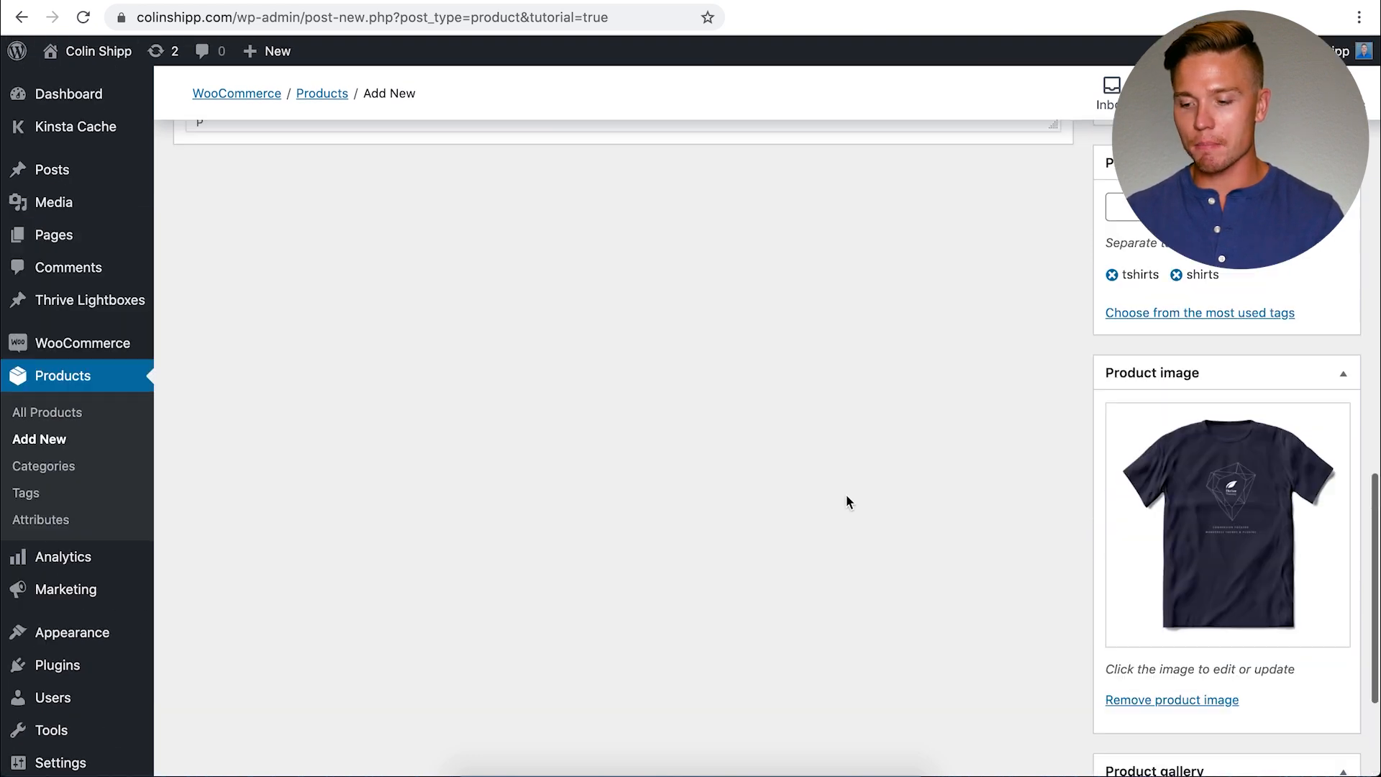
scroll(847, 495, "down", 1)
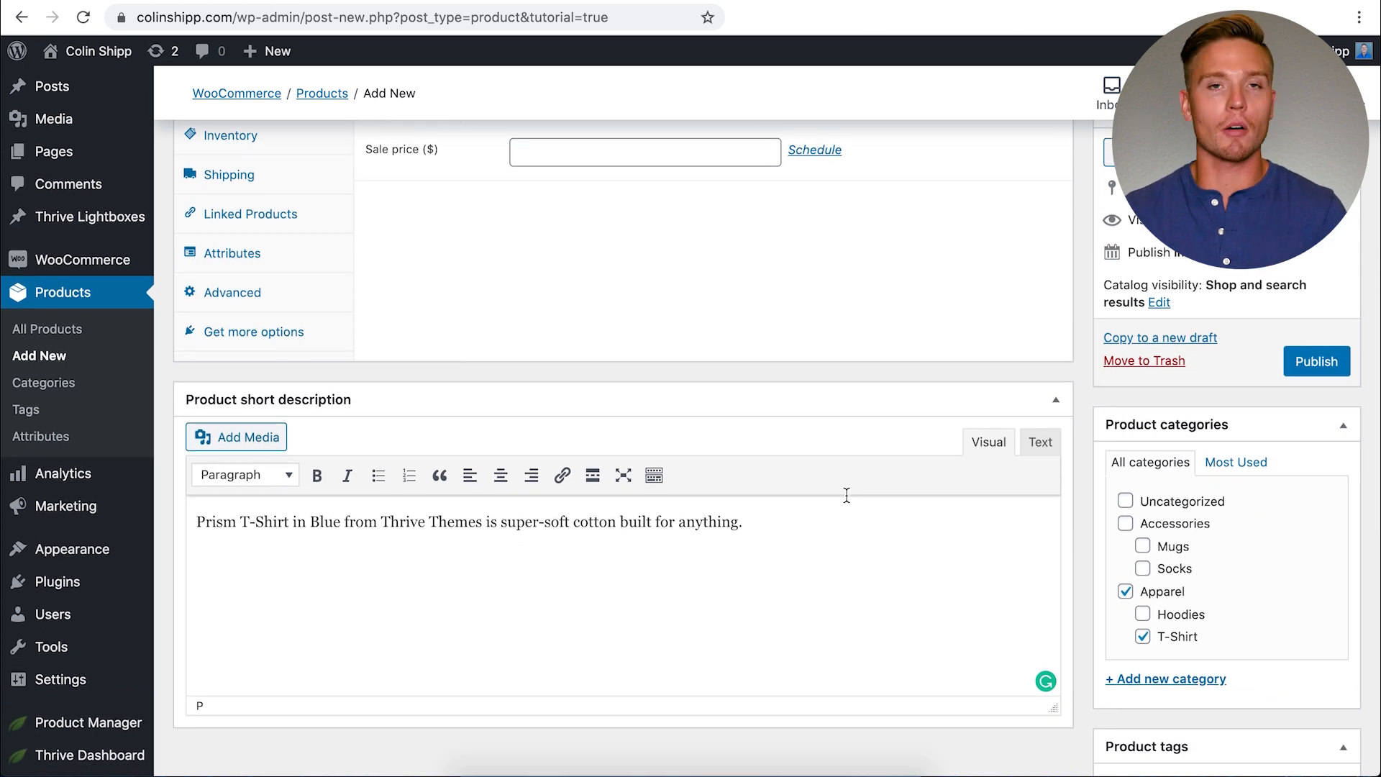
left_click(1328, 364)
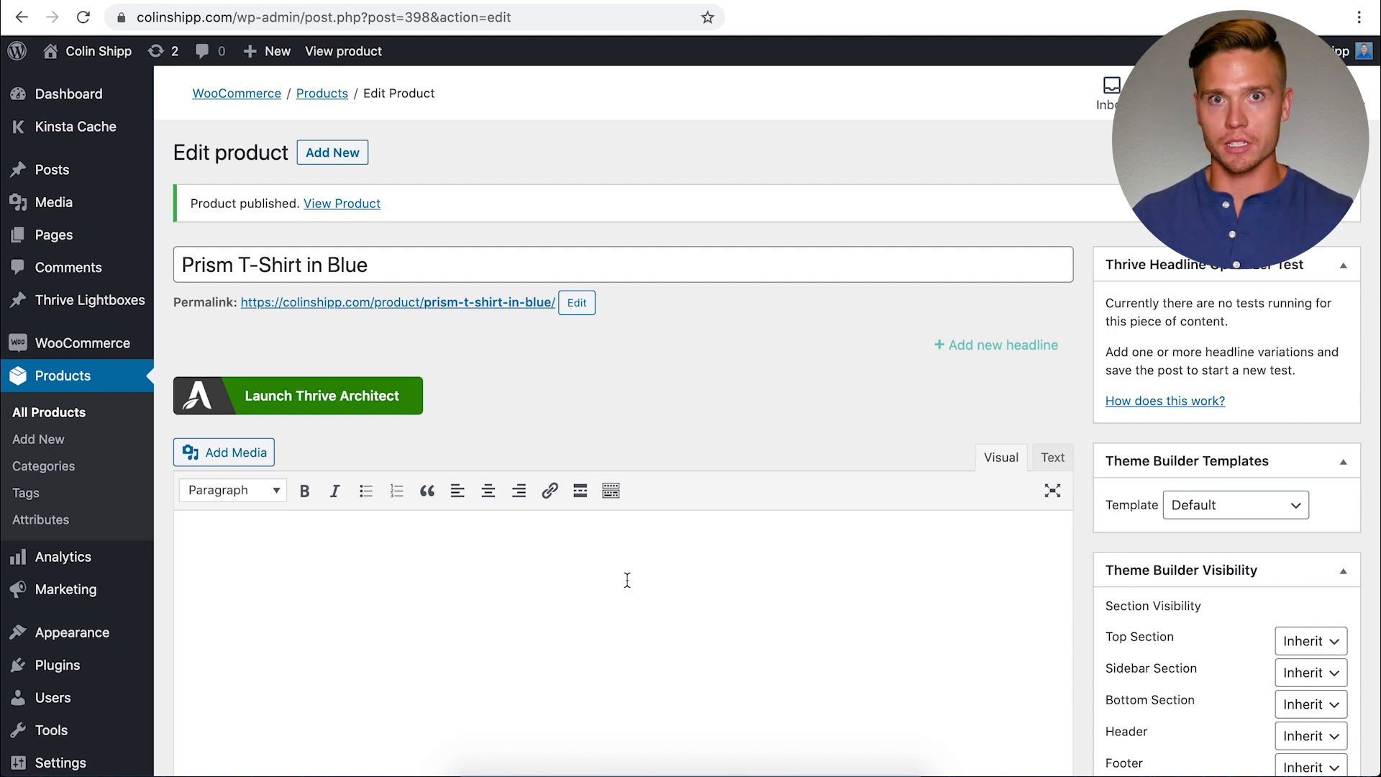
Open the list of all products and look through the mugs, socks, hoodies and T-shirts with their prices, categories and tags.
left_click(48, 411)
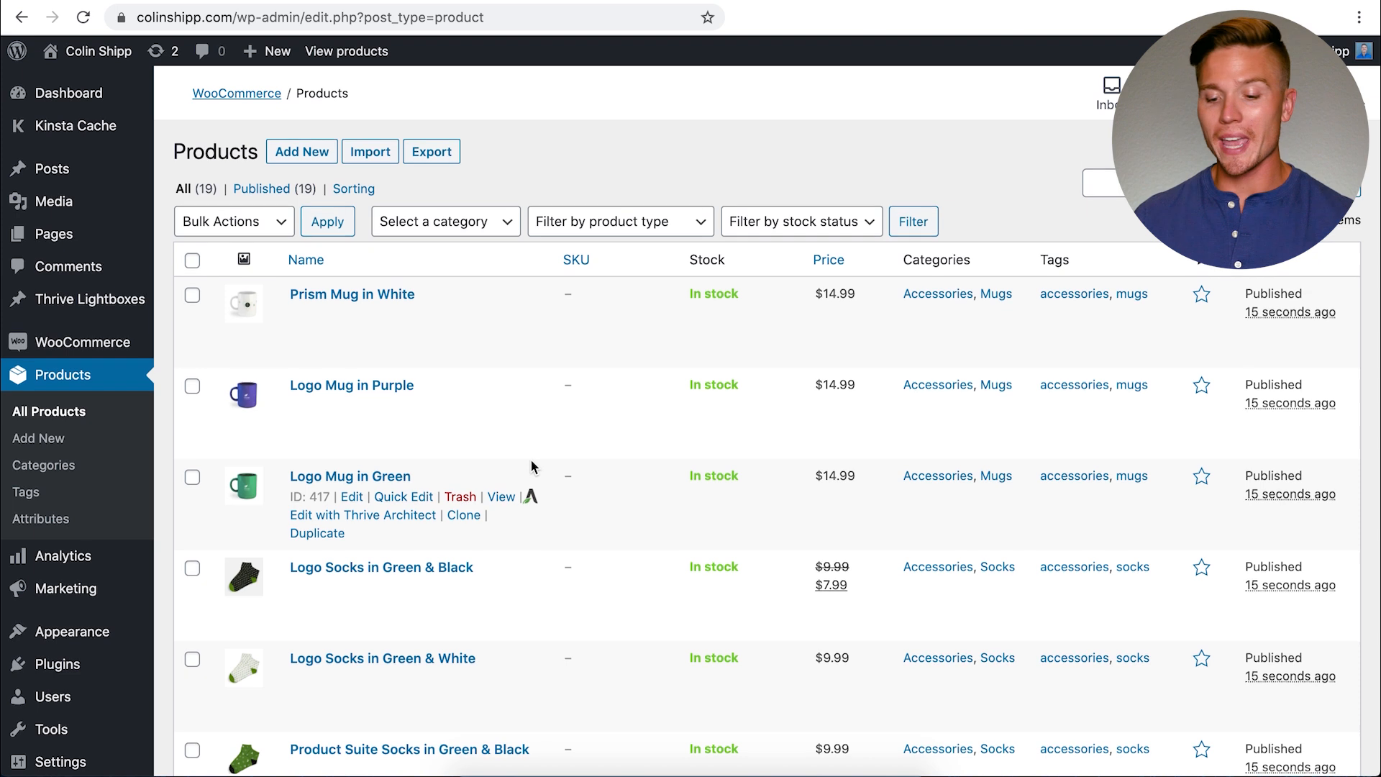
scroll(531, 432, "down", 4)
scroll(531, 468, "up", 3)
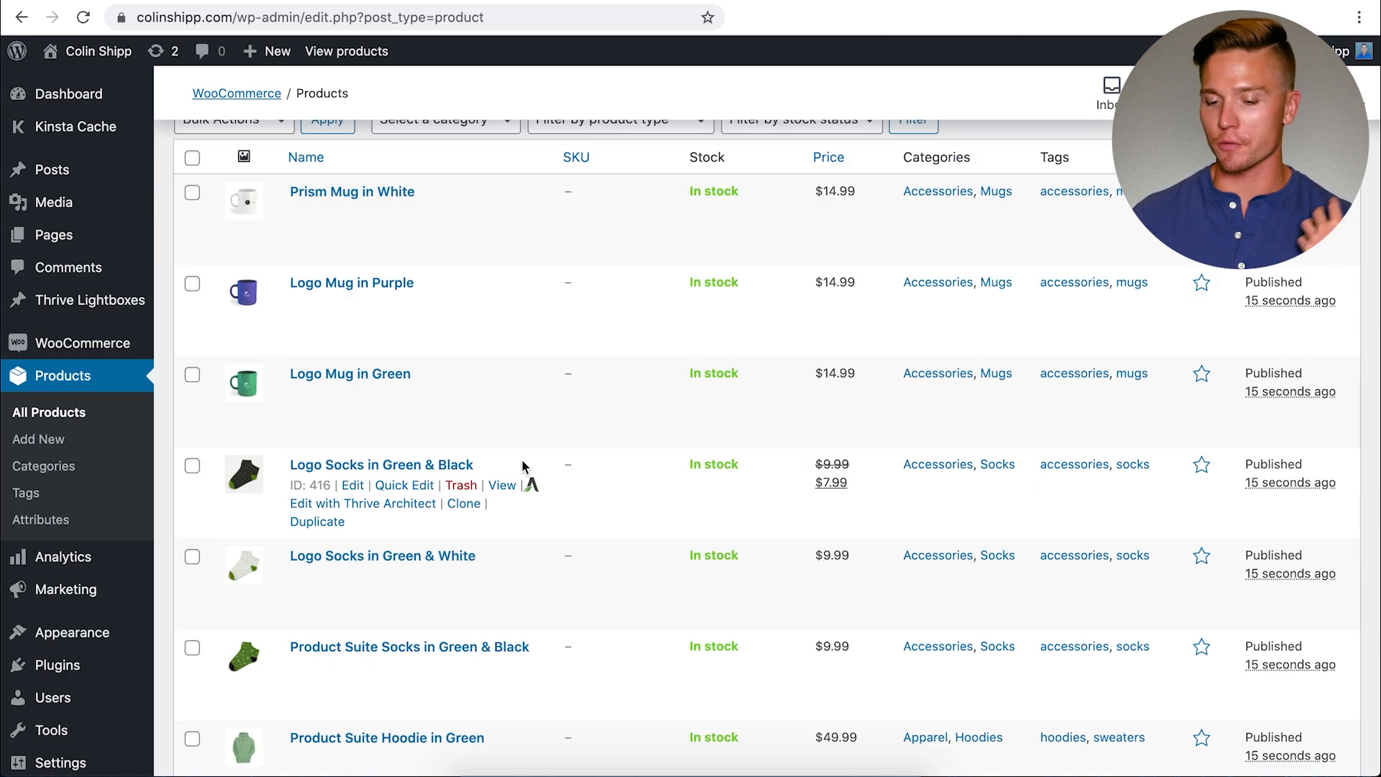
scroll(456, 419, "down", 10)
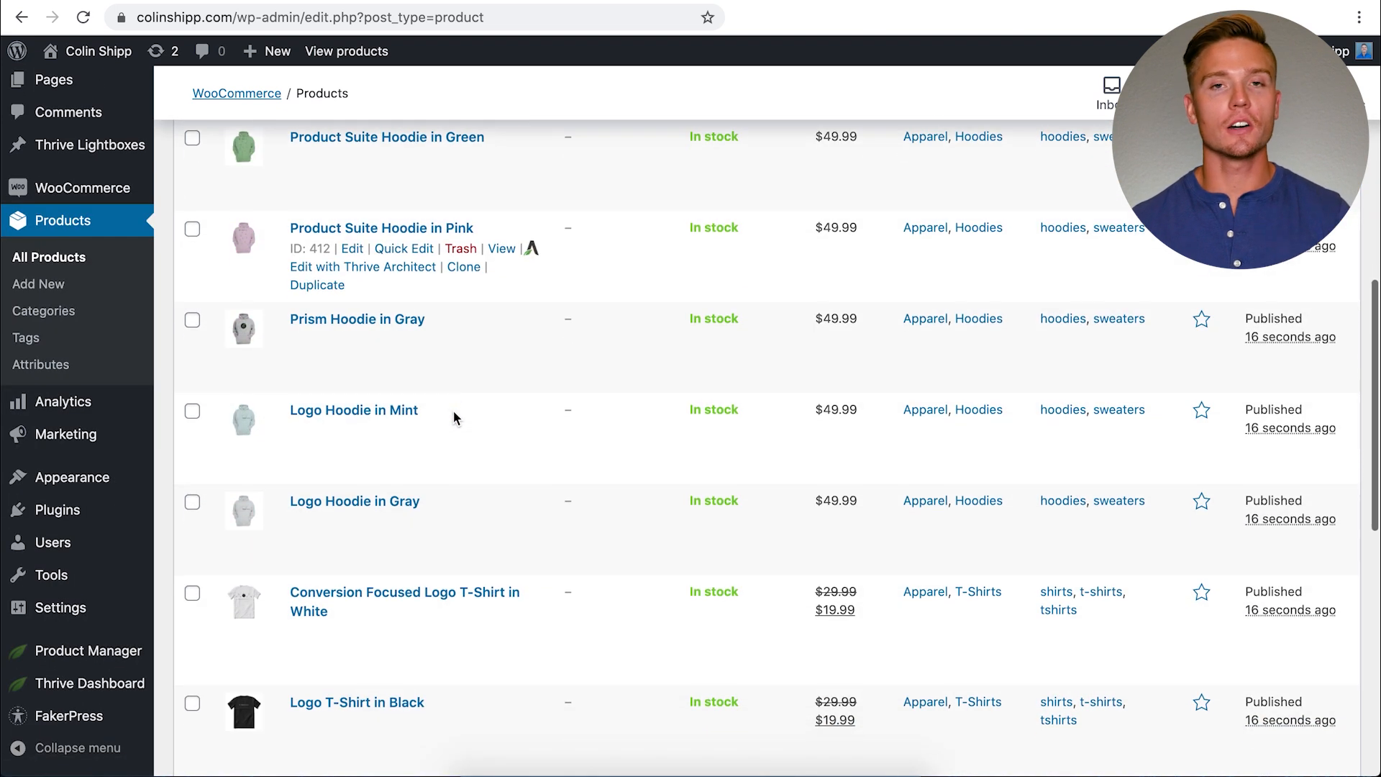
scroll(456, 420, "down", 2)
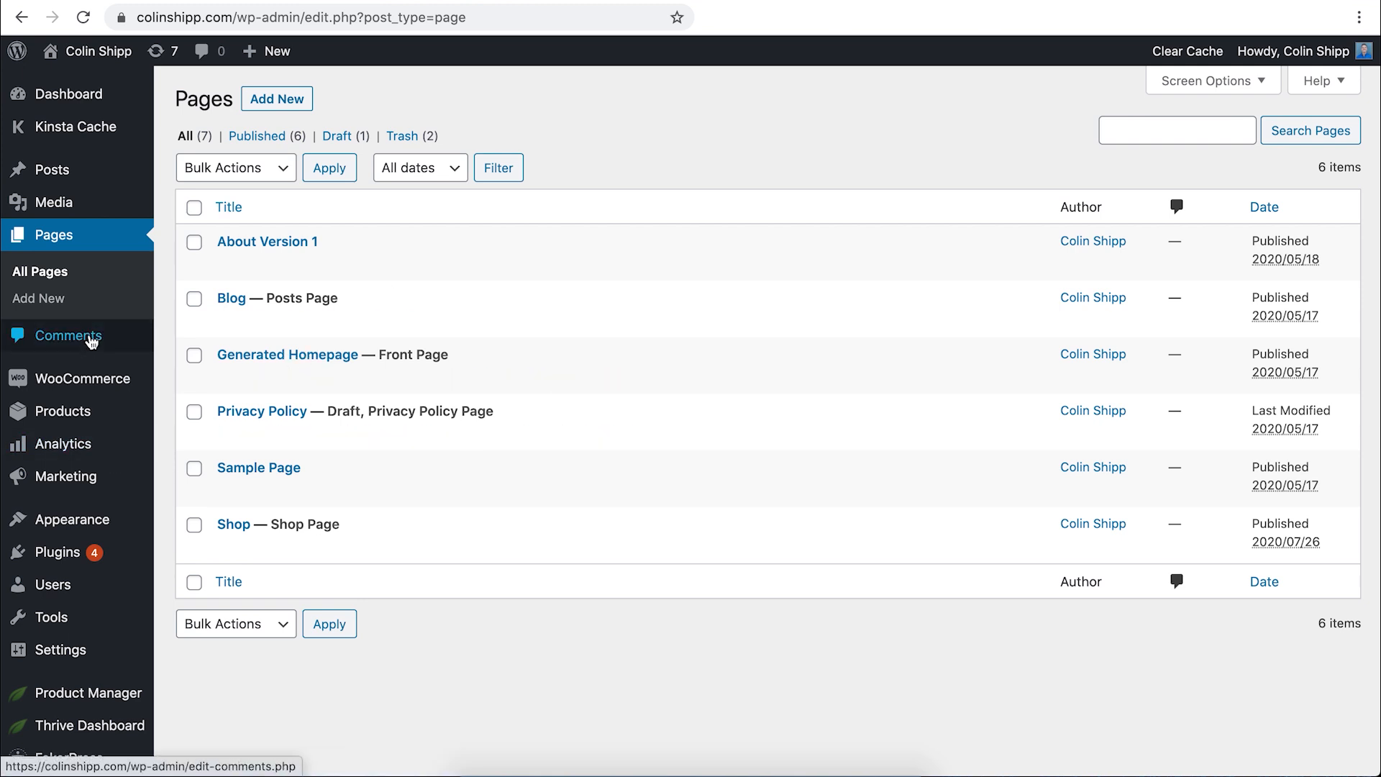
Create and publish a new page titled "Checkout", and return to the list of pages.
left_click(60, 301)
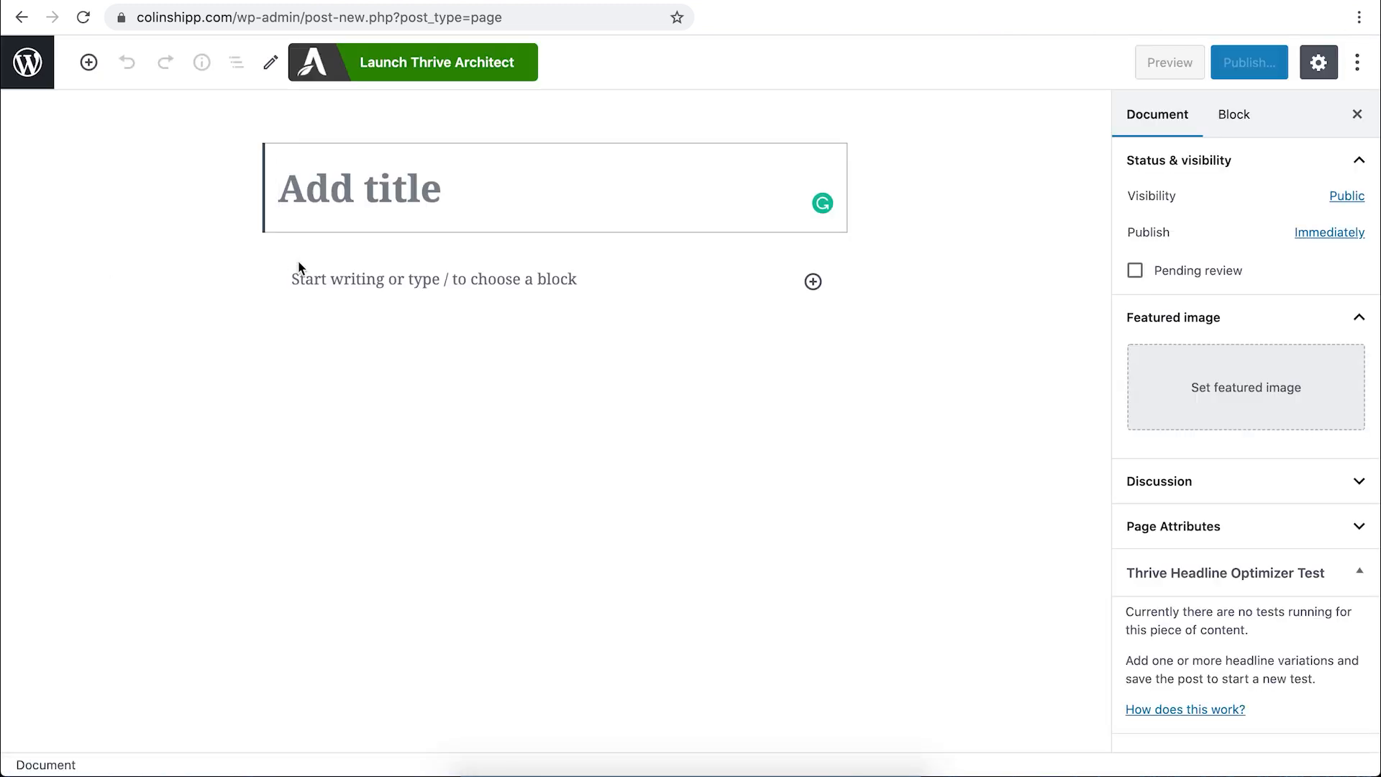
type("Chec")
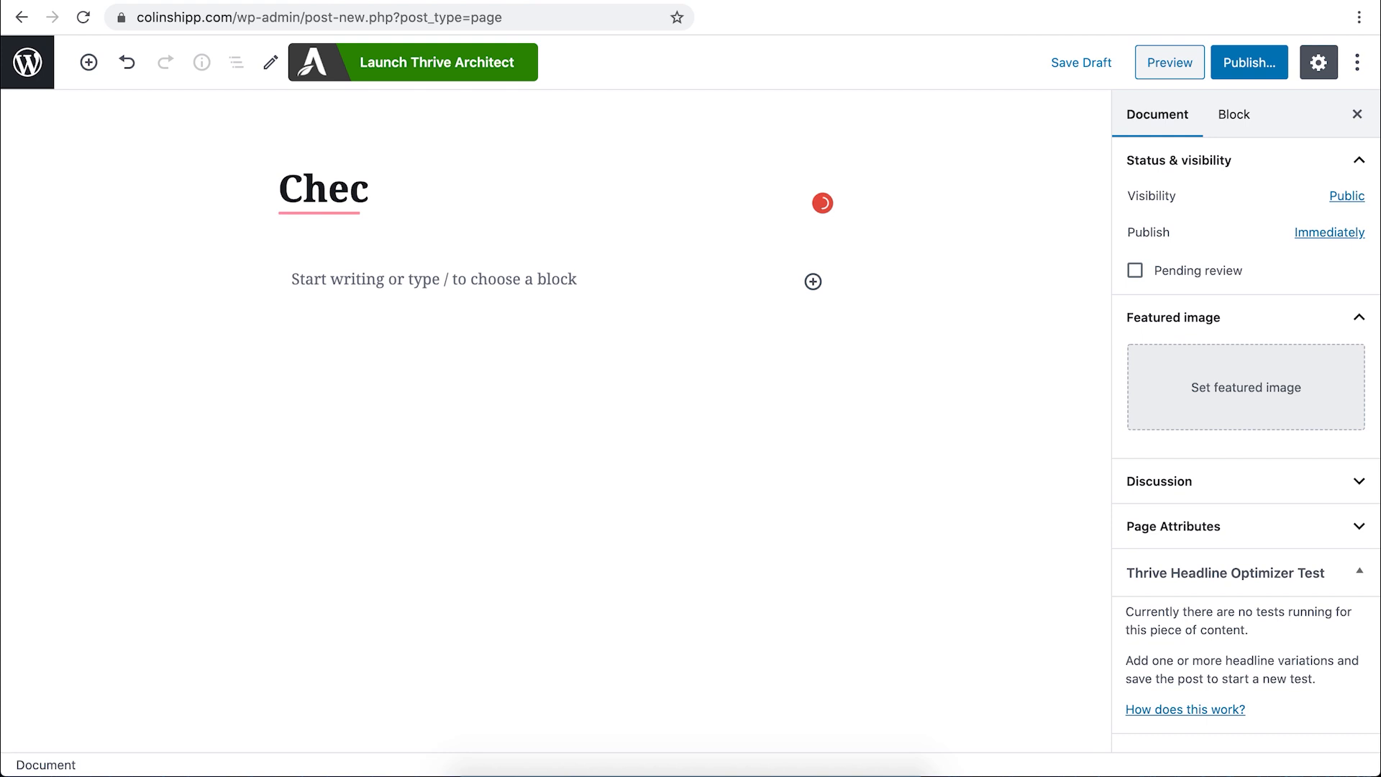
type("kout")
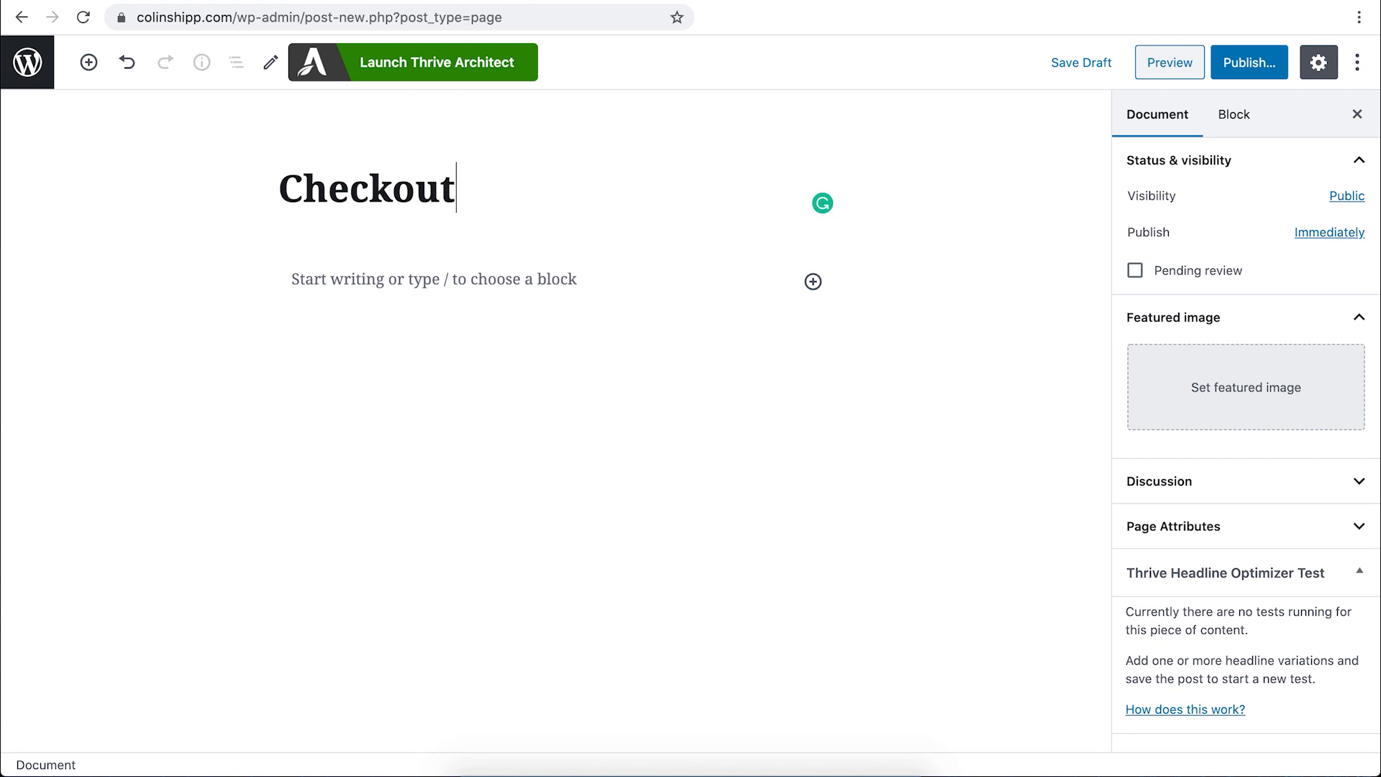
left_click(1257, 62)
left_click(1256, 60)
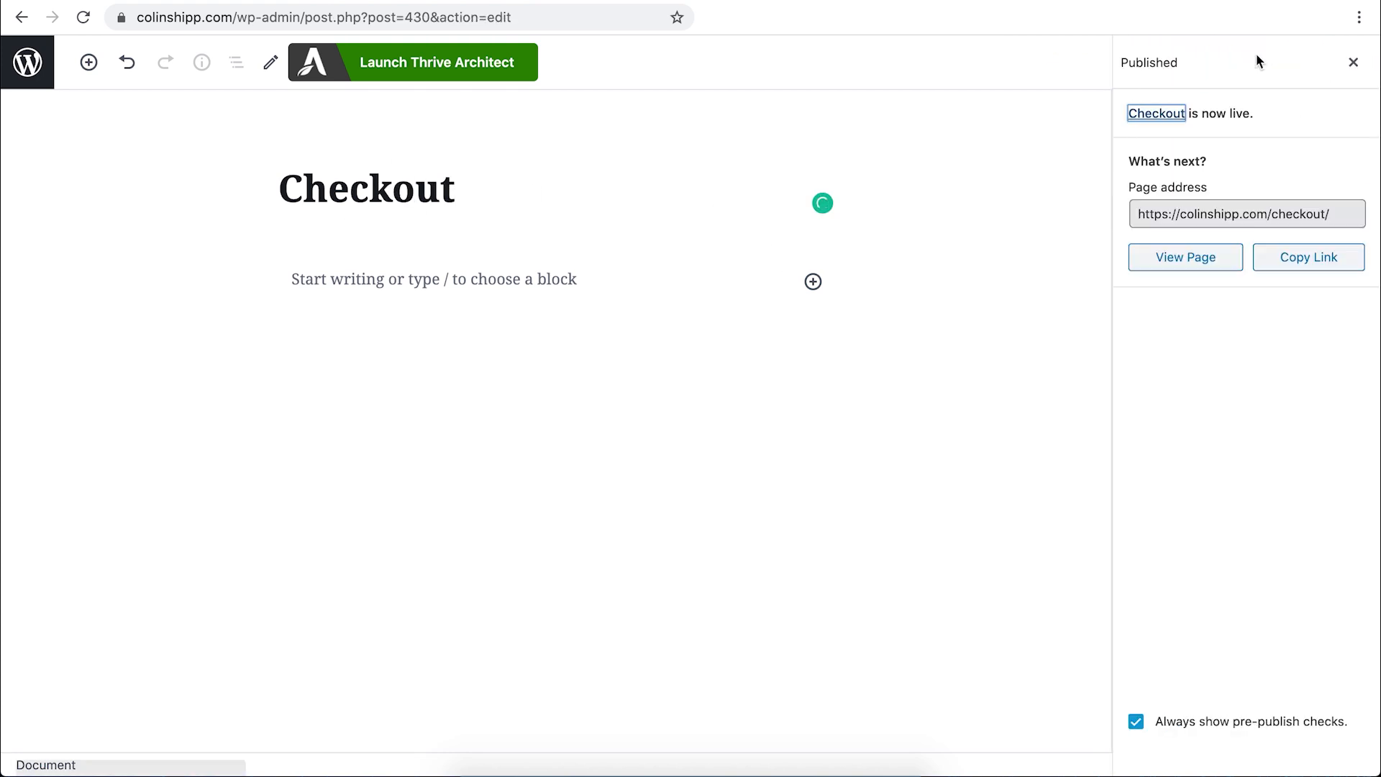
left_click(28, 78)
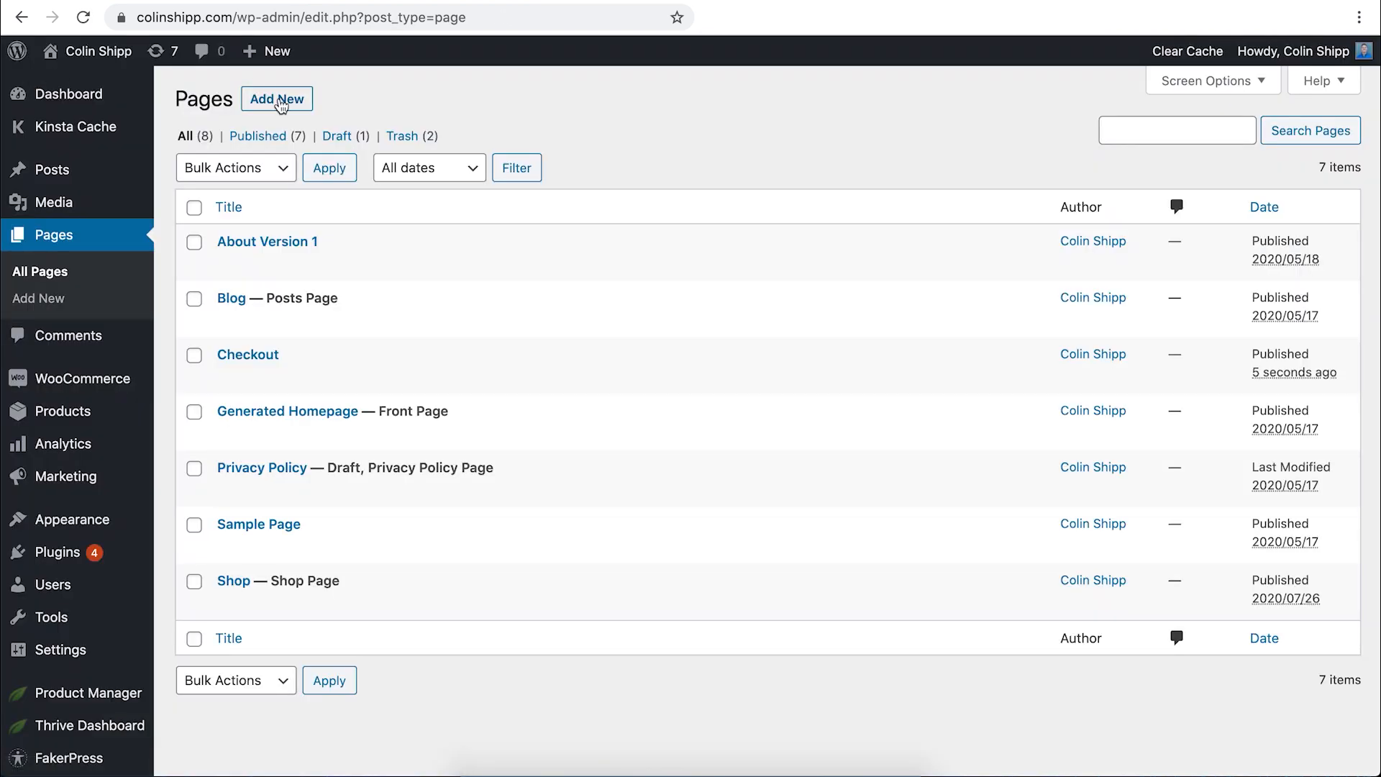
Create and publish a new page titled "Cart", and return to the list of pages.
left_click(280, 102)
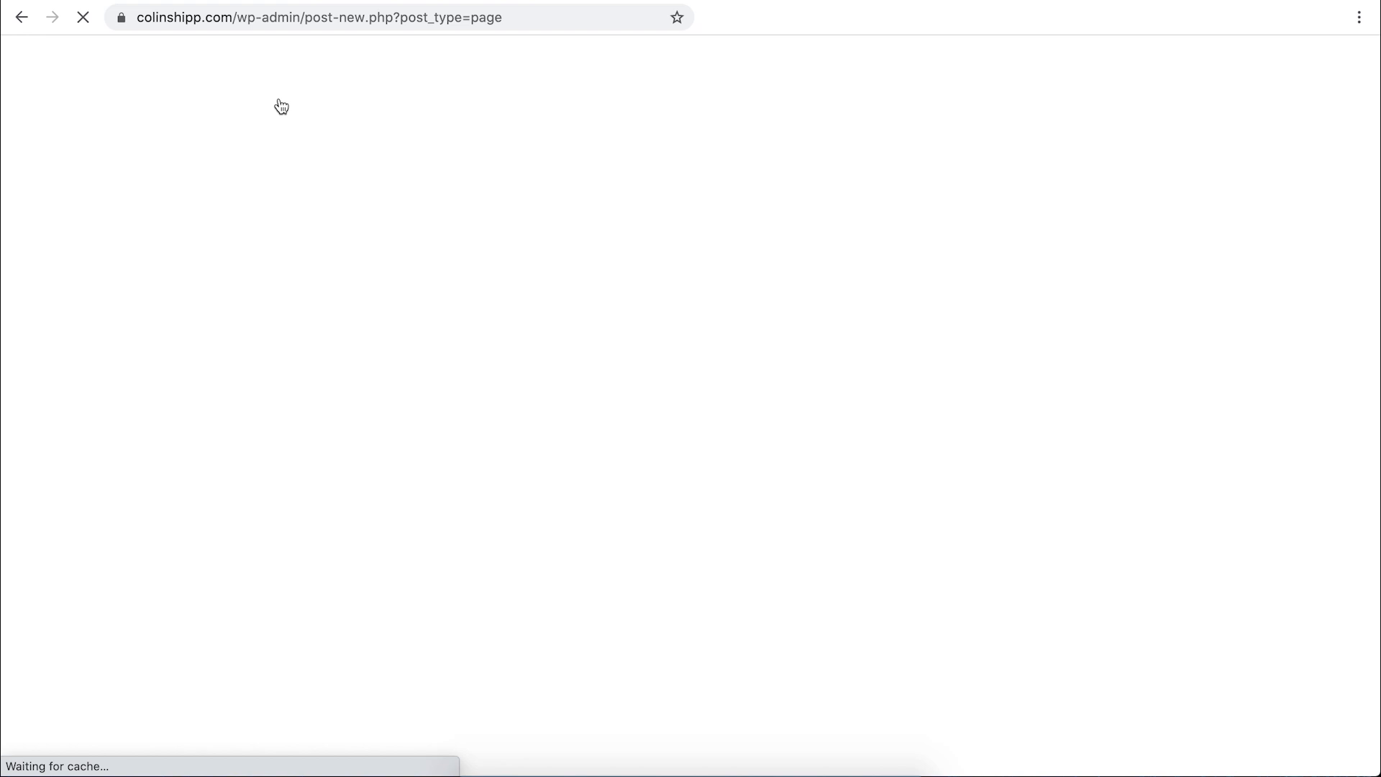
type("Cart")
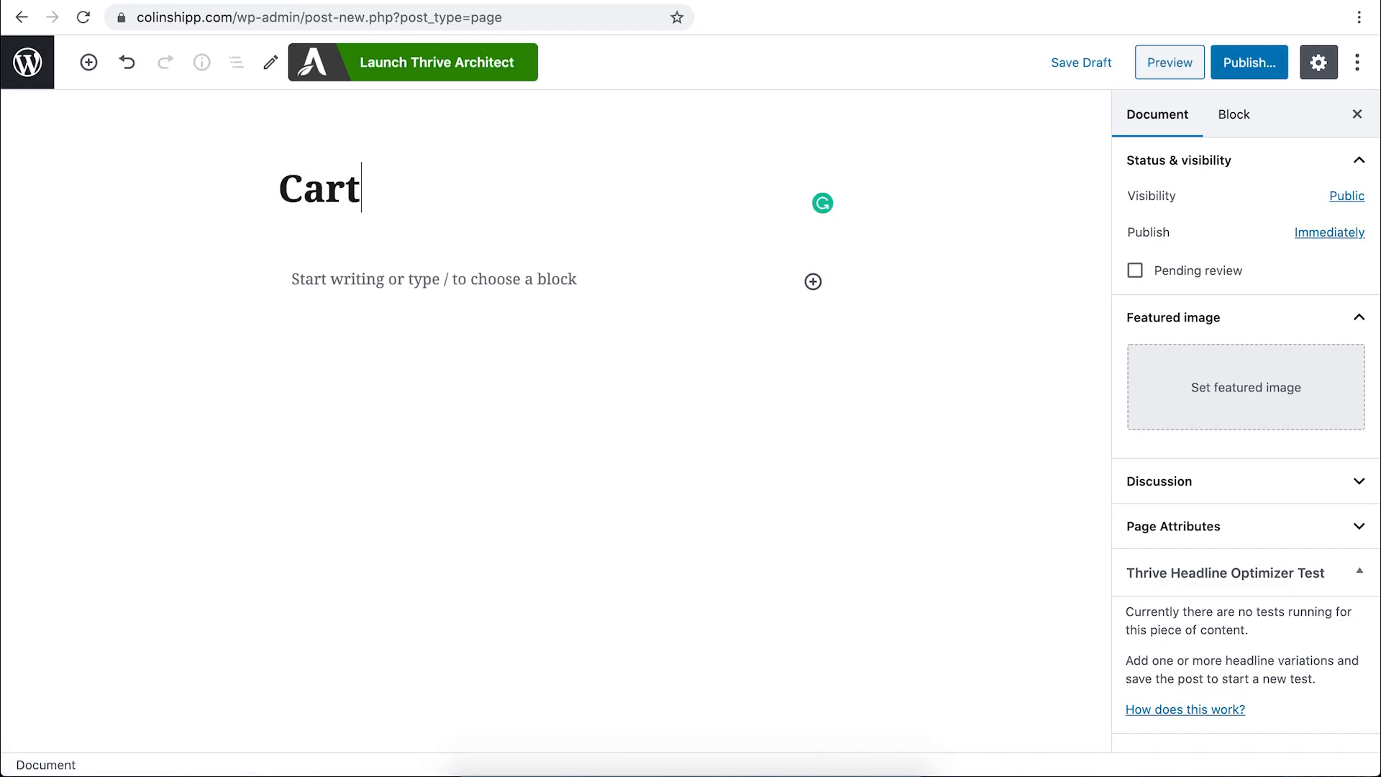
left_click(1255, 62)
left_click(1266, 61)
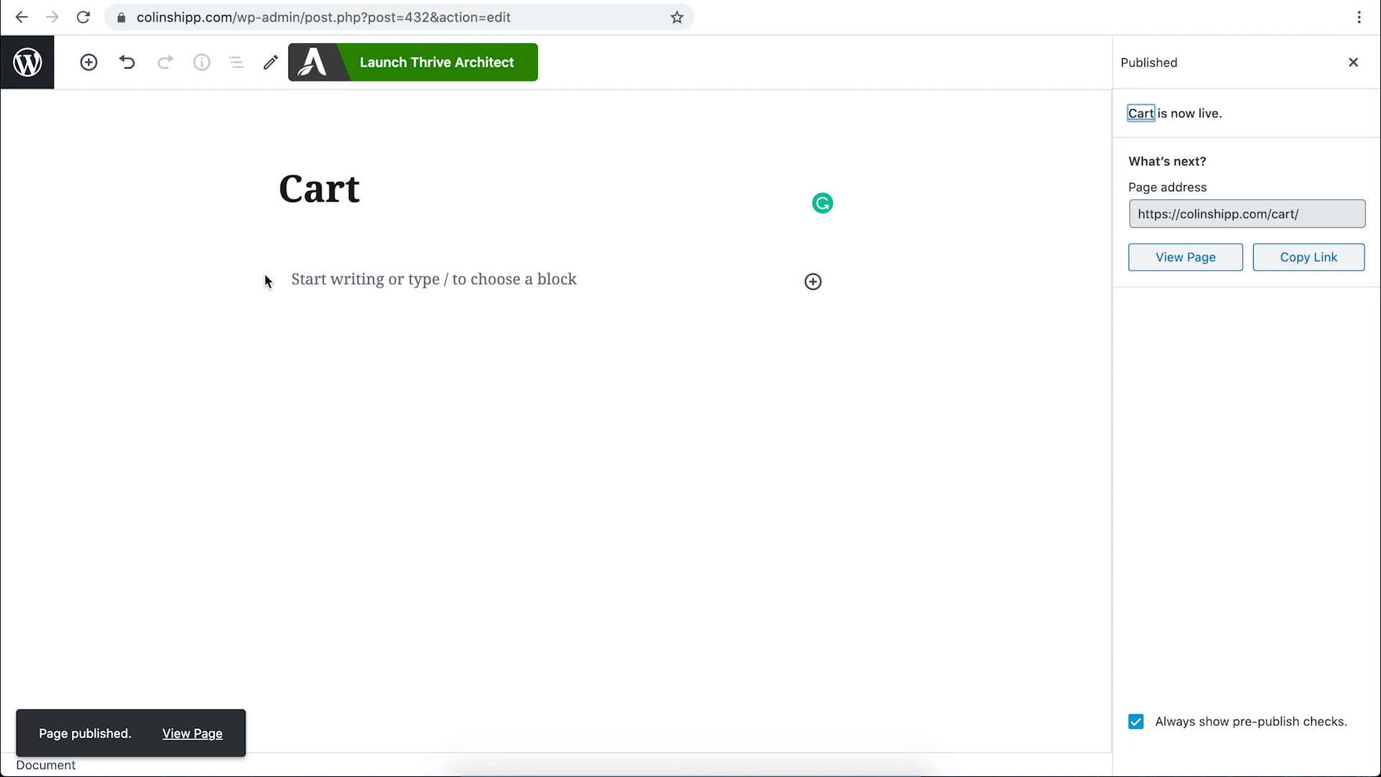
left_click(28, 64)
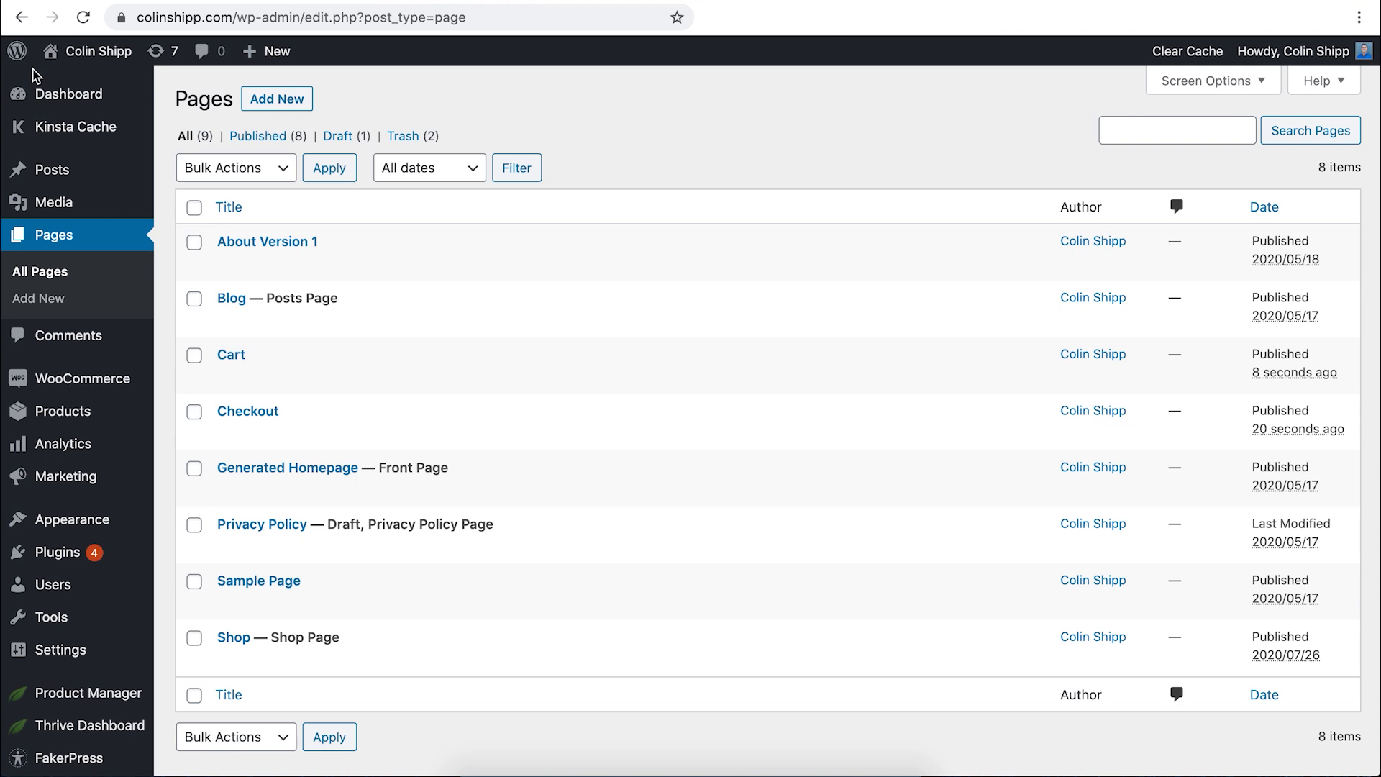
Open the Advanced page setup in the WooCommerce settings.
mouse_move(39, 207)
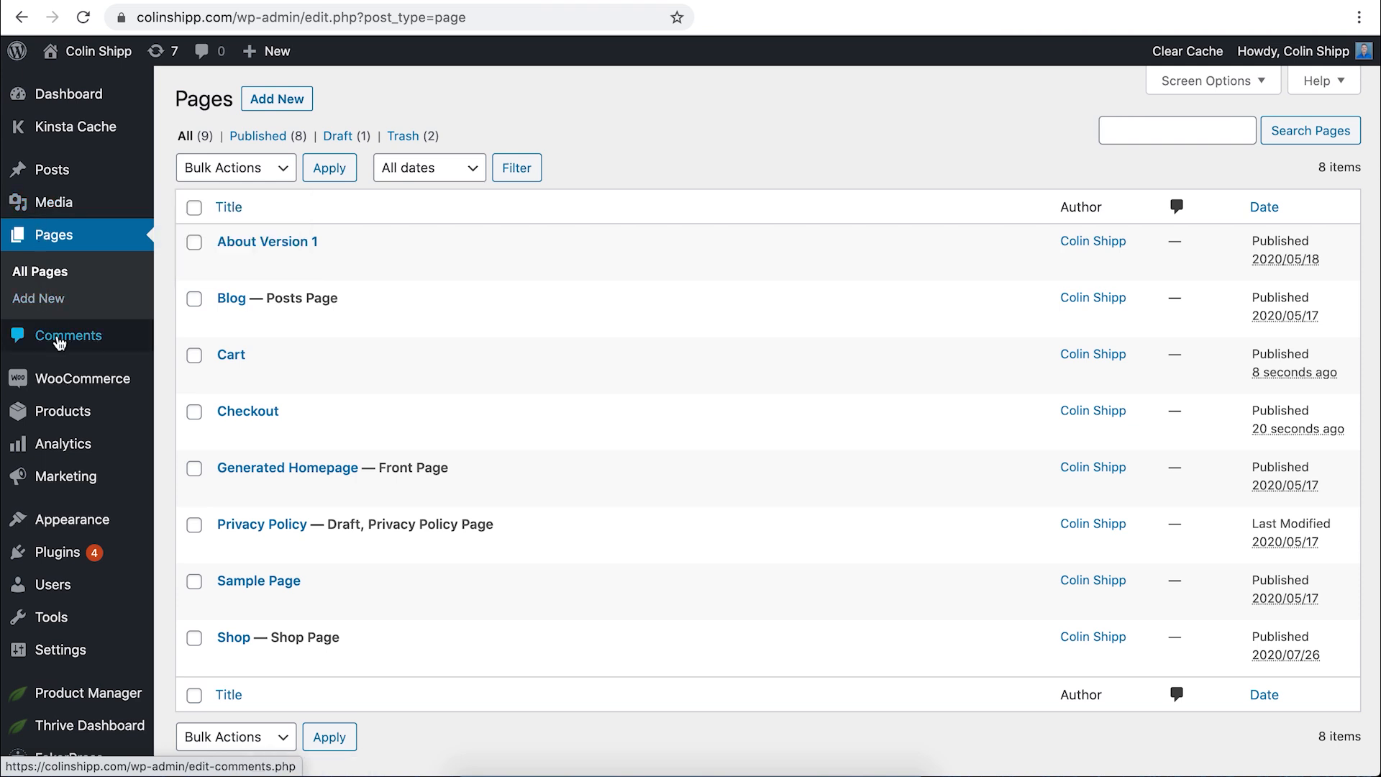
mouse_move(57, 388)
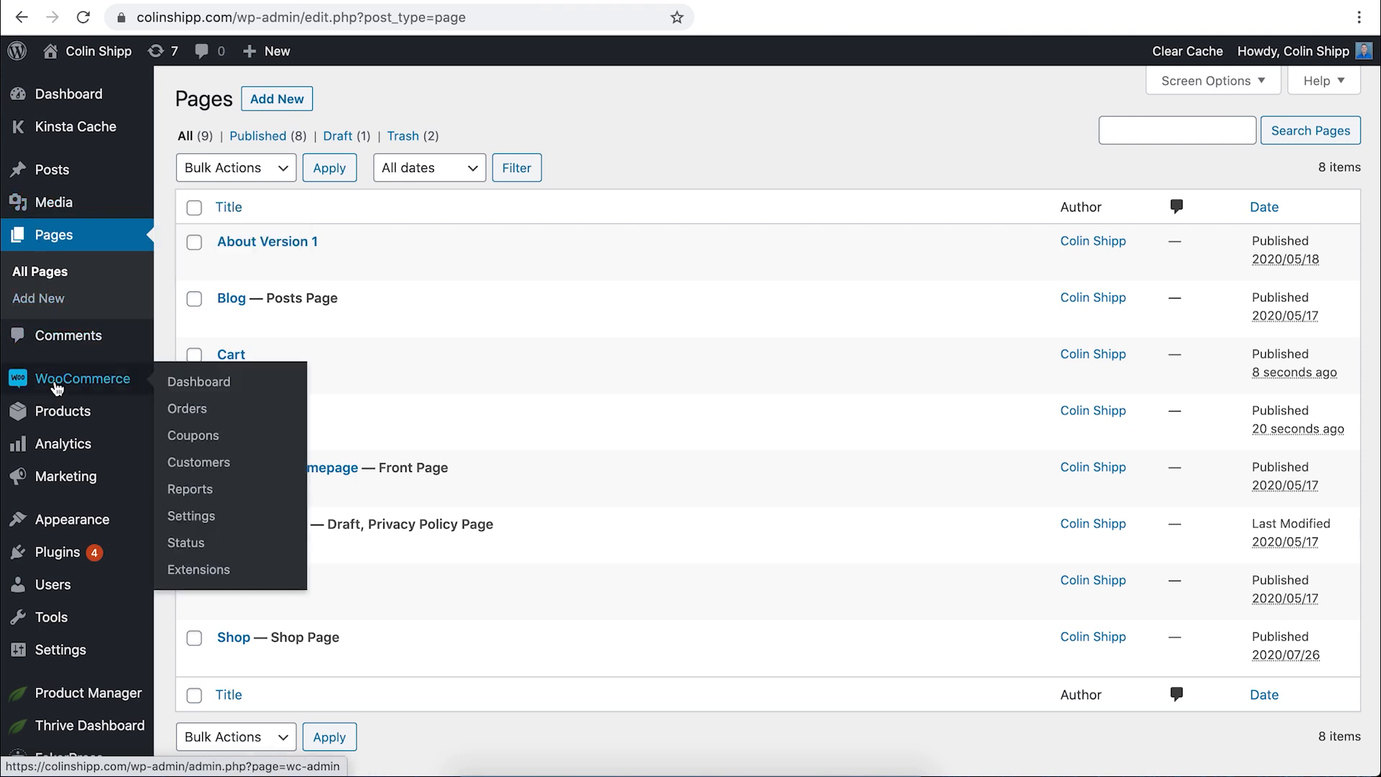
left_click(191, 518)
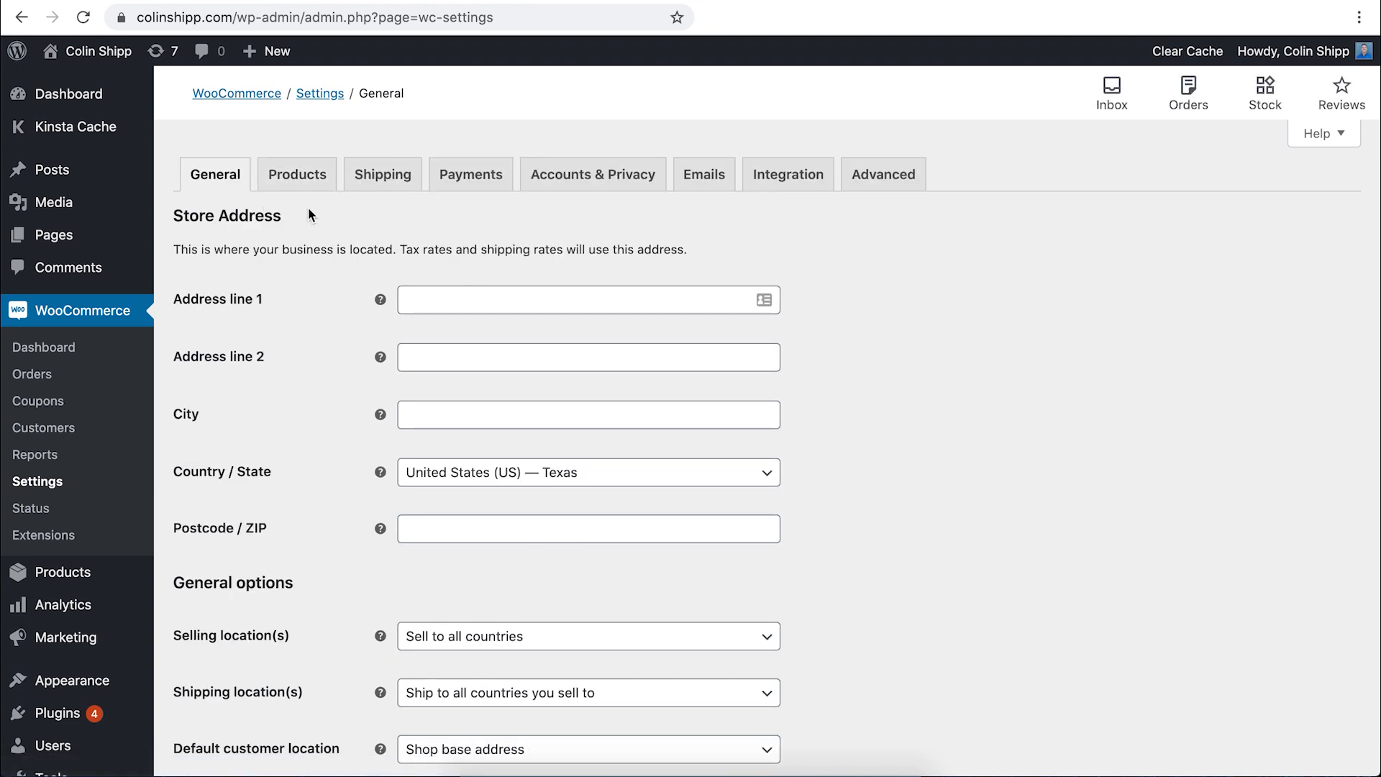
left_click(888, 175)
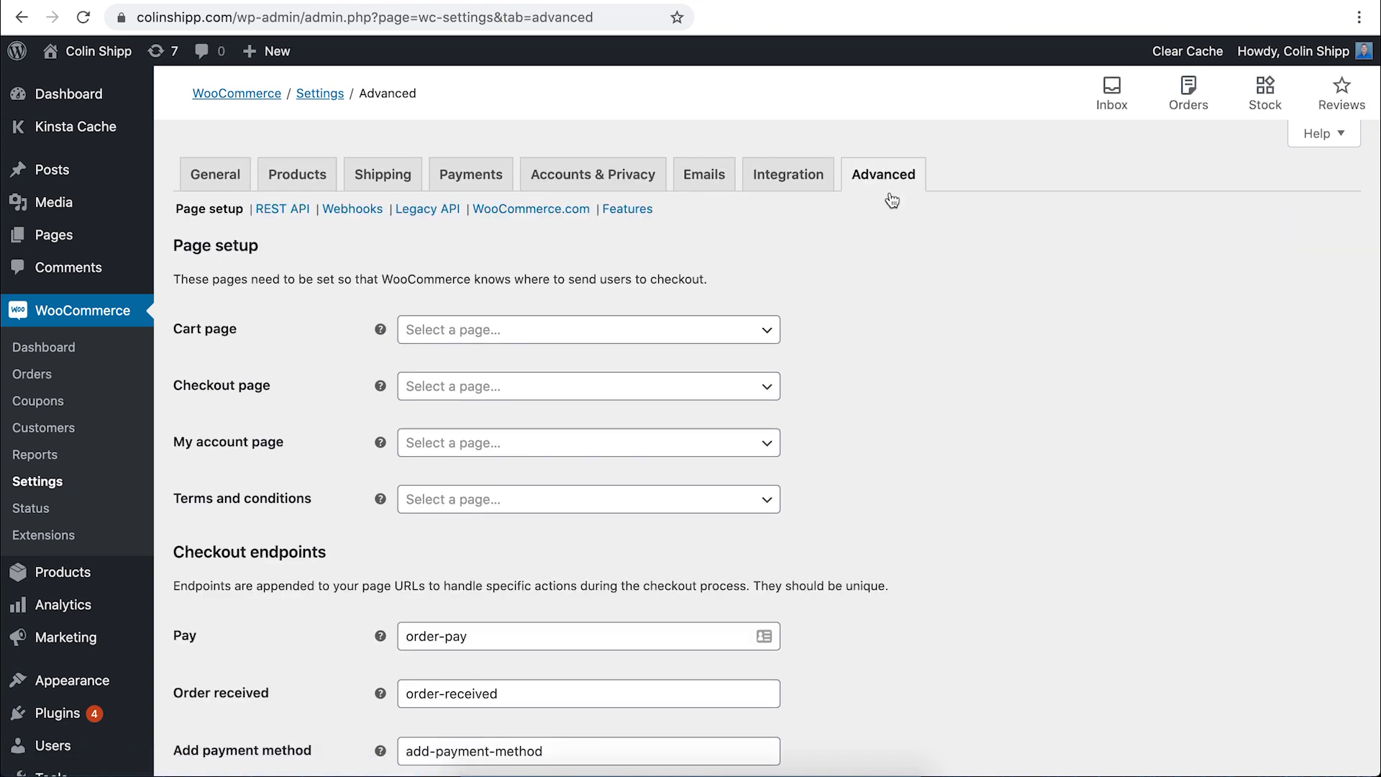
Assign the Cart page as the store's cart page in the WooCommerce page setup.
scroll(866, 317, "down", 1)
scroll(863, 317, "down", 1)
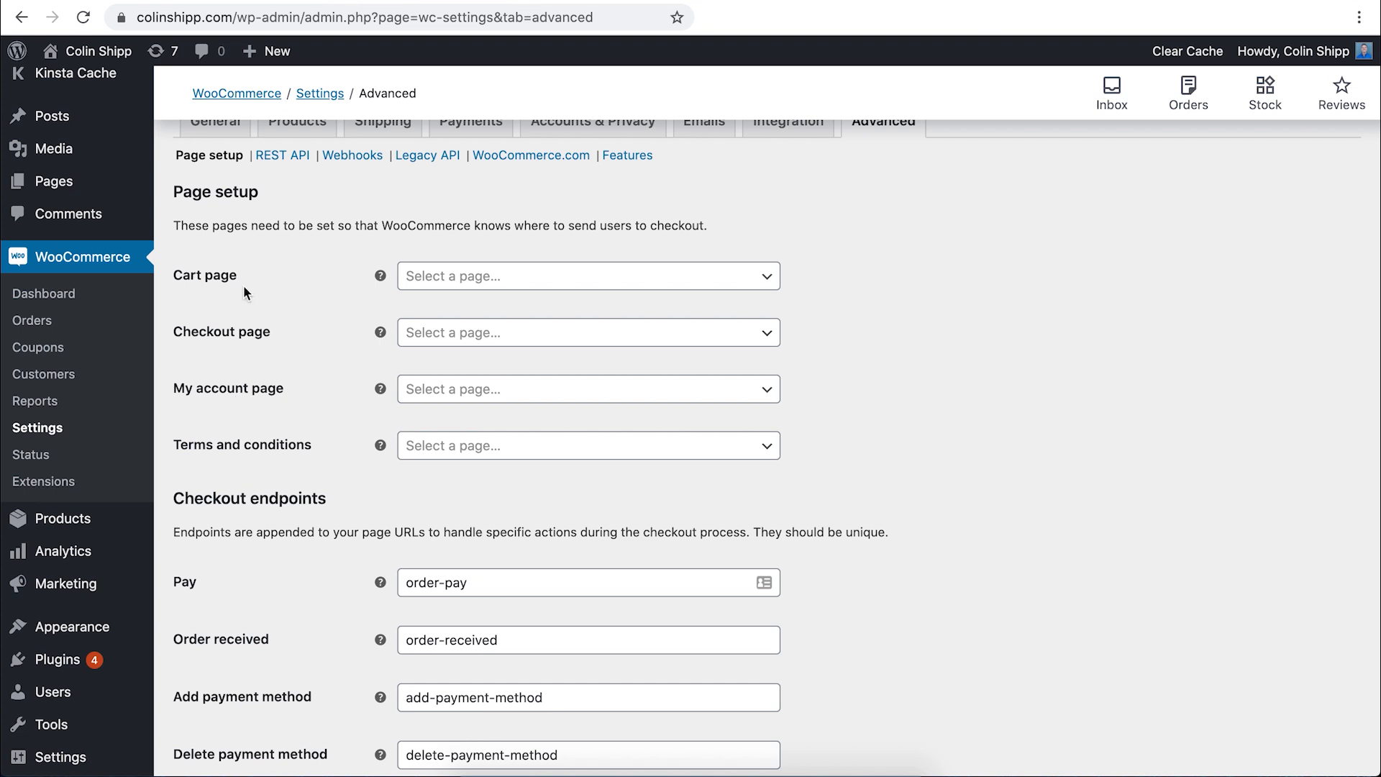
scroll(251, 287, "up", 1)
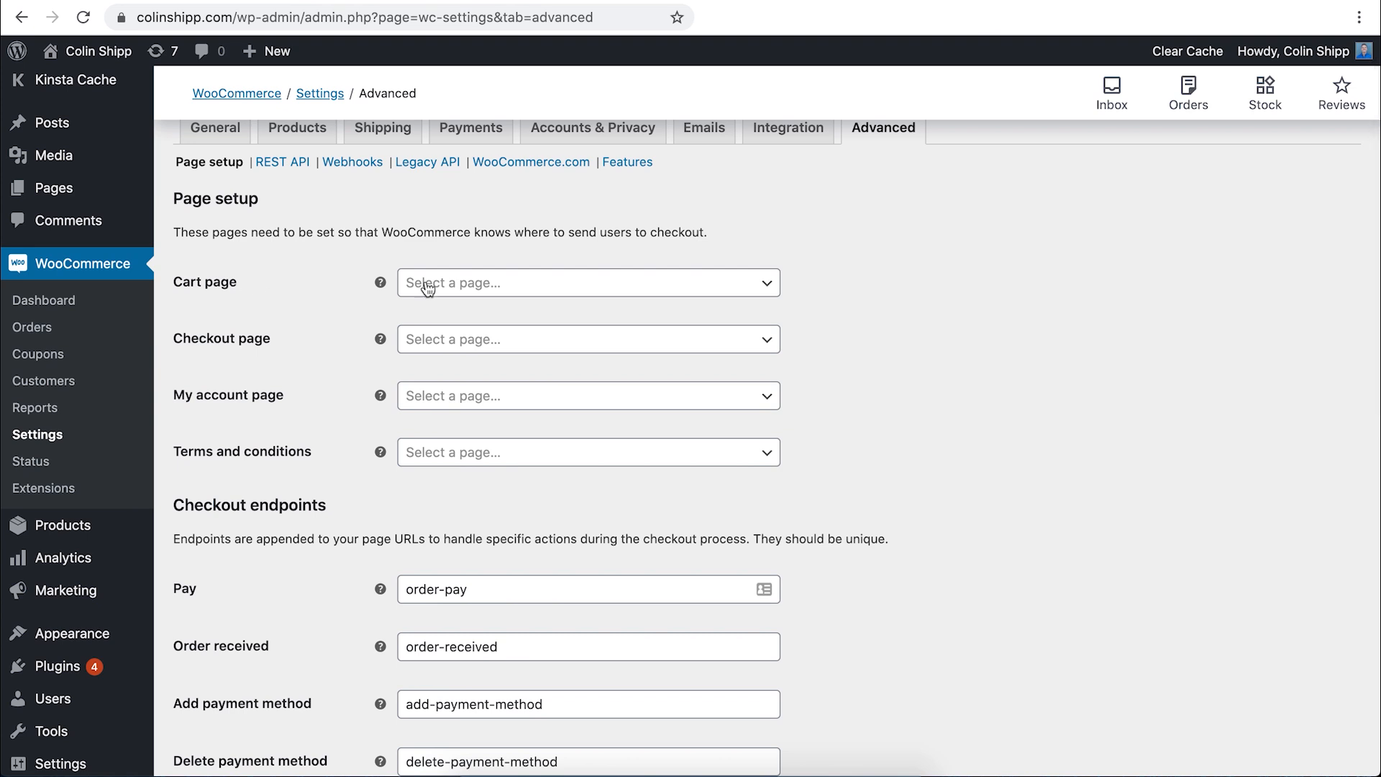
left_click(763, 284)
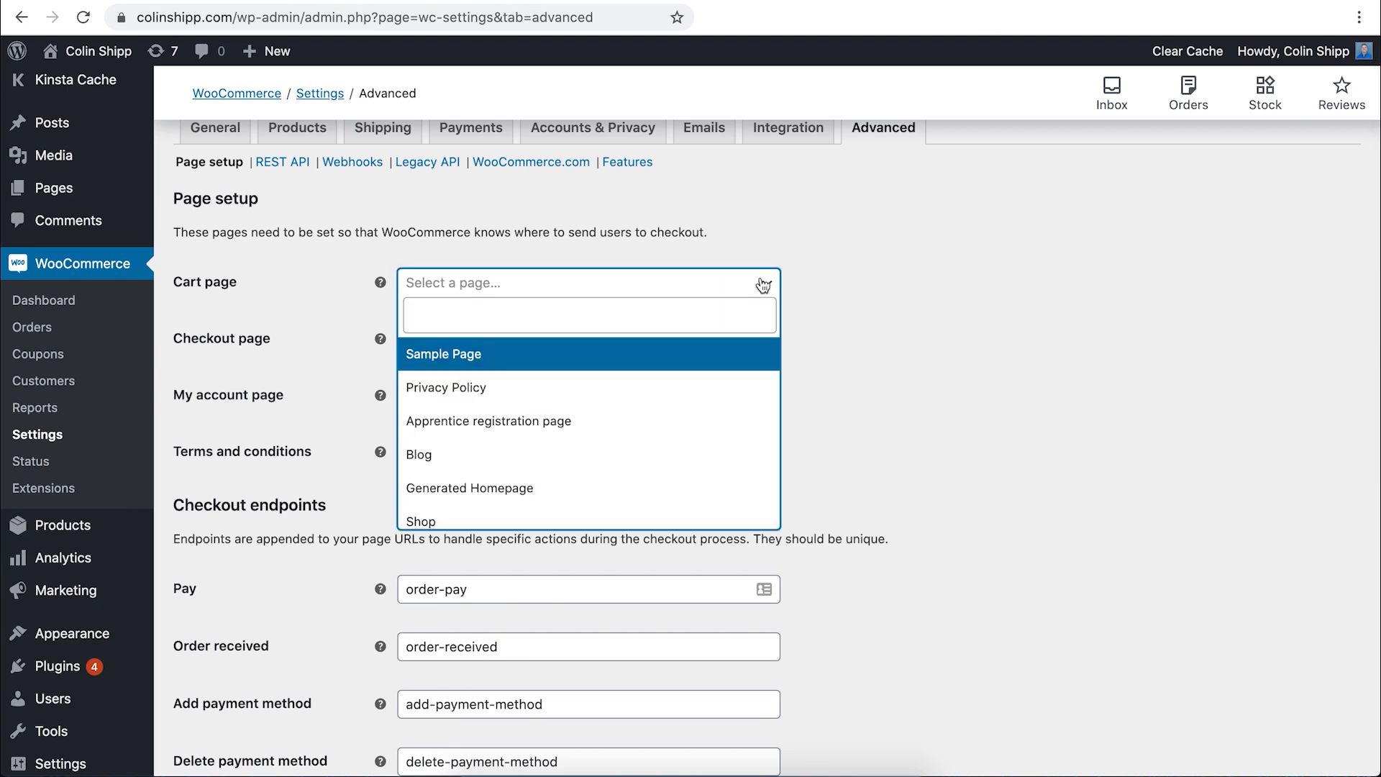
scroll(550, 449, "down", 1)
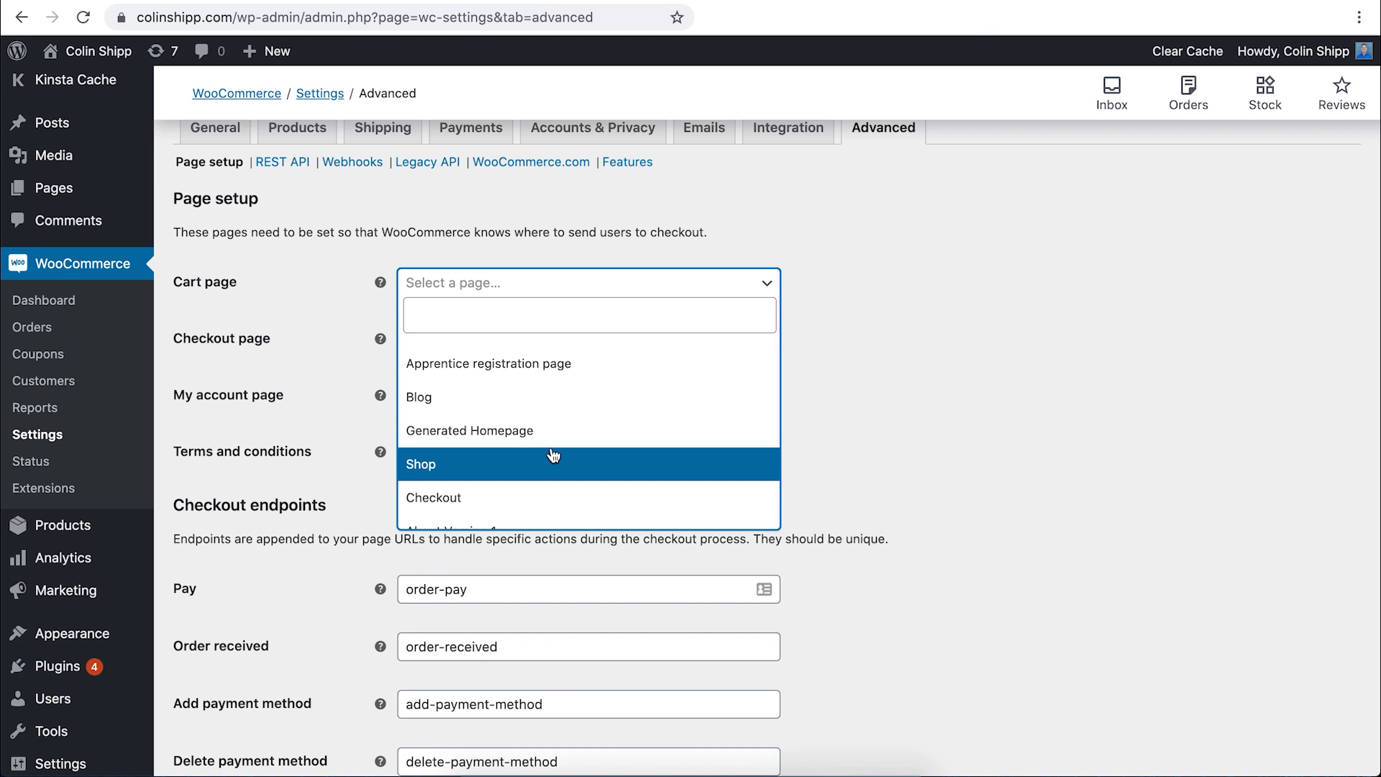
scroll(553, 455, "down", 1)
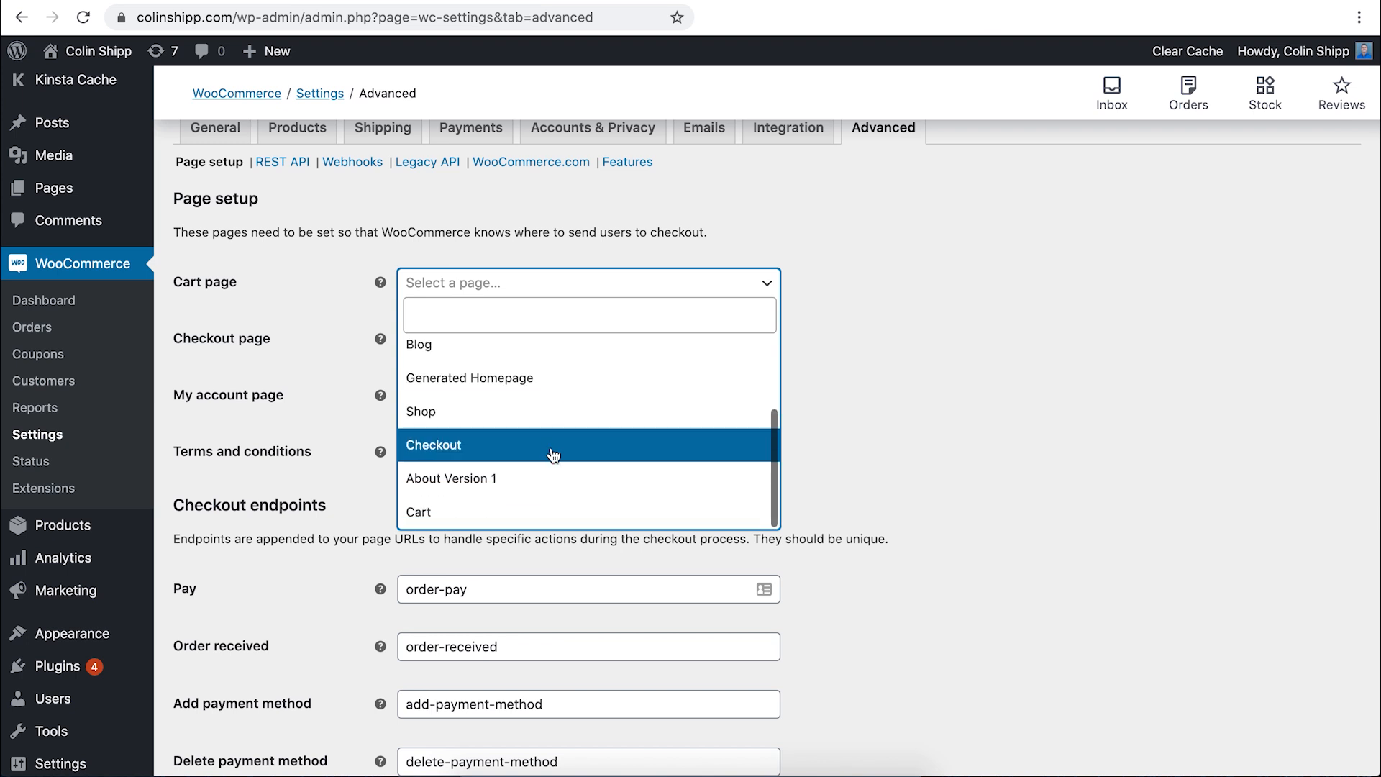
left_click(469, 508)
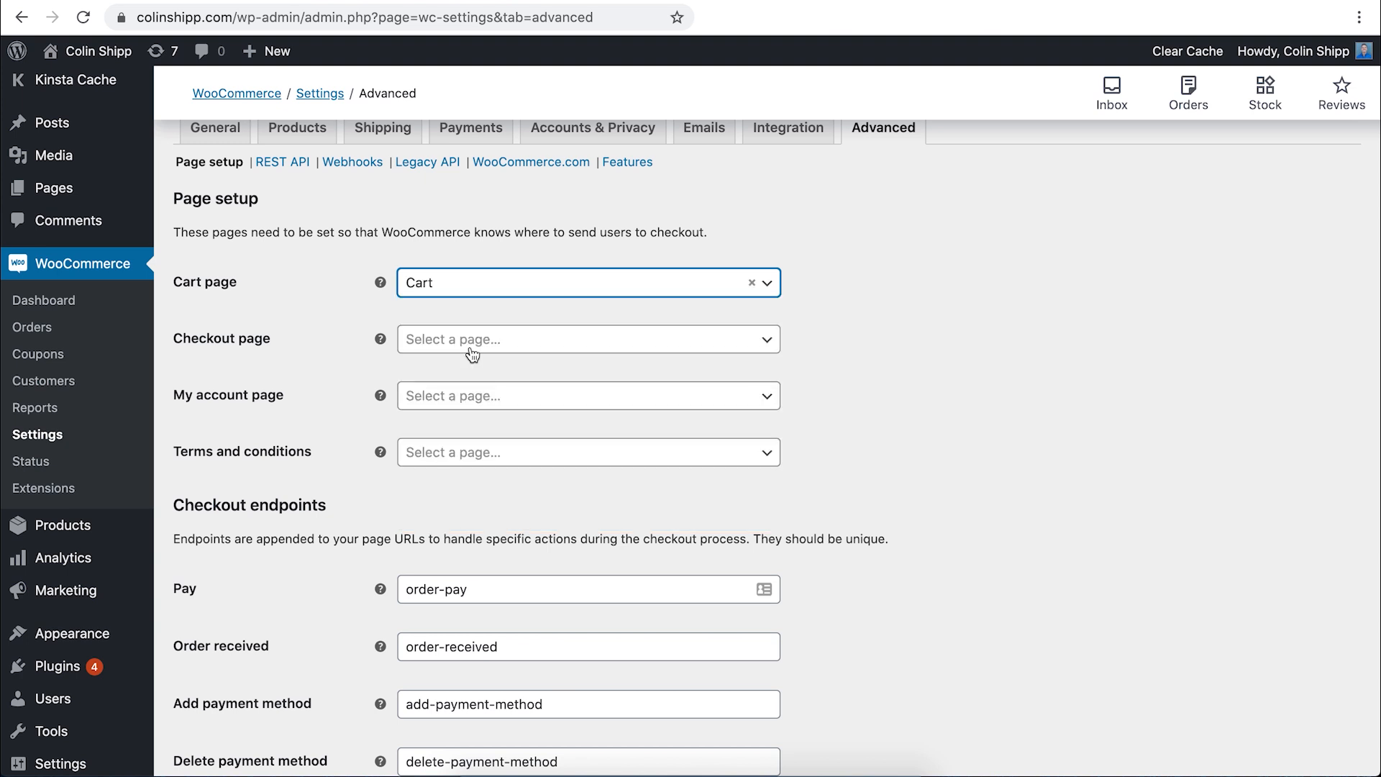
Assign the Checkout page as the store's checkout page and save the page setup changes.
left_click(770, 343)
scroll(648, 467, "down", 2)
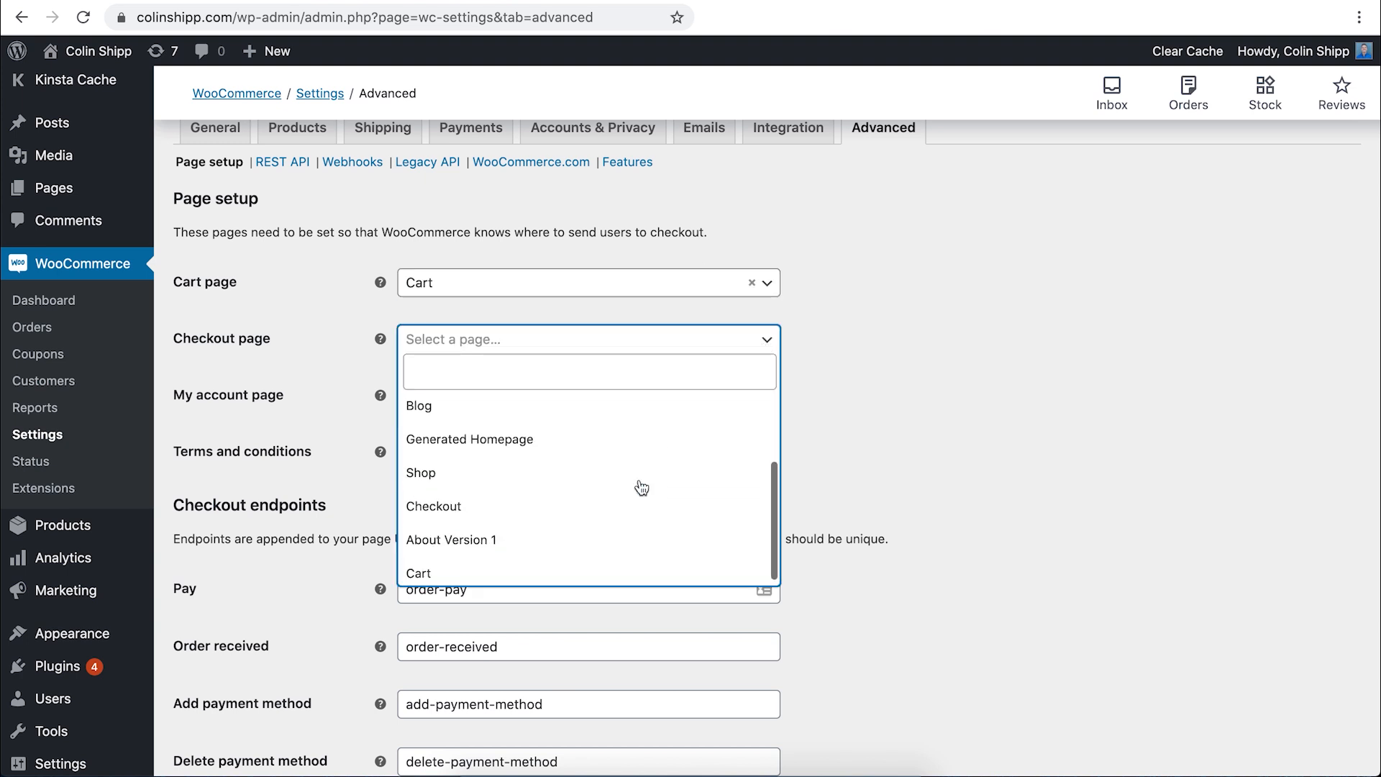
left_click(554, 502)
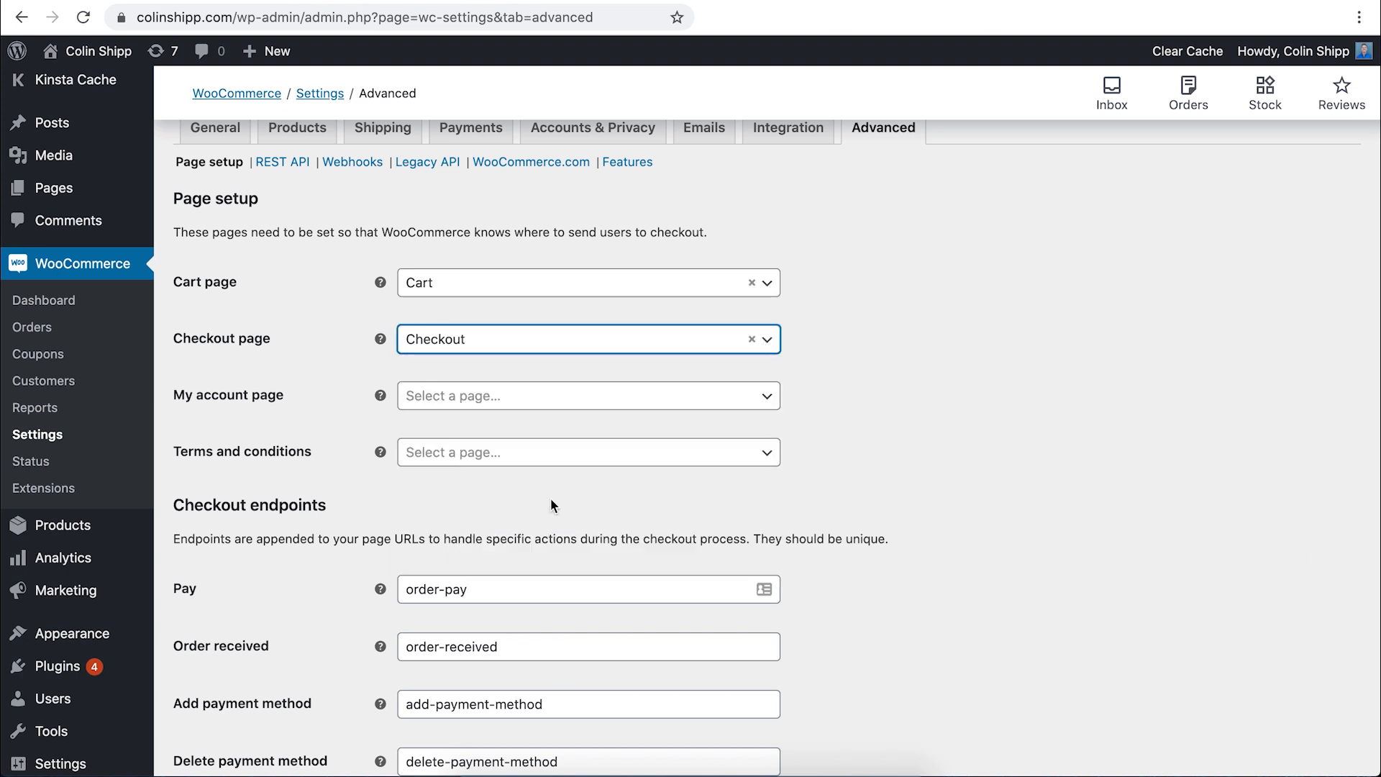
scroll(550, 499, "down", 10)
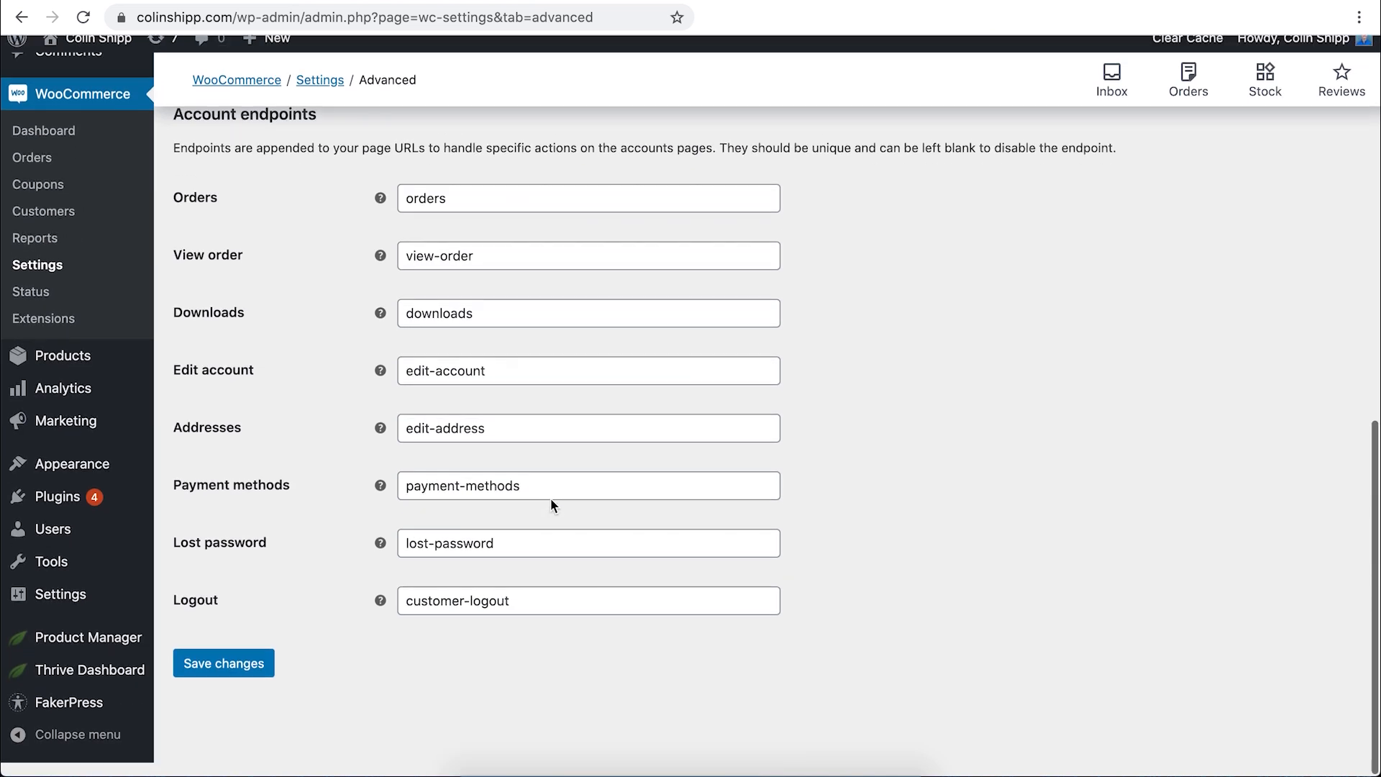
left_click(238, 688)
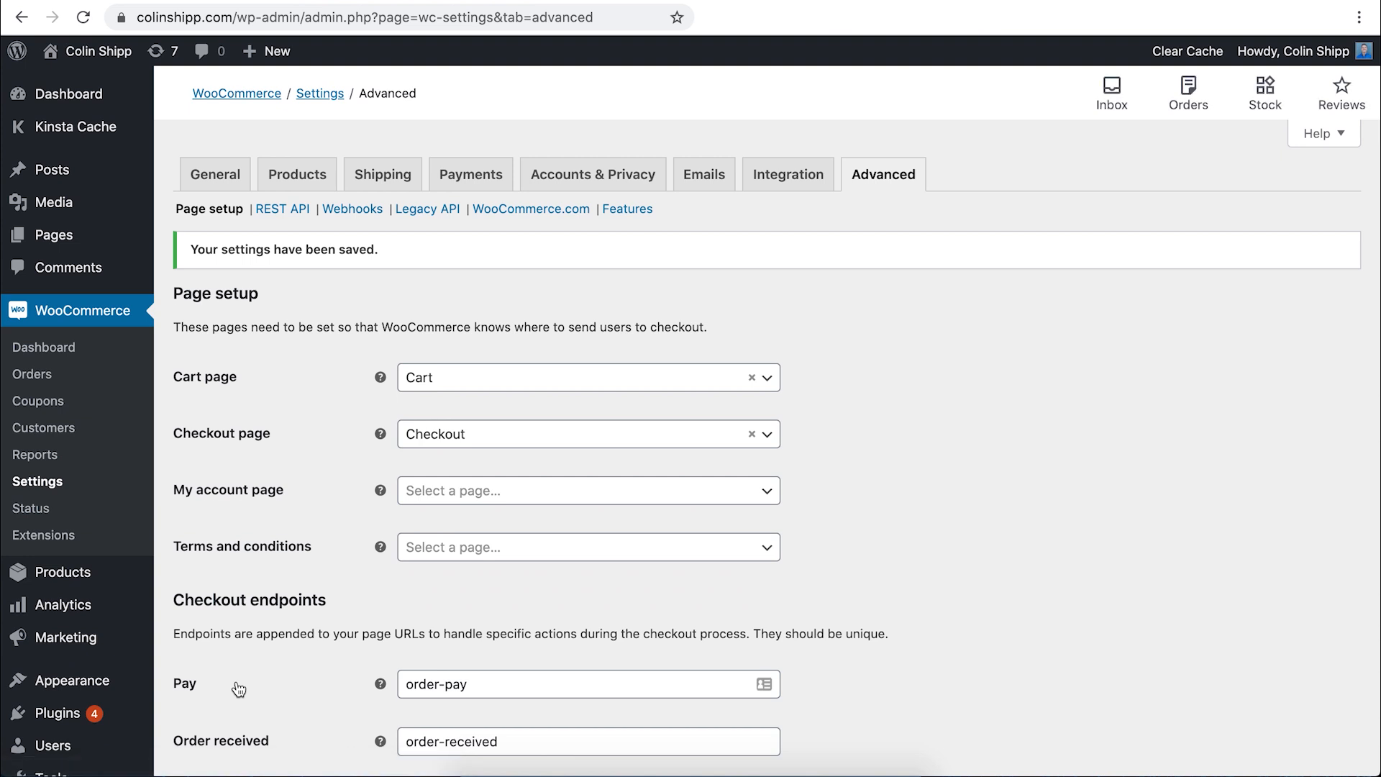
Open the Thrive Theme Builder from the WordPress admin area.
mouse_move(25, 608)
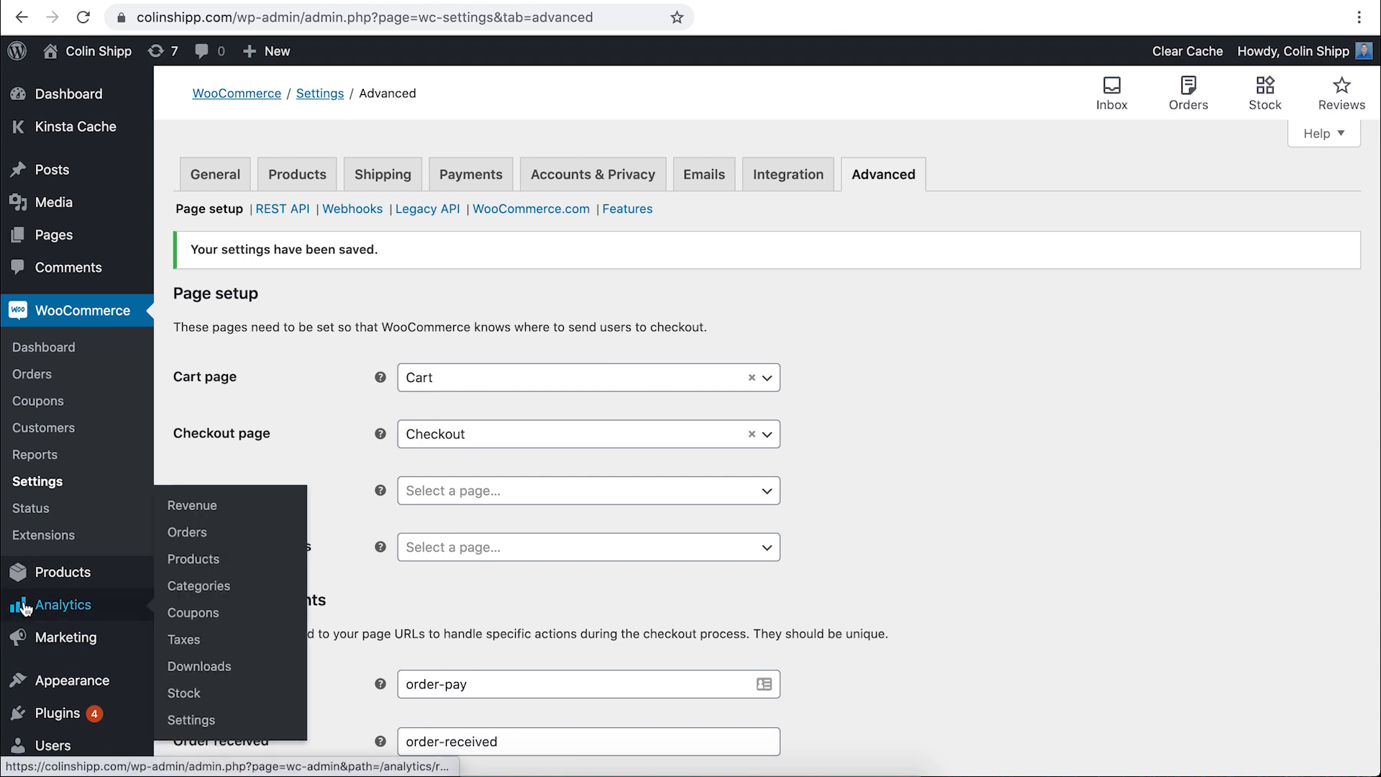
scroll(25, 608, "down", 2)
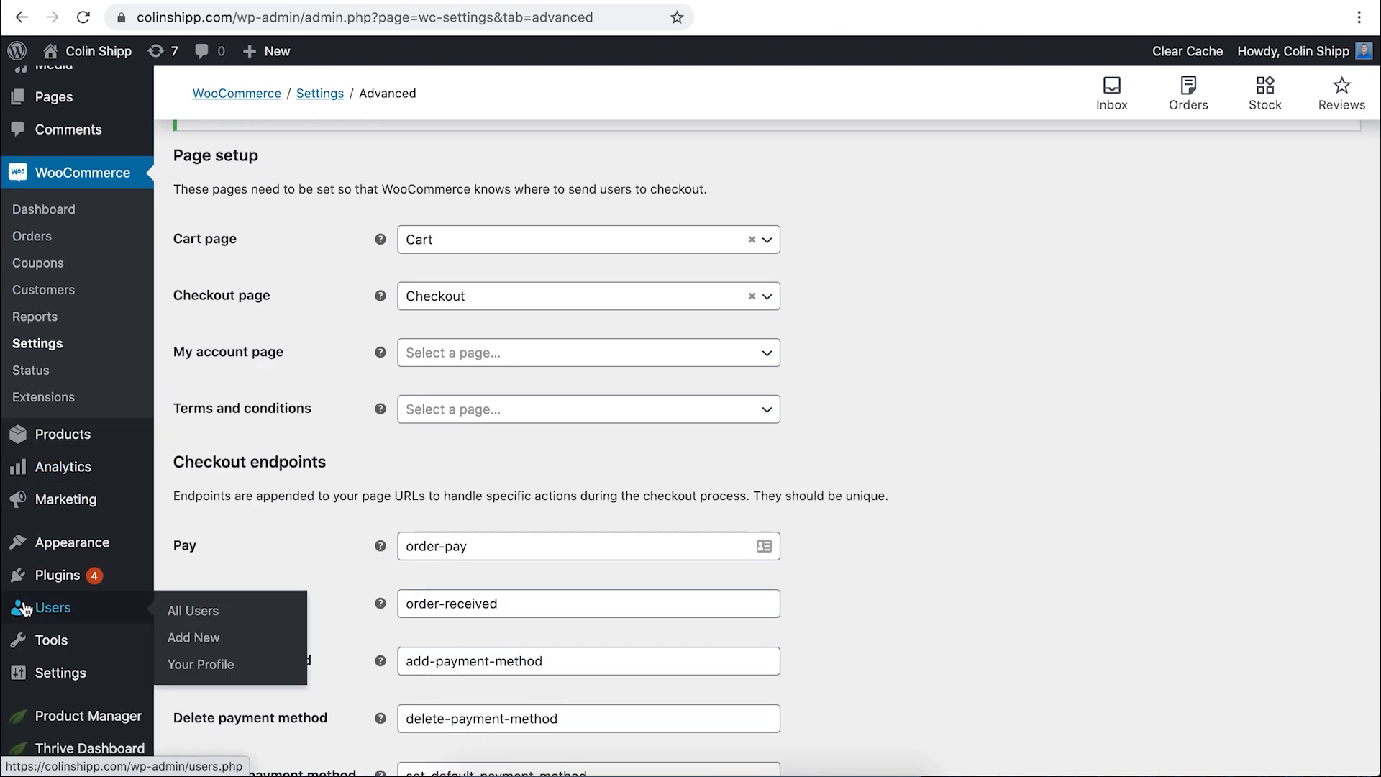
scroll(25, 608, "down", 1)
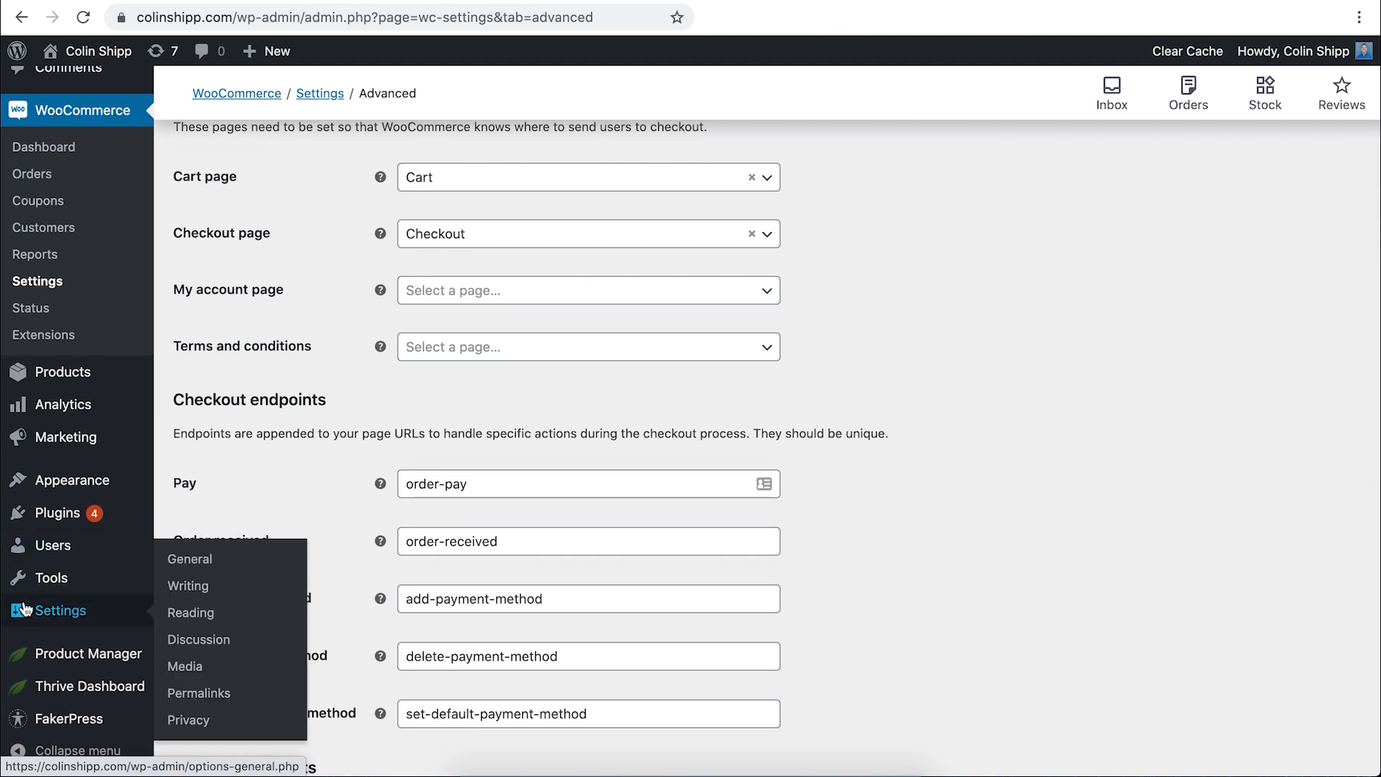
mouse_move(68, 685)
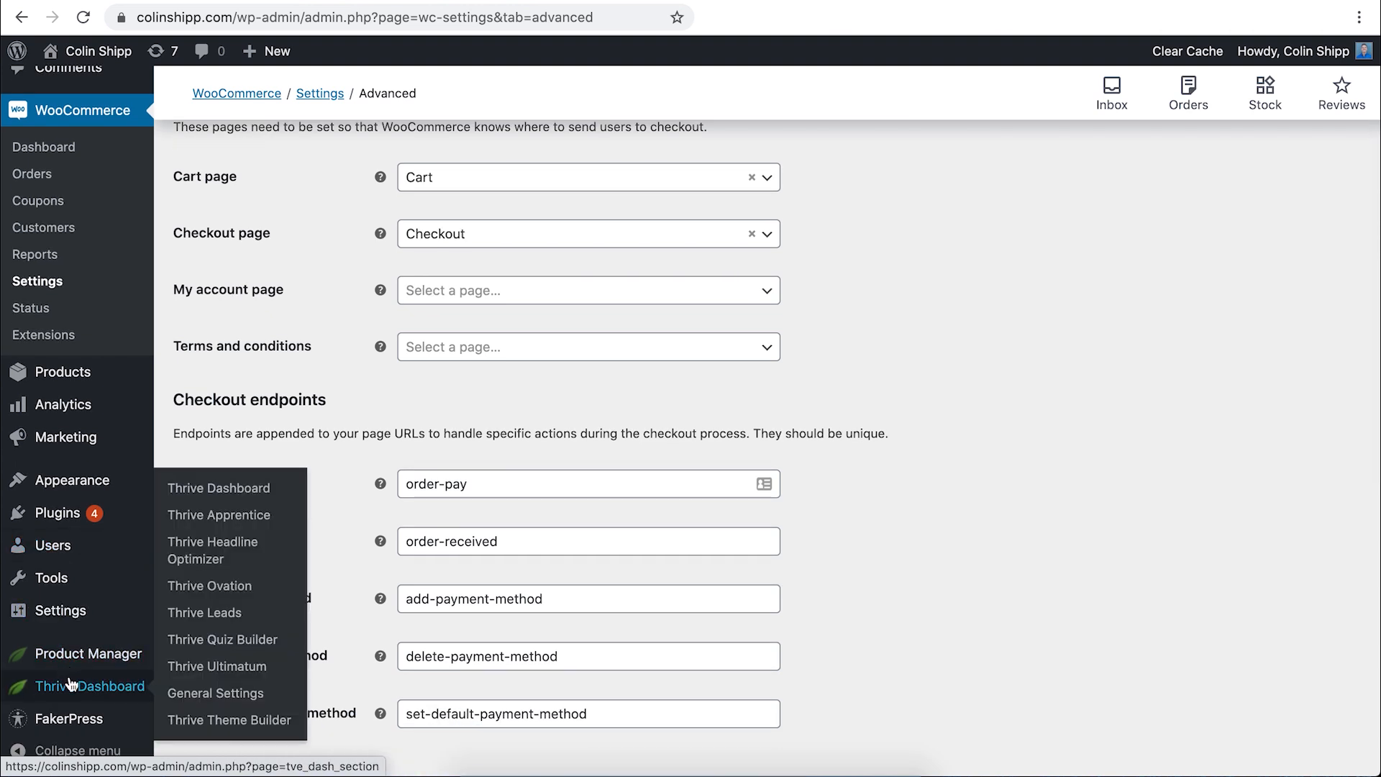
left_click(229, 719)
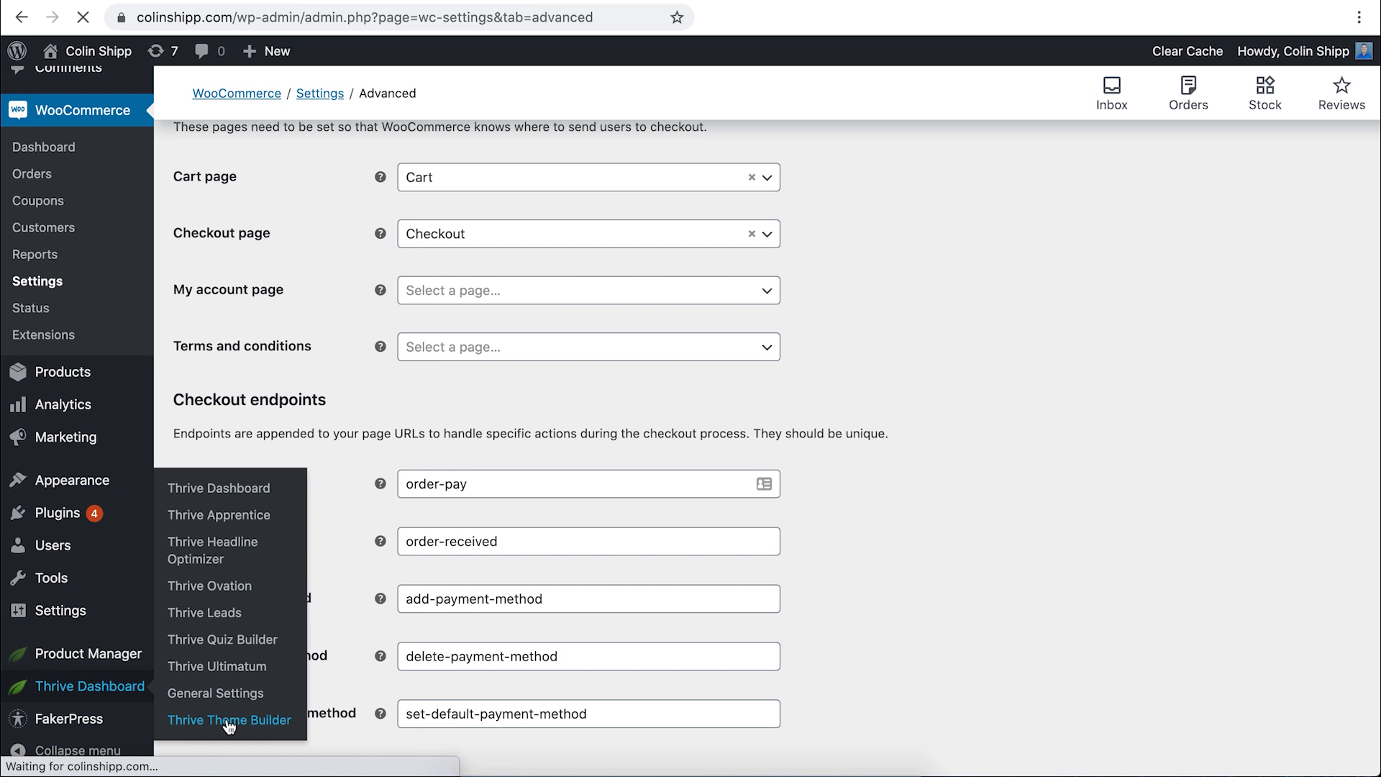
Look through the Site Wizard's steps and open the WooCommerce Shop Homepage step.
scroll(238, 691, "down", 3)
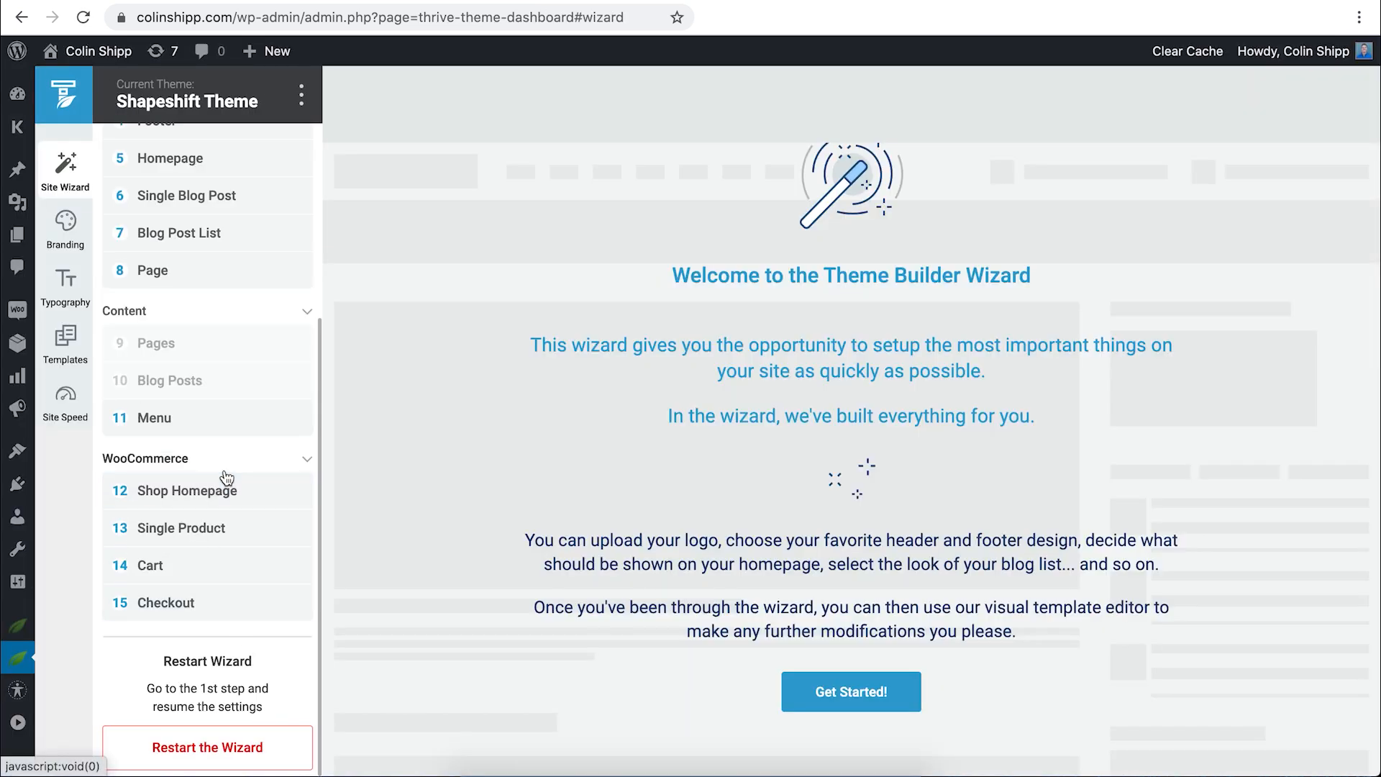
scroll(223, 468, "up", 5)
scroll(227, 477, "up", 1)
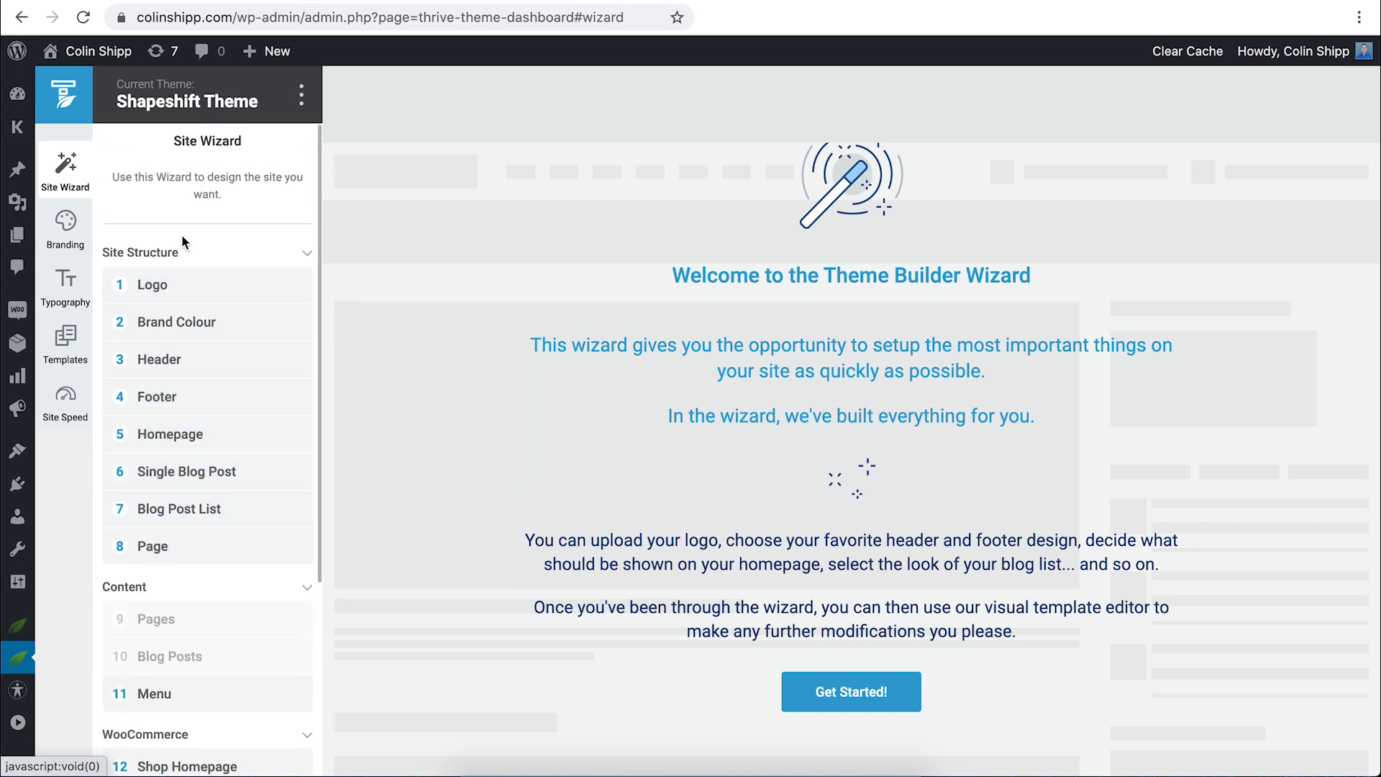
scroll(153, 623, "down", 2)
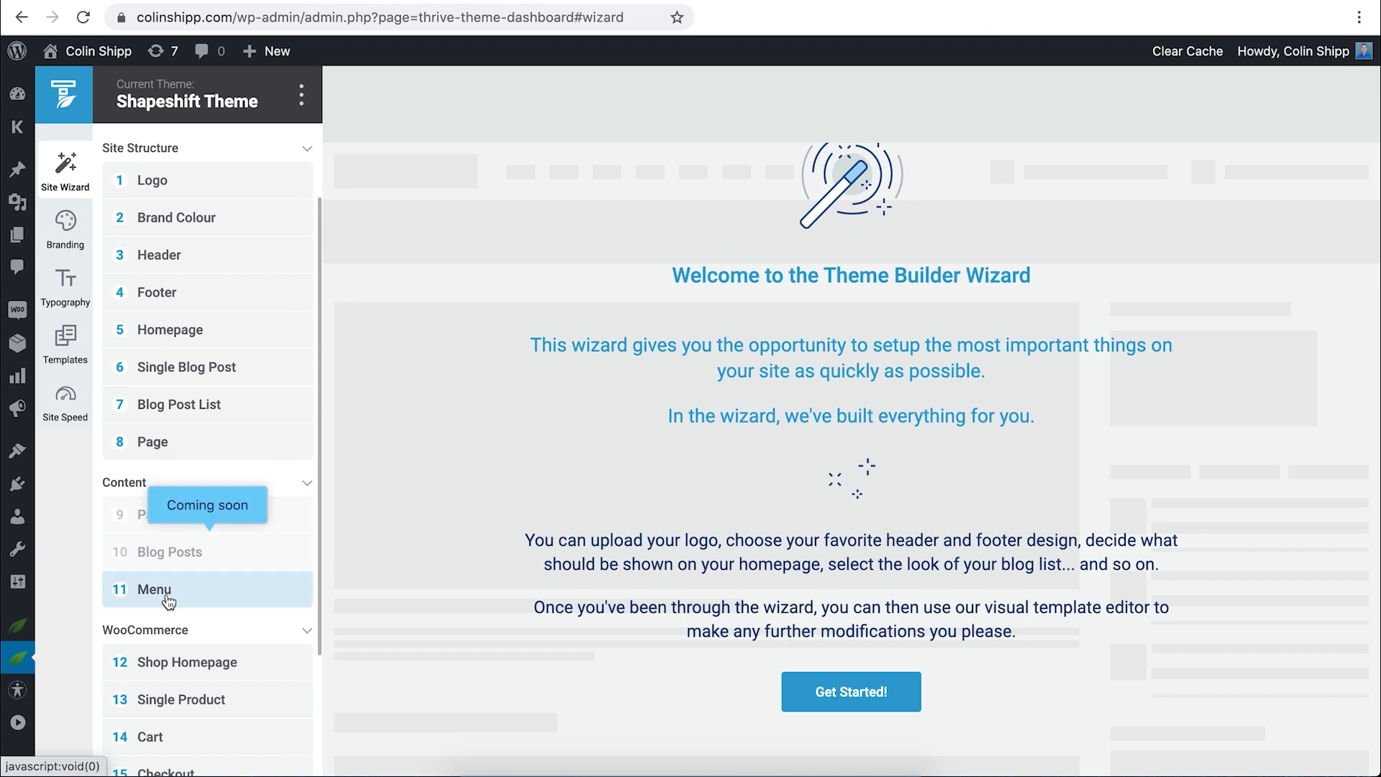
scroll(168, 601, "down", 2)
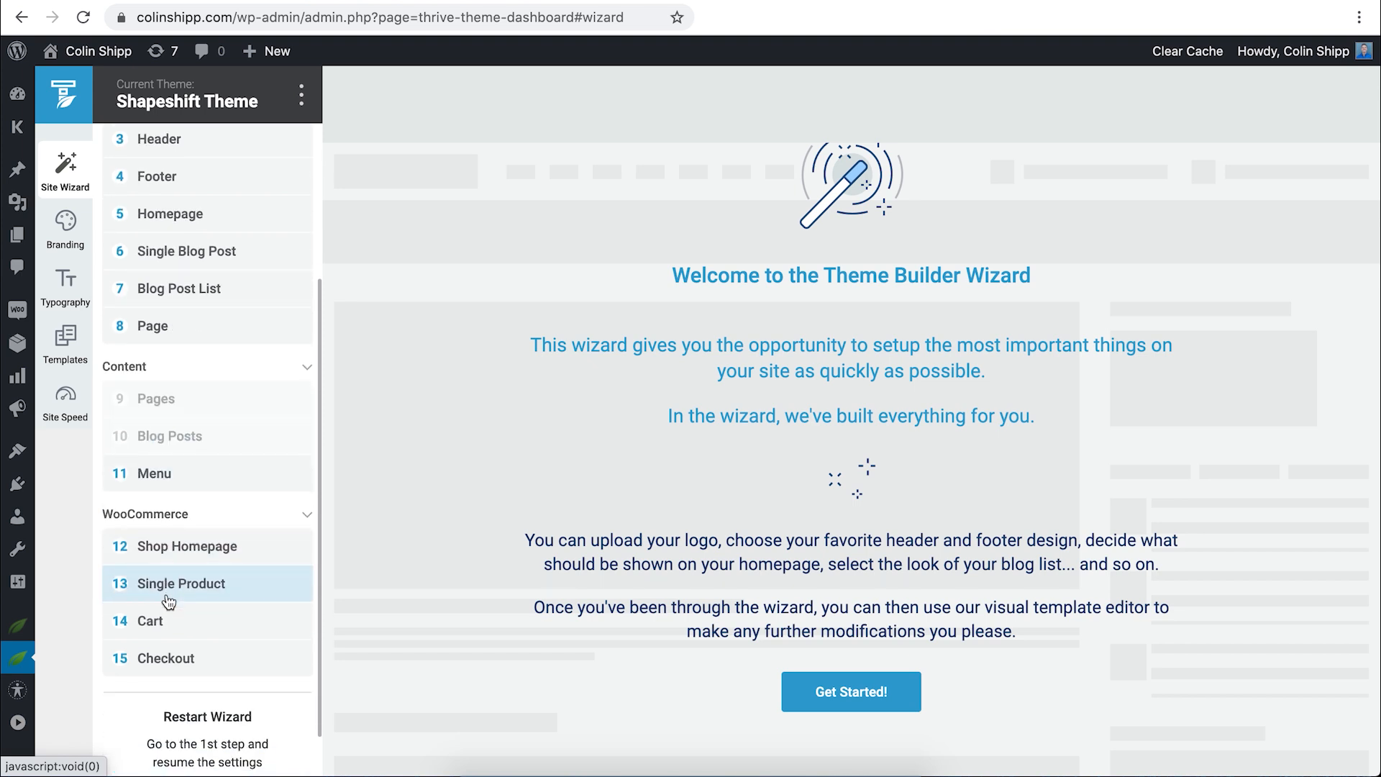
scroll(168, 602, "down", 1)
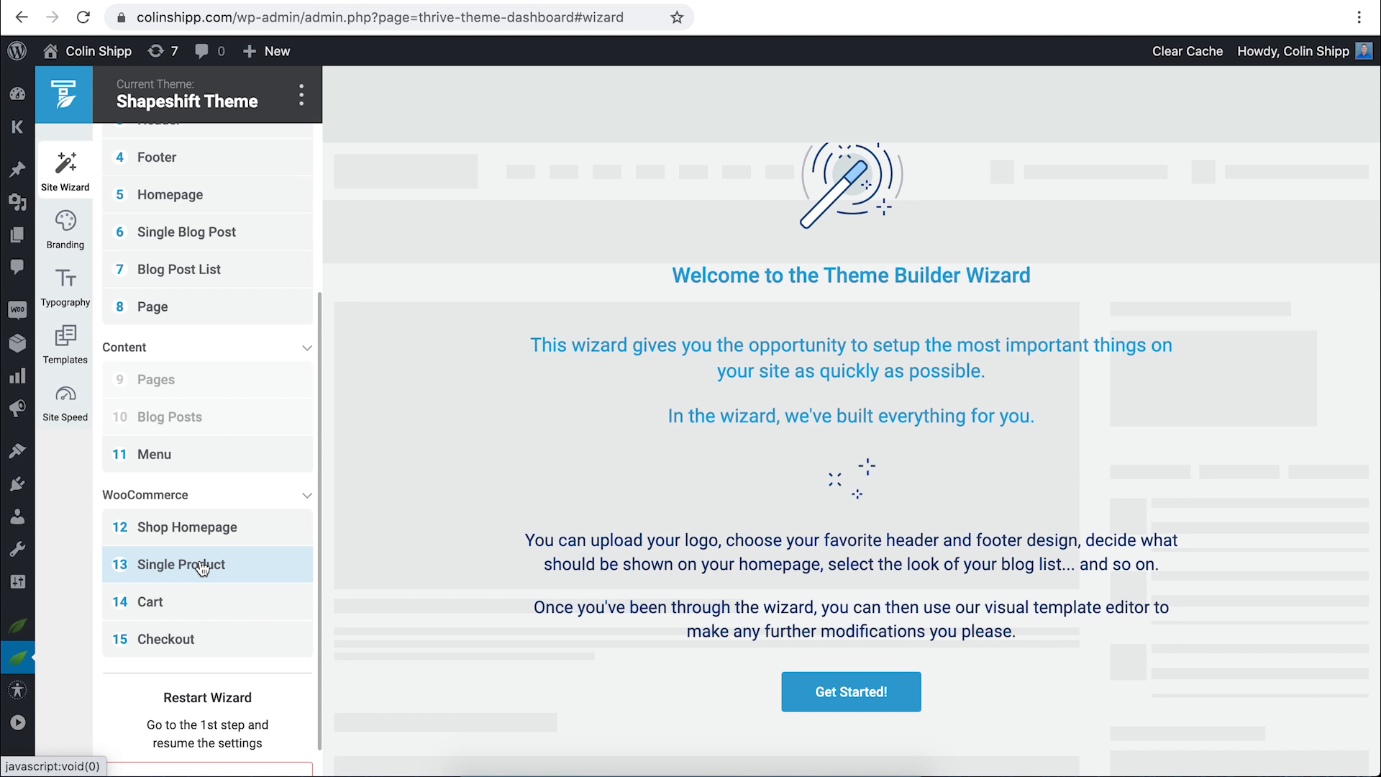
left_click(208, 534)
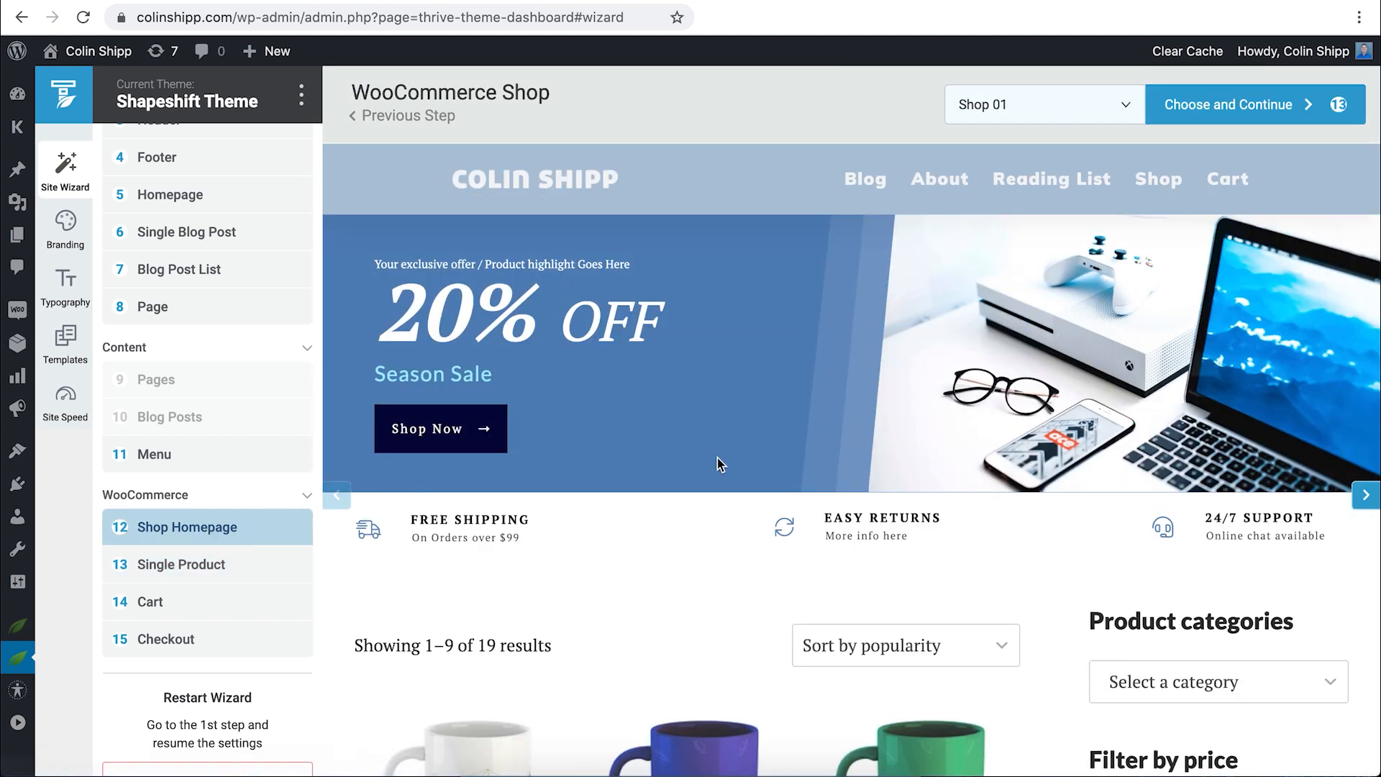
Preview the Shop 01 template and the Full Width Shop template with their banners, product grids and sidebars.
scroll(804, 468, "down", 2)
scroll(804, 466, "up", 1)
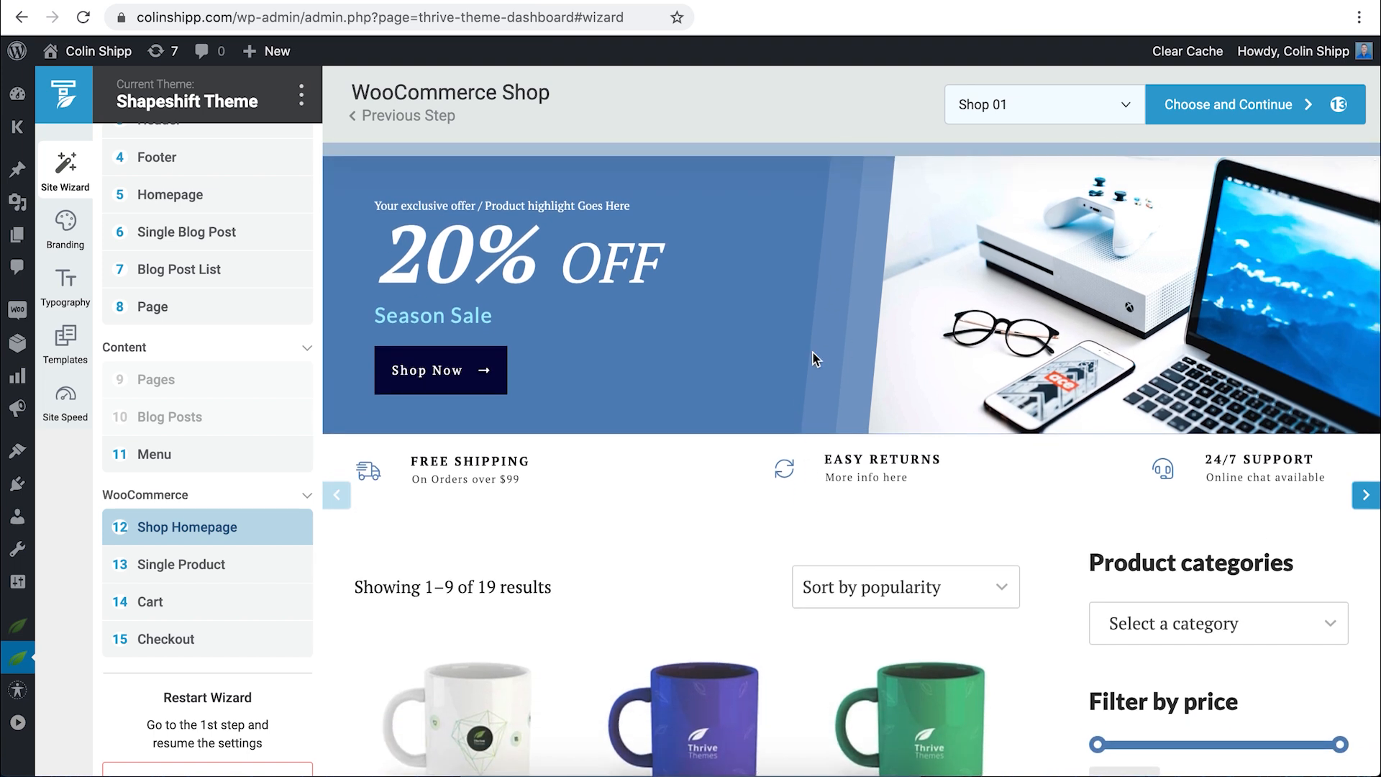
left_click(1369, 495)
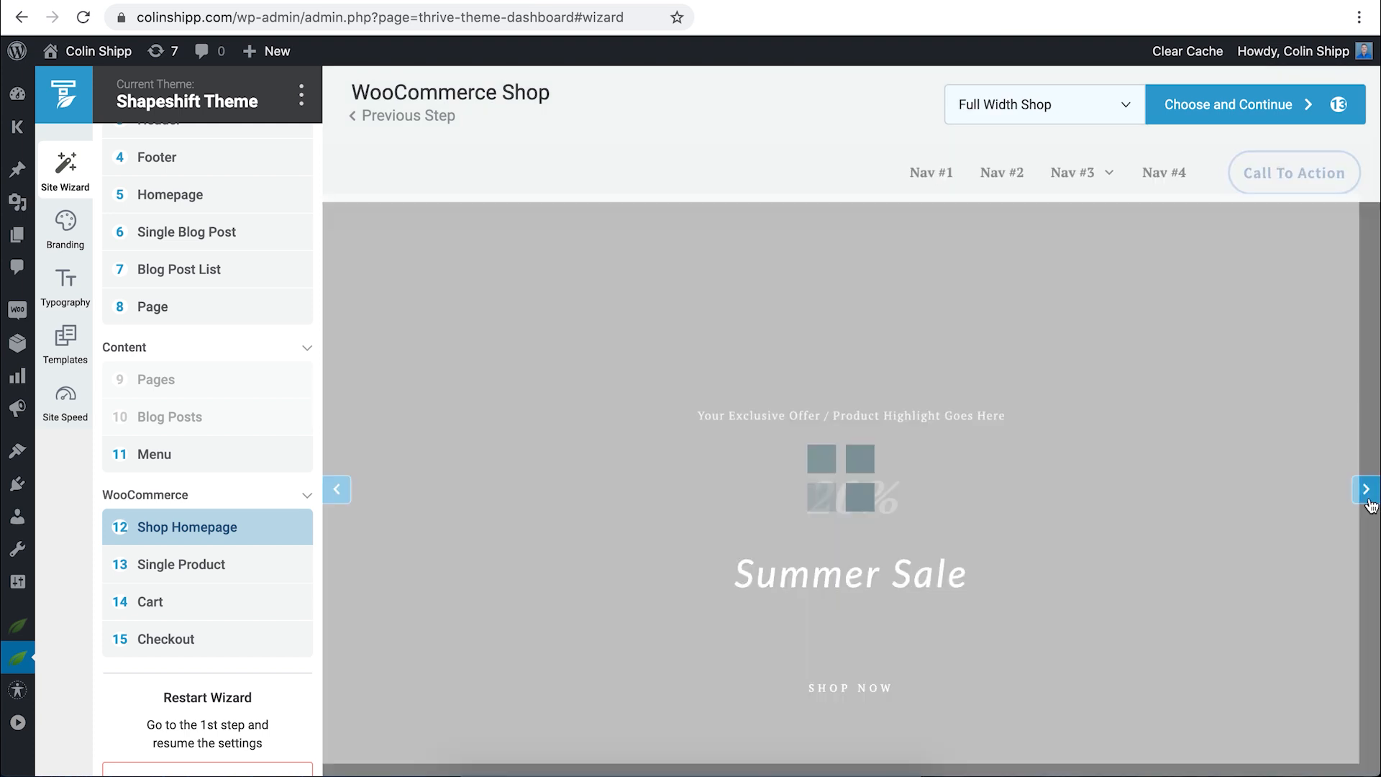
scroll(1051, 450, "down", 20)
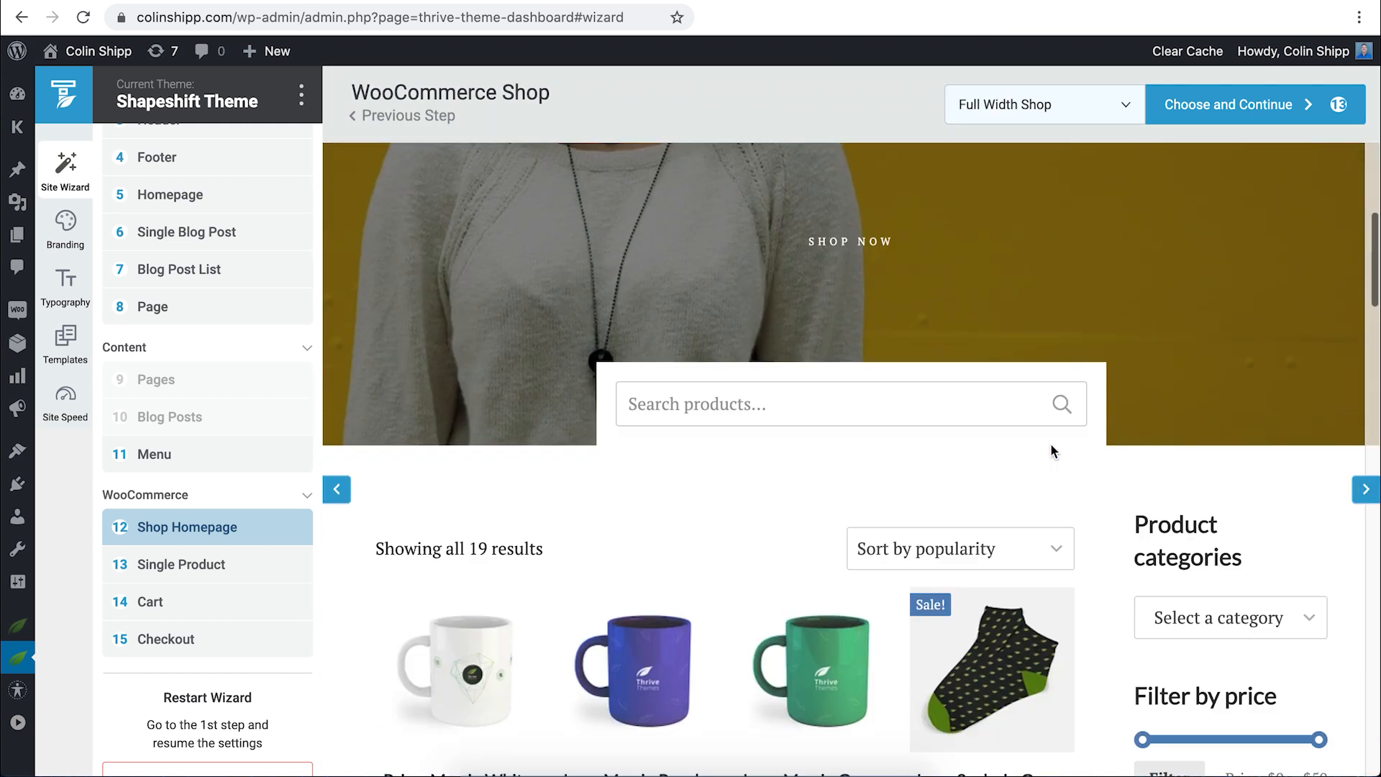
scroll(1053, 452, "down", 3)
scroll(1053, 452, "down", 4)
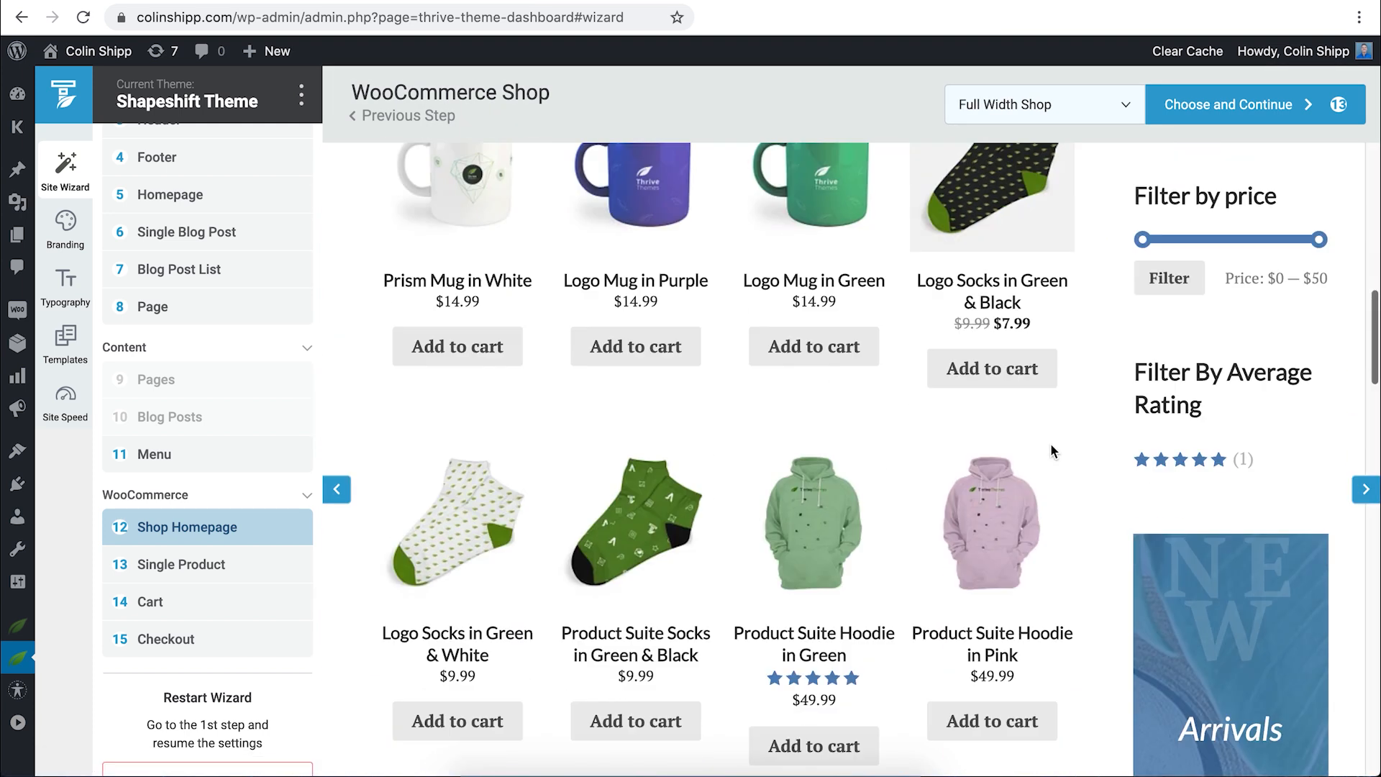
scroll(1053, 452, "down", 4)
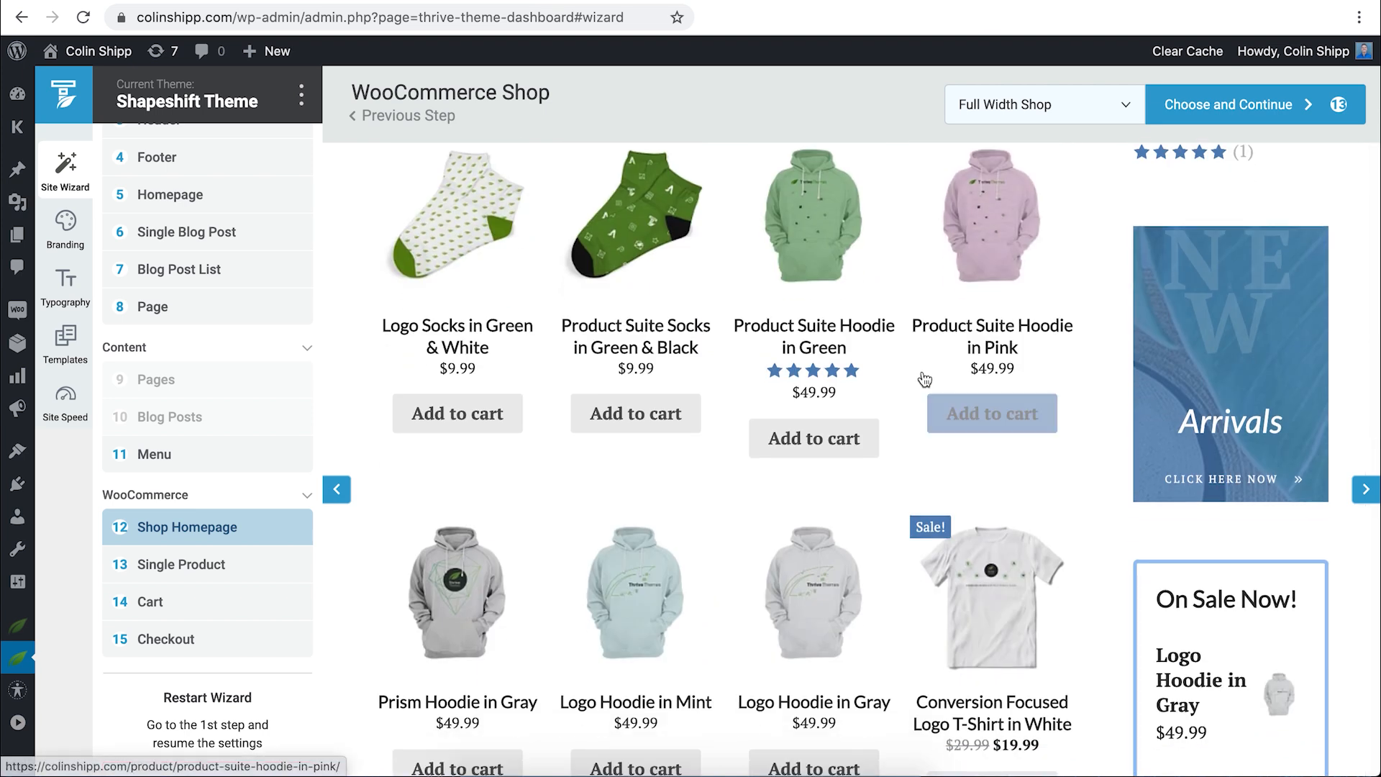
Browse the gallery of shop homepage templates and close it without picking another one.
left_click(1117, 115)
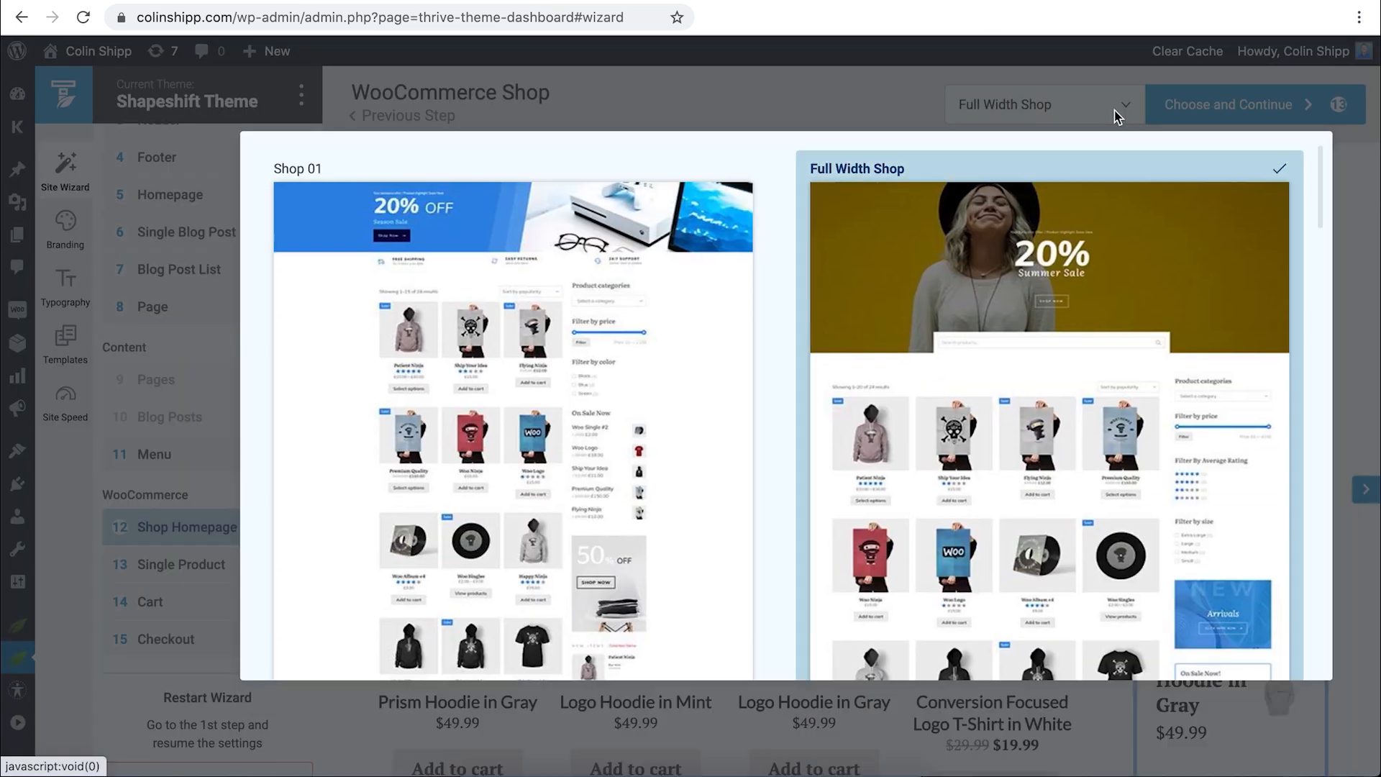
scroll(850, 475, "down", 10)
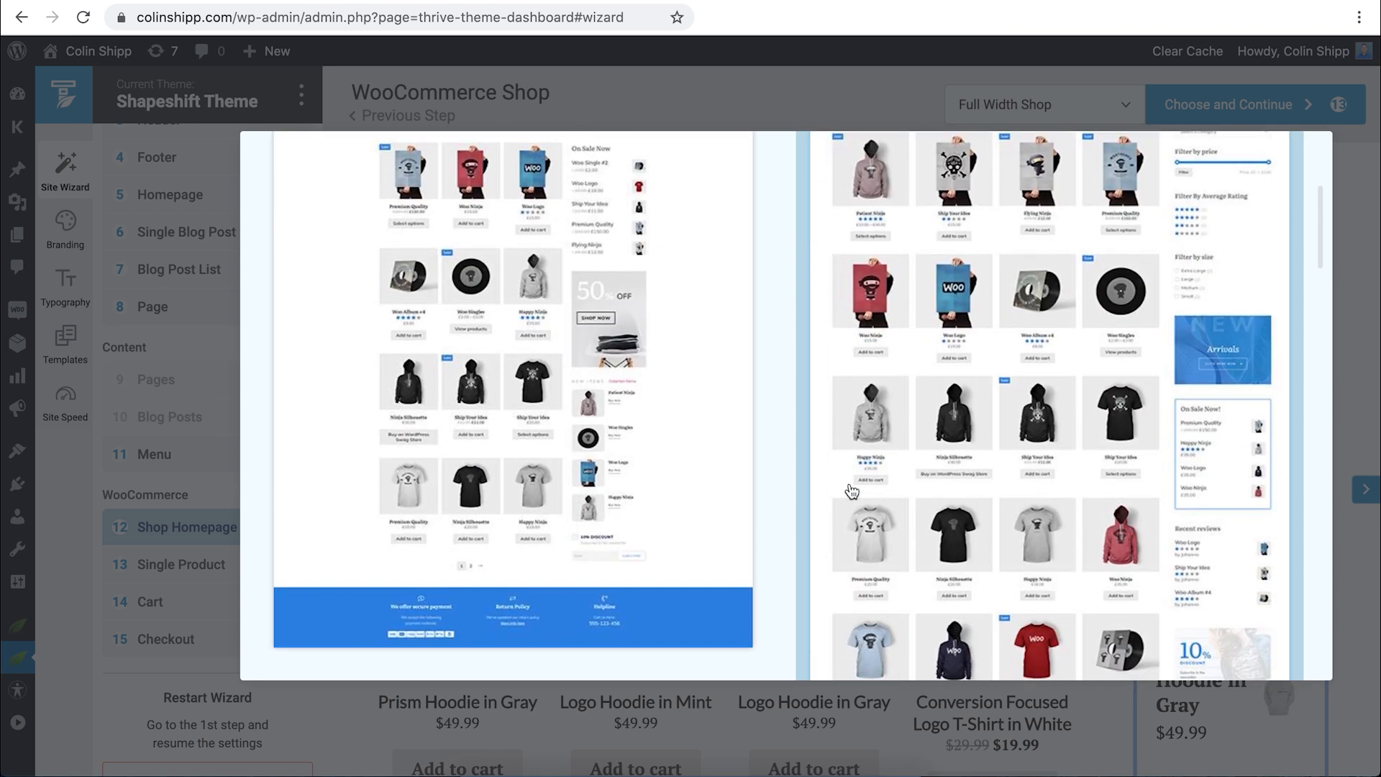
scroll(850, 490, "down", 7)
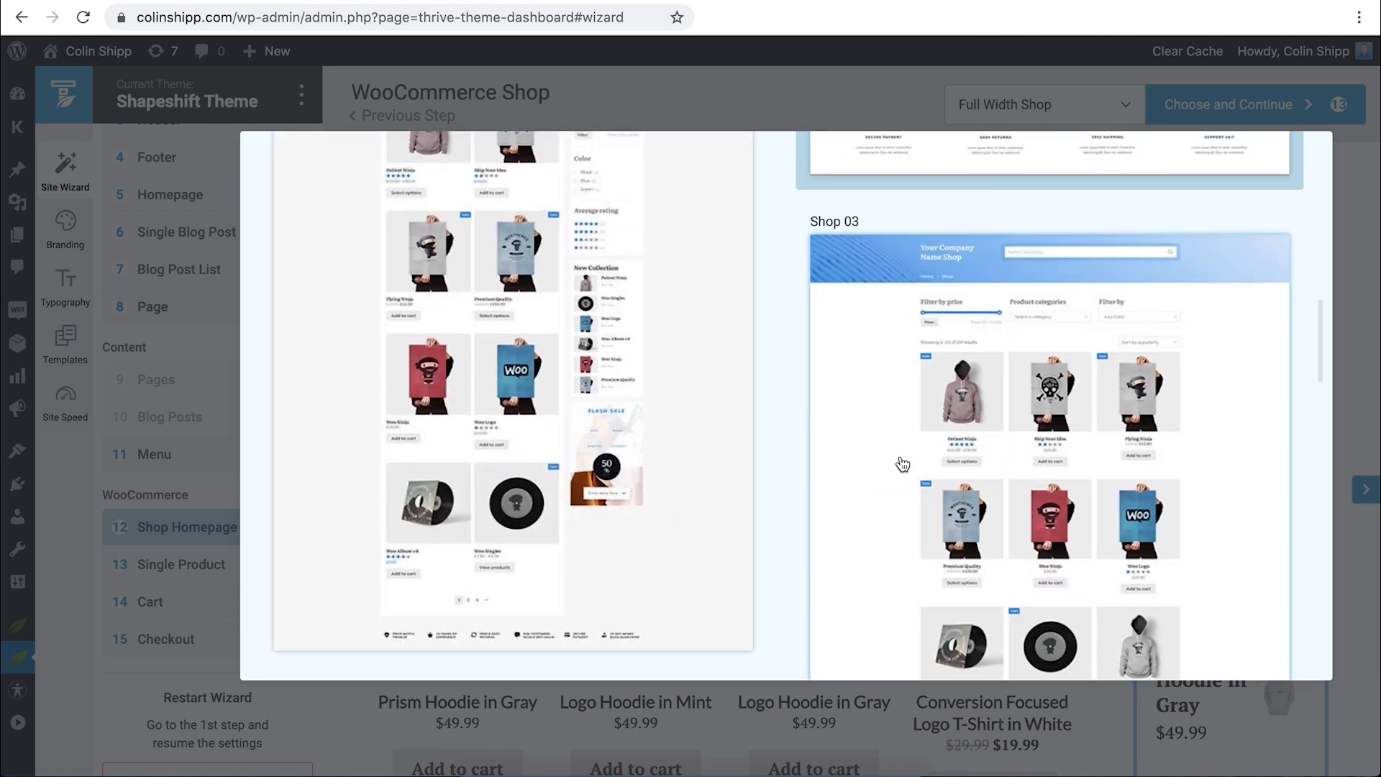
scroll(560, 429, "up", 2)
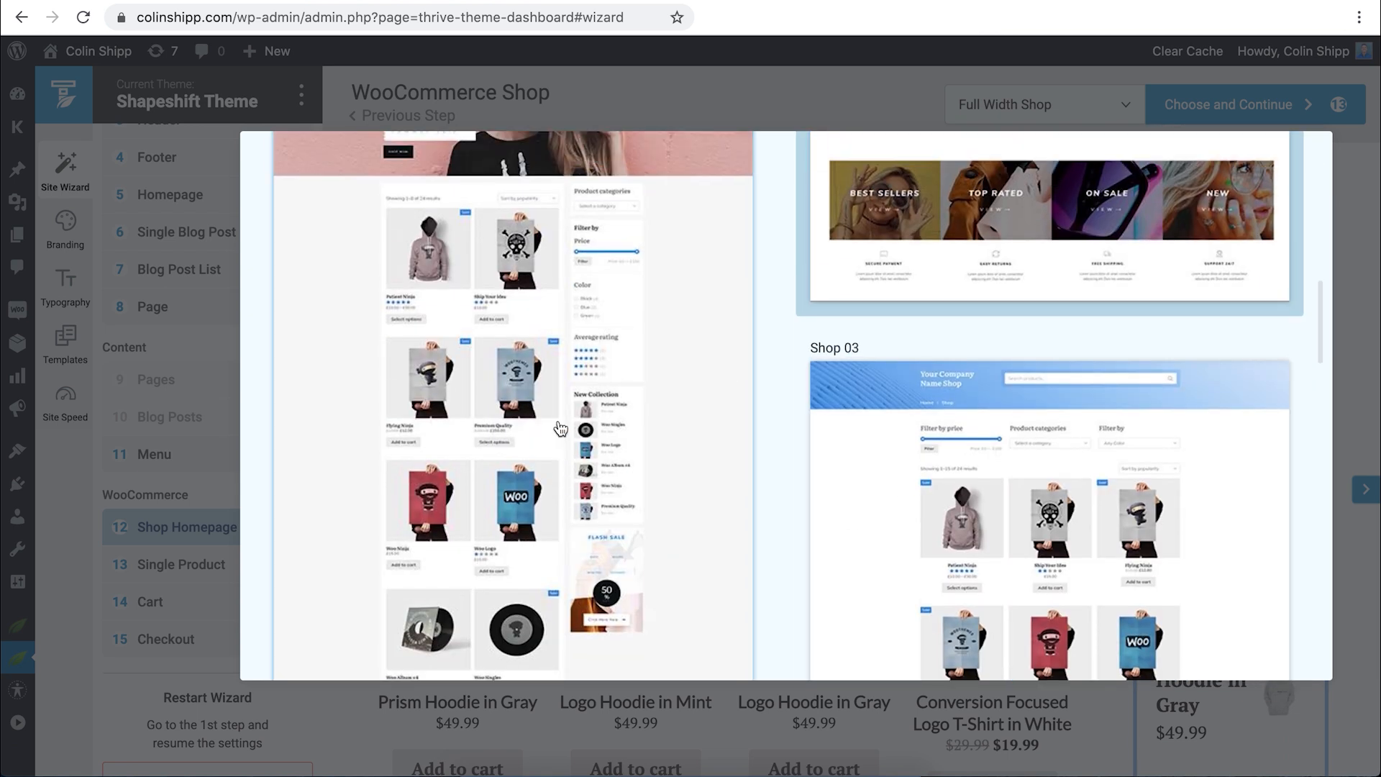
left_click(610, 90)
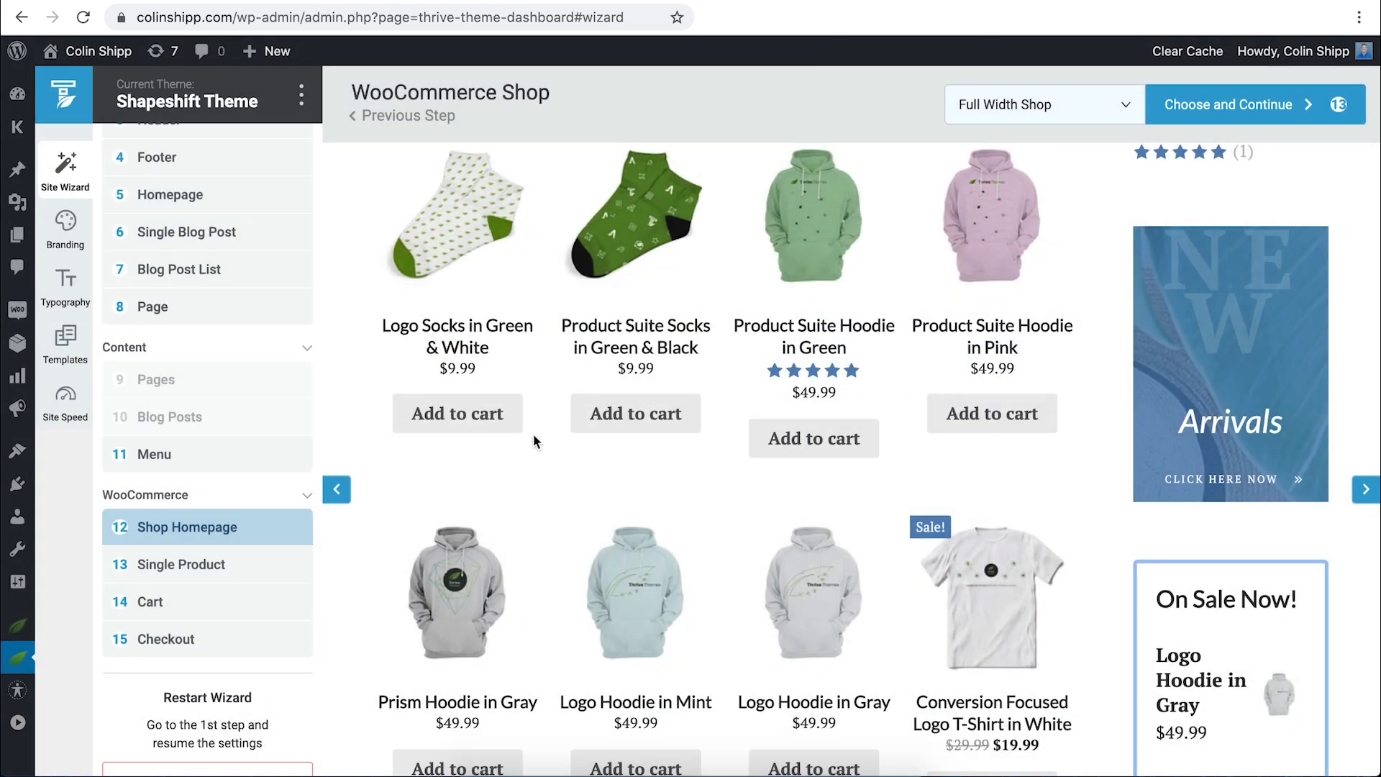
Switch back to the Shop 01 template, choose it for the shop homepage and continue to the Single Product step.
left_click(346, 486)
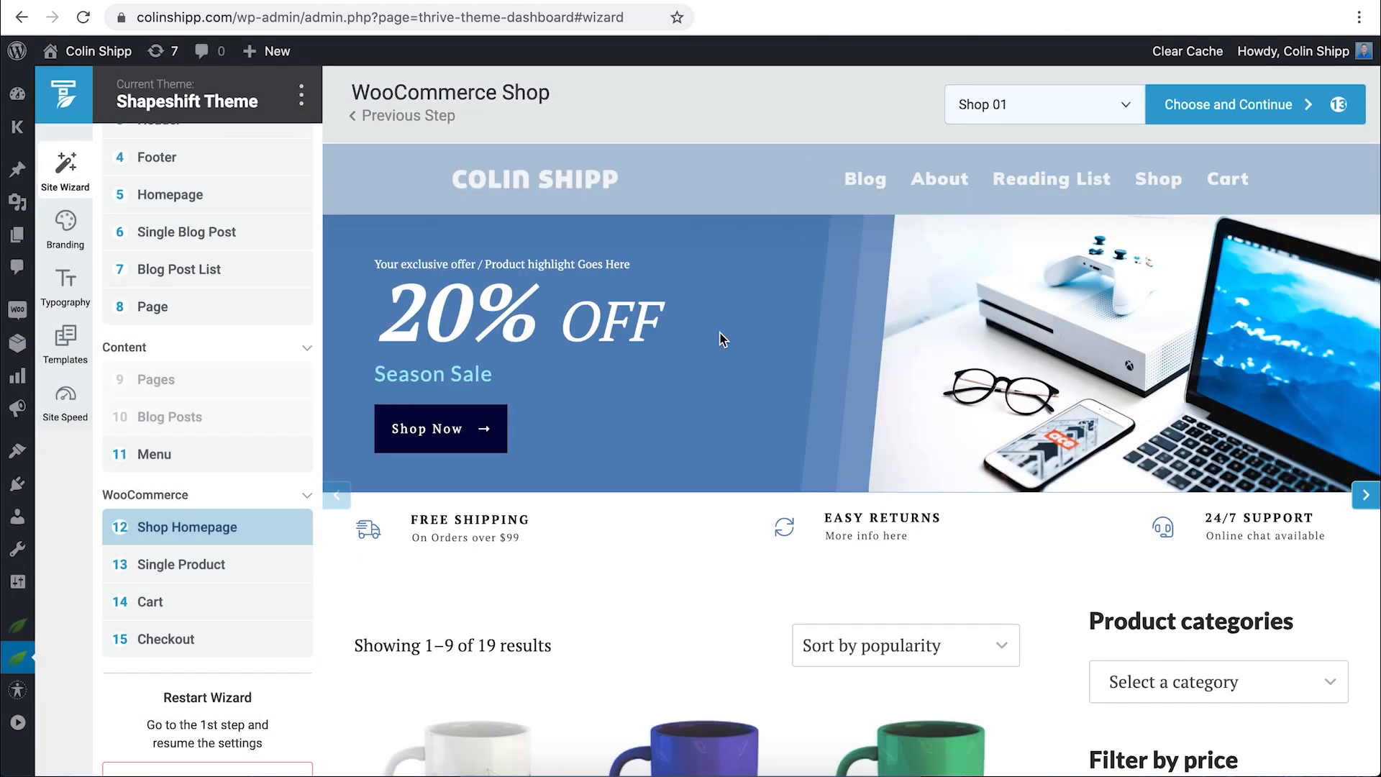
left_click(1190, 121)
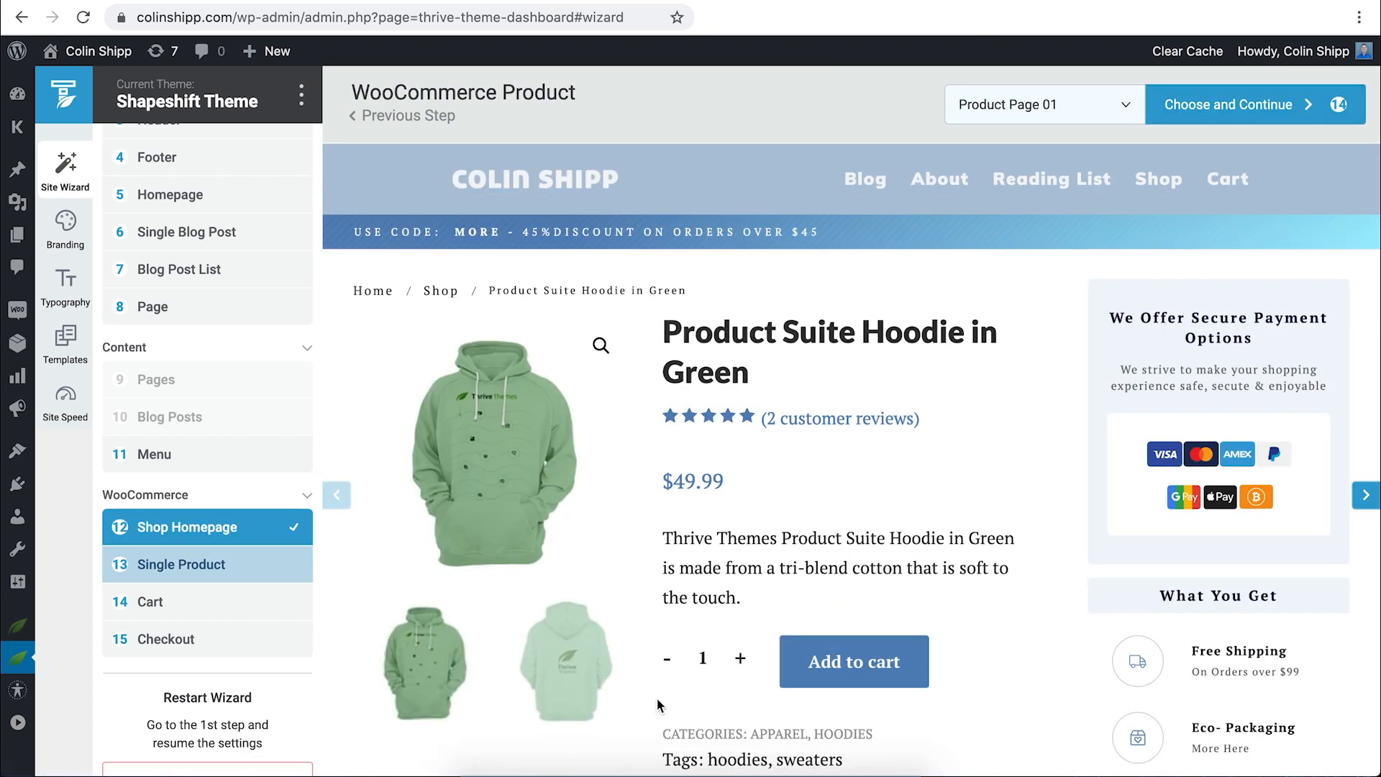
Preview the Product Page 01 and Product Page 03 templates, including their product images, related products and sidebars.
scroll(658, 698, "down", 1)
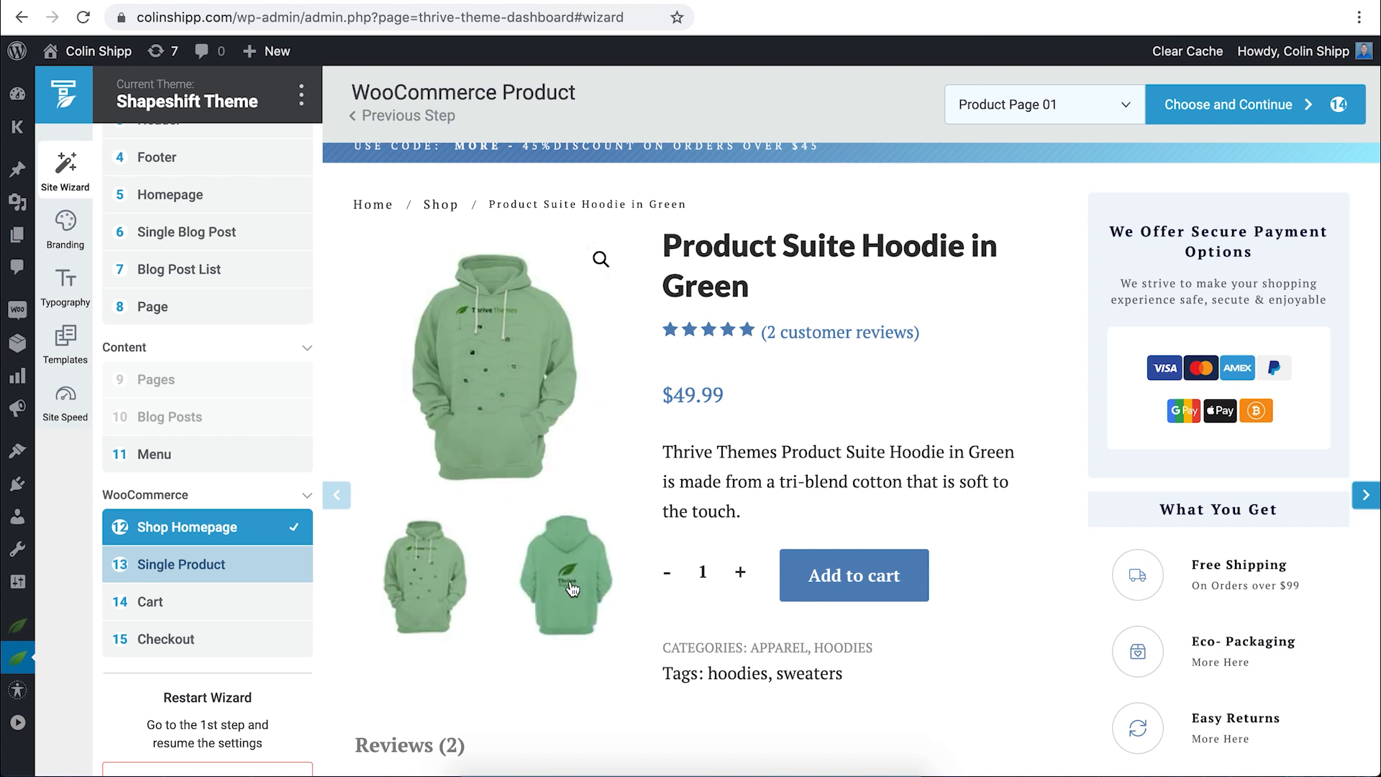
scroll(869, 607, "down", 1)
scroll(957, 535, "up", 1)
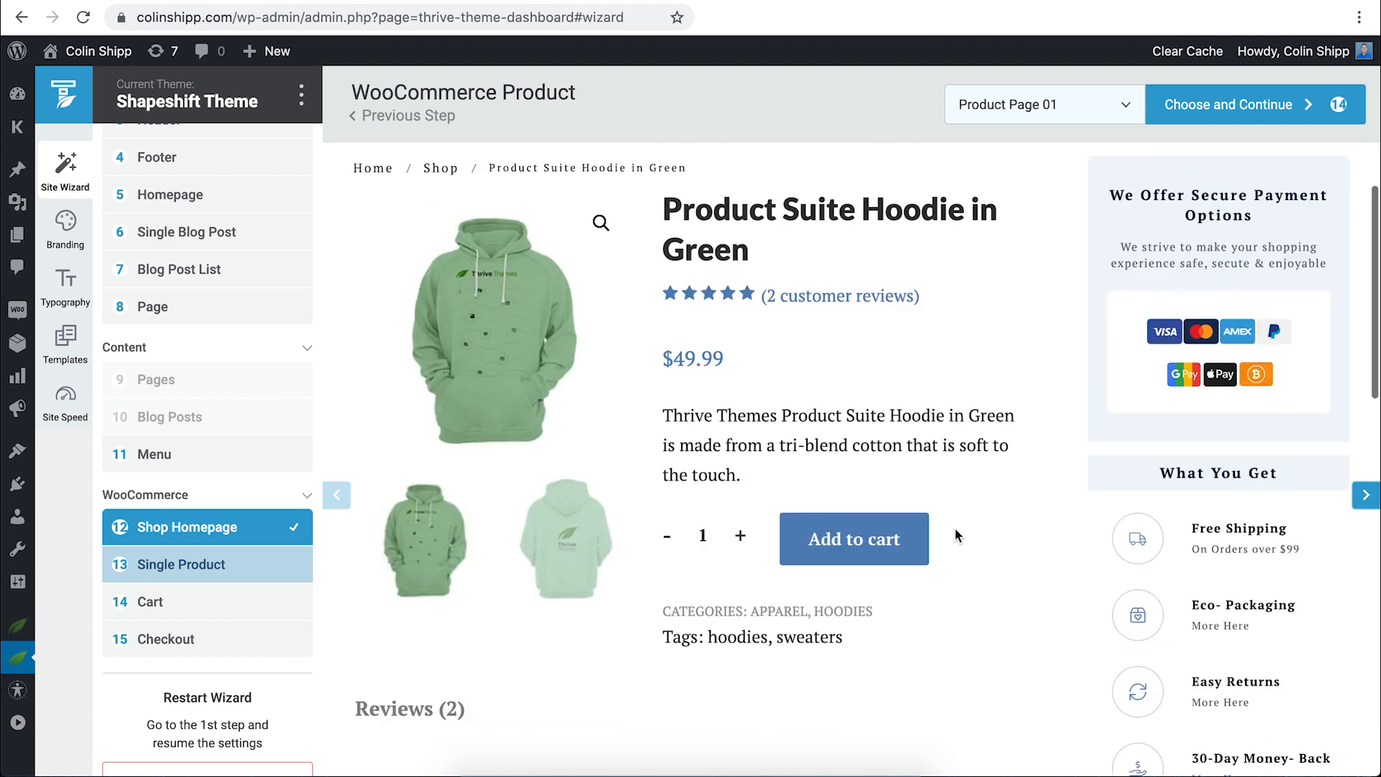
scroll(957, 535, "up", 1)
left_click(1070, 105)
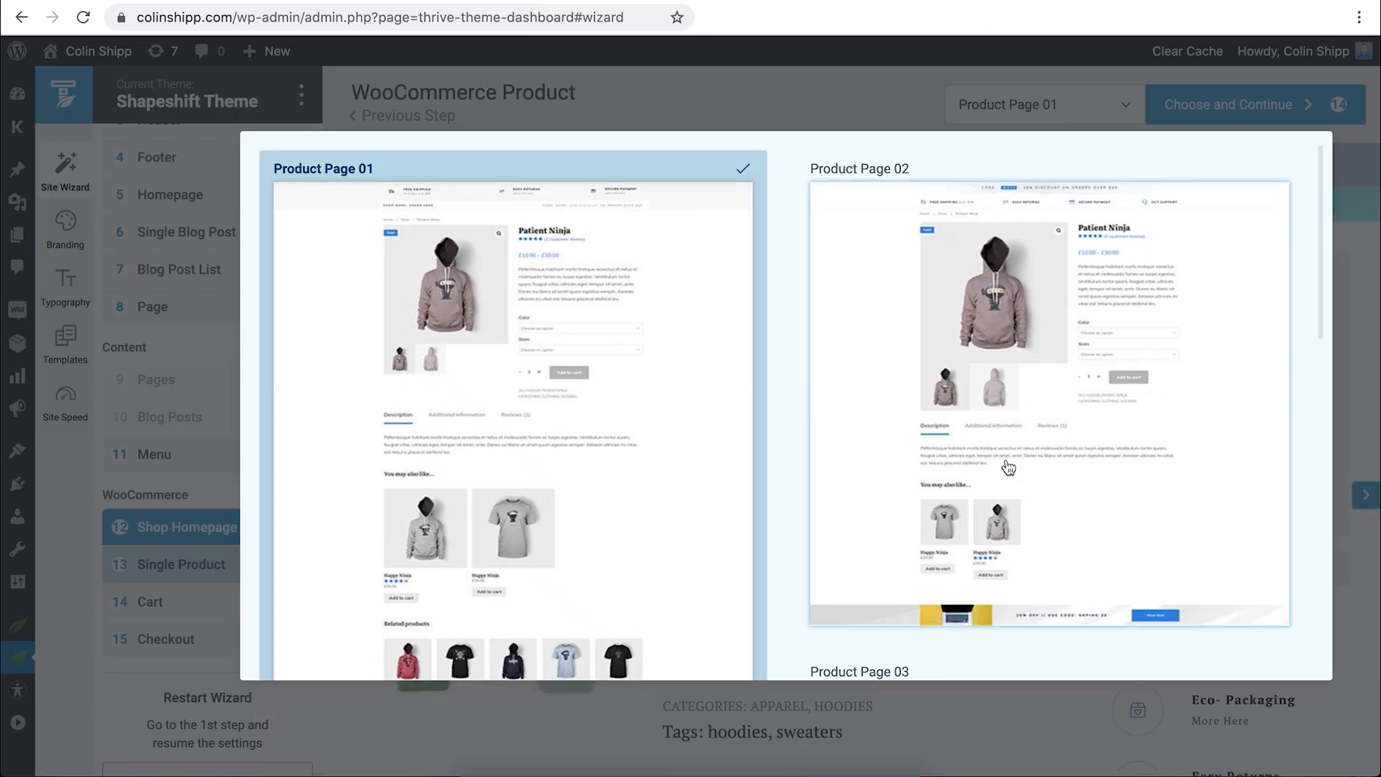
scroll(1005, 460, "down", 6)
left_click(1006, 459)
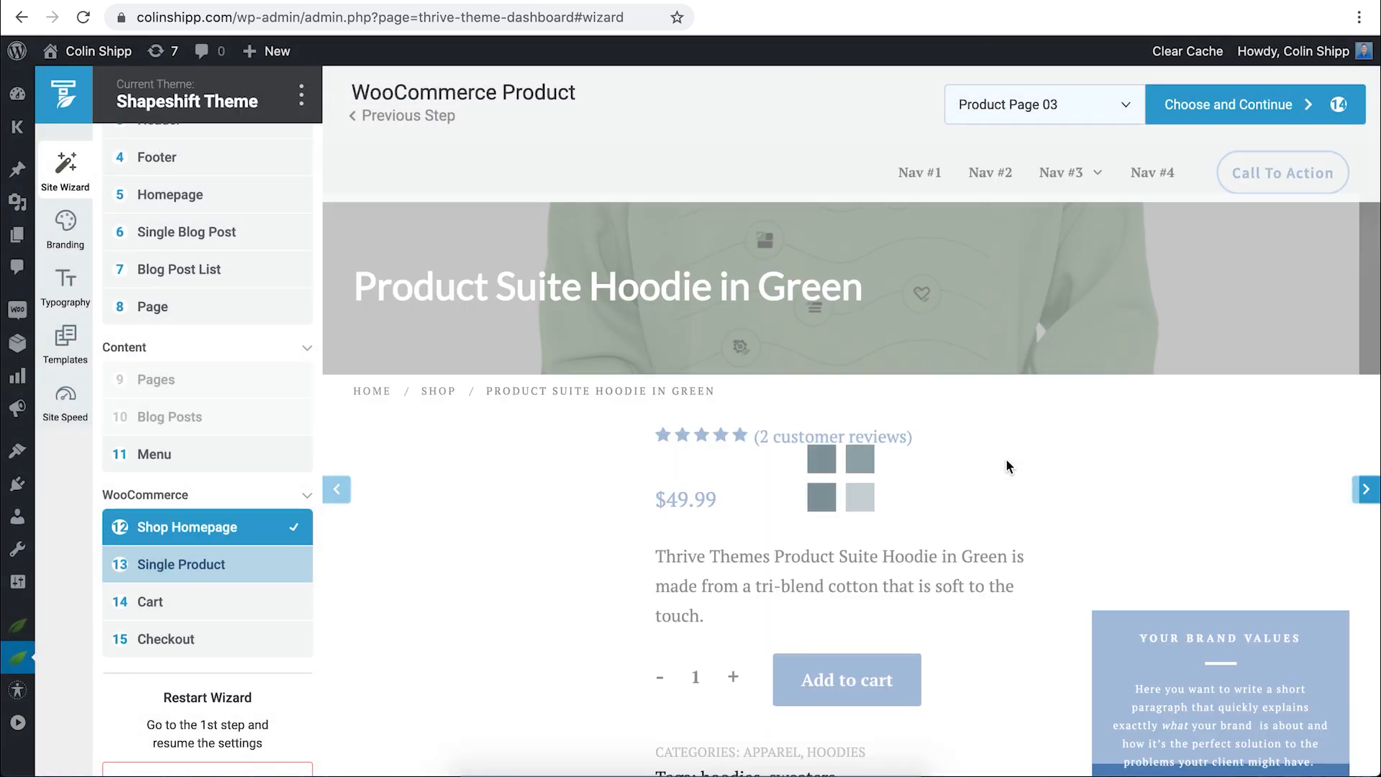
scroll(761, 647, "down", 2)
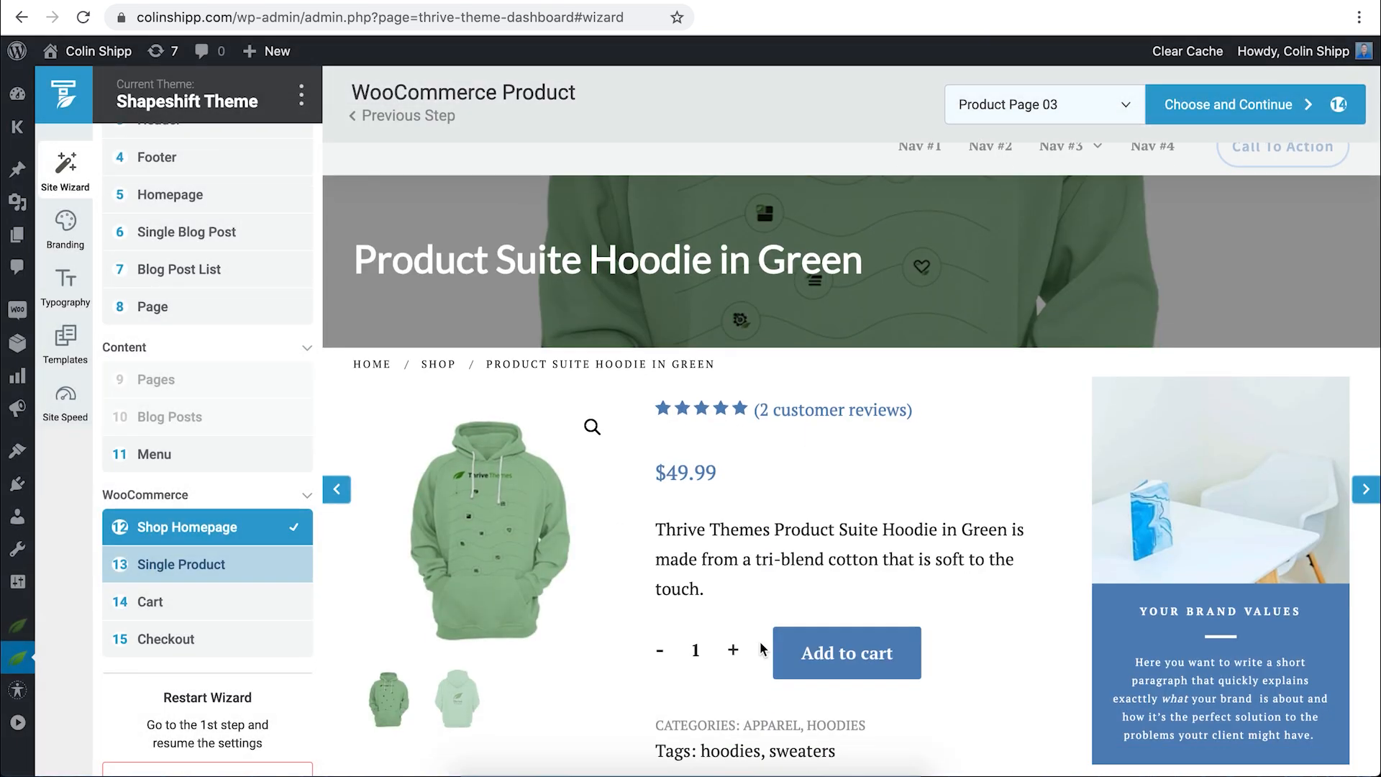
scroll(769, 636, "down", 5)
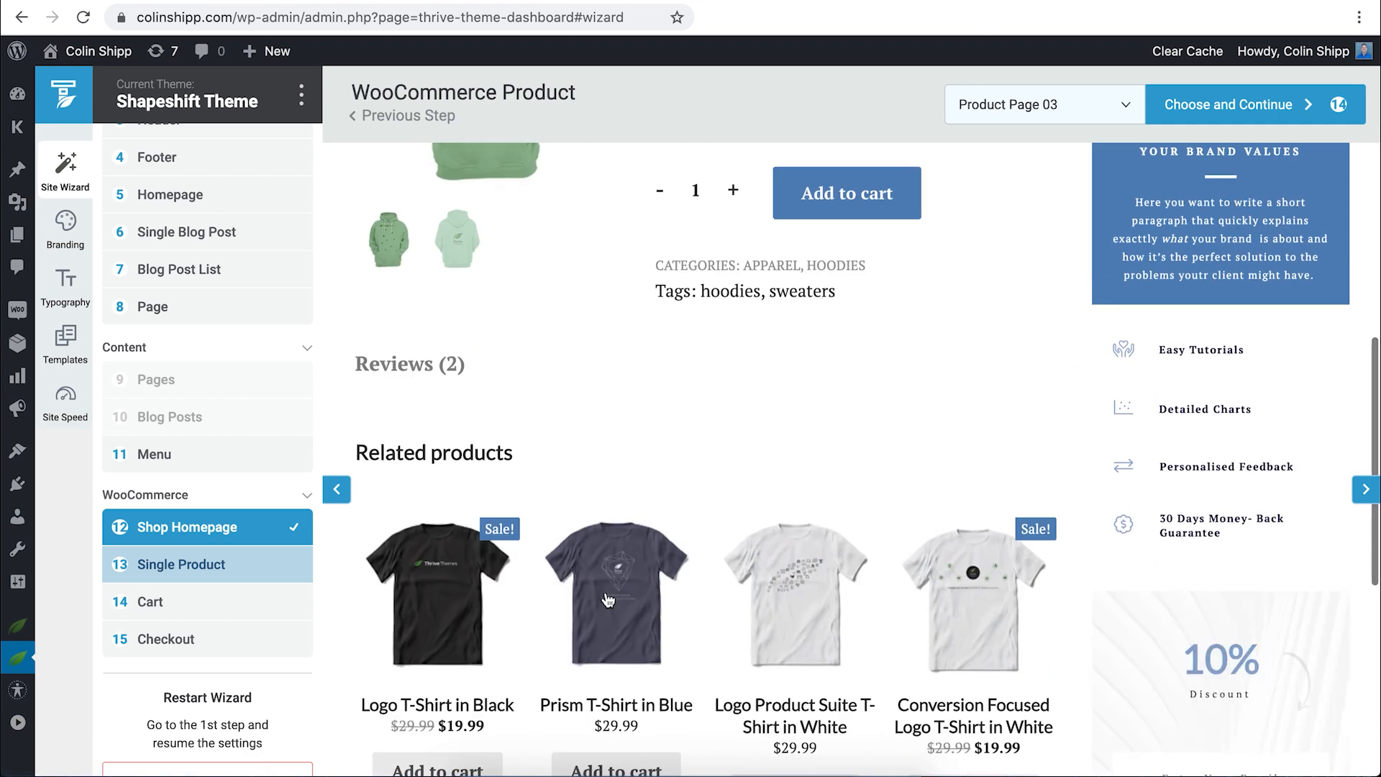
scroll(618, 602, "down", 4)
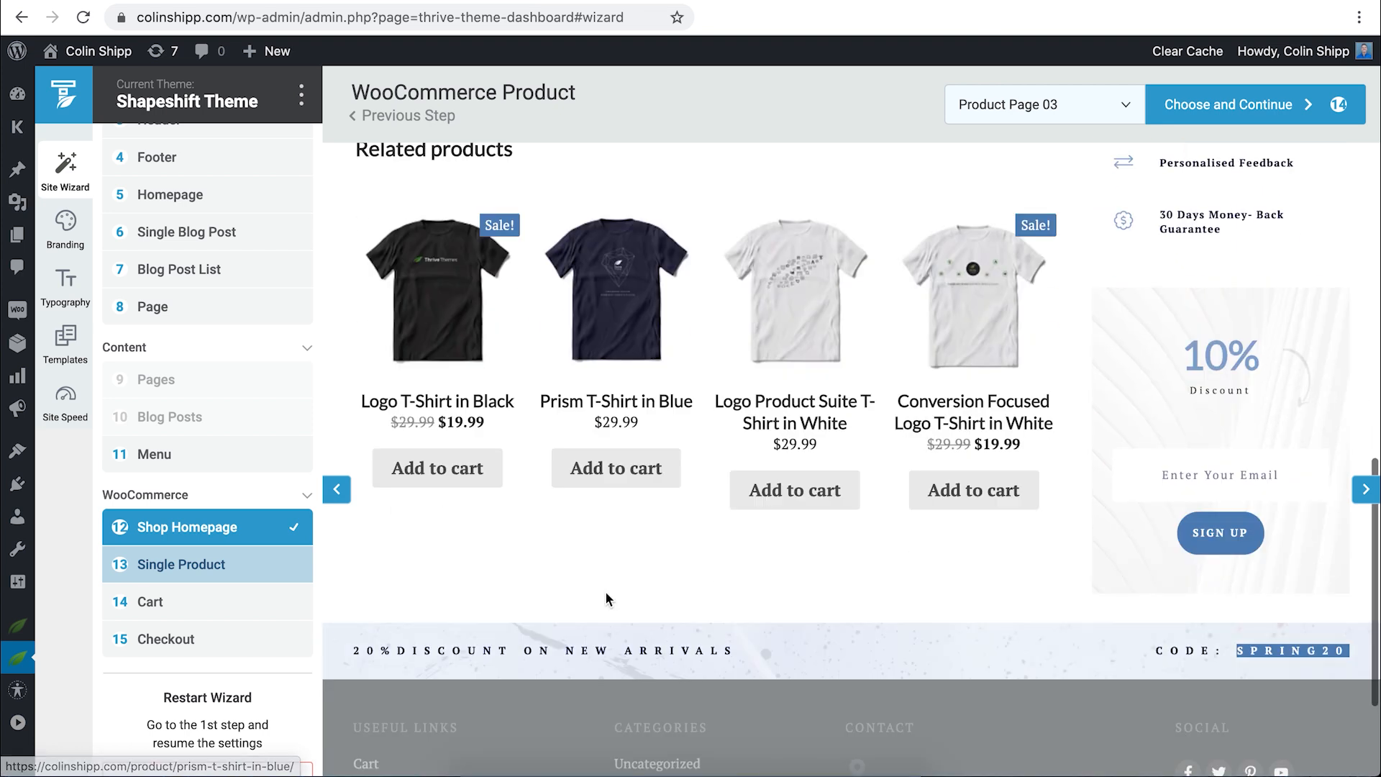
scroll(617, 447, "down", 3)
scroll(616, 447, "up", 6)
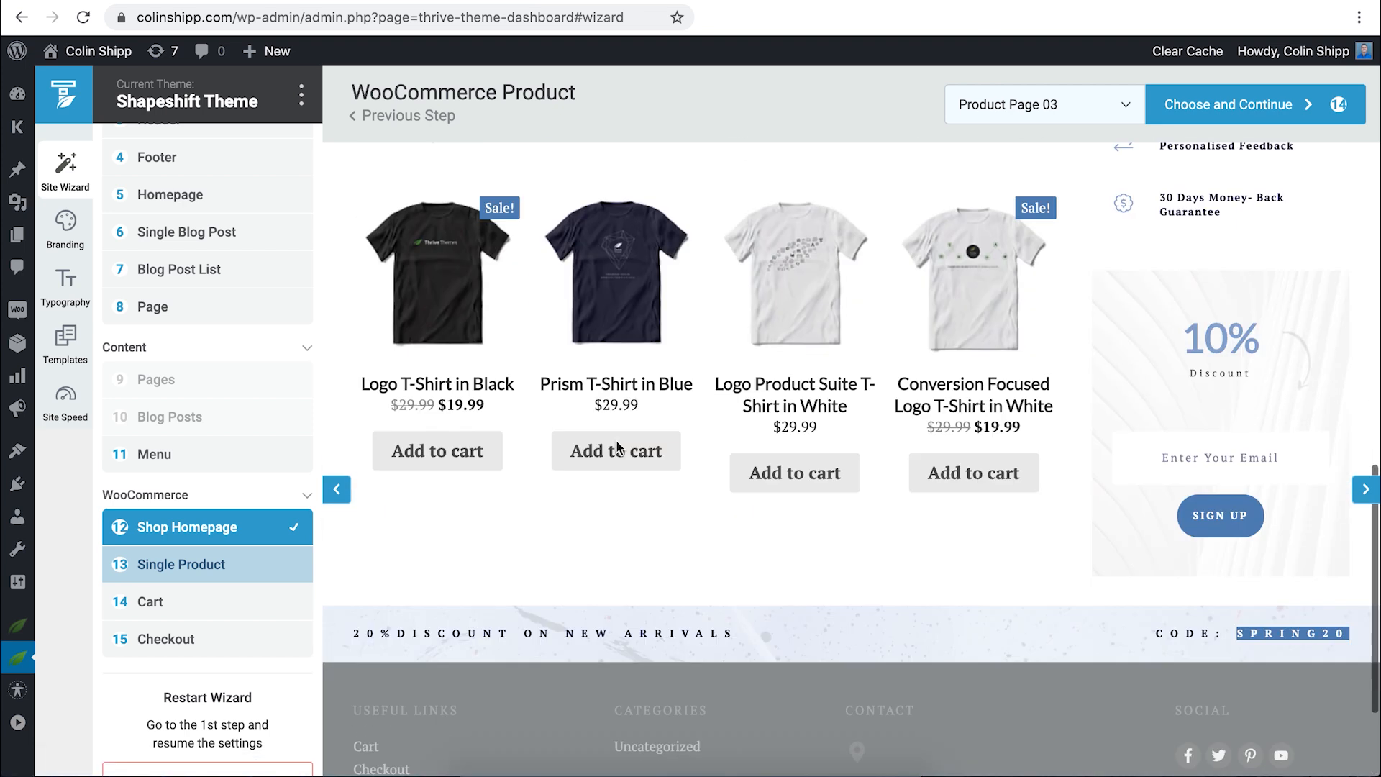
Switch back to the Product Page 01 template, choose it for single products and continue to the Cart step.
left_click(1014, 108)
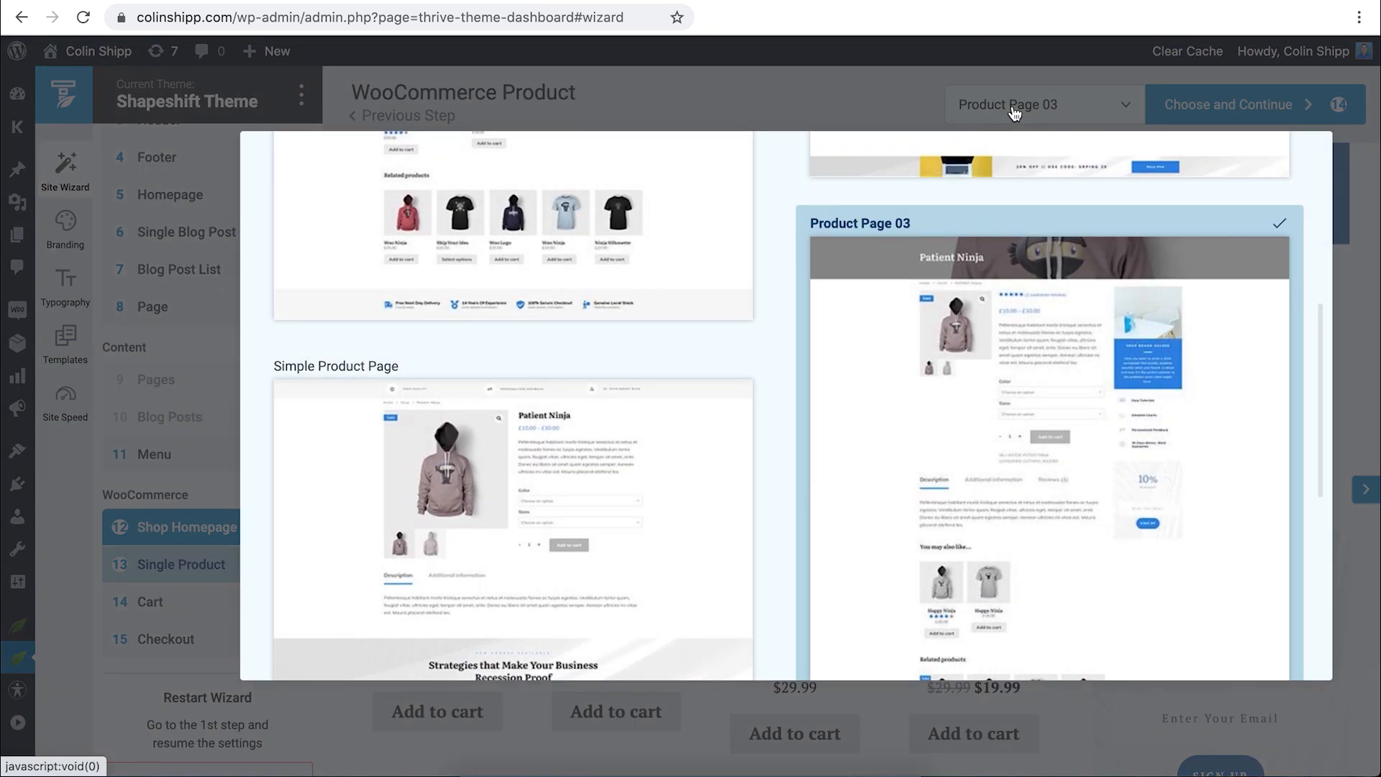
scroll(710, 446, "up", 6)
left_click(713, 435)
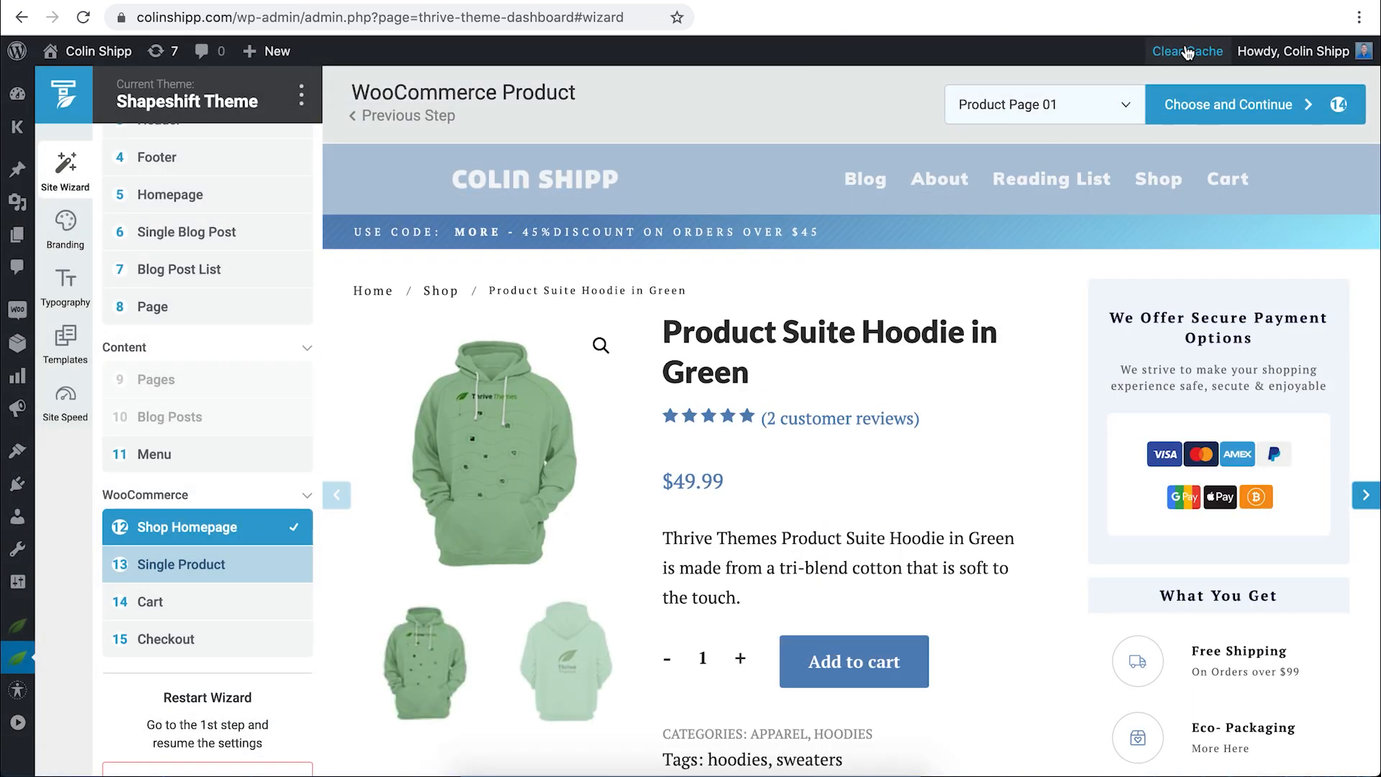
left_click(1215, 105)
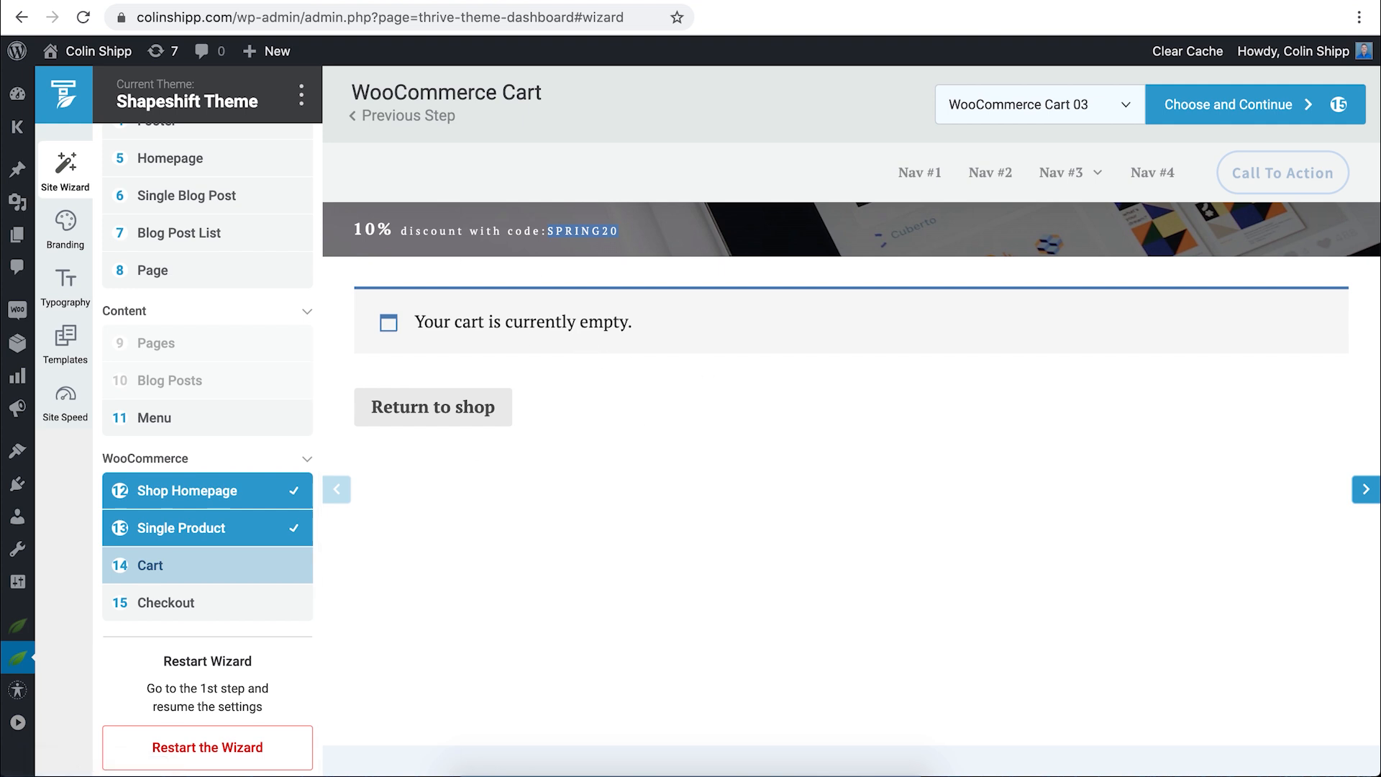
Switch the cart template to WooCommerce Cart 02, review its layout, choose it and continue to the Checkout step.
left_click(1124, 97)
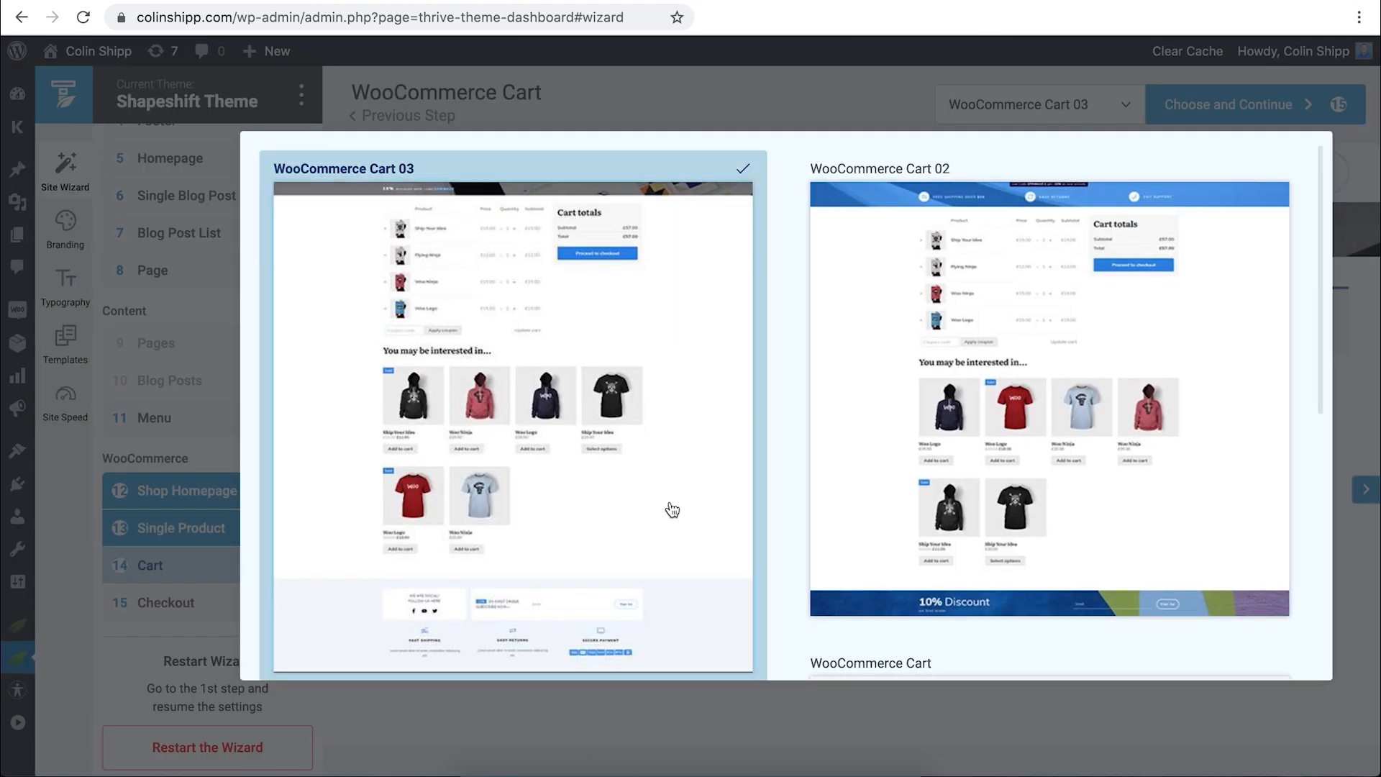
scroll(844, 434, "down", 2)
left_click(943, 421)
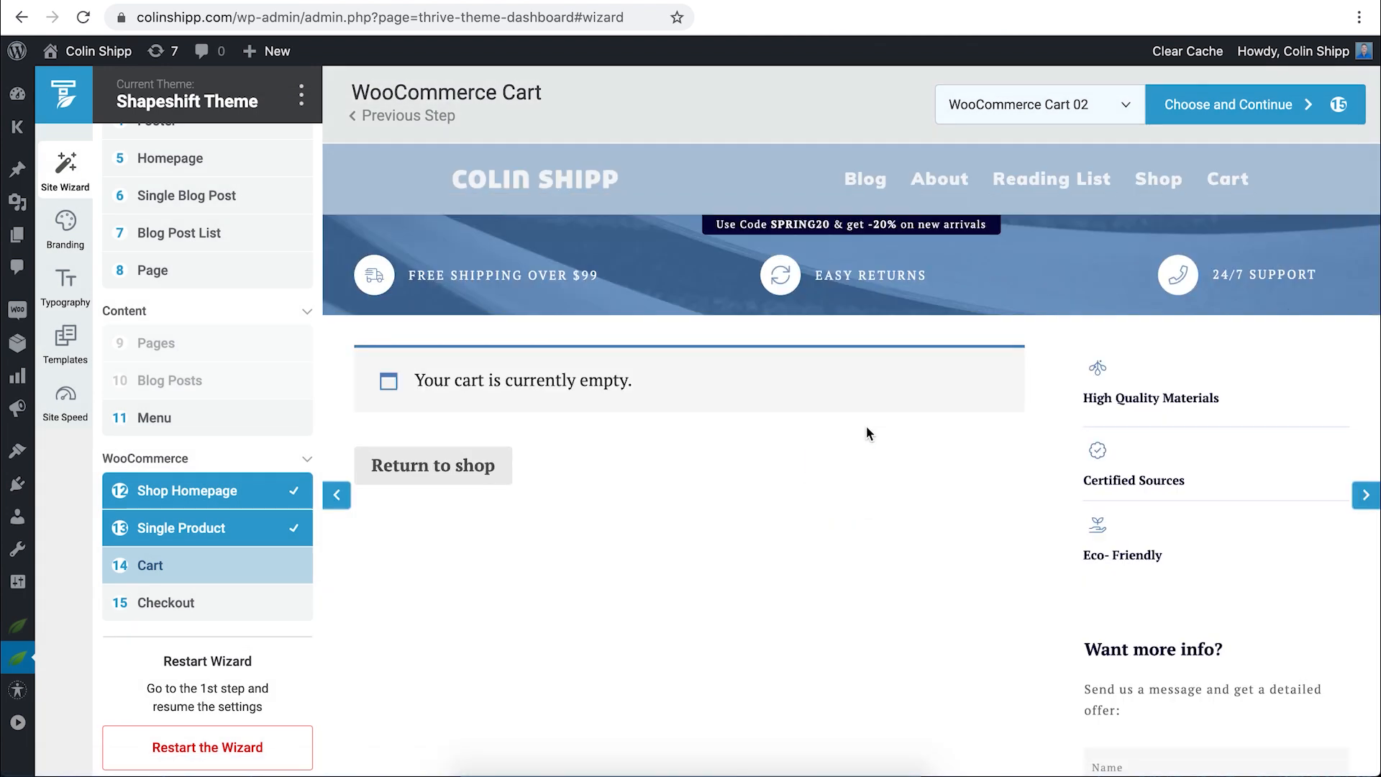
scroll(792, 600, "down", 3)
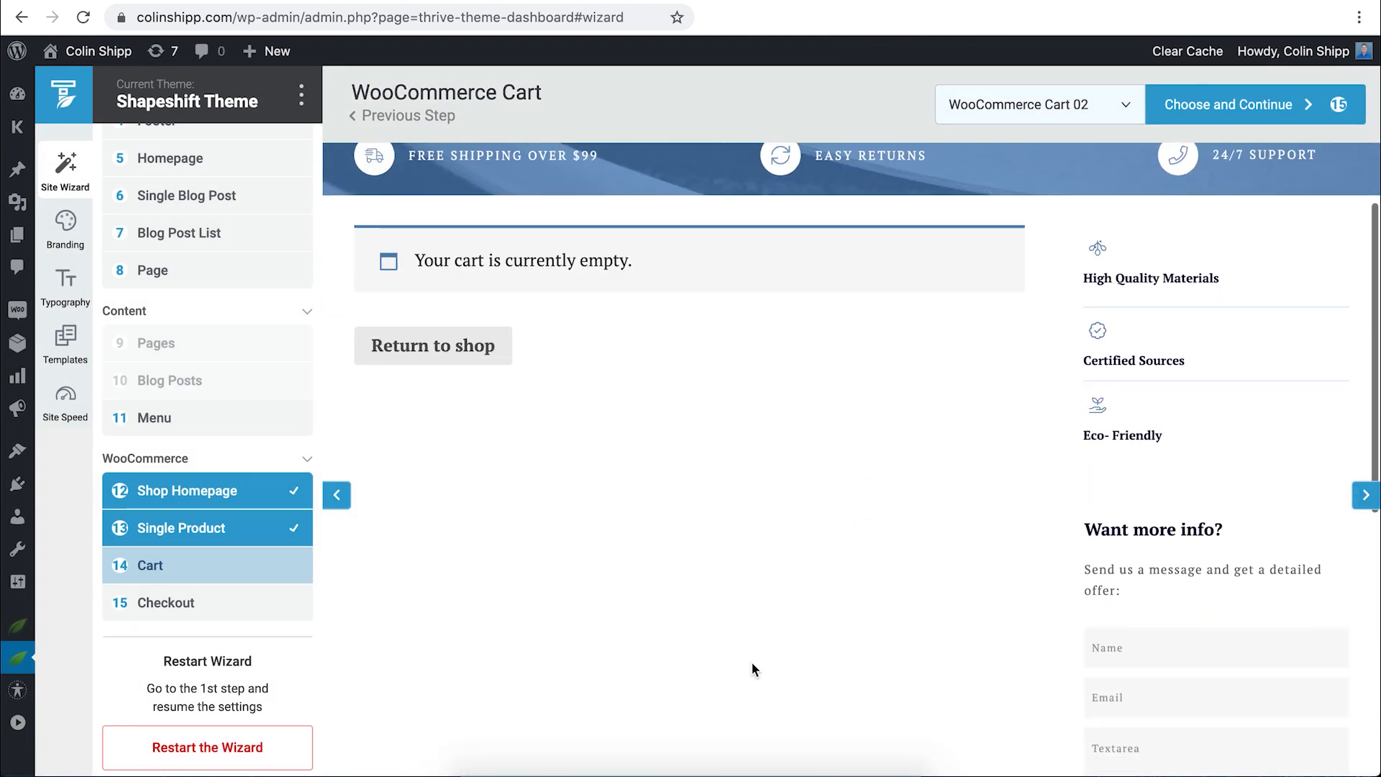
scroll(751, 661, "down", 2)
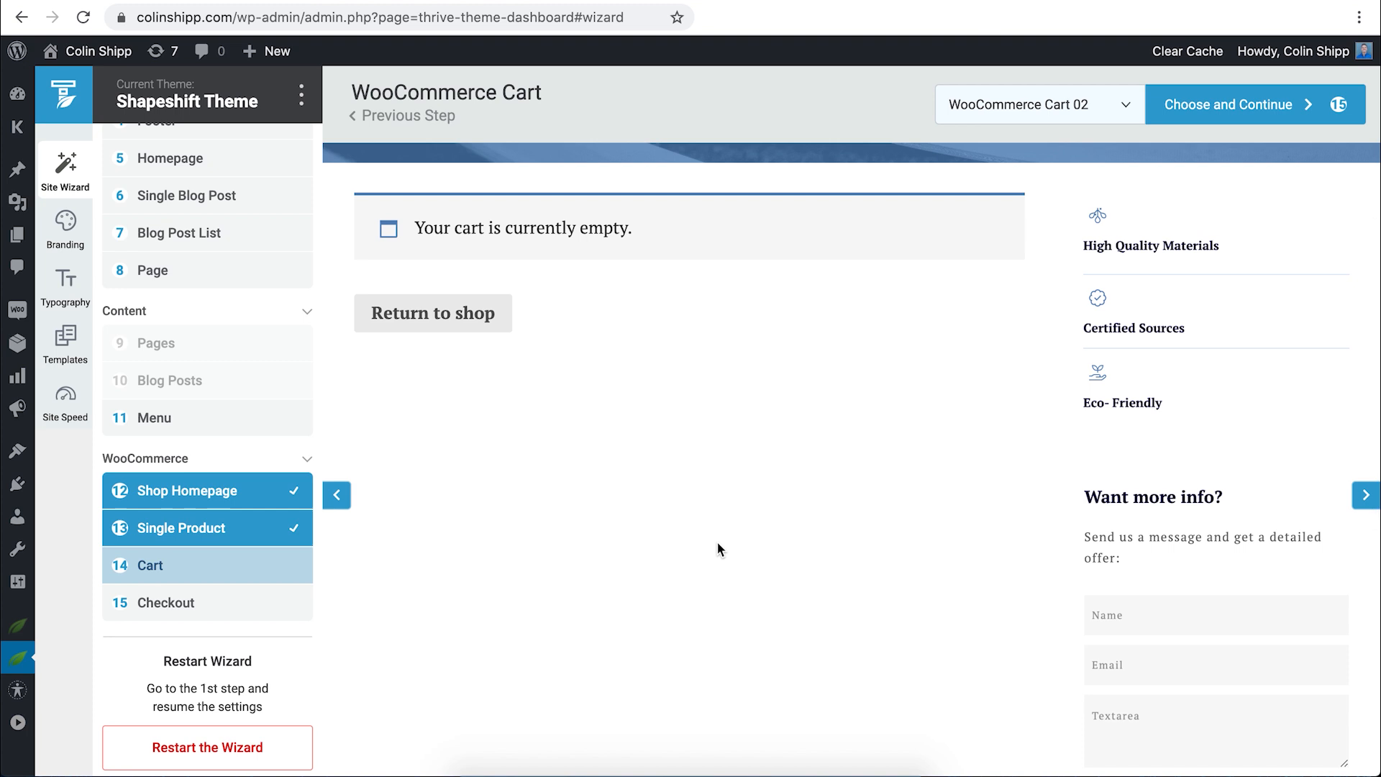
scroll(717, 541, "down", 3)
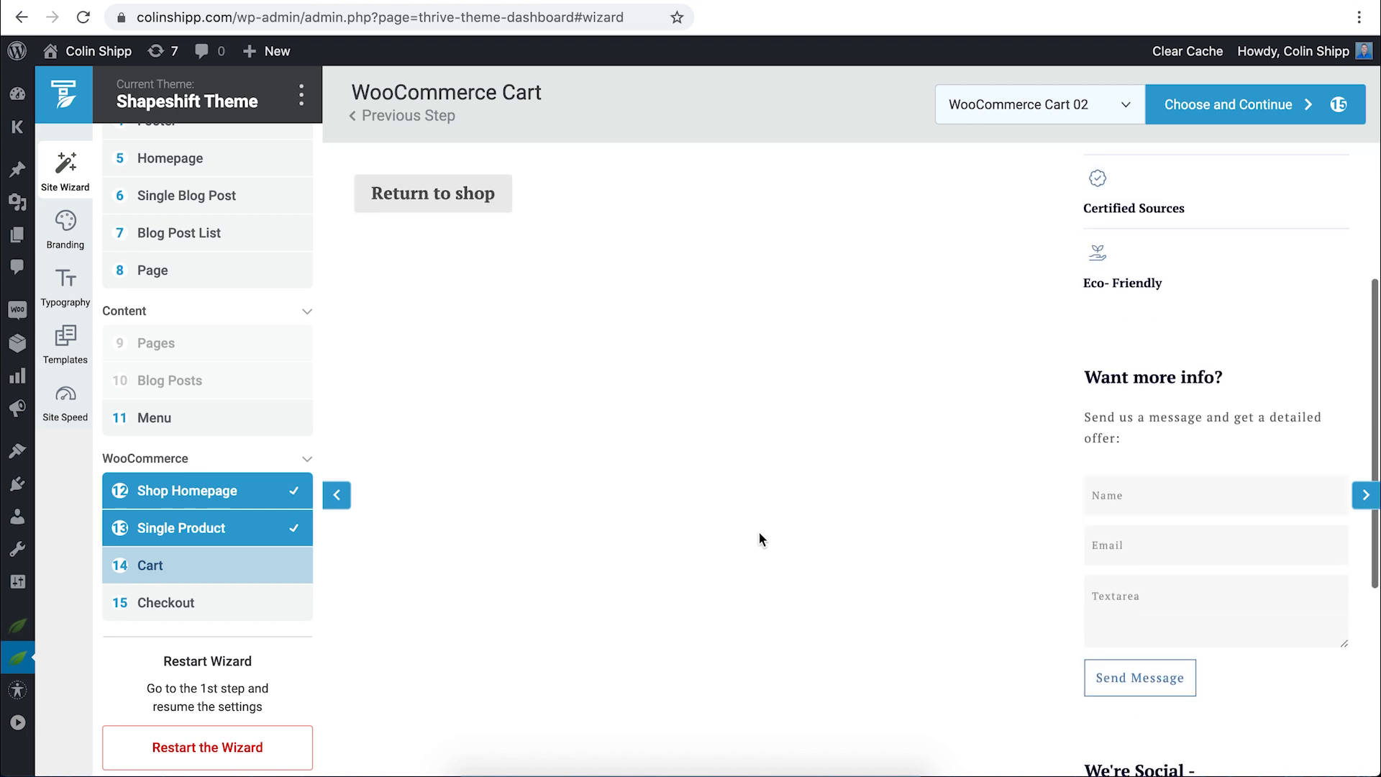
scroll(693, 565, "down", 3)
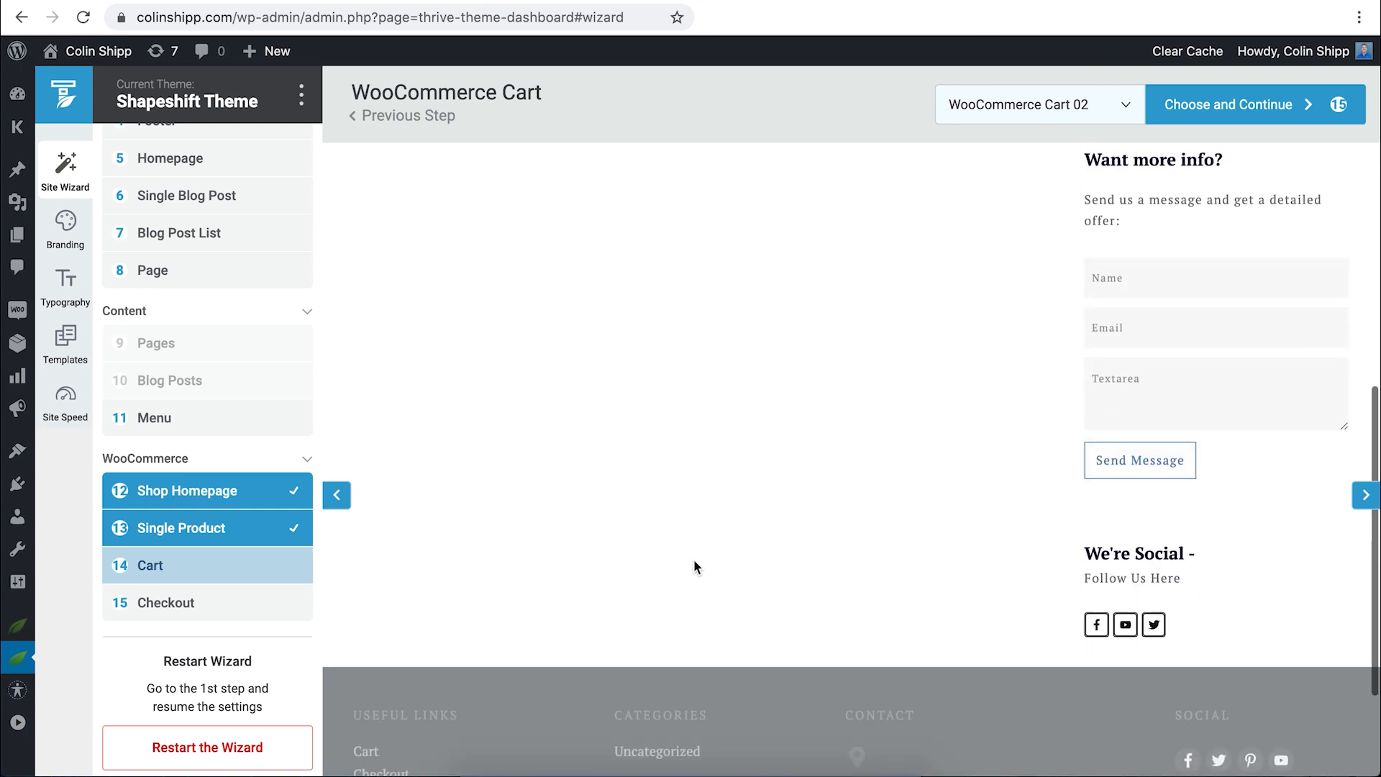
scroll(694, 565, "up", 4)
left_click(1243, 109)
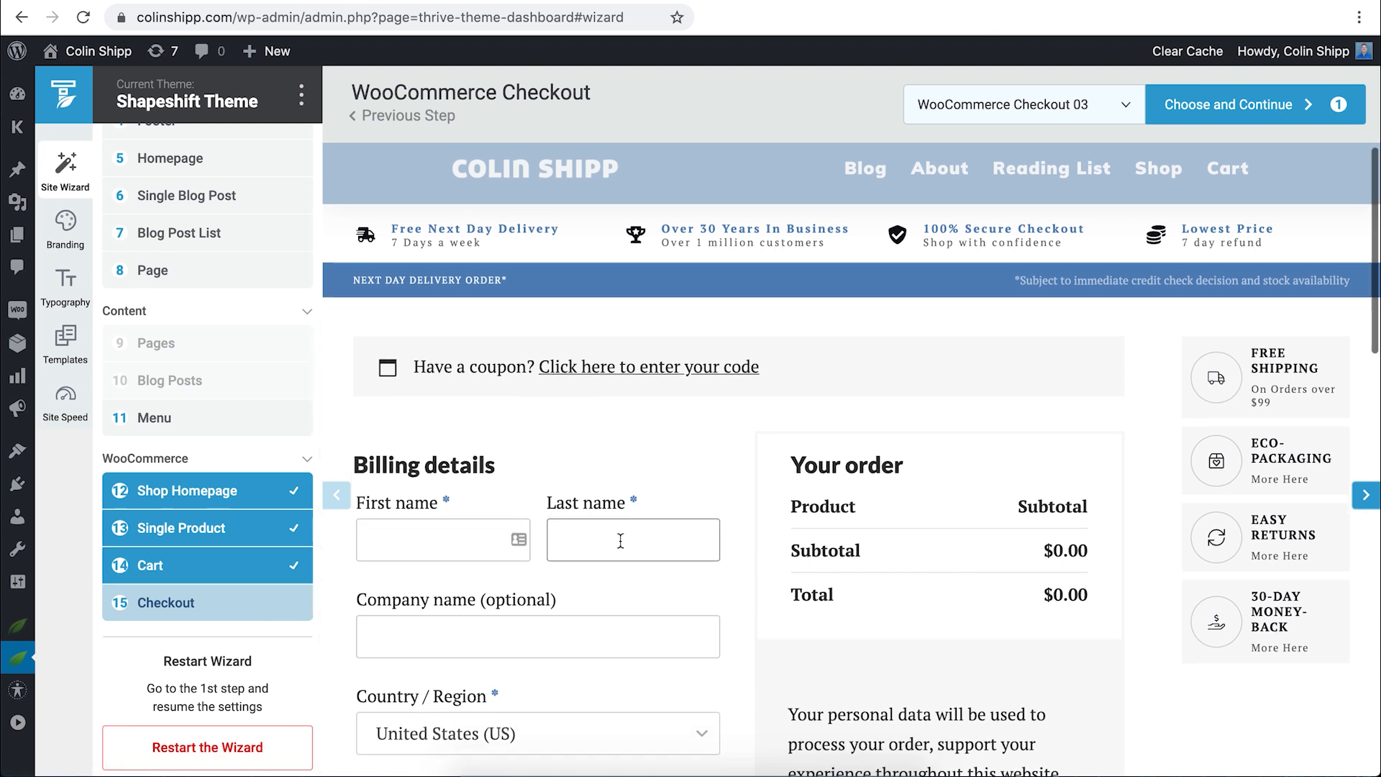
Review the checkout template options and choose WooCommerce Checkout 03 for the checkout page.
scroll(623, 539, "down", 2)
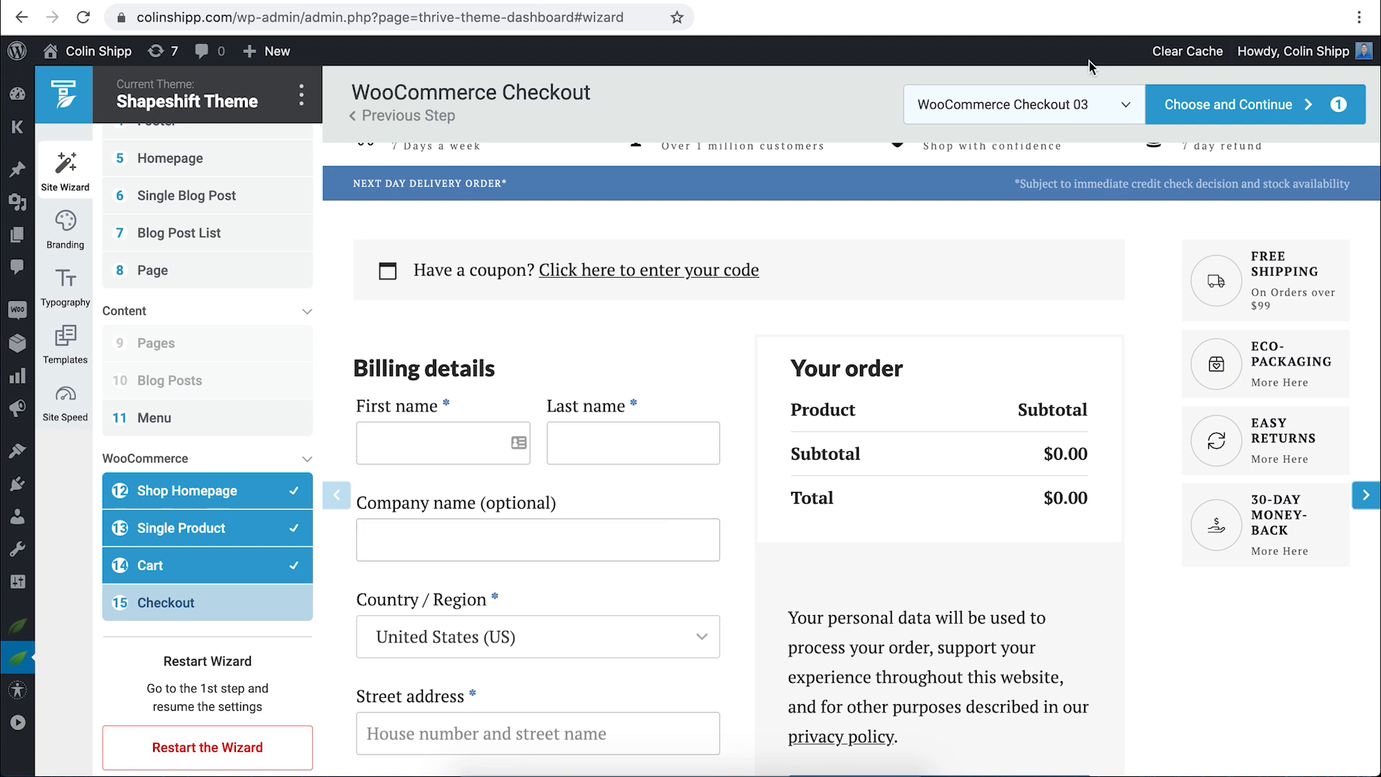
left_click(1077, 110)
scroll(919, 358, "down", 4)
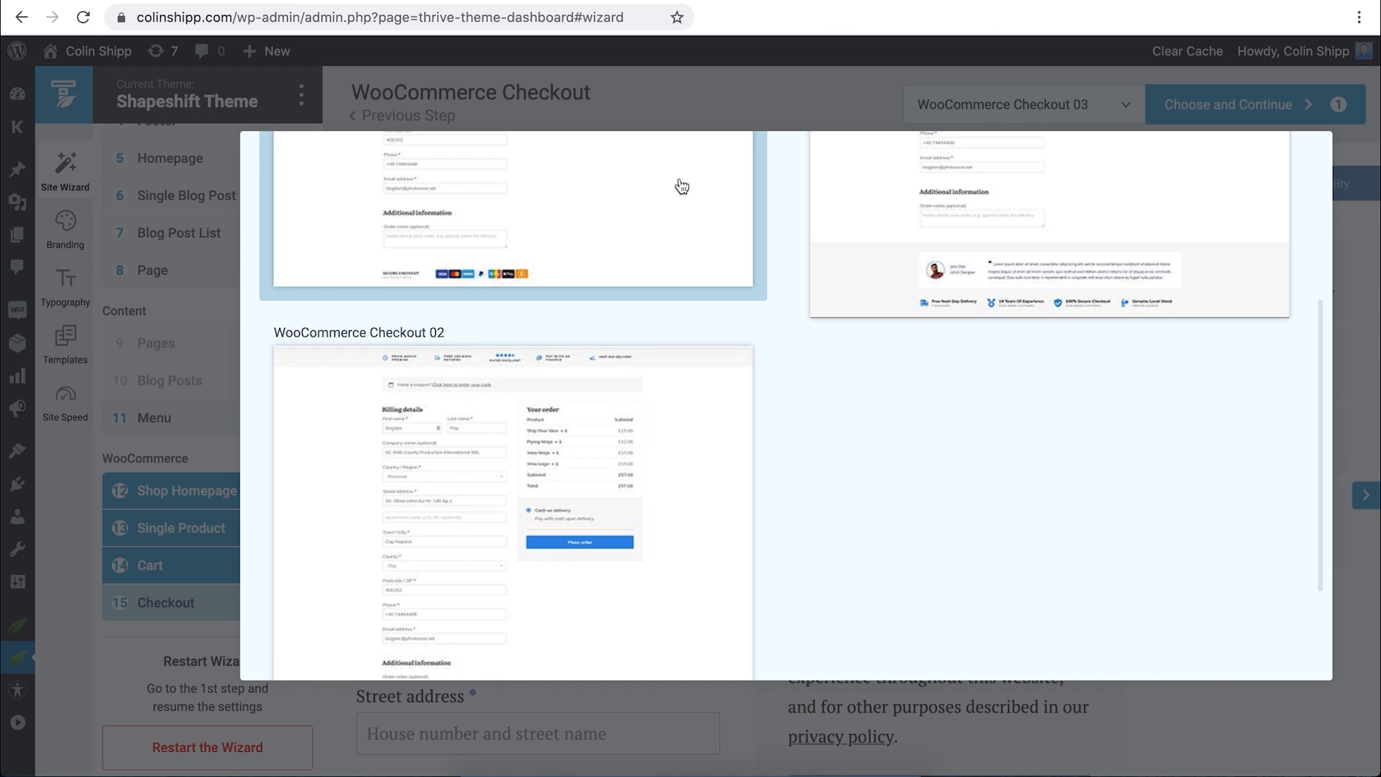
left_click(845, 66)
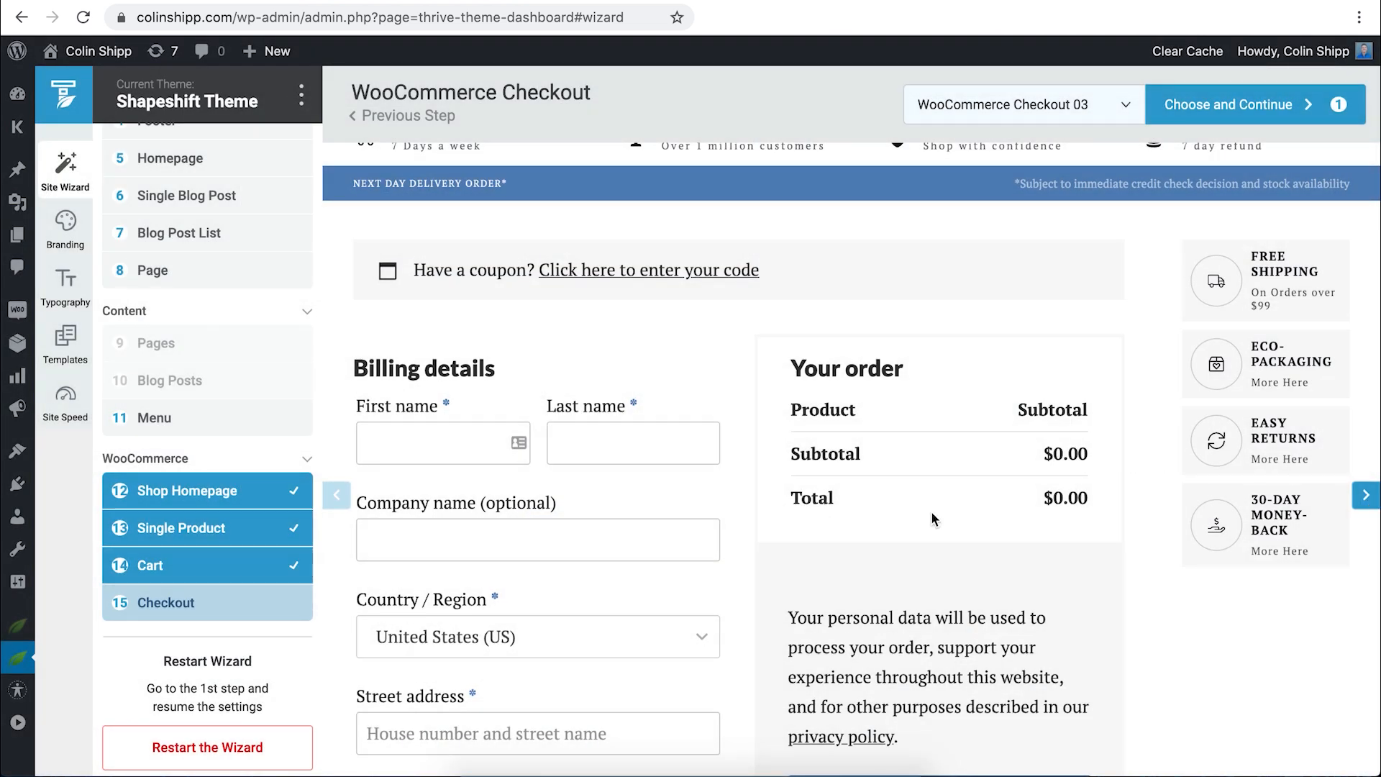
scroll(931, 511, "down", 9)
scroll(930, 511, "up", 10)
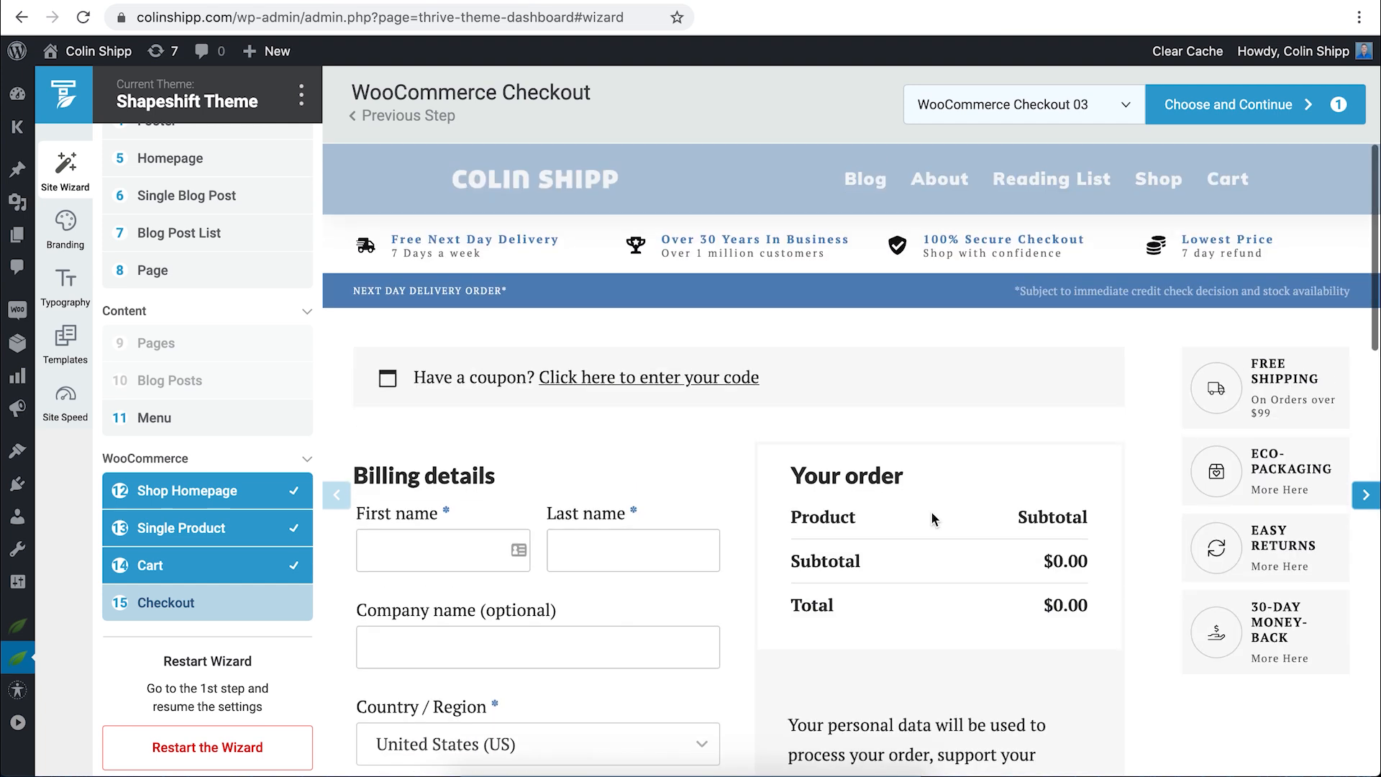
left_click(1223, 105)
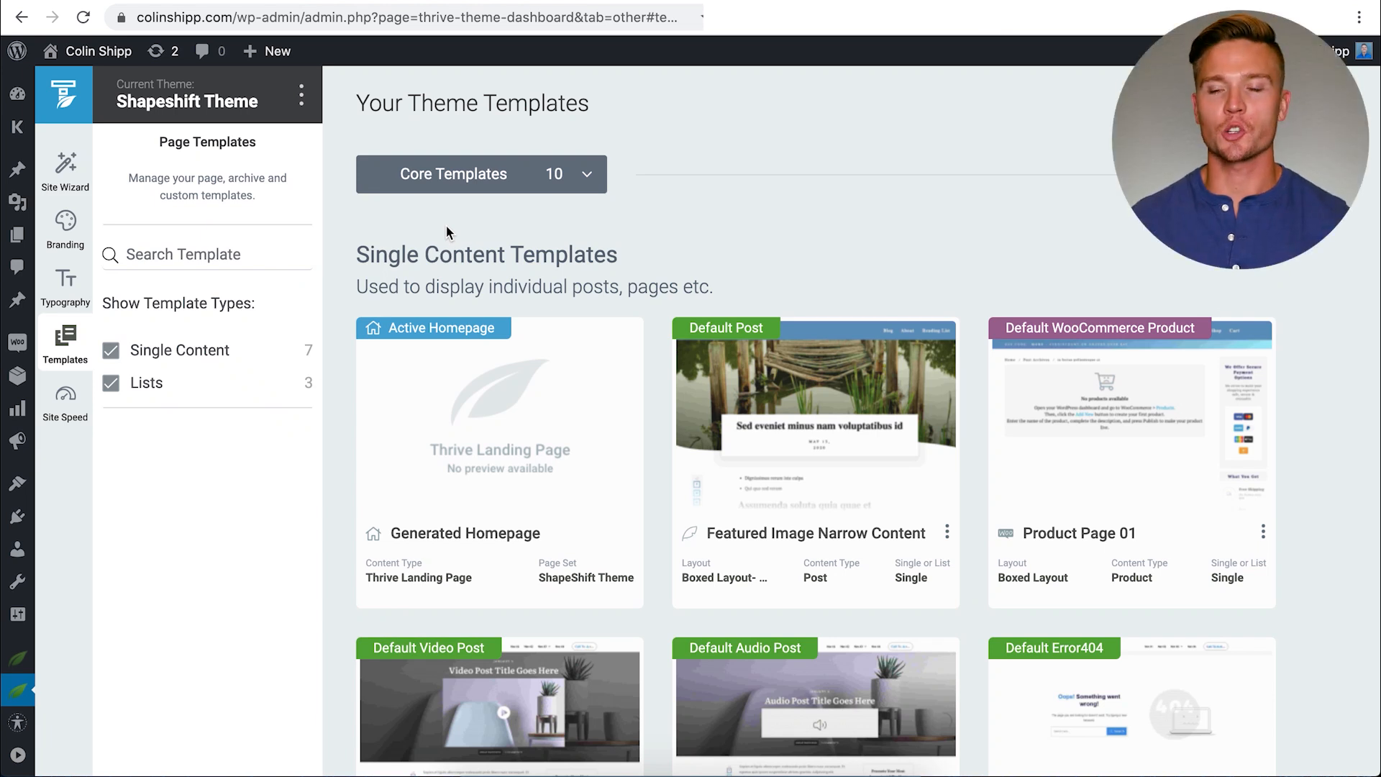
Look through the theme's core templates and filter the template list to the WooCommerce custom post templates.
scroll(476, 289, "down", 1)
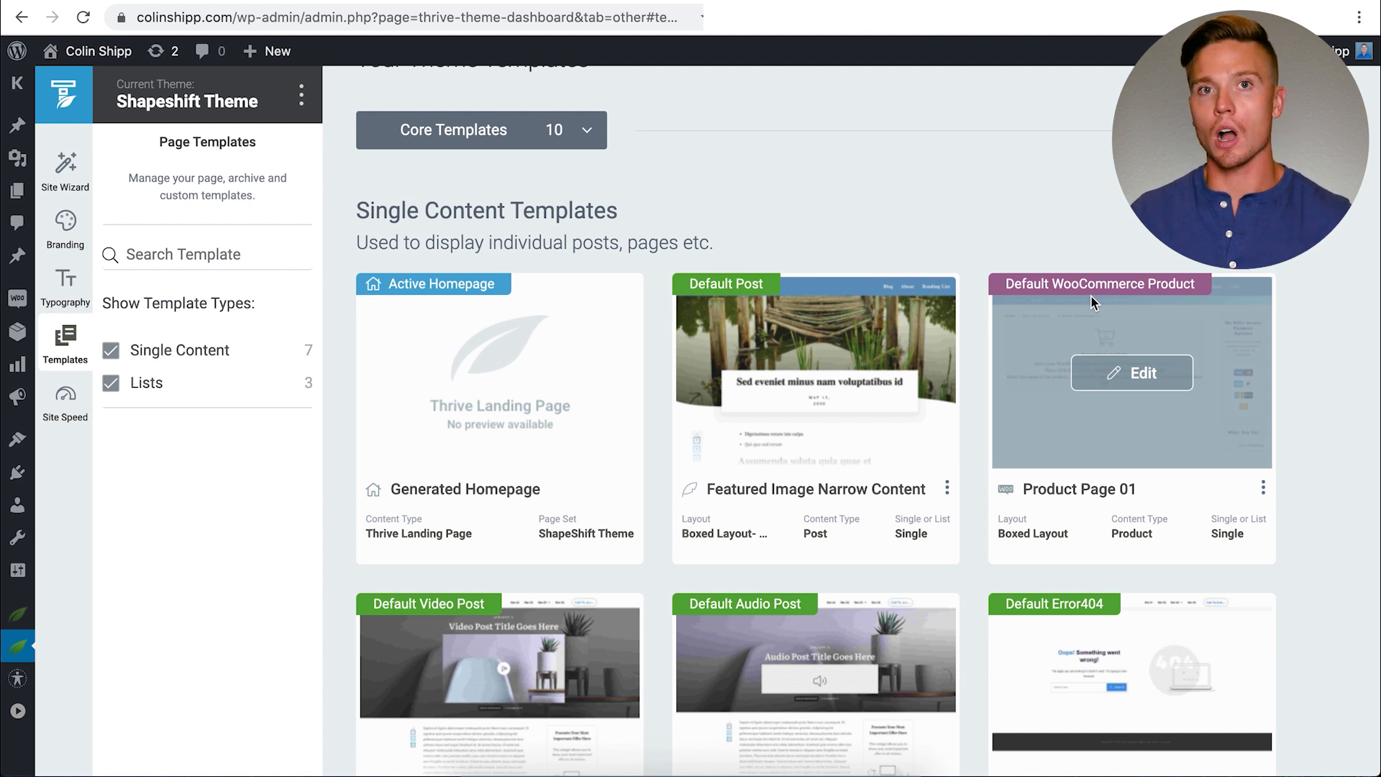
scroll(431, 514, "down", 2)
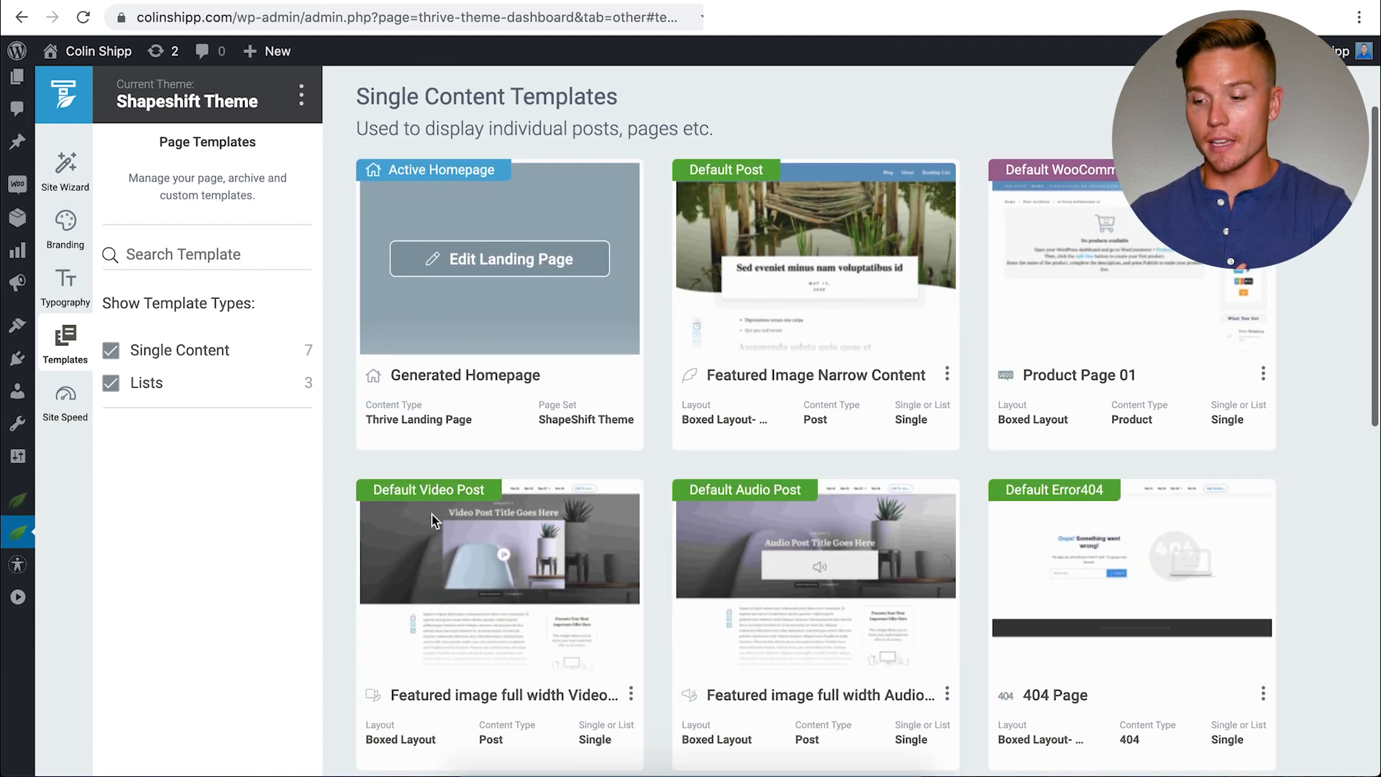
scroll(934, 478, "down", 10)
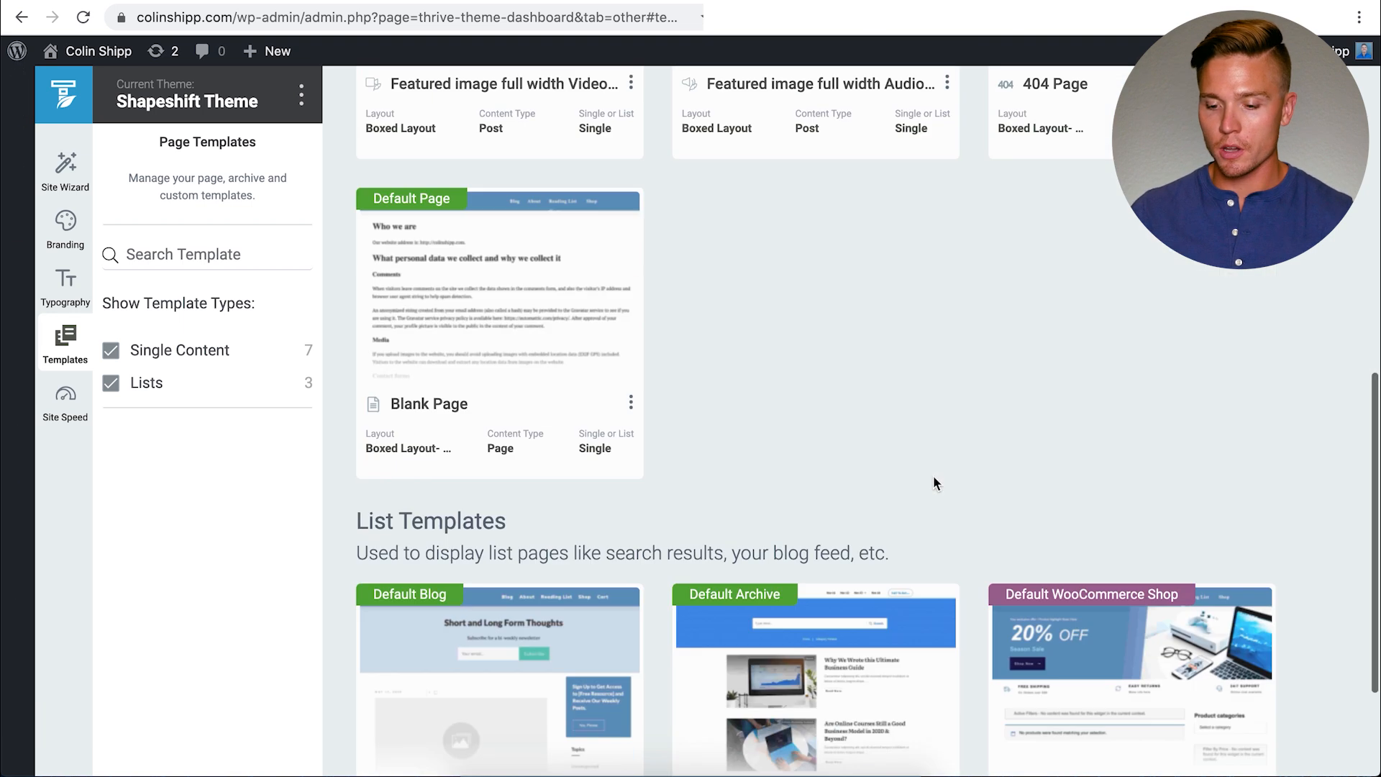
scroll(916, 409, "up", 10)
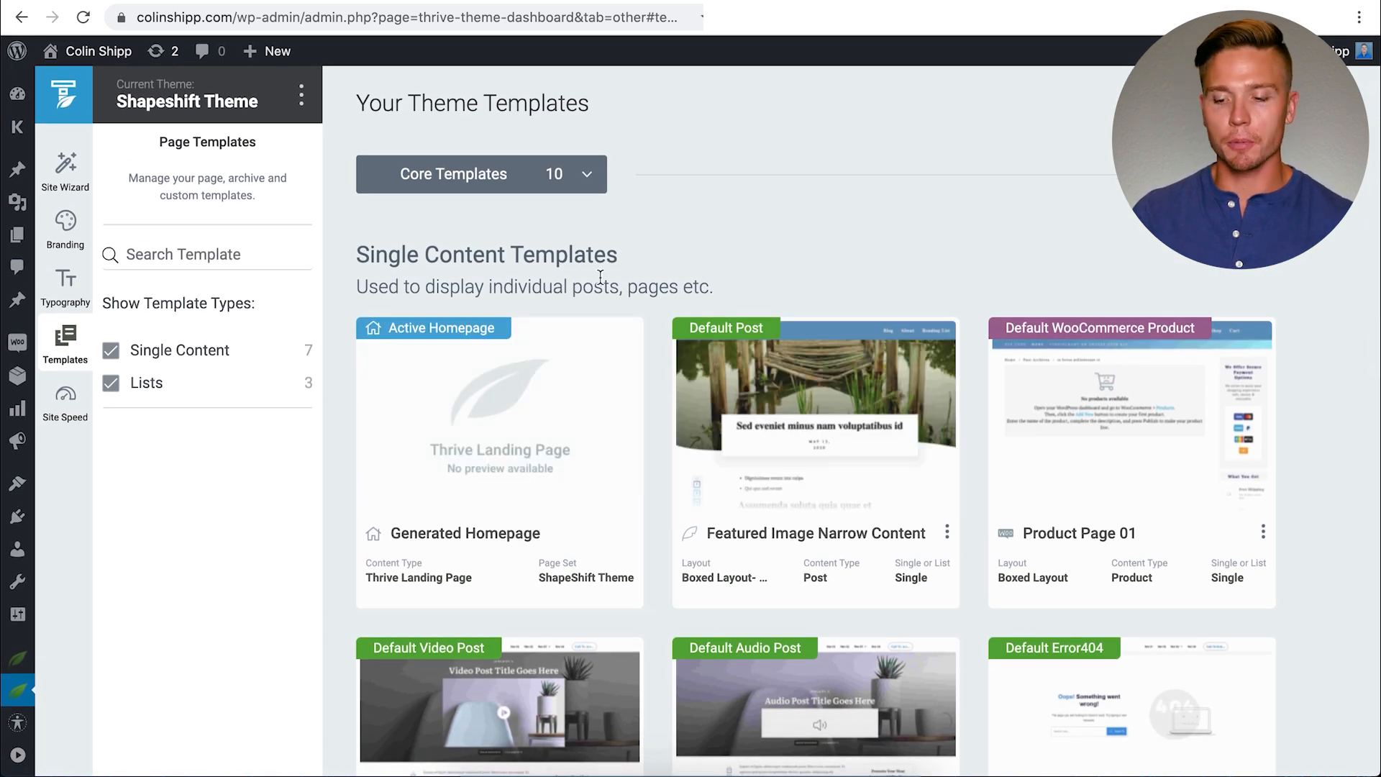
left_click(538, 184)
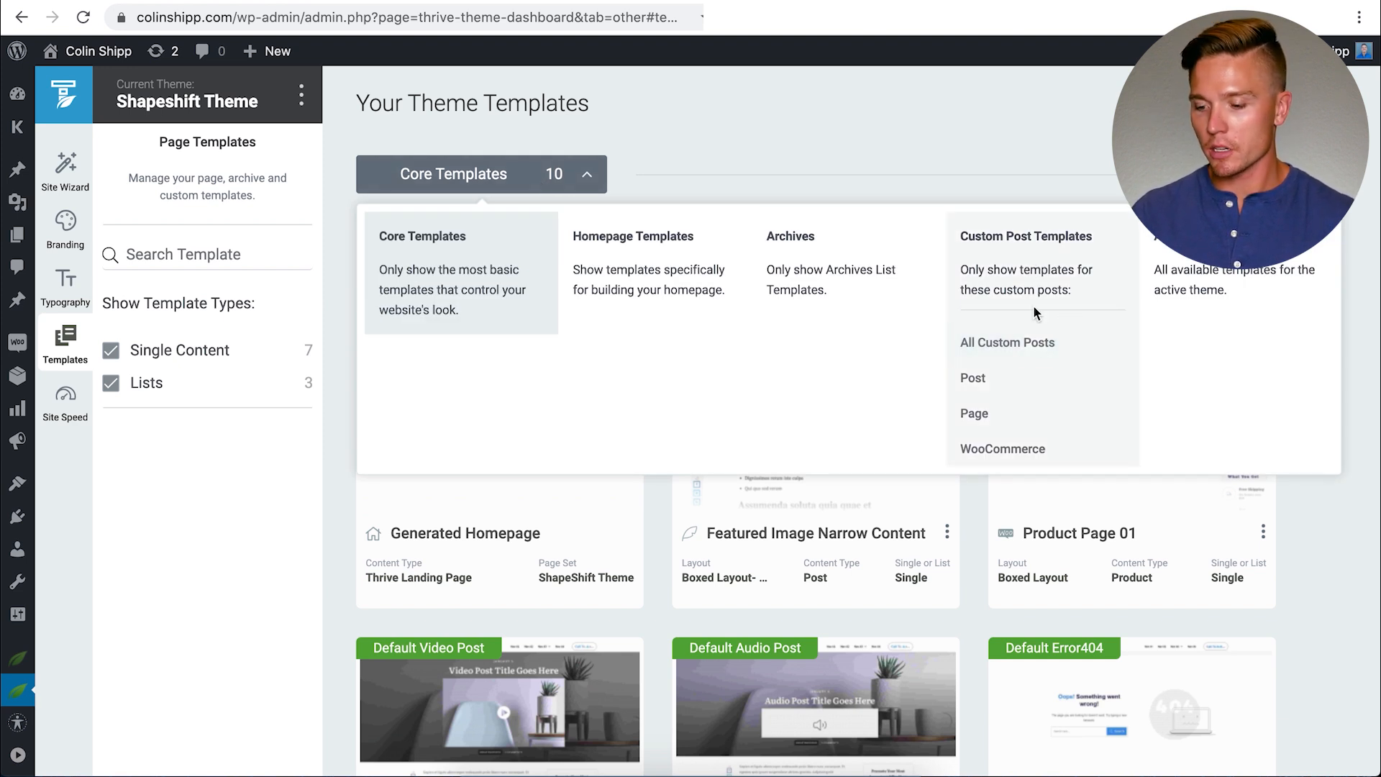
left_click(1013, 452)
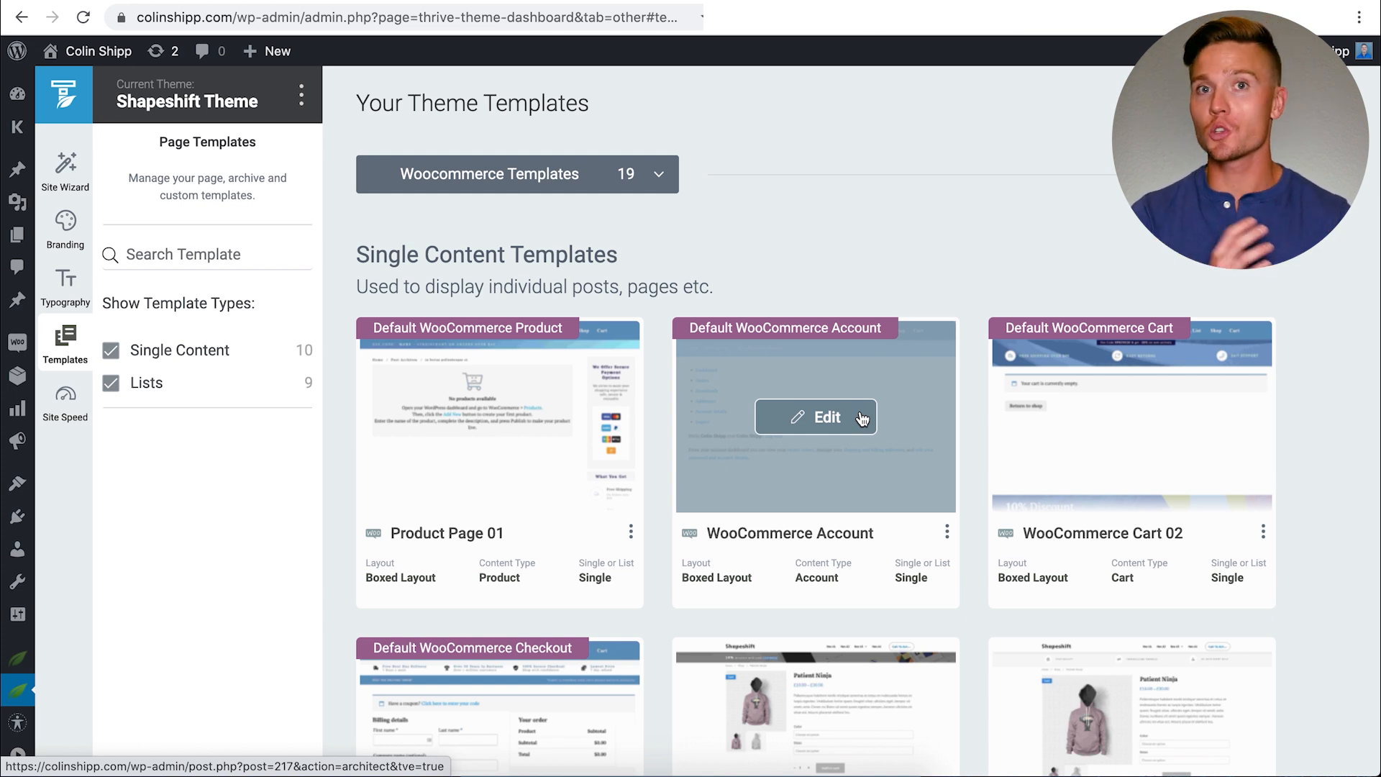
Look through the WooCommerce single content templates and list templates.
scroll(861, 418, "down", 2)
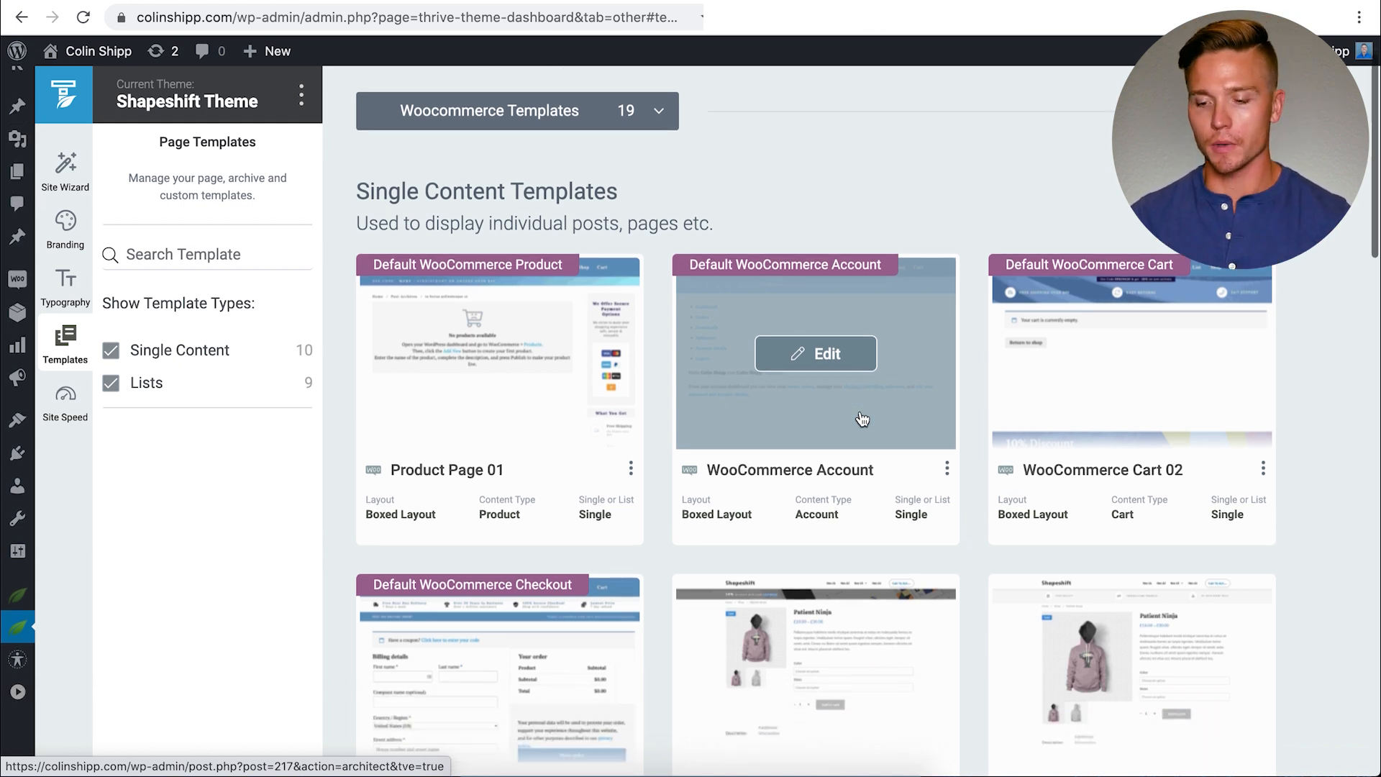
scroll(559, 555, "down", 10)
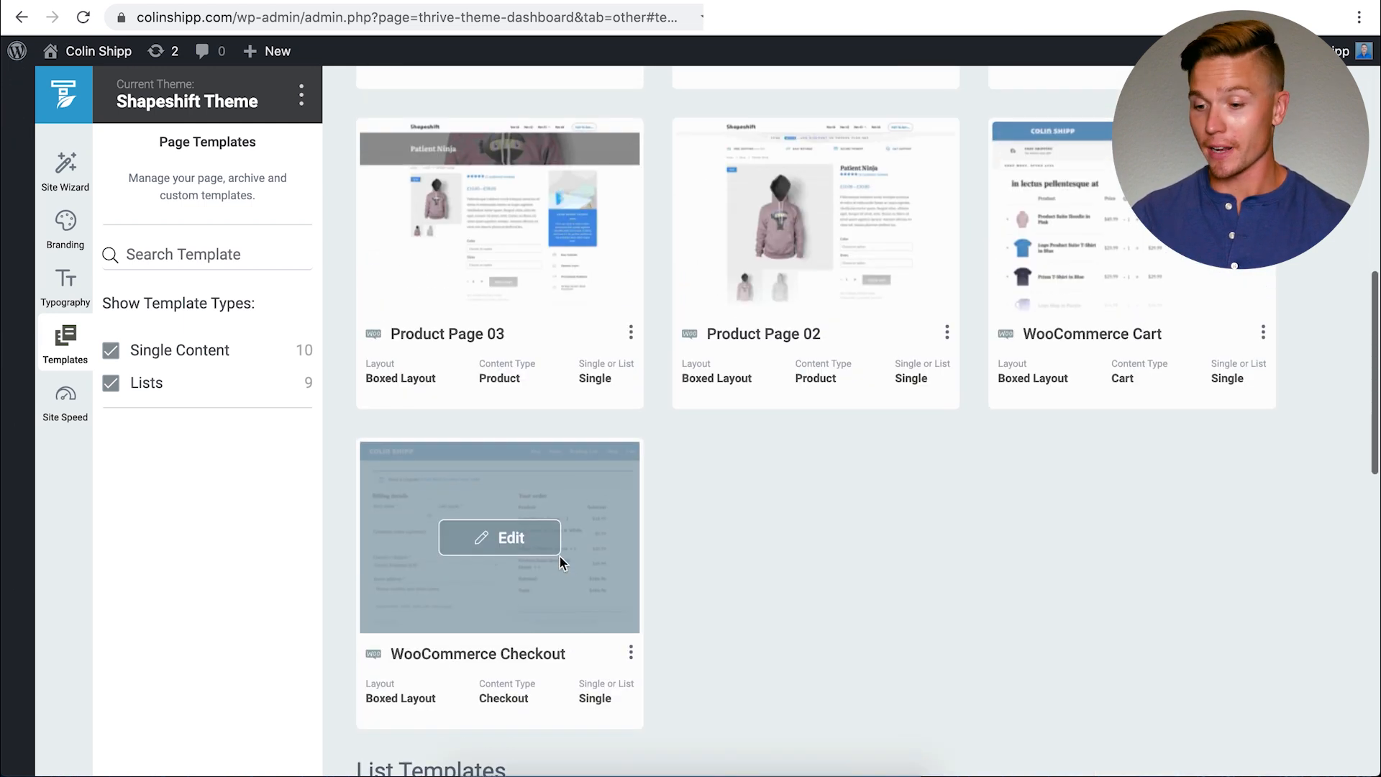
scroll(771, 395, "up", 1)
scroll(771, 395, "down", 10)
scroll(773, 404, "up", 2)
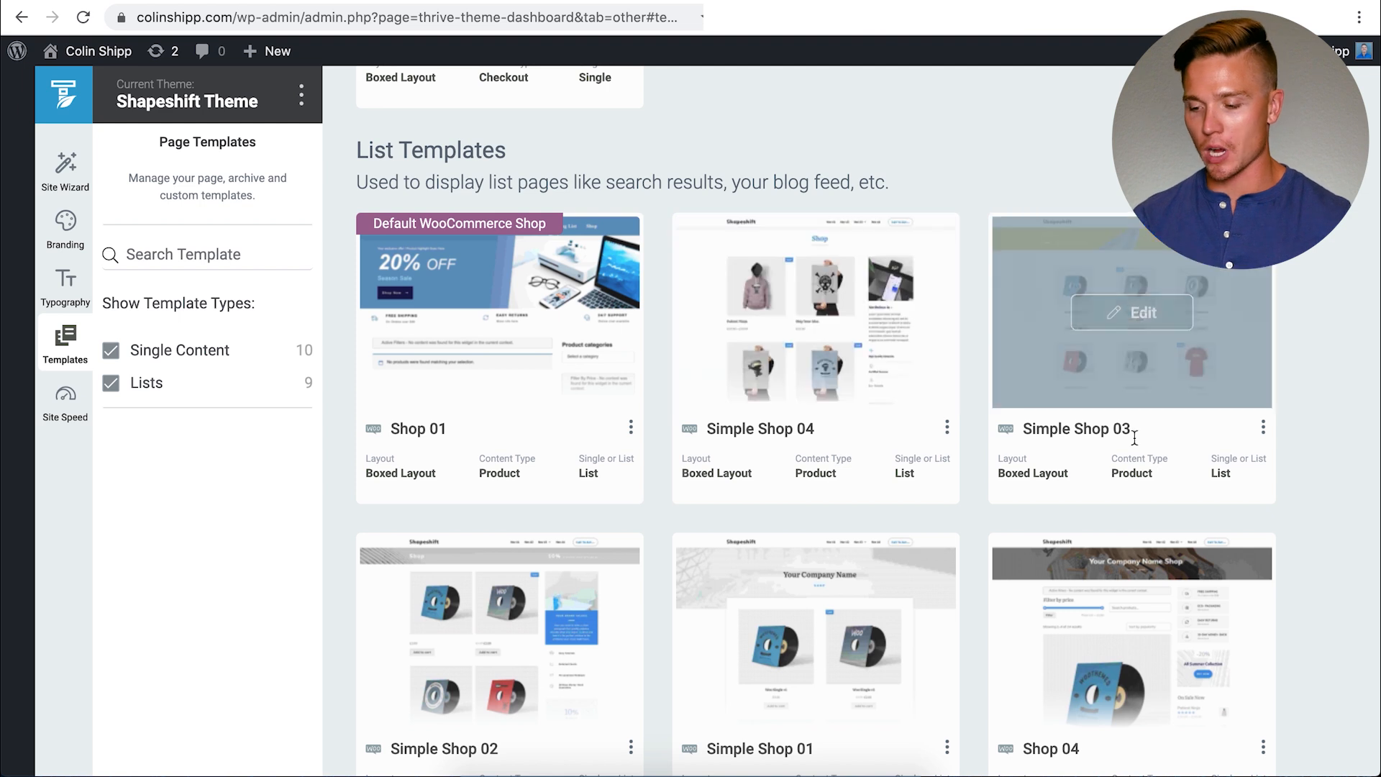
scroll(1137, 458, "down", 5)
scroll(1137, 458, "up", 5)
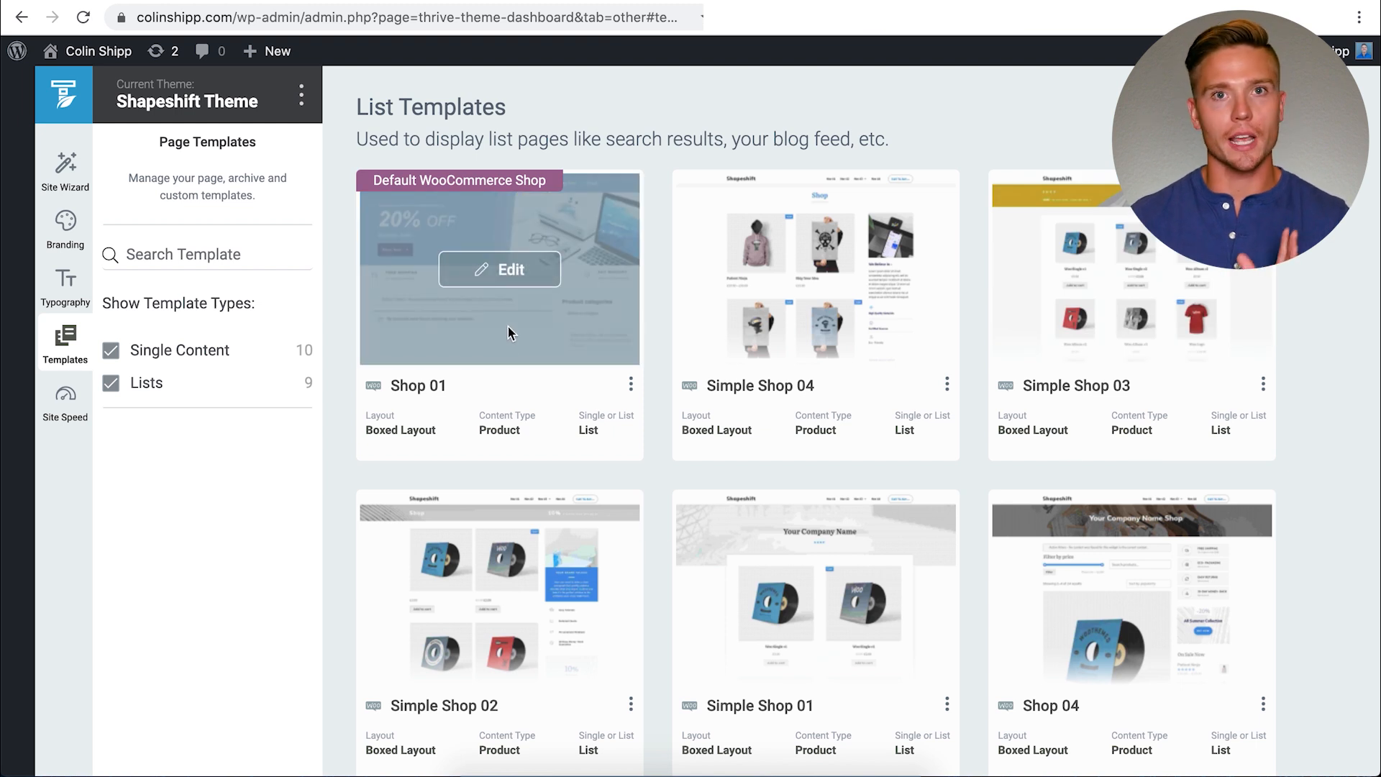
Open the default WooCommerce shop template, Shop 01, for editing and select its header section.
left_click(520, 266)
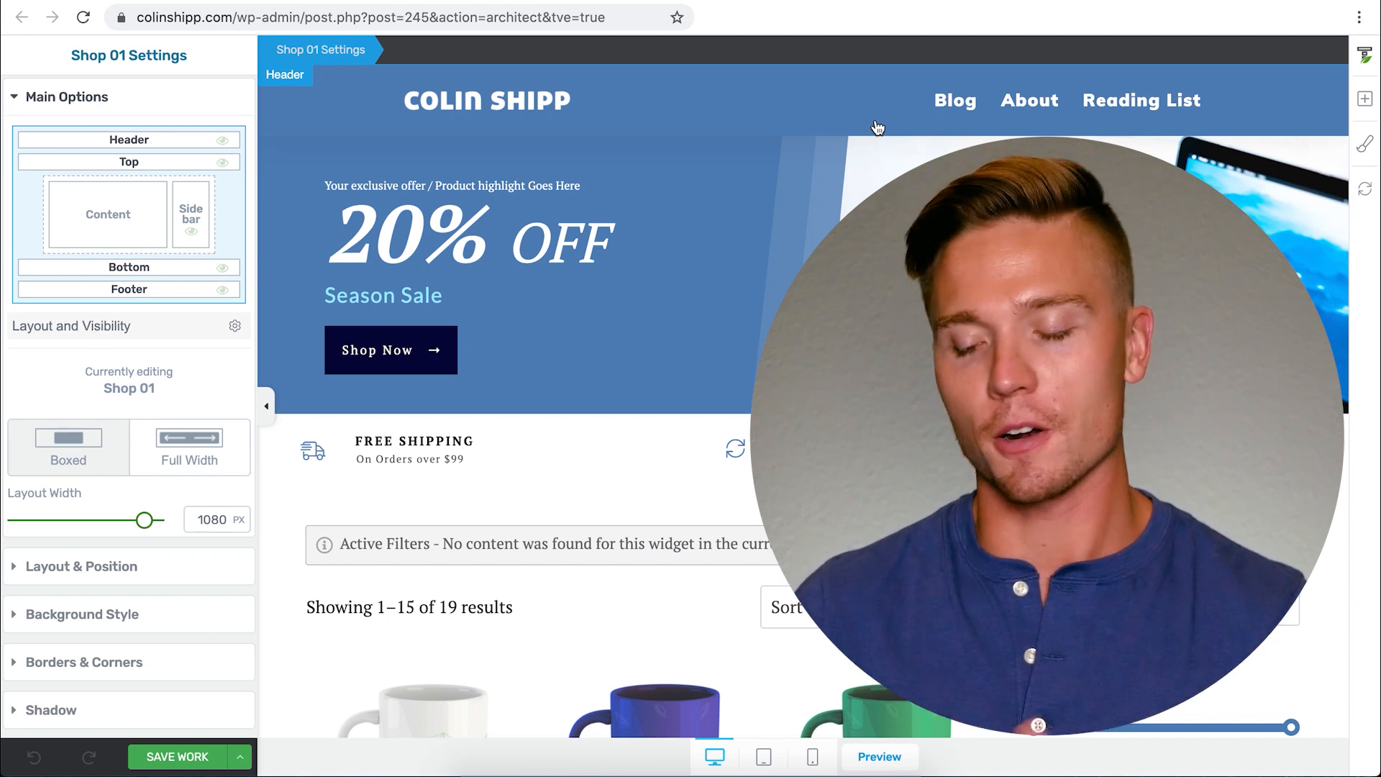
left_click(821, 119)
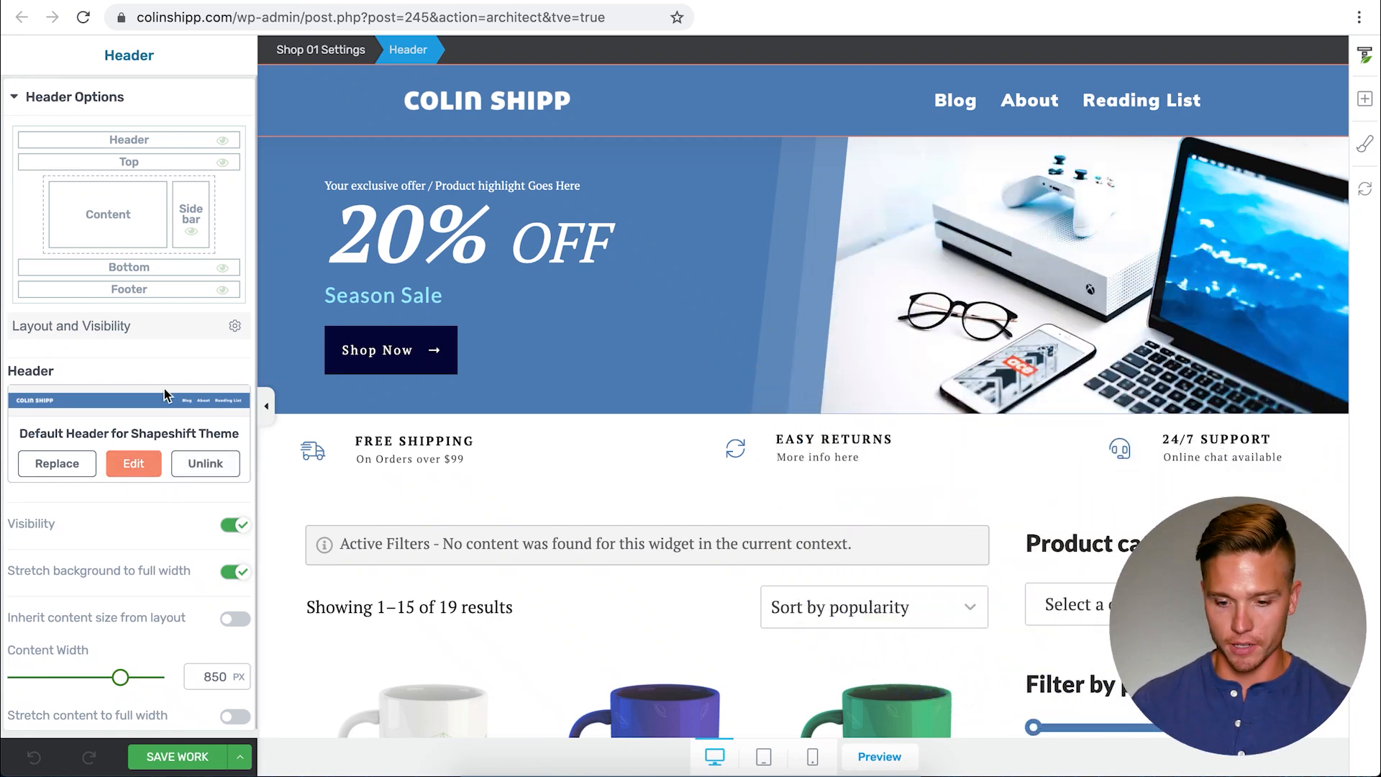
Open the linked header for editing and add a new item to its custom menu.
left_click(136, 476)
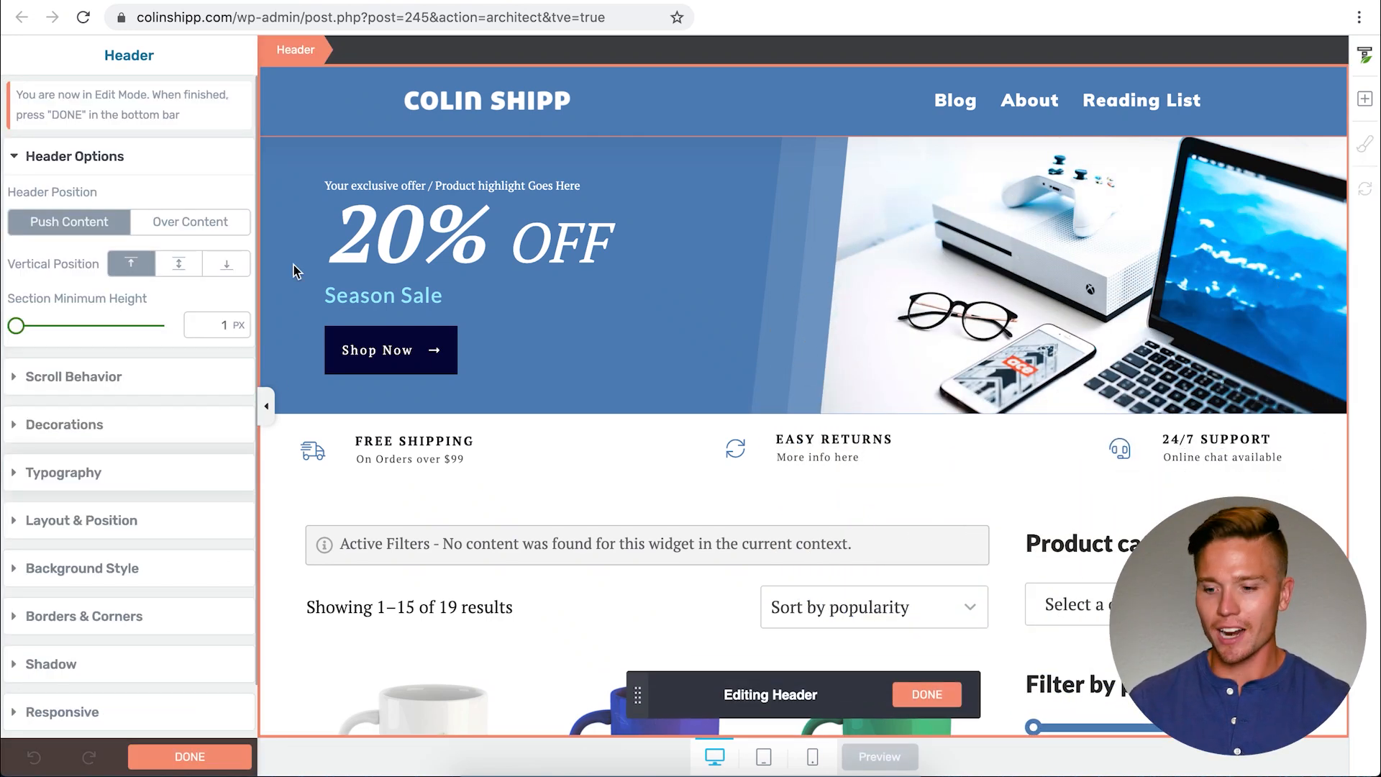
left_click(1172, 95)
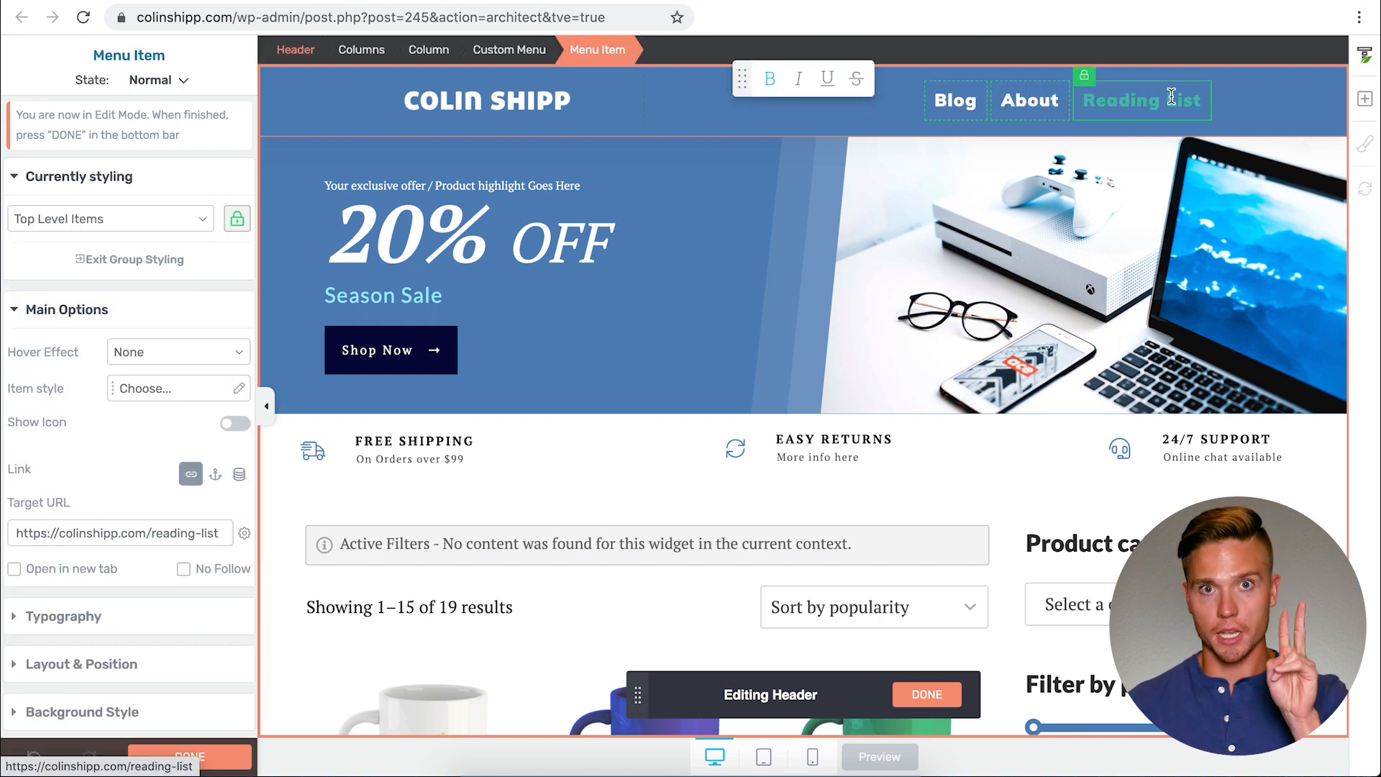
left_click(511, 49)
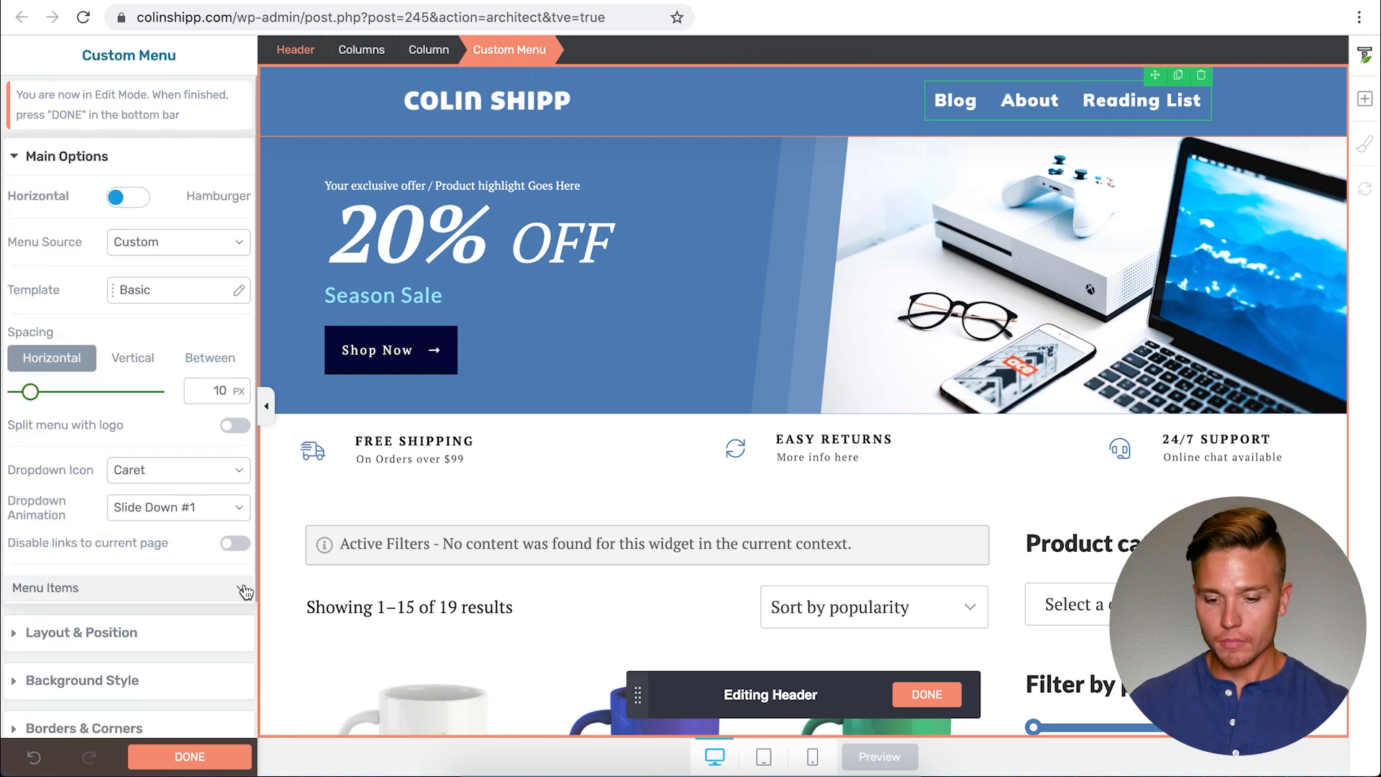
left_click(242, 587)
scroll(233, 590, "down", 1)
left_click(219, 561)
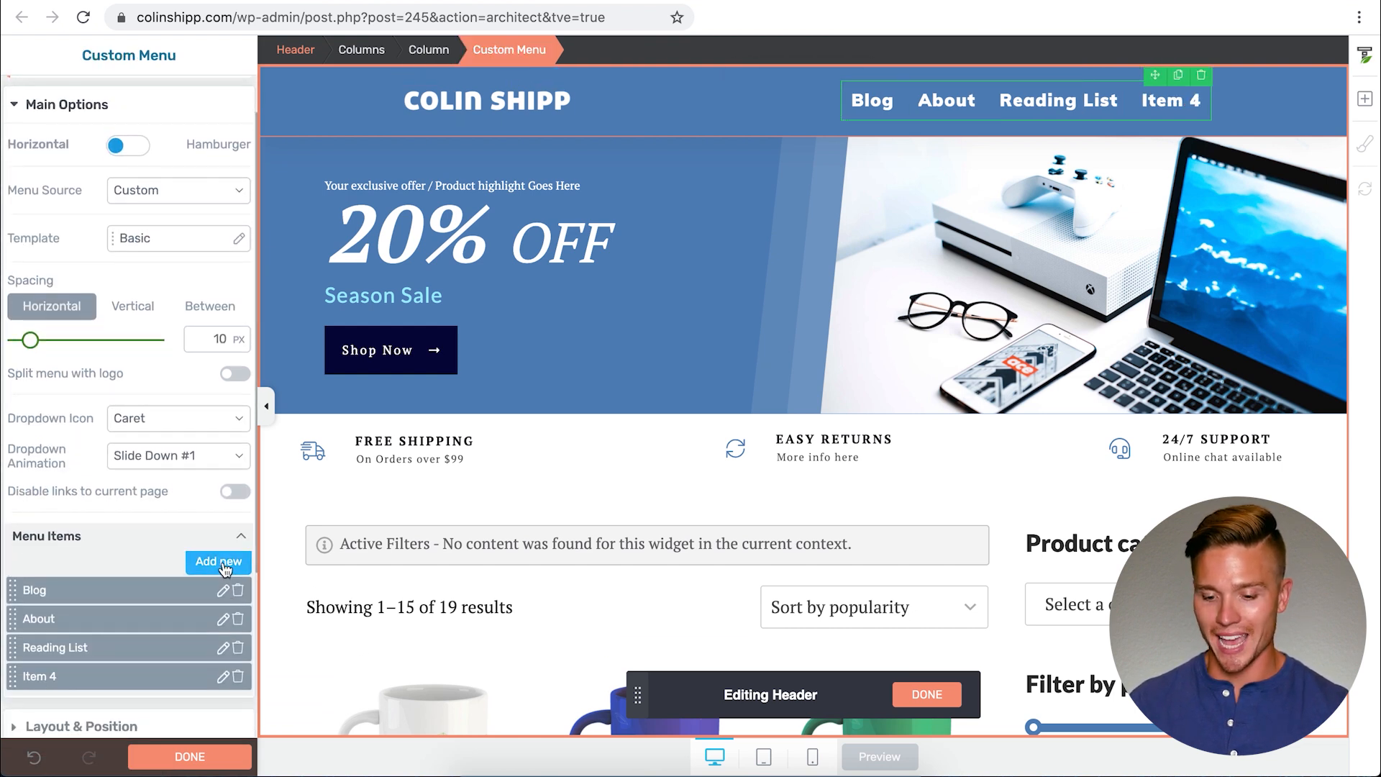
Name the new menu item Shop and link it to the site's /shop page with an https address.
left_click(224, 680)
type("Shop")
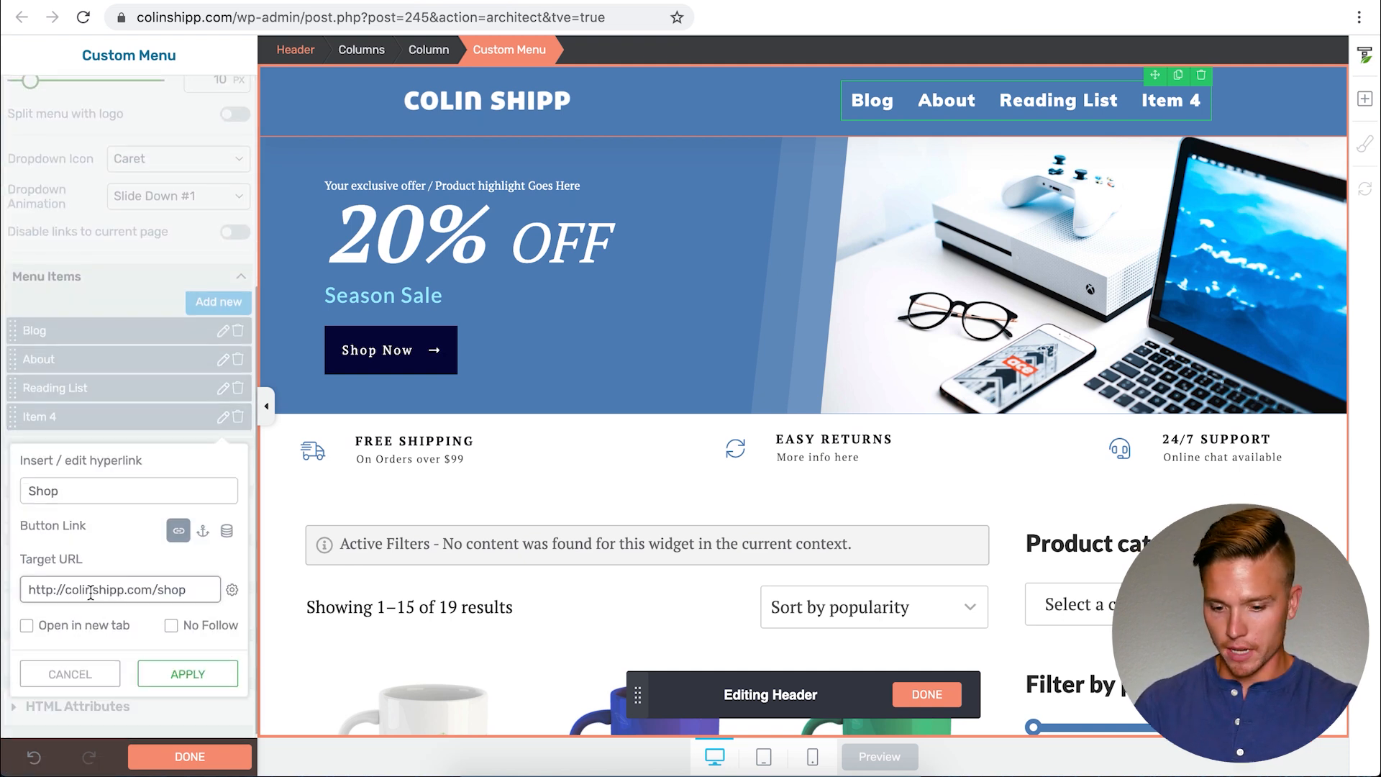
double_click(49, 589)
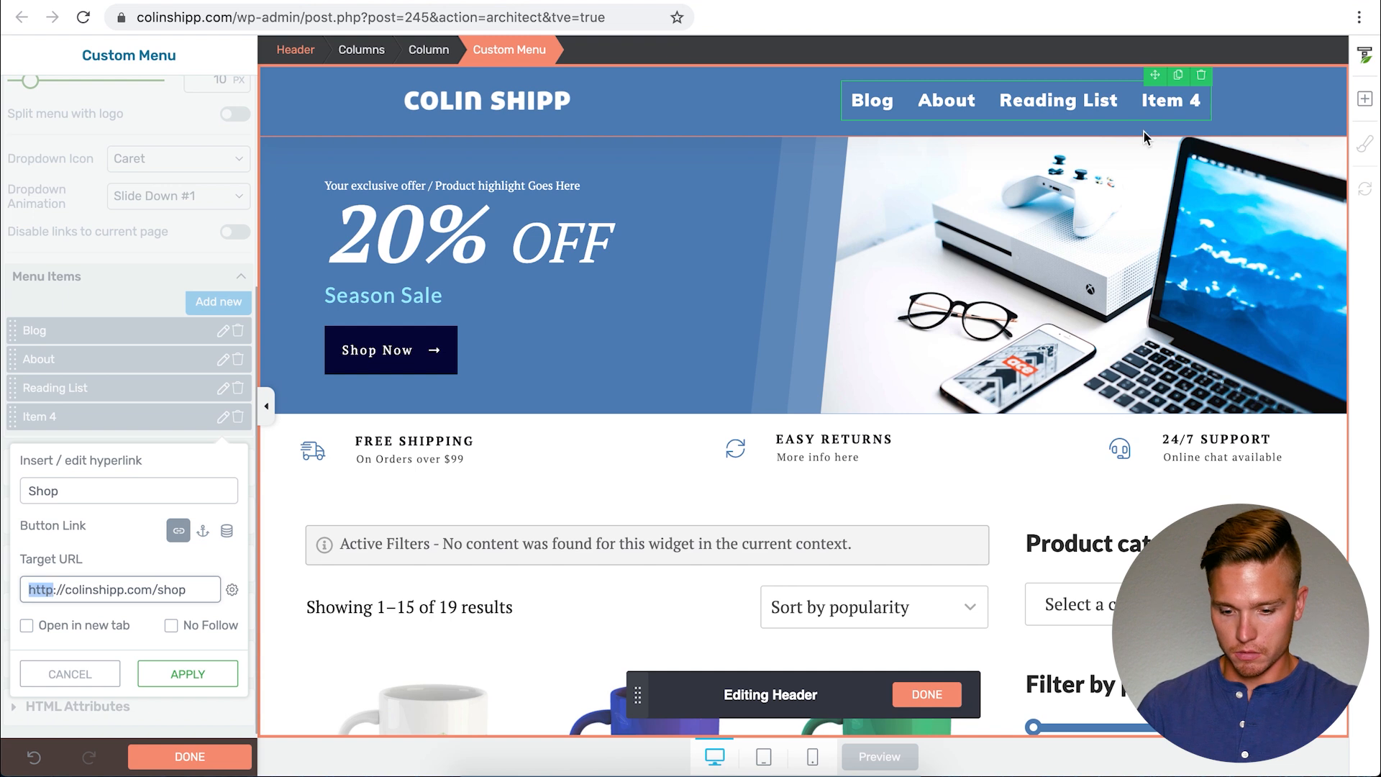
key("Right")
type("s")
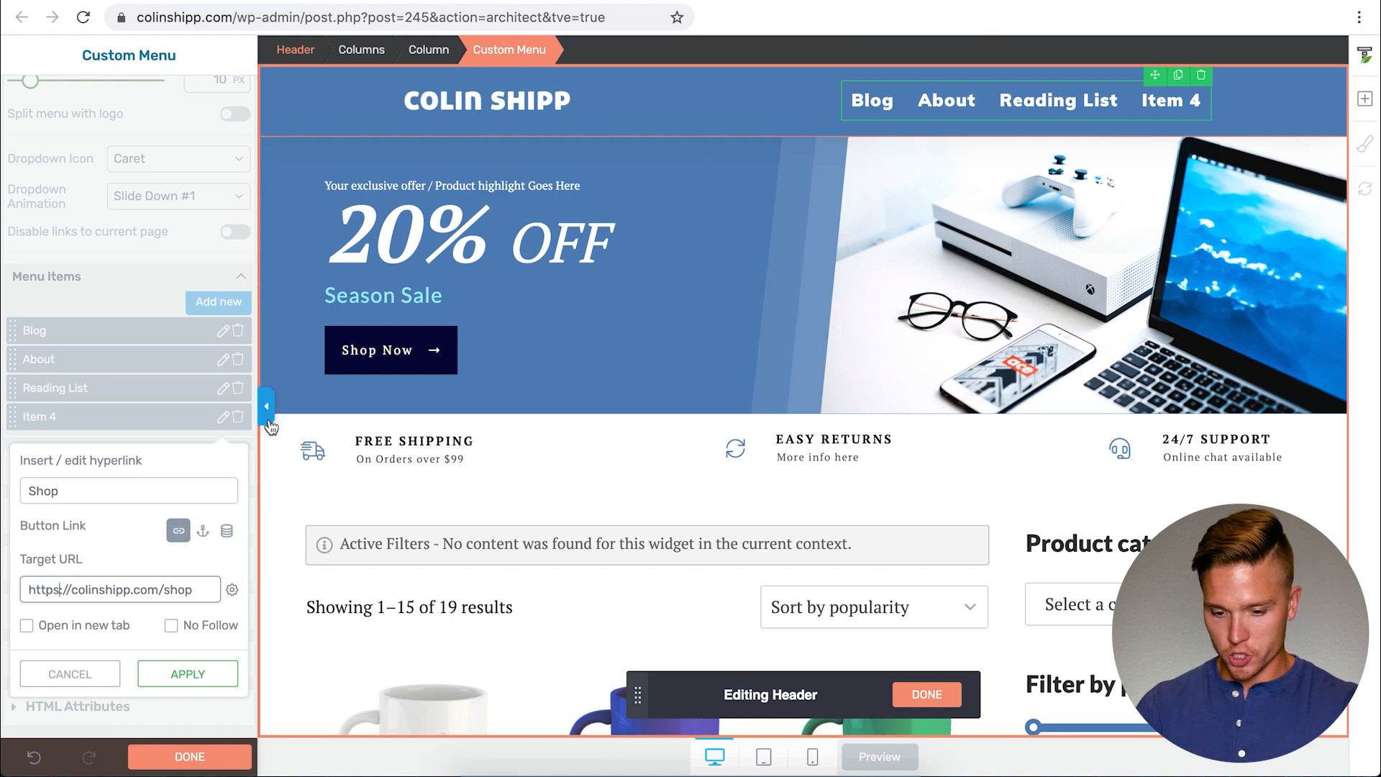
left_click(207, 681)
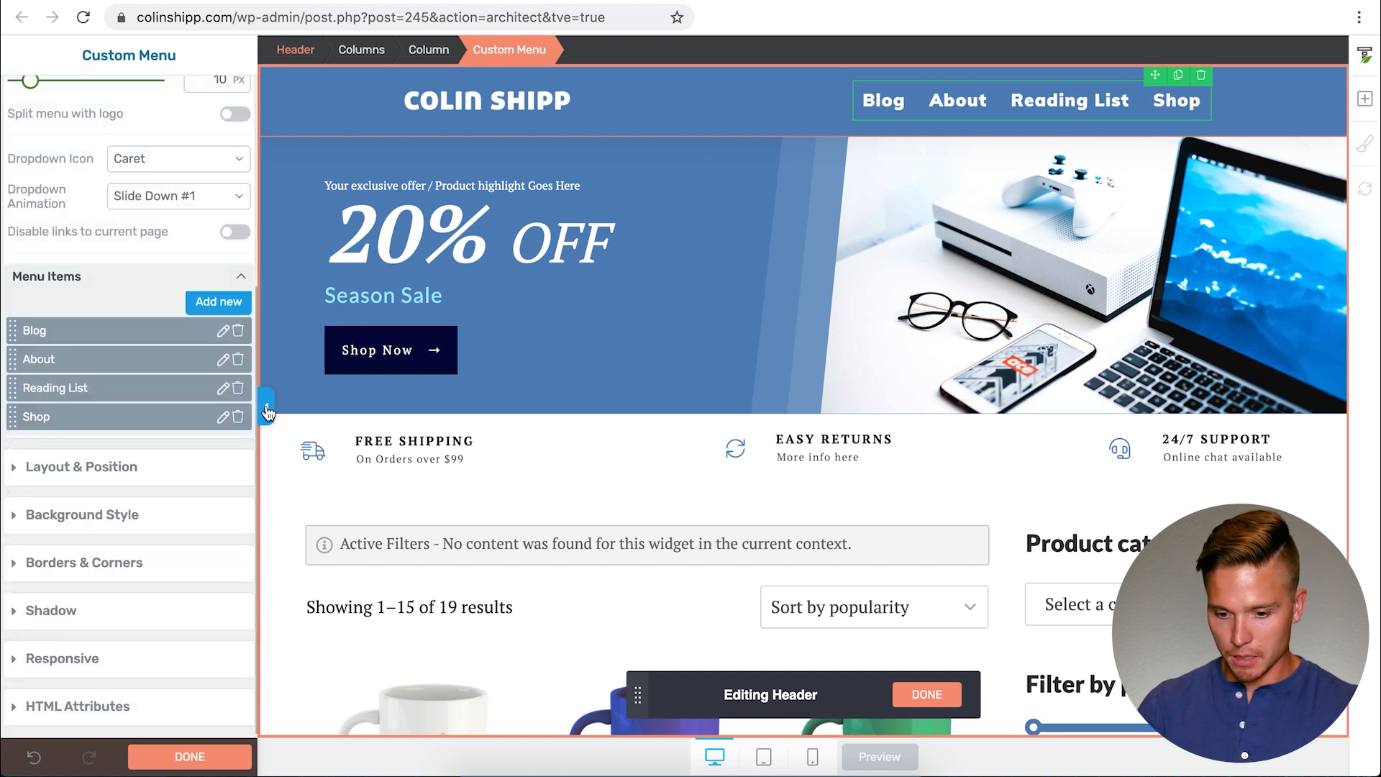
Add a Cart menu item linked to the site's /cart/ page and save the header changes.
left_click(227, 303)
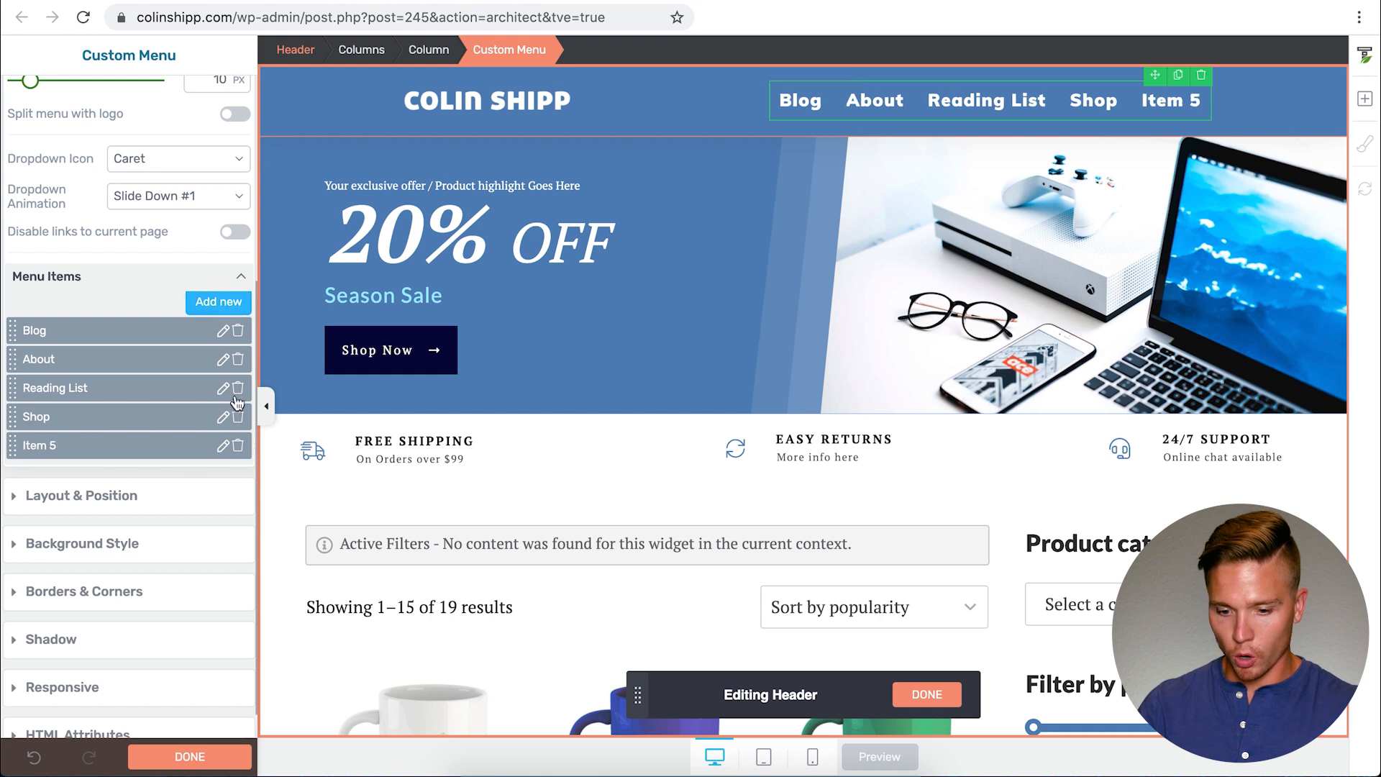
left_click(223, 445)
type("Cart")
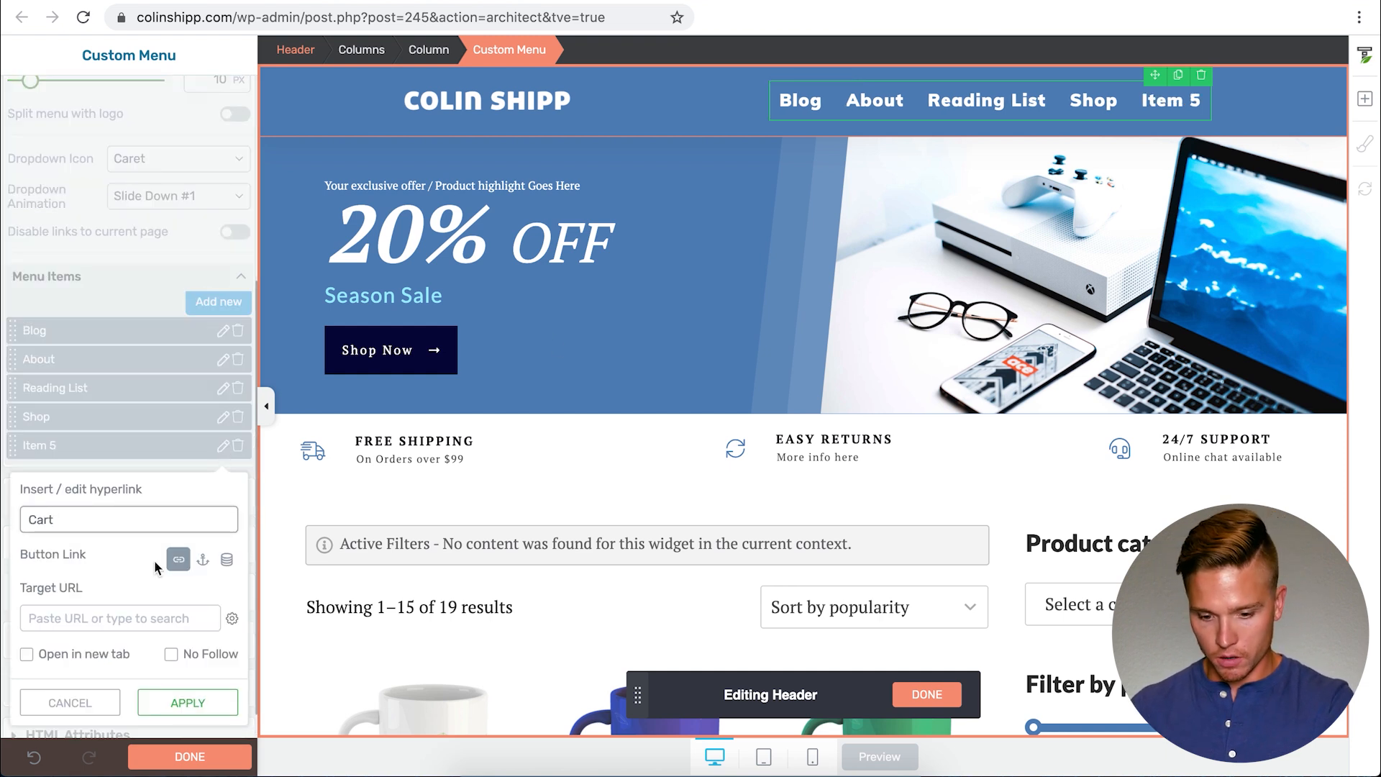
left_click(156, 612)
type("colinshi")
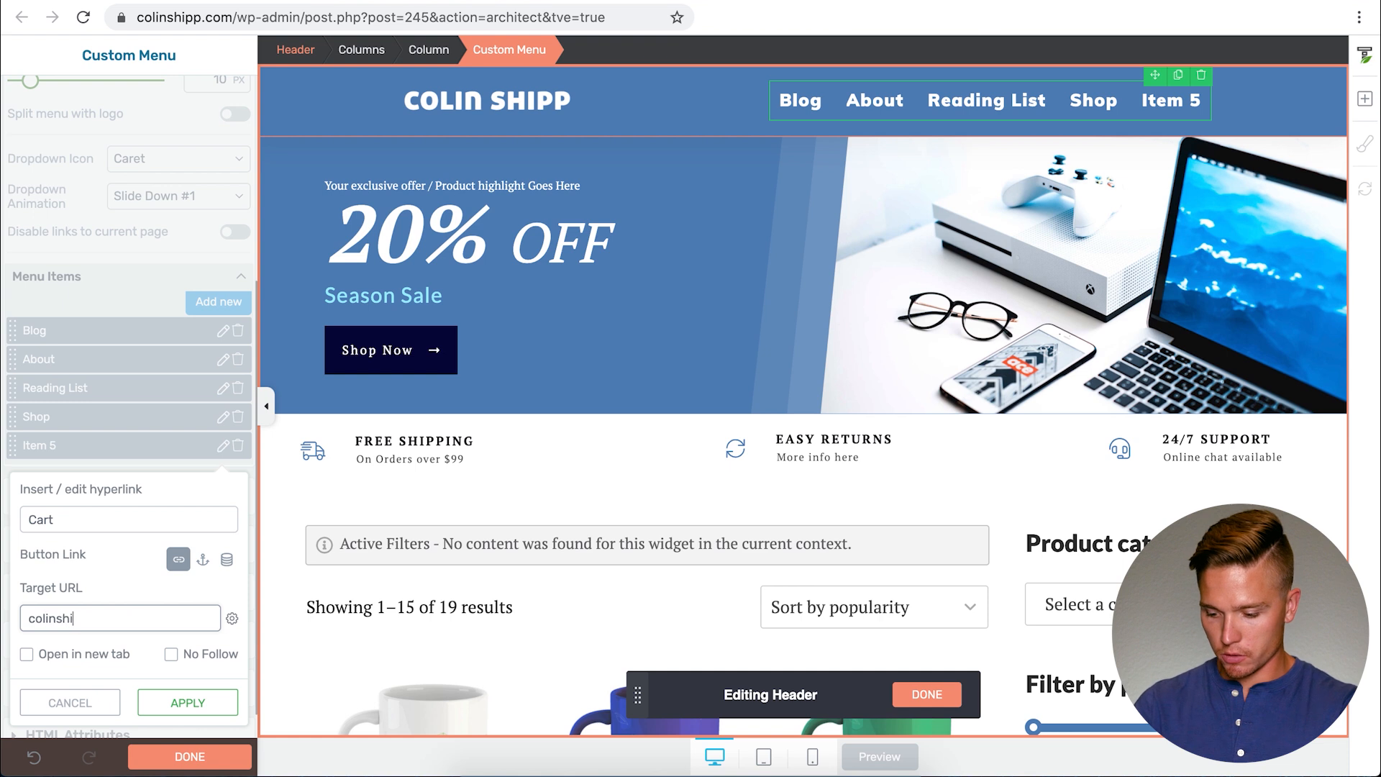
type("pp.com/cart/")
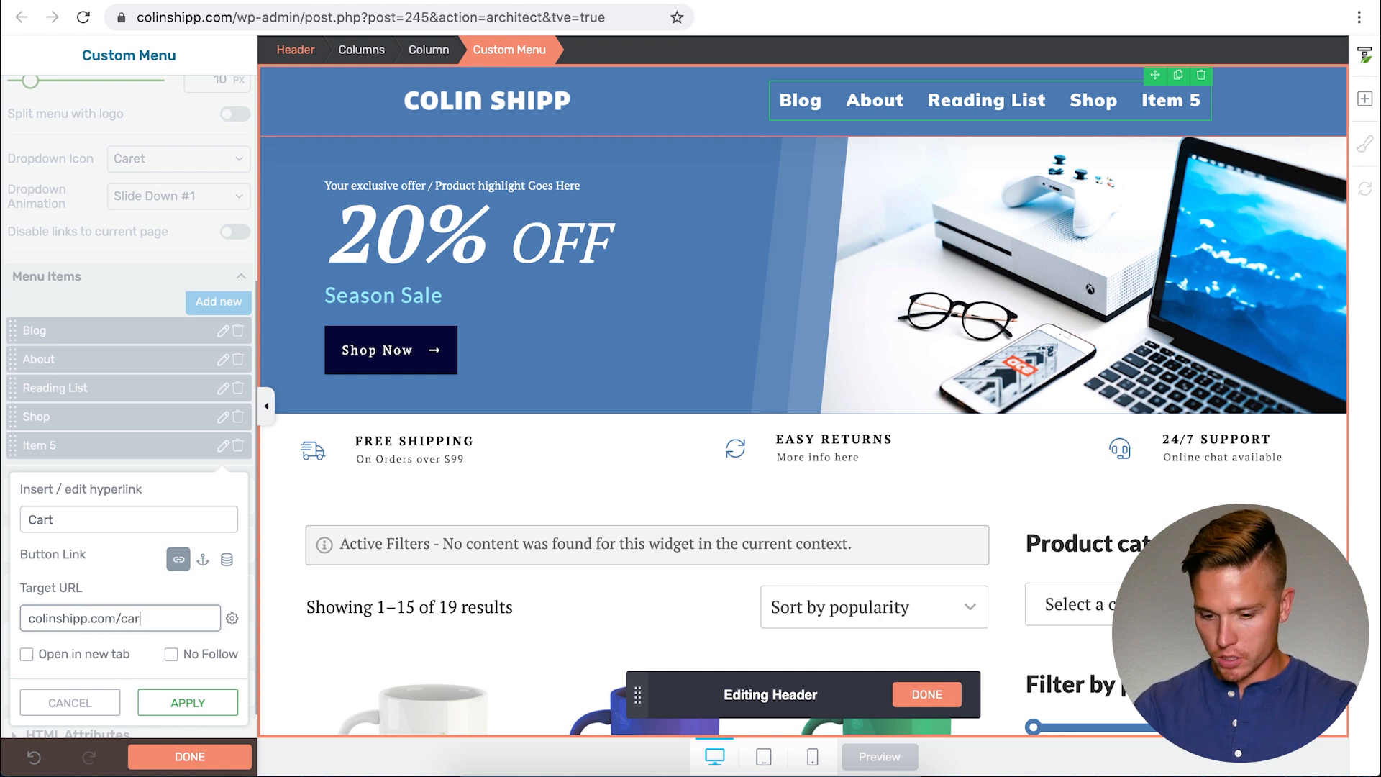
left_click(209, 703)
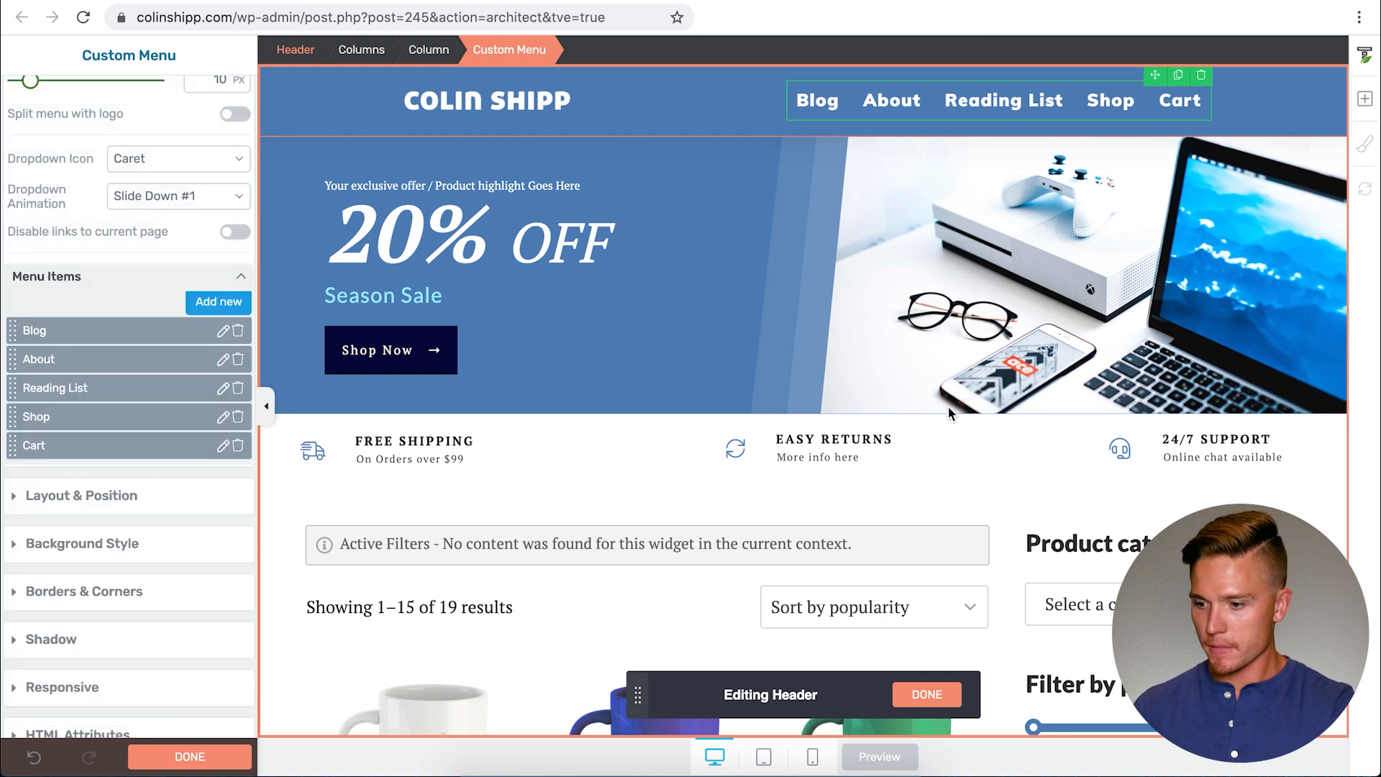
left_click(202, 764)
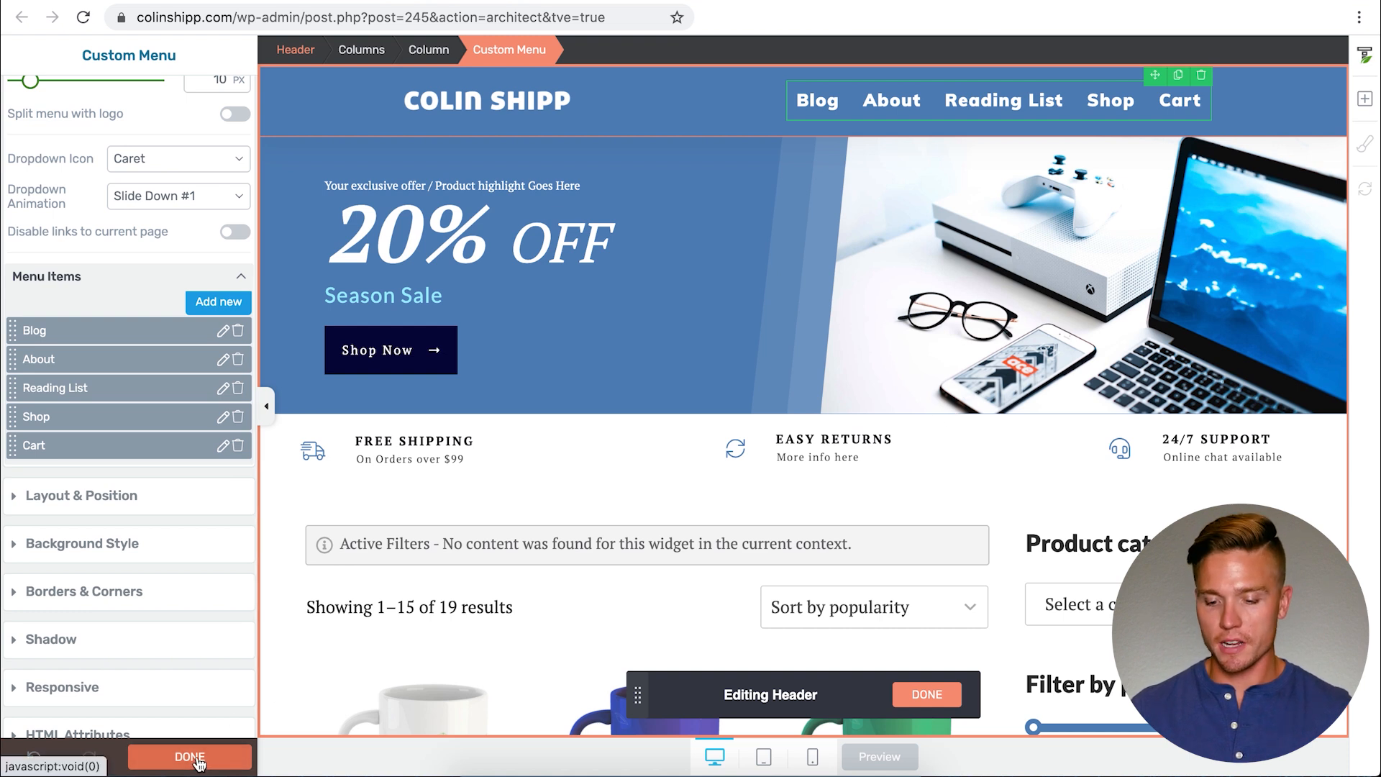
left_click(199, 760)
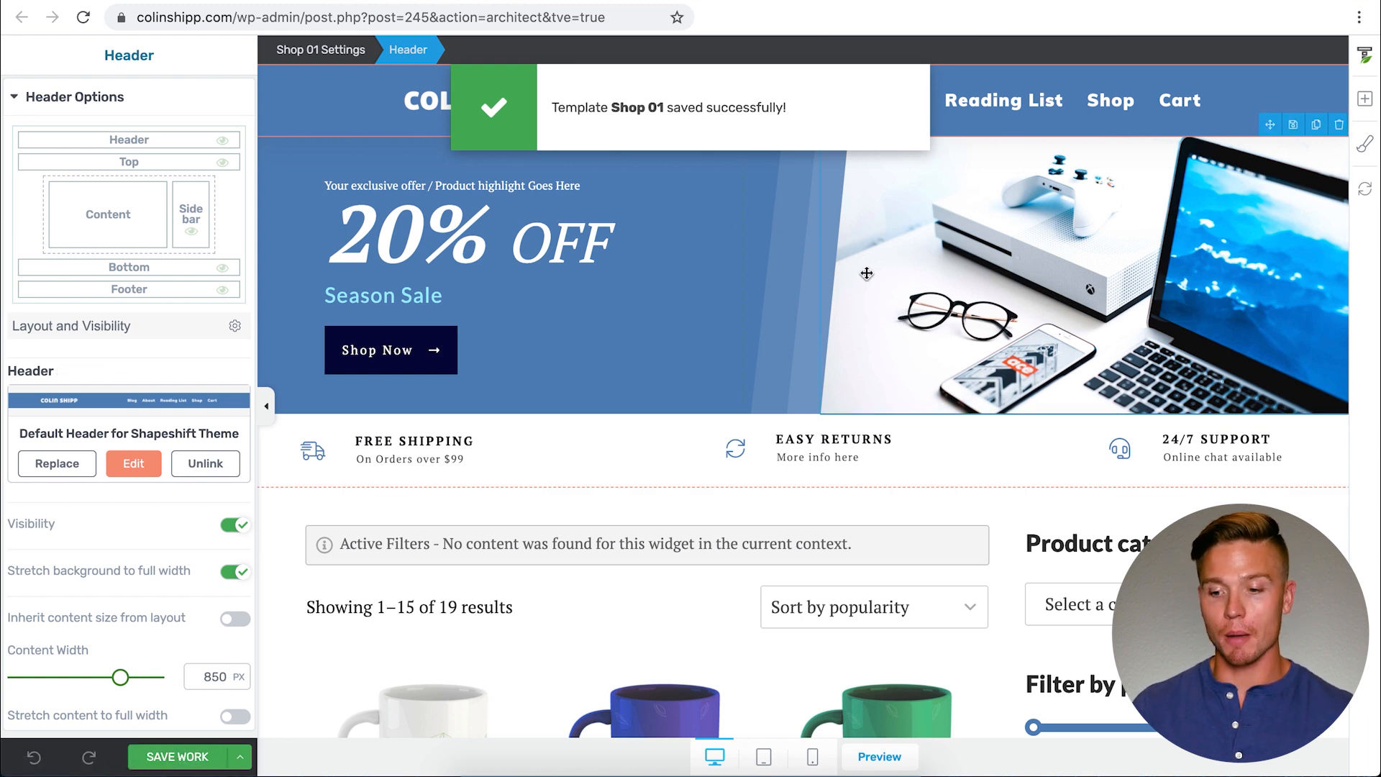
Open the live site in a new tab and check the header menu on the home, Blog, Hello world, About, Reading List and Shop pages.
key("super+t")
type("co")
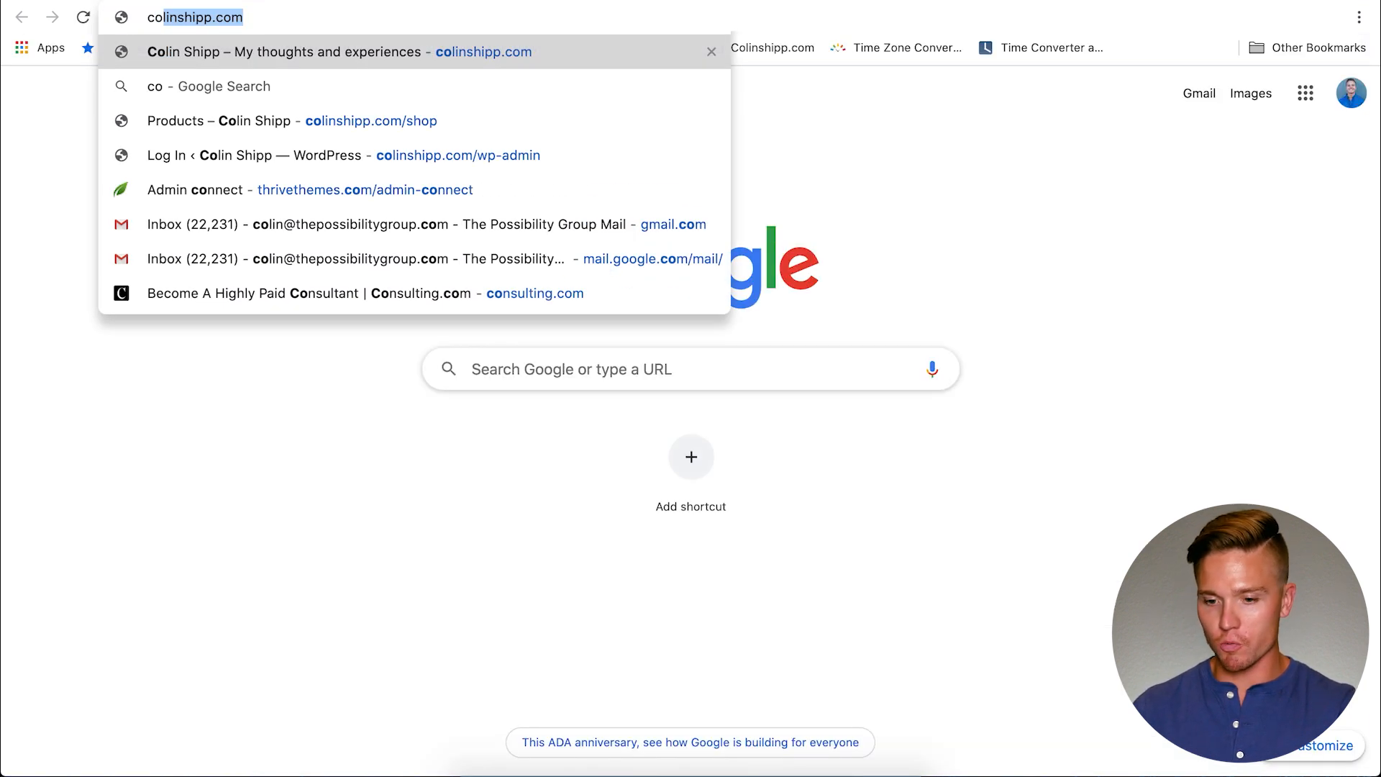
key("Return")
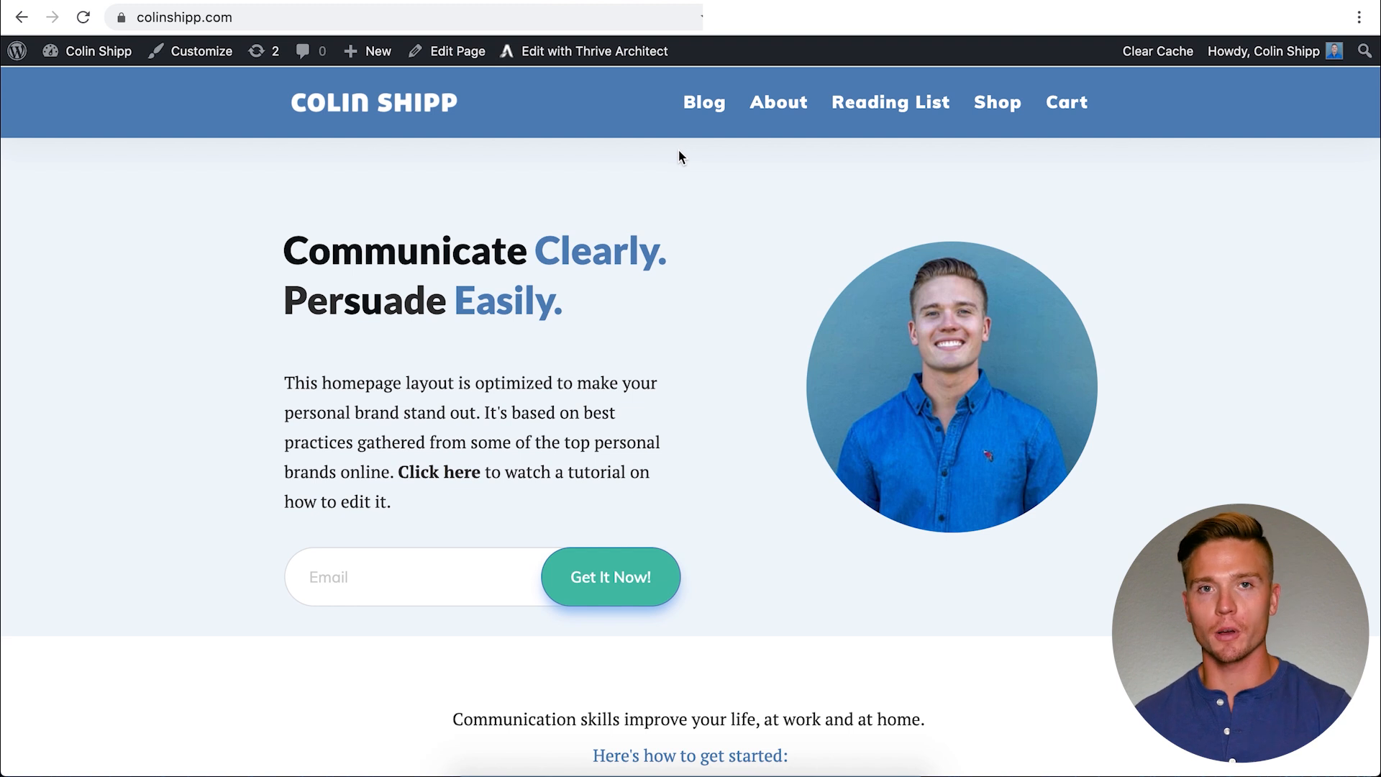
left_click(706, 105)
left_click(676, 601)
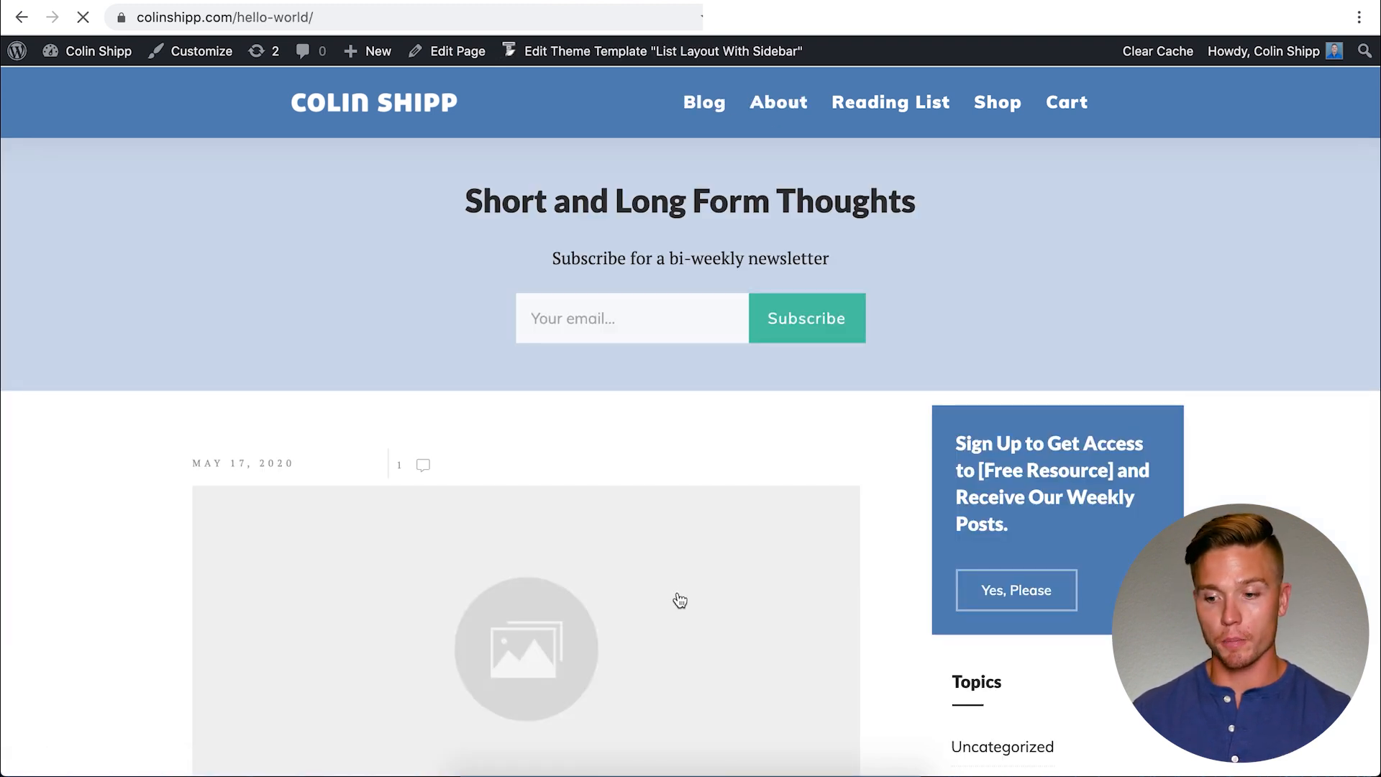
left_click(781, 121)
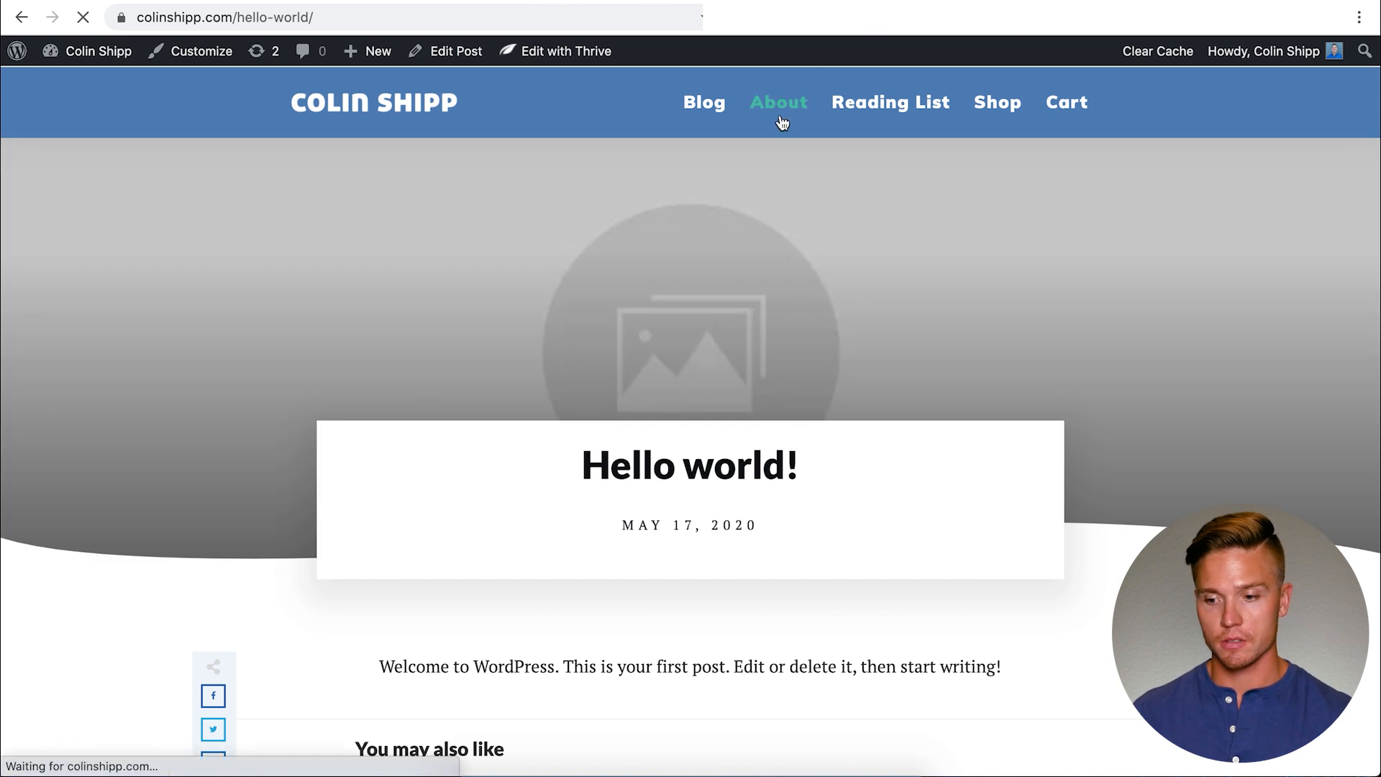
left_click(884, 104)
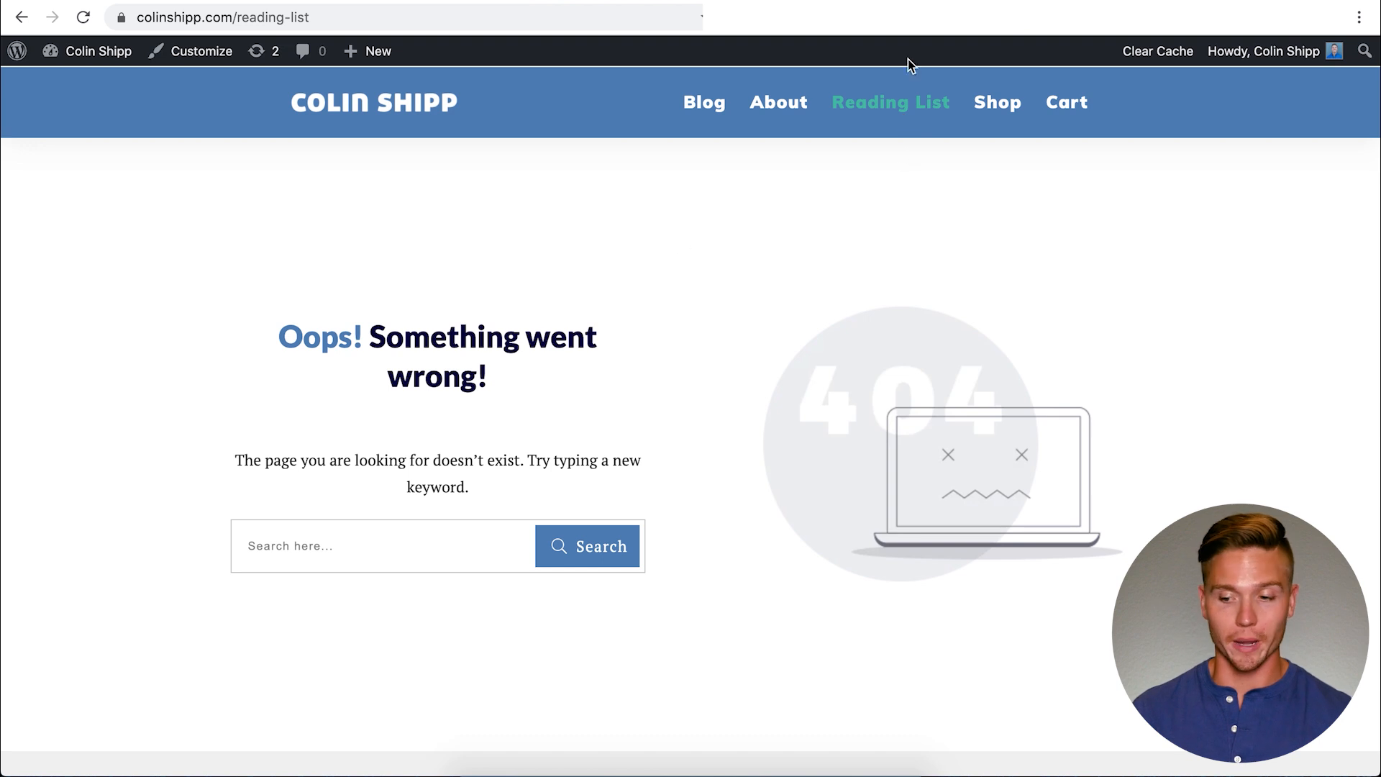
left_click(1011, 112)
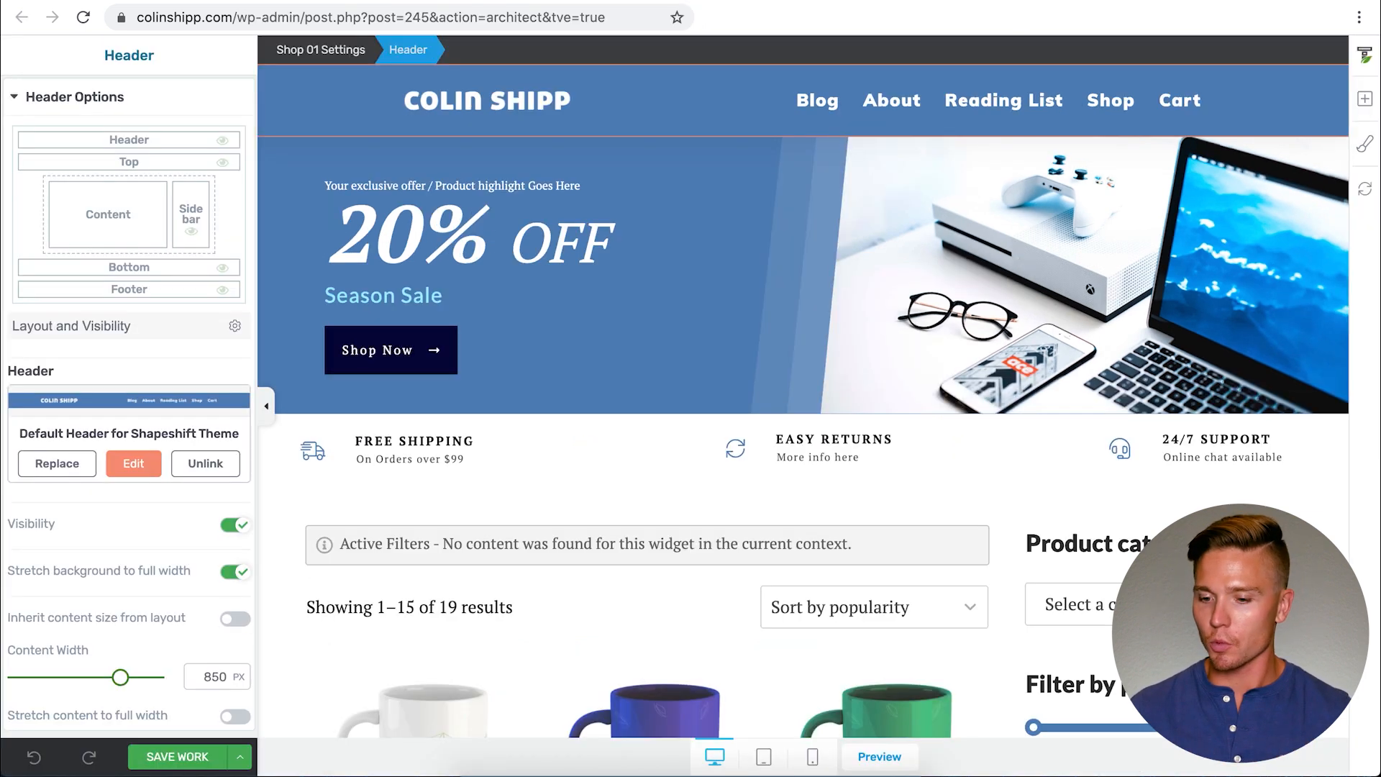
Examine the Shop 01 template's sale banner, shipping and returns details, product list, sidebar widgets and bottom section.
left_click(757, 326)
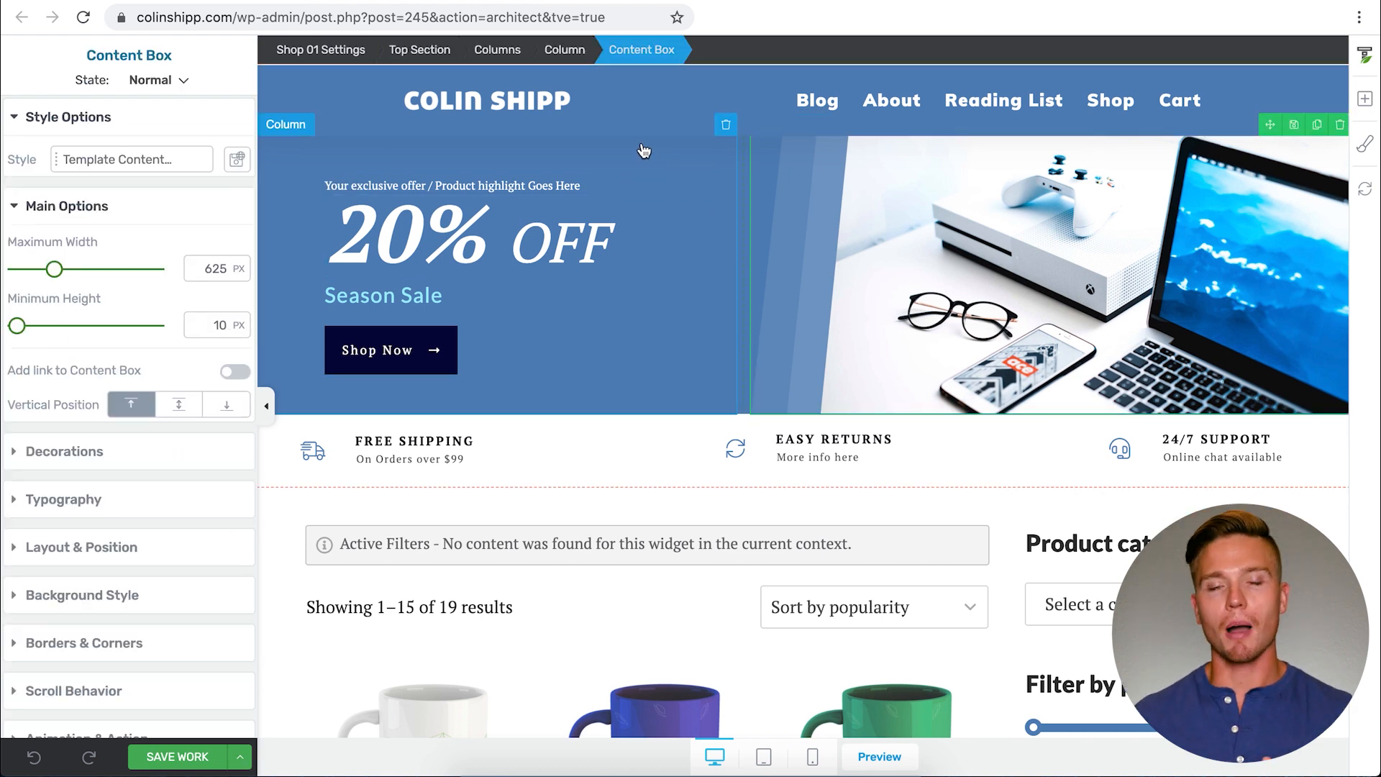
left_click(633, 183)
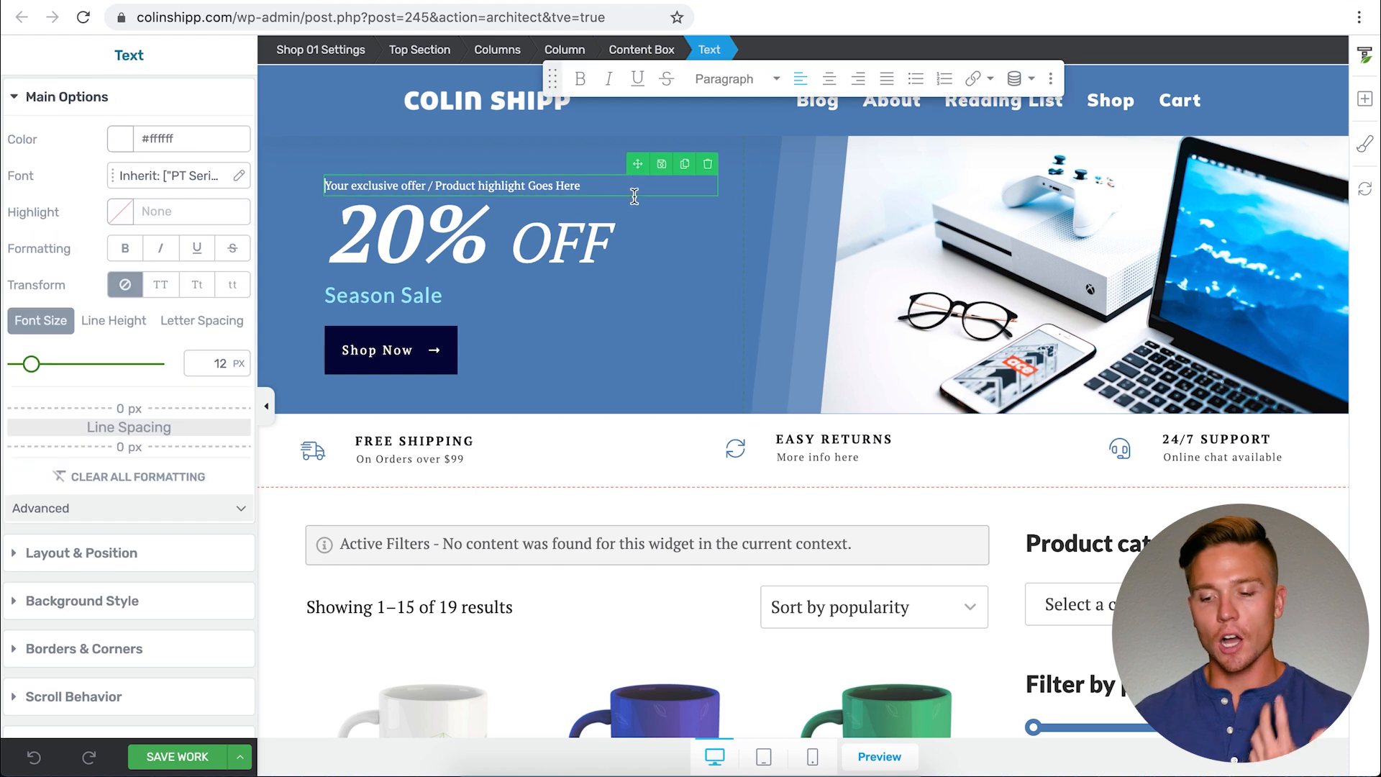
left_click(637, 215)
left_click(673, 340)
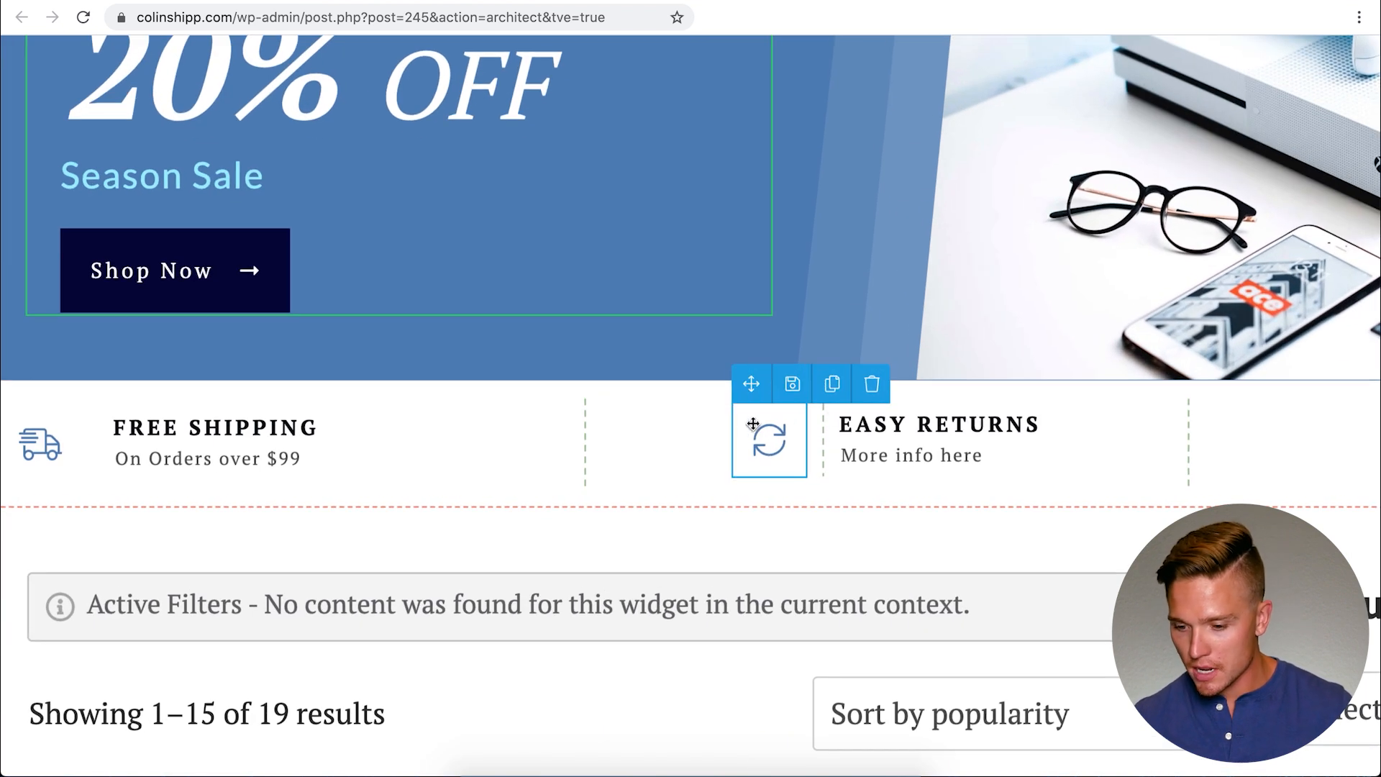
scroll(253, 541, "left", 1)
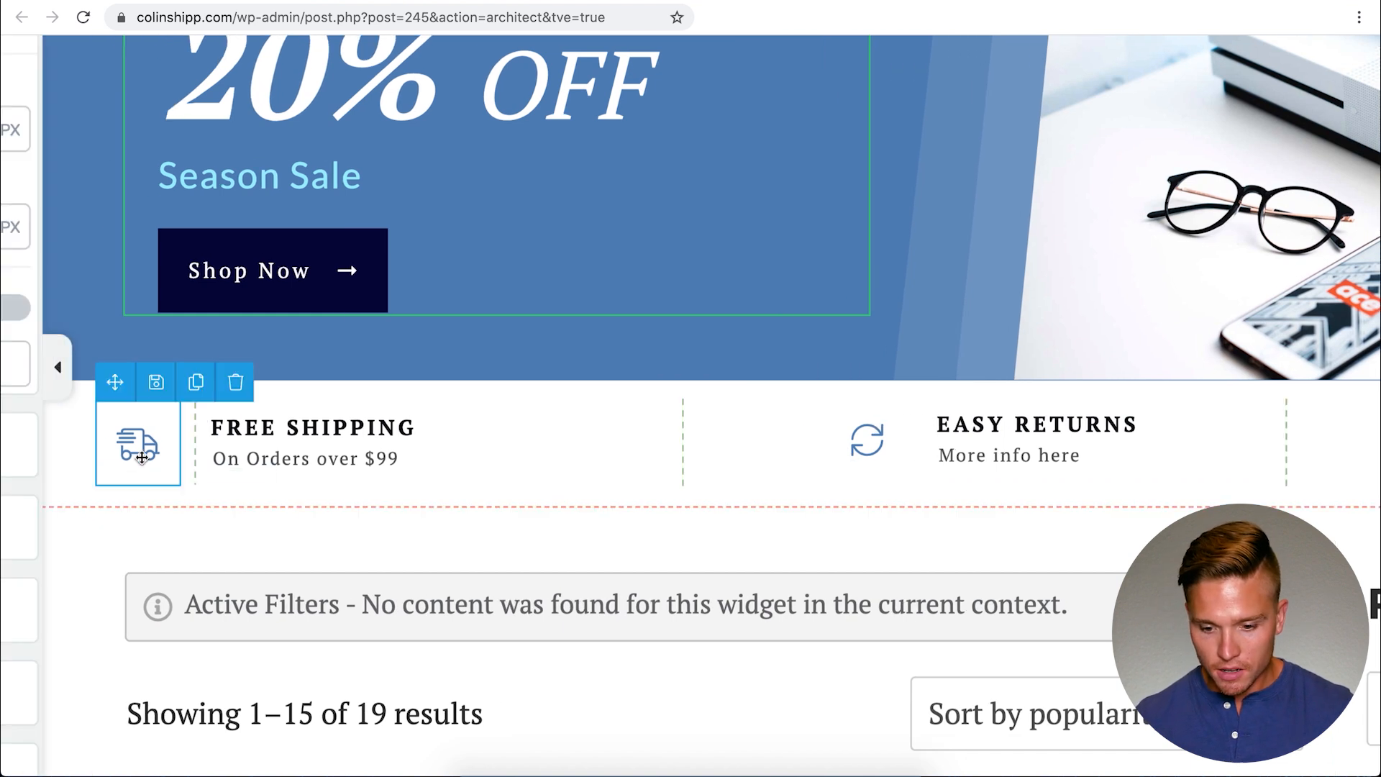
scroll(904, 523, "down", 1)
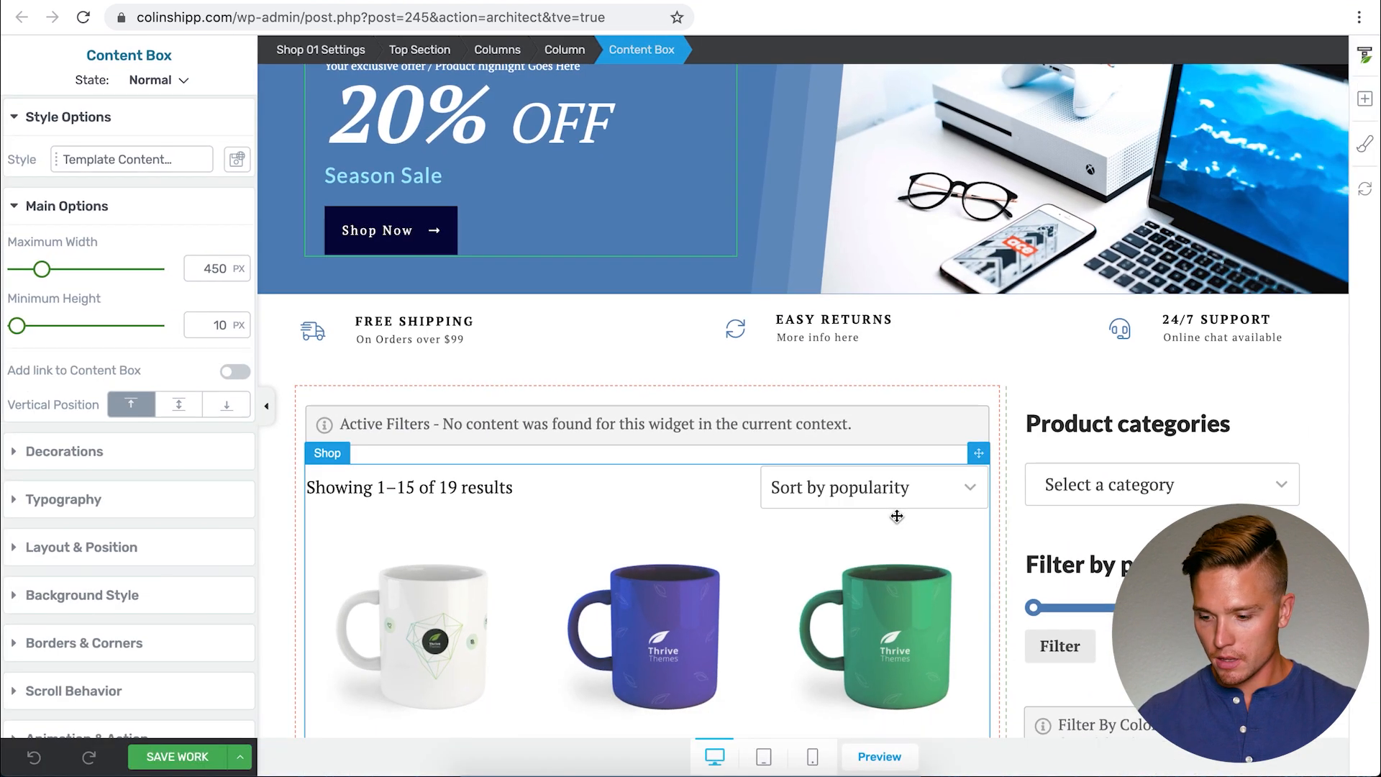
scroll(897, 516, "down", 3)
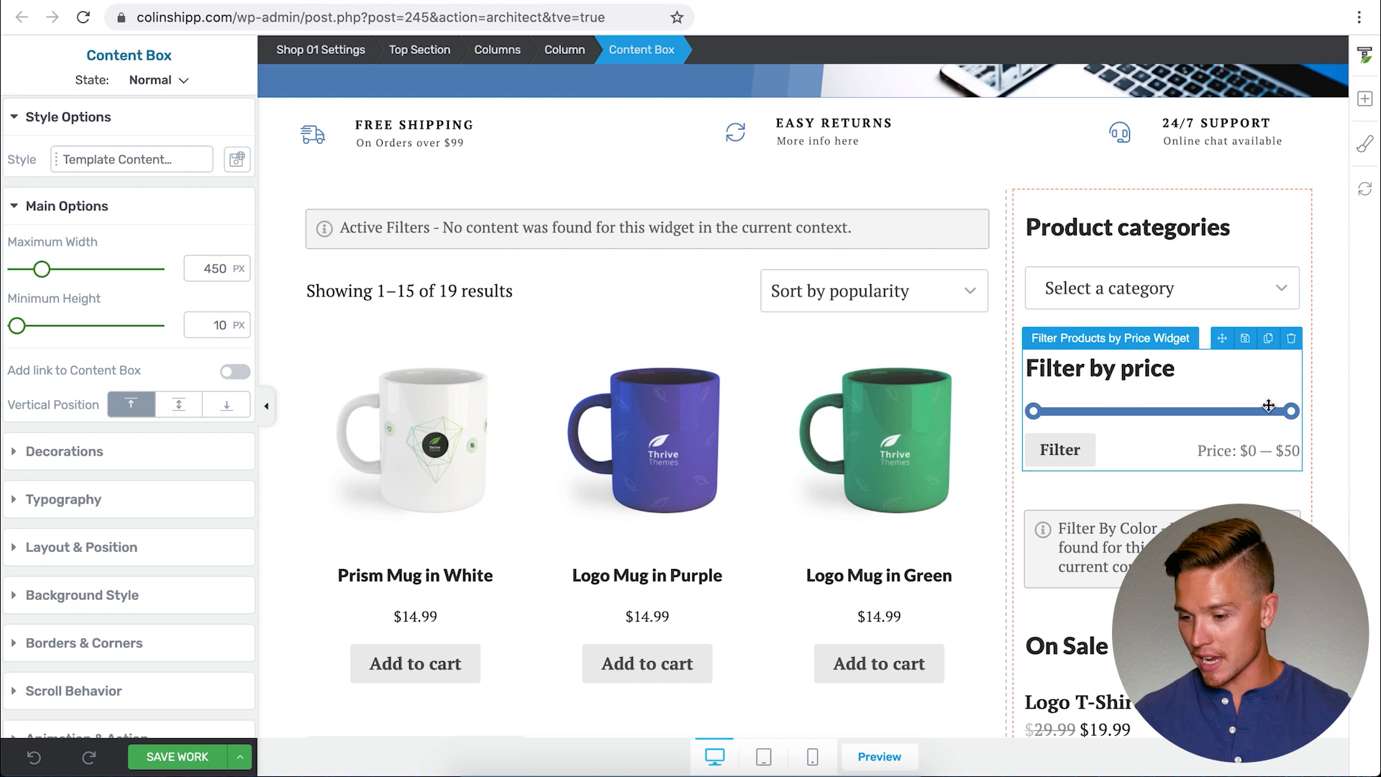
scroll(946, 576, "down", 9)
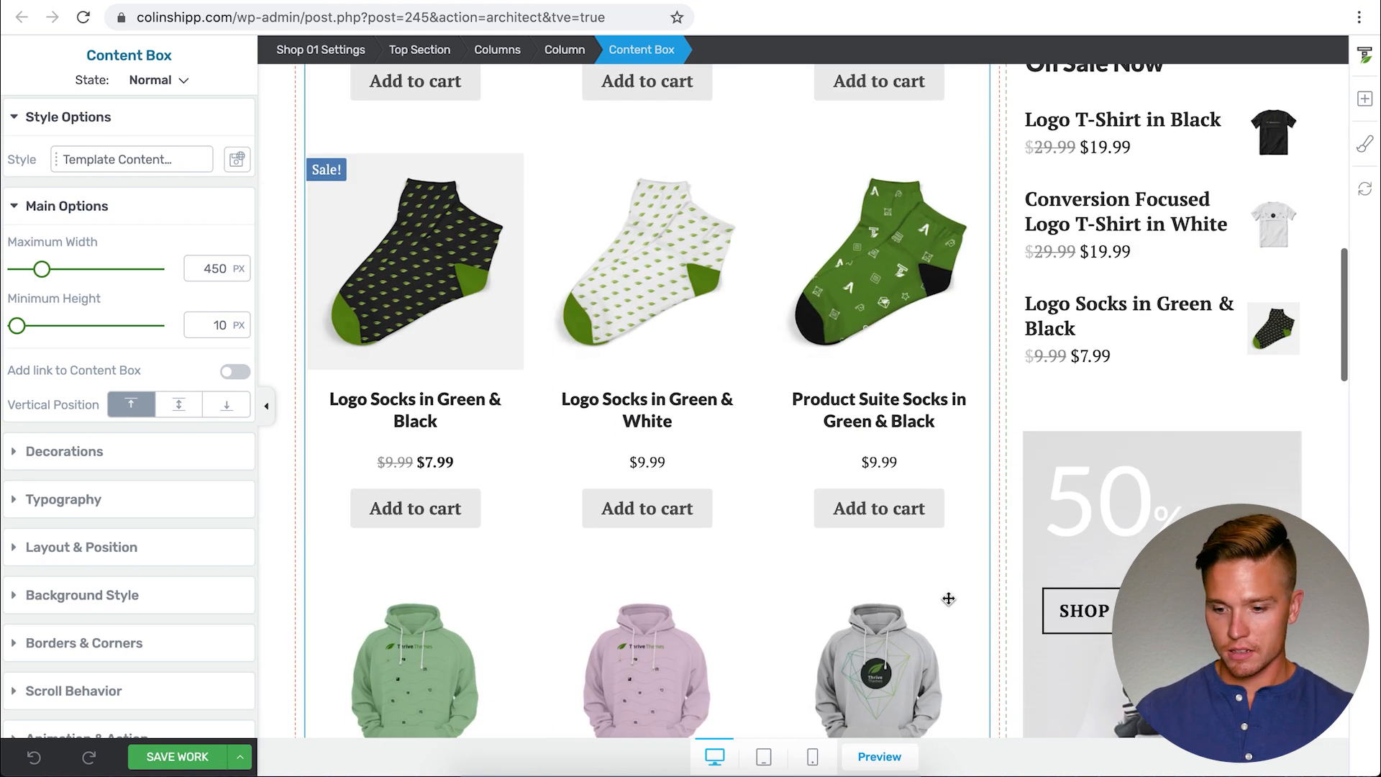
scroll(549, 480, "down", 10)
scroll(549, 480, "down", 7)
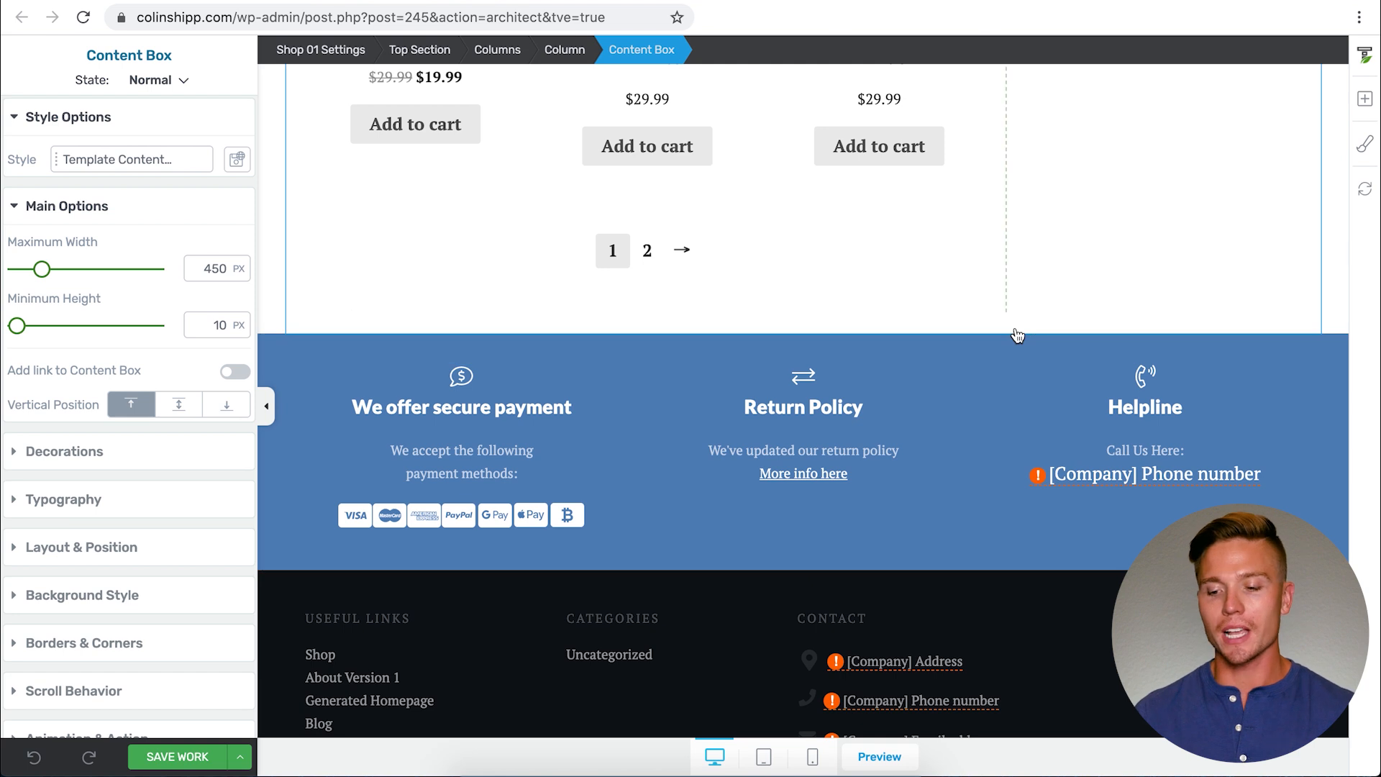
scroll(1016, 339, "up", 3)
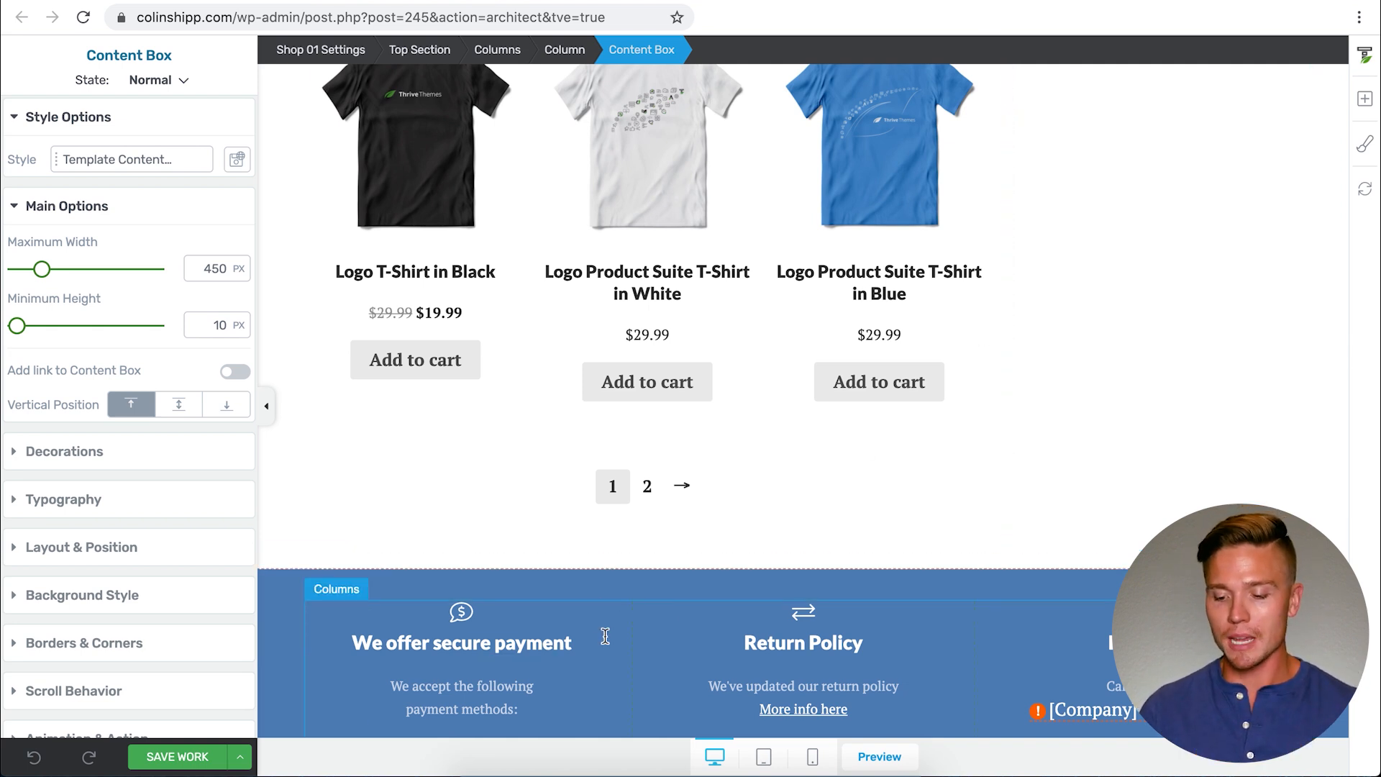
Select the bottom section and view the template's Main Accent color in the Style Editor without applying a change.
left_click(602, 589)
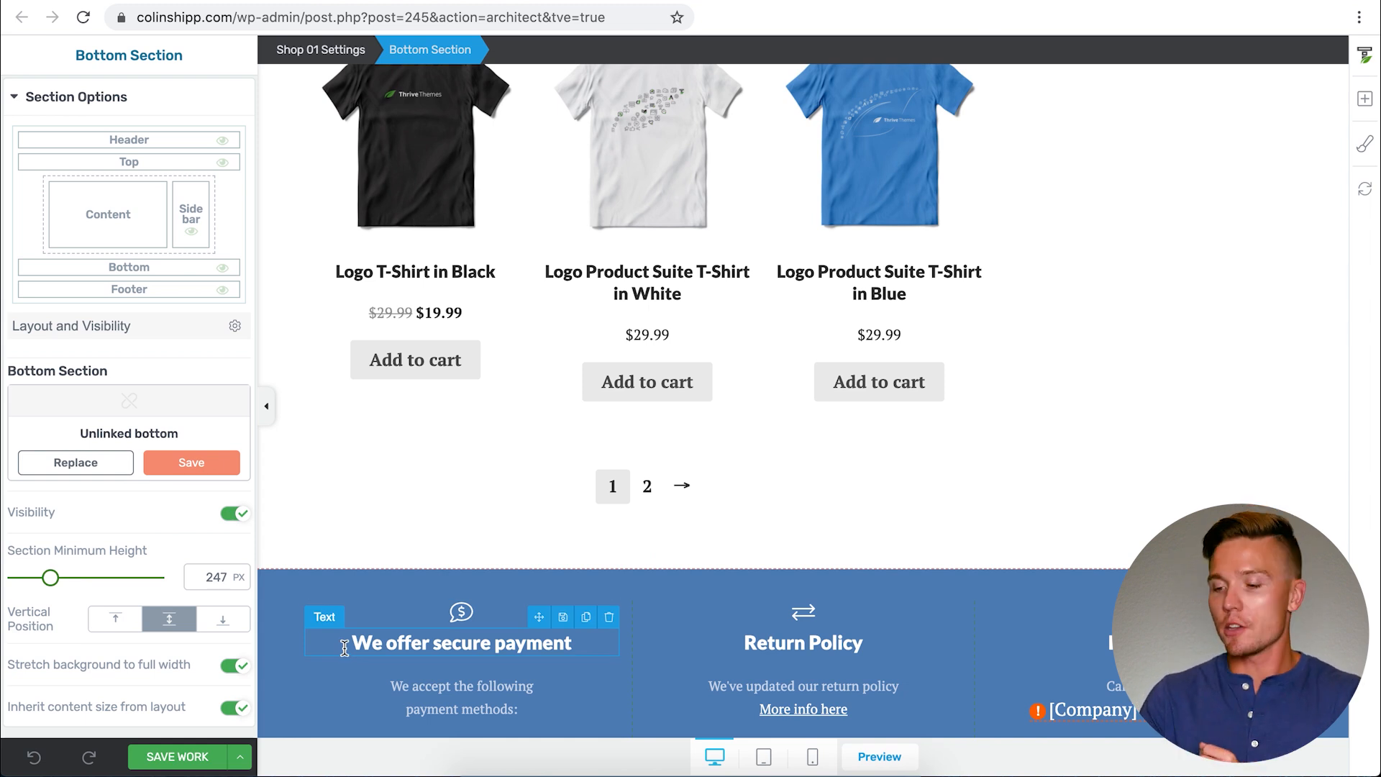
left_click(1363, 149)
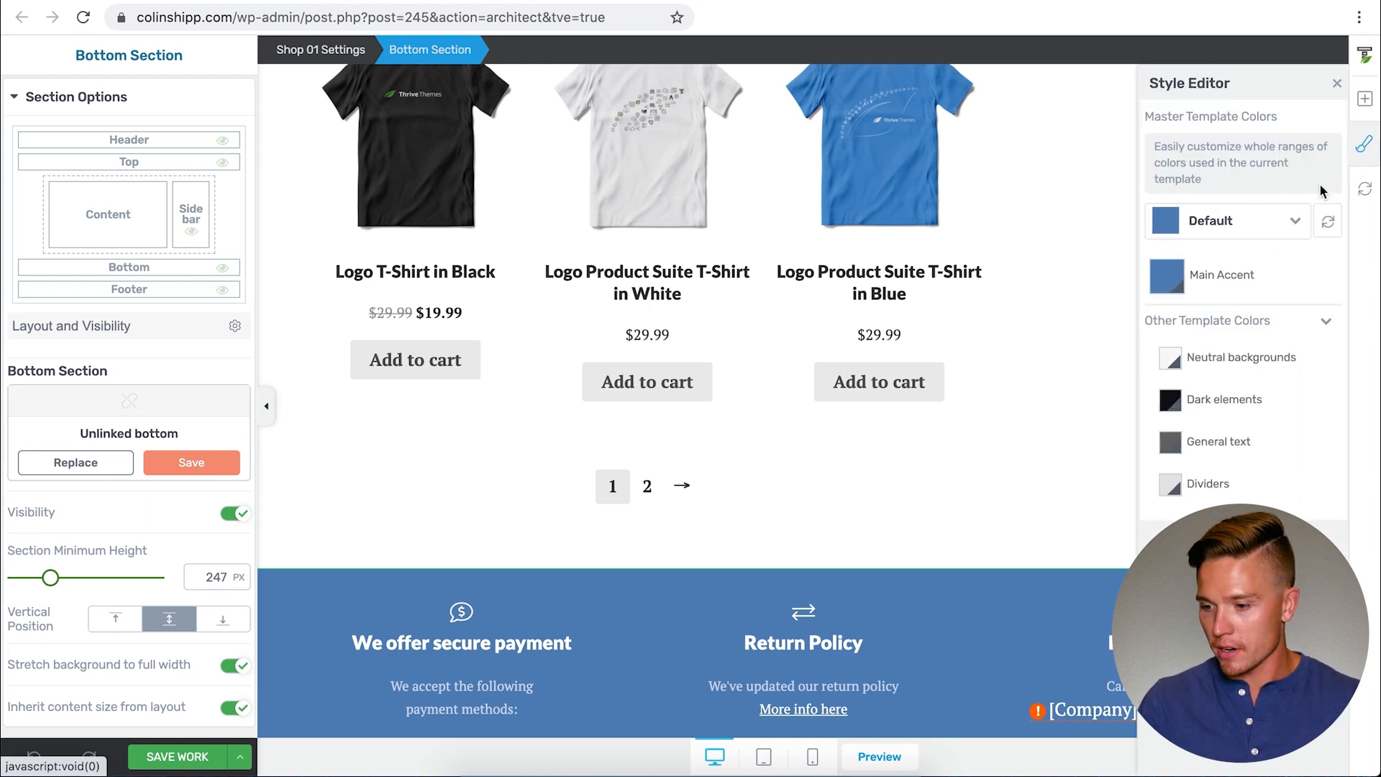
left_click(1168, 277)
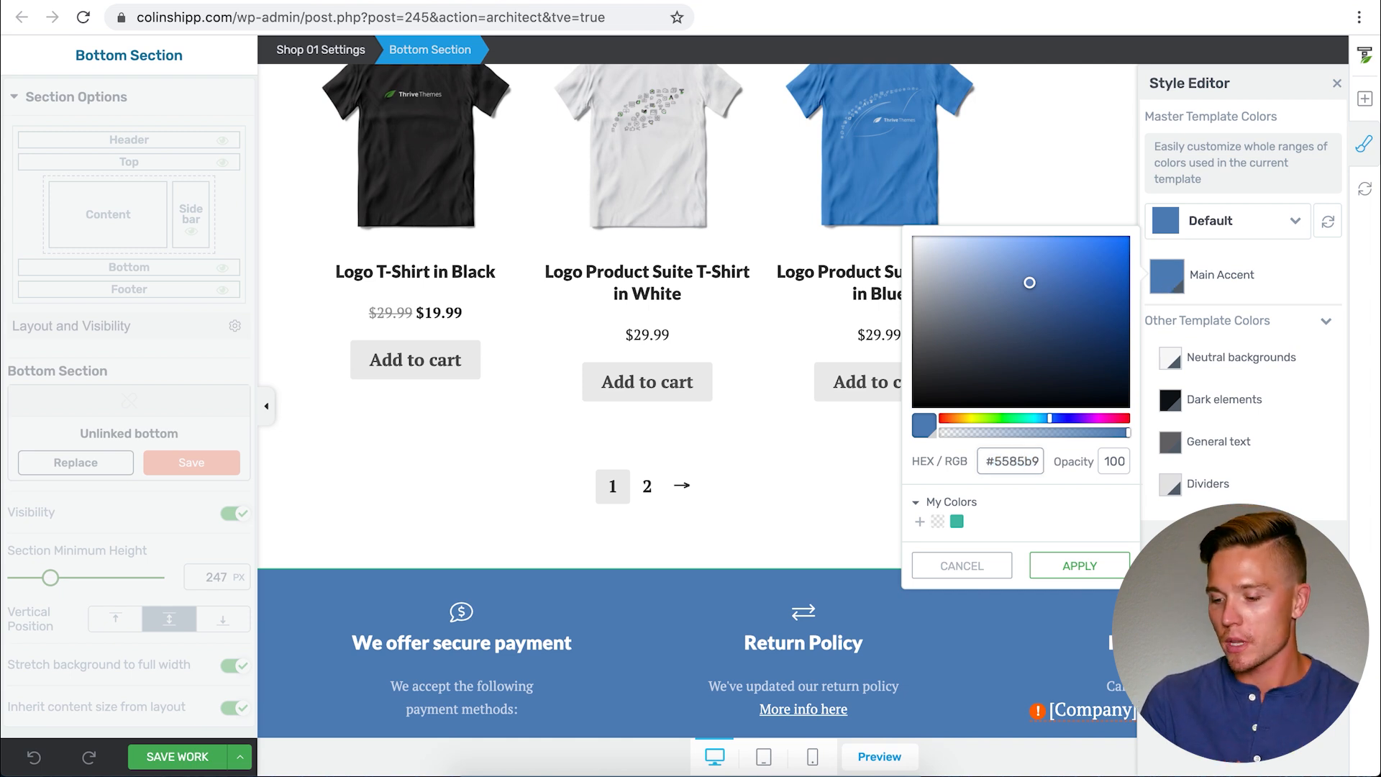
left_click(984, 566)
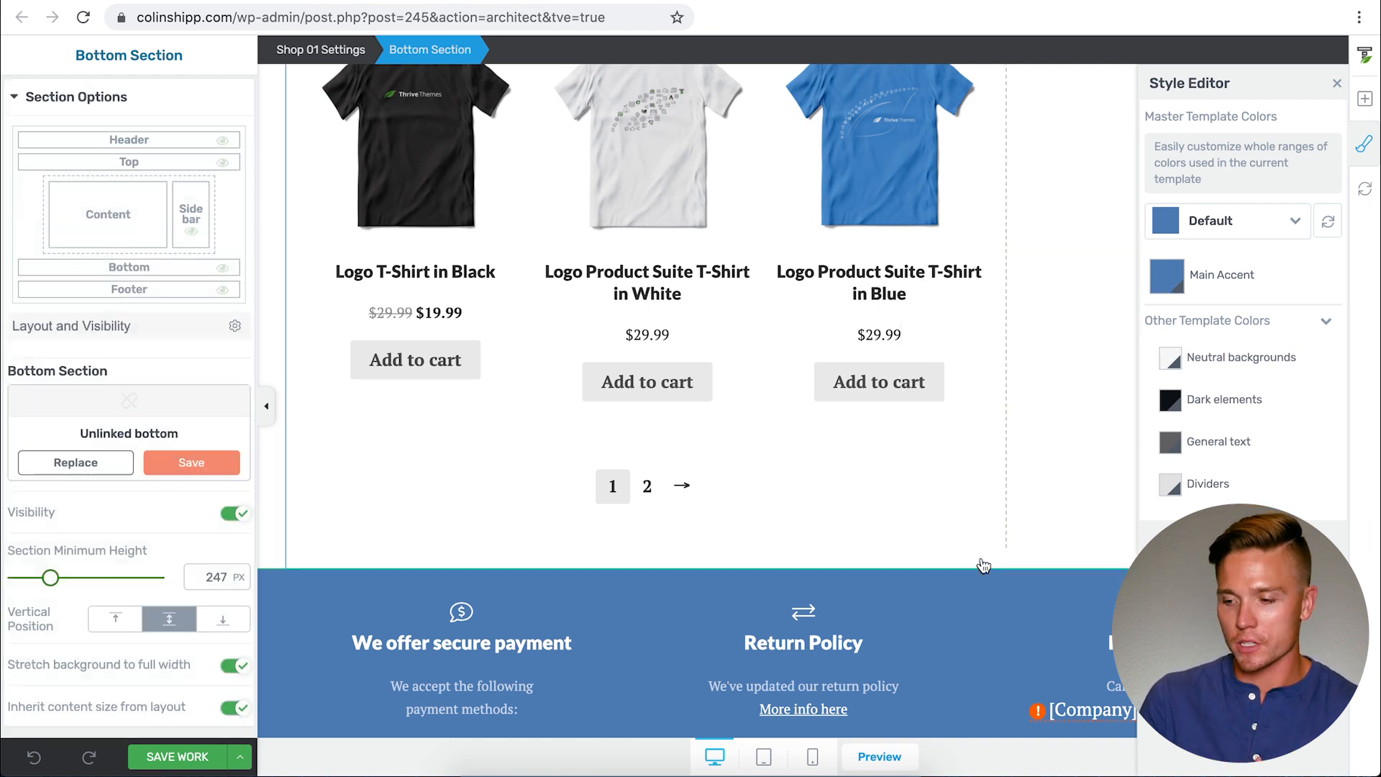
left_click(1336, 83)
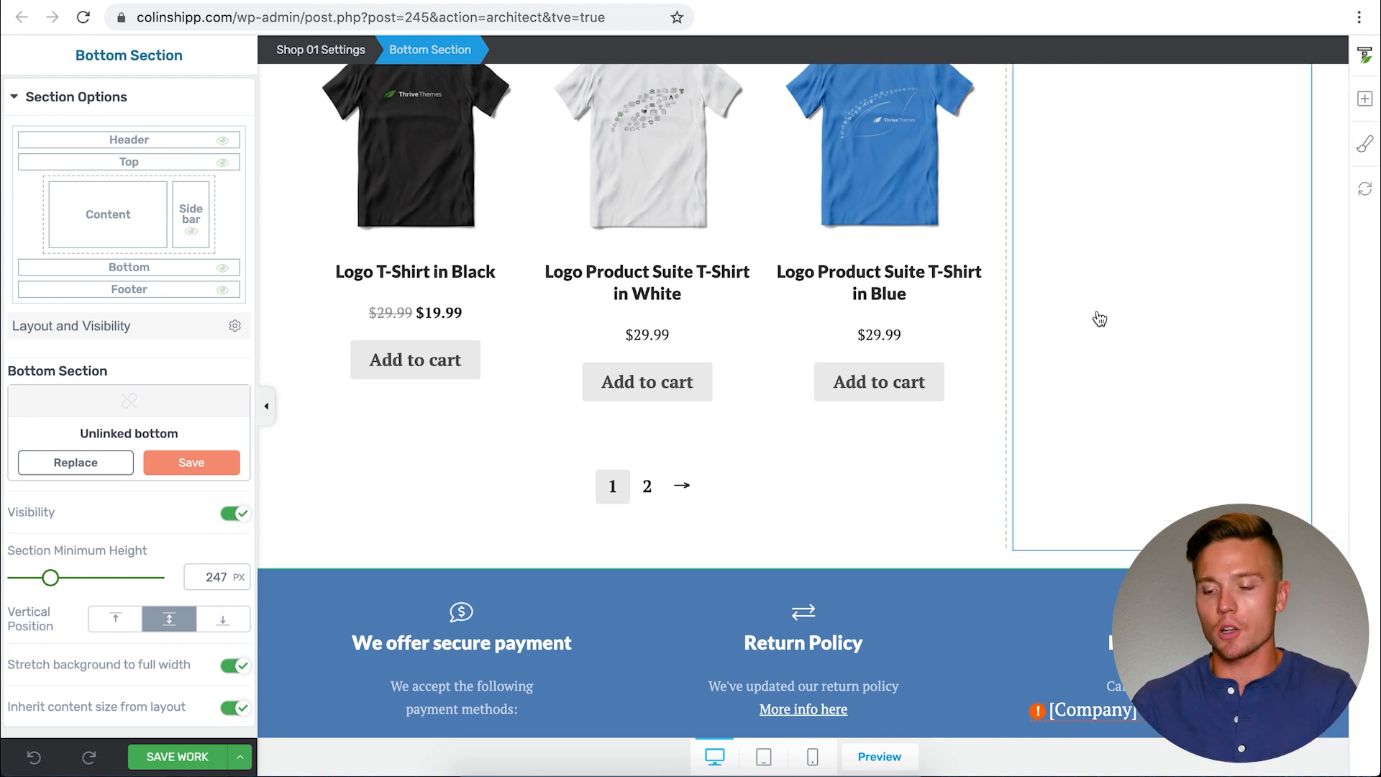
Examine the template's top, content, sidebar and bottom sections and the footer, selecting each main section in turn.
scroll(1098, 311, "up", 15)
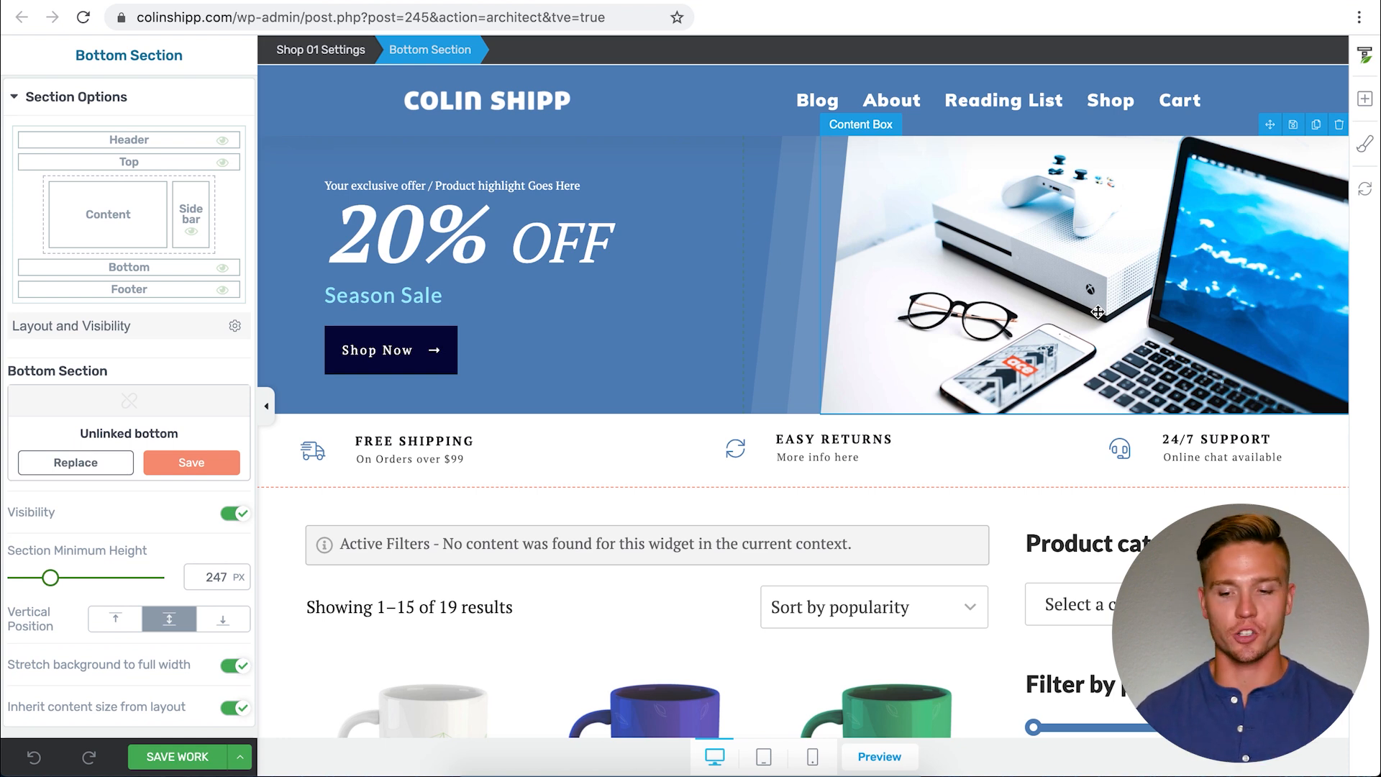
left_click(188, 164)
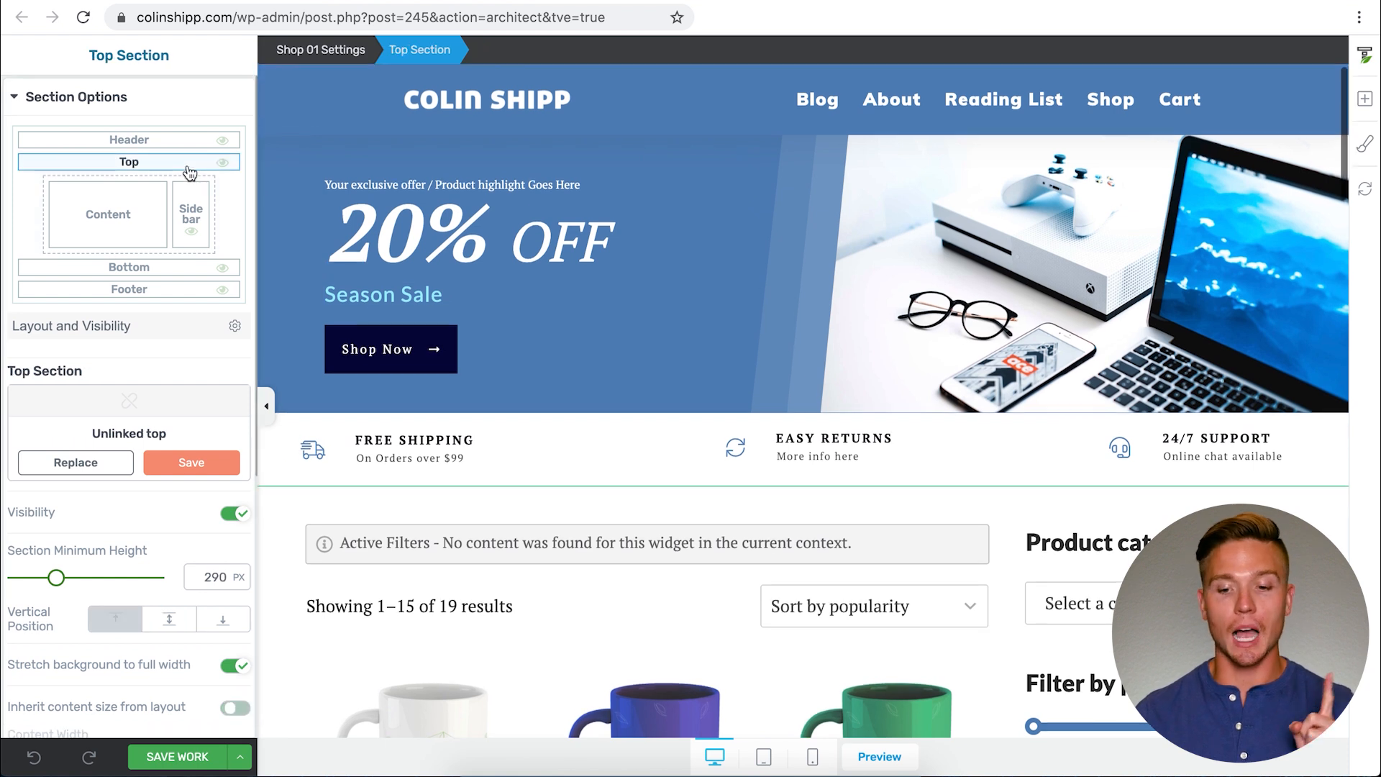
left_click(132, 210)
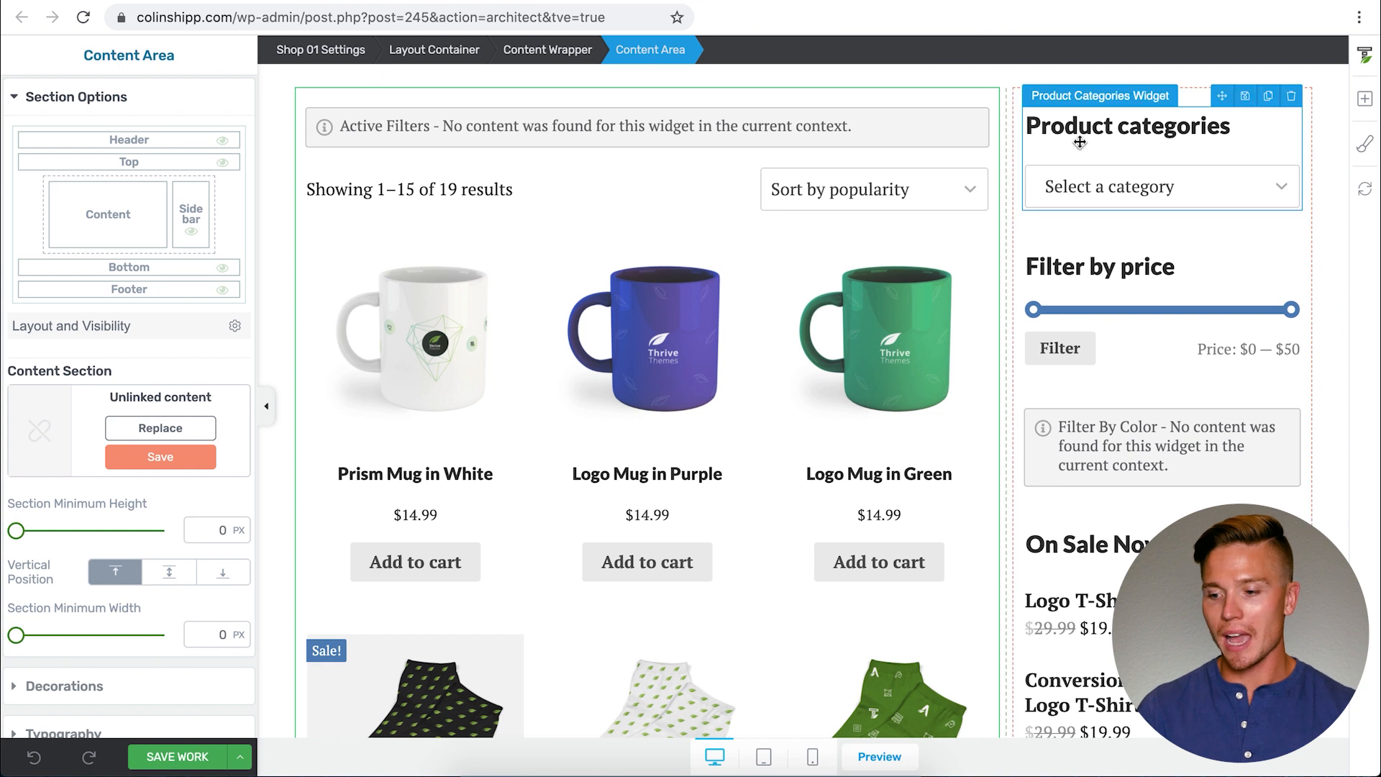
left_click(1026, 109)
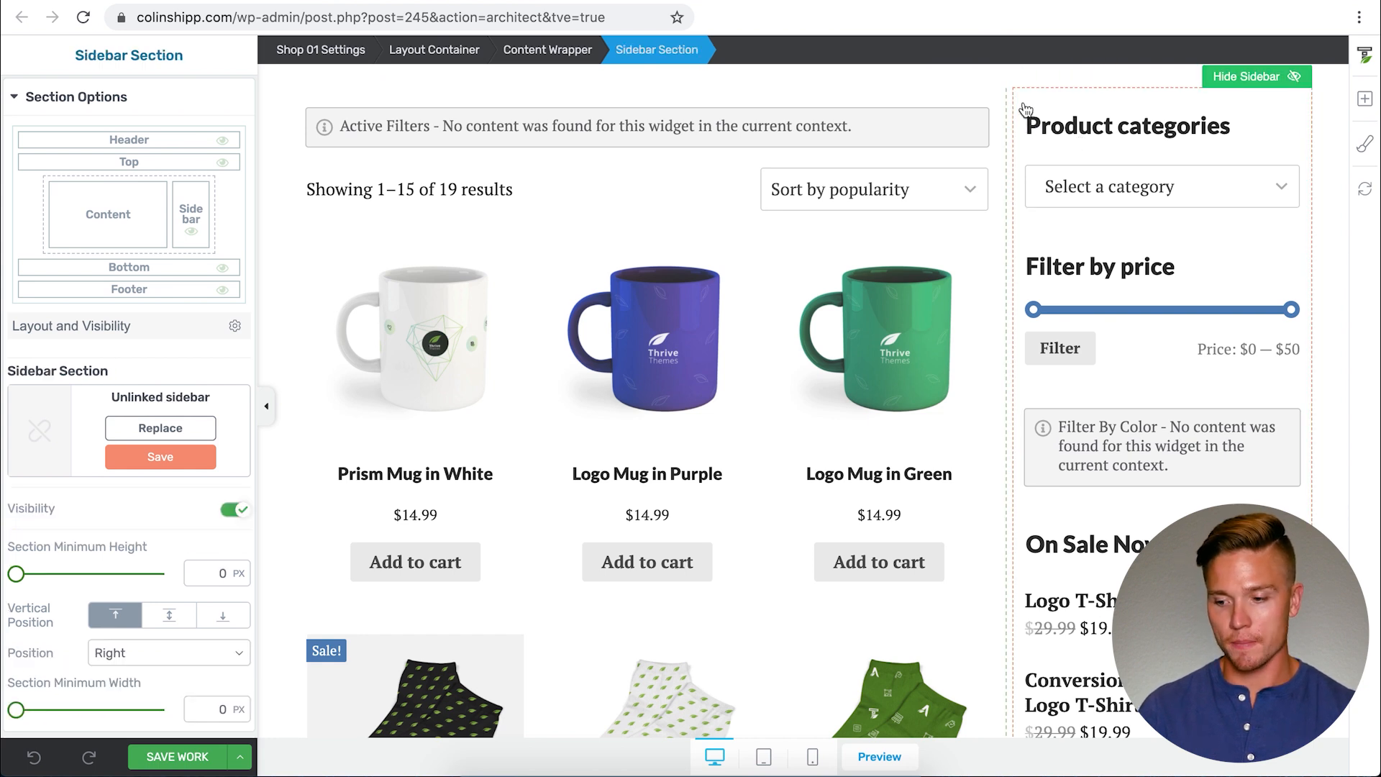
scroll(641, 487, "down", 15)
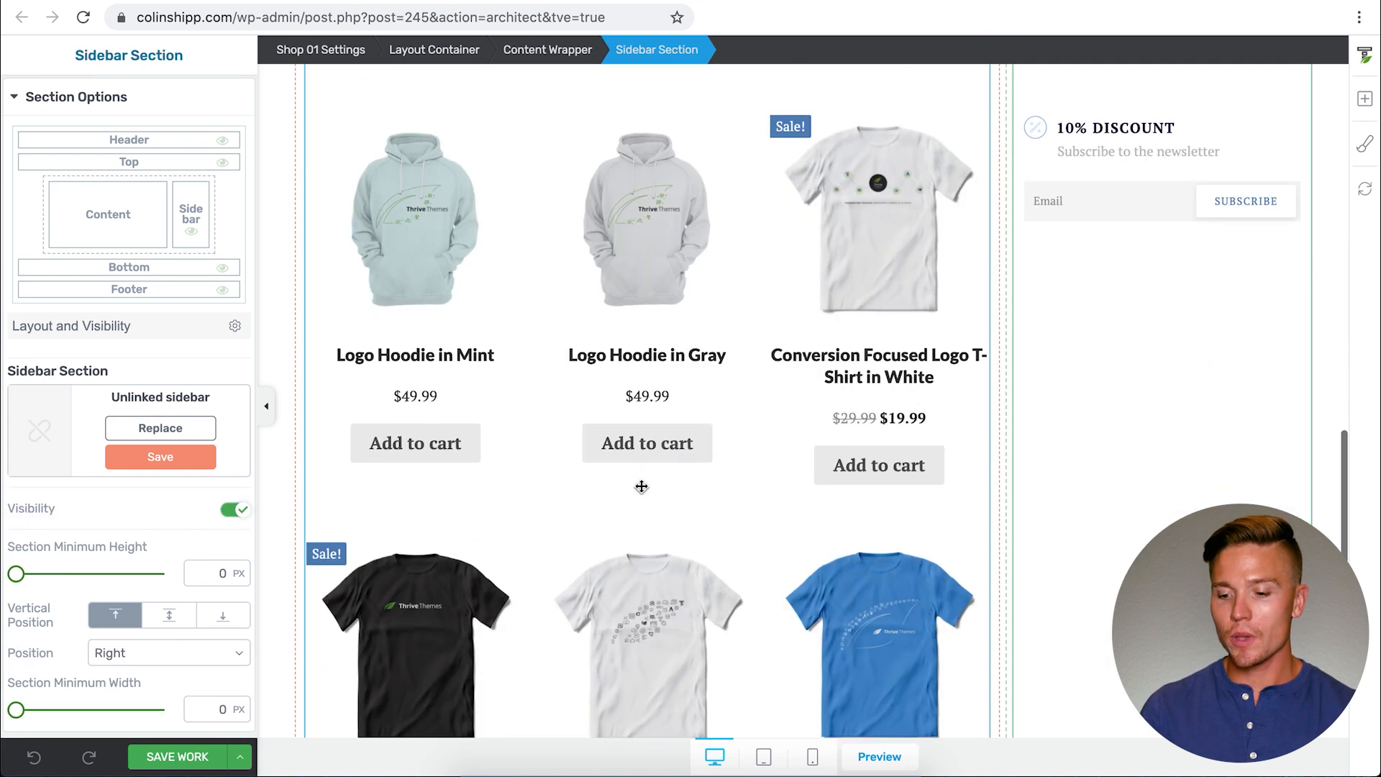
scroll(641, 487, "down", 8)
left_click(633, 512)
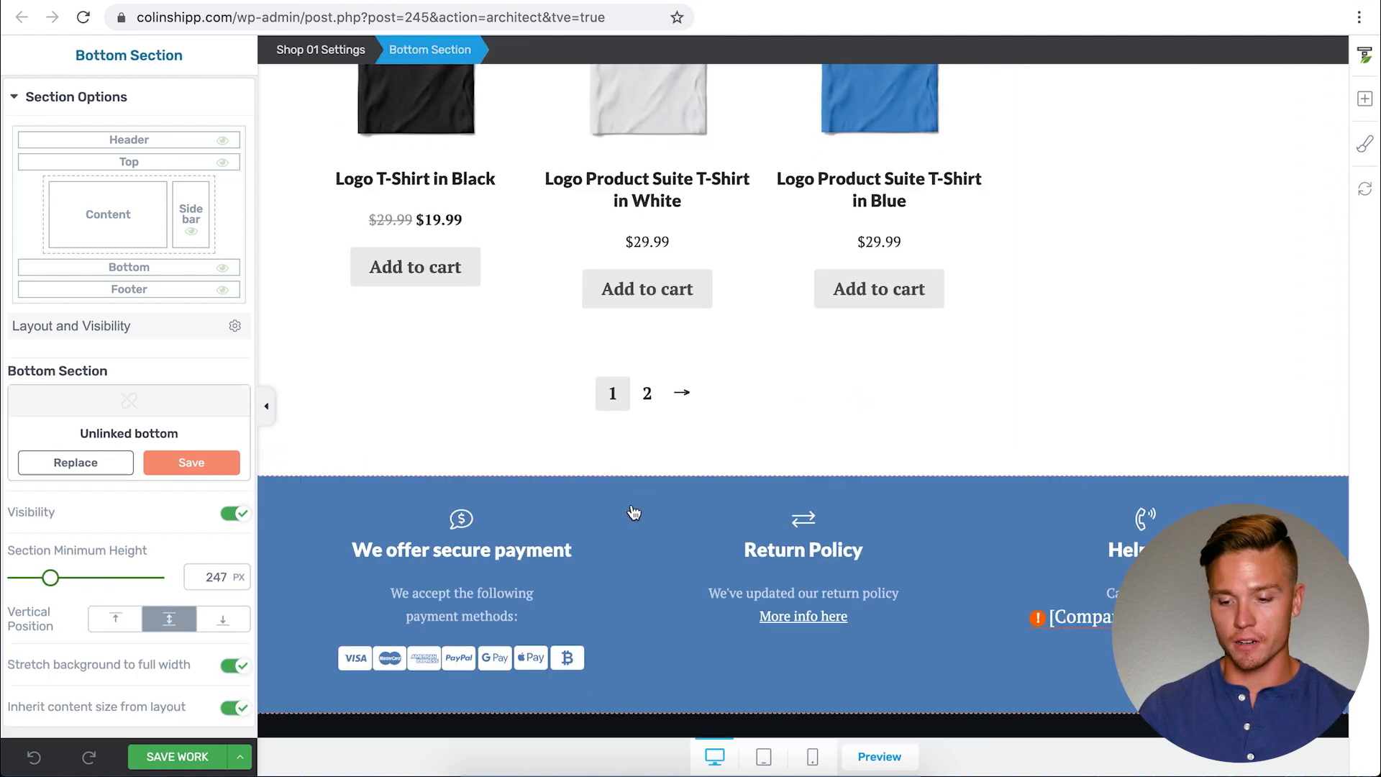
scroll(634, 512, "down", 3)
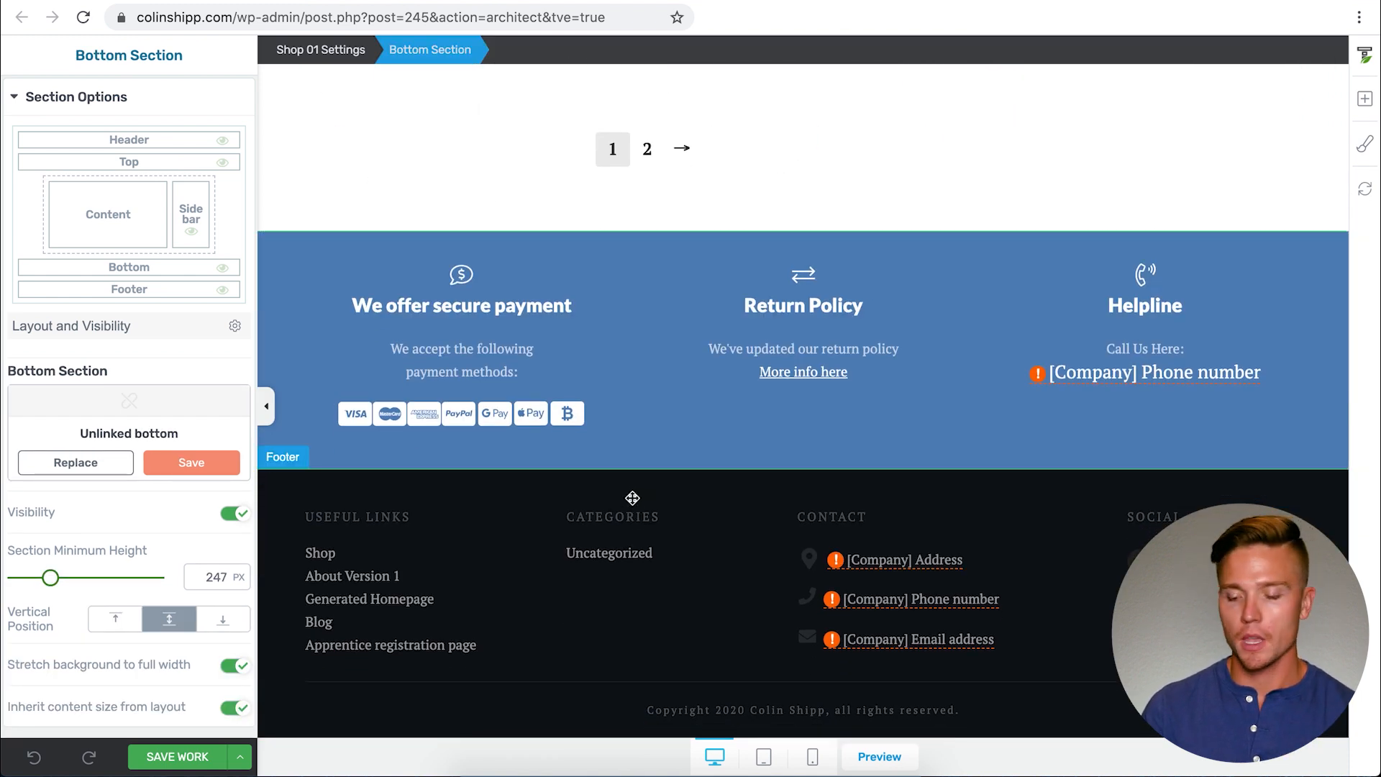
scroll(633, 498, "up", 10)
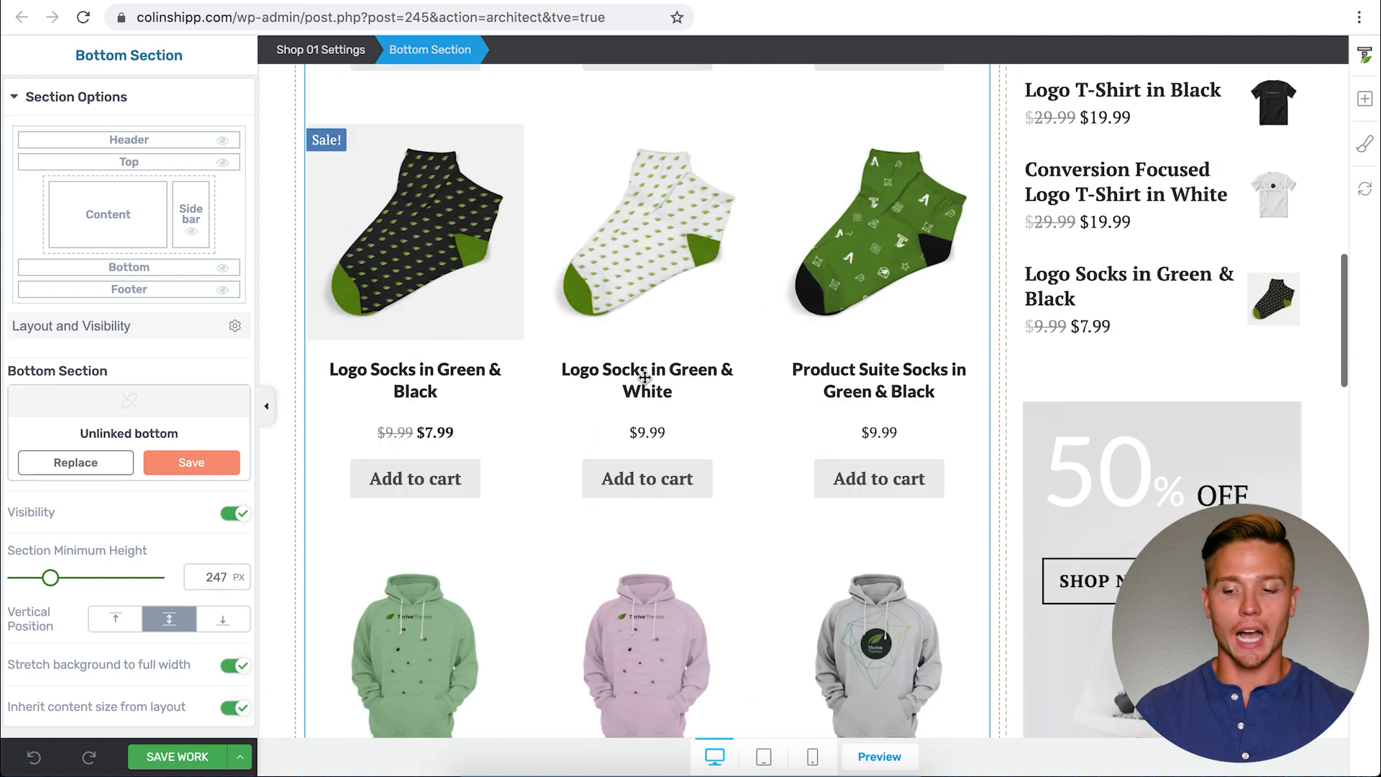
scroll(646, 380, "up", 10)
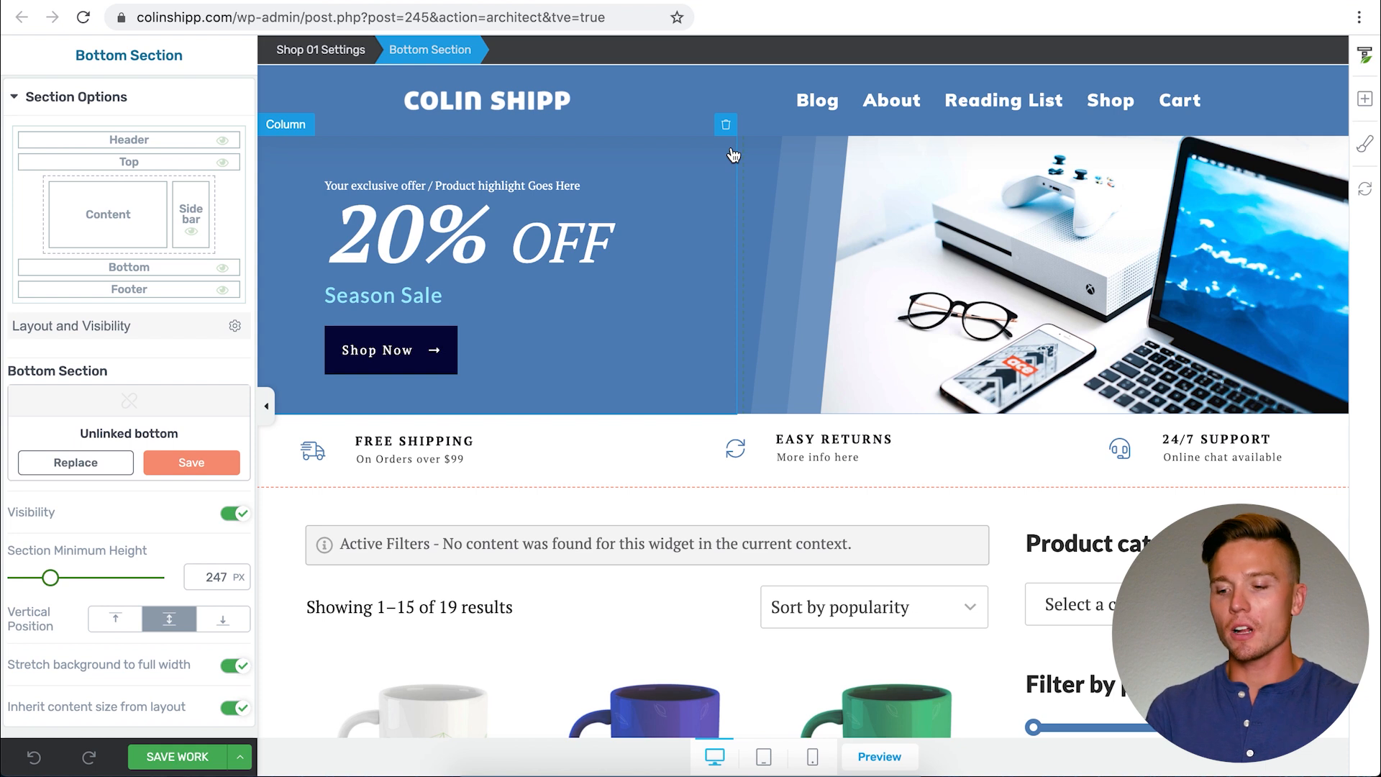
Change the discount percentage in the sale banner's headline to 40%.
left_click(419, 241)
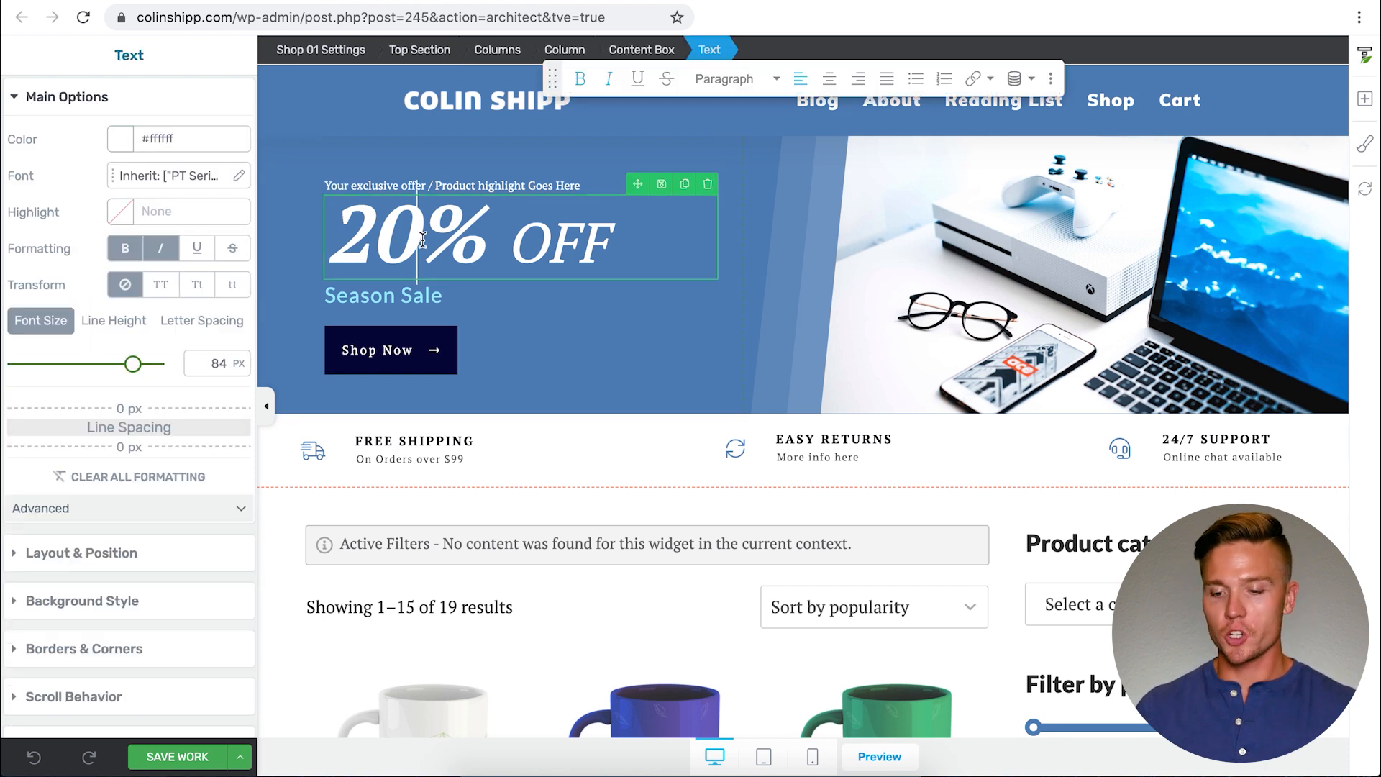
key("BackSpace")
key("BackSpace")
type("40")
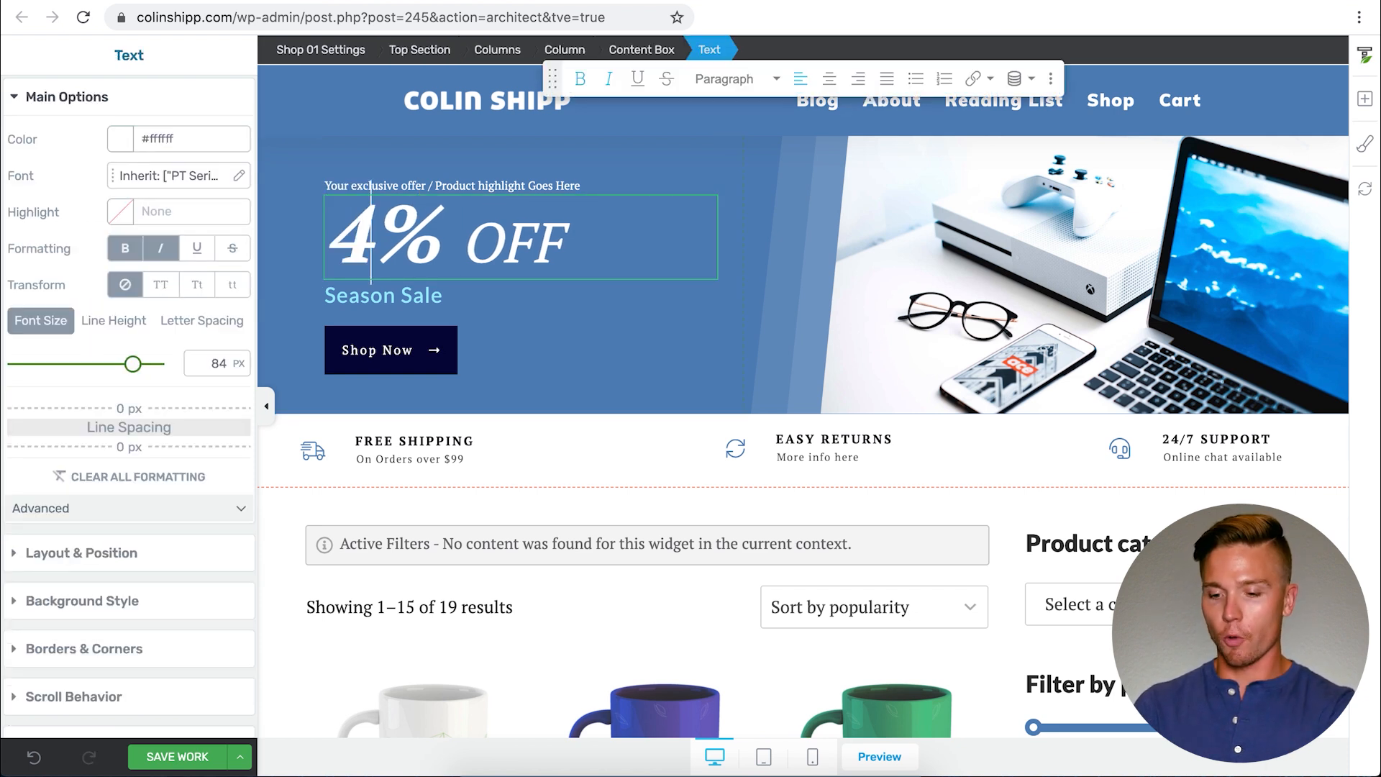
Change the sale banner's subheading to "Seasonal Sale".
double_click(423, 296)
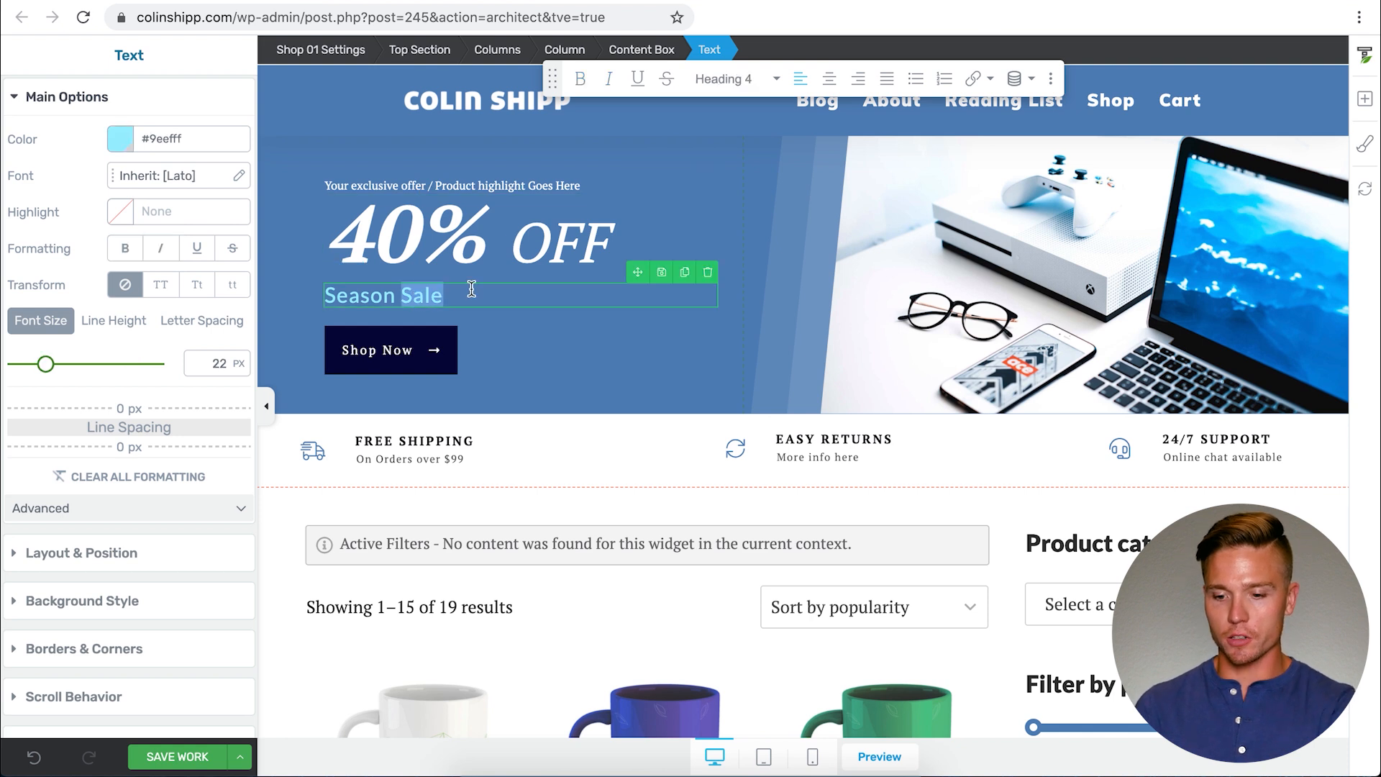
key("BackSpace")
key("BackSpace")
type("al Sale")
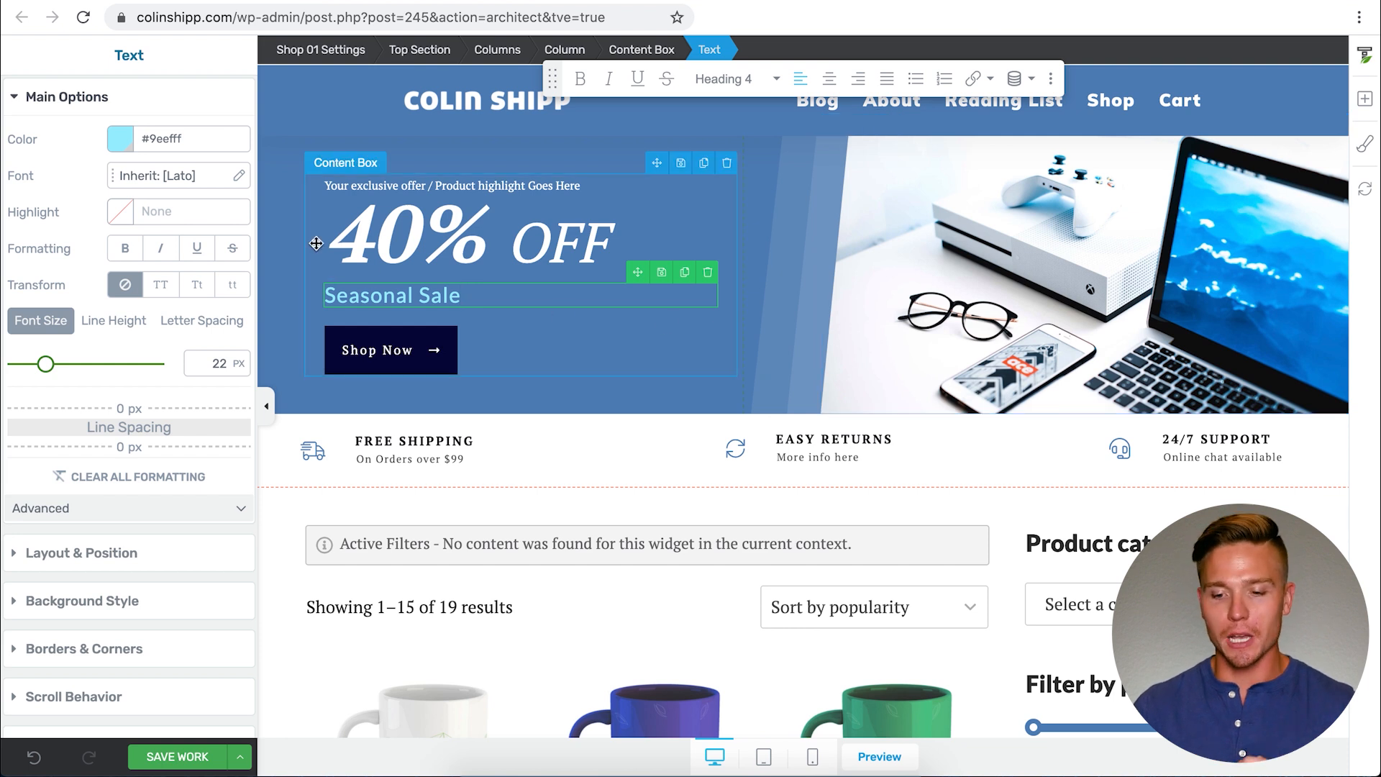
left_click(279, 158)
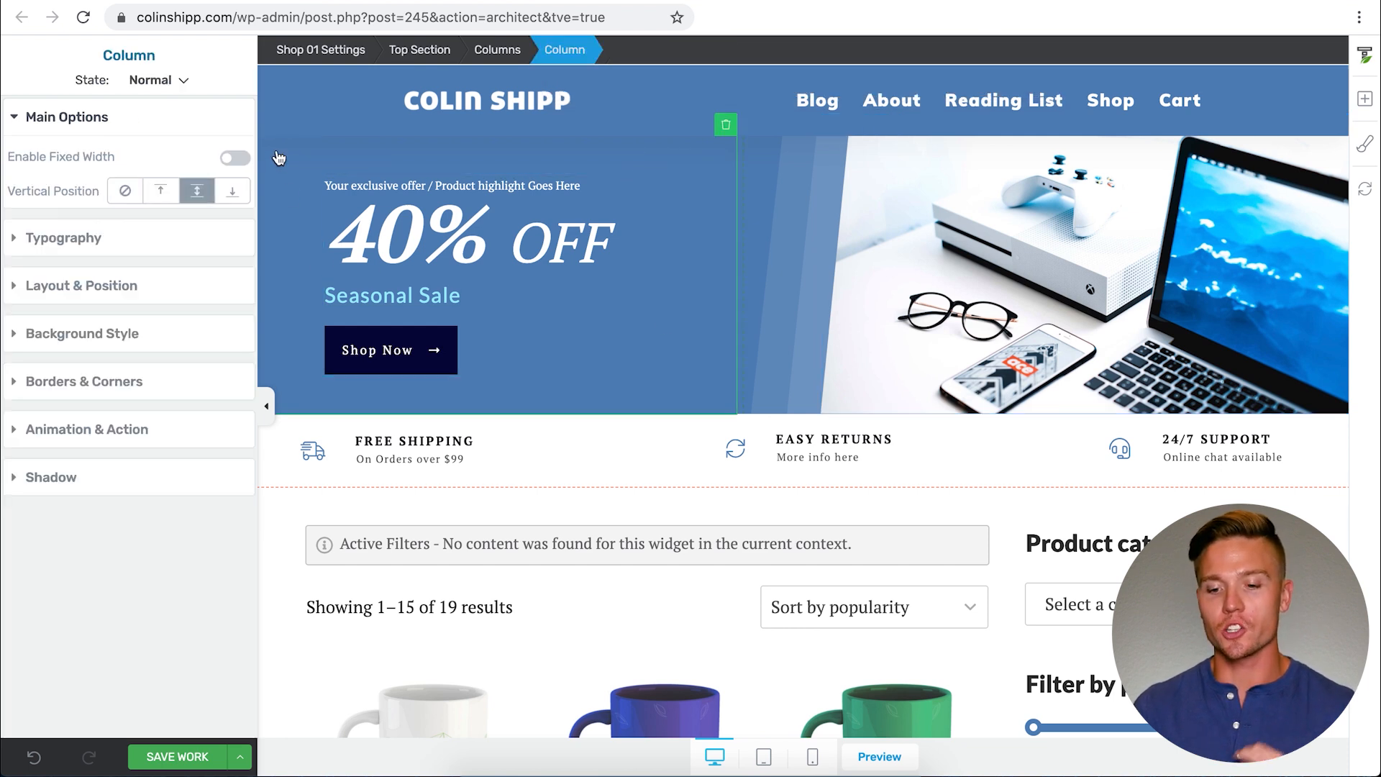
Replace the top section with the WooCommerce Guarantees 09 design and look over its content.
left_click(420, 49)
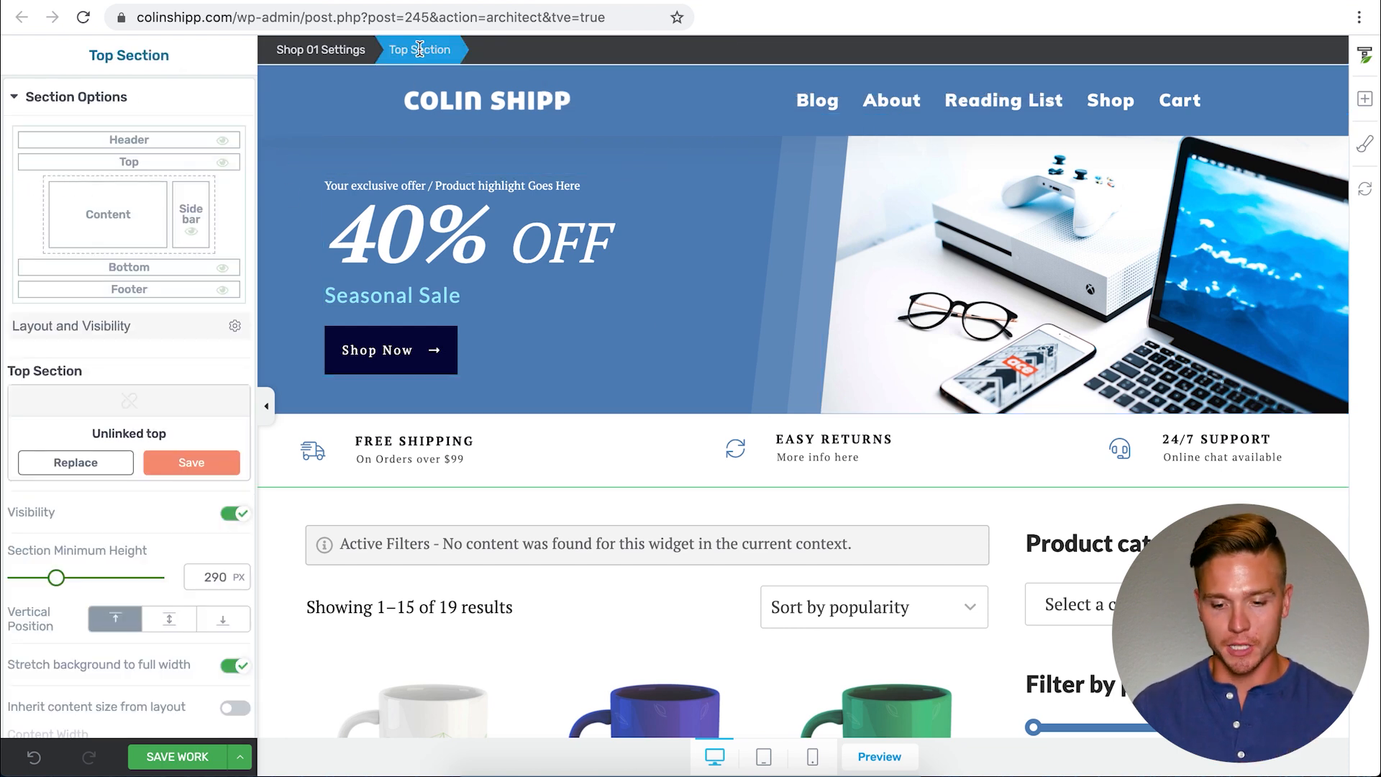
left_click(92, 463)
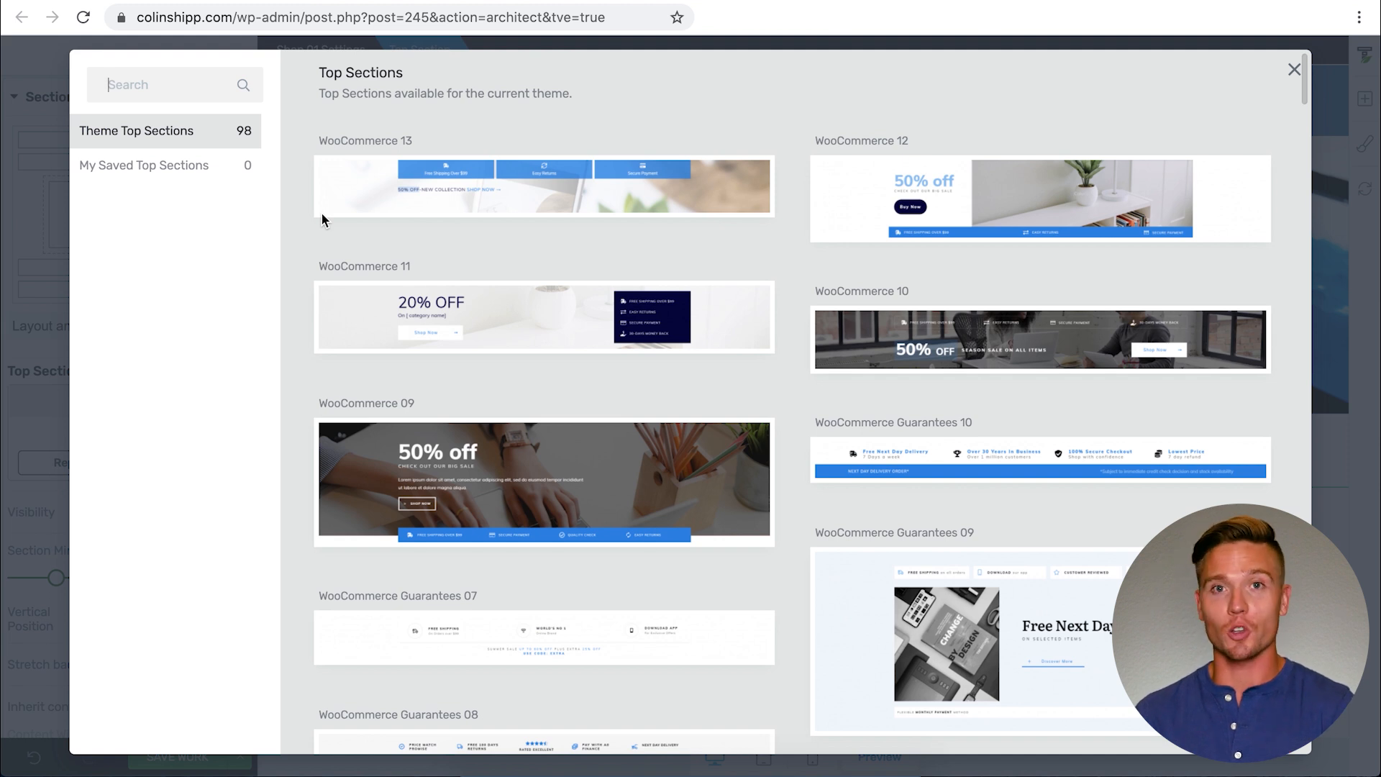
scroll(647, 352, "down", 1)
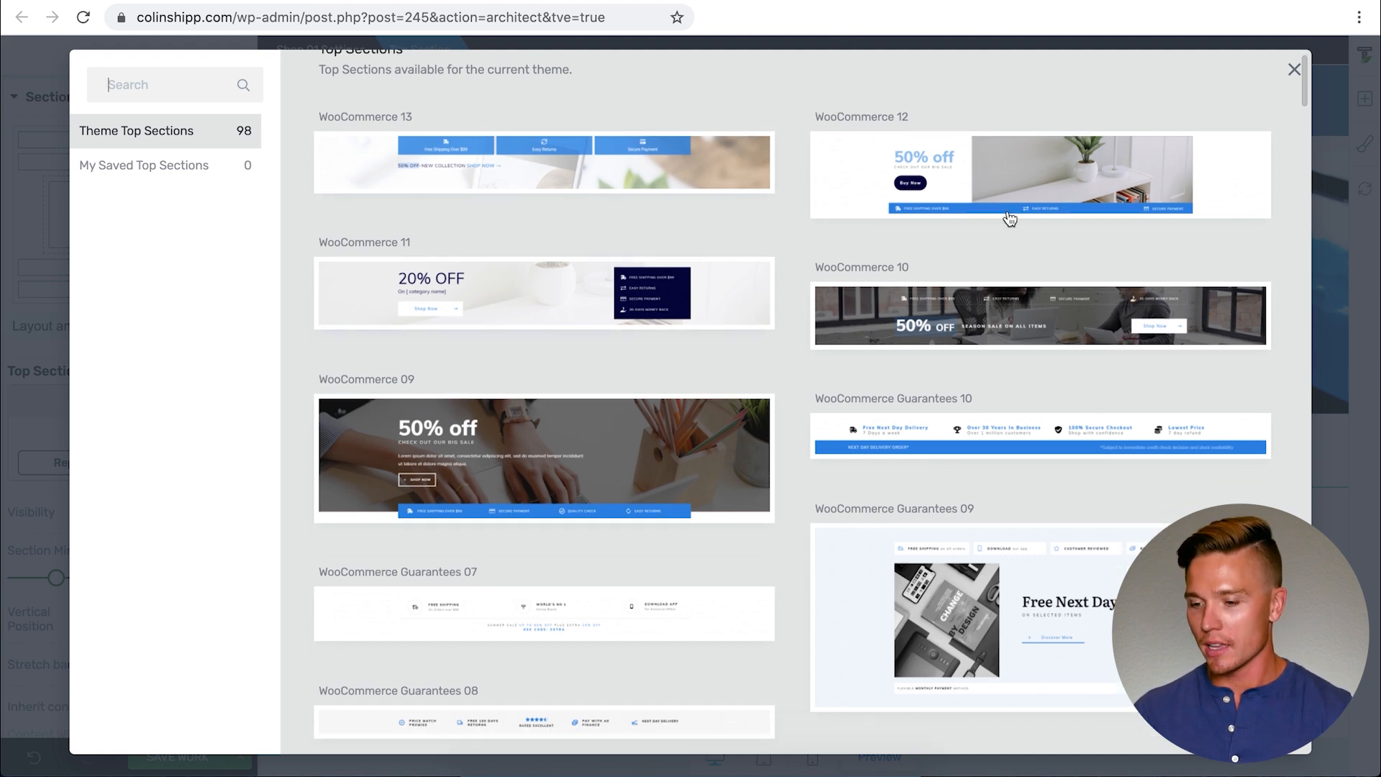
scroll(990, 198, "up", 4)
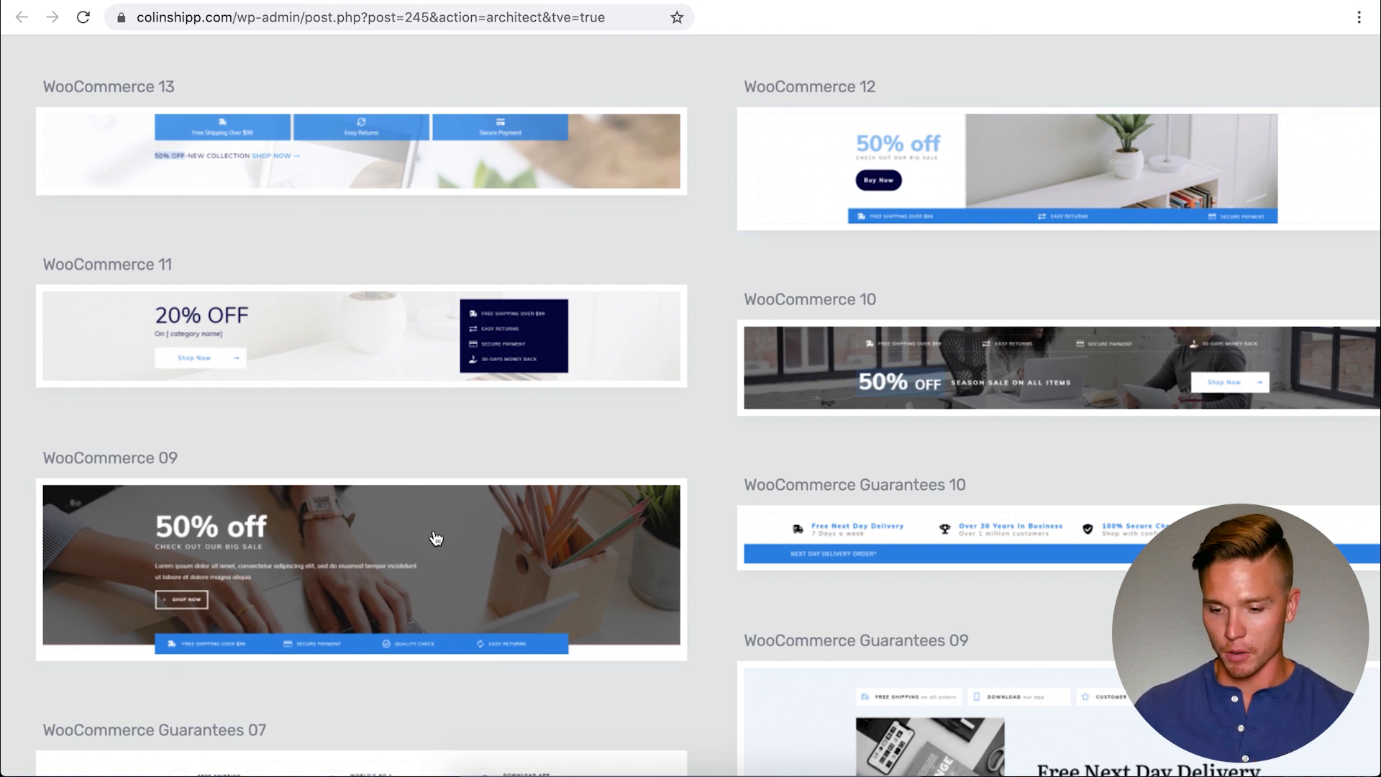
scroll(799, 504, "down", 3)
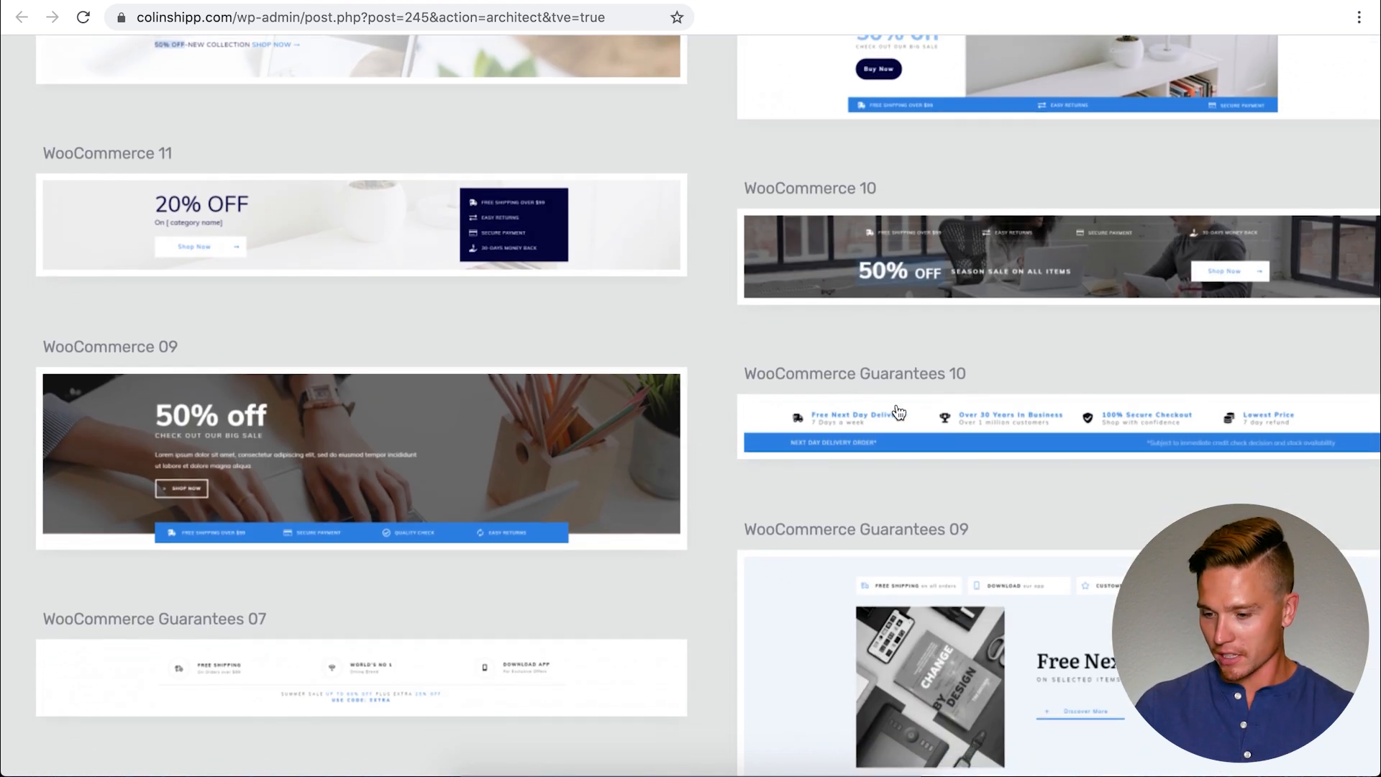
scroll(964, 396, "down", 5)
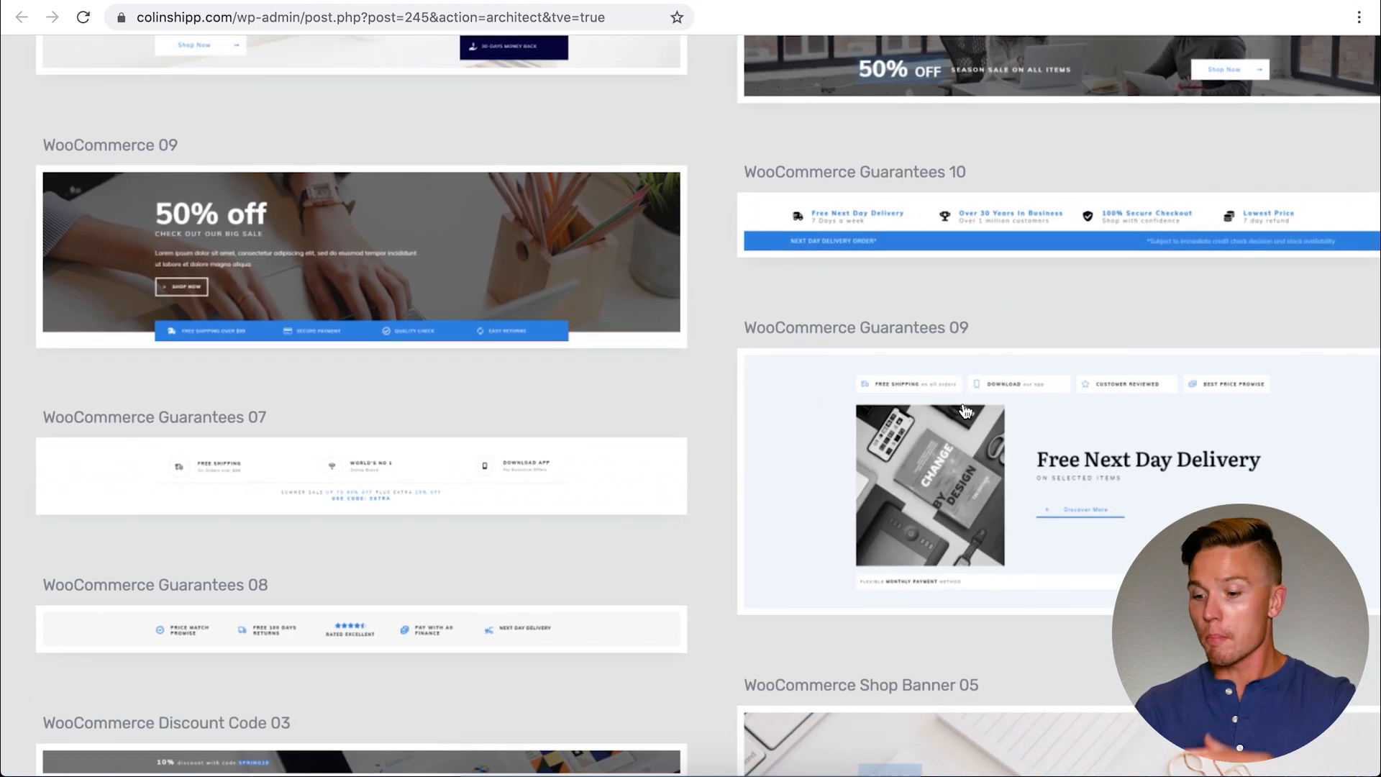
scroll(689, 540, "down", 12)
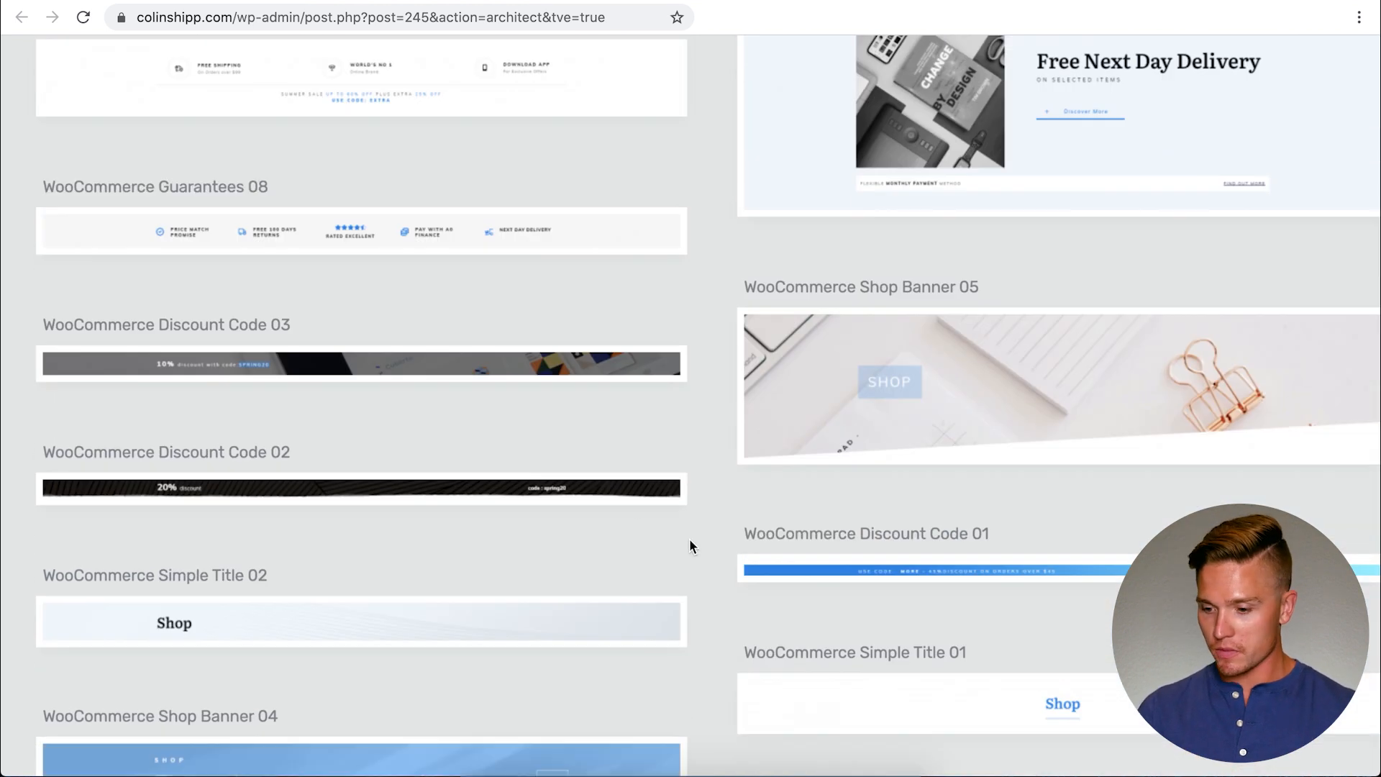
scroll(285, 417, "down", 20)
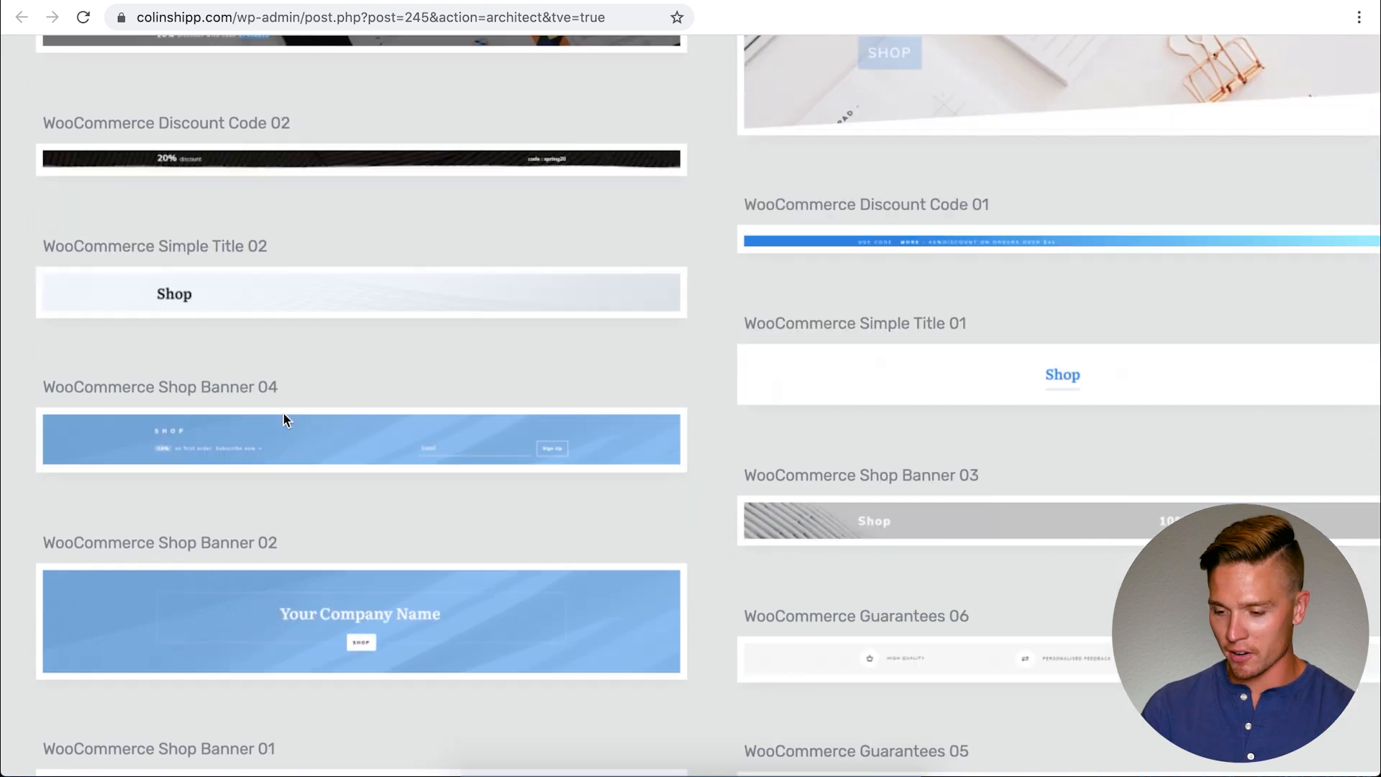
scroll(285, 422, "down", 18)
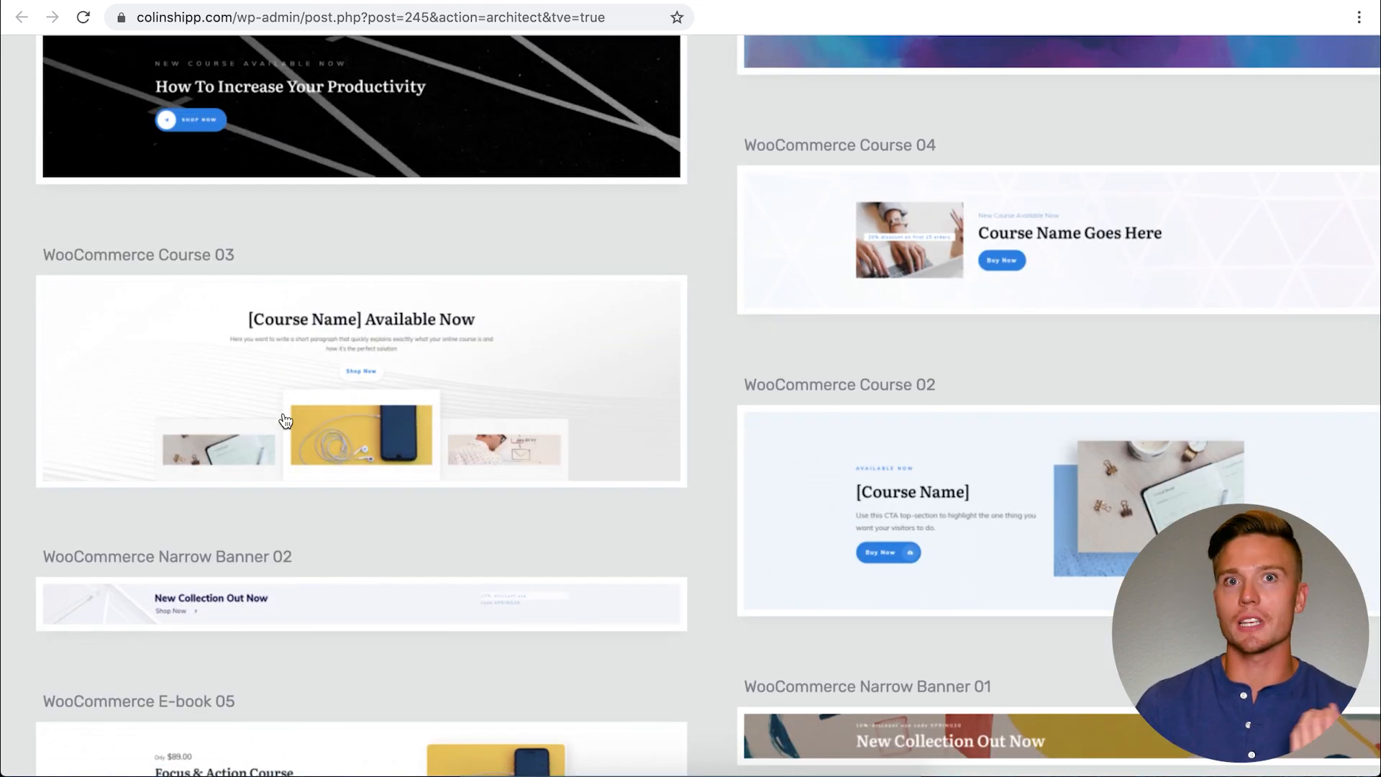
scroll(285, 422, "down", 10)
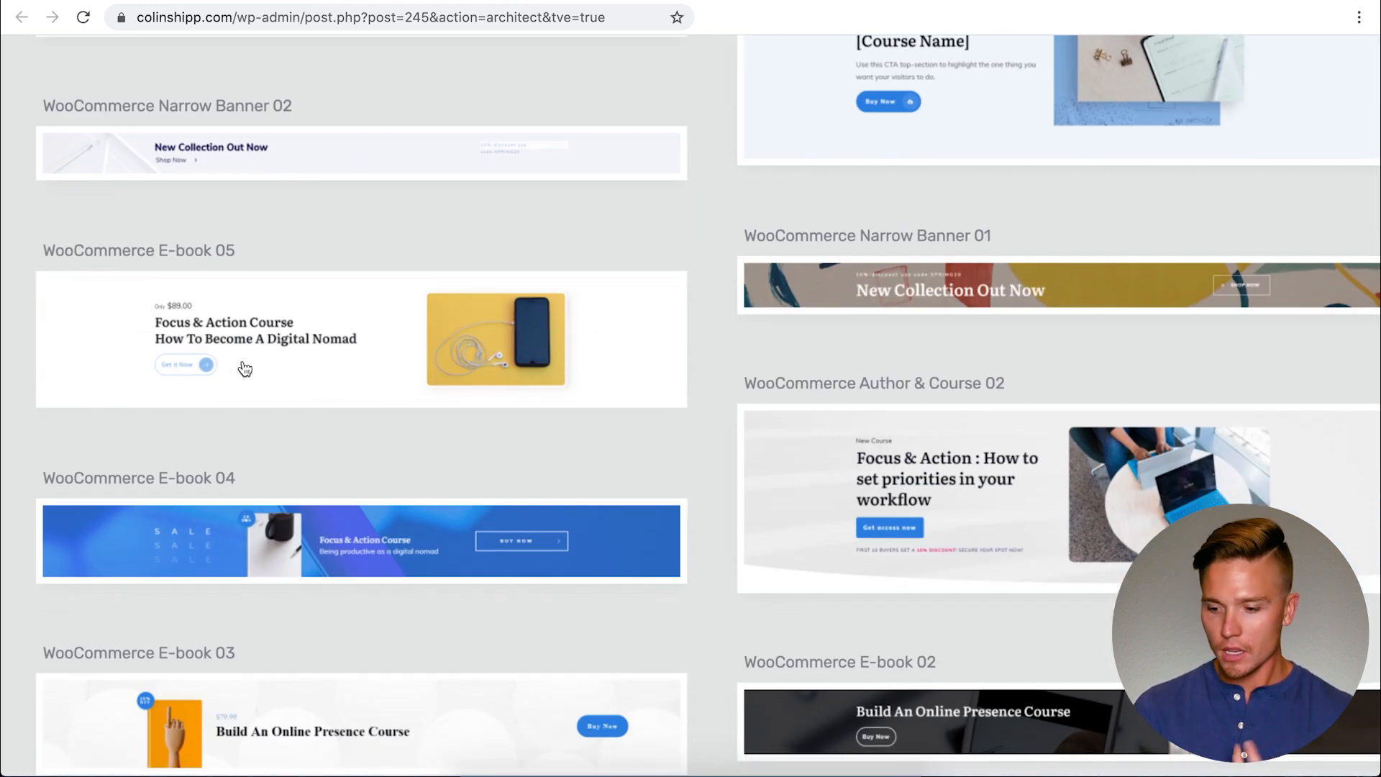
scroll(225, 364, "down", 1)
scroll(288, 389, "down", 4)
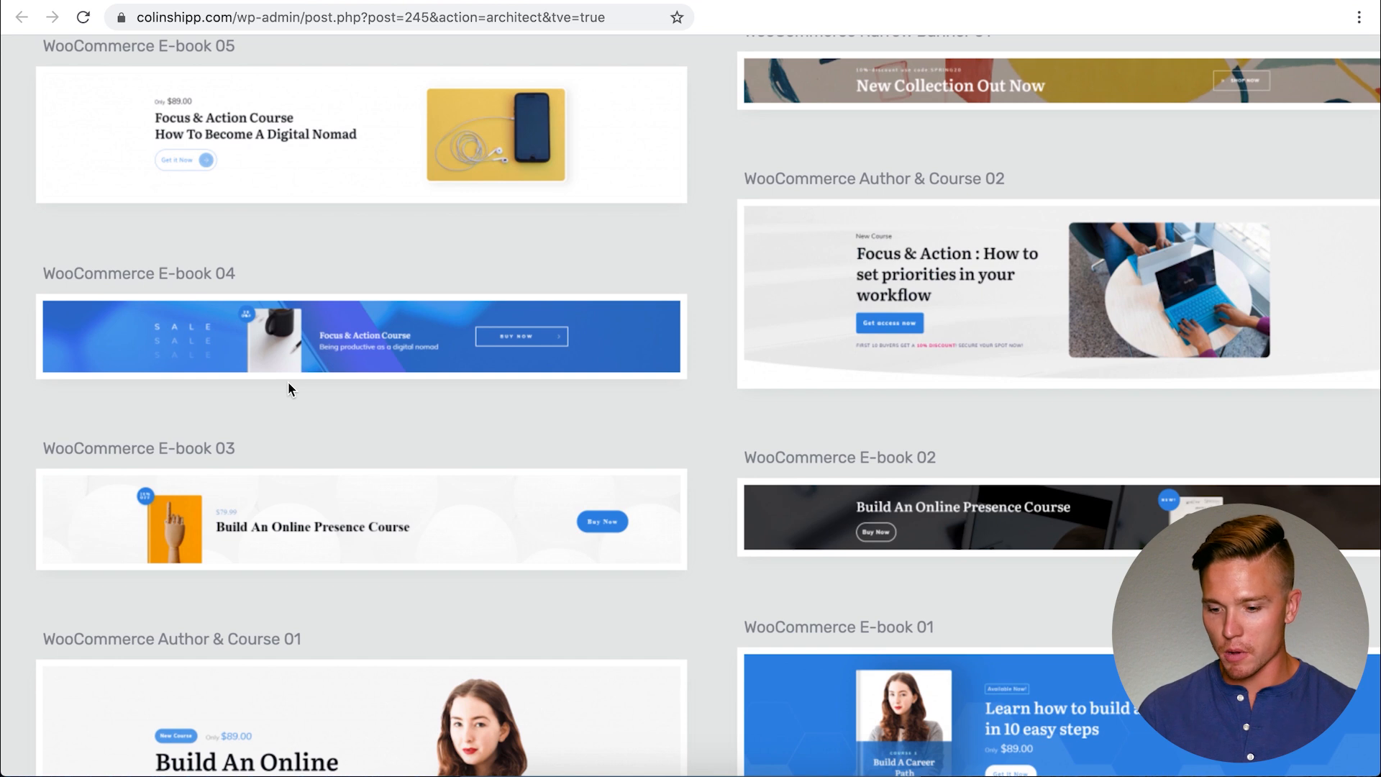
scroll(288, 389, "down", 13)
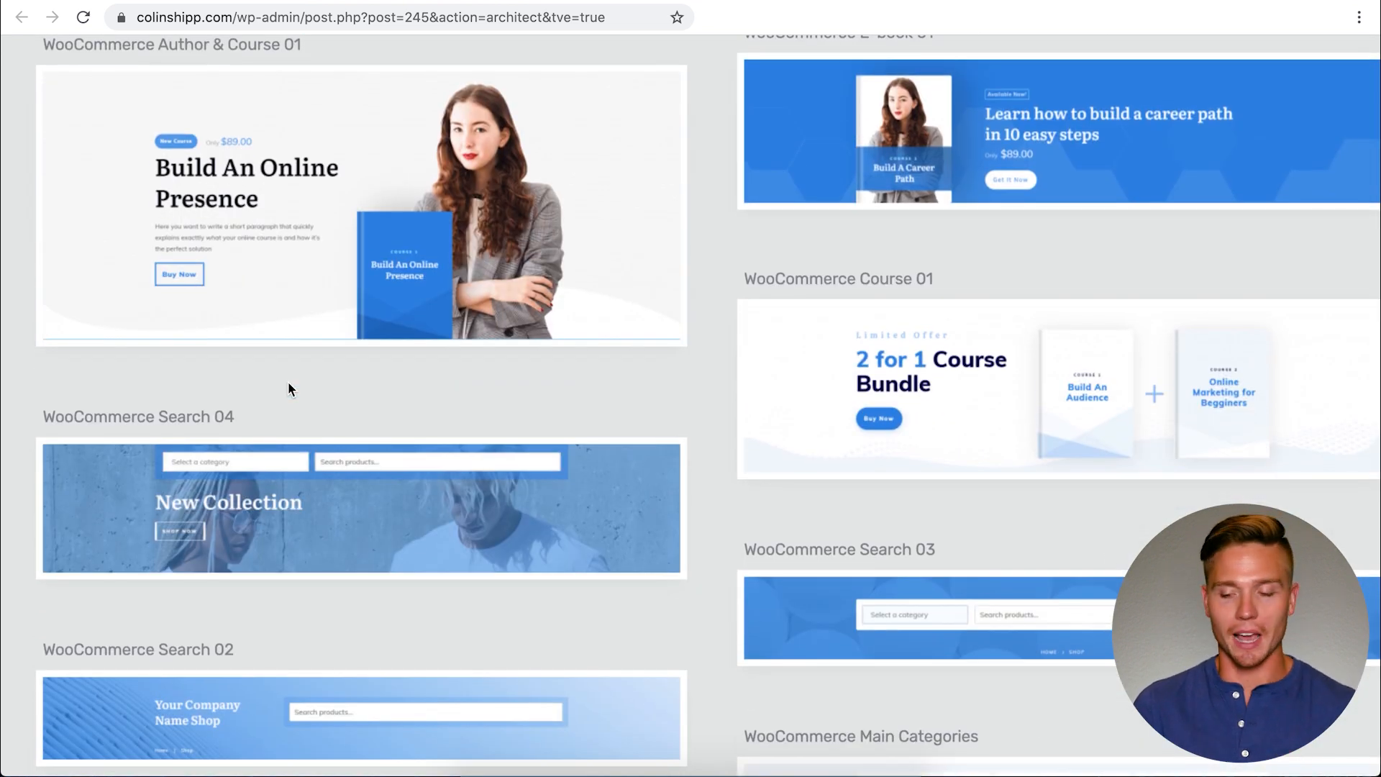
scroll(288, 390, "down", 20)
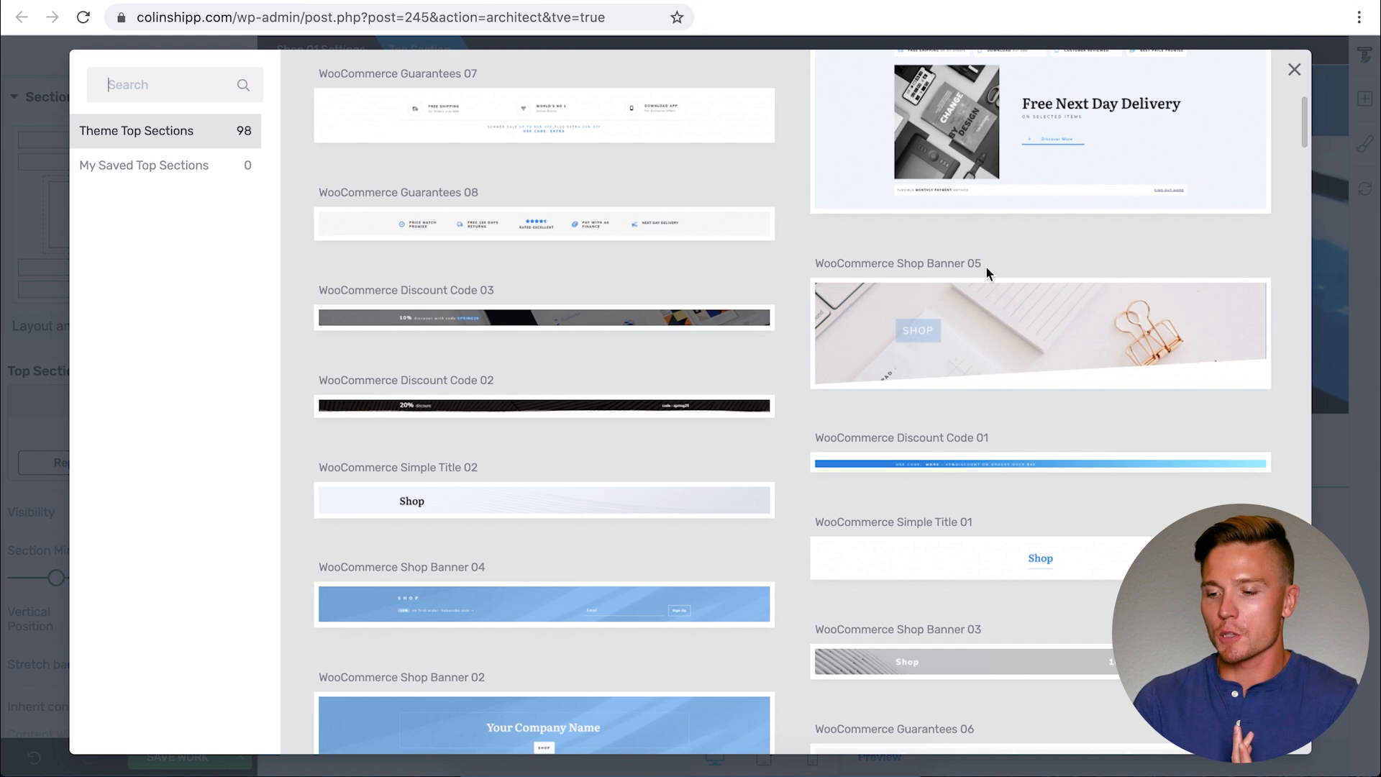
left_click(1051, 161)
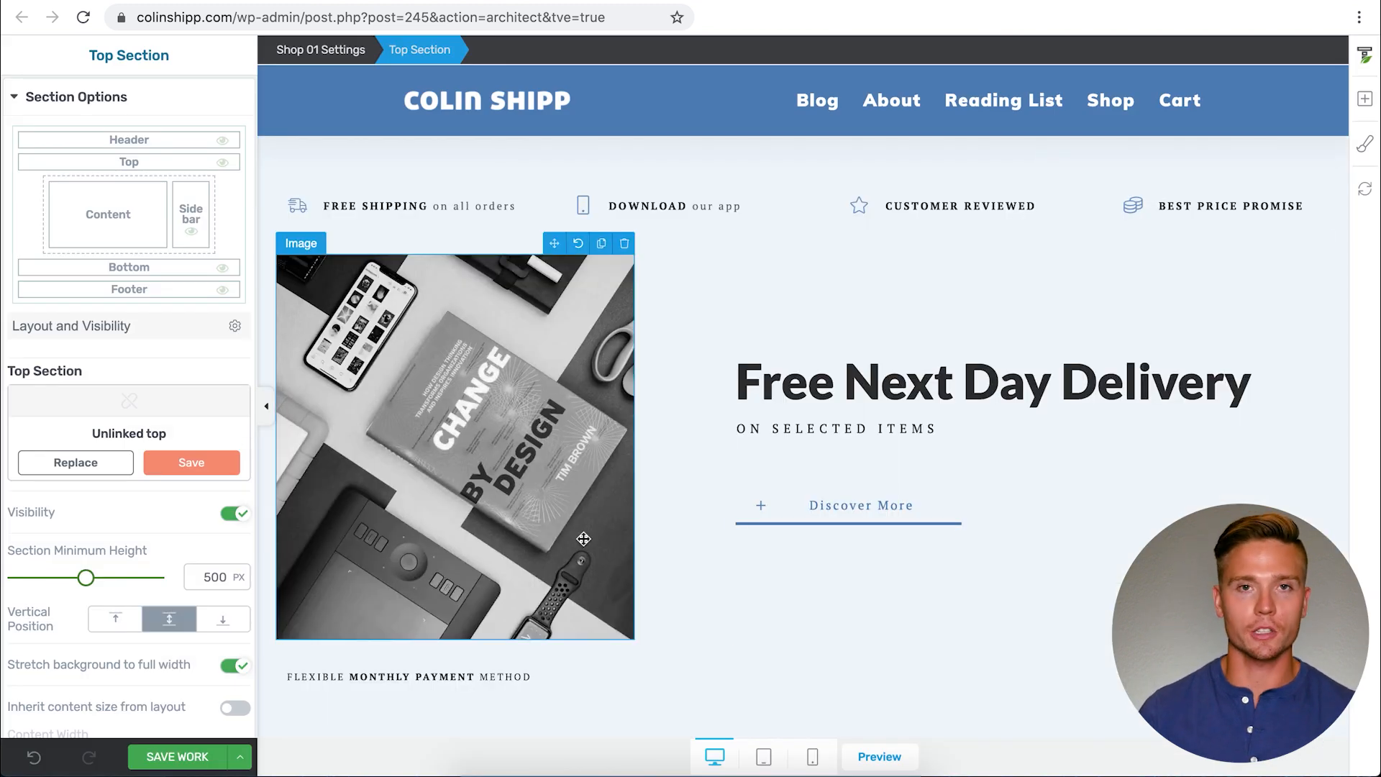
scroll(583, 539, "down", 3)
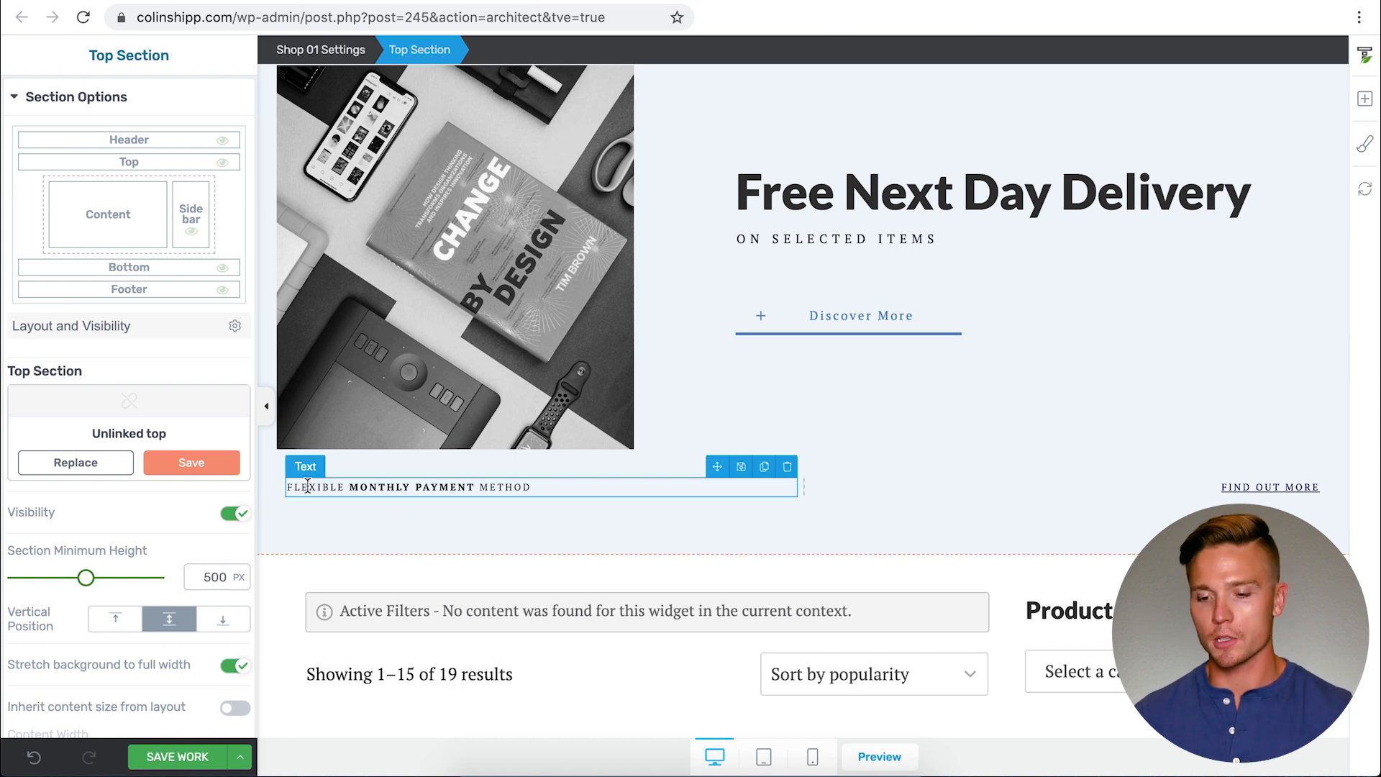
scroll(584, 546, "up", 3)
Replace the top section with the "20% OFF Season Sale" banner design that includes the shipping, returns and support details.
left_click(85, 461)
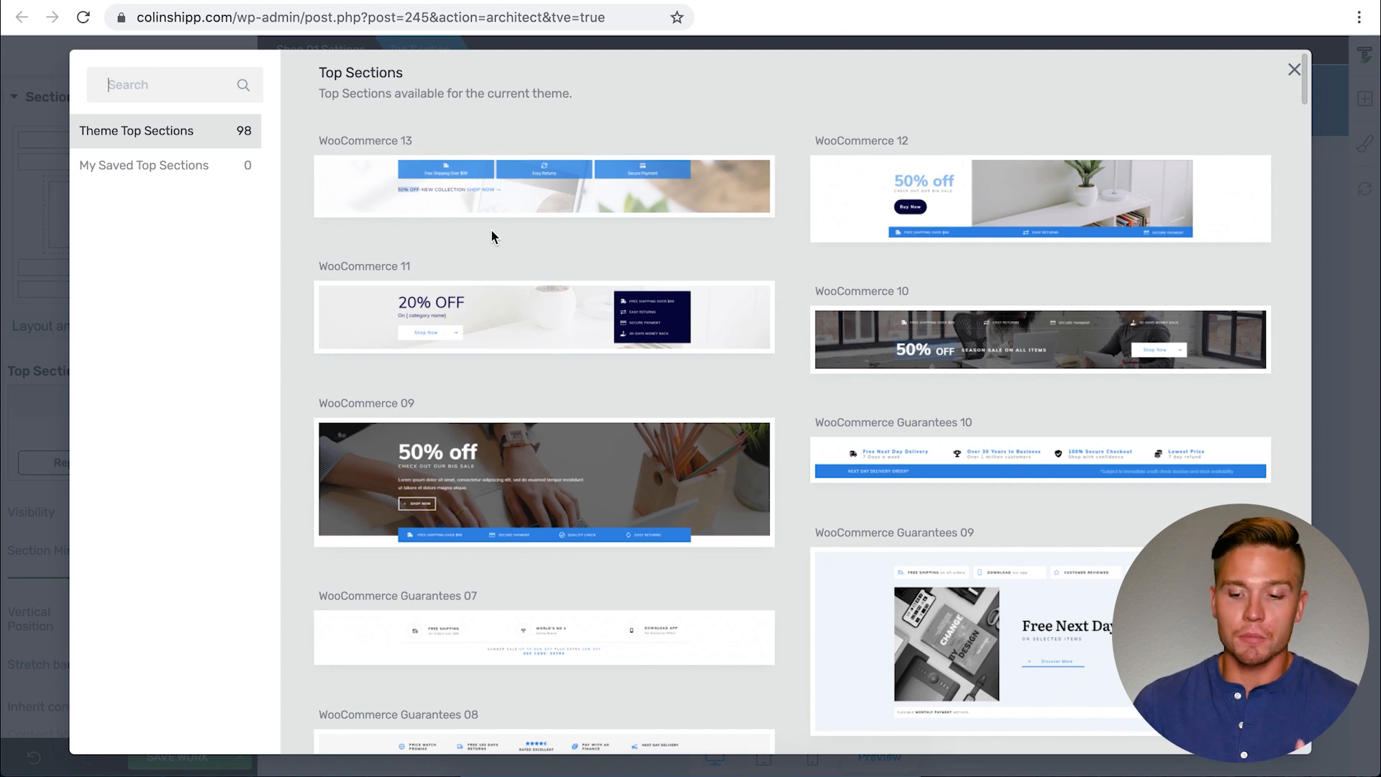
scroll(492, 232, "down", 20)
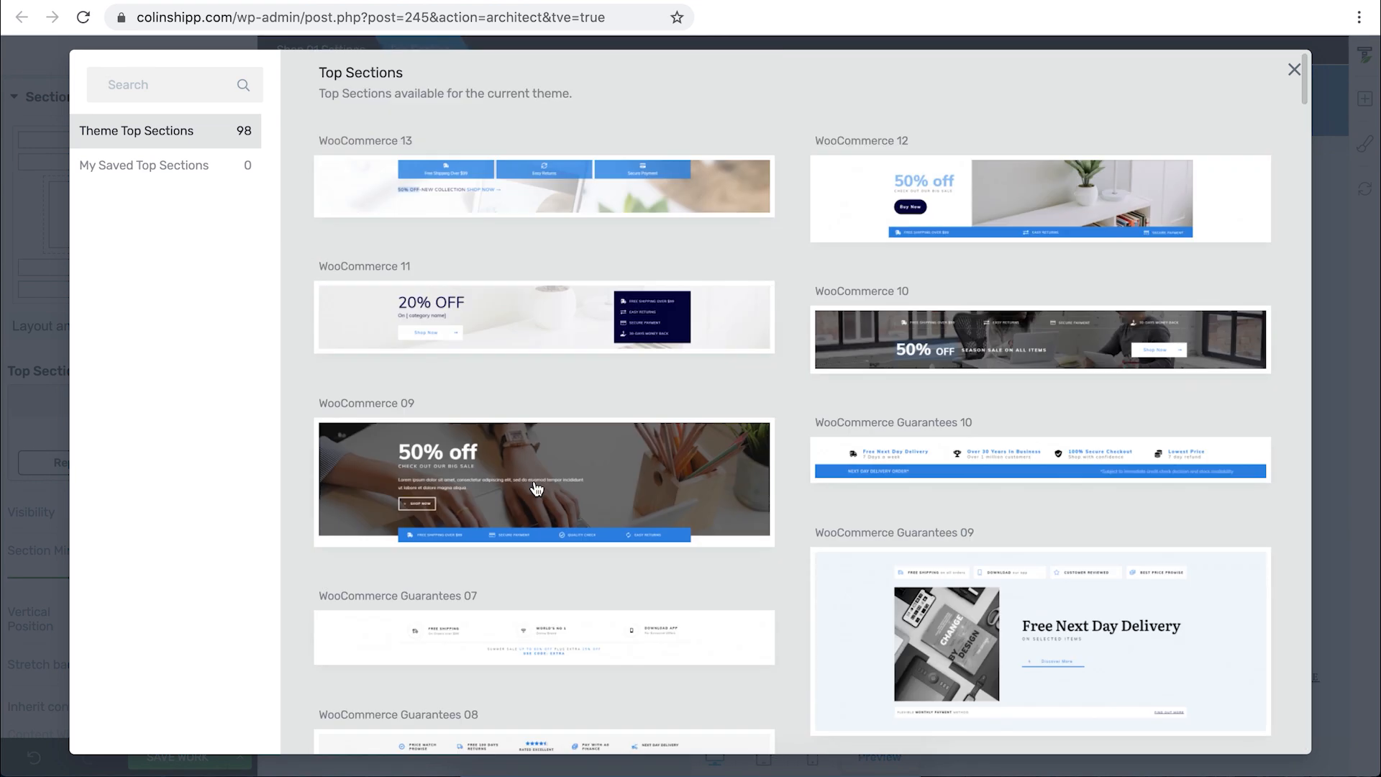
scroll(535, 486, "down", 20)
left_click(535, 489)
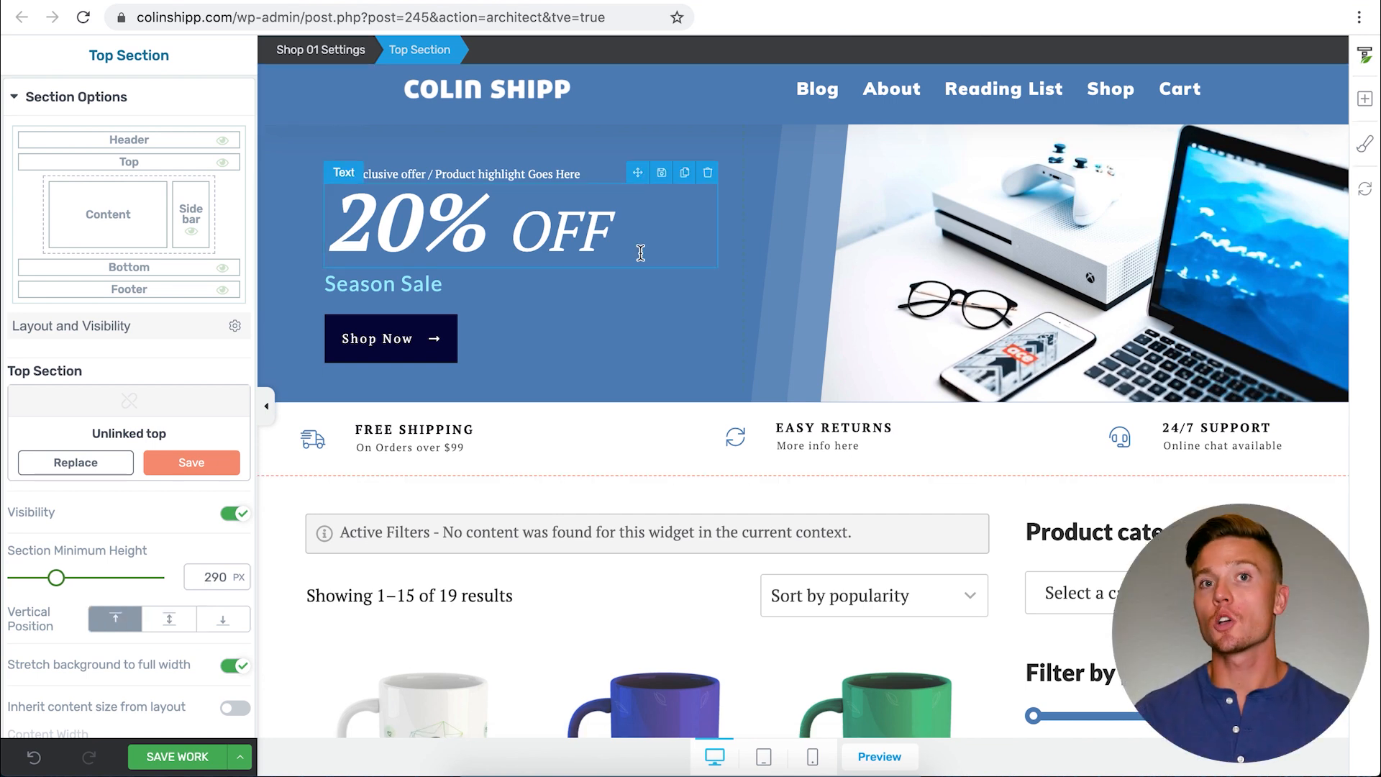
Hide the sidebar section to preview the product grid at full width, and show the sidebar again.
left_click(1075, 510)
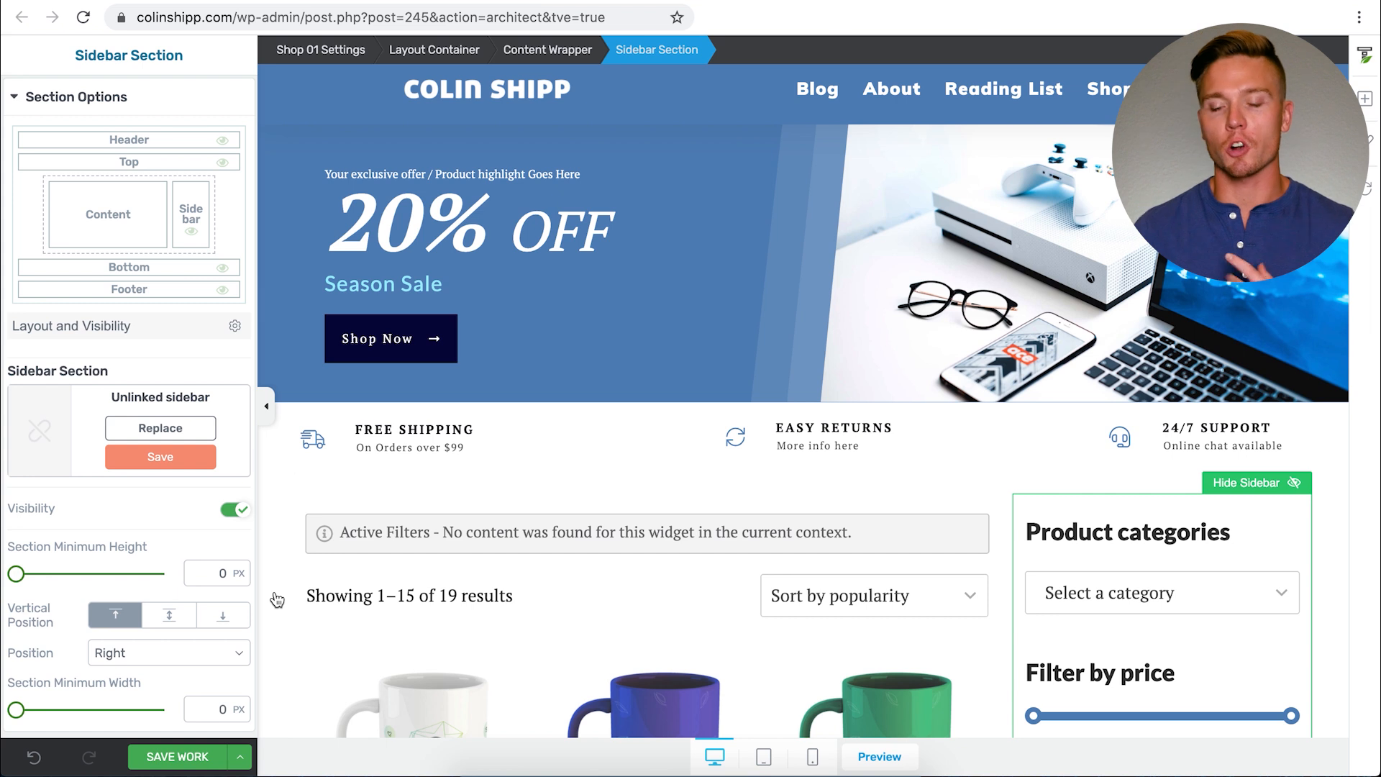
scroll(77, 565, "down", 1)
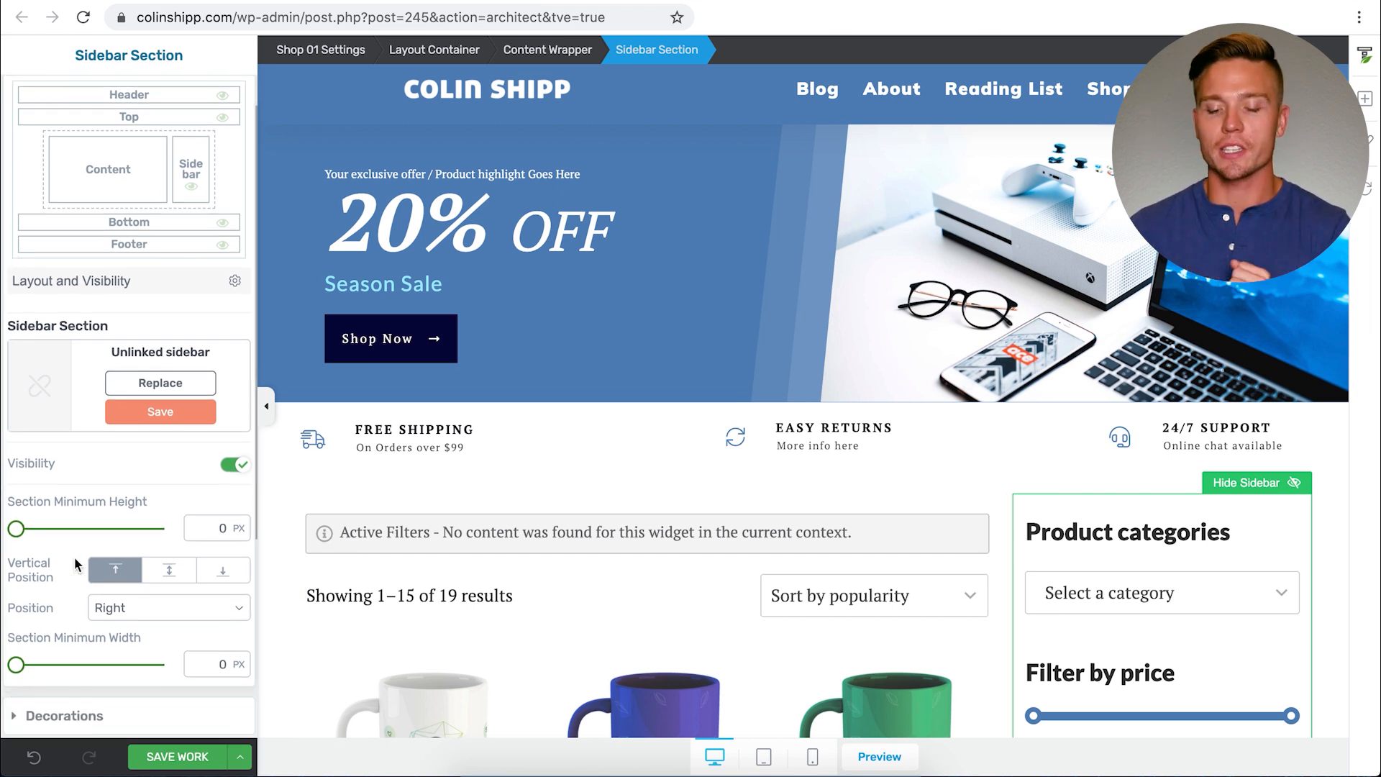
scroll(77, 565, "down", 2)
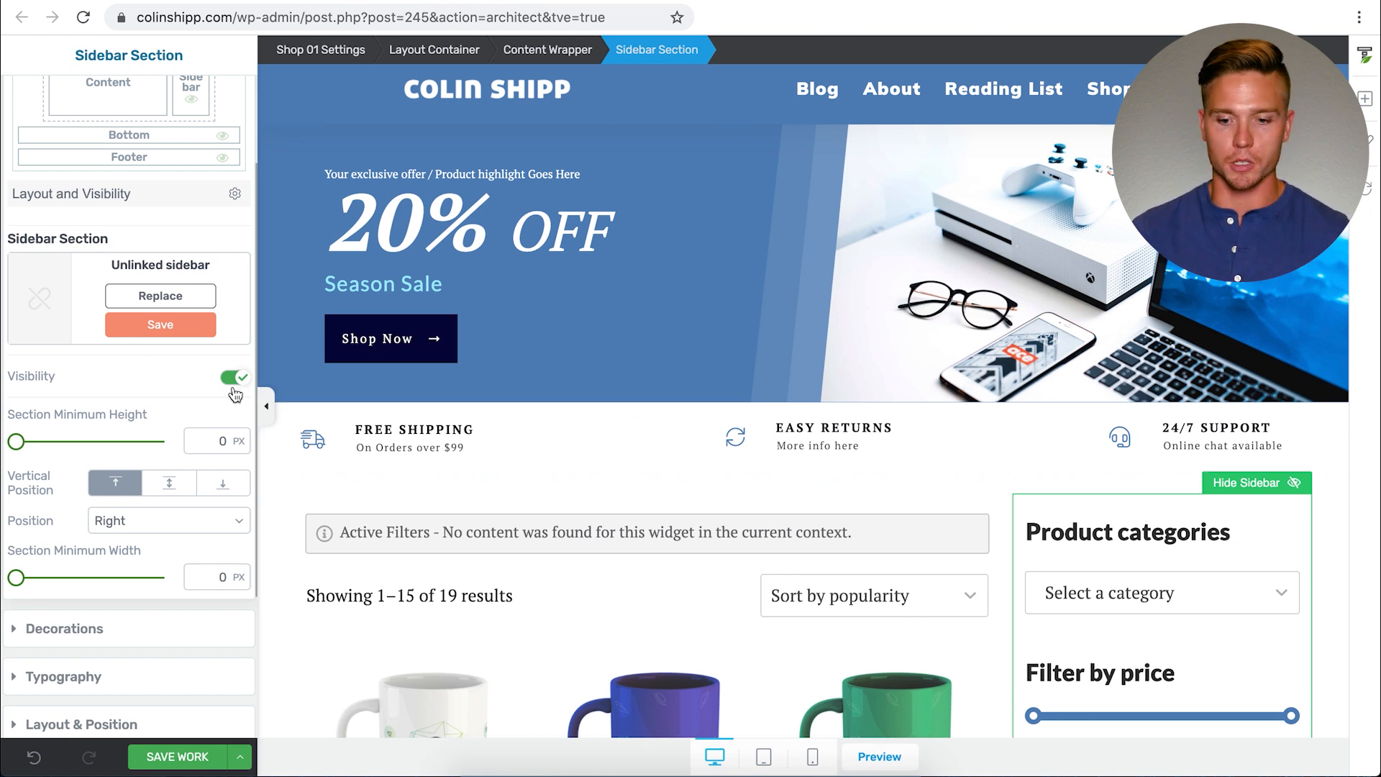
left_click(233, 388)
scroll(623, 450, "down", 4)
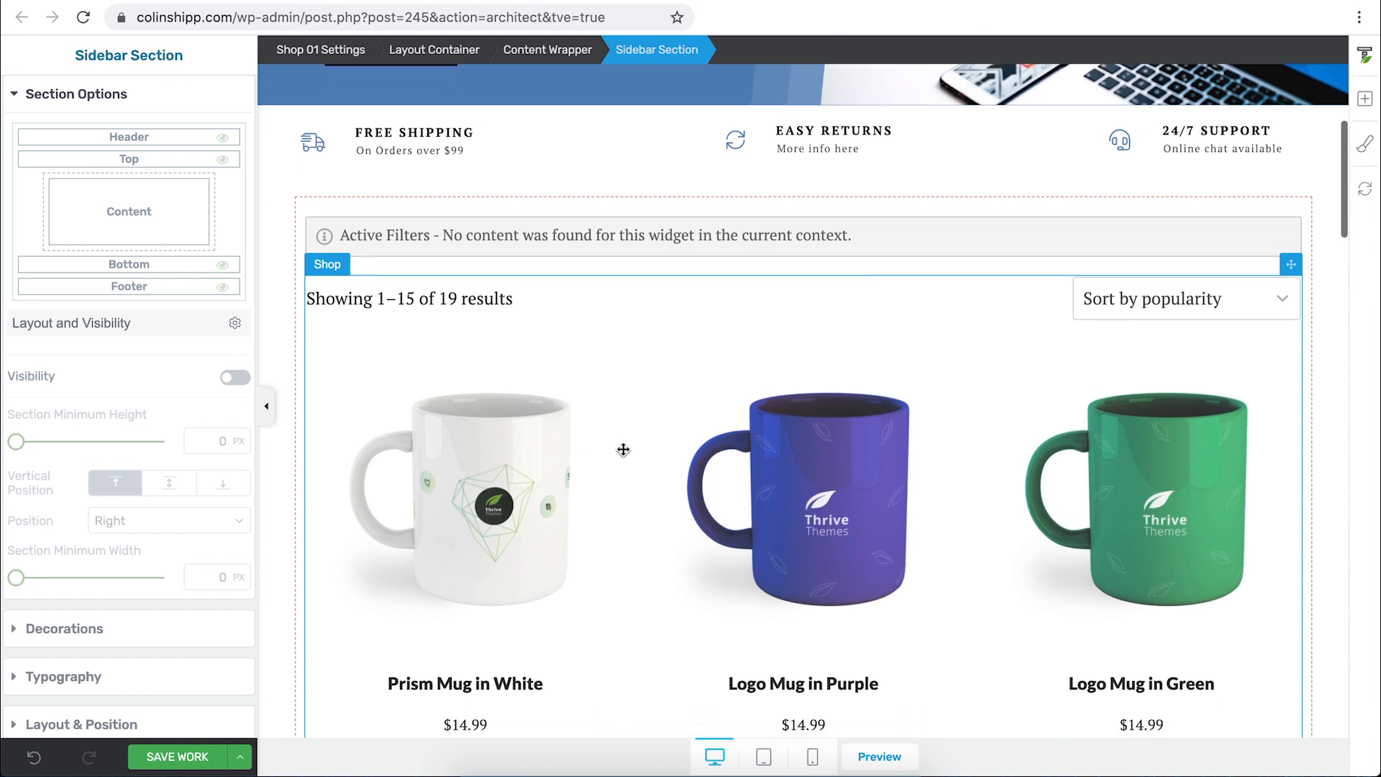
left_click(235, 377)
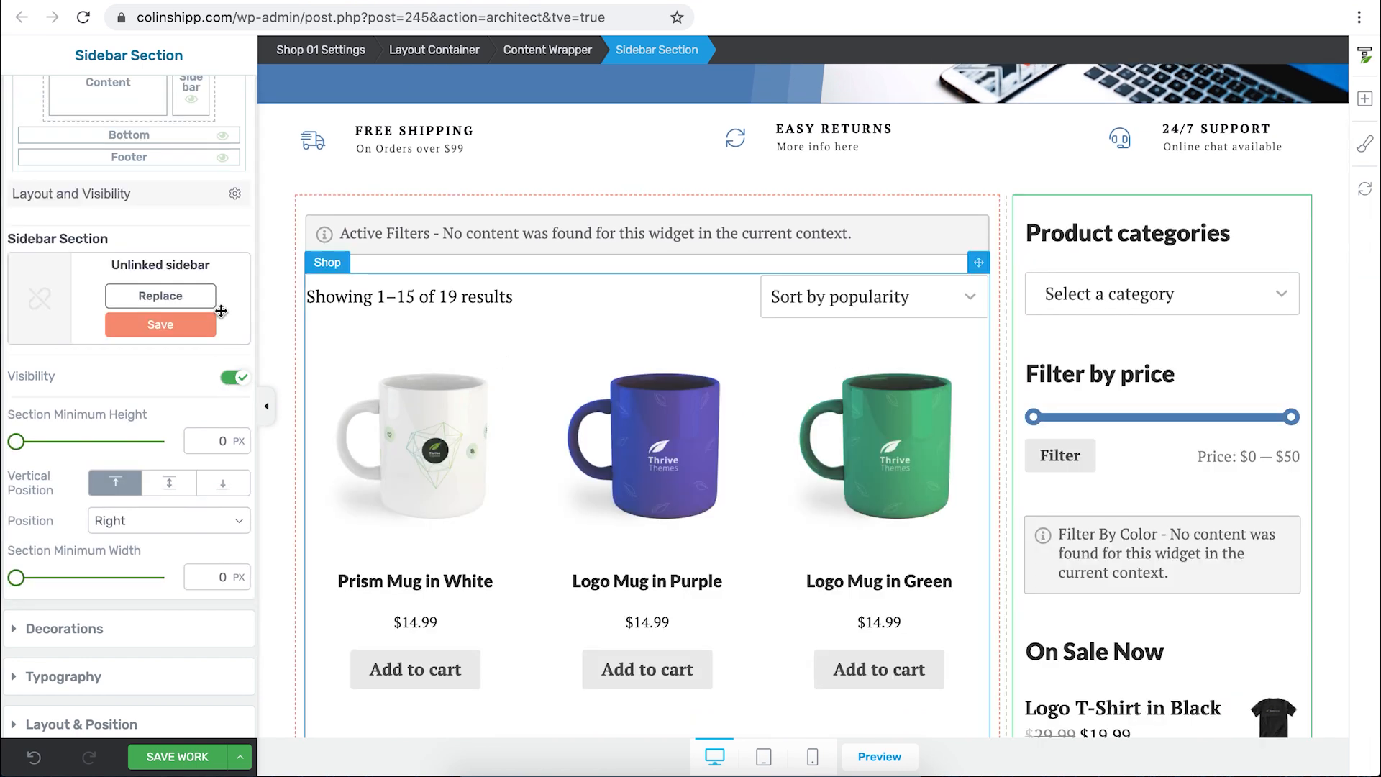
scroll(525, 401, "down", 2)
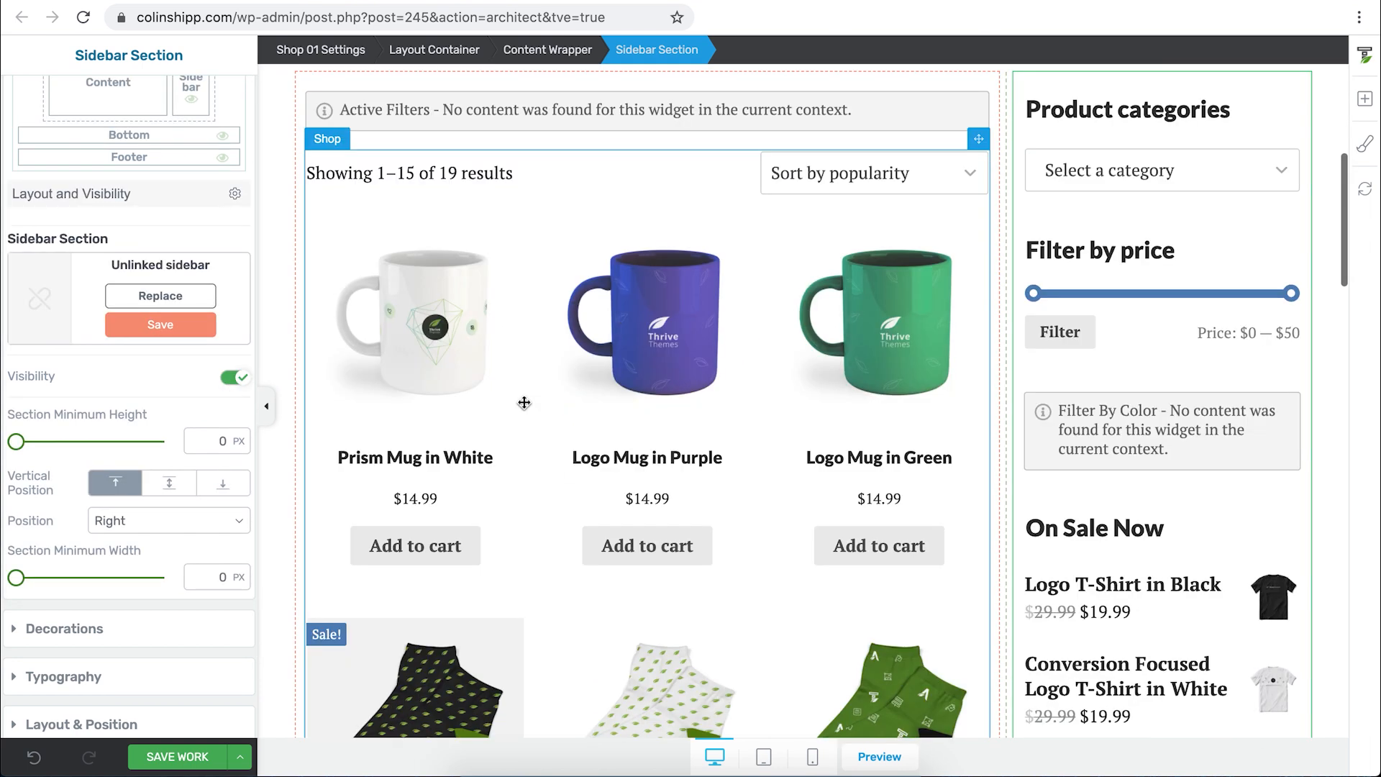
left_click(237, 387)
left_click(237, 387)
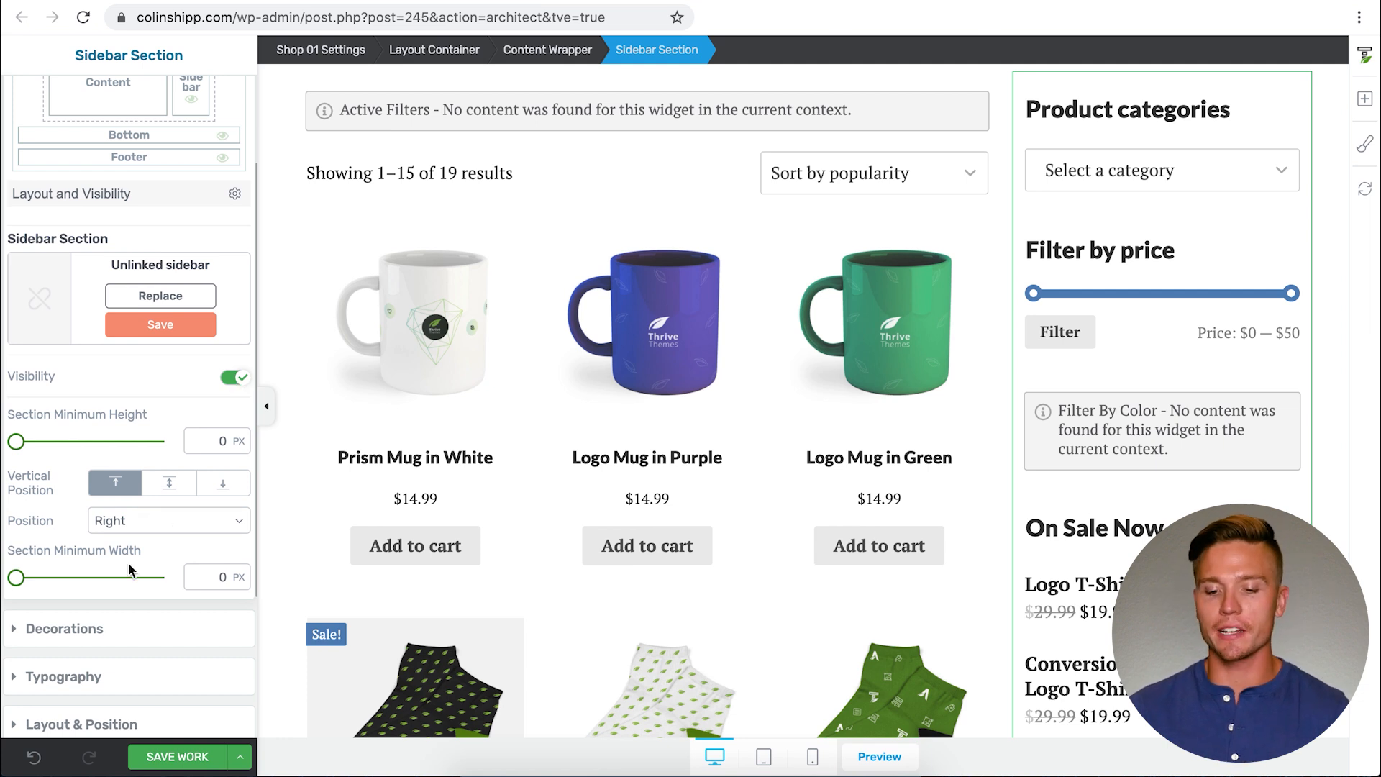
Try the sidebar in the Left position and return it to Right.
left_click(166, 524)
left_click(161, 538)
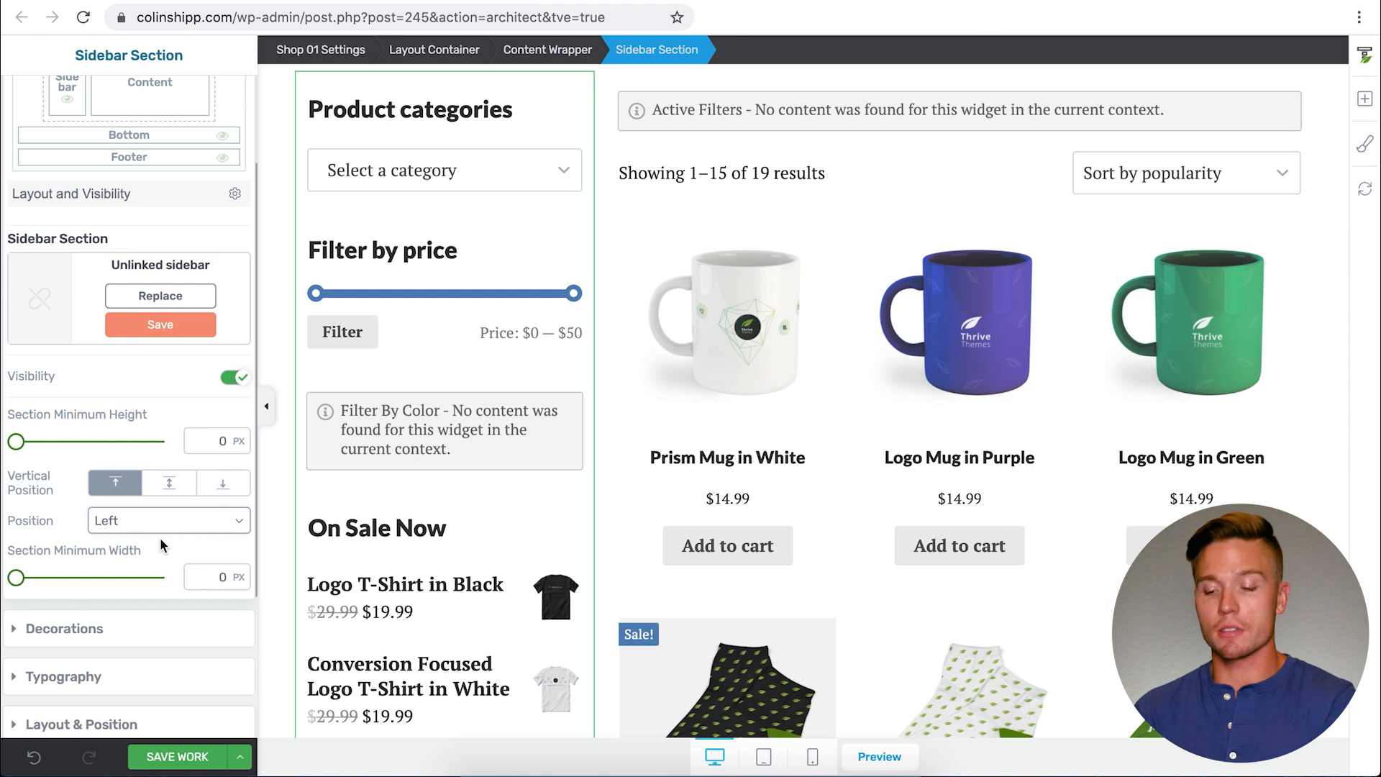
left_click(149, 520)
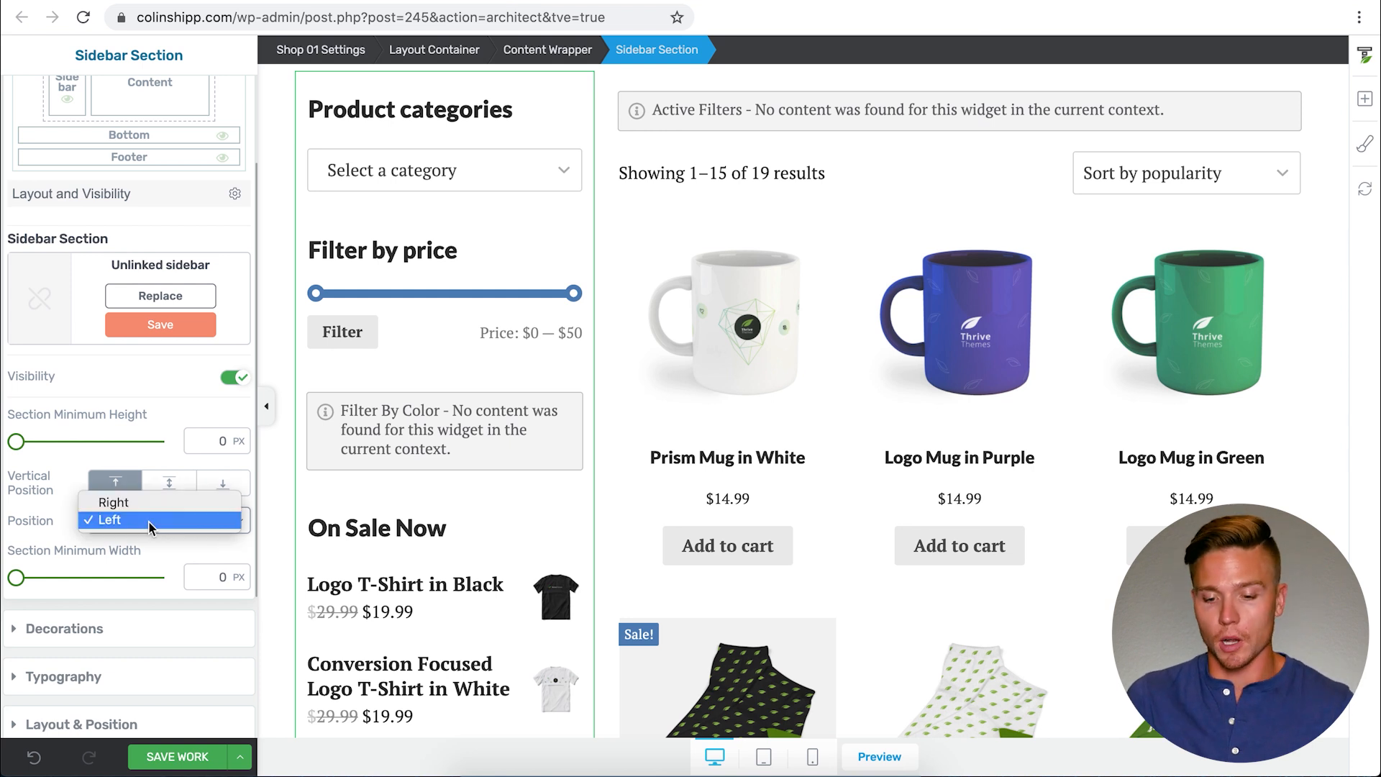
left_click(151, 508)
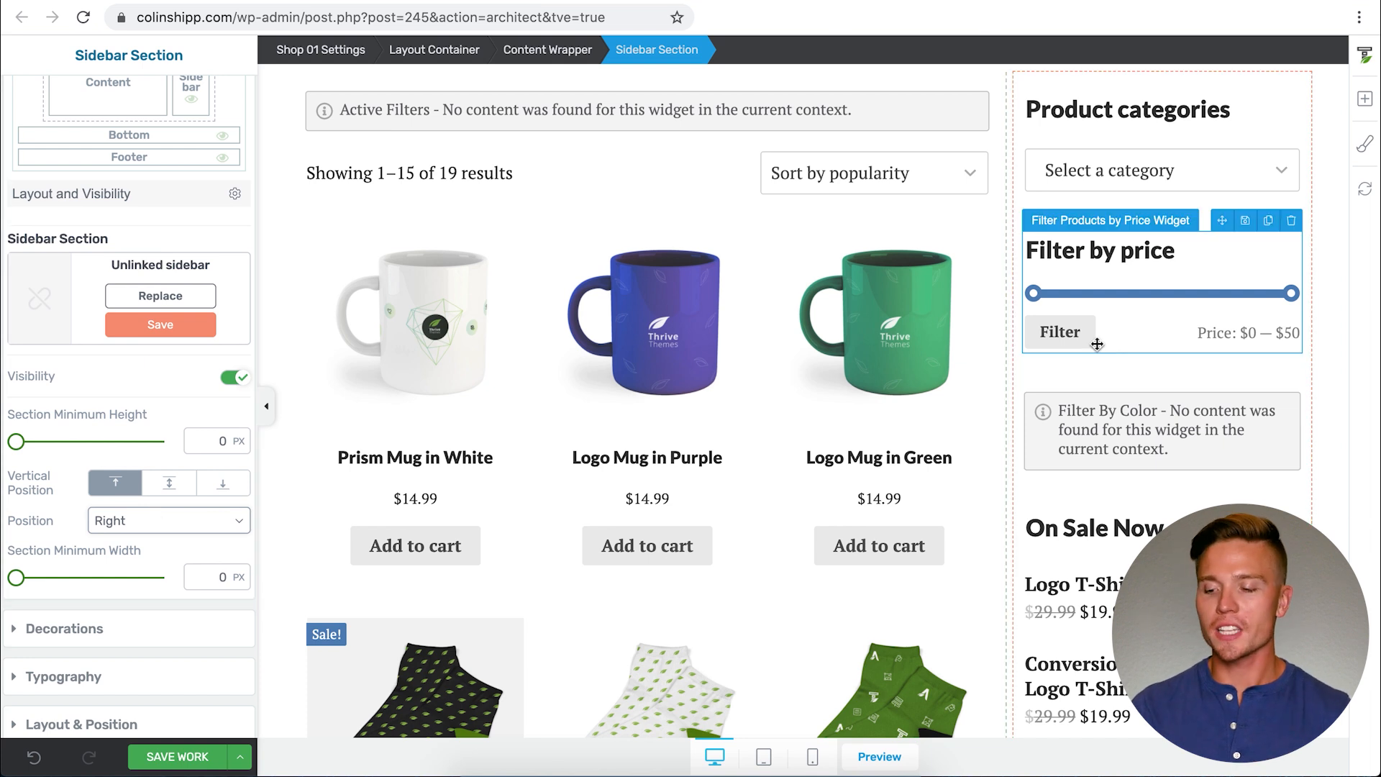
Search the page elements for "woo" and look through the WooCommerce widgets available for the sidebar.
left_click(1257, 153)
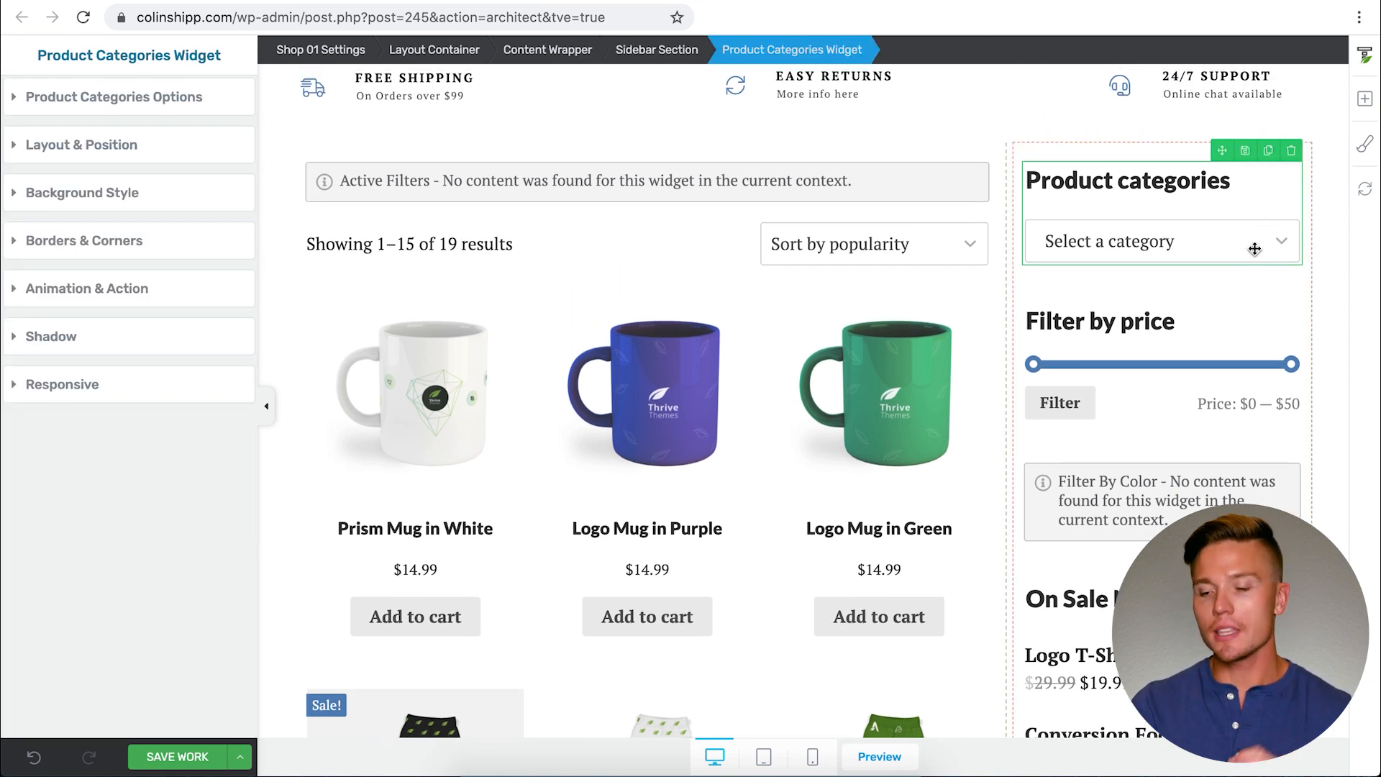
left_click(1365, 101)
type("woo")
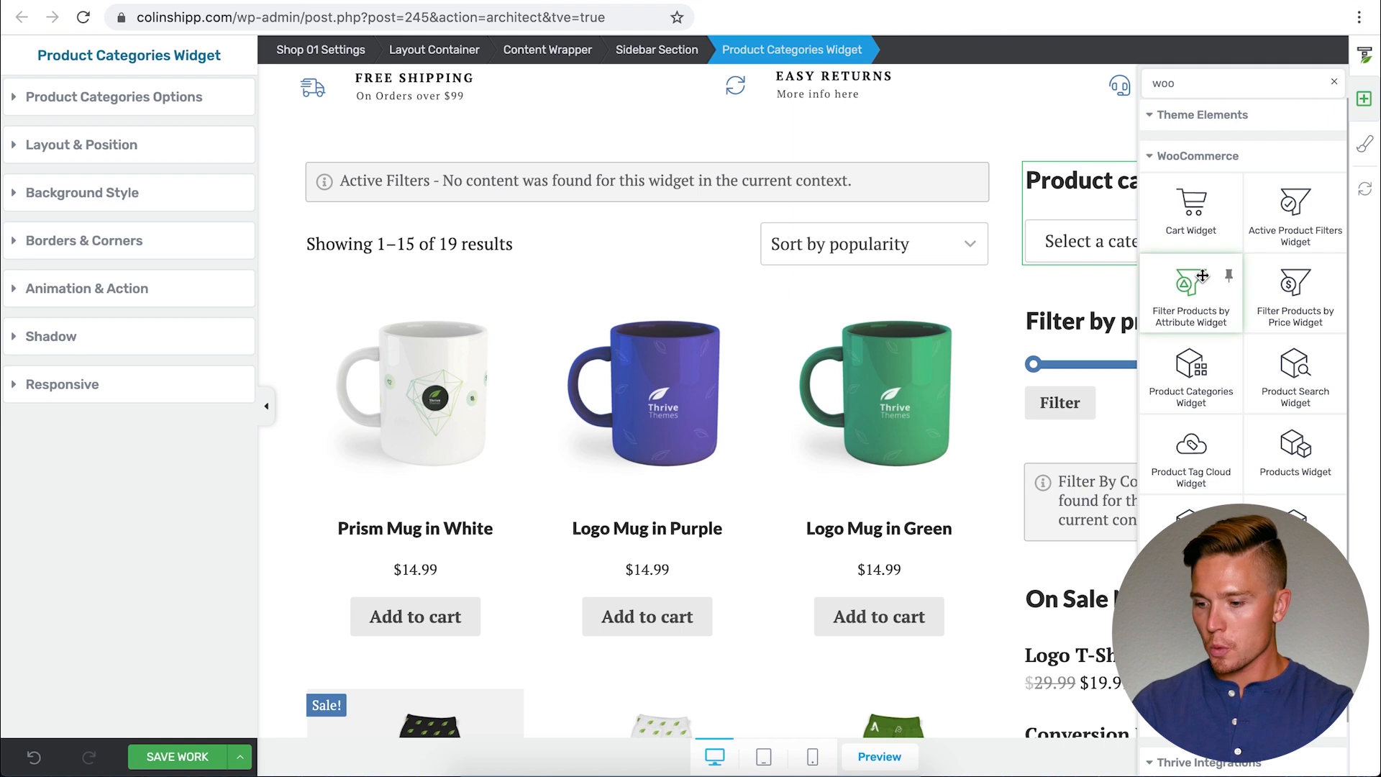
scroll(1203, 276, "down", 1)
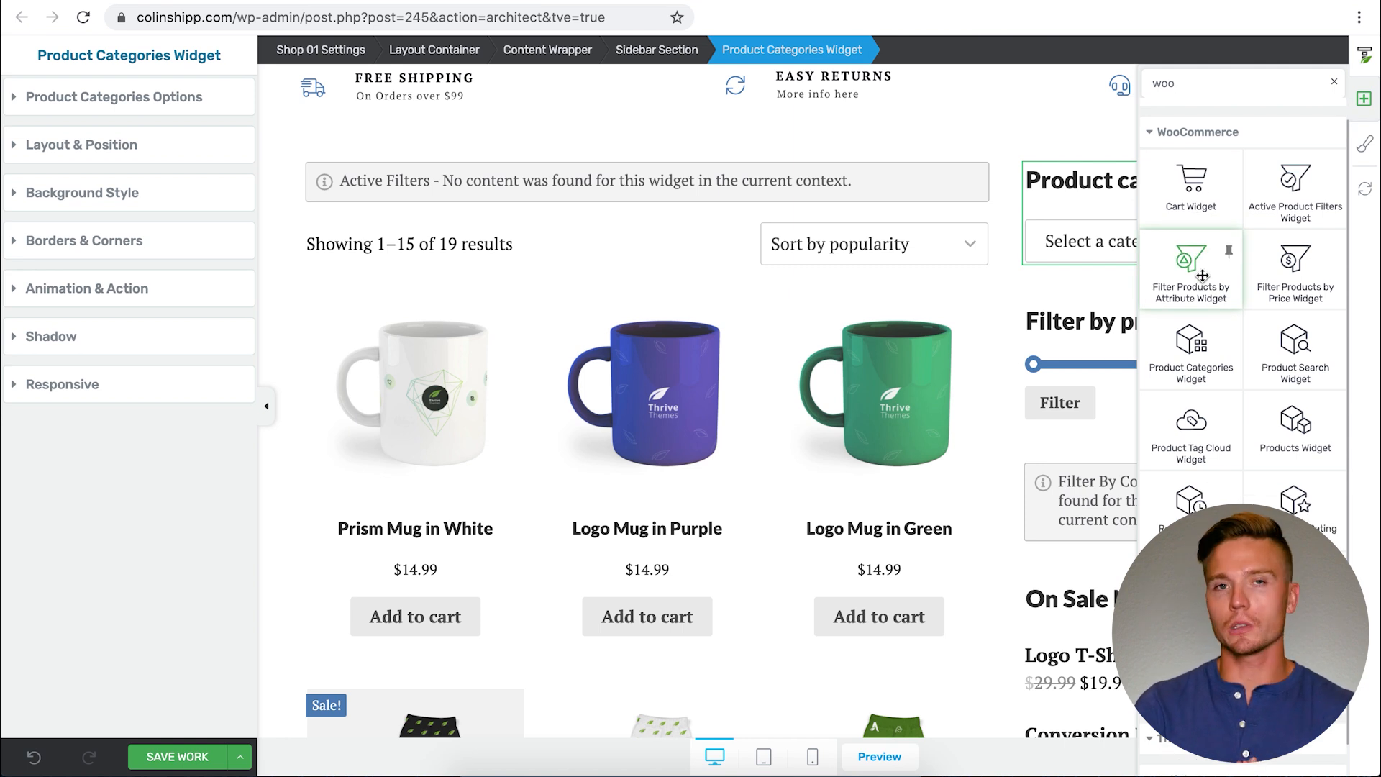
left_click_drag(1203, 275, 1018, 384)
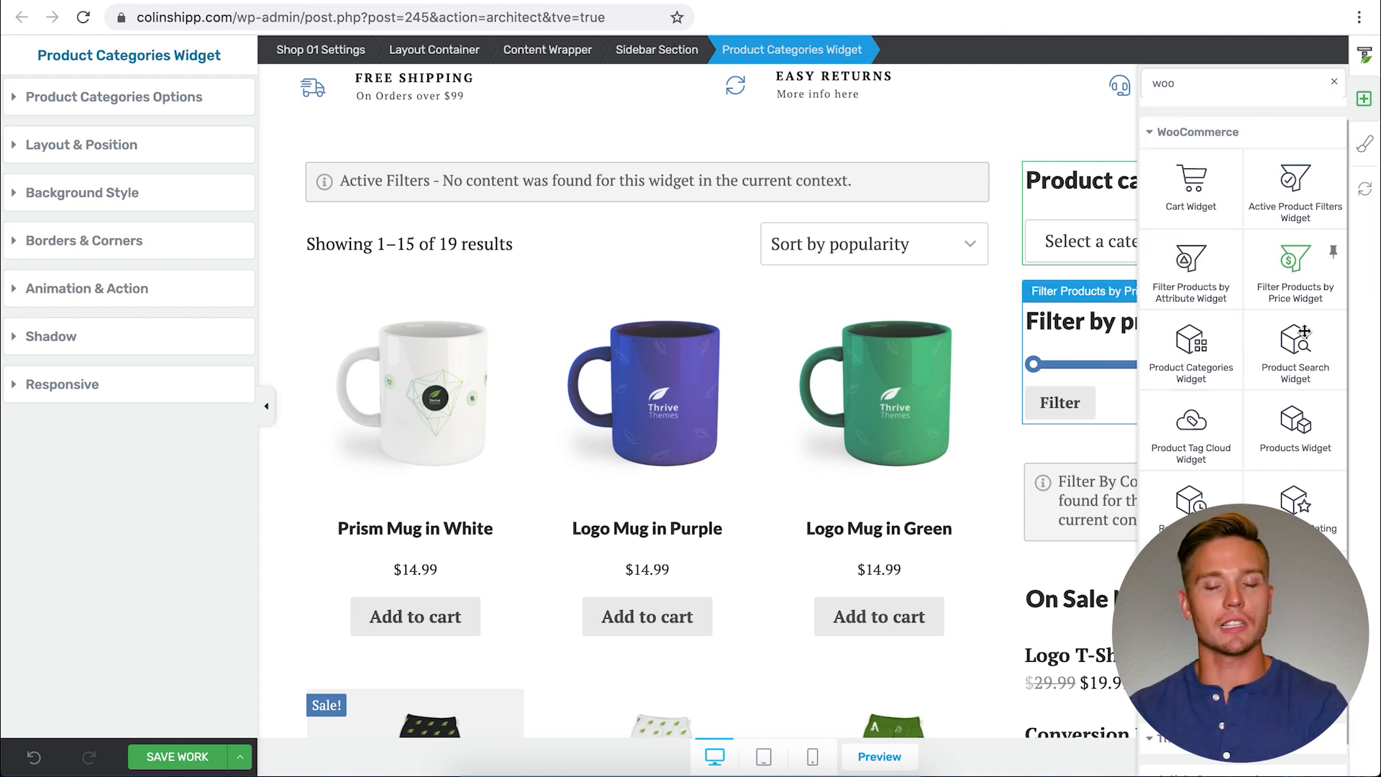
left_click(1334, 85)
left_click(1098, 115)
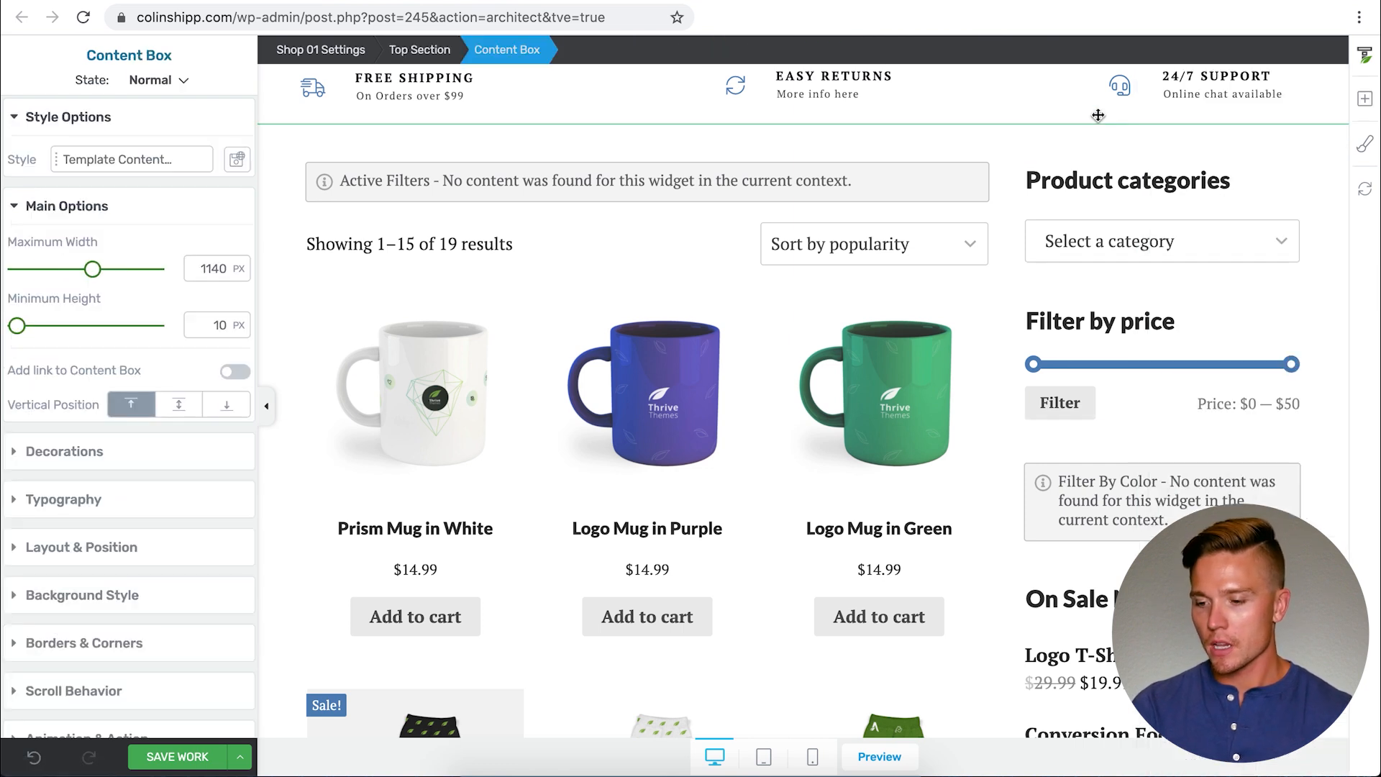
Delete the Filter Products by Attribute widget (Filter By Color) from the sidebar.
left_click(1158, 240)
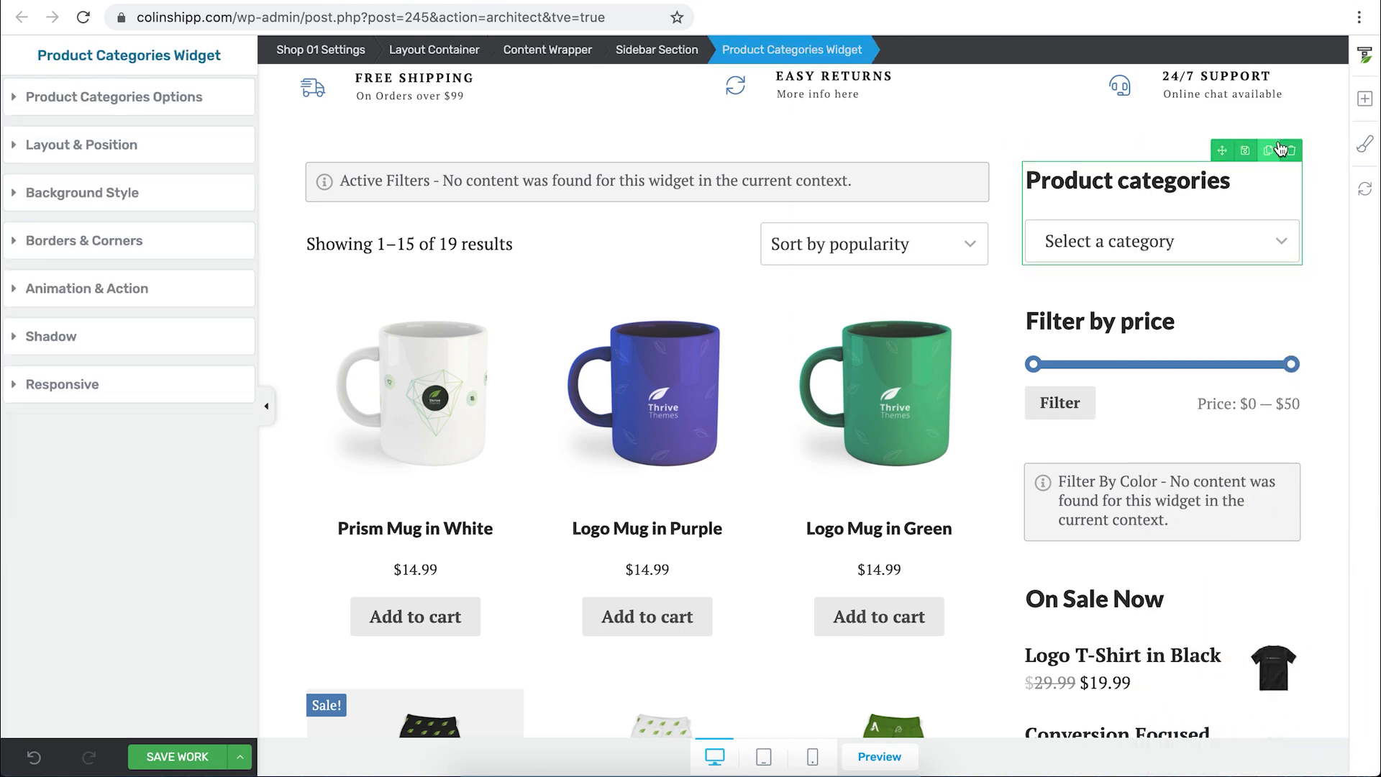
left_click(1200, 340)
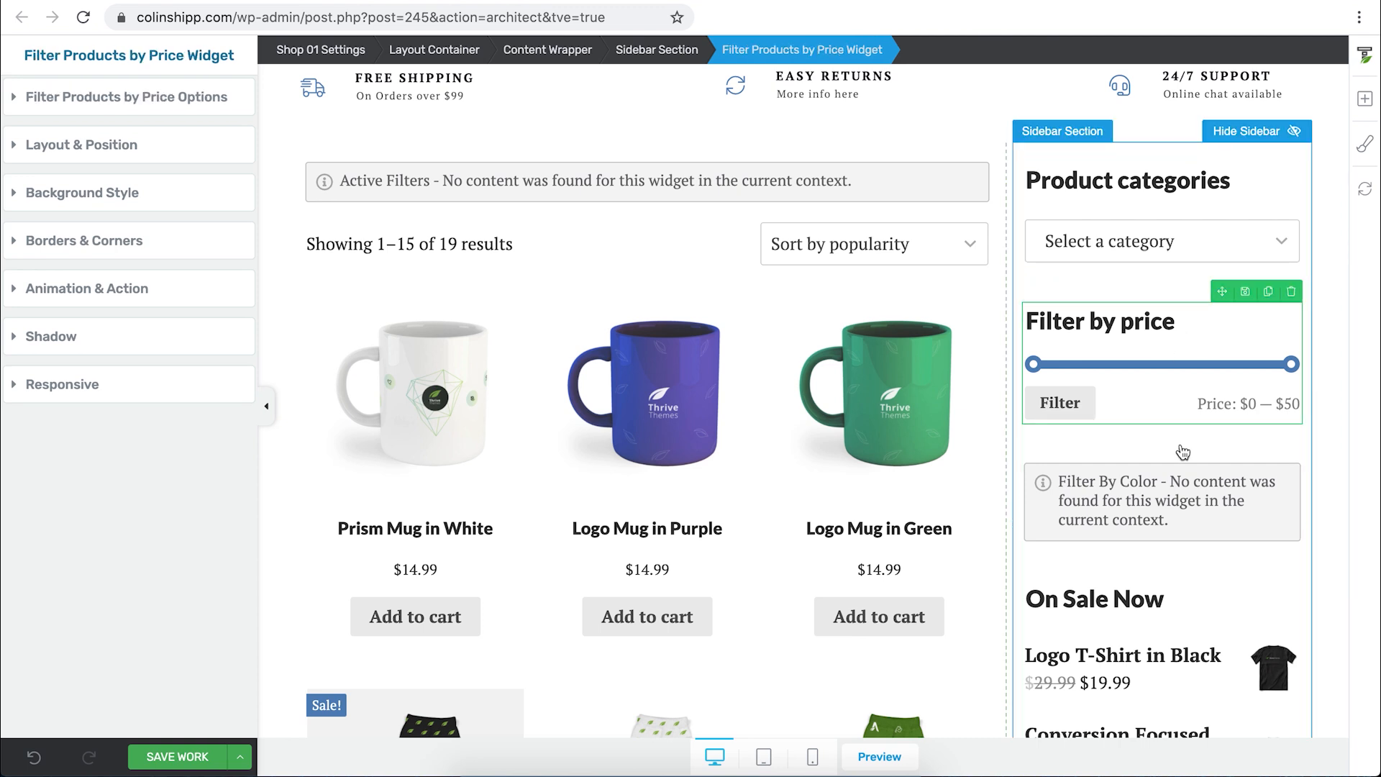
left_click(1087, 503)
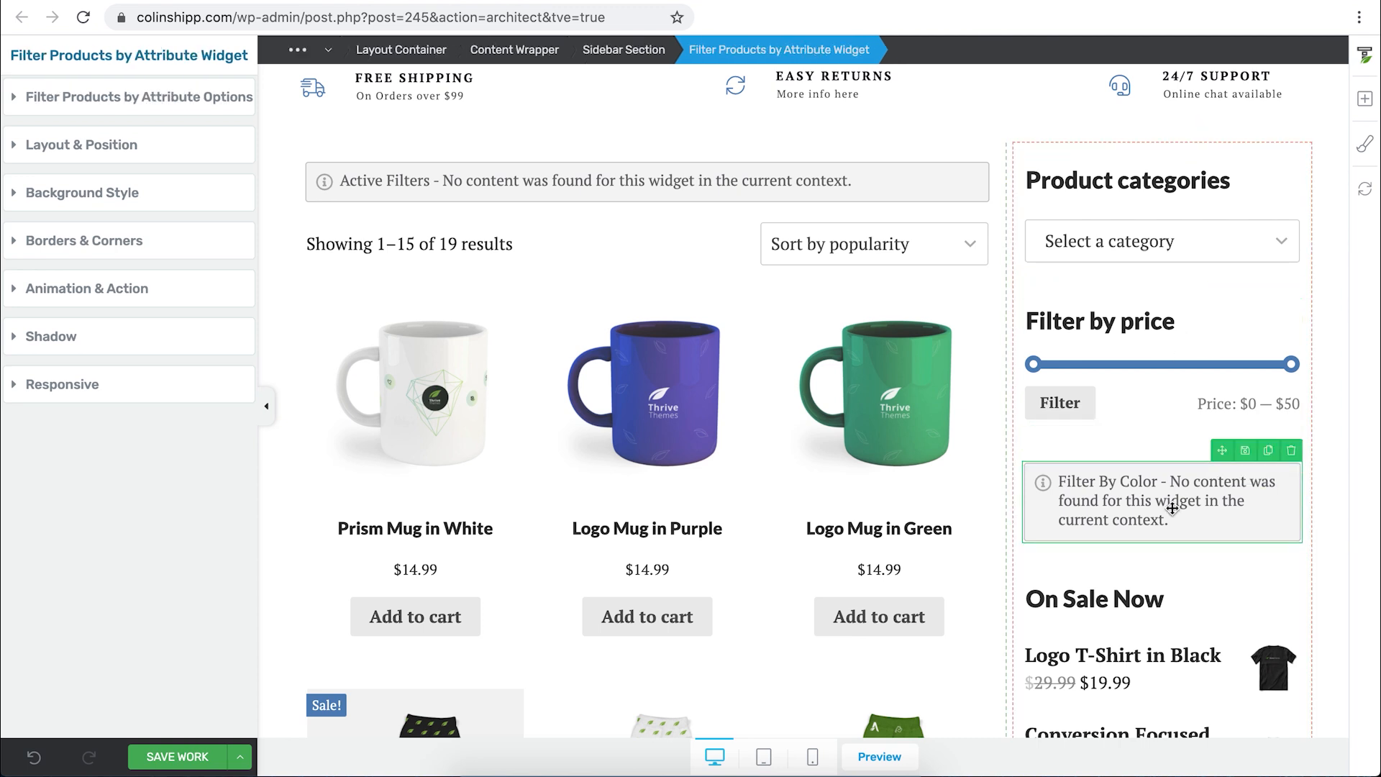
left_click(1292, 451)
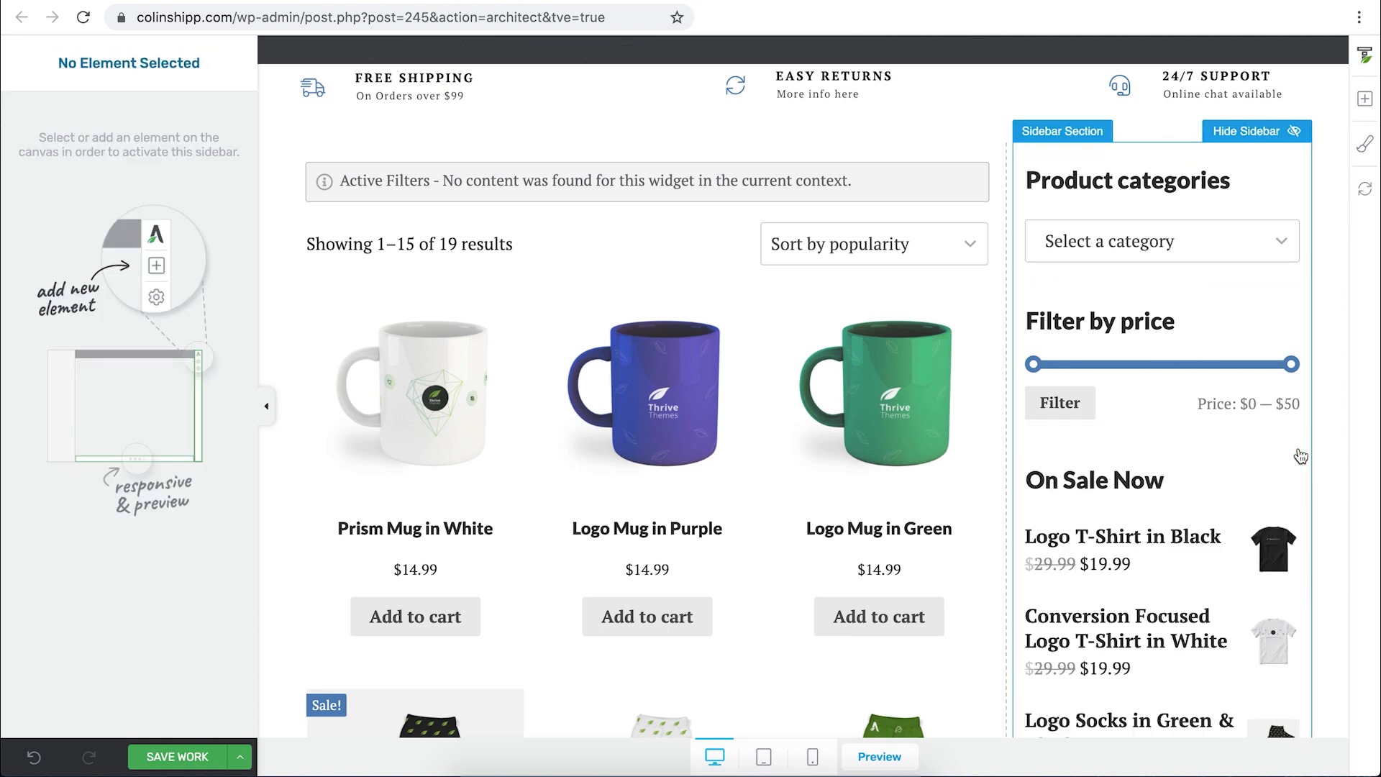
Delete the On Sale Now products widget from the sidebar.
left_click(1218, 488)
scroll(1217, 487, "down", 6)
scroll(1218, 488, "up", 3)
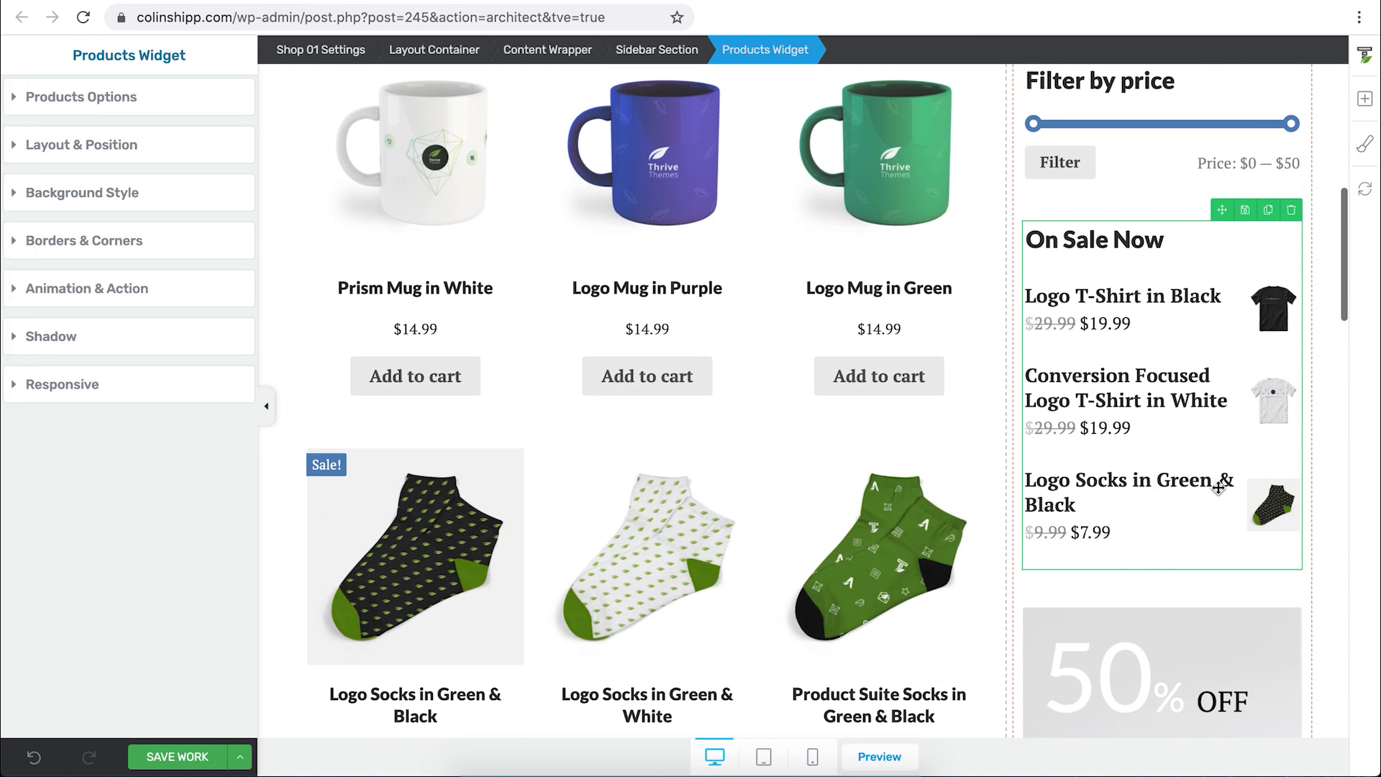
scroll(1218, 488, "up", 1)
left_click(1292, 274)
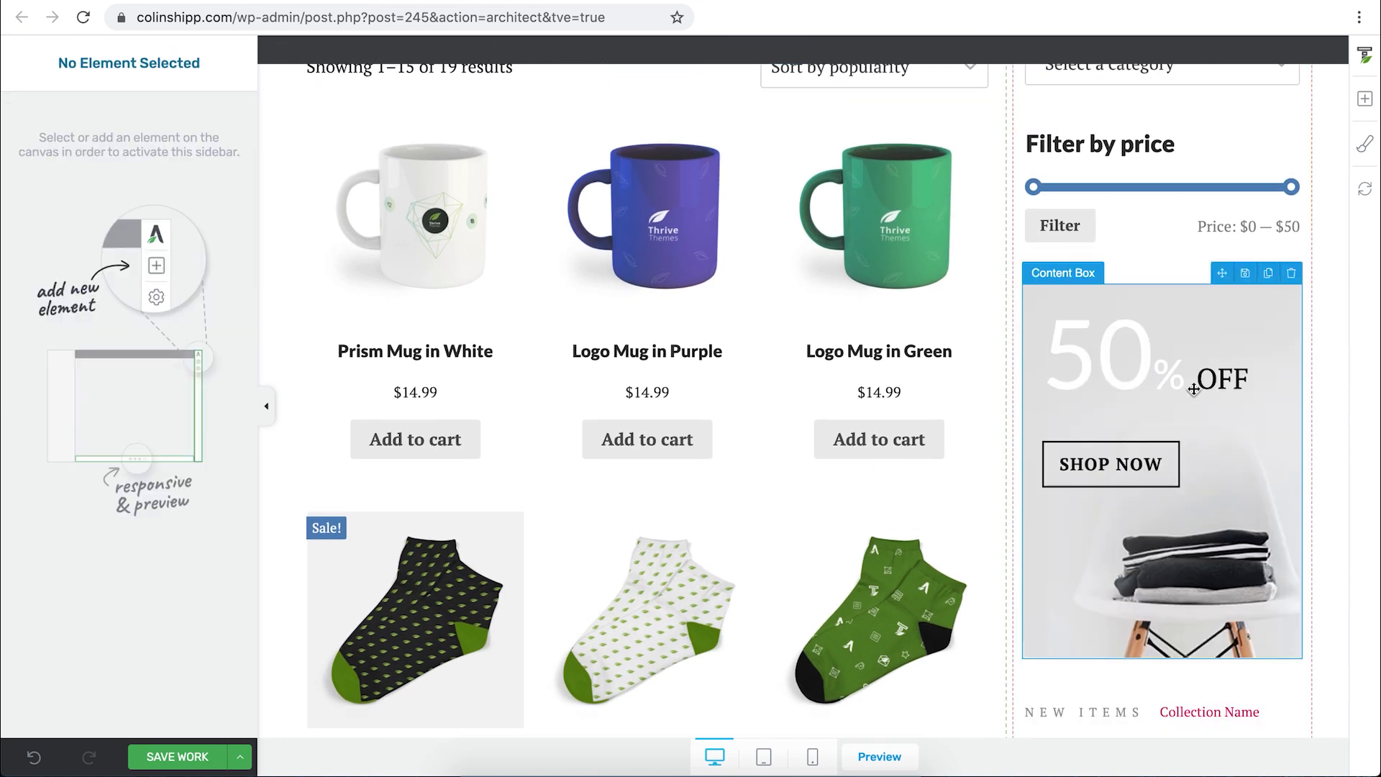
Change the discount percentage in the sidebar's promotional box to 40%.
scroll(1194, 390, "down", 1)
left_click(1218, 312)
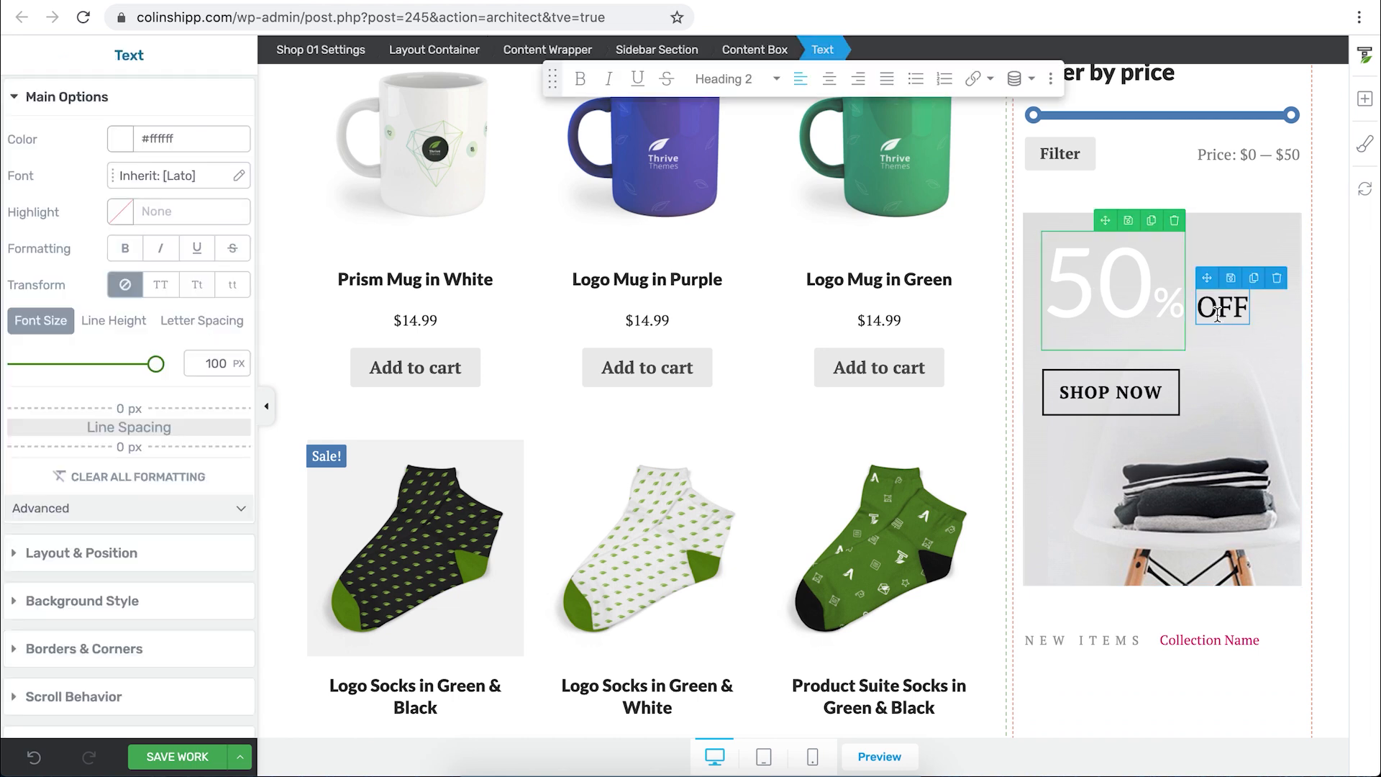
left_click(1223, 237)
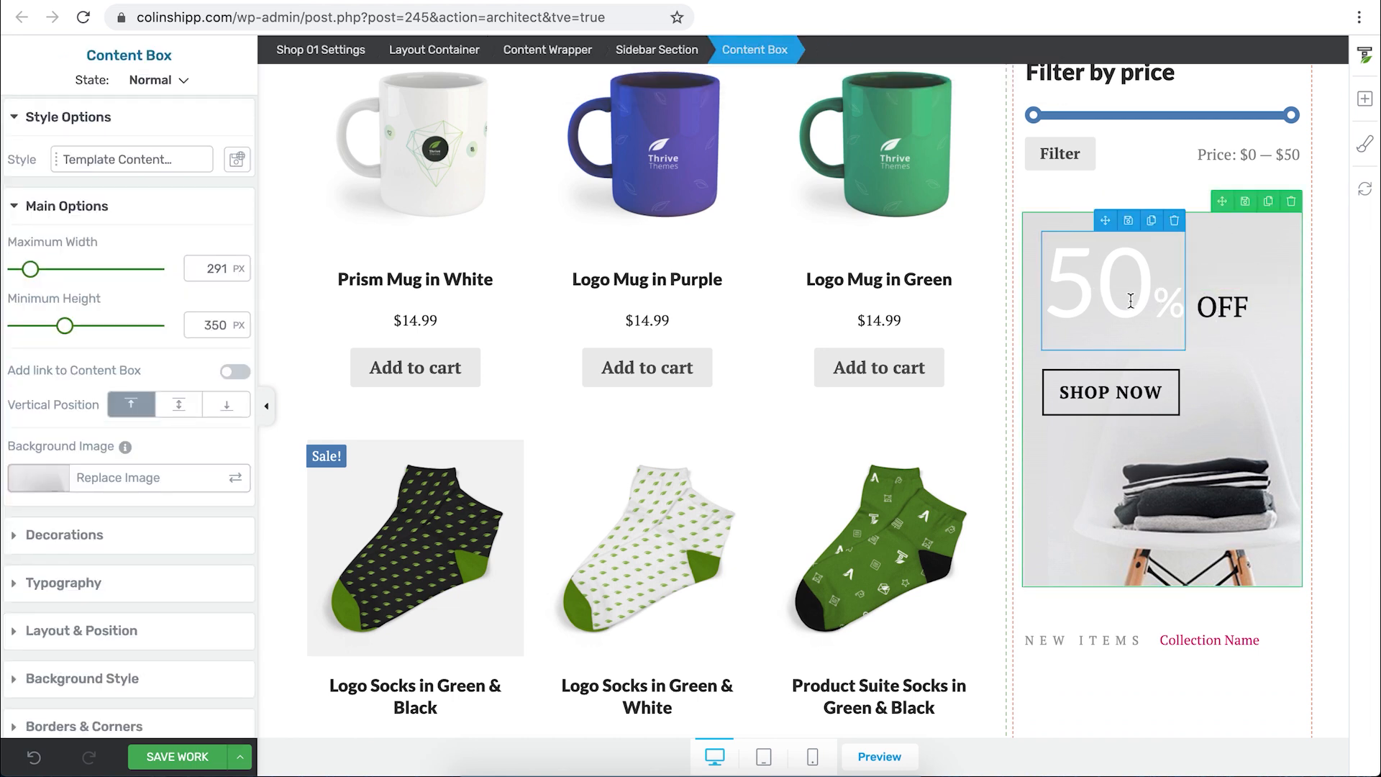
left_click(1131, 301)
key("Left")
key("BackSpace")
type("4")
left_click(1128, 392)
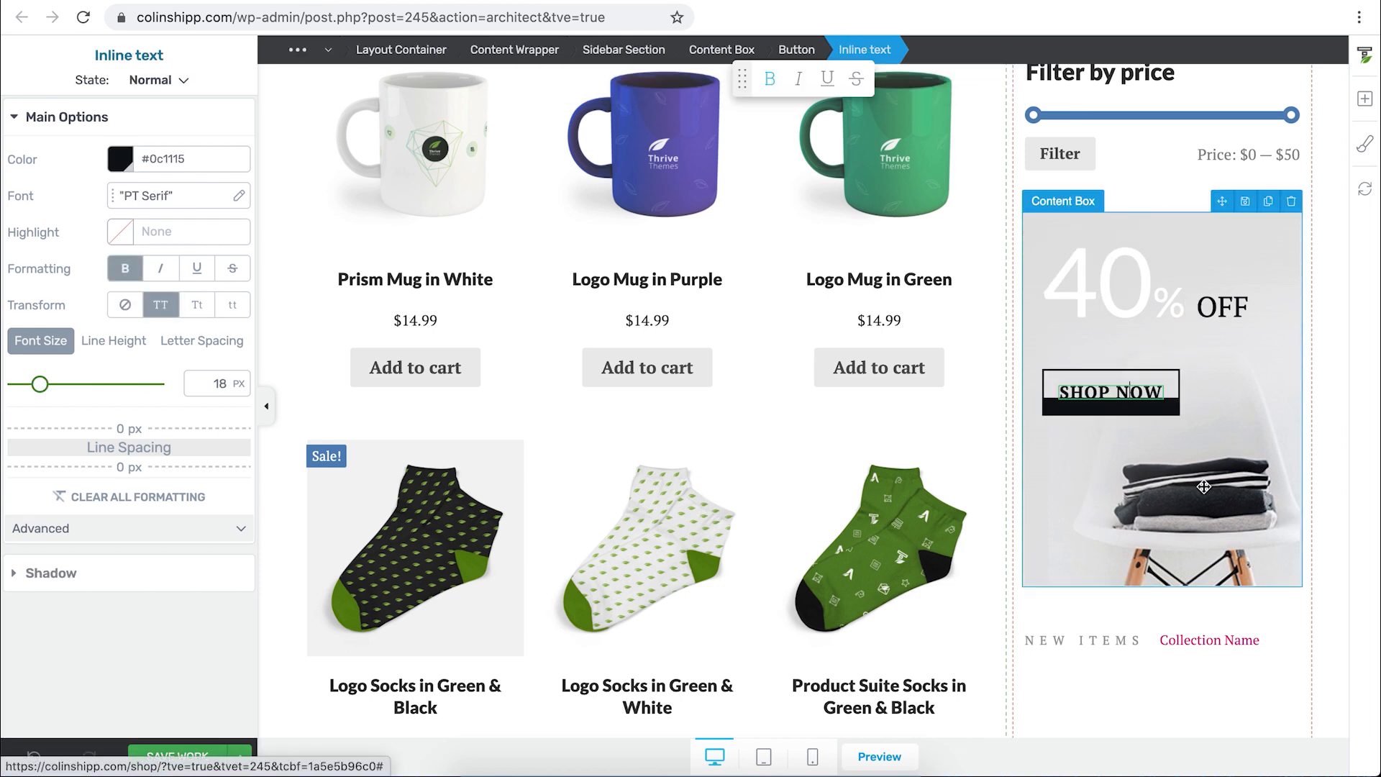
Replace the background image of the sidebar's promotional box with Hoodie-5.jpg from the media library.
left_click(1204, 487)
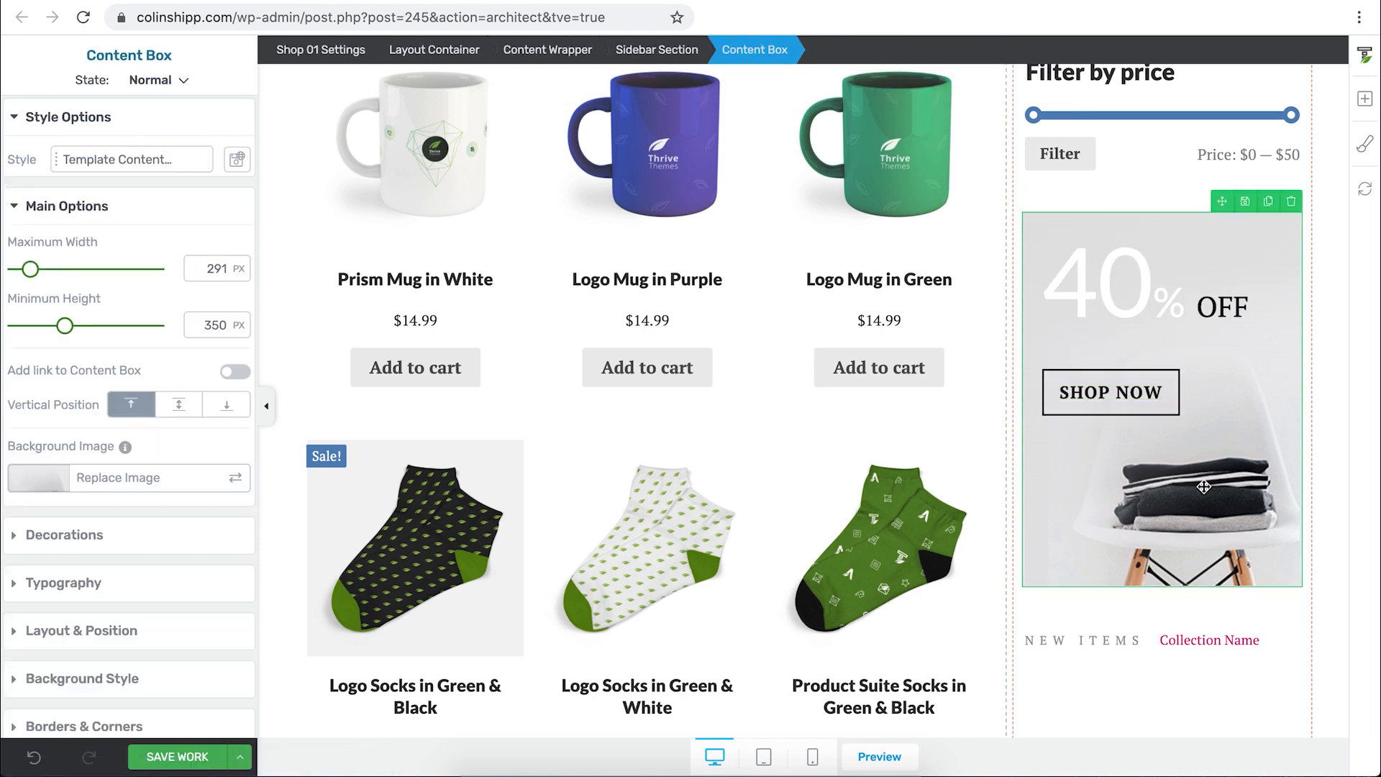
left_click(157, 480)
scroll(449, 432, "down", 2)
scroll(449, 431, "up", 2)
left_click(584, 411)
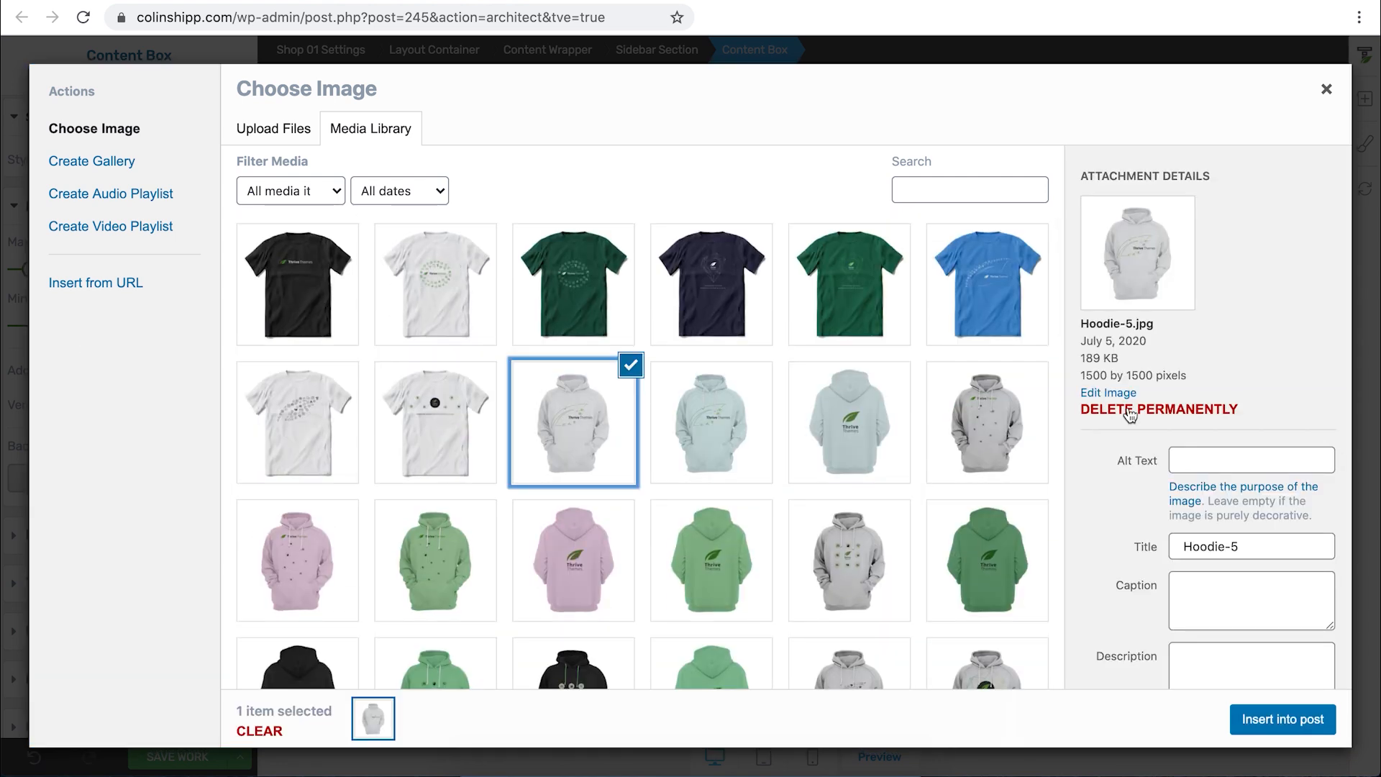
left_click(1306, 721)
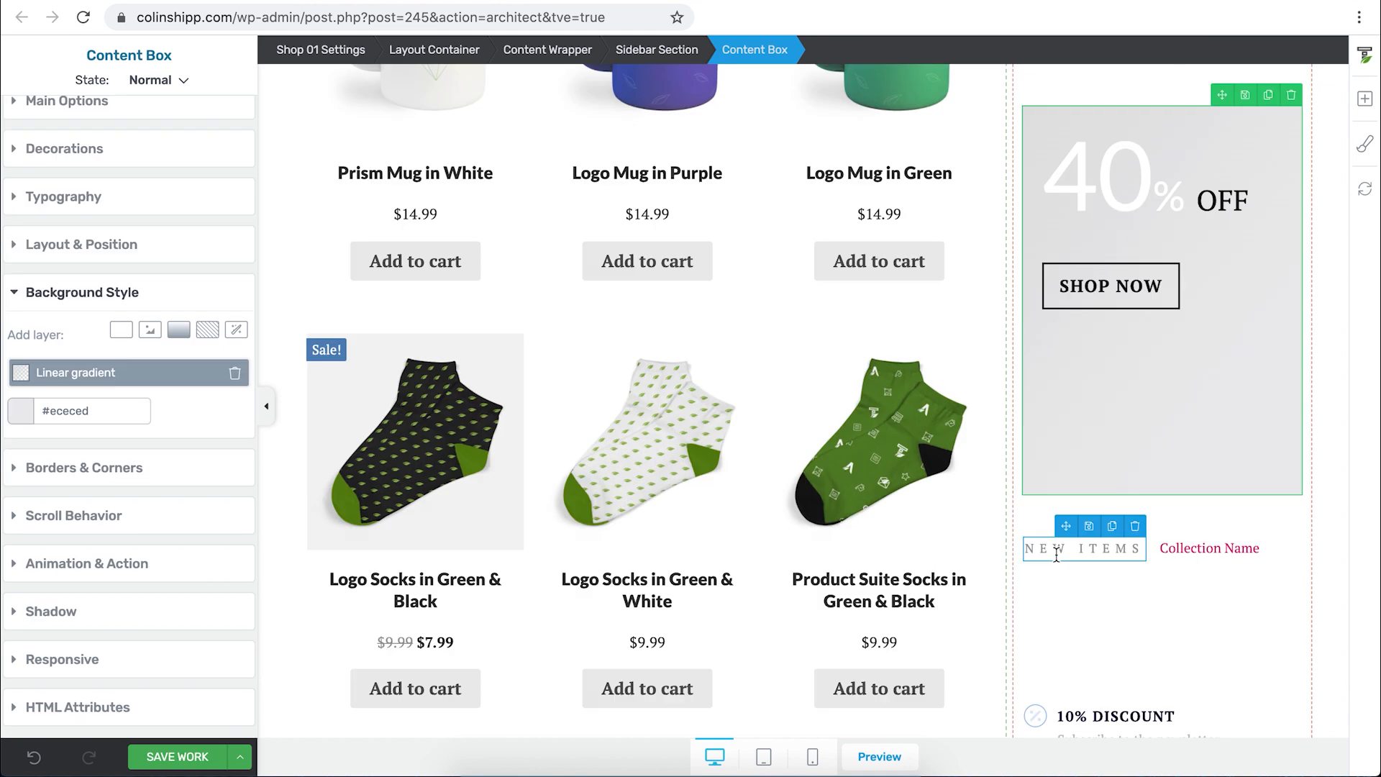
Delete the content box holding the New Items heading, post list and newsletter signup from the sidebar.
left_click(1030, 545)
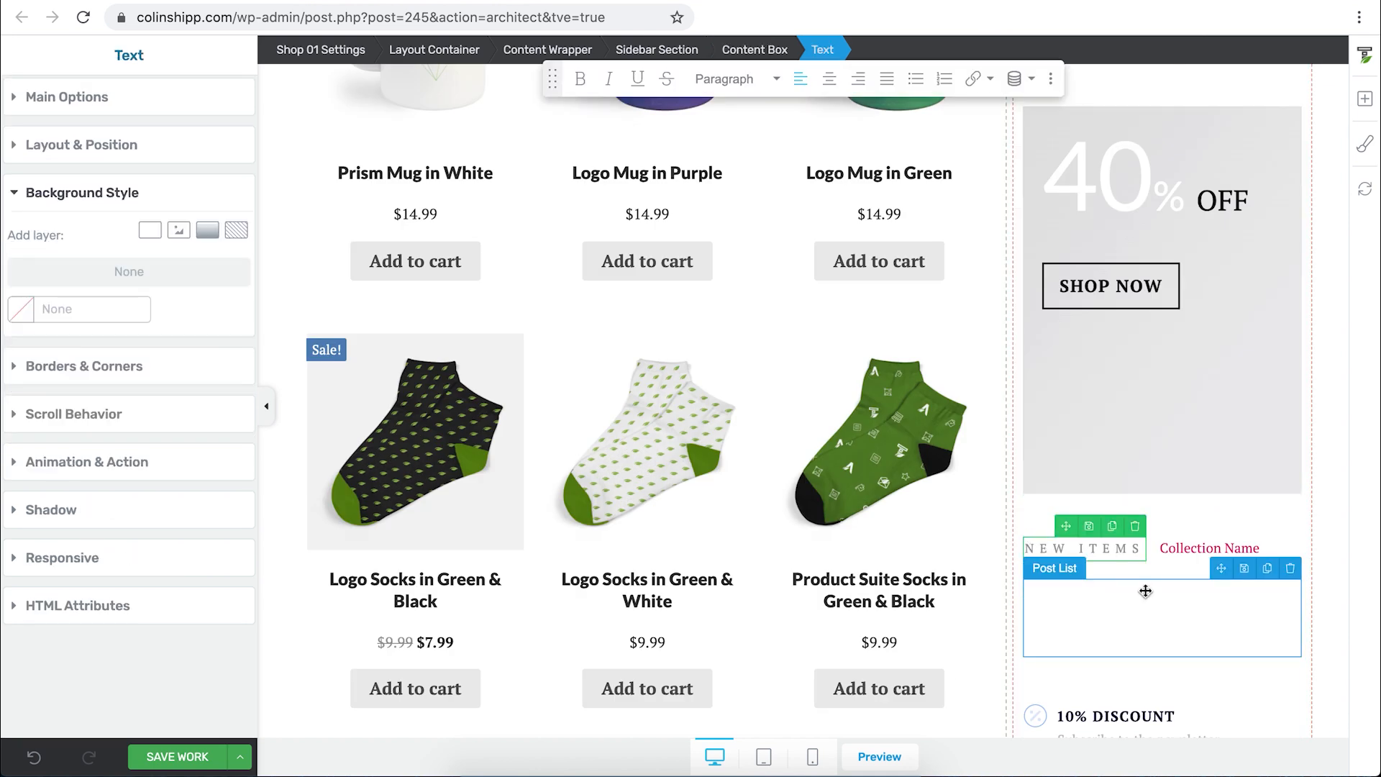
scroll(1145, 590, "down", 2)
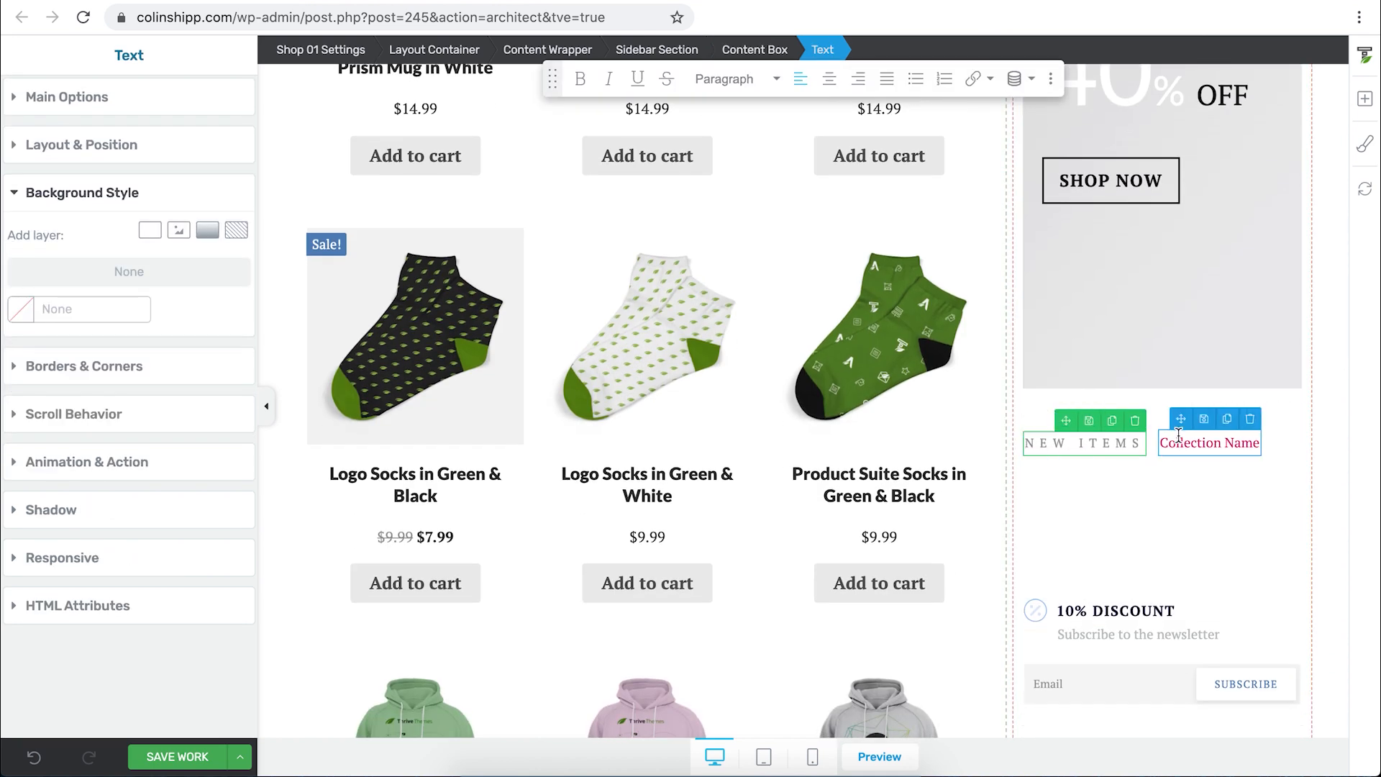
scroll(1146, 604, "down", 2)
left_click(1146, 429)
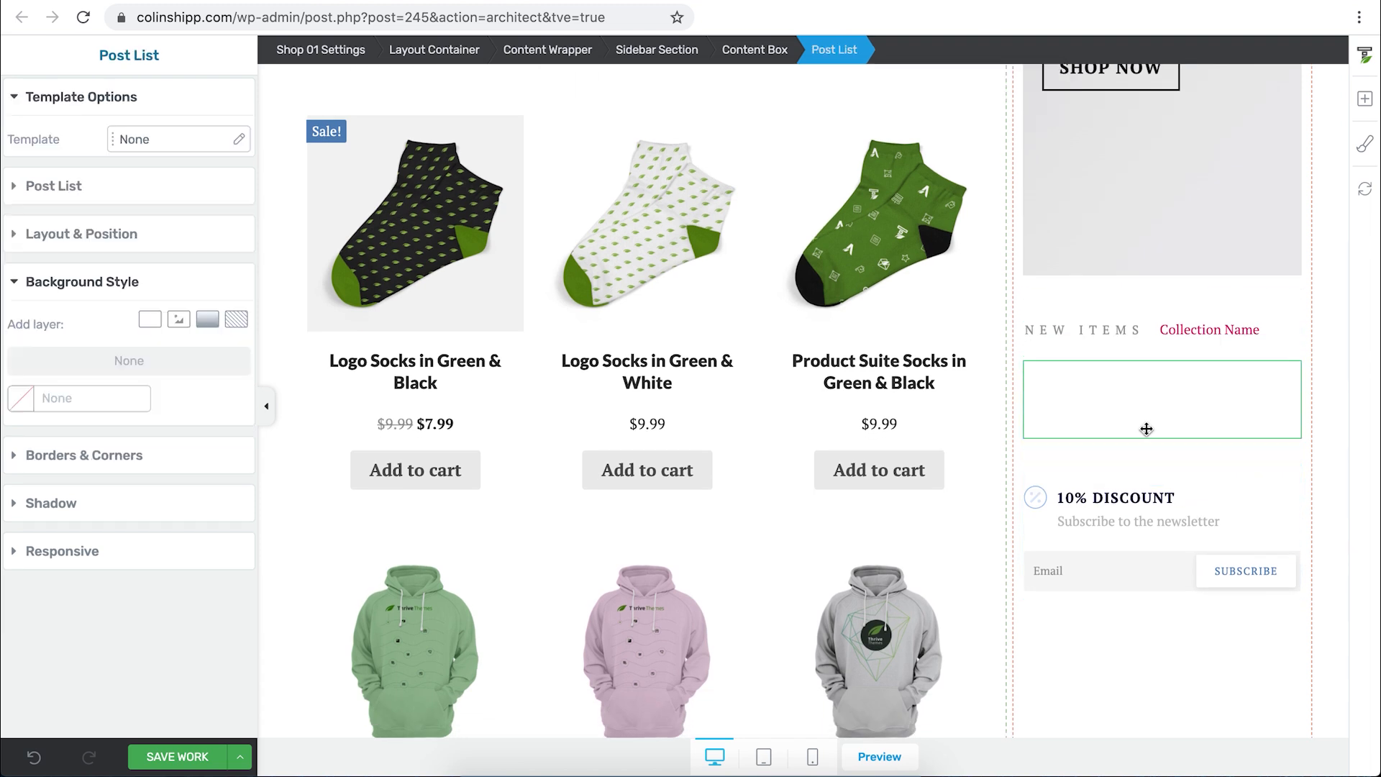
left_click(27, 181)
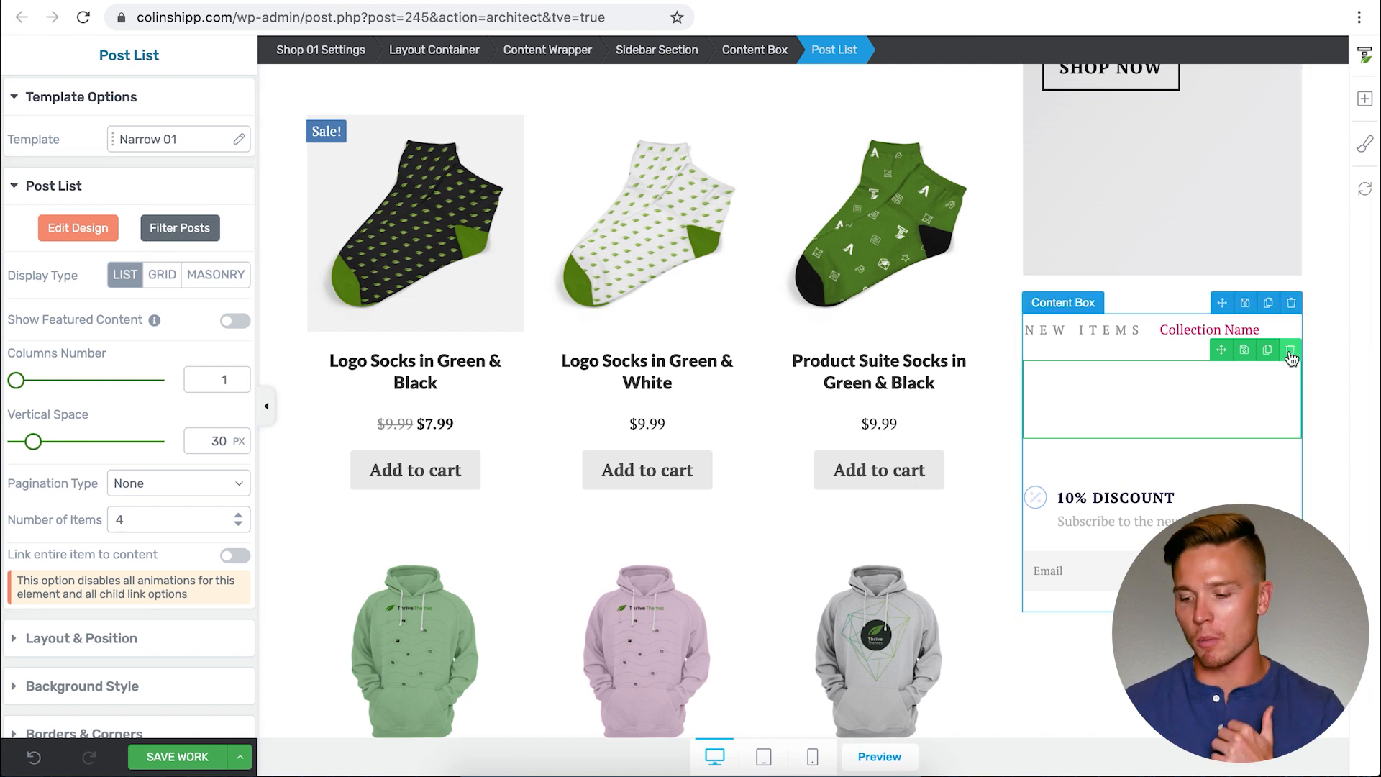
left_click(1292, 304)
scroll(1094, 410, "down", 6)
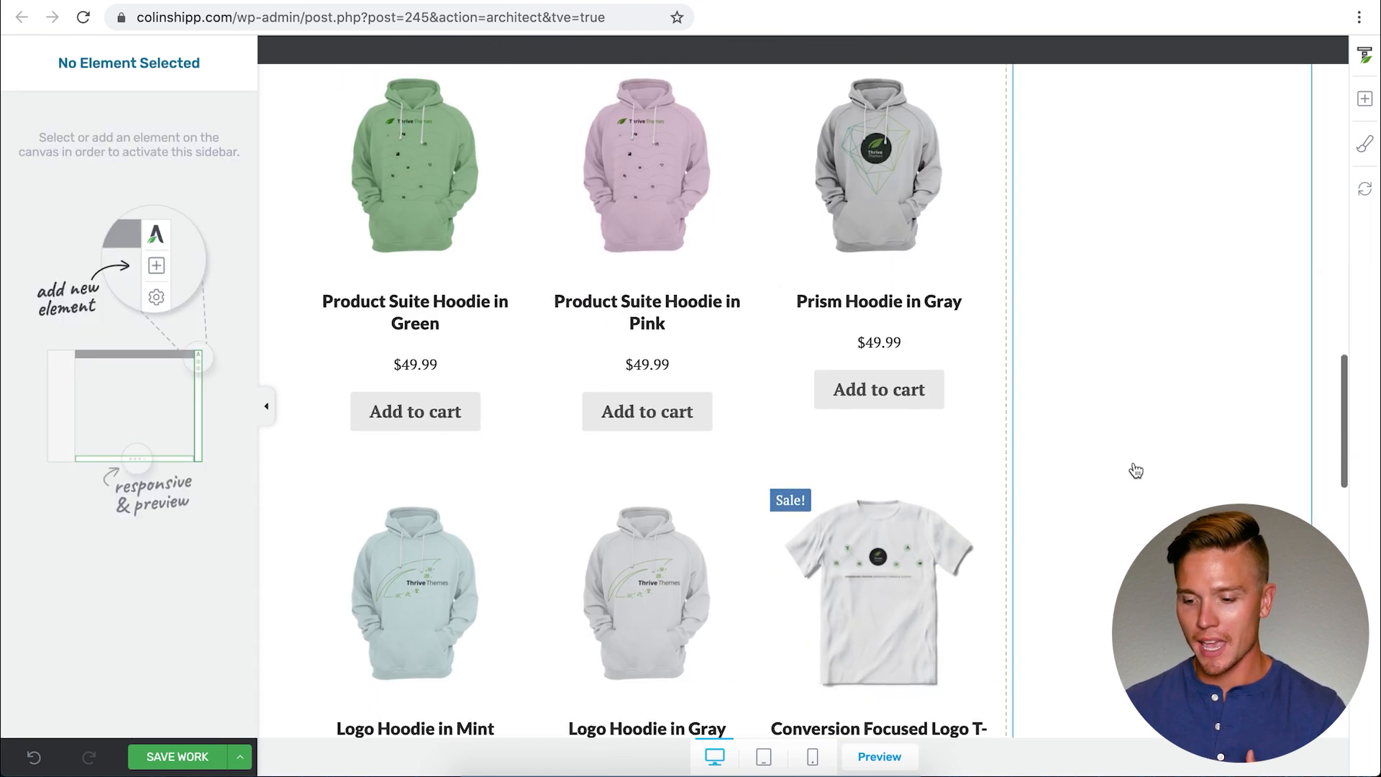
scroll(1136, 468, "up", 10)
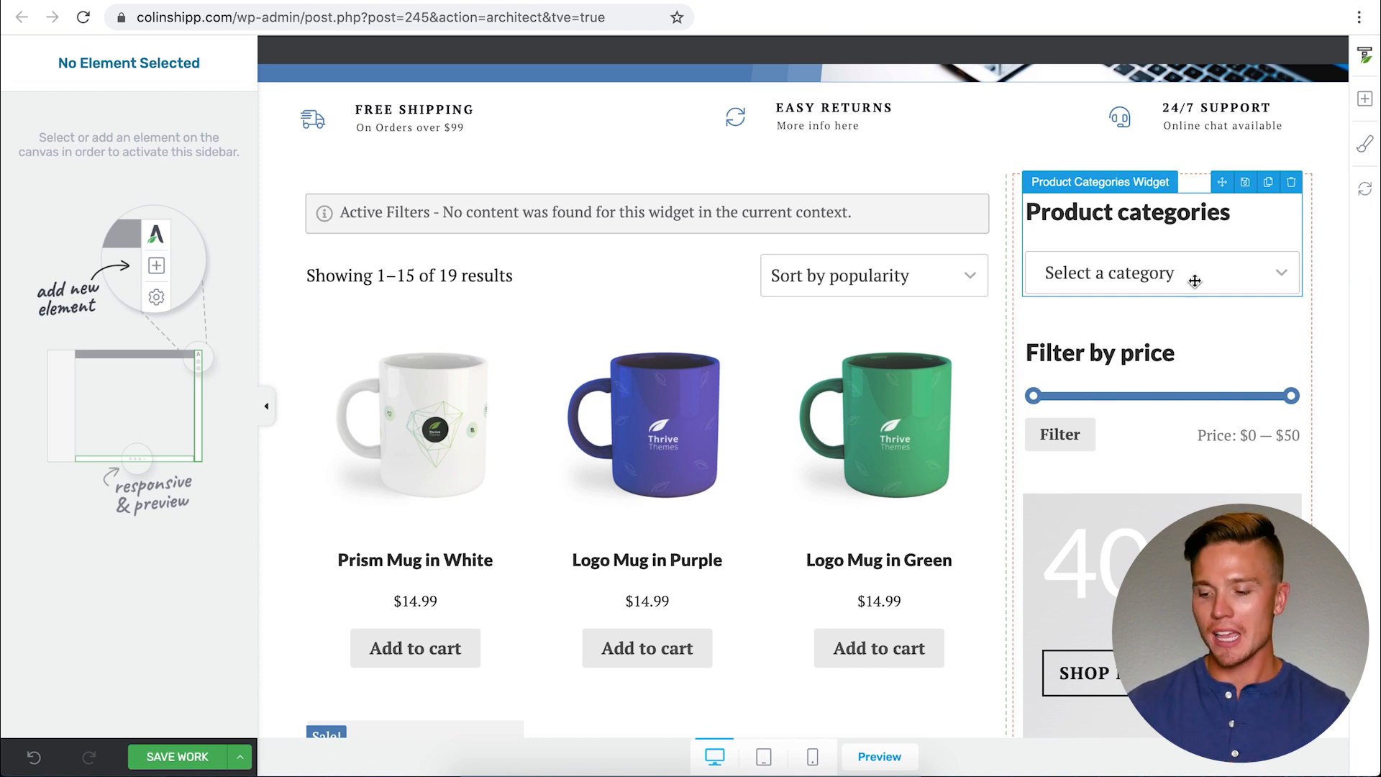
scroll(1193, 272, "down", 3)
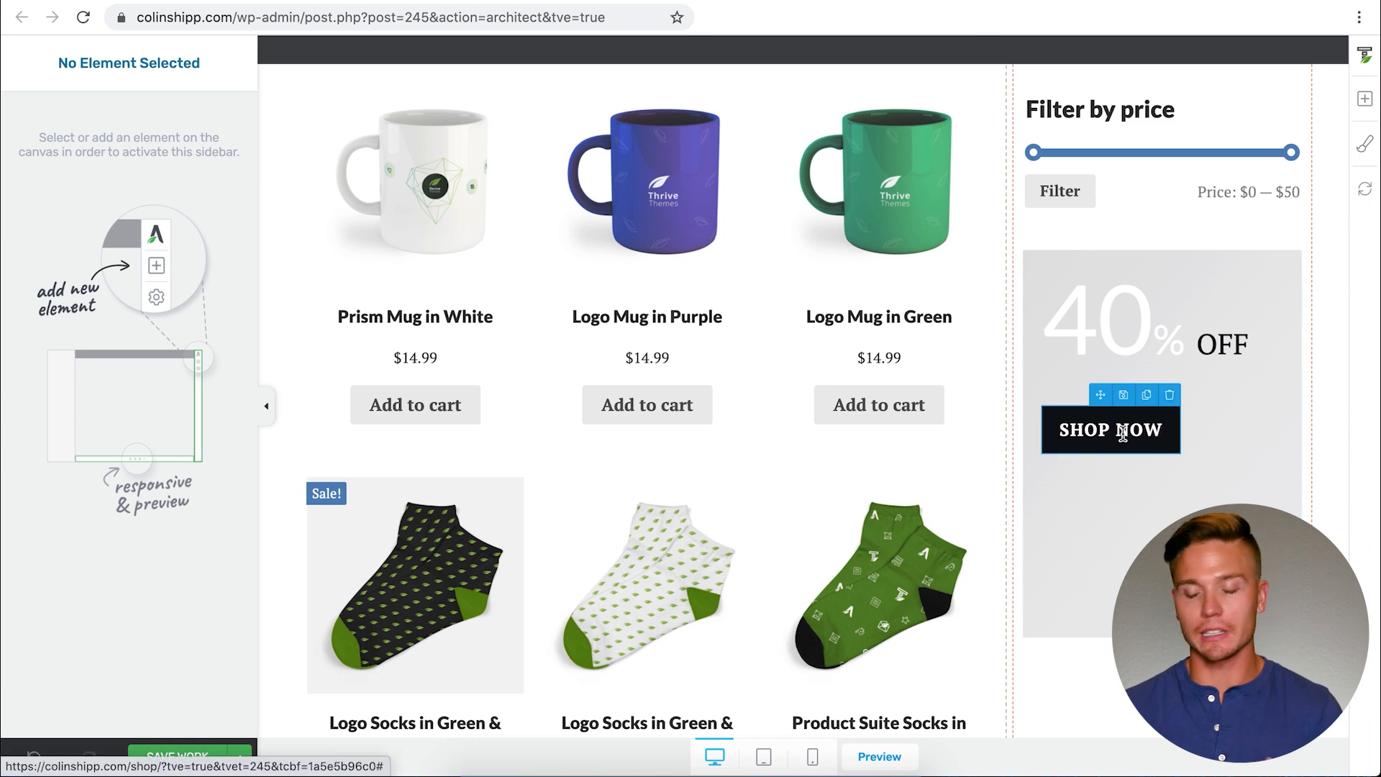
left_click(1235, 342)
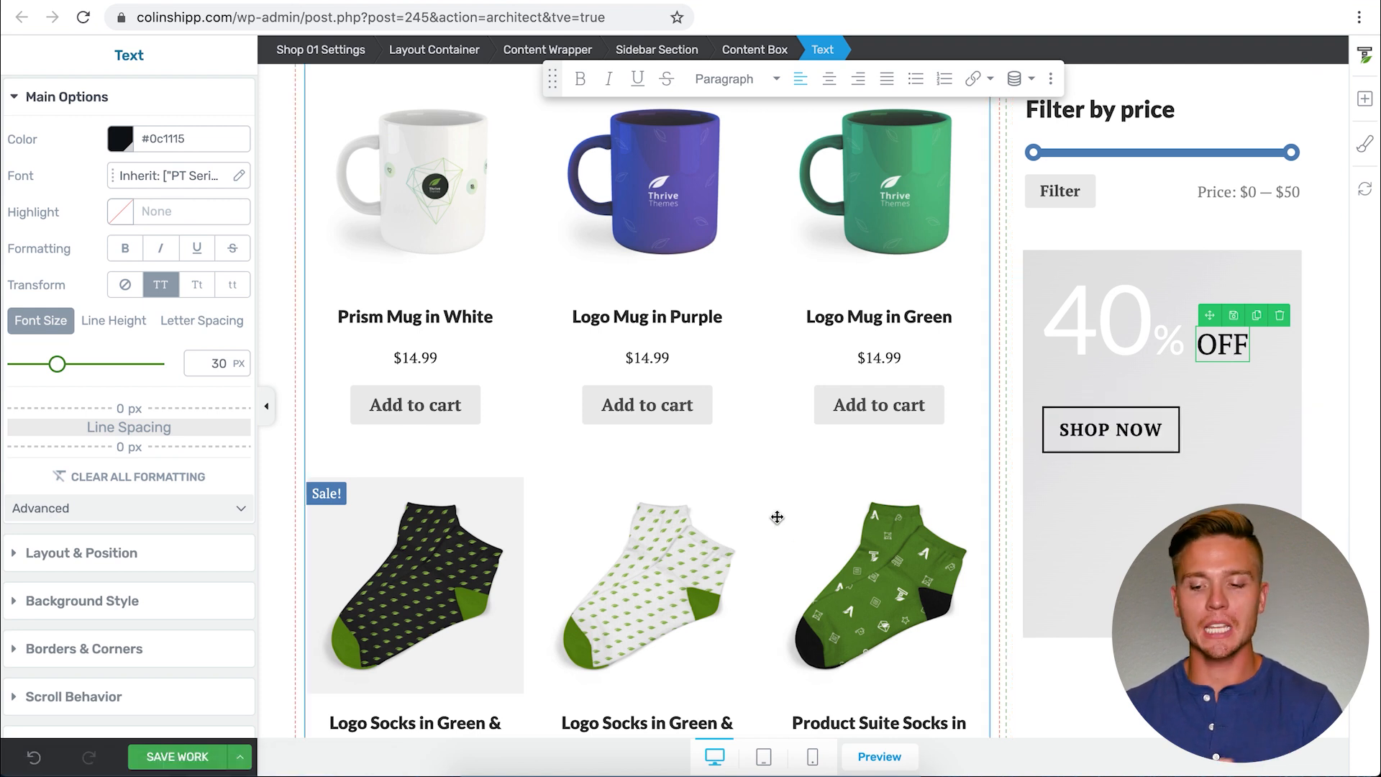
Select the shop's product list in the content area to access its options.
scroll(777, 517, "down", 1)
scroll(777, 518, "down", 2)
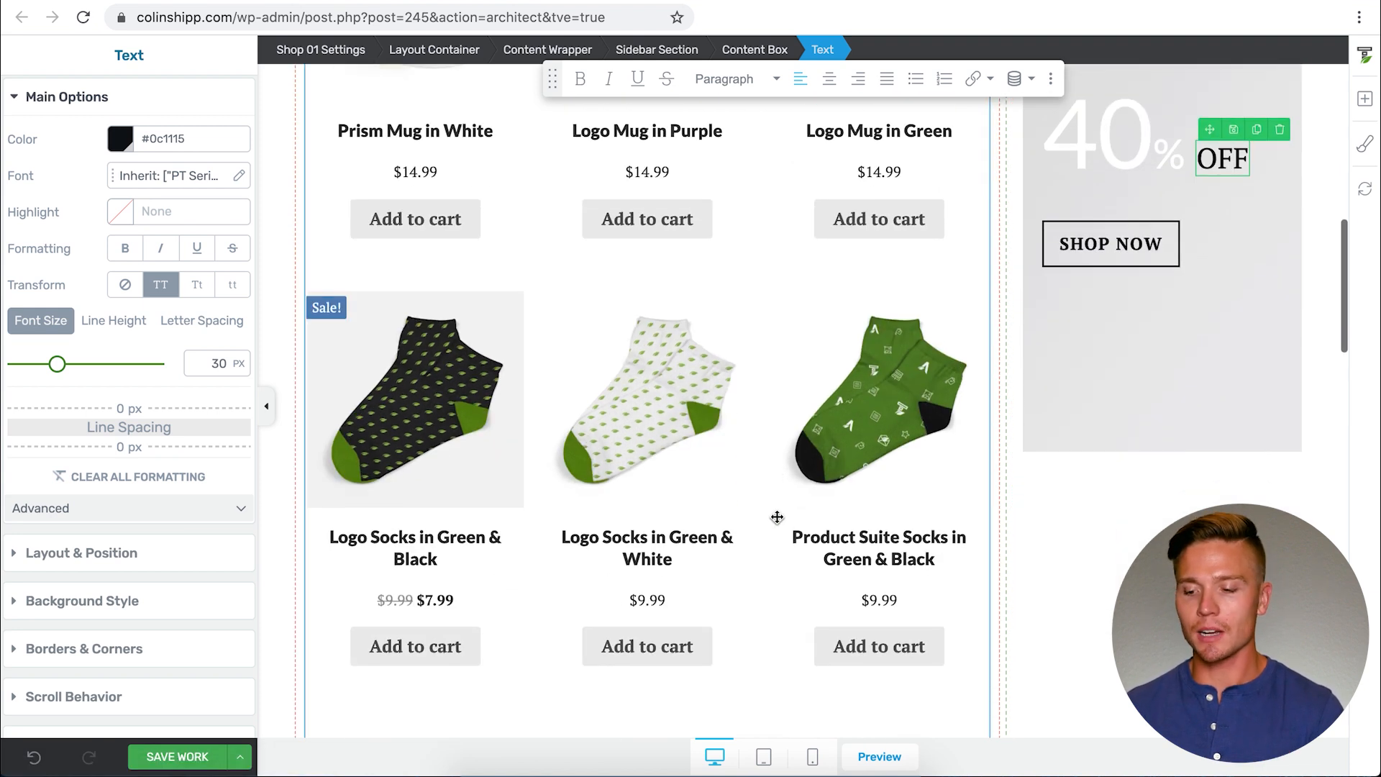
scroll(777, 517, "up", 10)
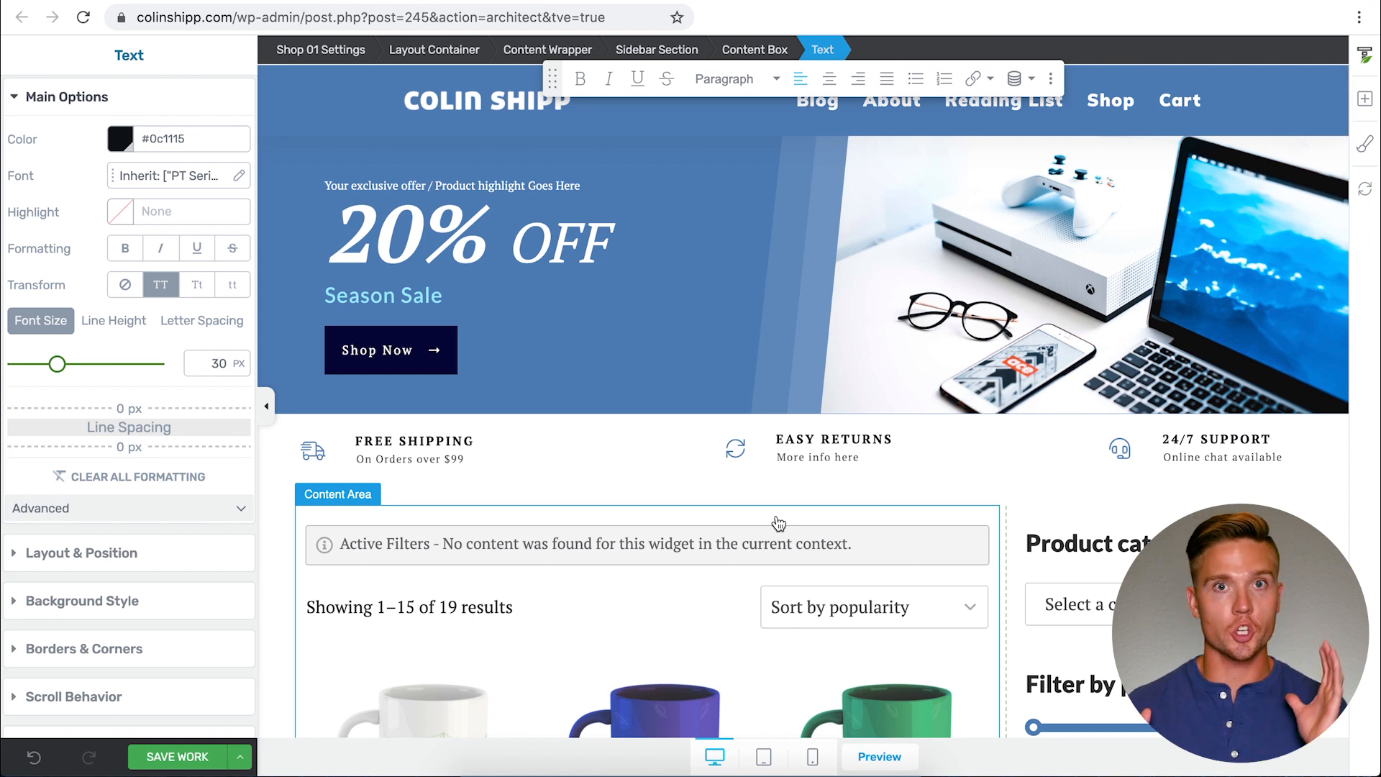
scroll(779, 523, "down", 3)
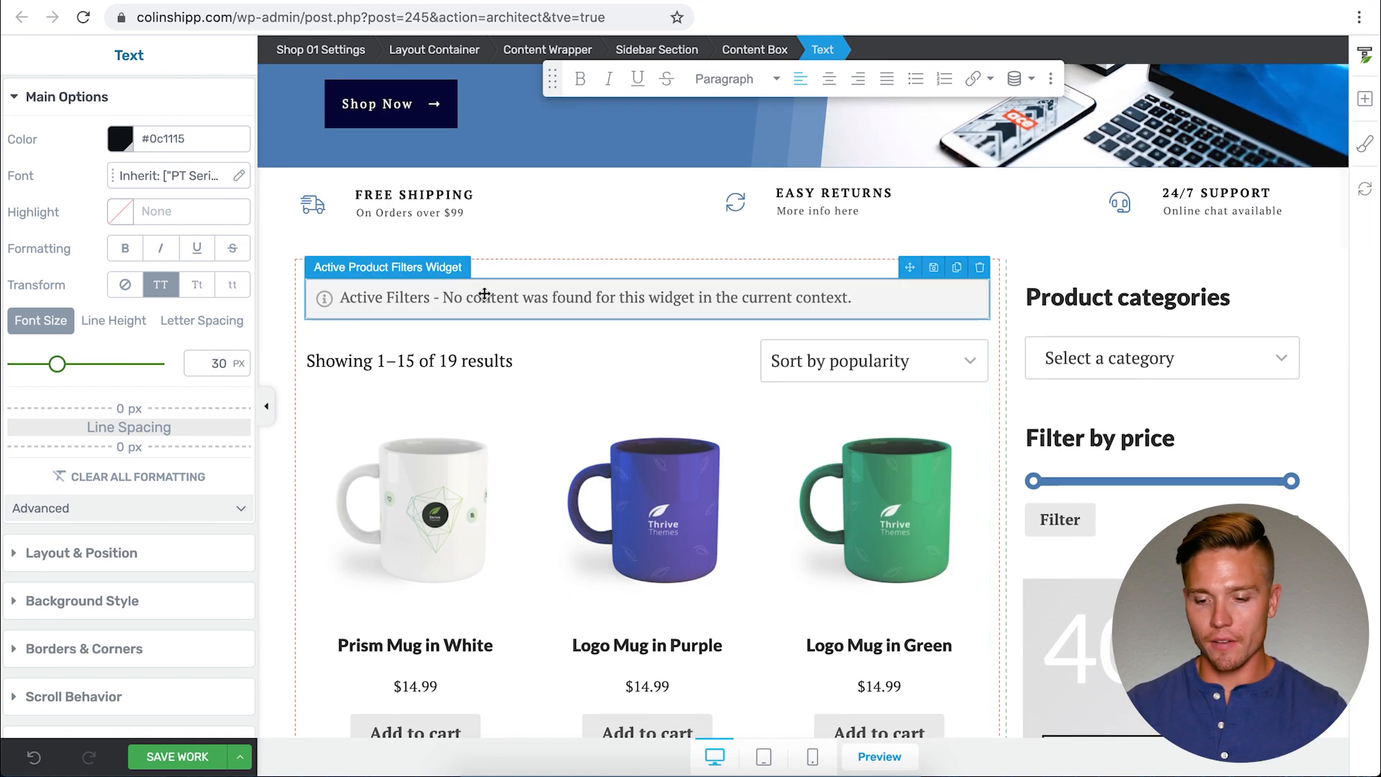
left_click(500, 277)
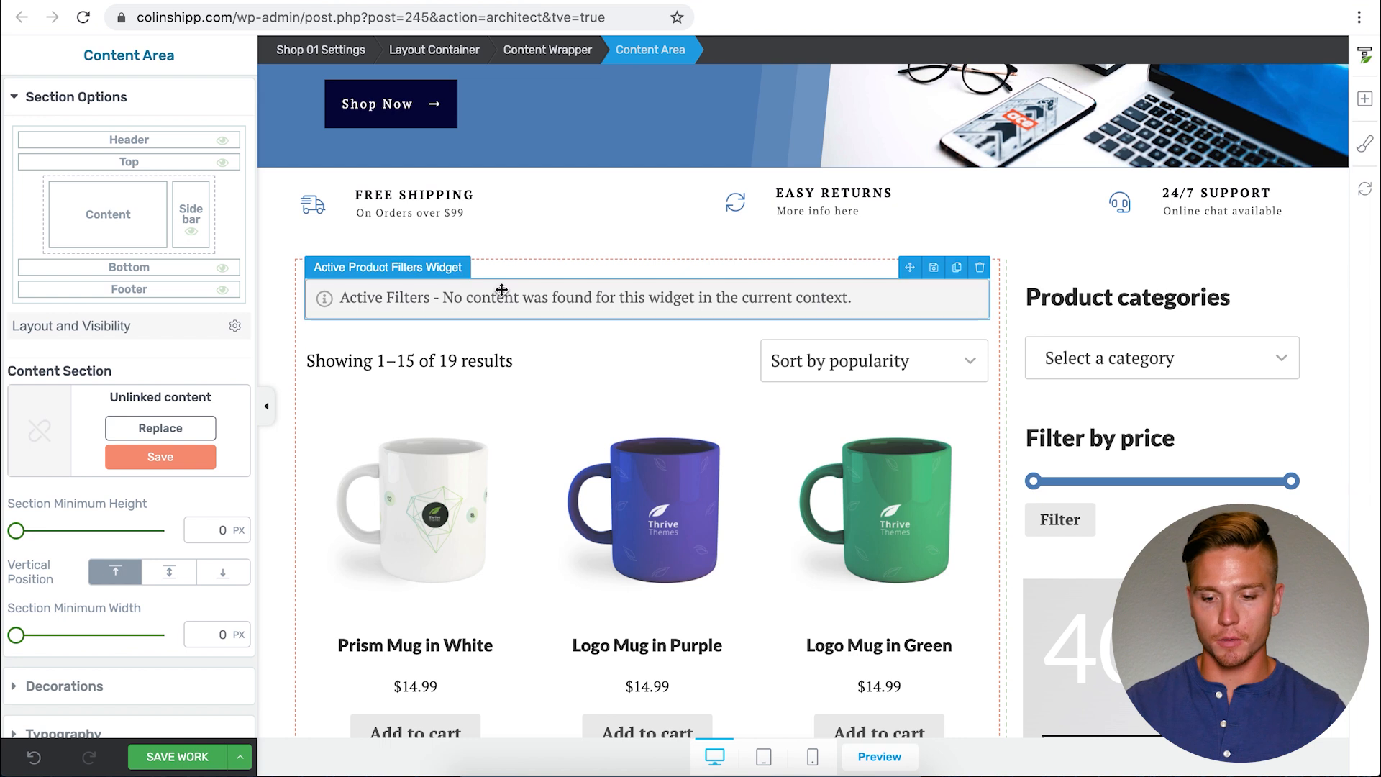
left_click(589, 375)
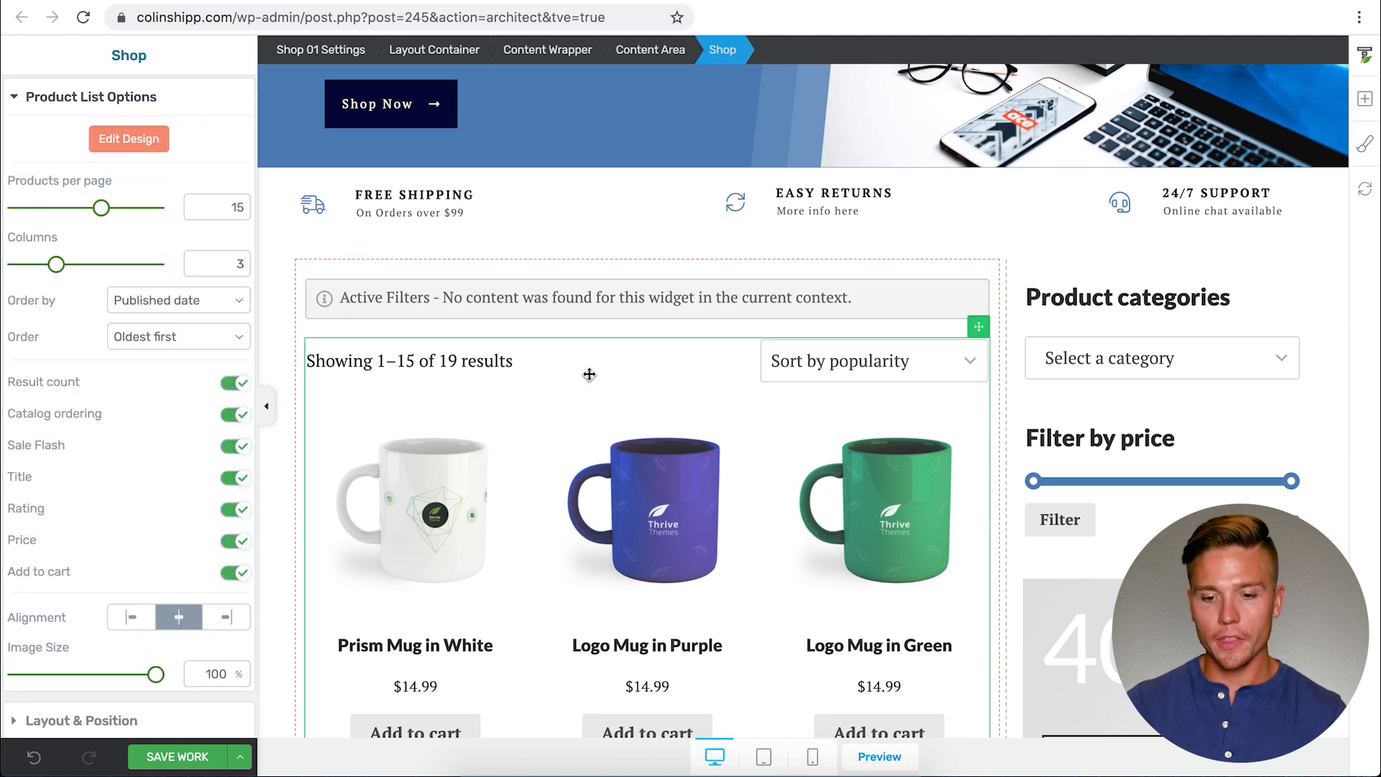
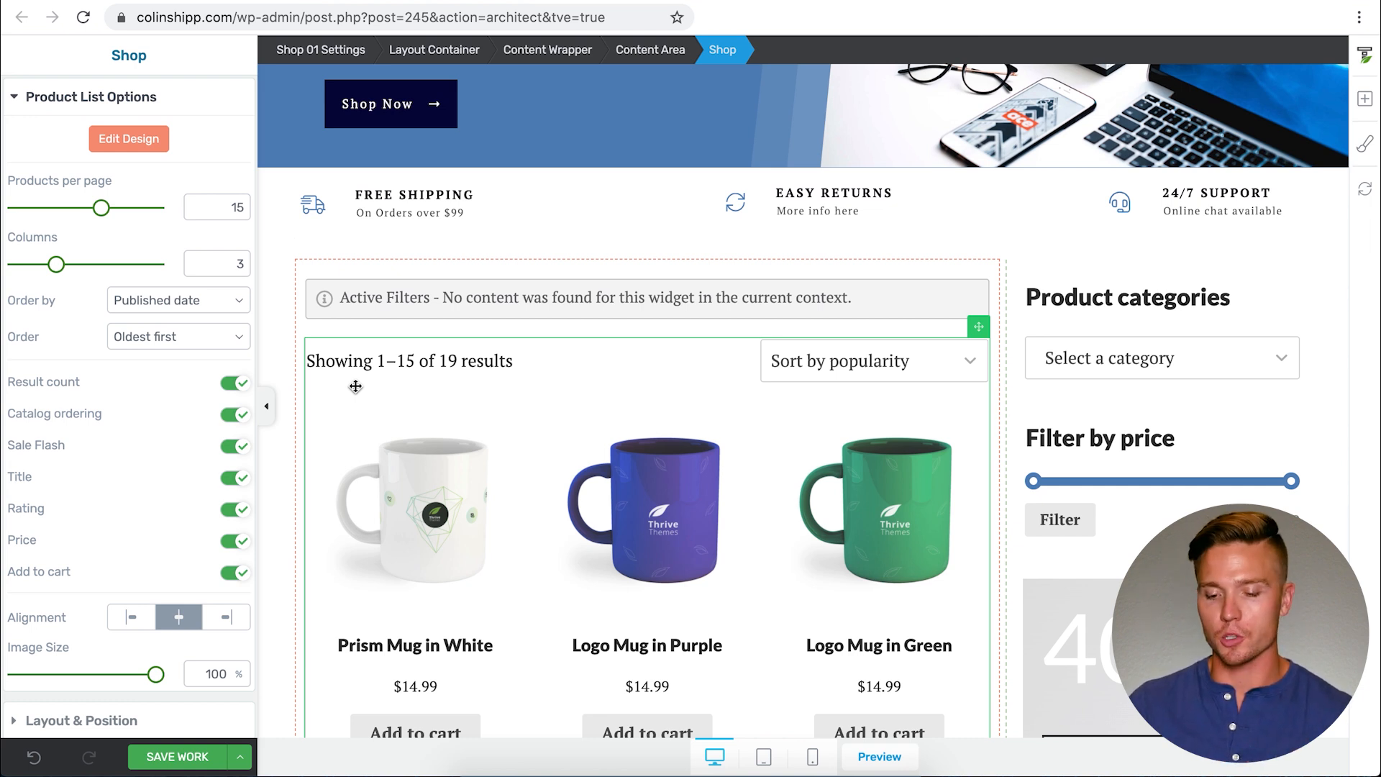
Try hiding the product list's result count and catalog ordering, restoring each one.
scroll(355, 386, "down", 1)
left_click(235, 384)
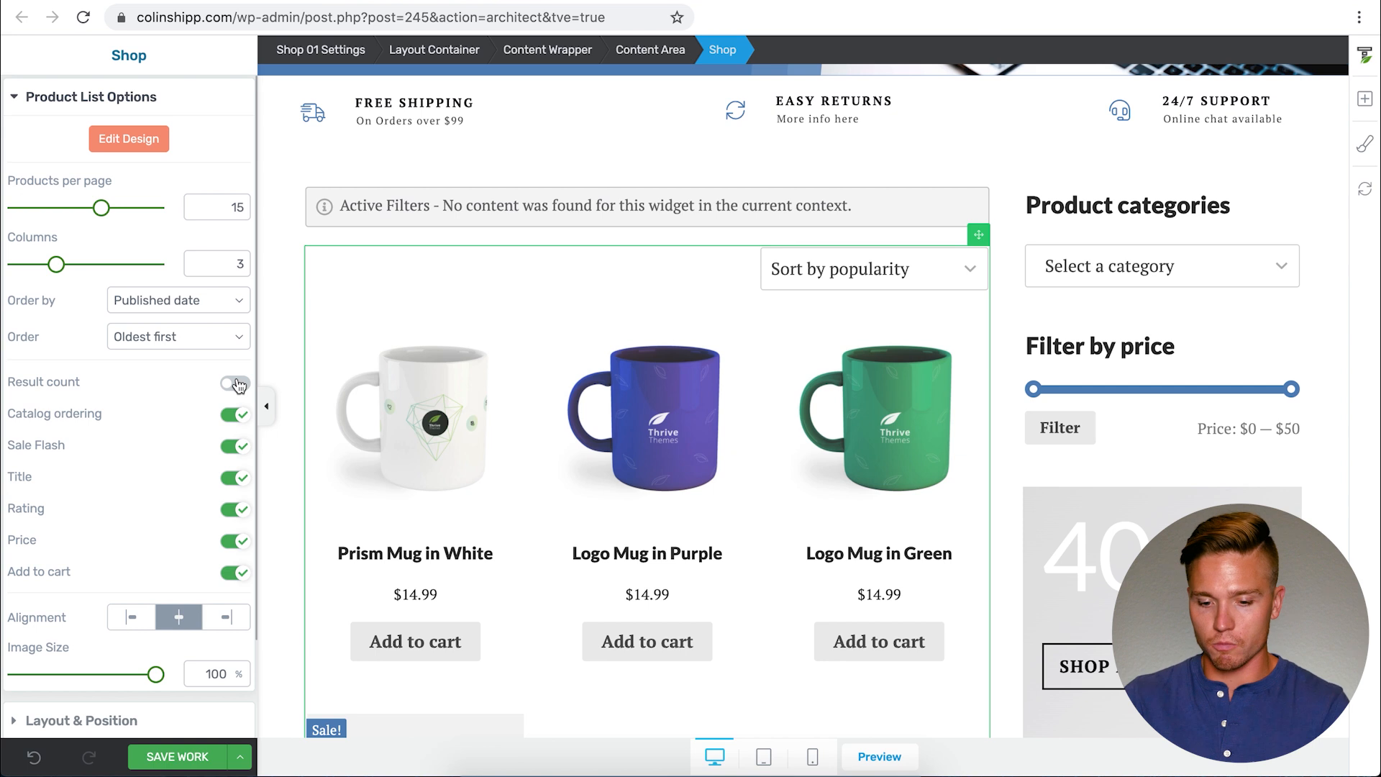
left_click(236, 385)
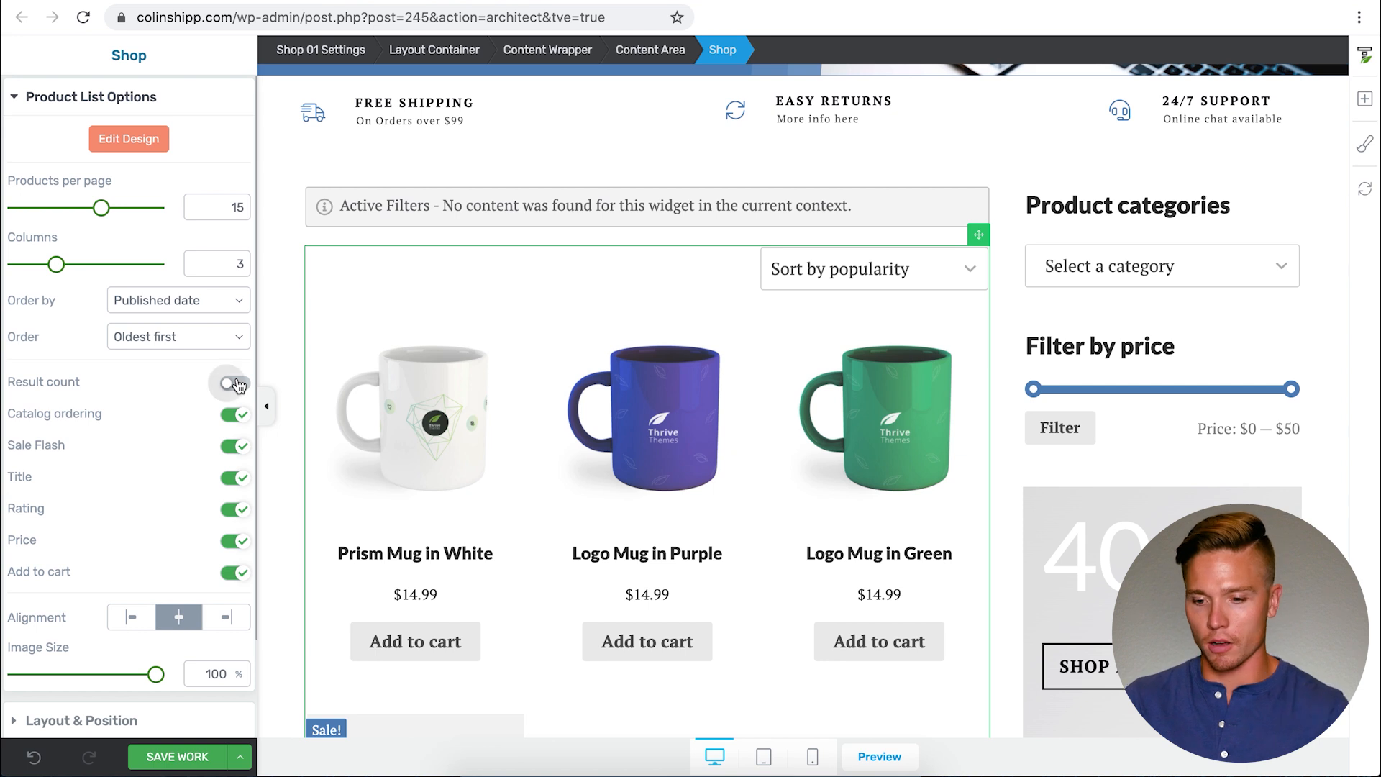
left_click(235, 420)
left_click(236, 420)
Try hiding the Sale Flash badge on the discounted socks in the product list and restore it.
left_click(235, 447)
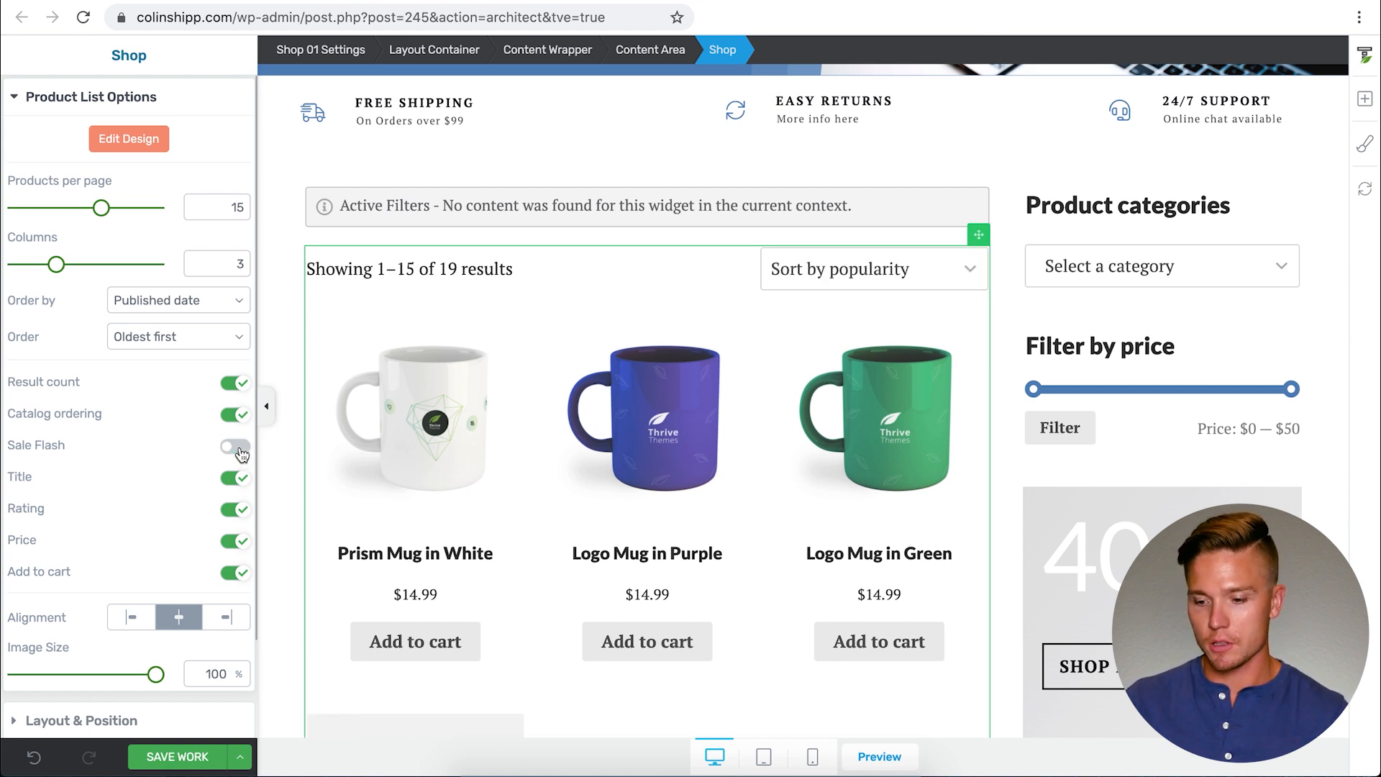
scroll(436, 500, "down", 6)
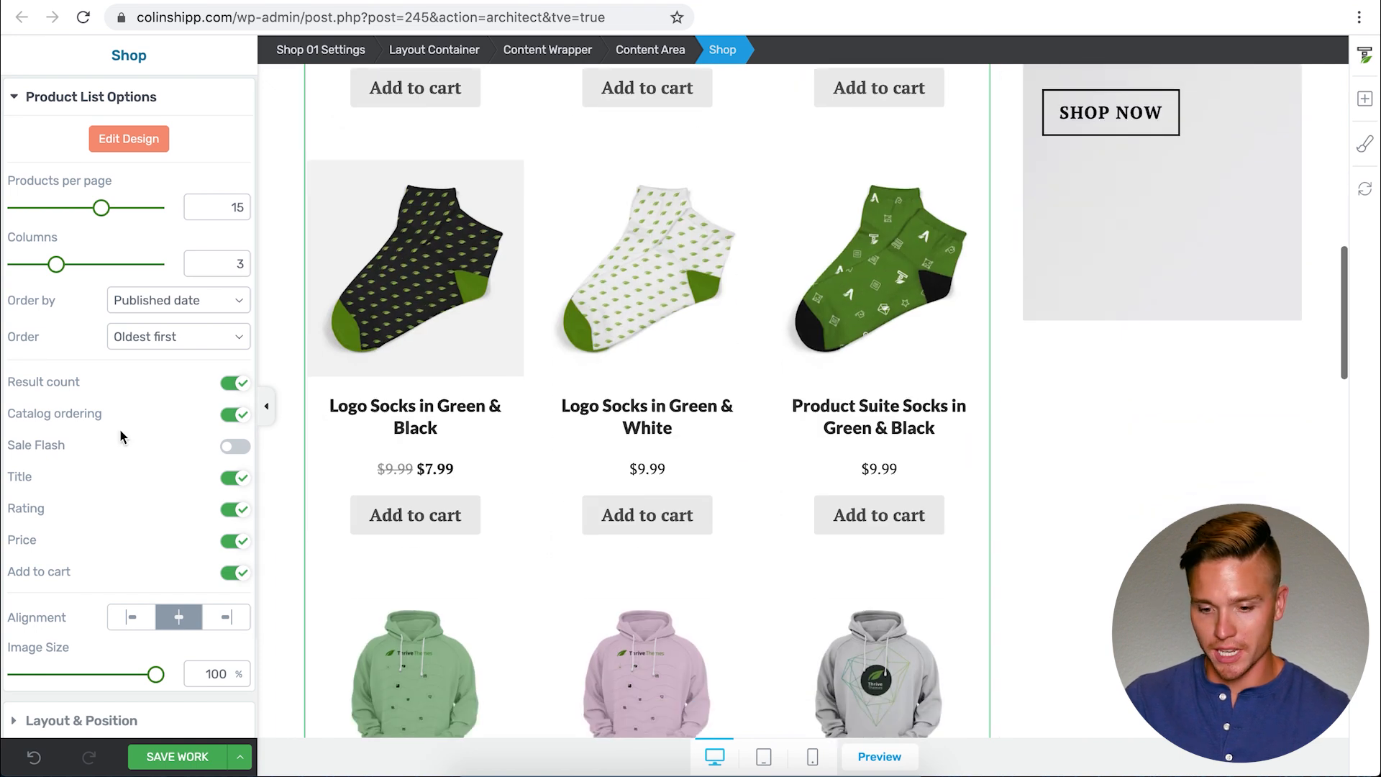
left_click(229, 447)
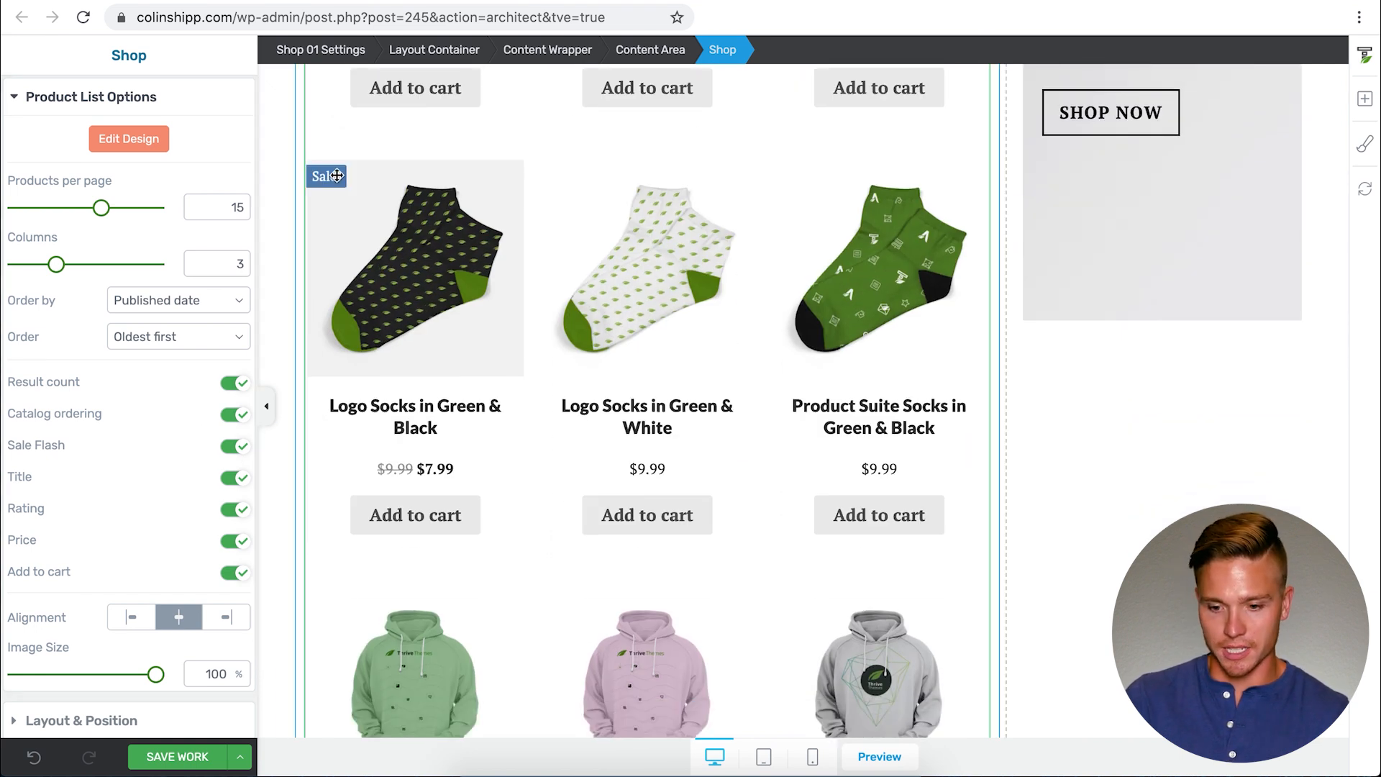
left_click(238, 447)
left_click(240, 446)
Try hiding the product titles and the prices in the product list, restoring each one.
left_click(244, 480)
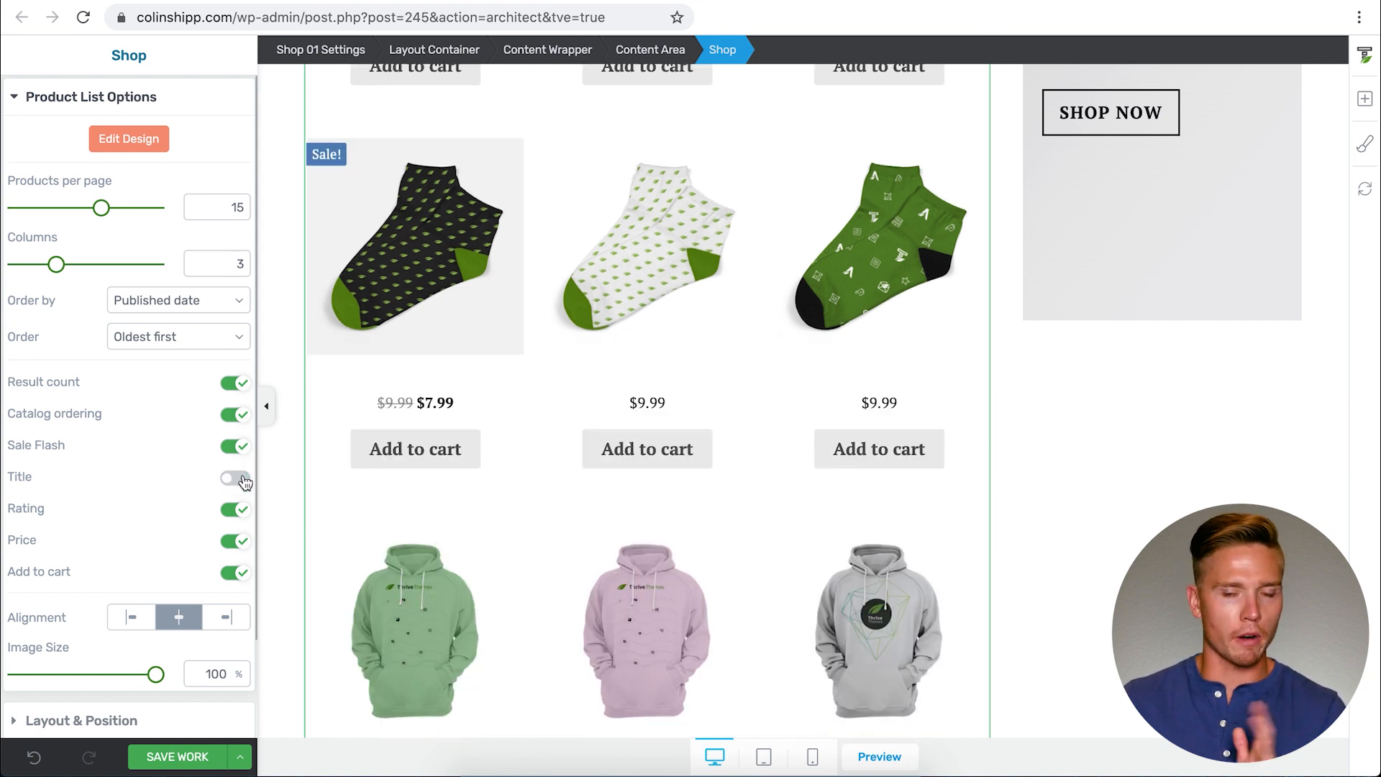
left_click(241, 479)
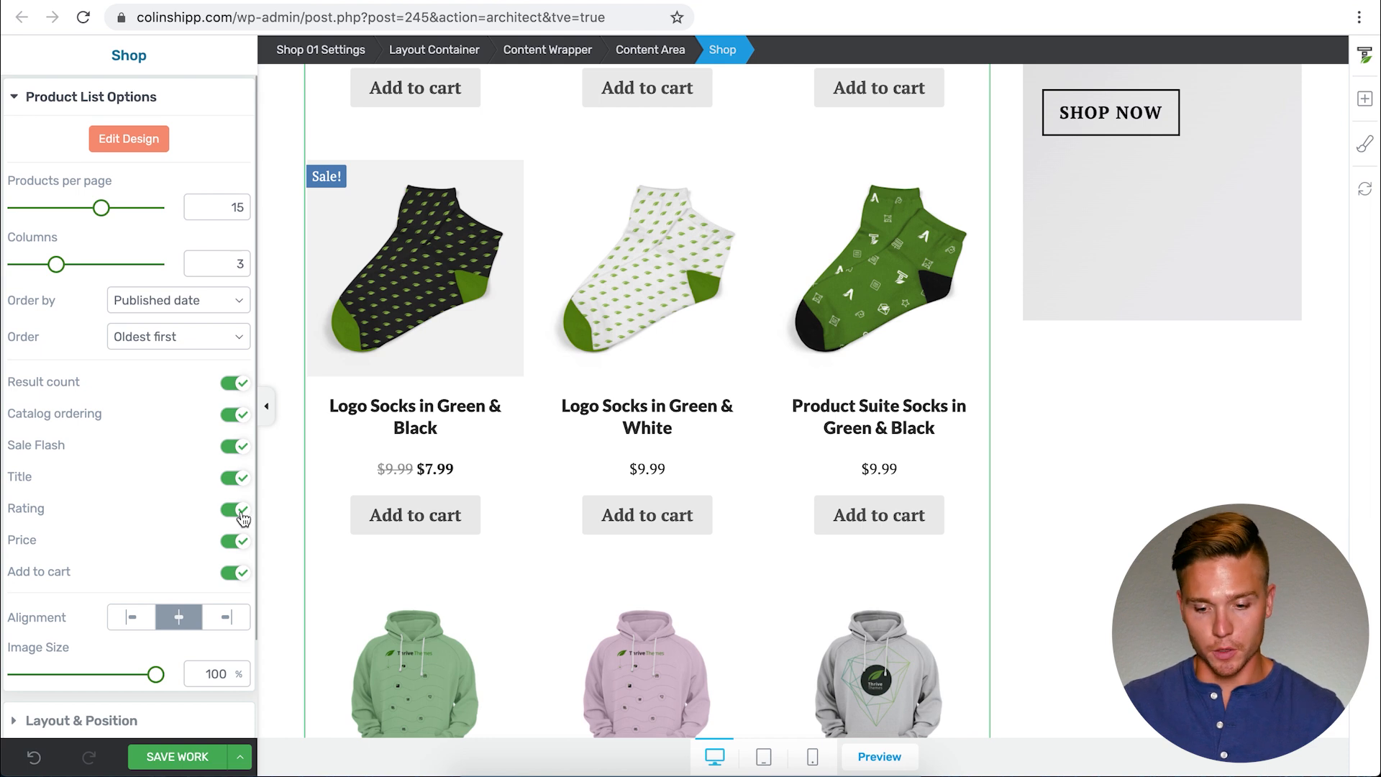
left_click(245, 543)
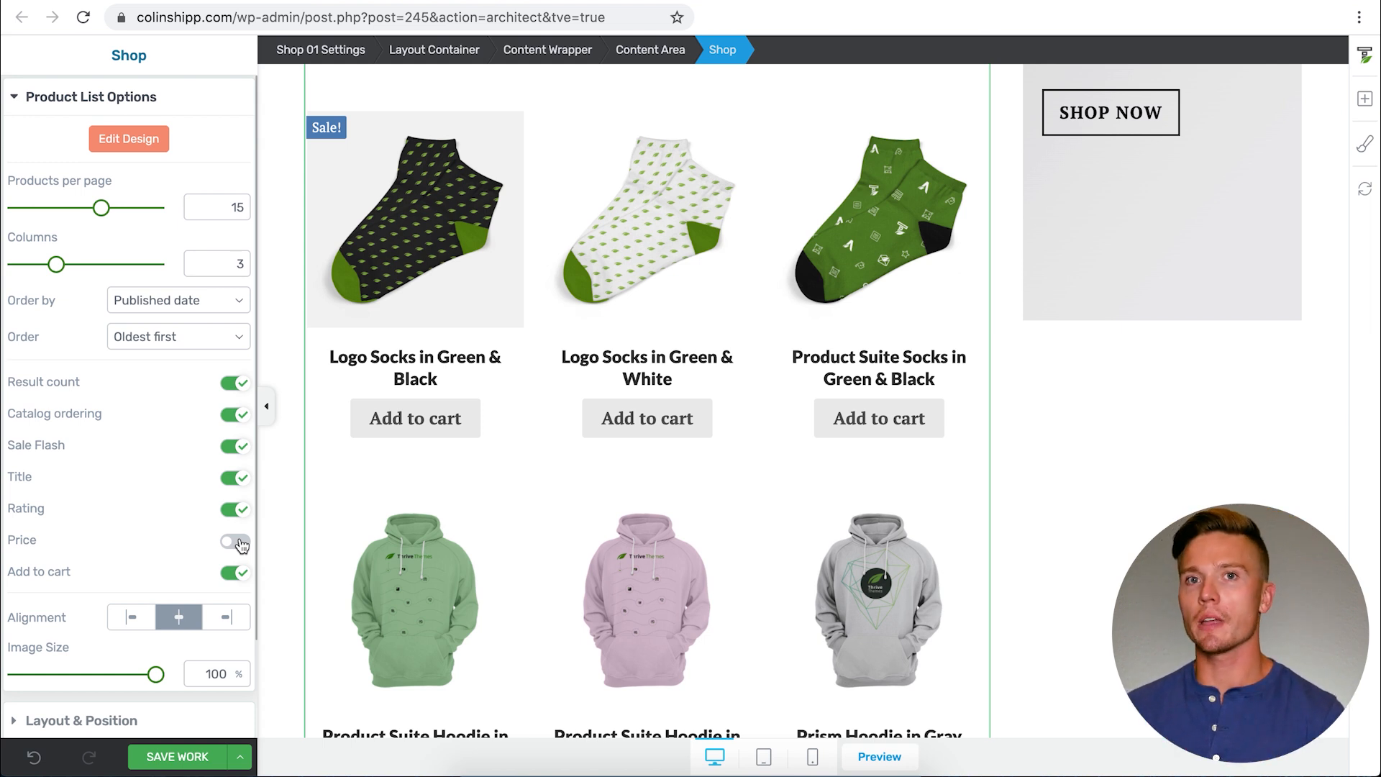
left_click(241, 543)
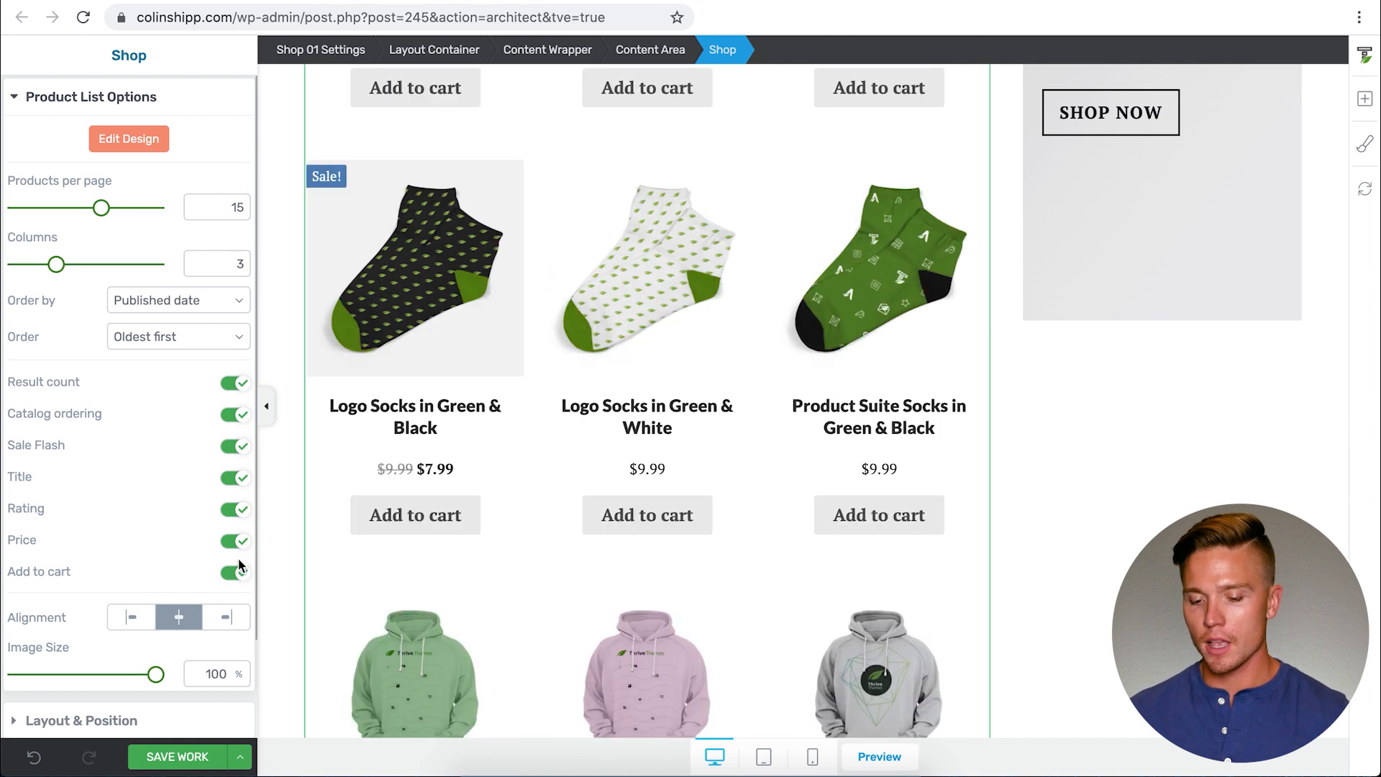
Hide the Add to cart buttons in the product list.
left_click(238, 575)
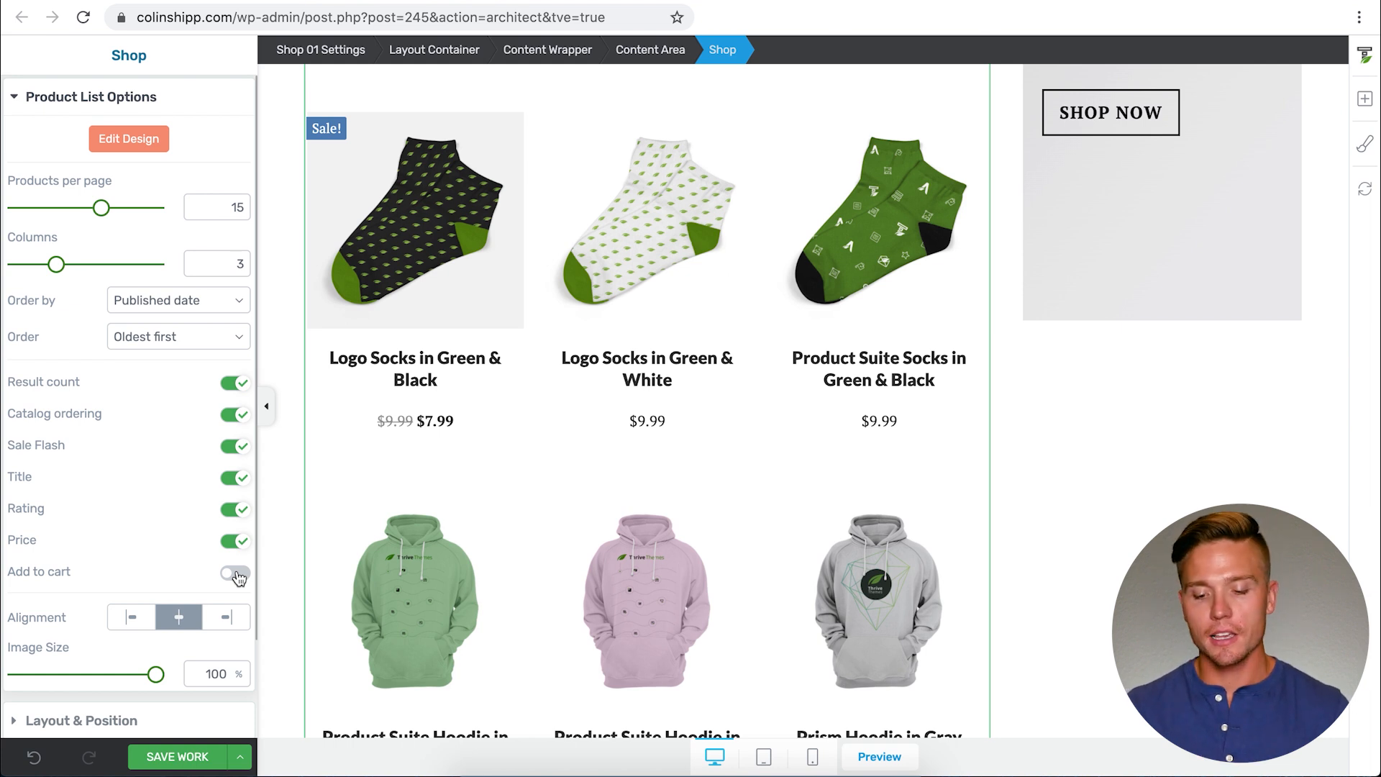
left_click(238, 575)
left_click(239, 574)
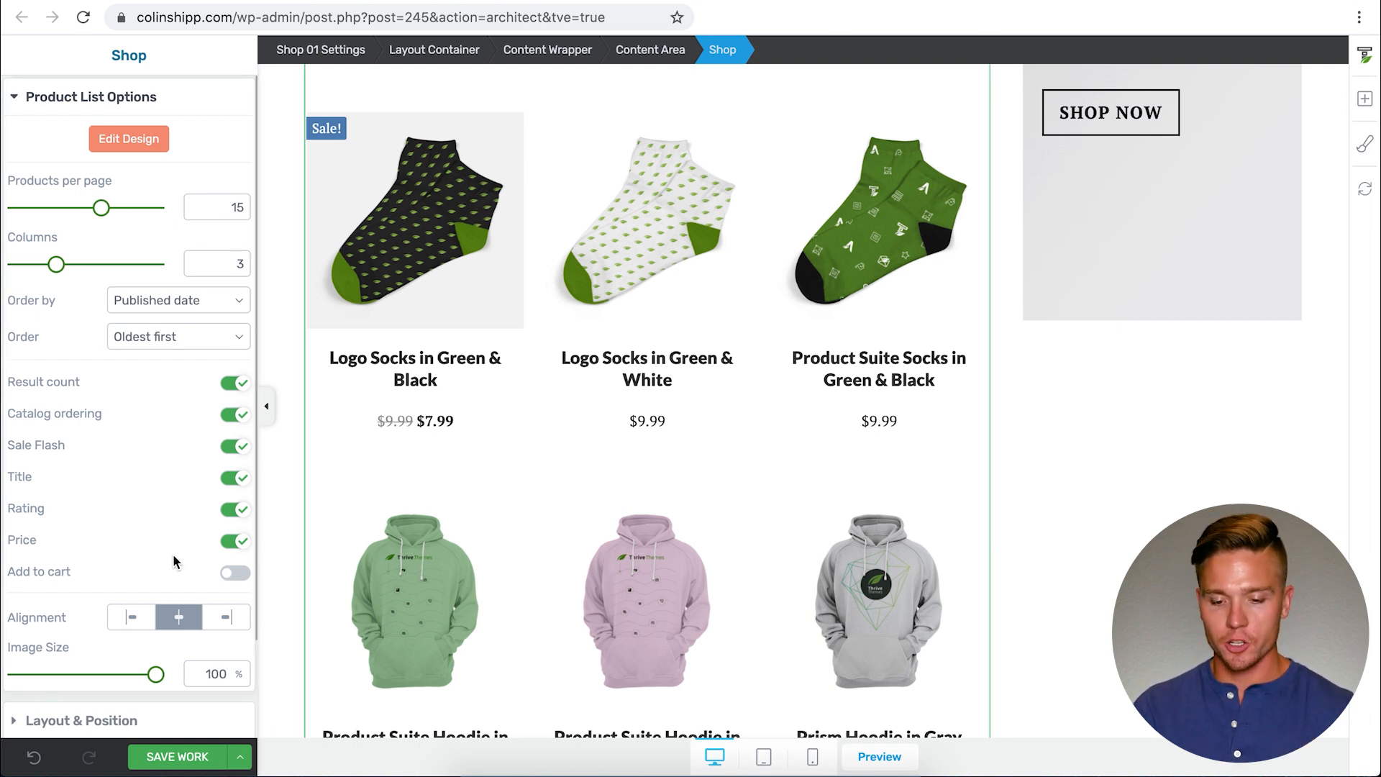
Try the left and right alignments for the product list, return to centre, and keep the image size at 100%.
left_click(131, 617)
left_click(189, 616)
left_click(228, 617)
left_click(181, 620)
scroll(180, 615, "down", 1)
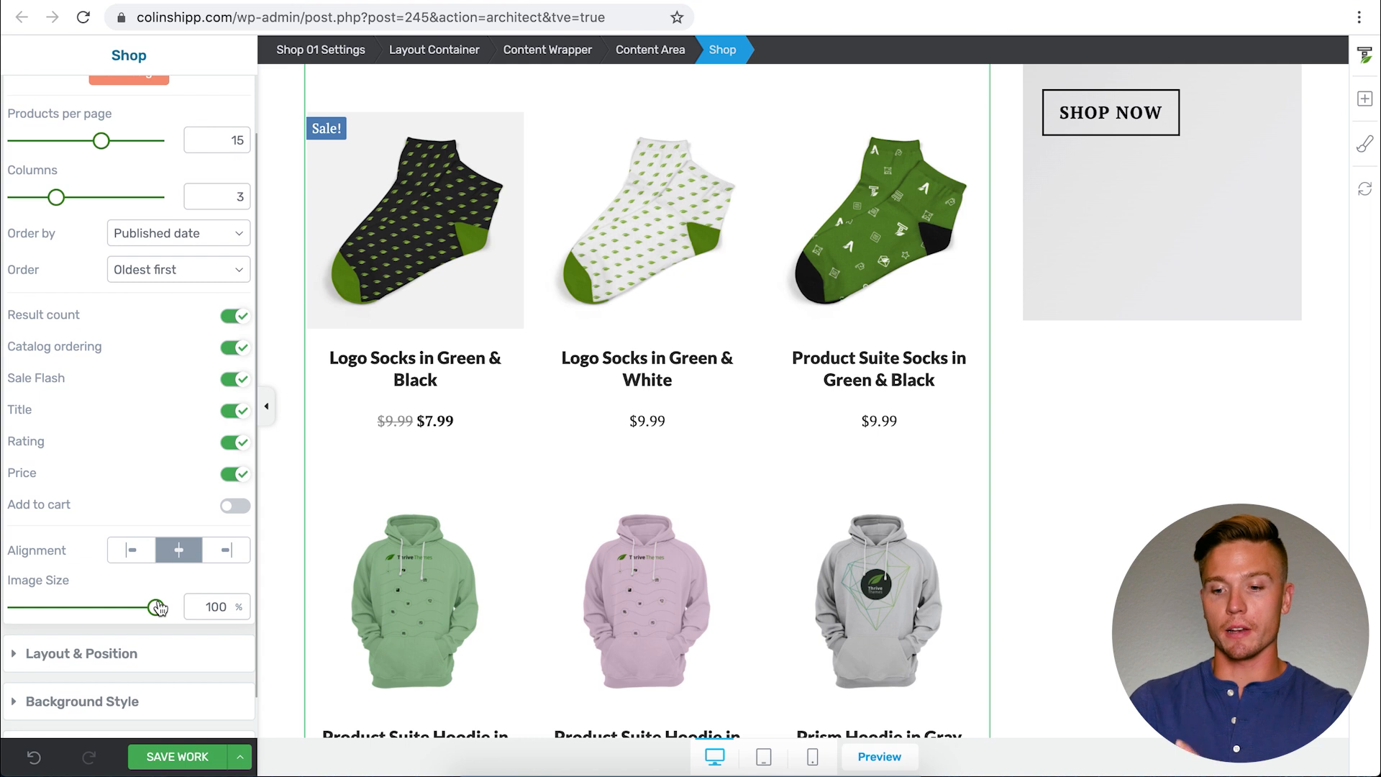
mouse_move(158, 608)
left_mouse_down()
mouse_move(89, 611)
mouse_move(166, 609)
left_mouse_up()
scroll(126, 549, "down", 1)
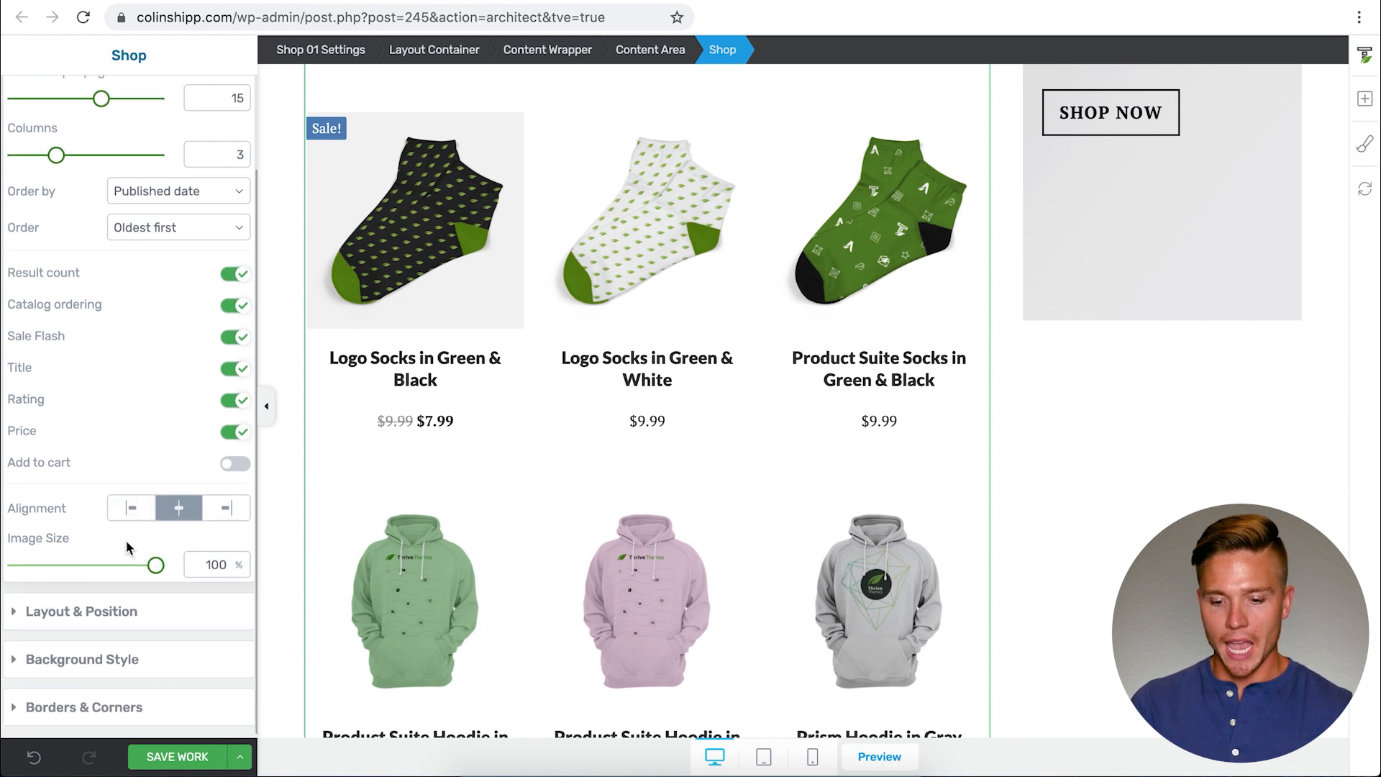
Check the product list's layout and background settings, try a 4 px solid border around it, and reset the border to none.
left_click(60, 615)
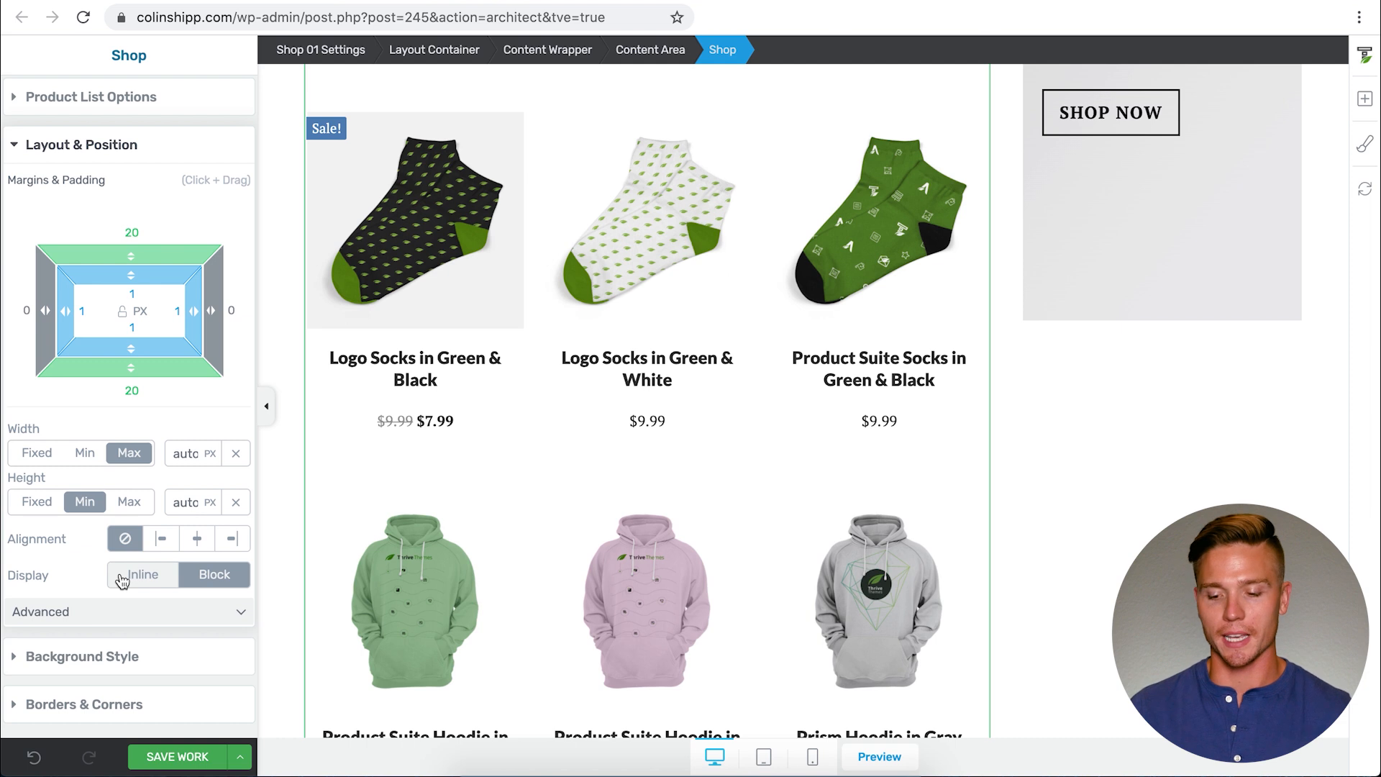
left_click(56, 660)
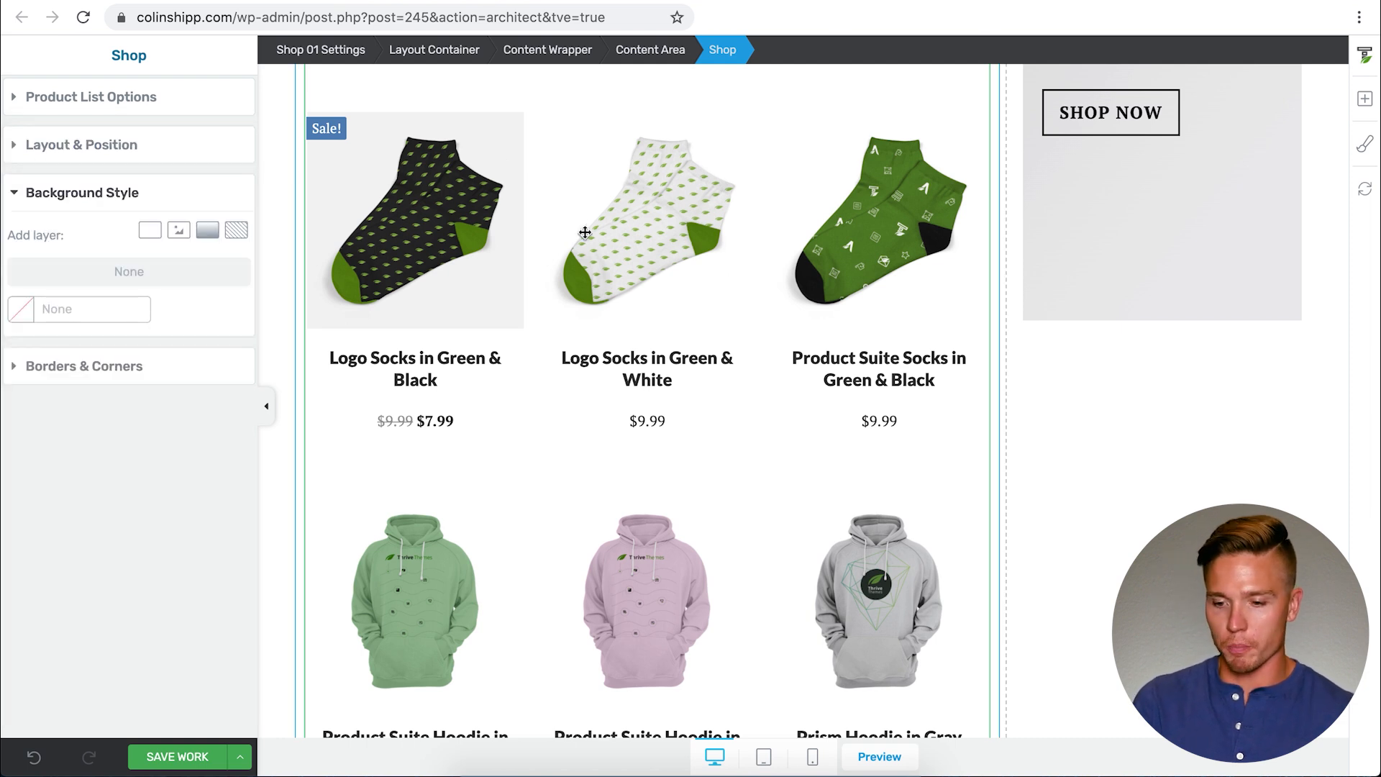
left_click(92, 368)
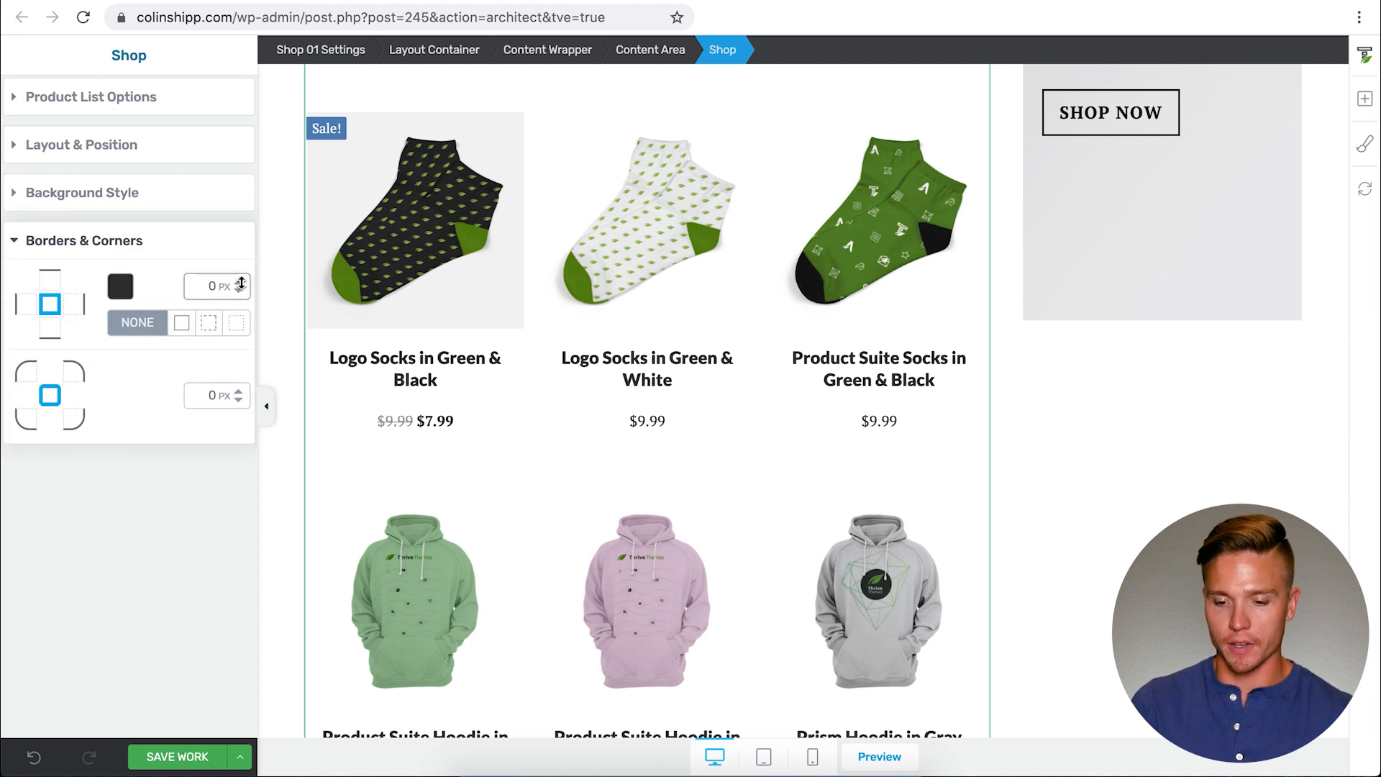
left_click_drag(241, 283, 243, 274)
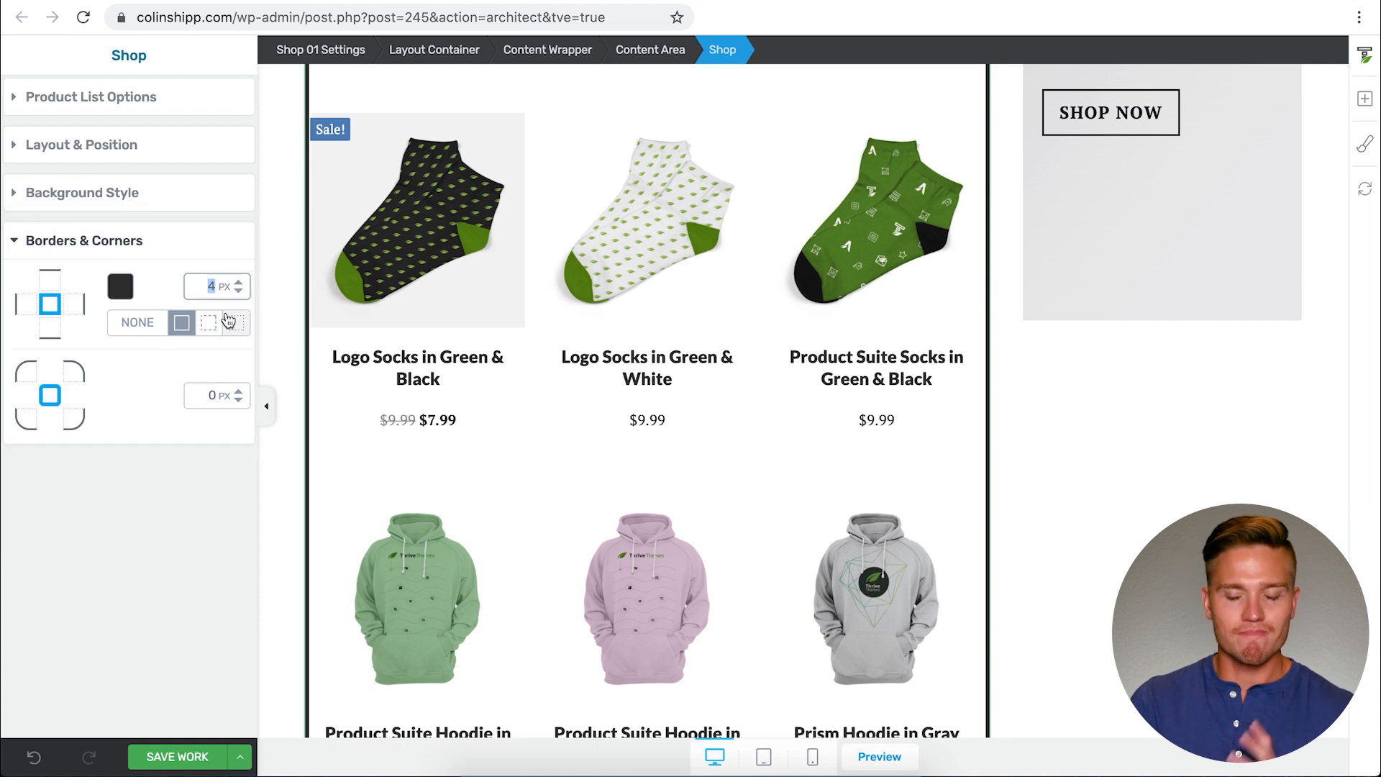
left_click(139, 322)
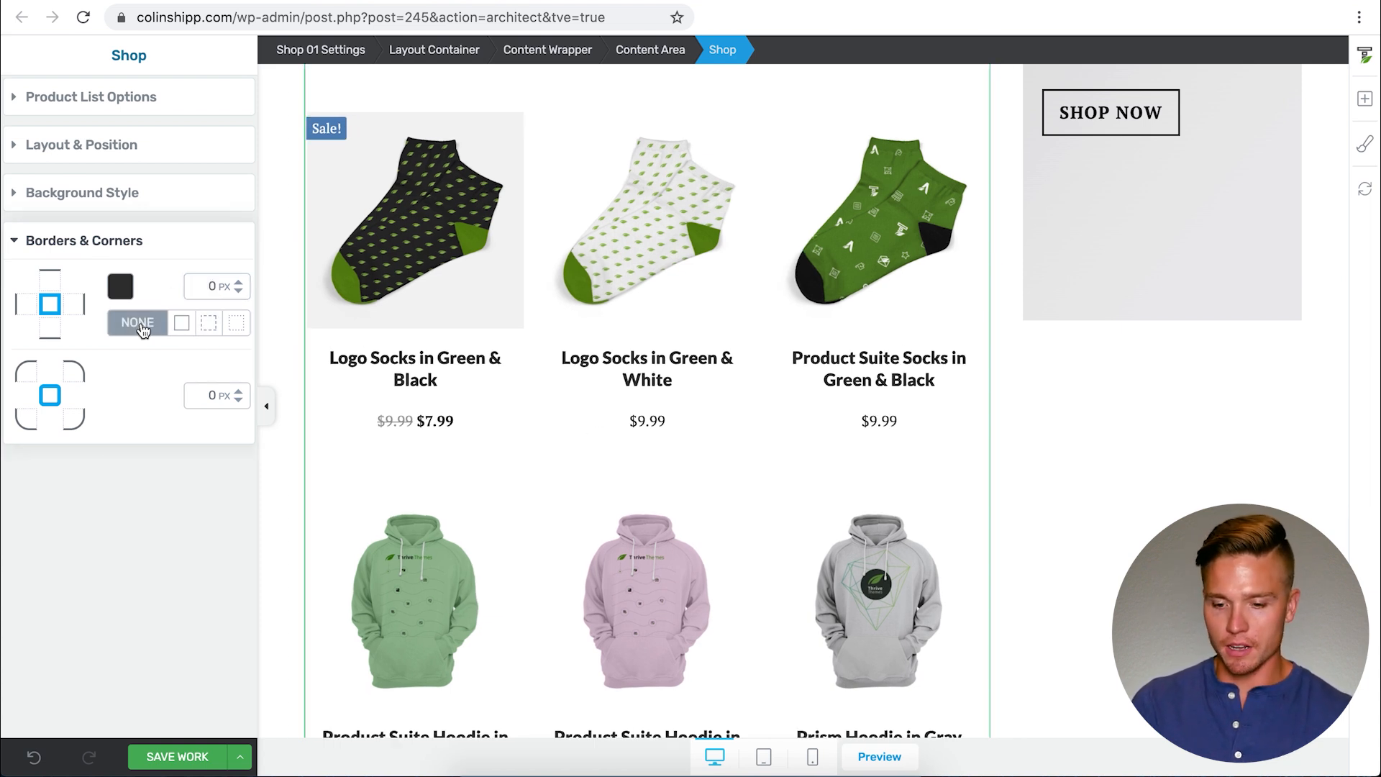
Review the available sorting criteria and sort directions for the product list.
left_click(131, 100)
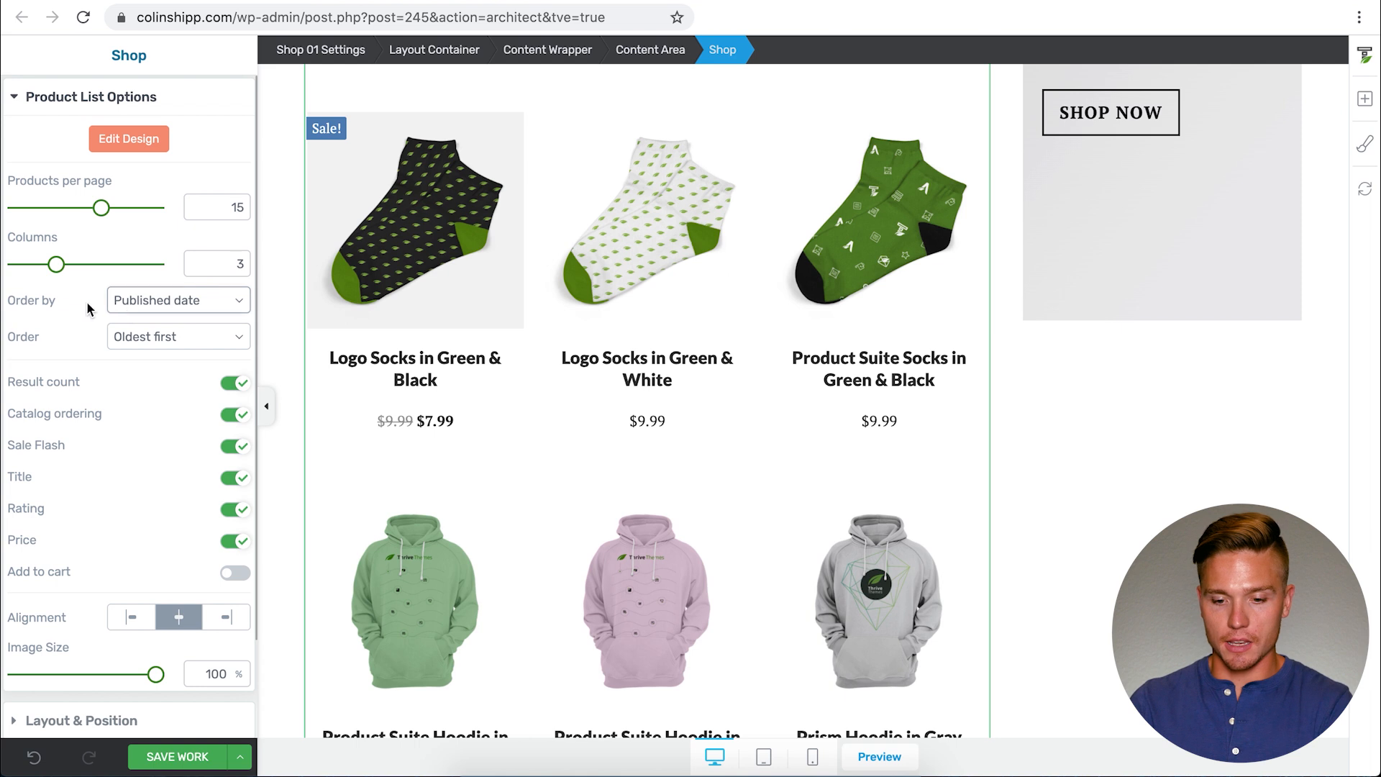
left_click(180, 301)
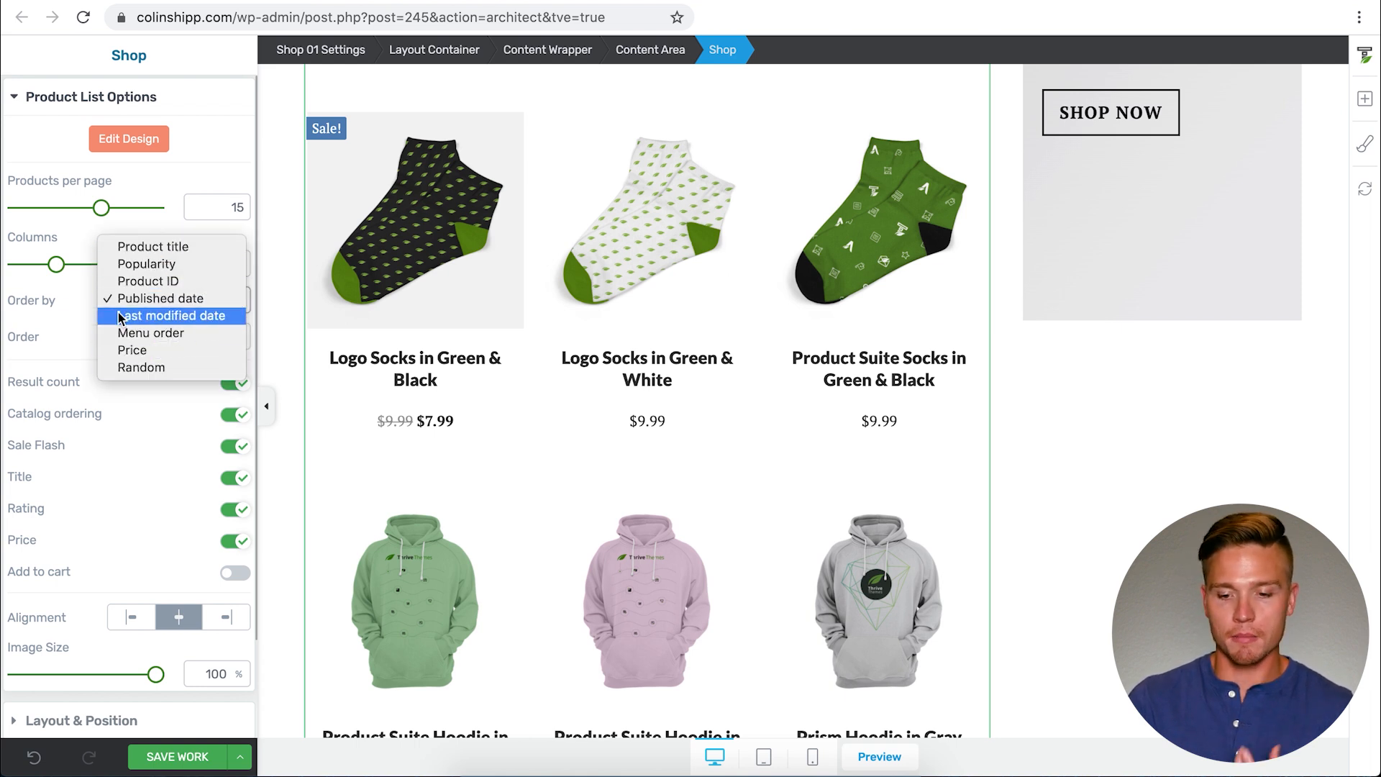
left_click(54, 292)
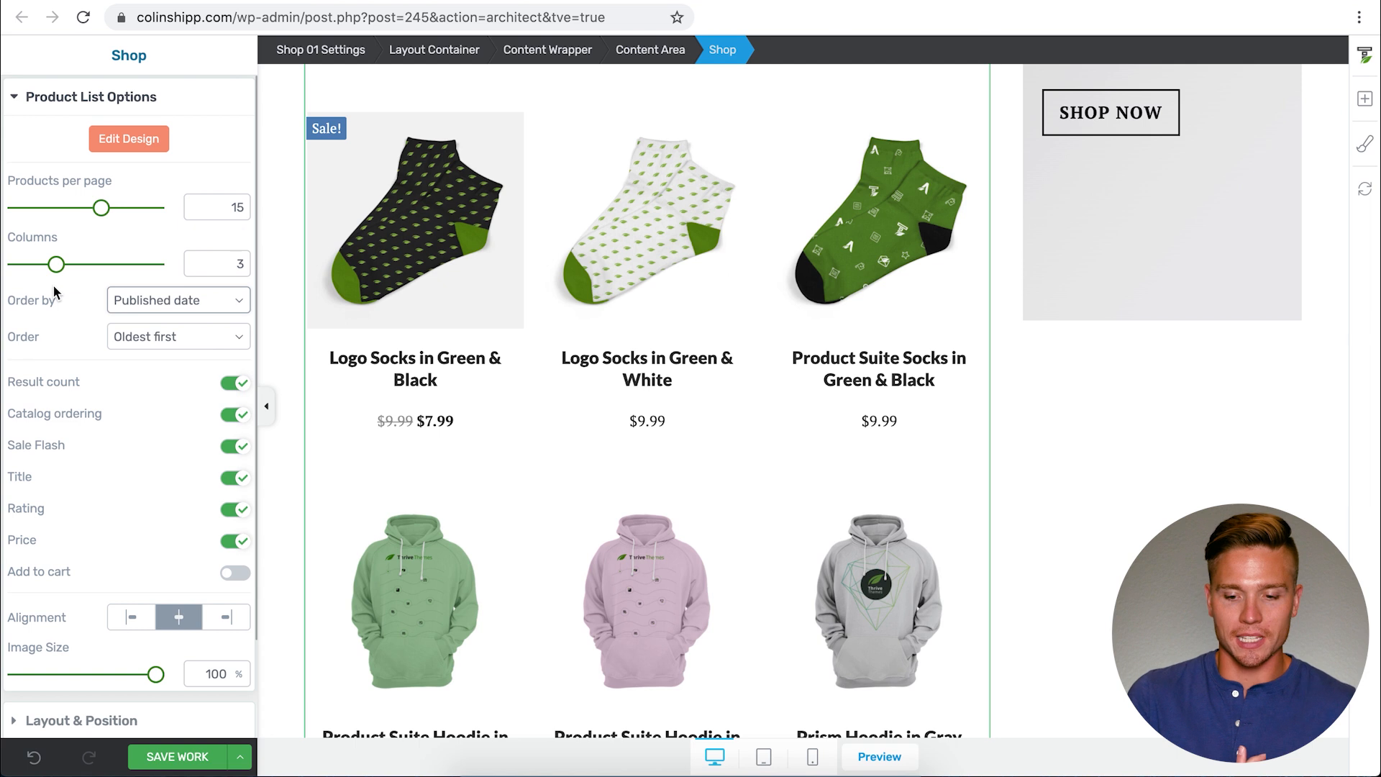
left_click(145, 344)
left_click(49, 338)
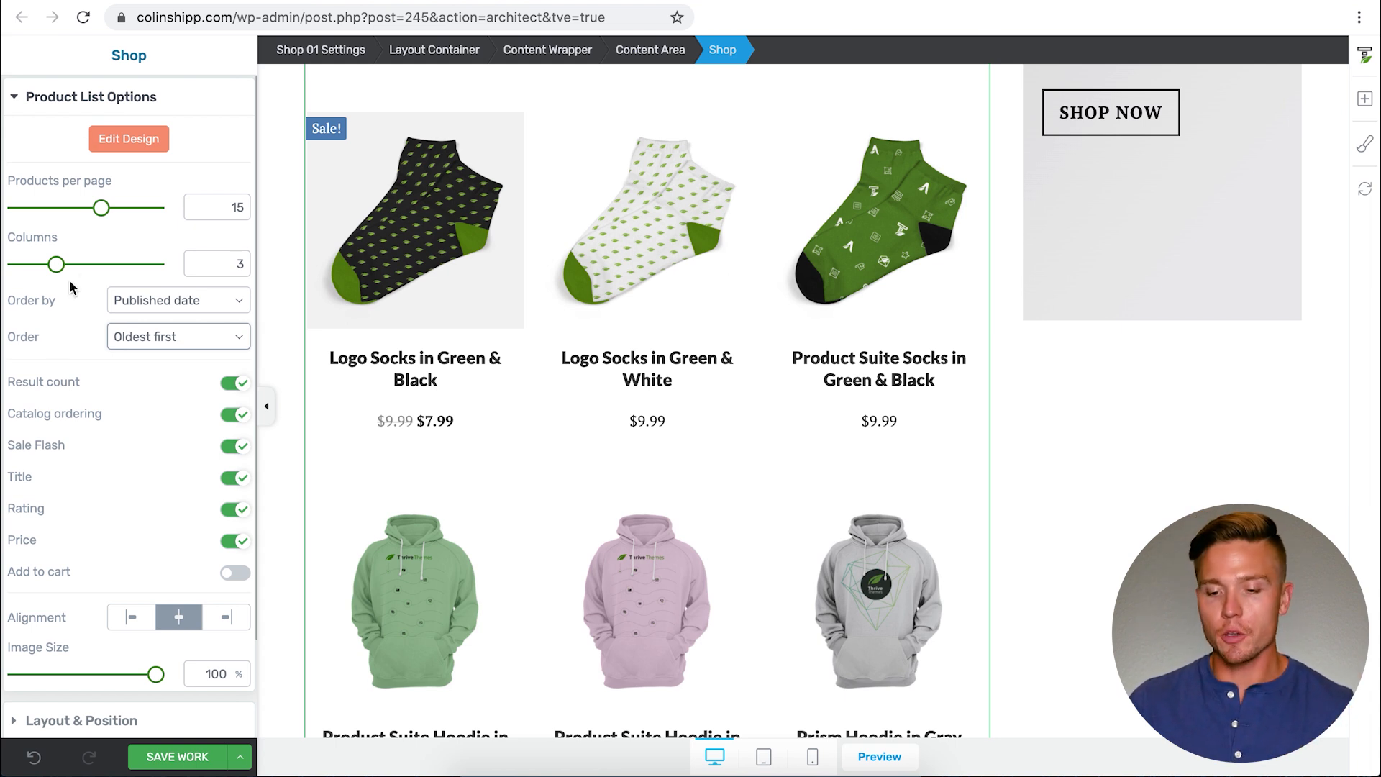
Try the product list with 2 columns and 10 products per page, and check the layout down to the pagination.
left_click_drag(57, 265, 40, 268)
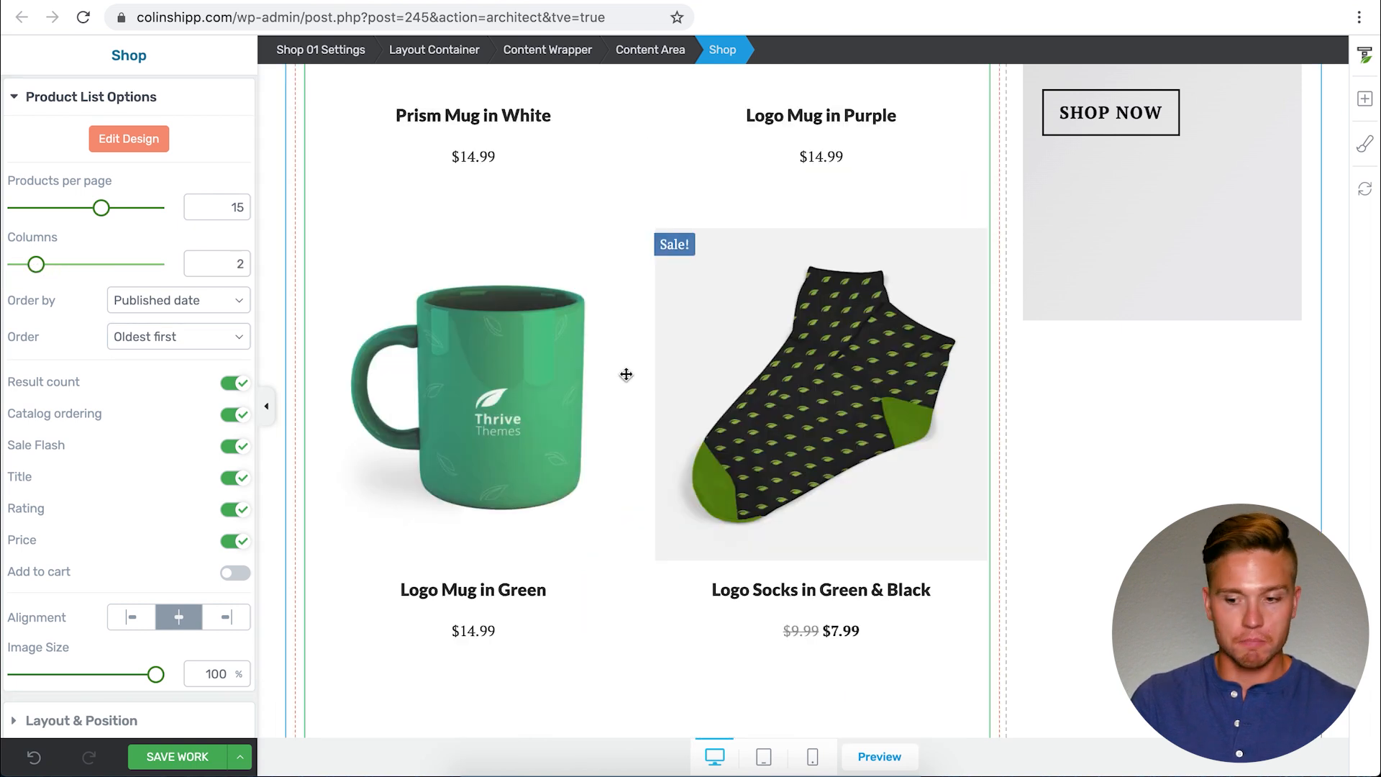
scroll(626, 372, "up", 4)
left_click_drag(101, 208, 74, 215)
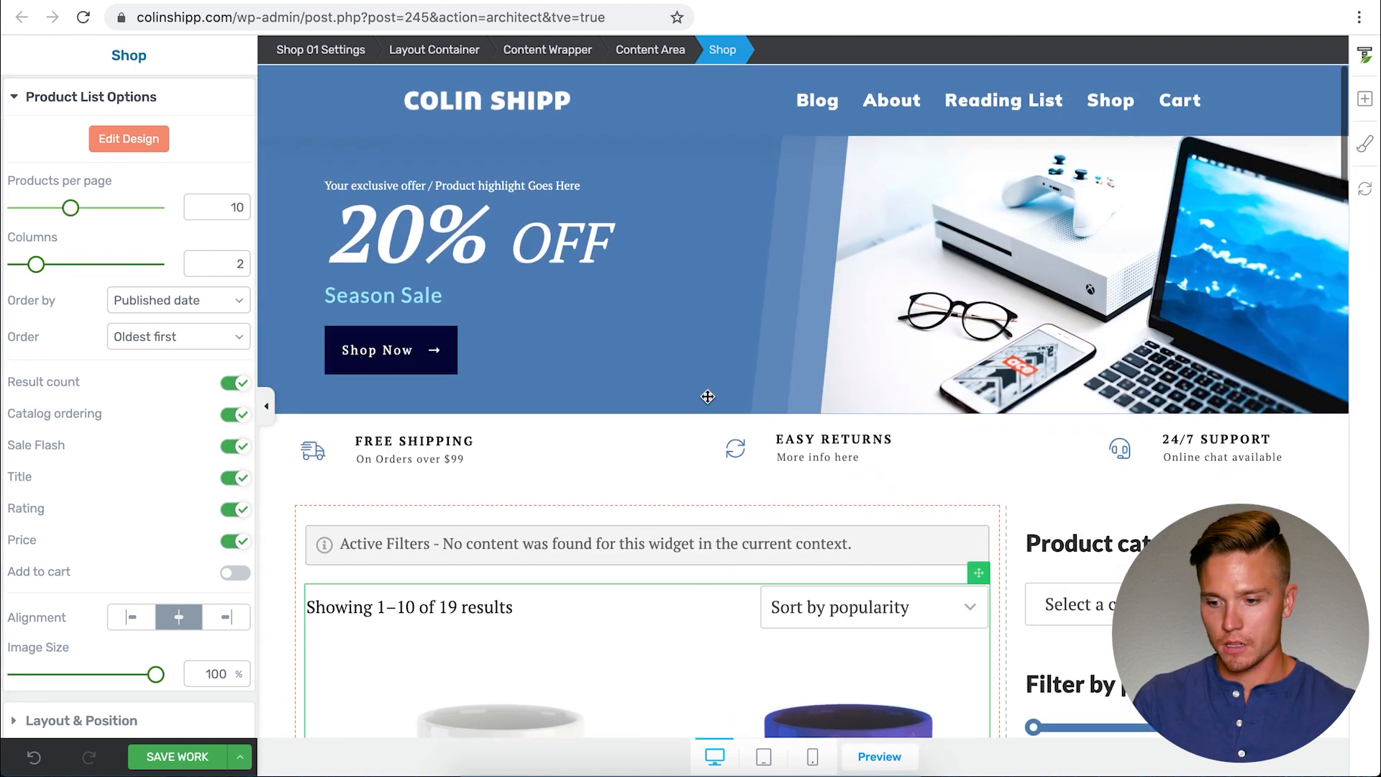
scroll(708, 398, "down", 10)
scroll(708, 397, "down", 15)
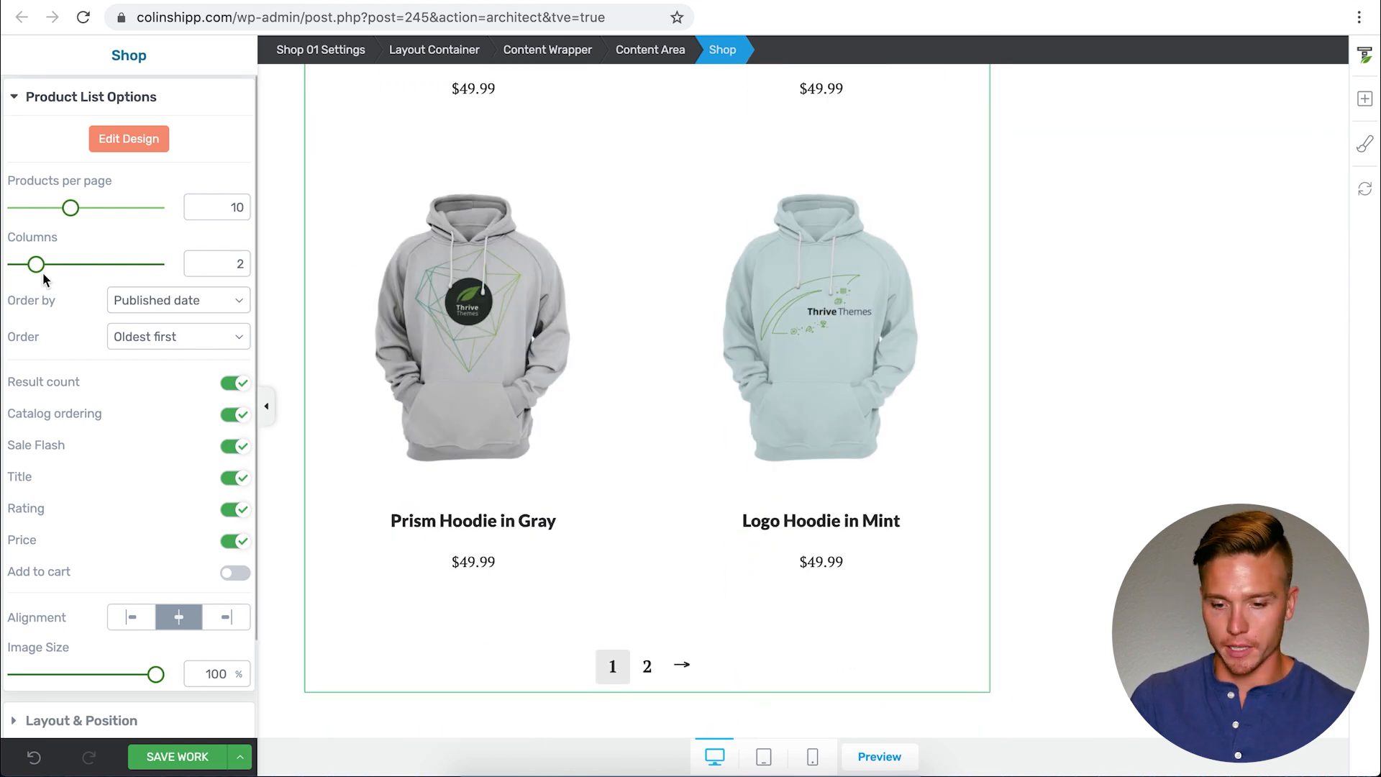
Set the product list to 3 columns and 8 products per page.
left_click_drag(37, 272, 50, 274)
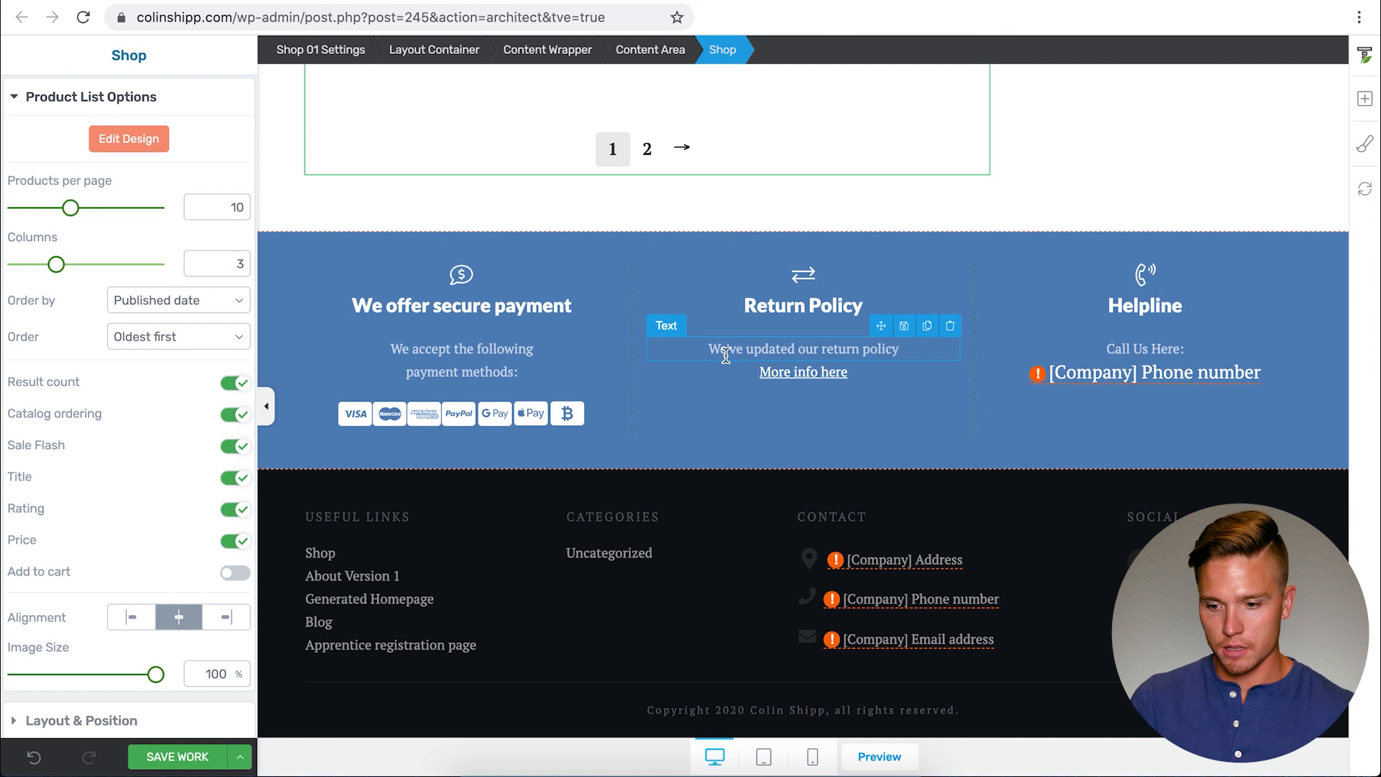
scroll(726, 357, "up", 8)
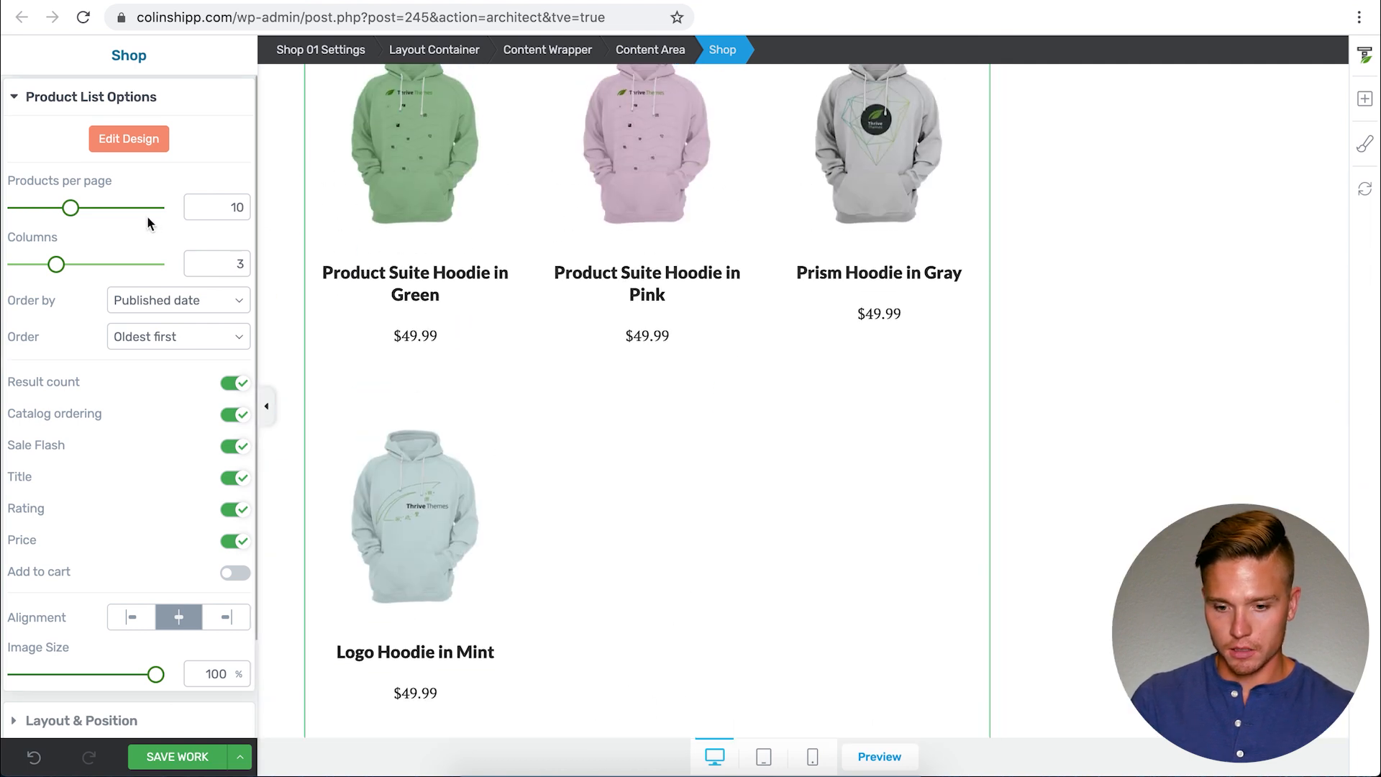
left_click_drag(69, 214, 58, 210)
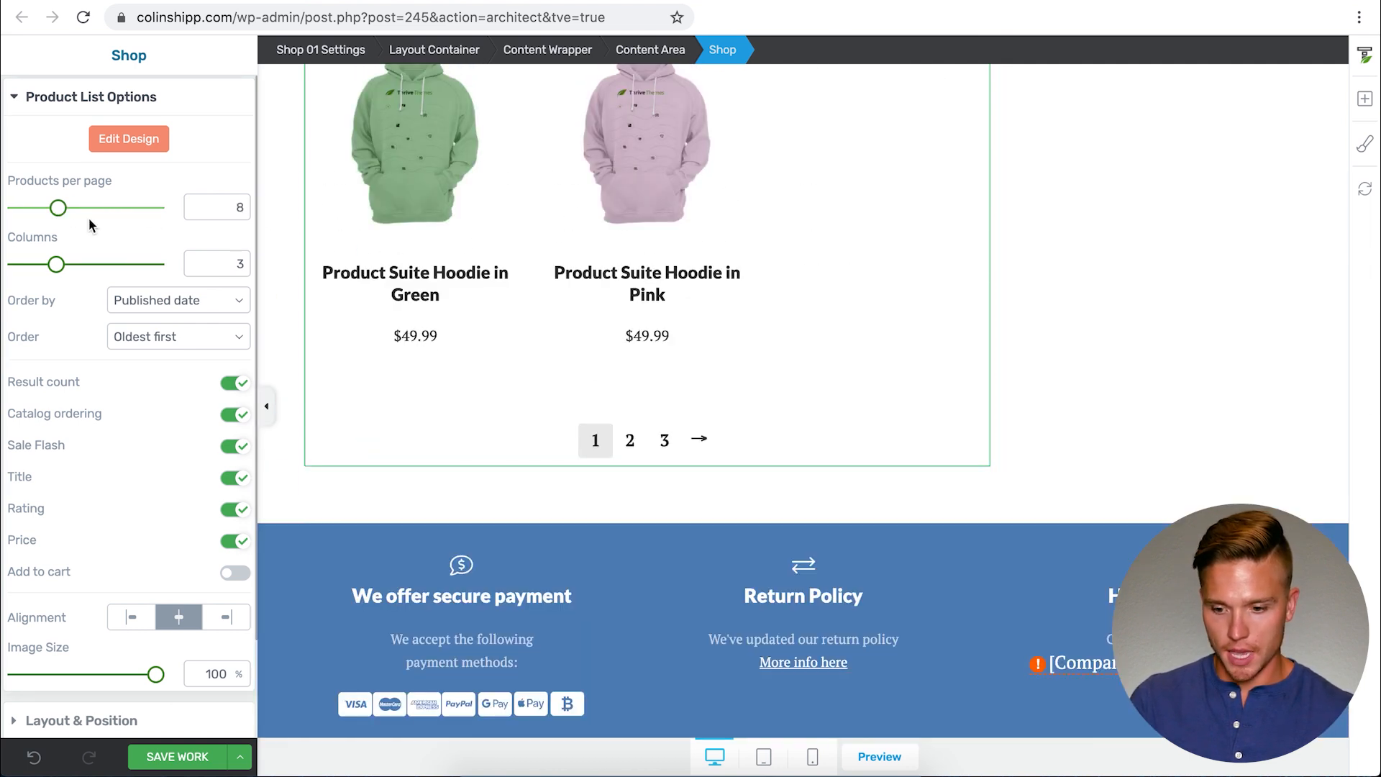
Set the shop's product list to 9 products per page and check the resulting product grid.
left_click_drag(58, 208, 65, 210)
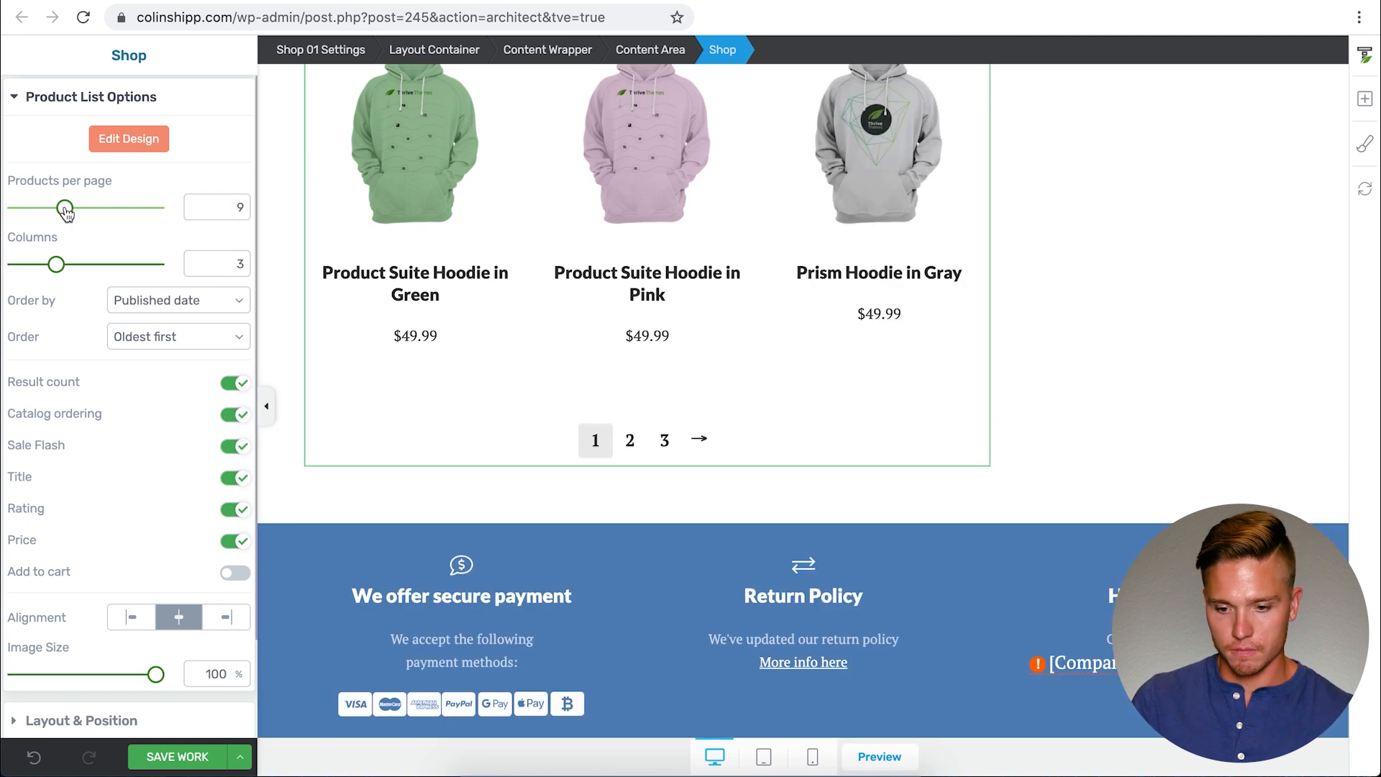
scroll(609, 271, "up", 4)
scroll(609, 272, "up", 8)
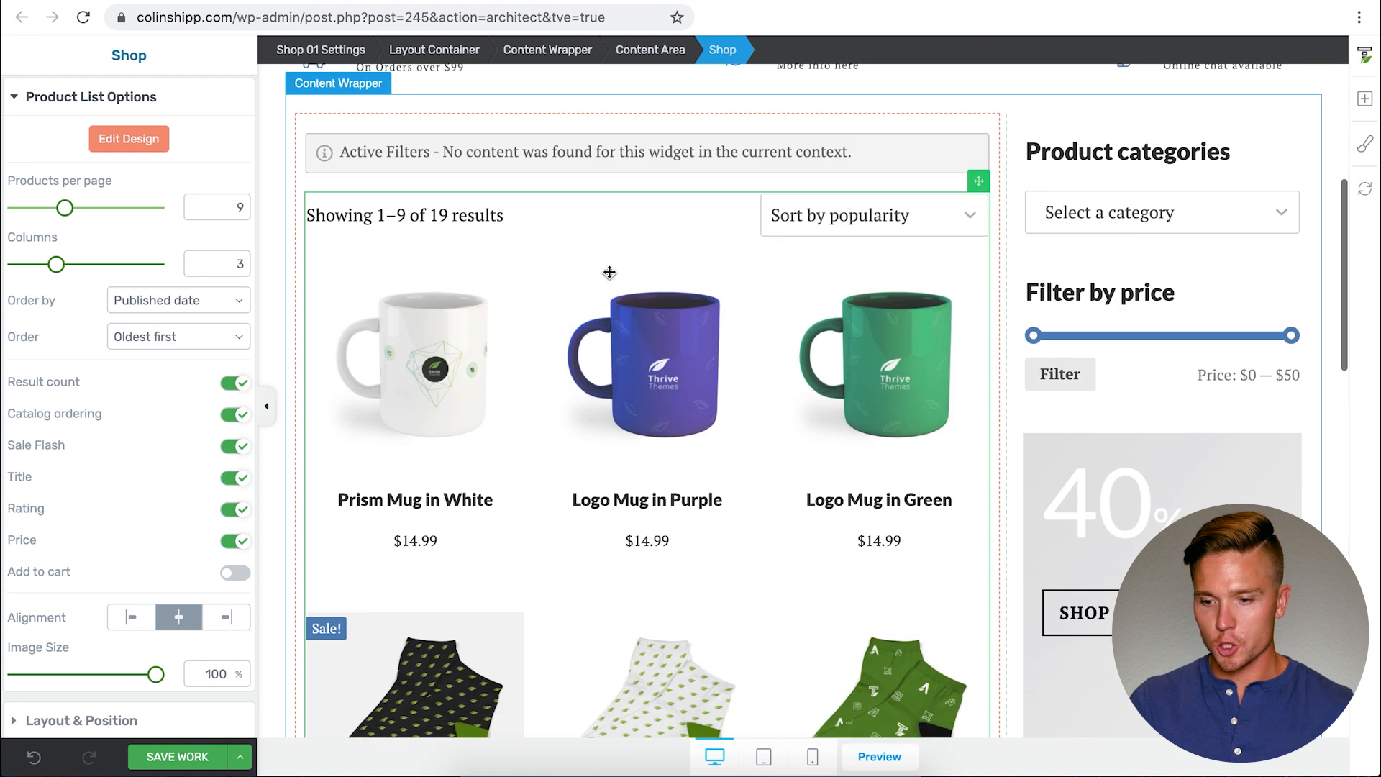
scroll(609, 272, "down", 1)
scroll(609, 272, "down", 3)
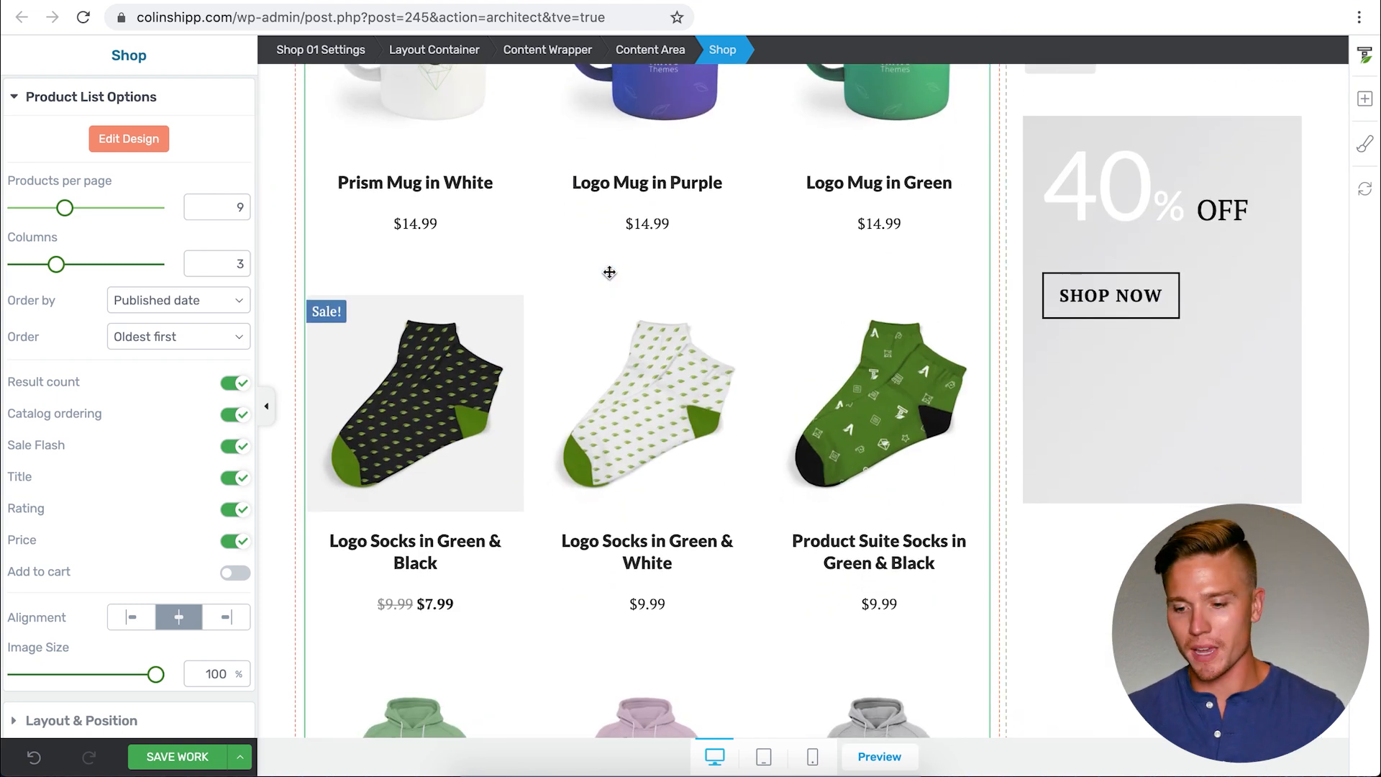
scroll(610, 272, "up", 4)
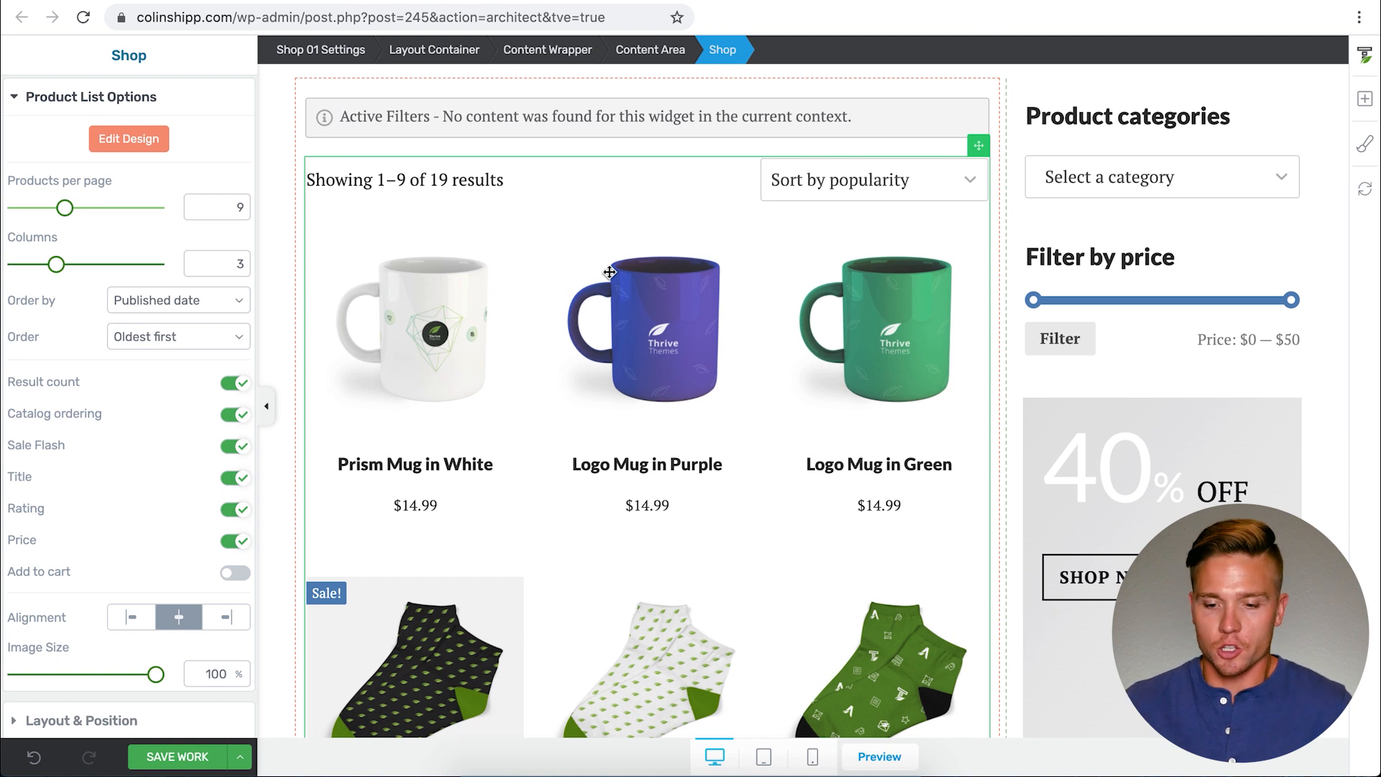
Start editing the product list design and examine the product image's layout and border options.
left_click(122, 140)
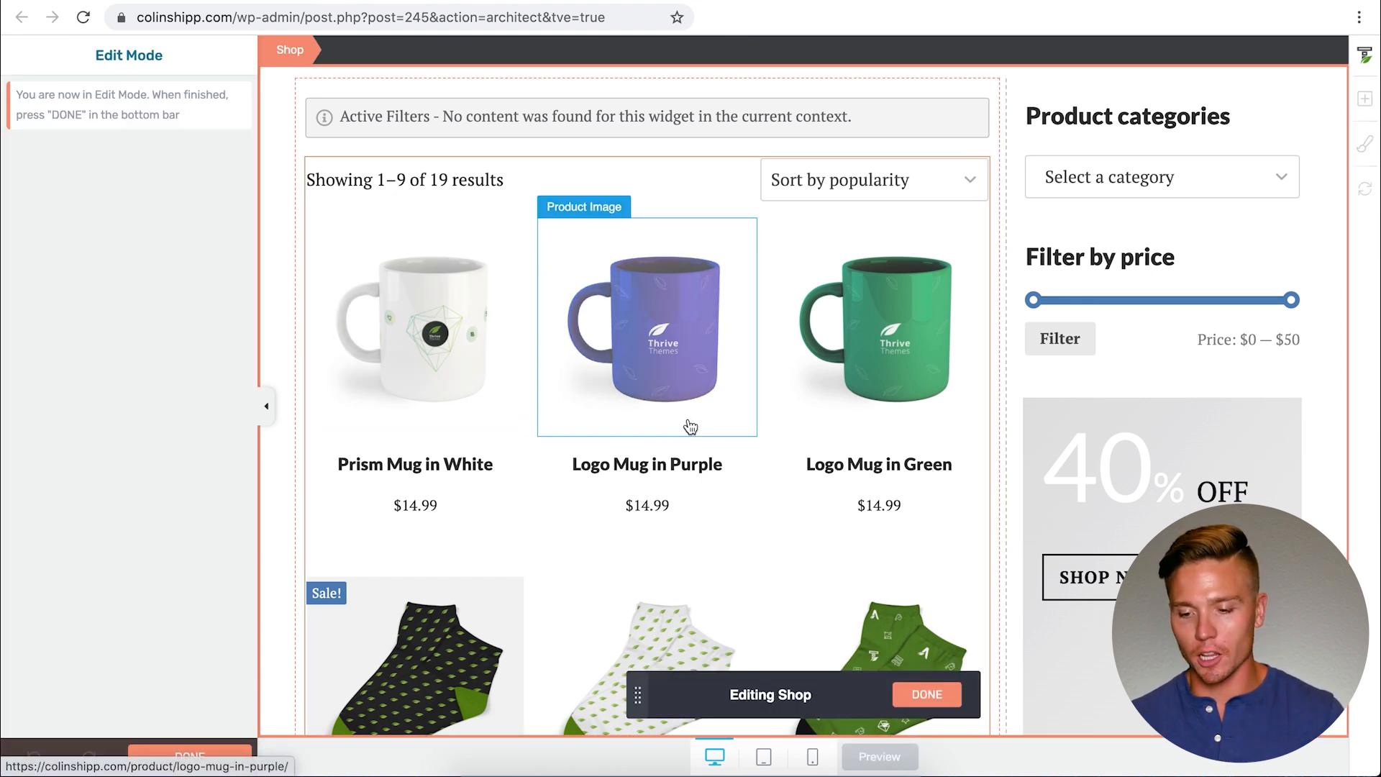
left_click(441, 380)
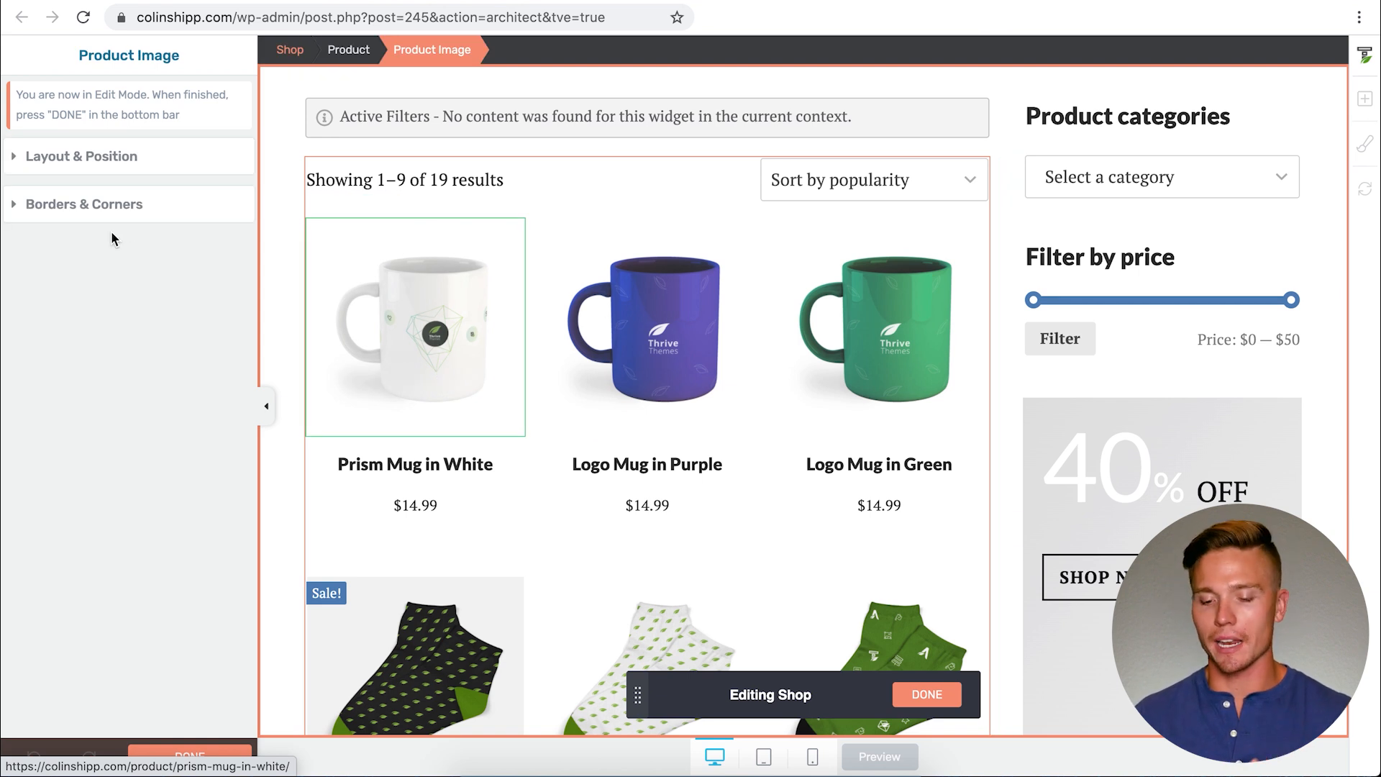
left_click(45, 158)
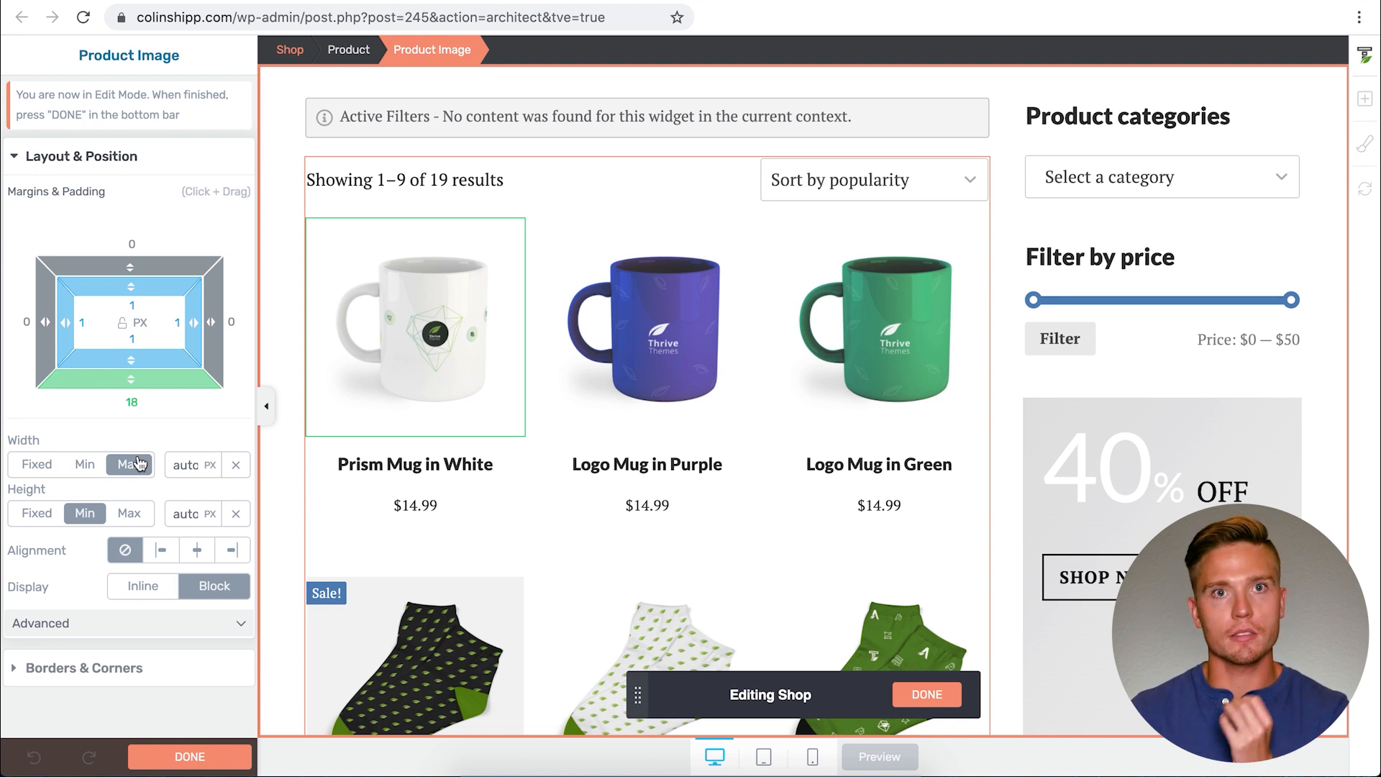
left_click(69, 160)
left_click(78, 205)
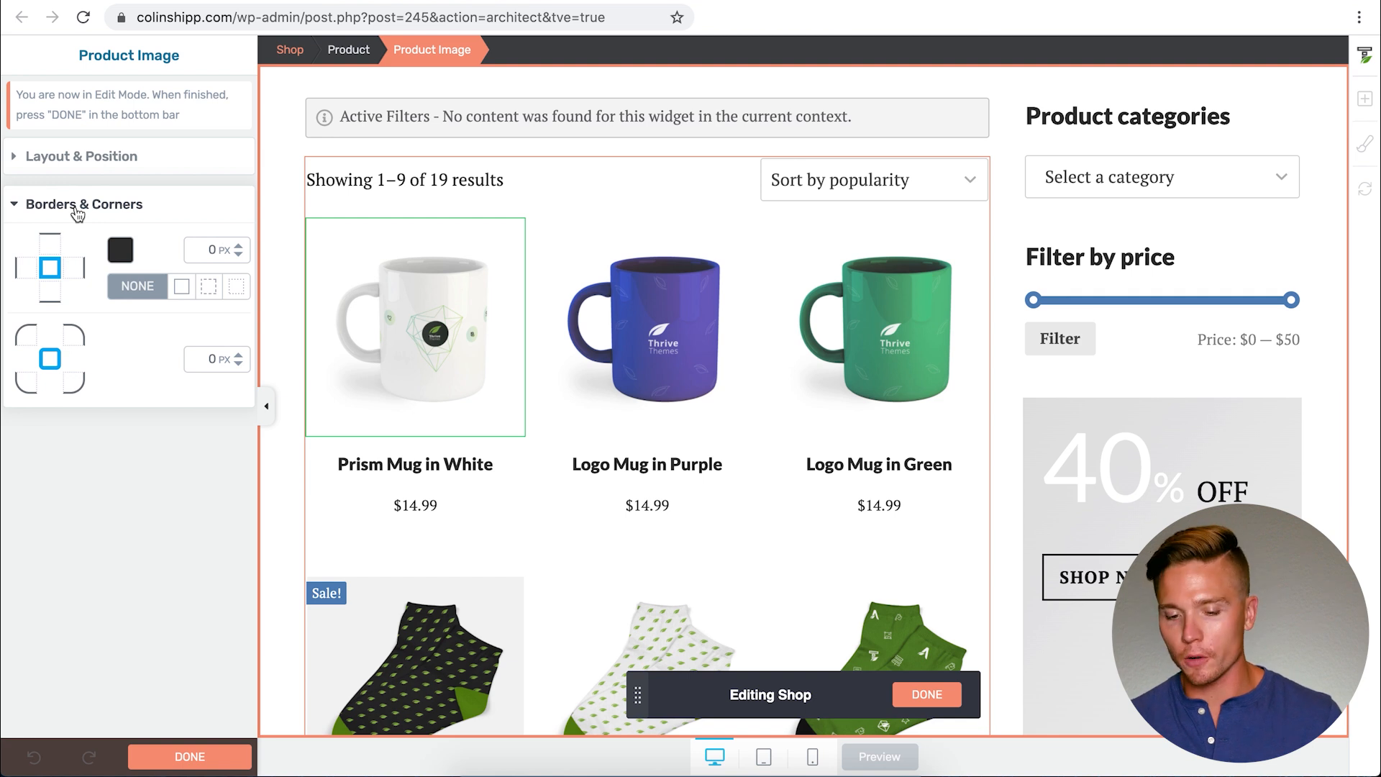
Try a solid 13 px border on the product images and remove it.
left_click(182, 286)
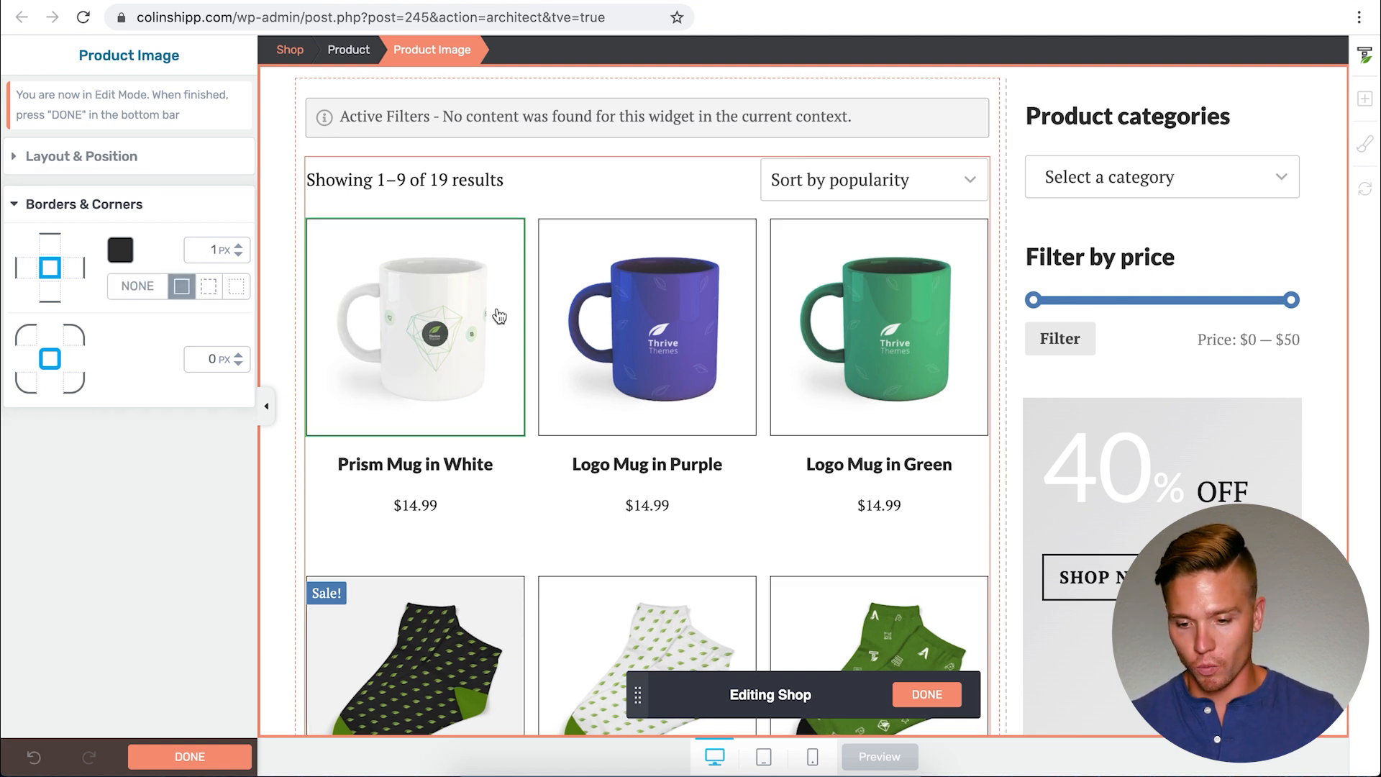
left_click_drag(238, 251, 247, 226)
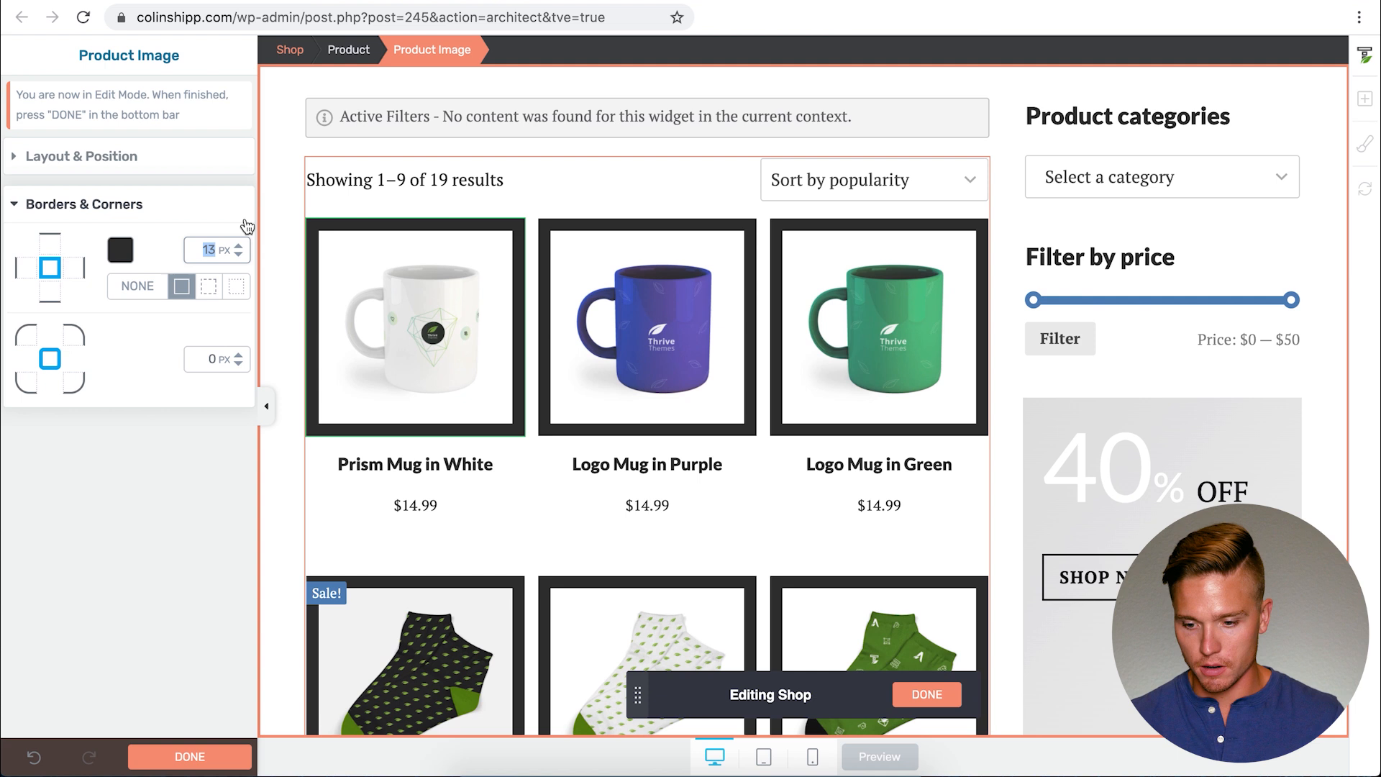
left_click(137, 286)
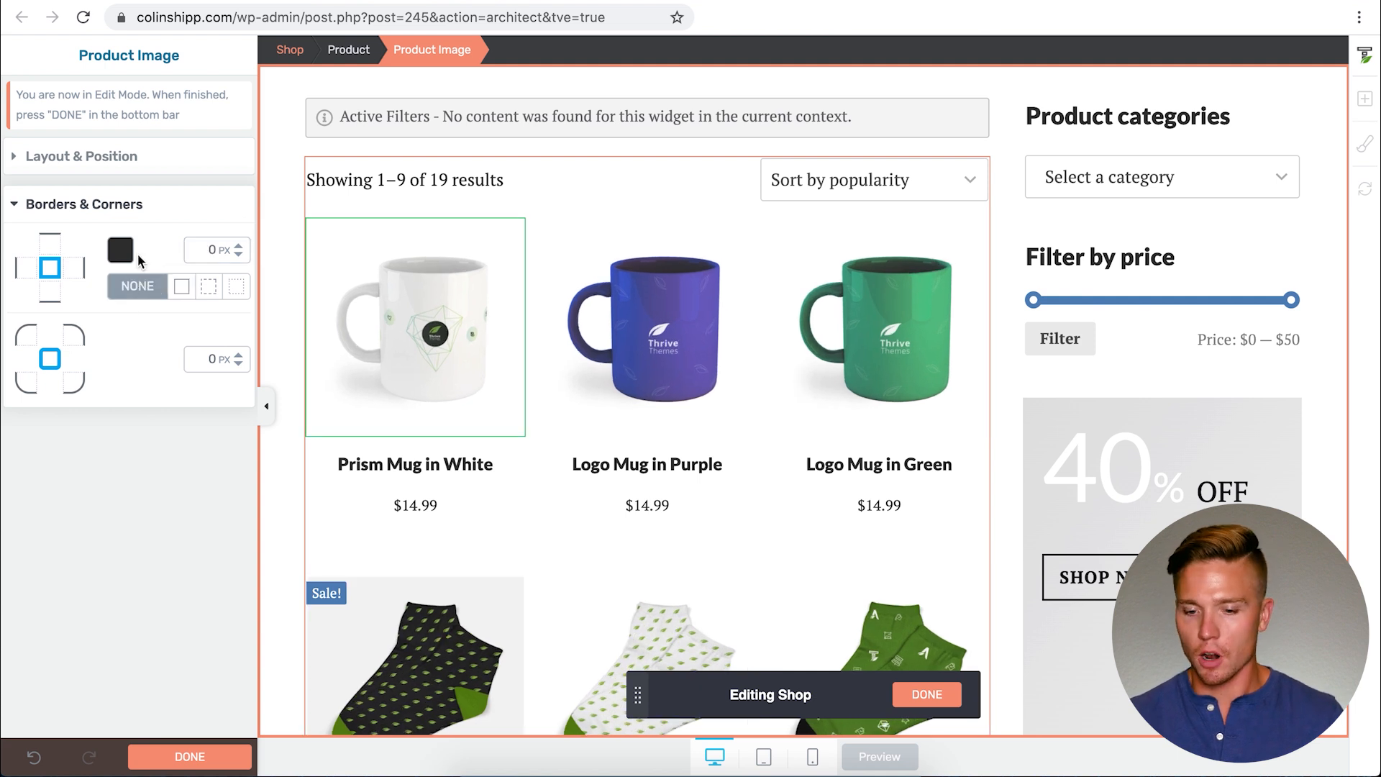
left_click(151, 204)
Increase the product titles' font size to 21 px.
left_click(472, 467)
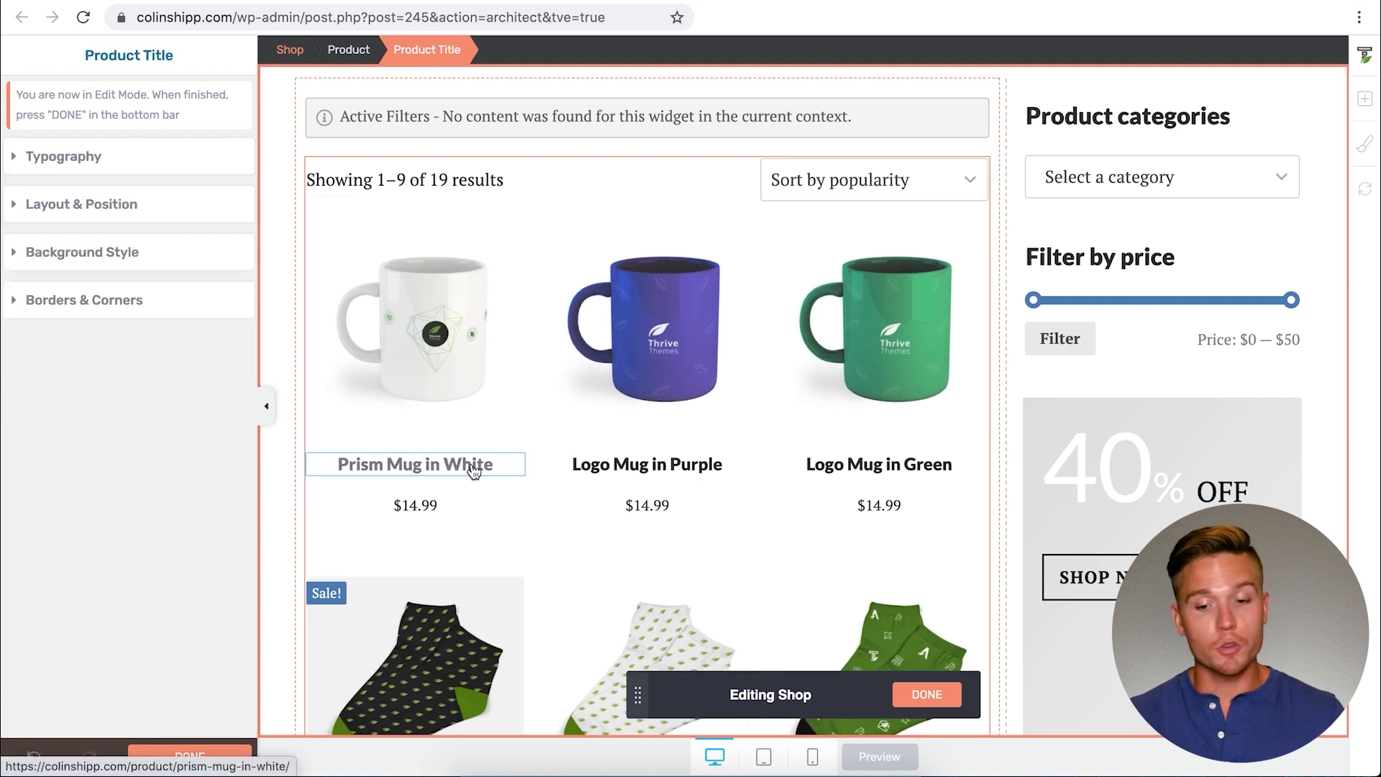
left_click(18, 163)
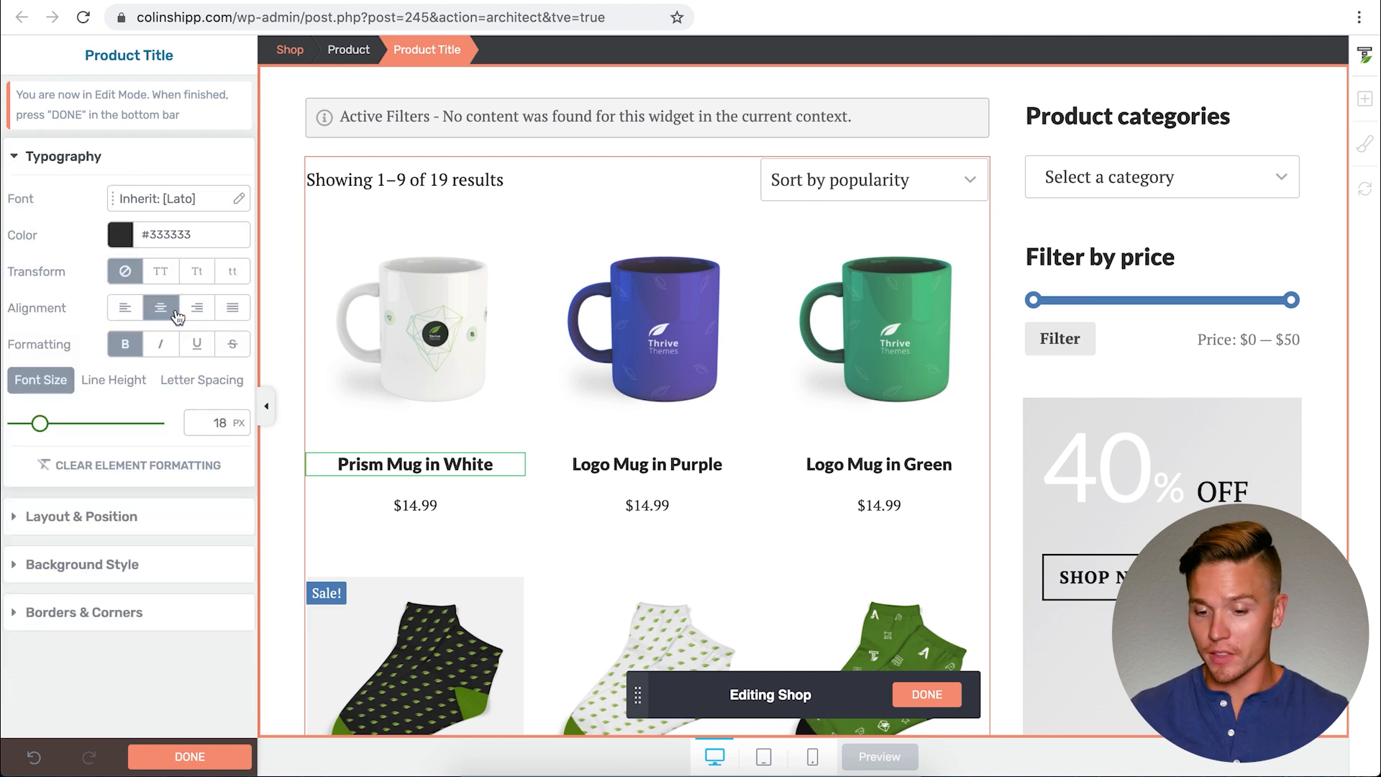
left_click_drag(38, 426, 43, 424)
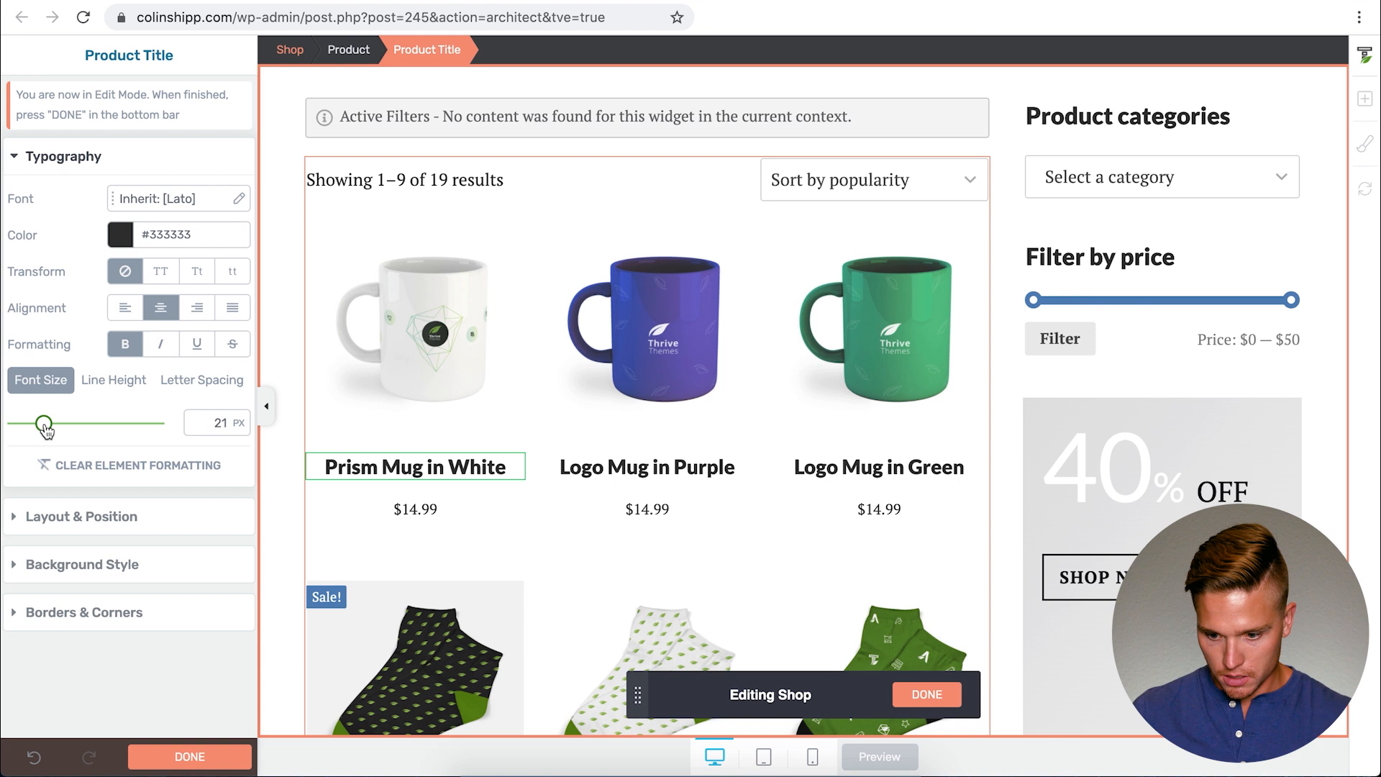
Set the product prices' font size to 20 px and their colour to the saved Puerto Rico green #49beaa.
left_click(415, 511)
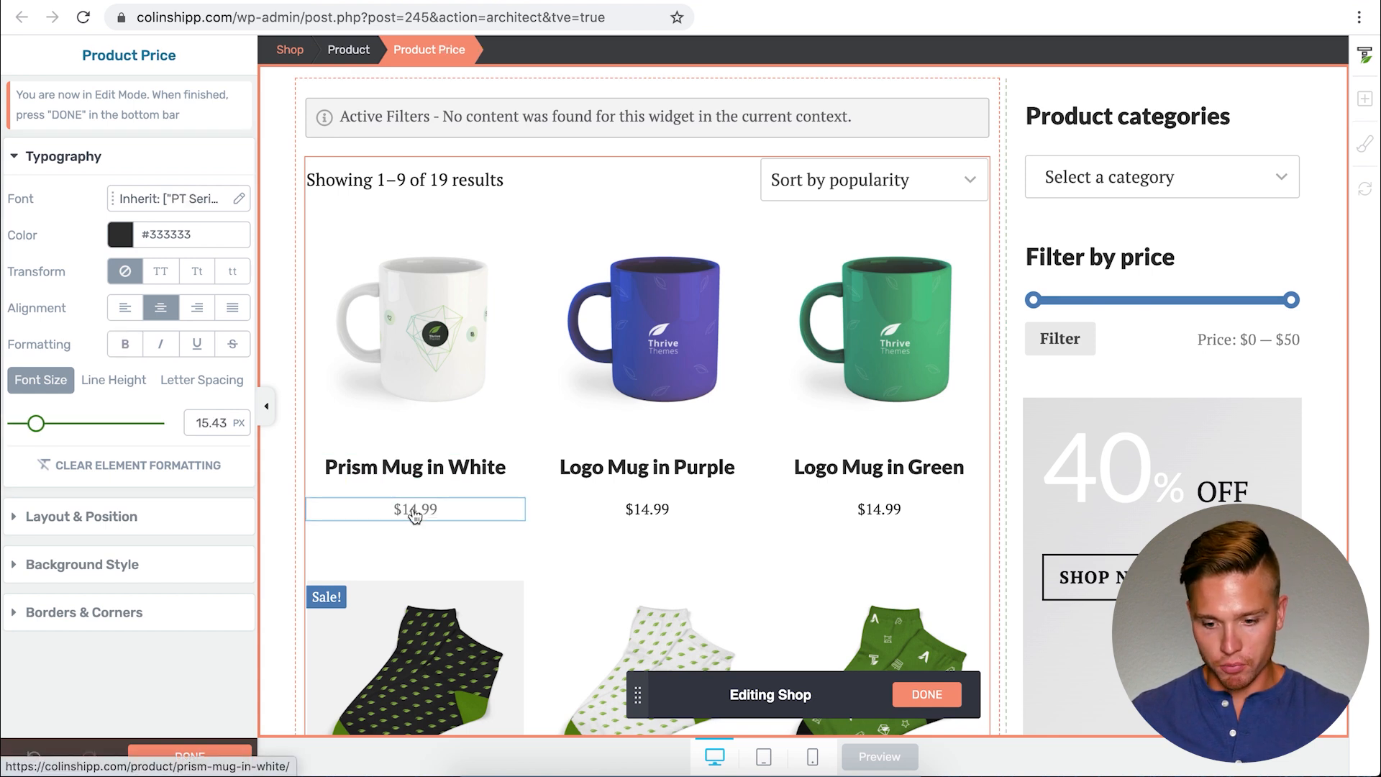
left_click_drag(37, 430, 43, 432)
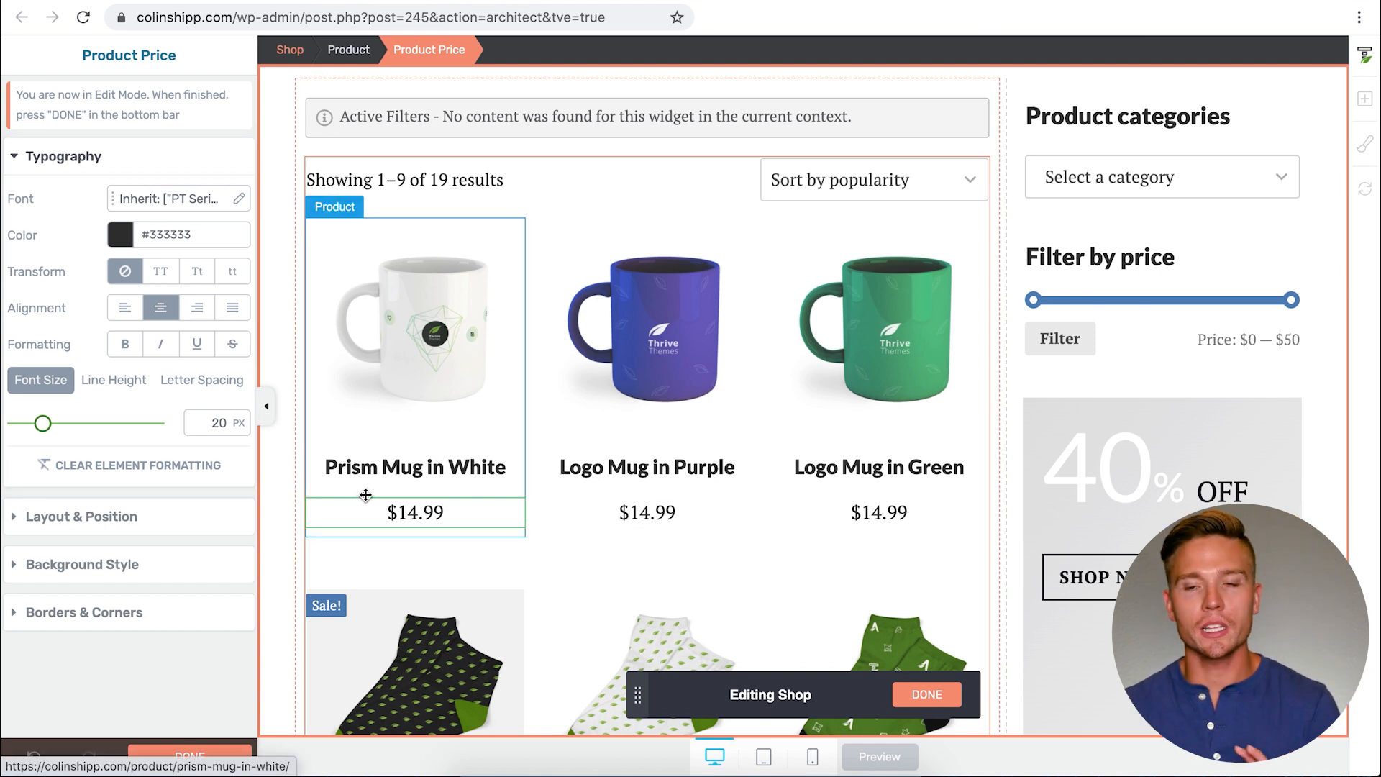
scroll(561, 432, "down", 3)
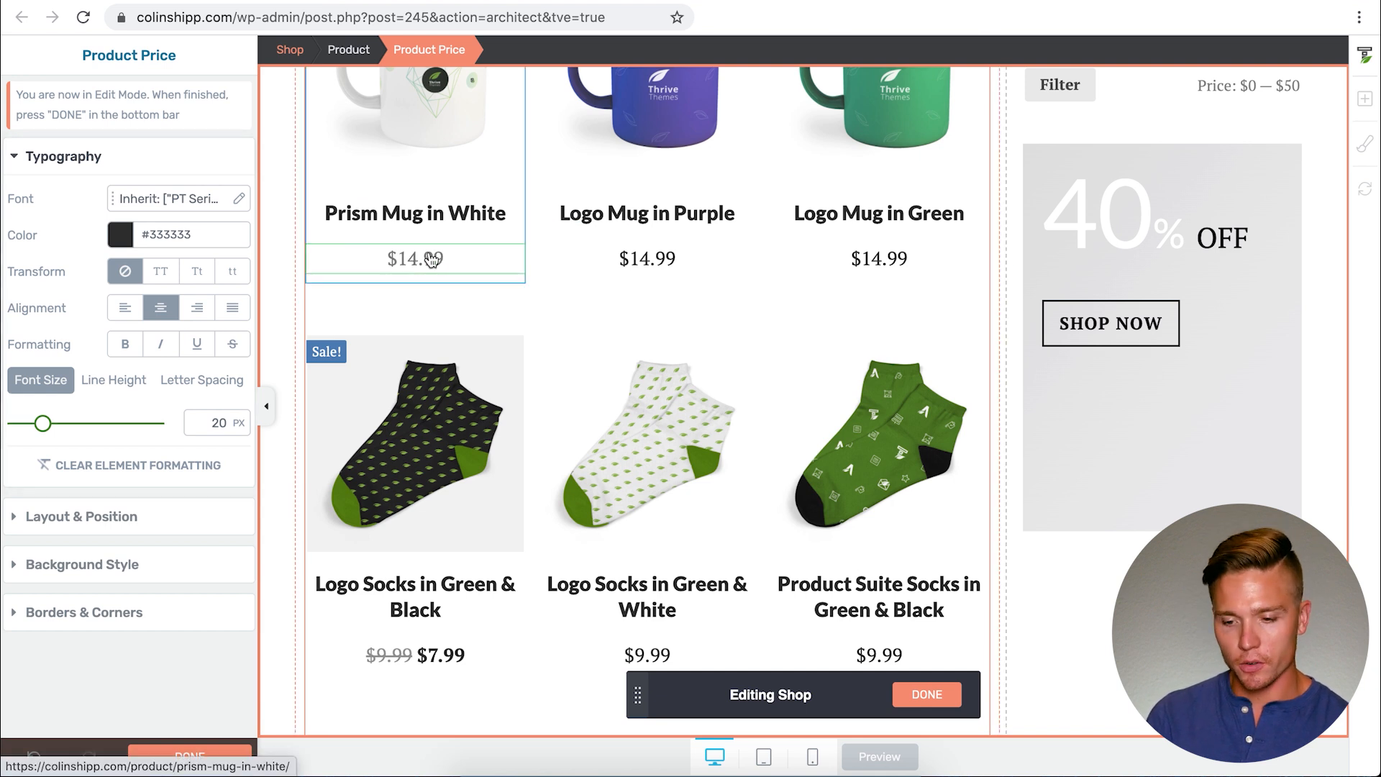
left_click(129, 245)
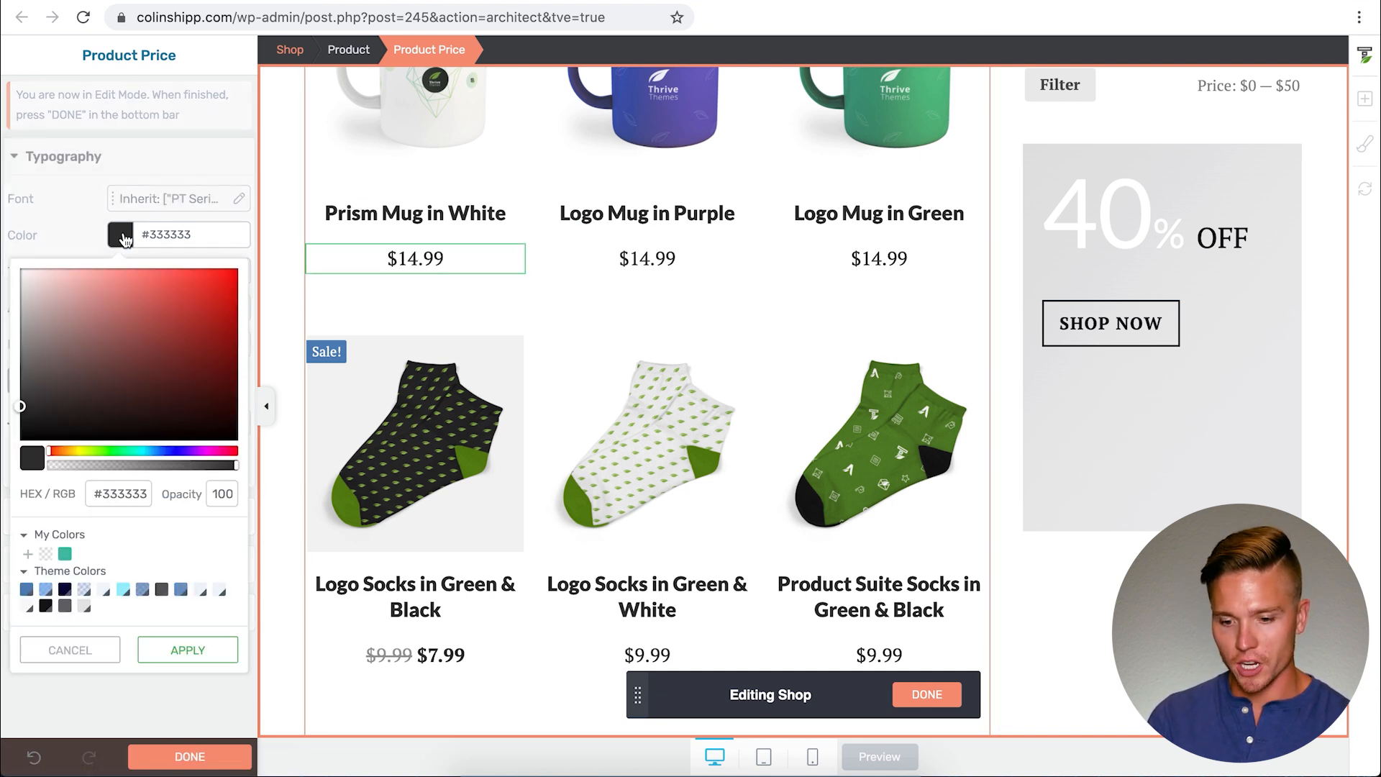
left_click(64, 554)
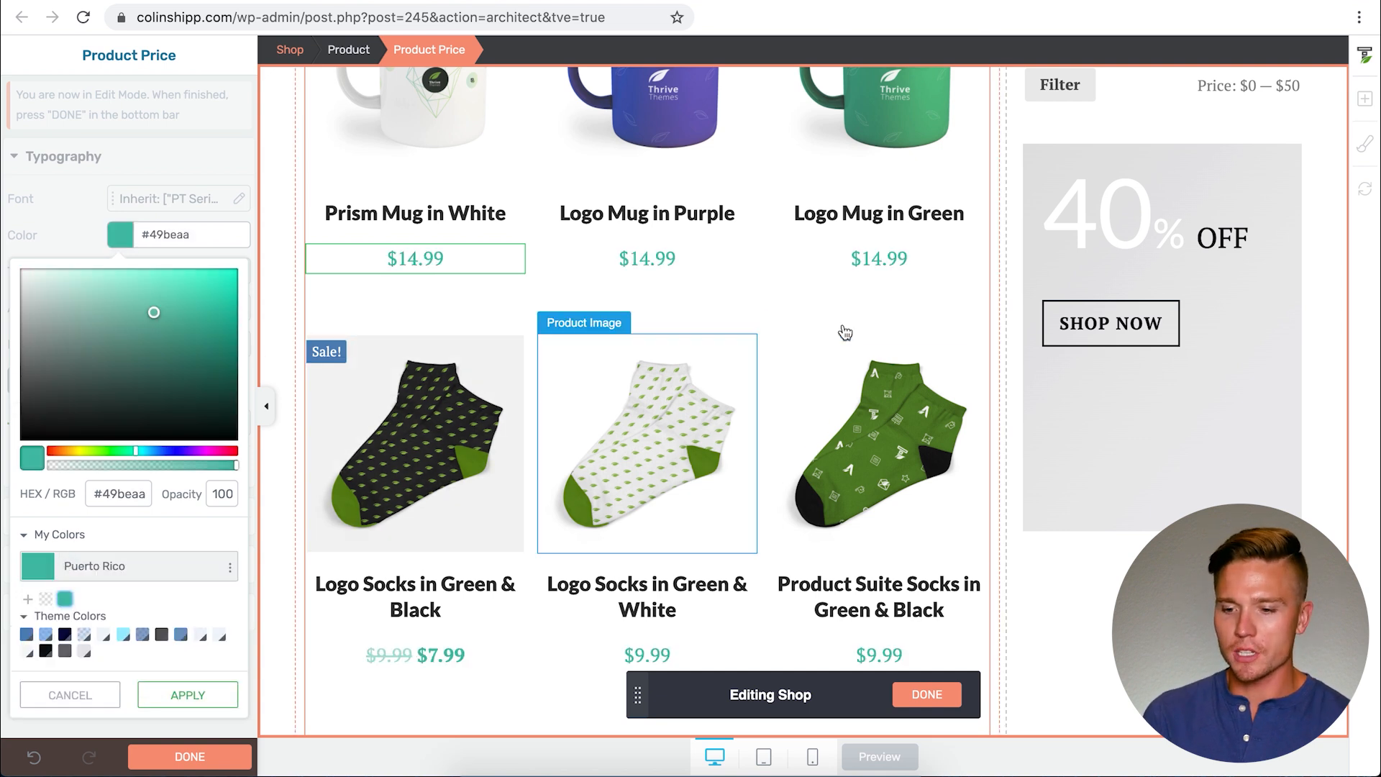
left_click(167, 692)
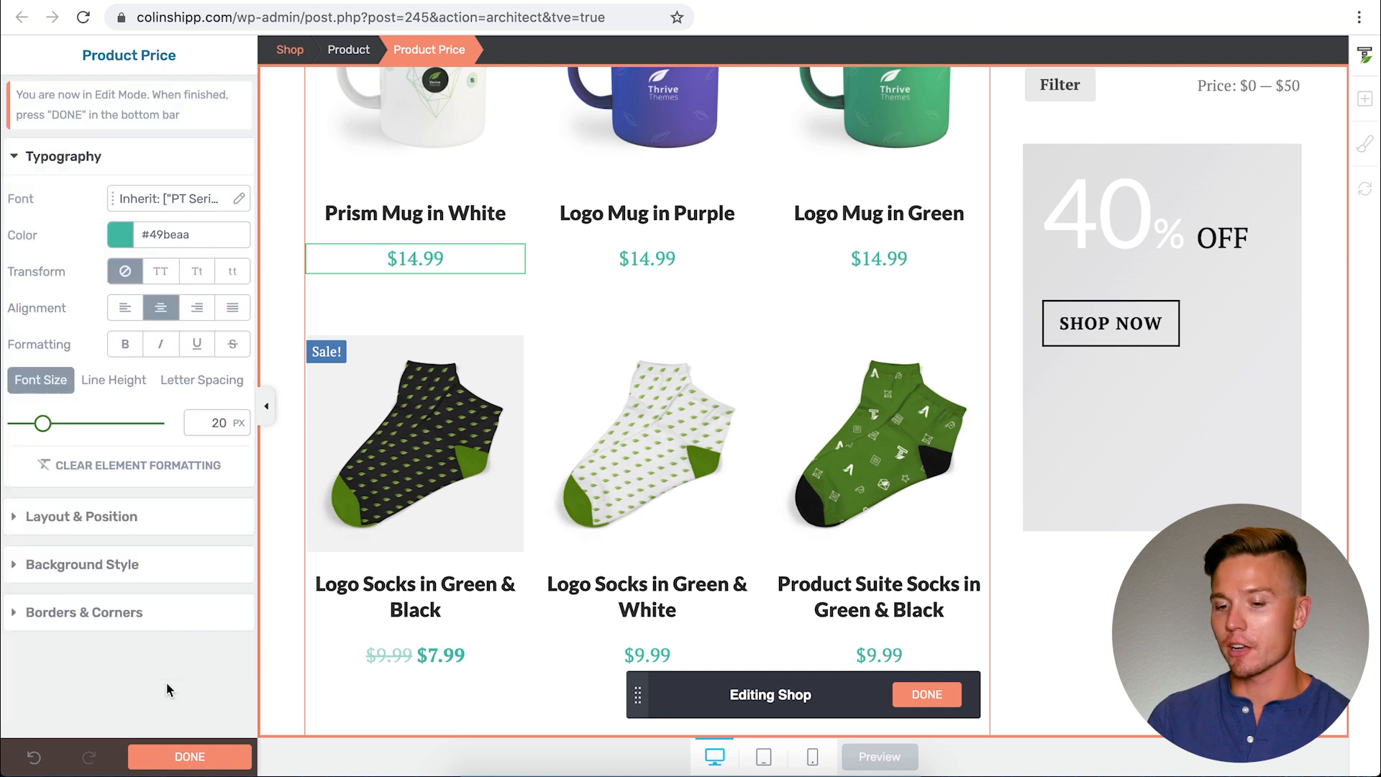
Make the product prices bold, then finish the design edit by saving the shop template.
left_click(127, 348)
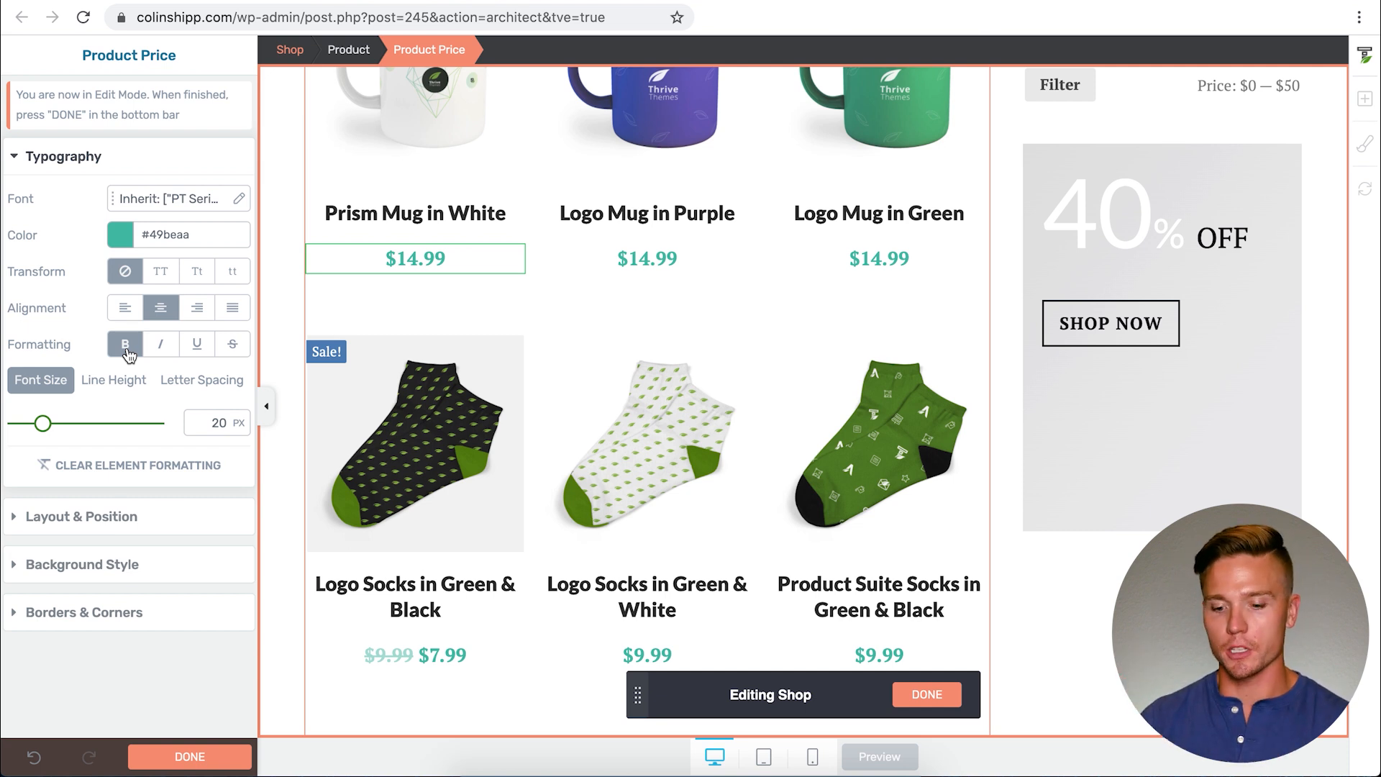
left_click(185, 755)
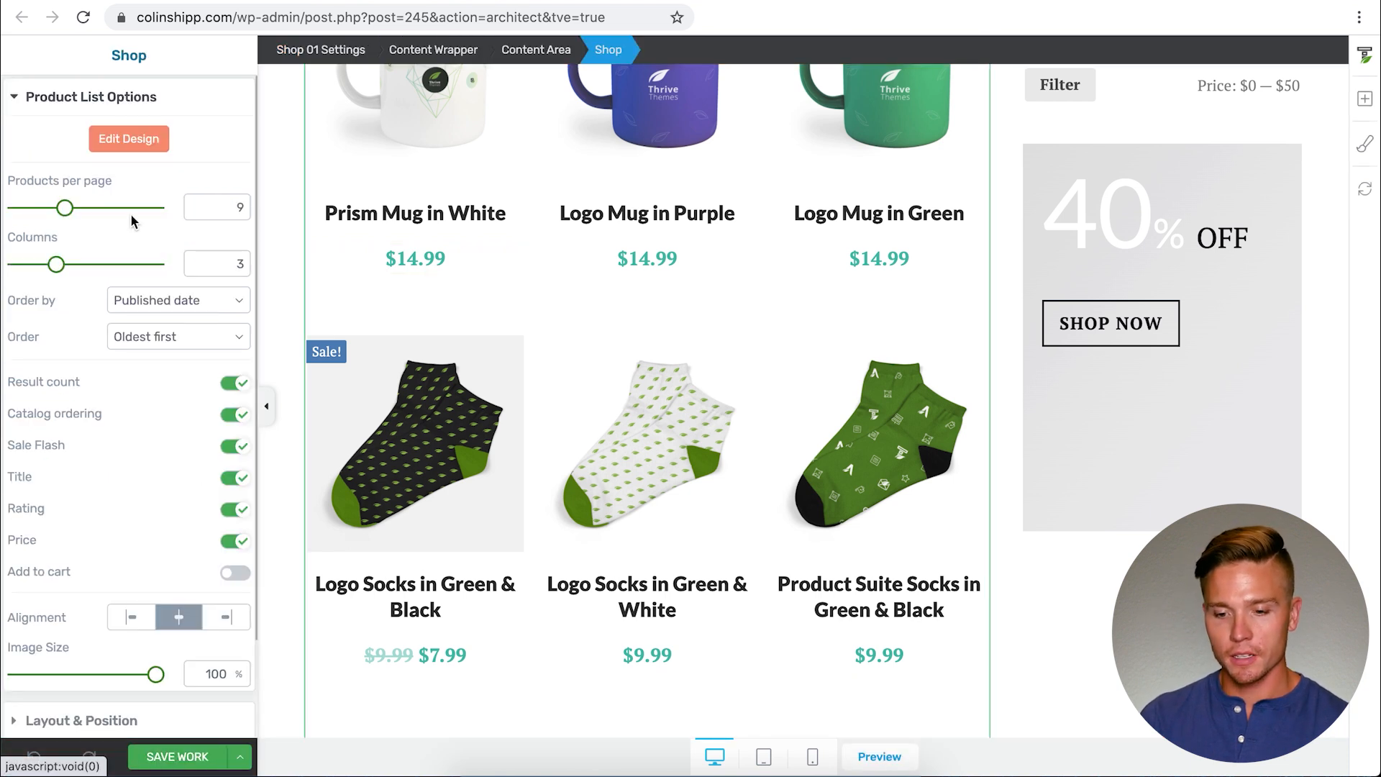
left_click(180, 757)
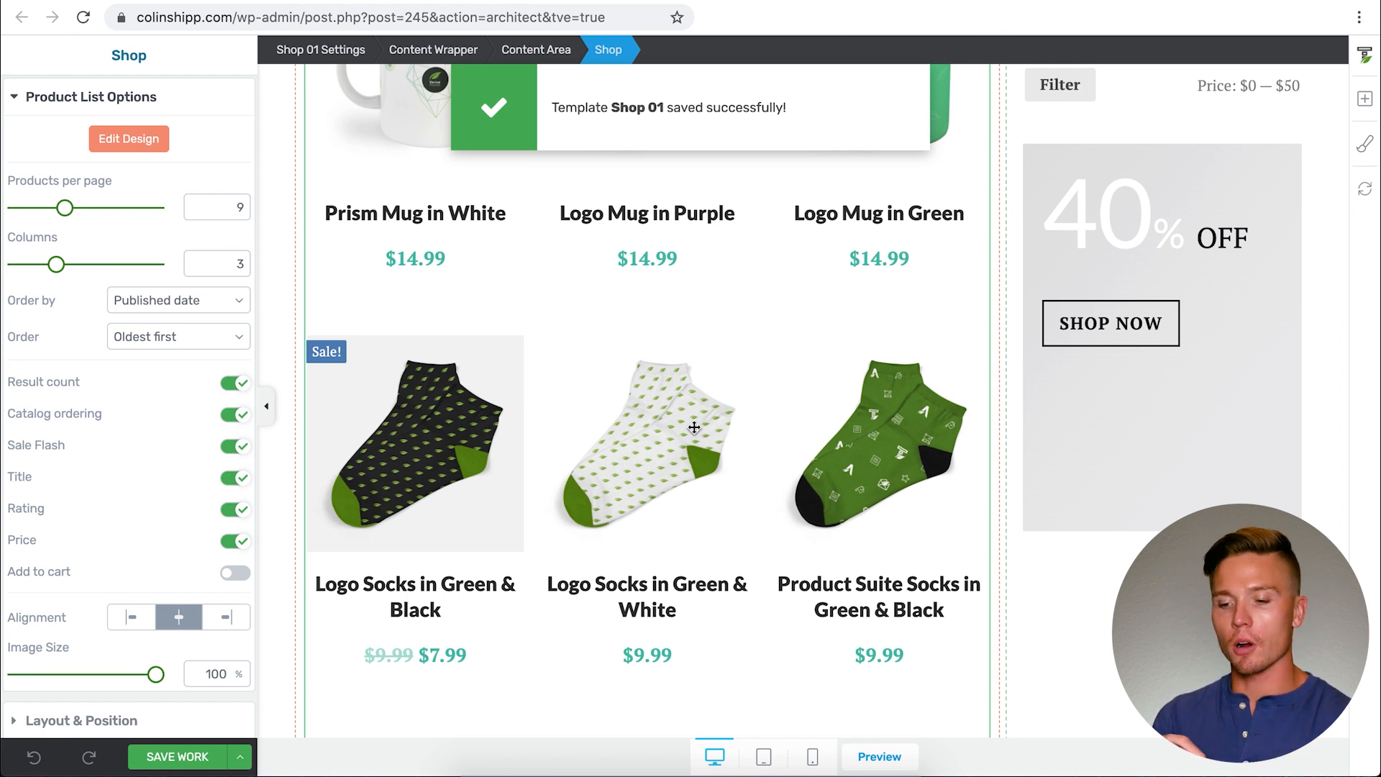
Open the library of replacement designs for the shop page's blue bottom section.
scroll(694, 427, "down", 10)
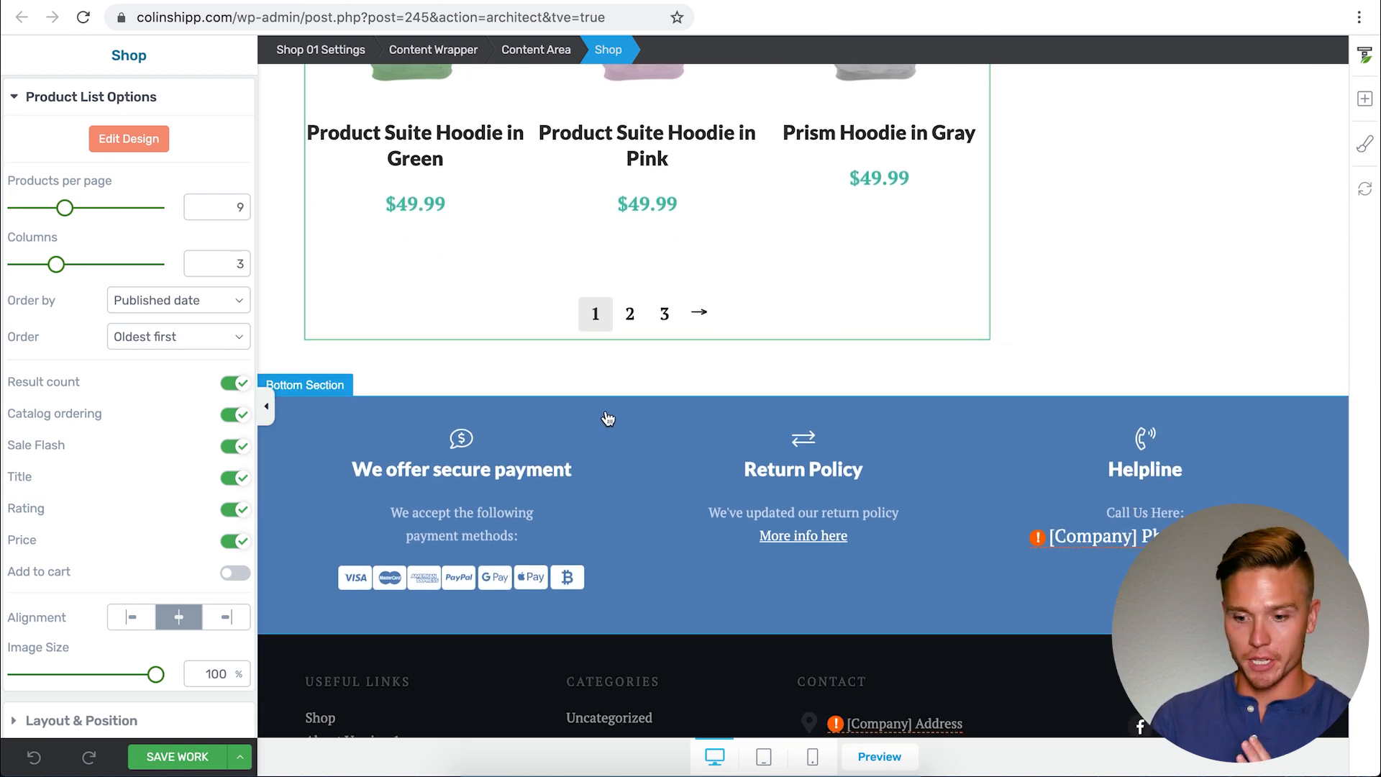
left_click(608, 418)
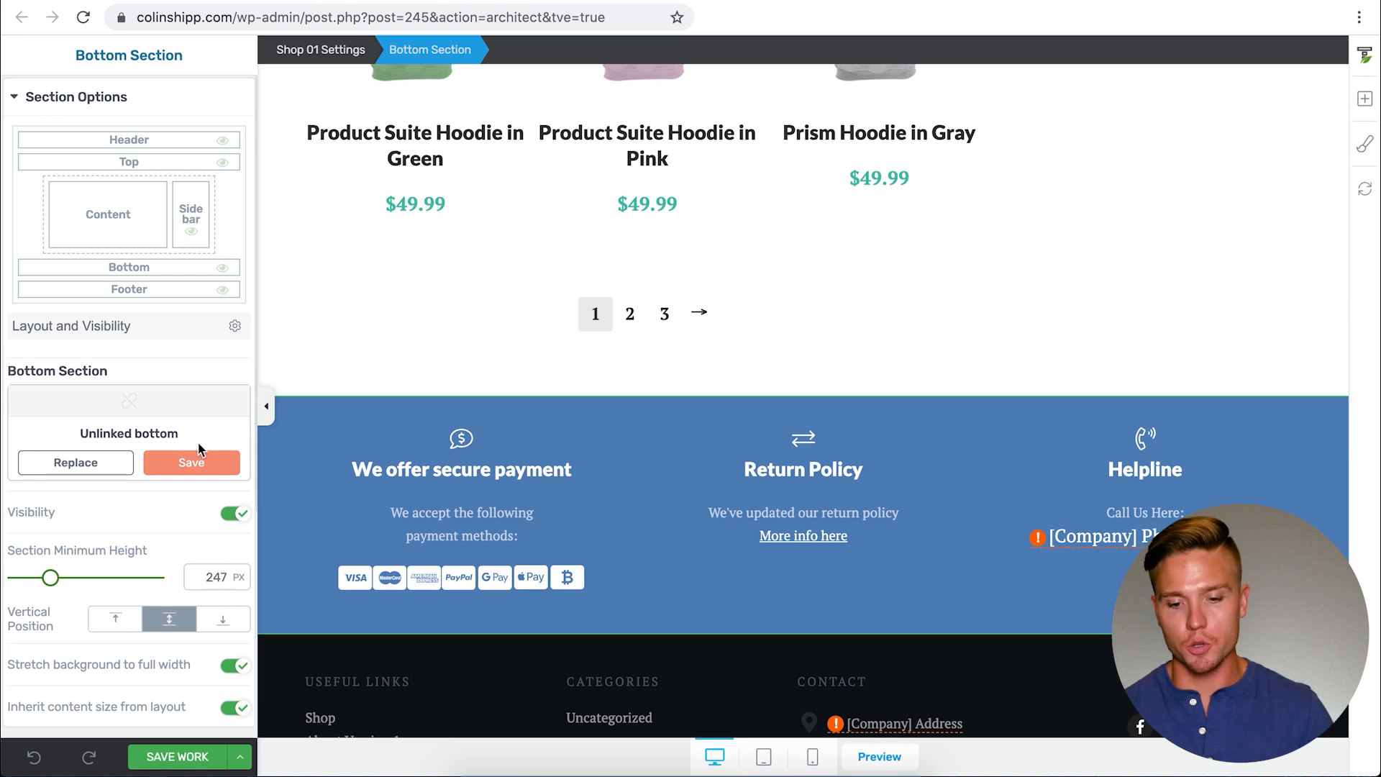
left_click(86, 464)
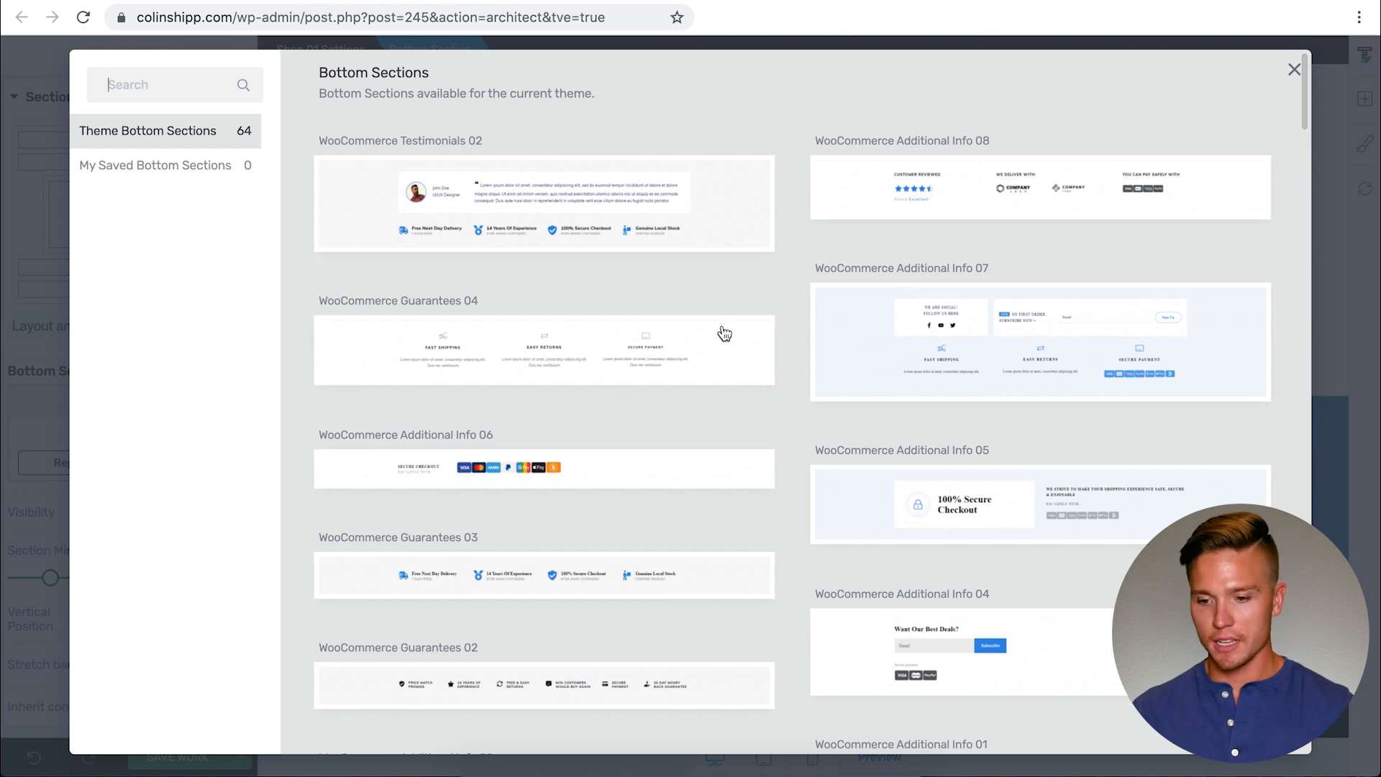
Replace the shop page's blue bottom section with the WooCommerce Additional Info 08 design.
scroll(626, 298, "down", 5)
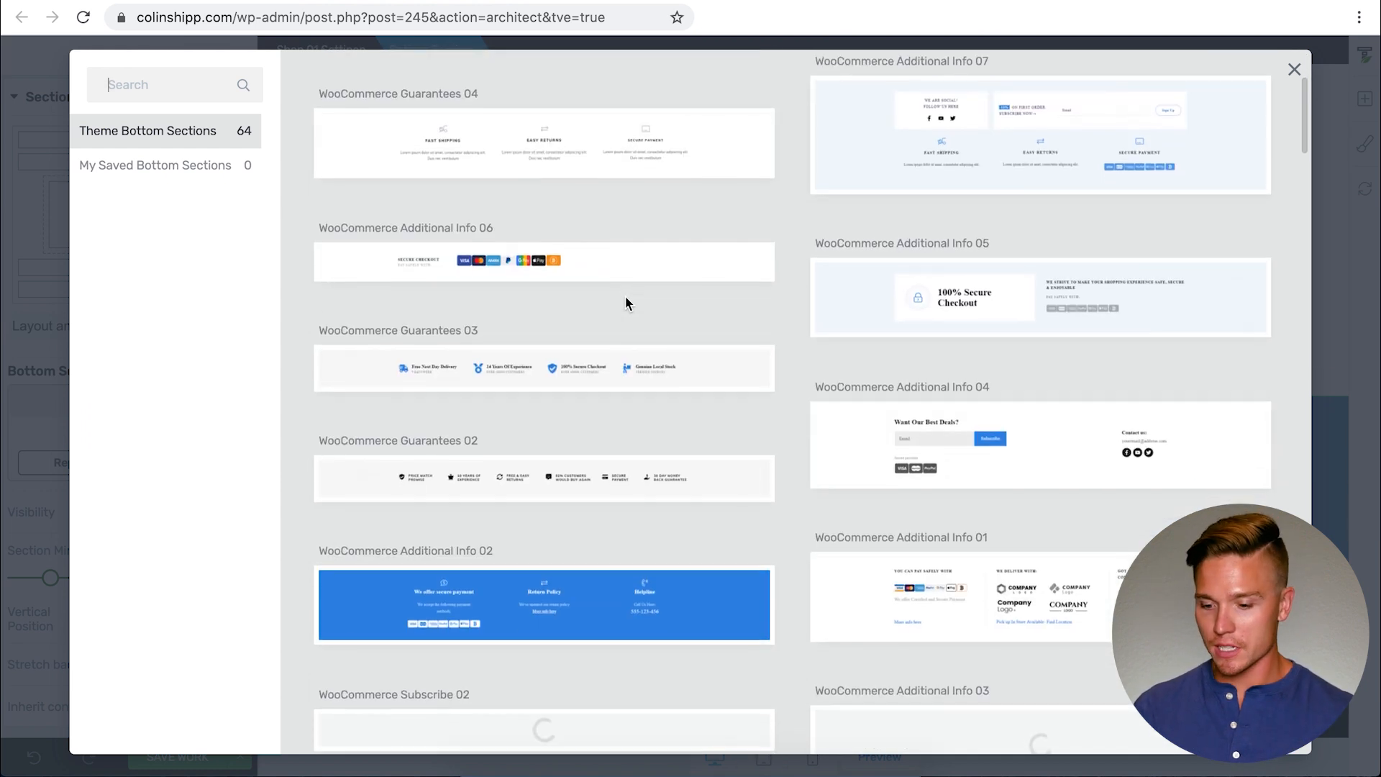
scroll(625, 302, "down", 4)
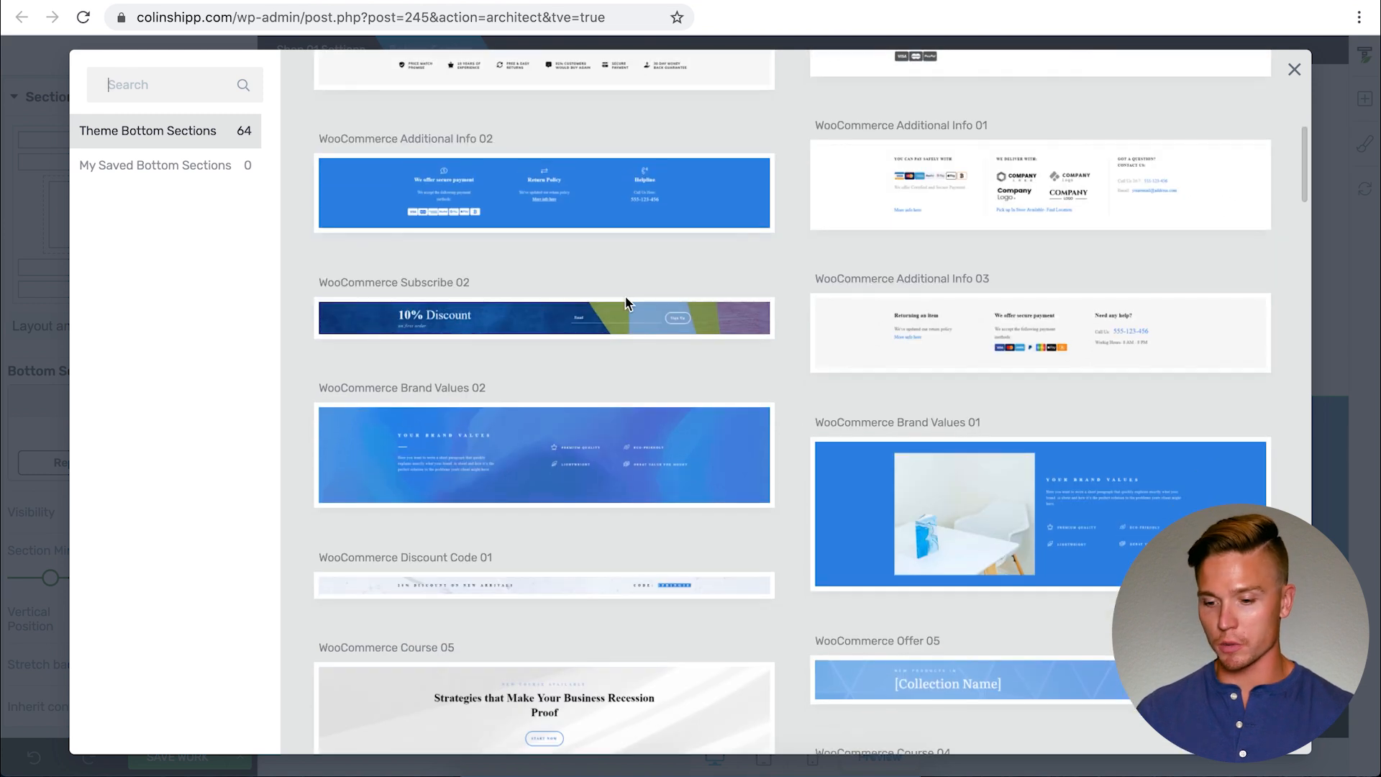
scroll(605, 439, "down", 4)
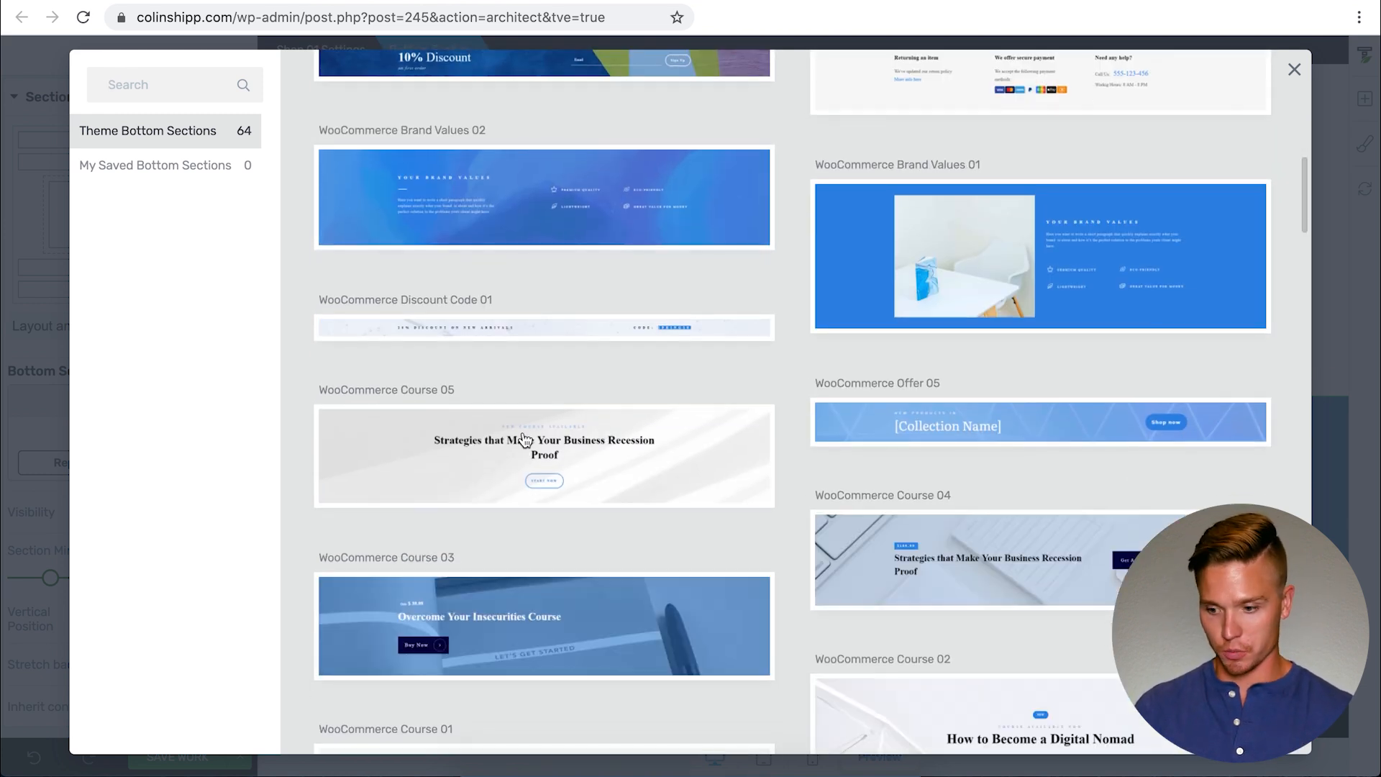
scroll(525, 441, "down", 5)
scroll(524, 440, "down", 4)
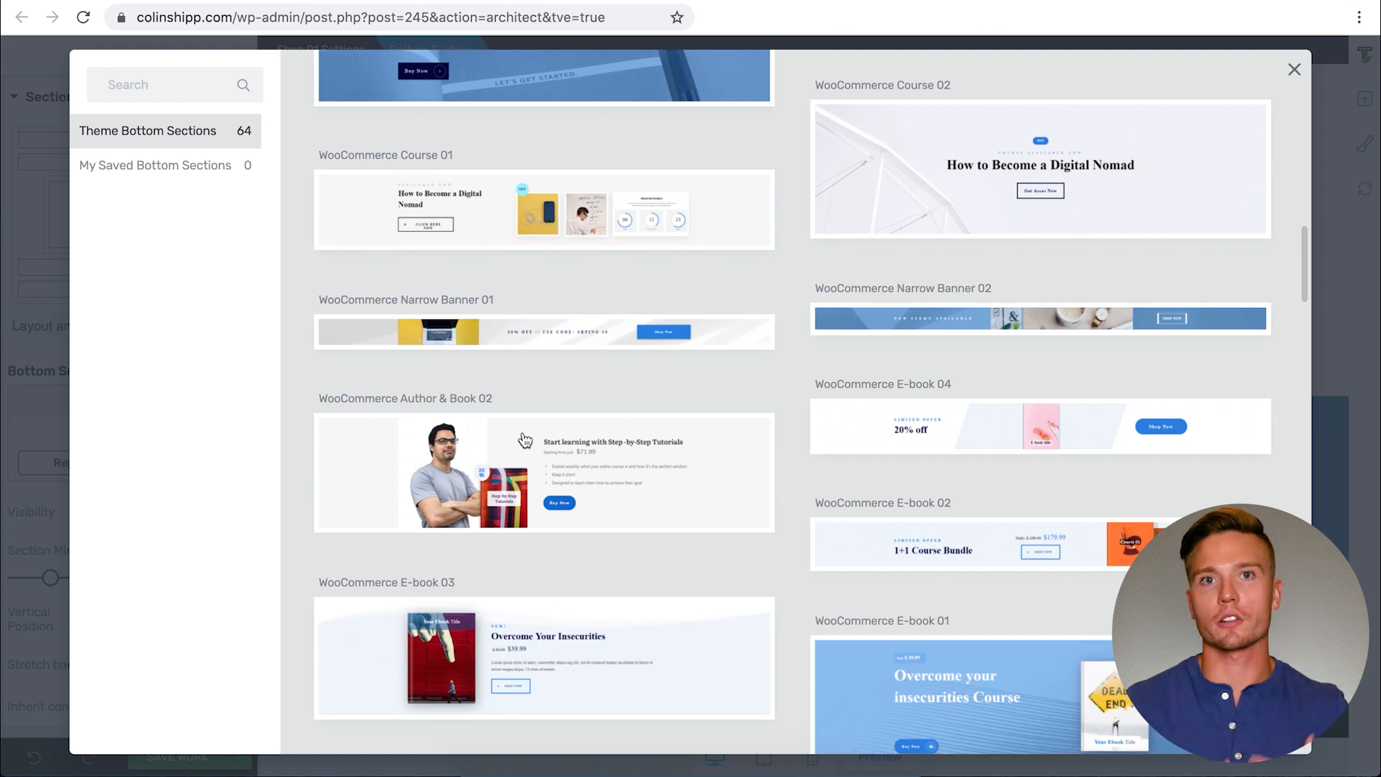
scroll(525, 440, "down", 1)
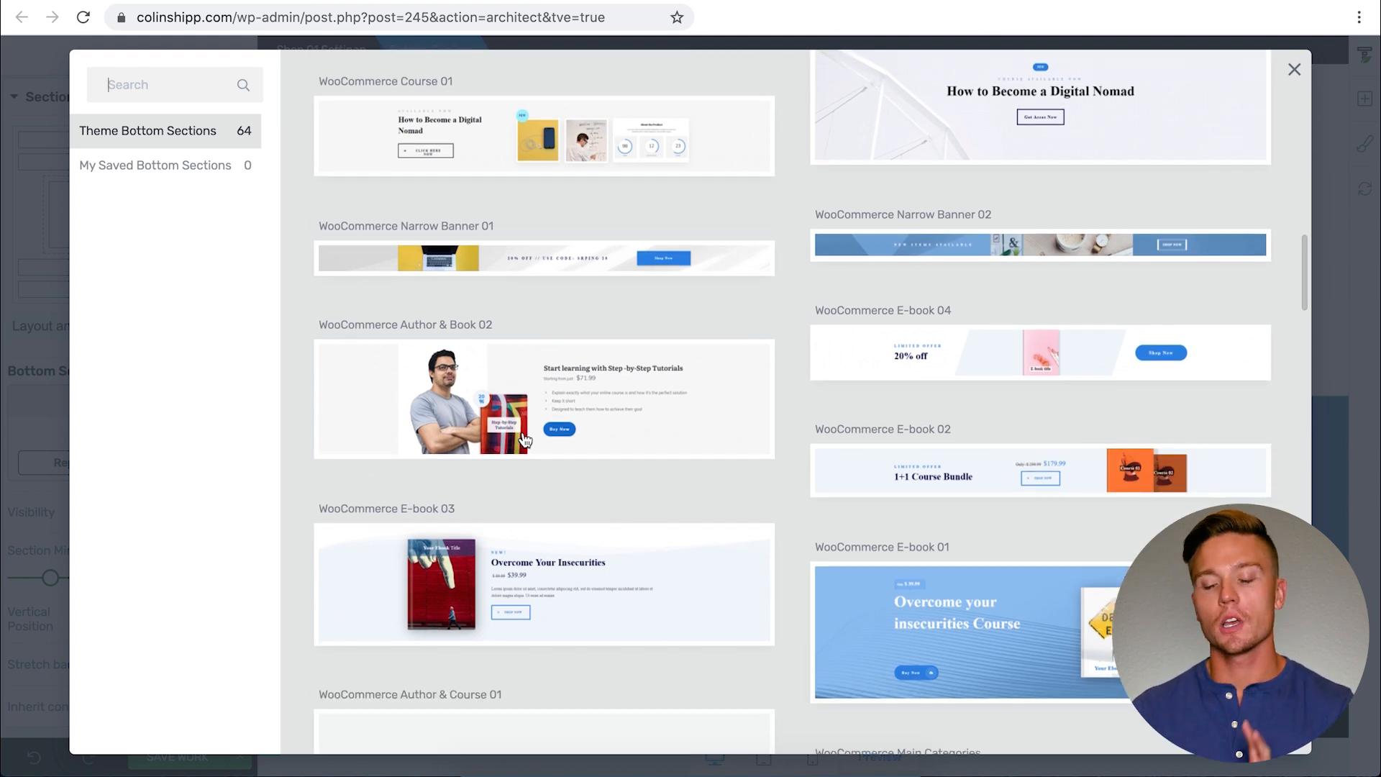
scroll(525, 440, "down", 7)
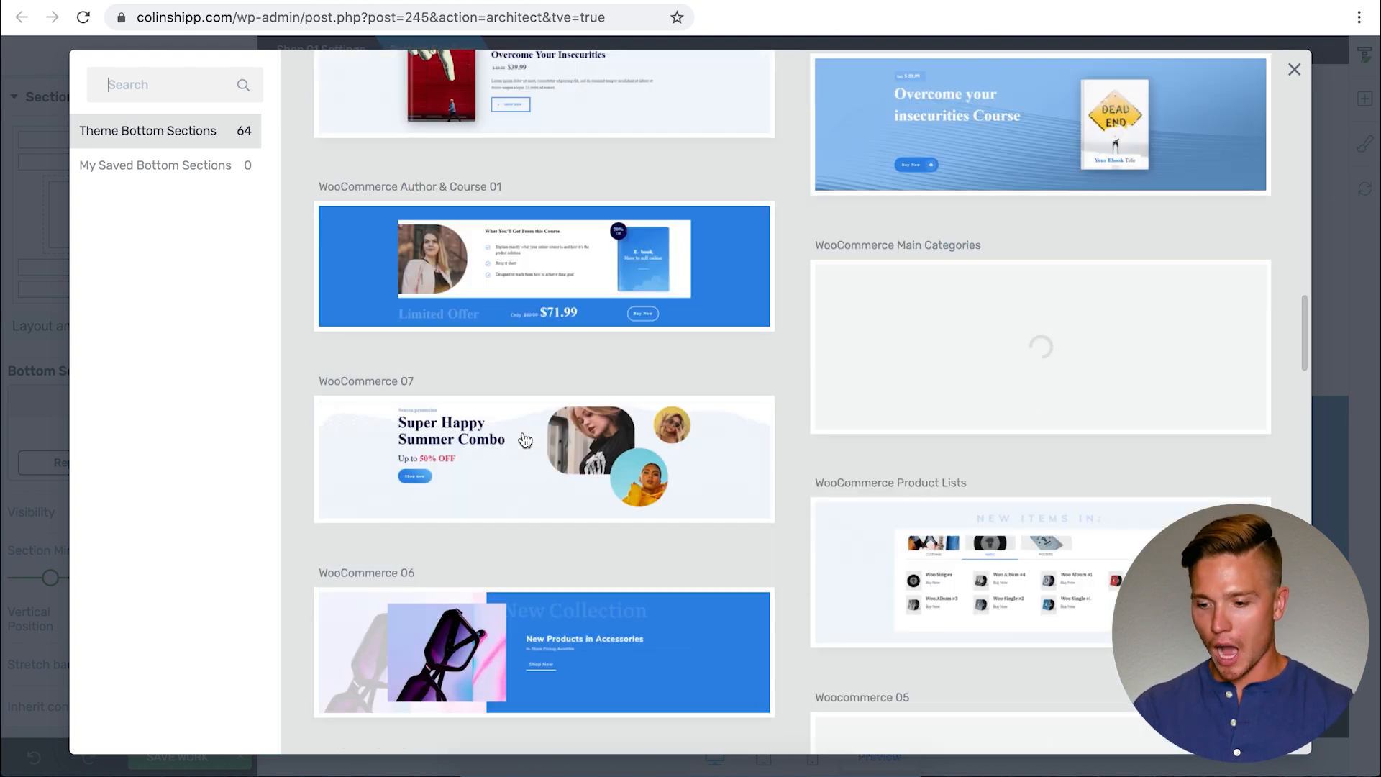
scroll(525, 440, "up", 1)
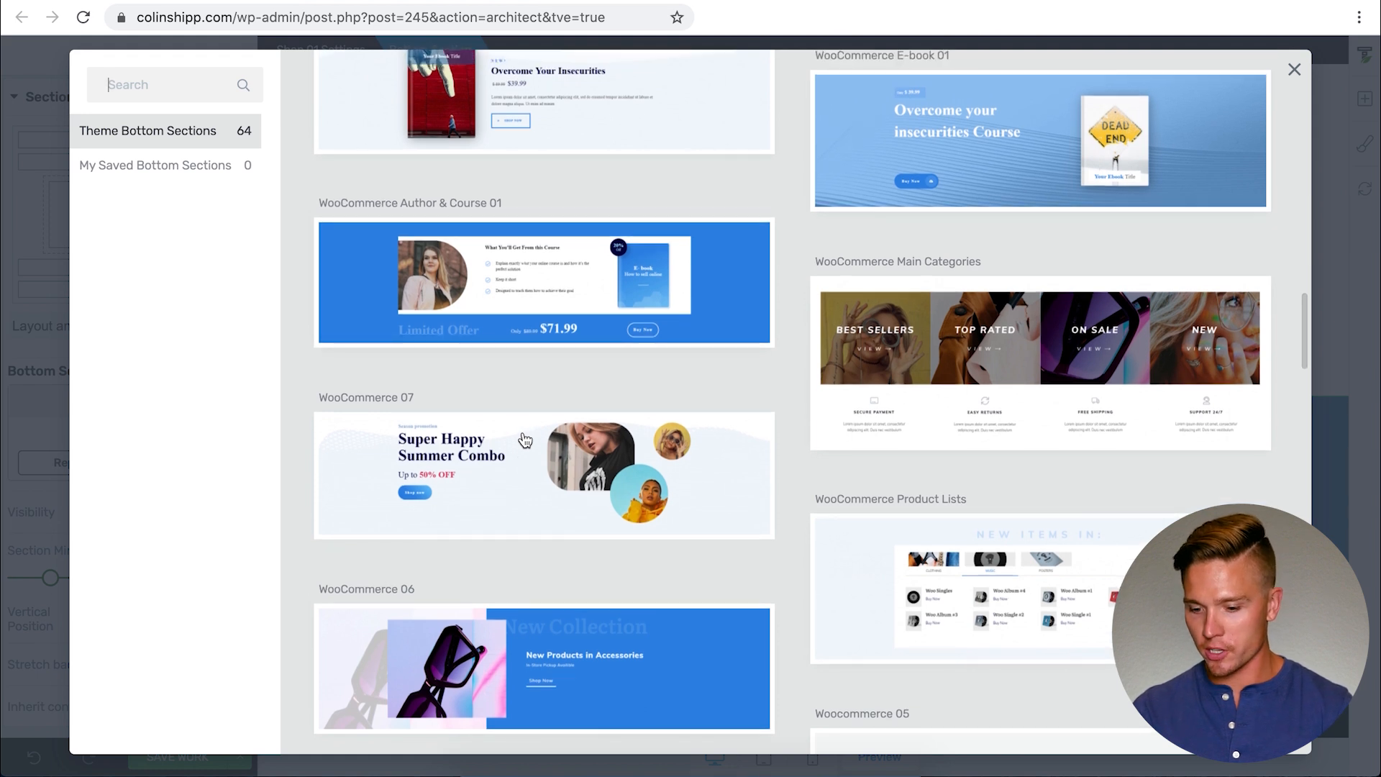
scroll(525, 440, "down", 1)
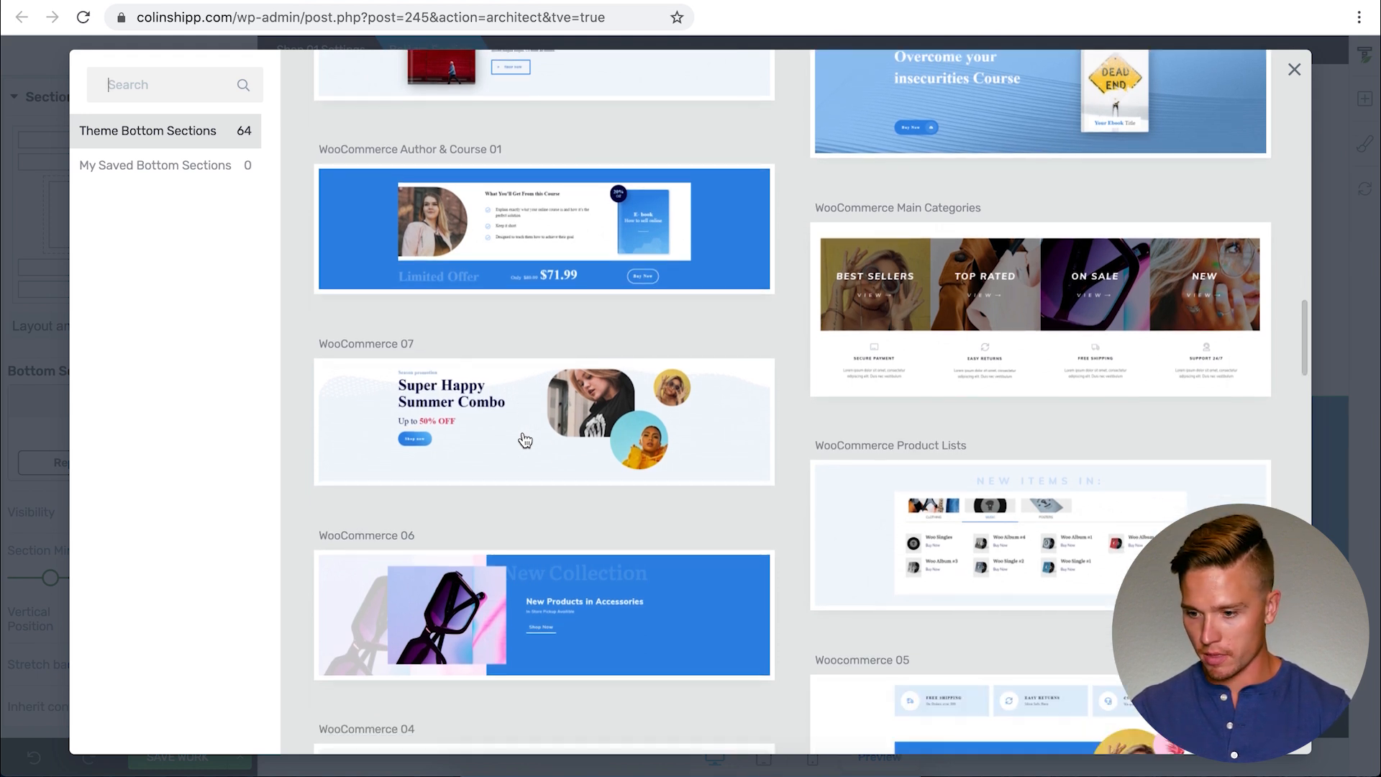
scroll(525, 440, "up", 5)
scroll(525, 439, "up", 15)
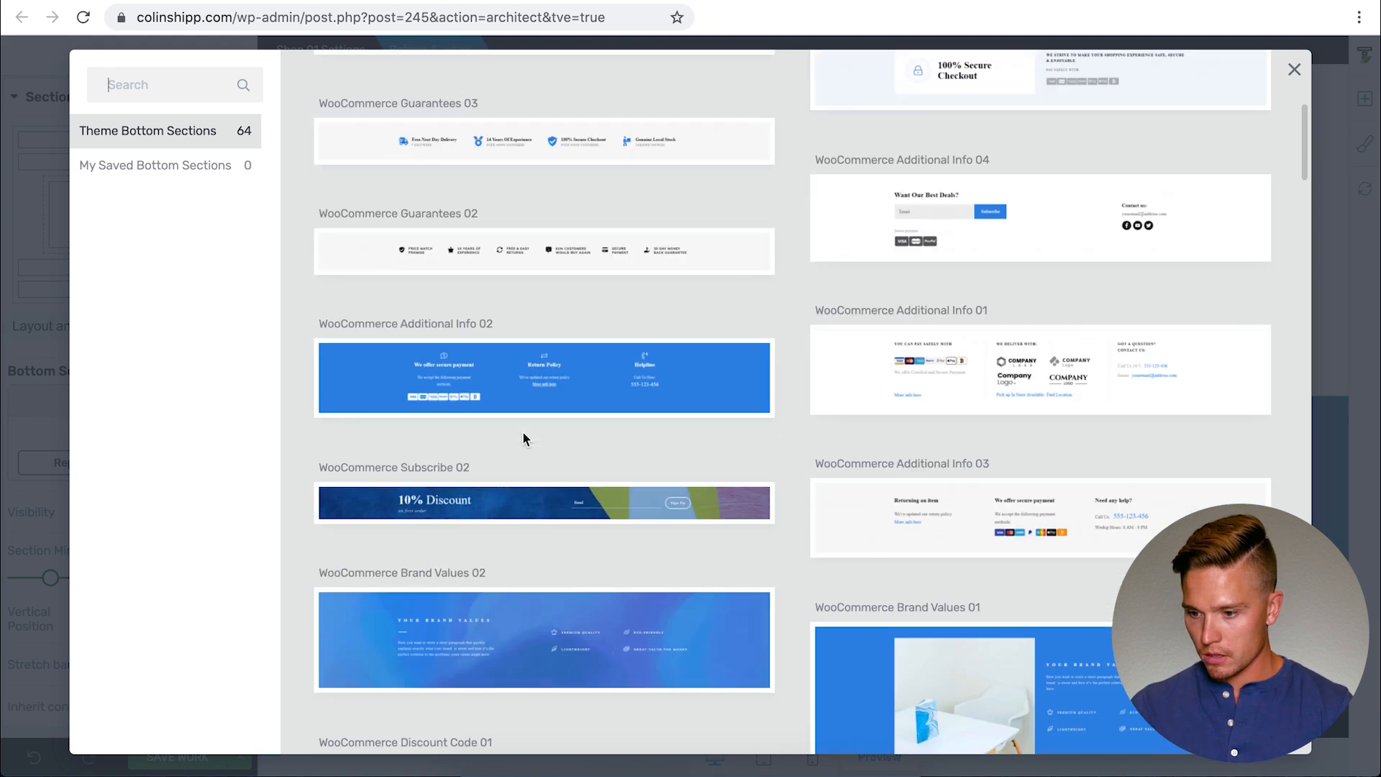
scroll(522, 439, "up", 10)
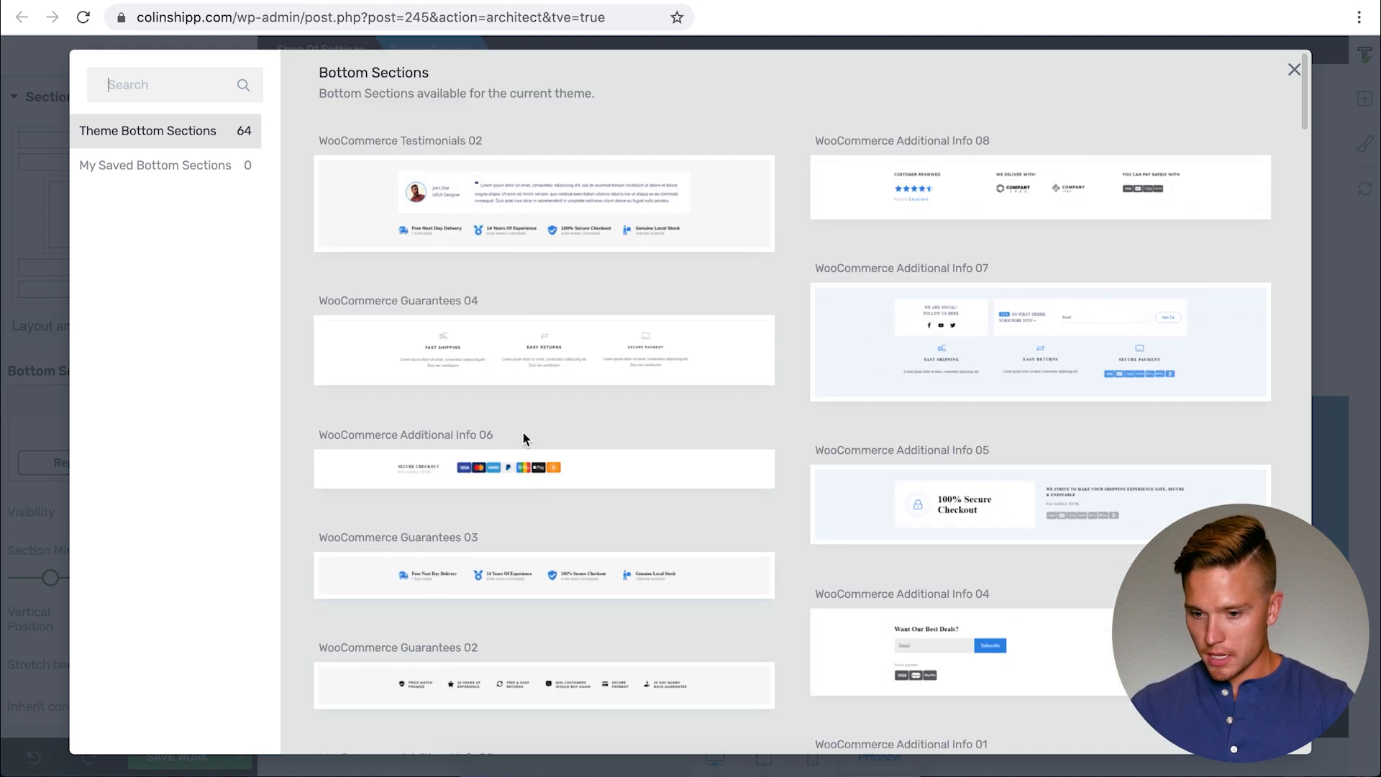
left_click(864, 208)
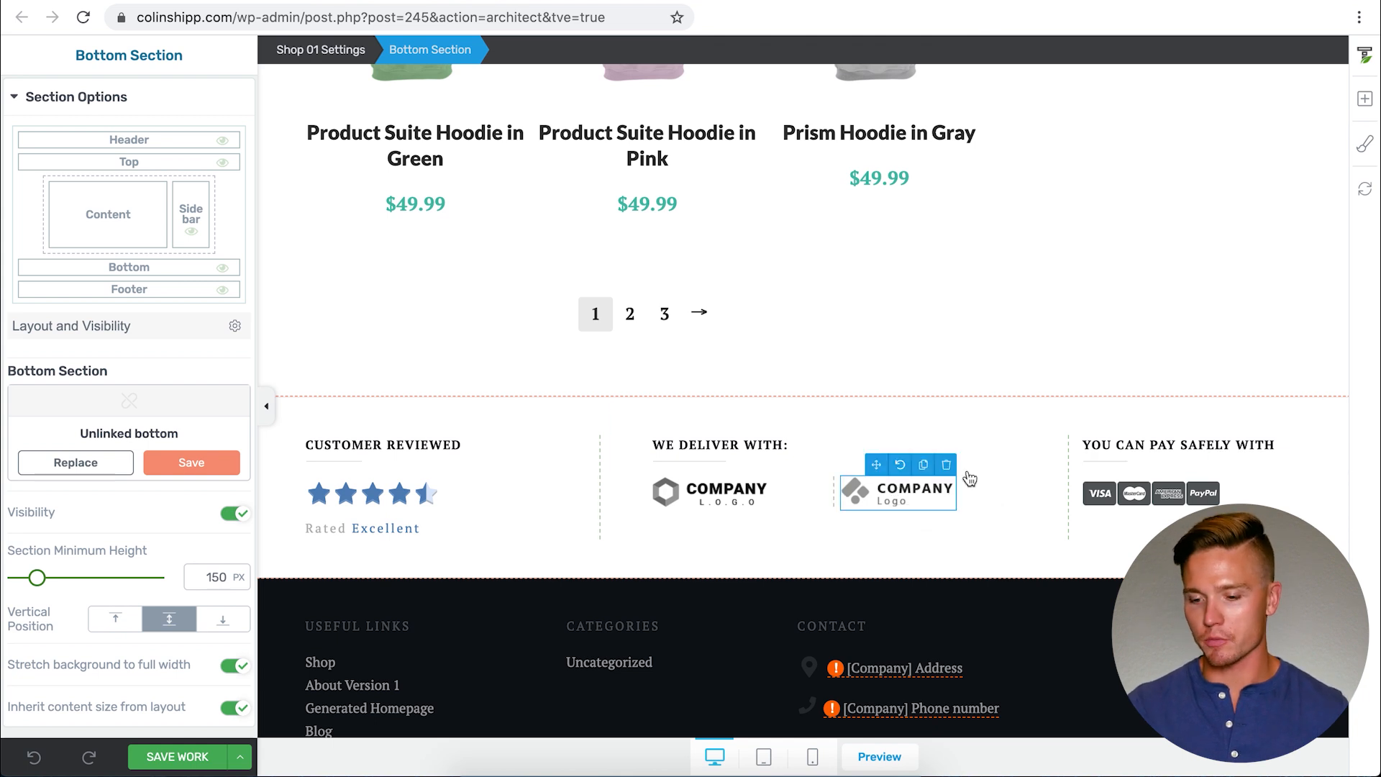
Inspect the rating text, a company logo, the credit card icons and the "We deliver with" heading in the new bottom section.
scroll(787, 438, "down", 1)
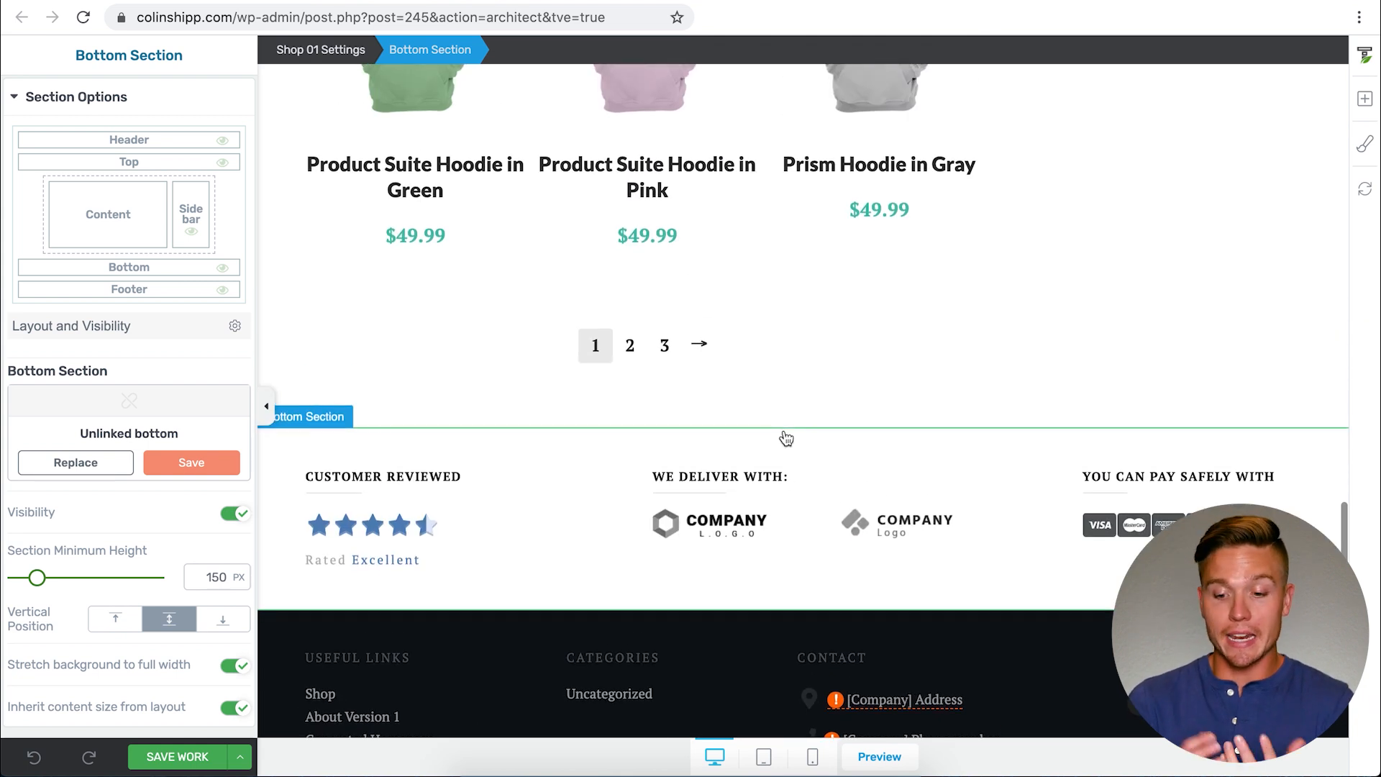
left_click(371, 526)
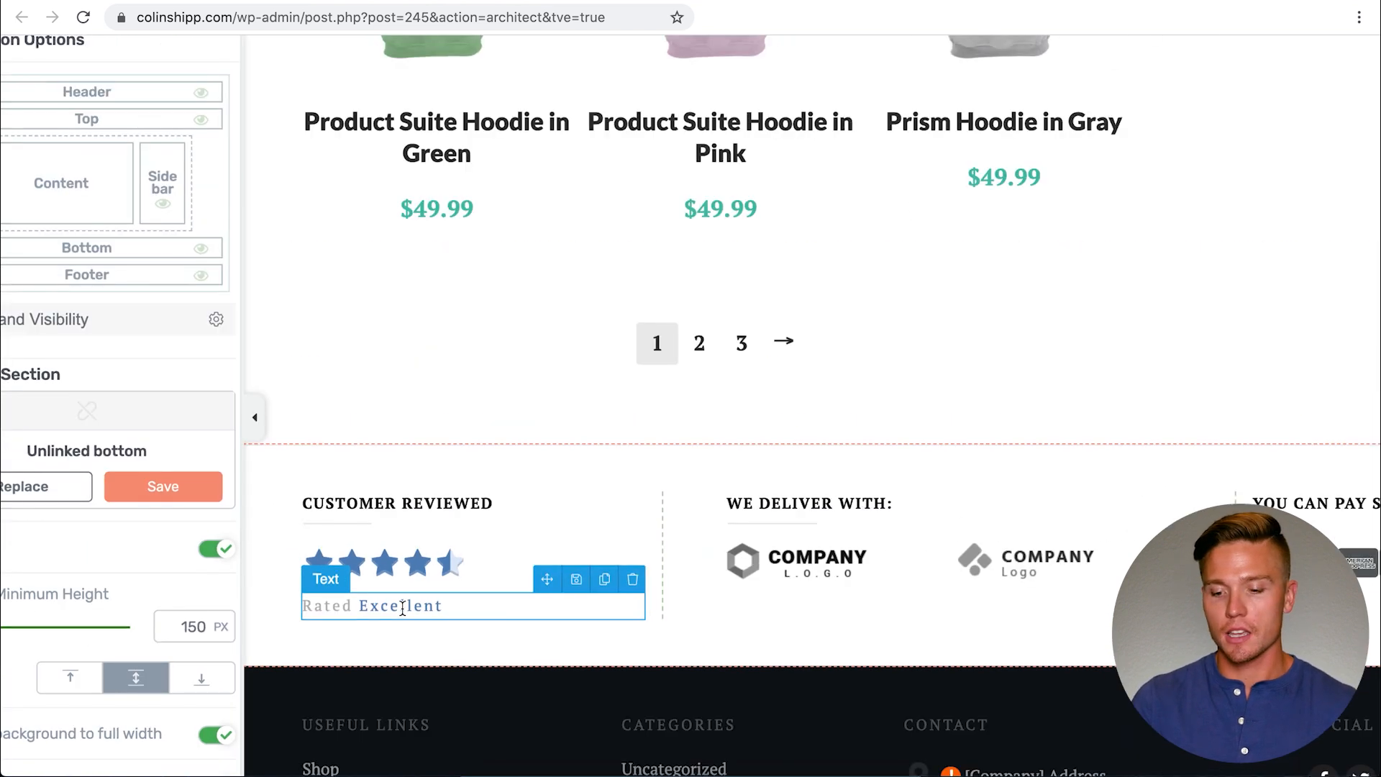
left_click(790, 567)
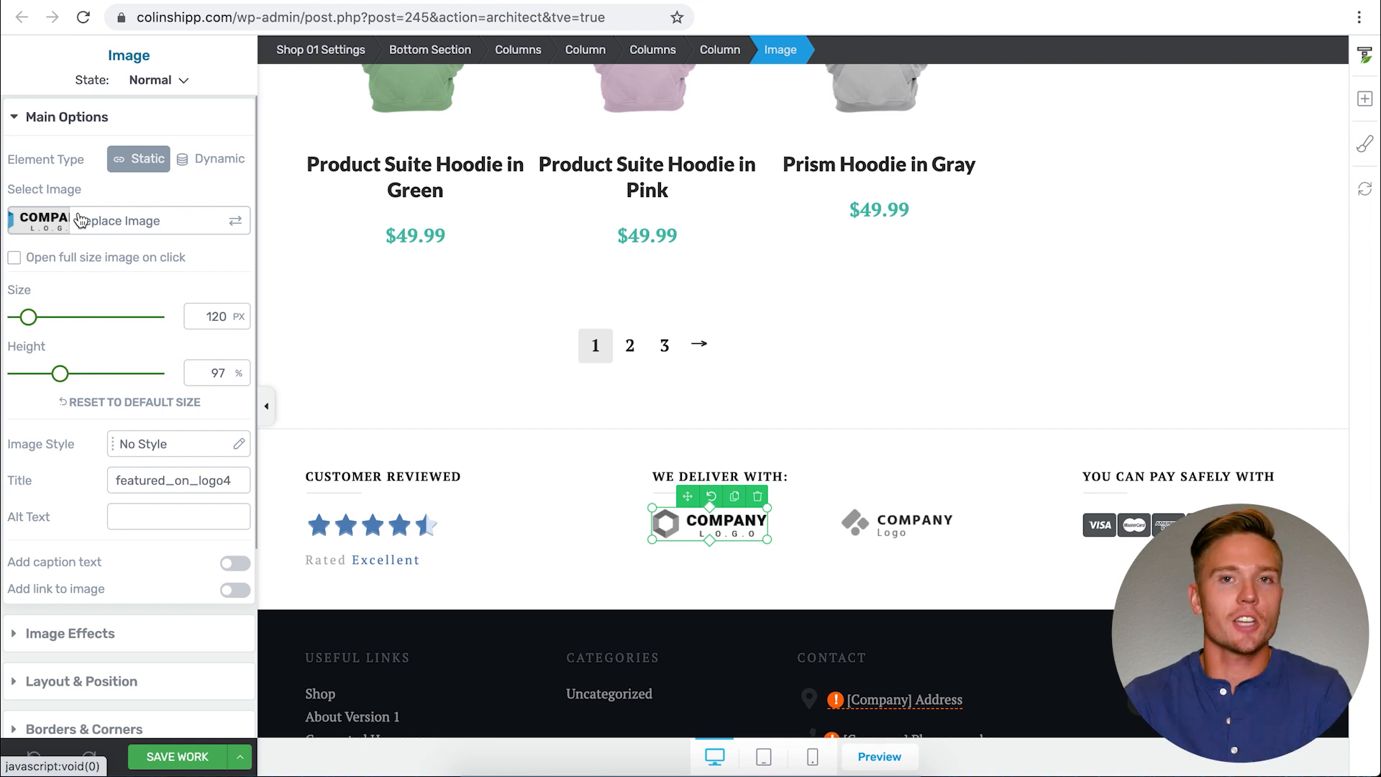
left_click(1110, 529)
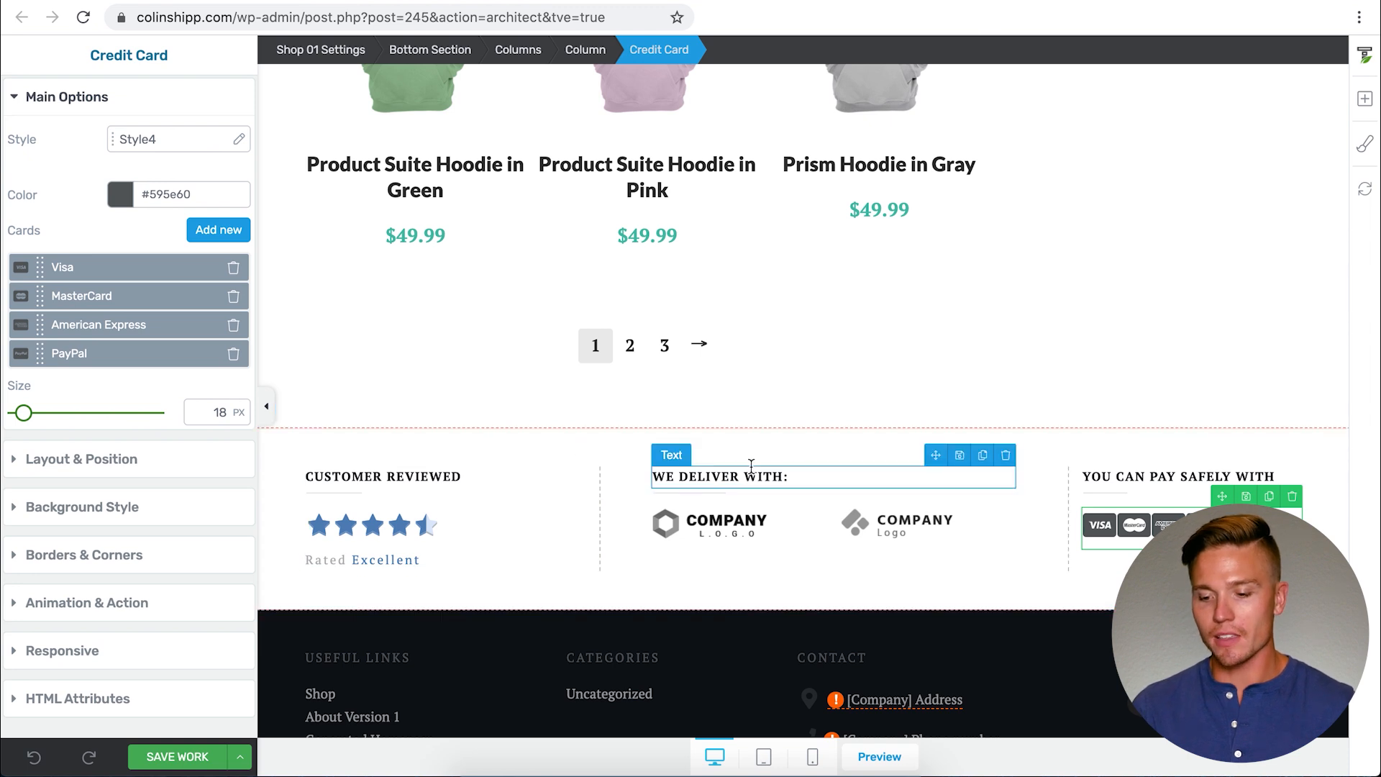
left_click(799, 470)
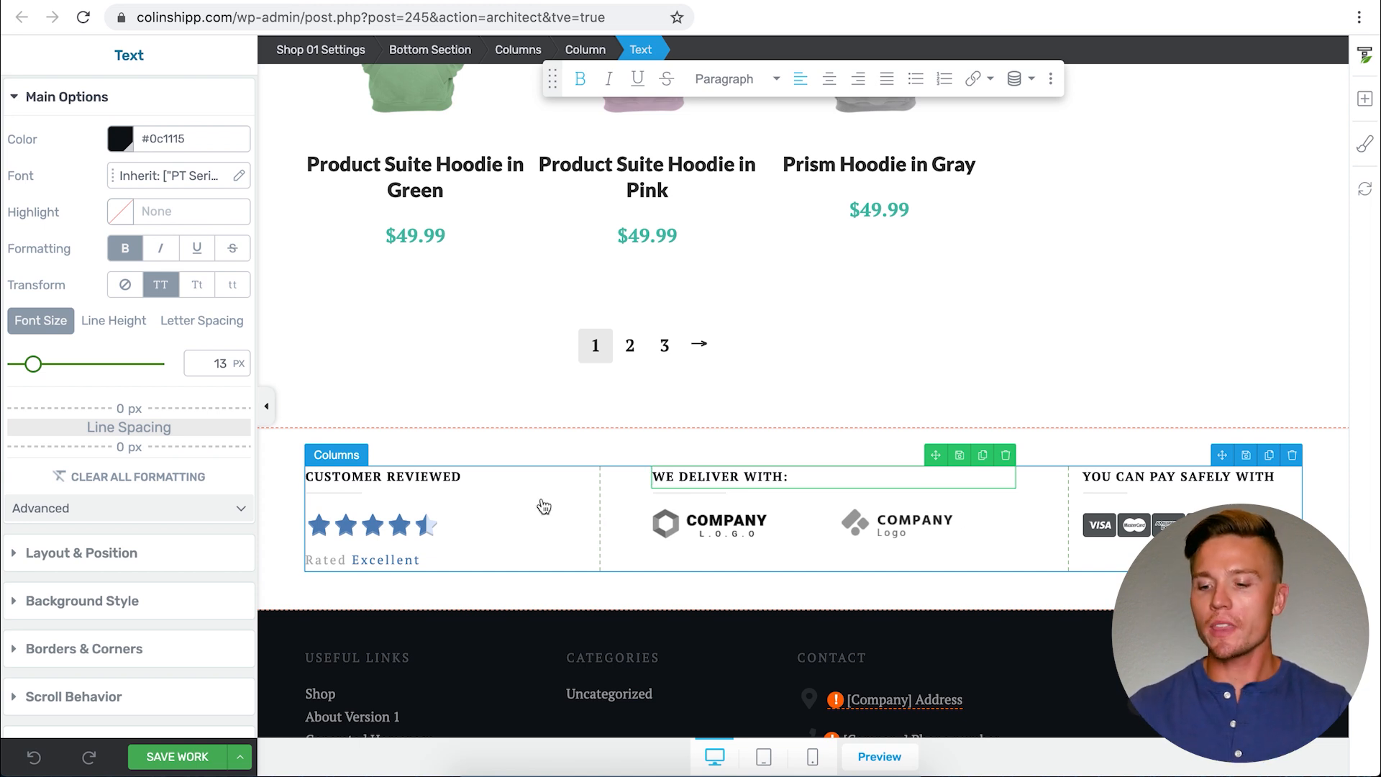
Save the shop template and load the site's live /shop page in a new browser tab.
scroll(518, 456, "up", 15)
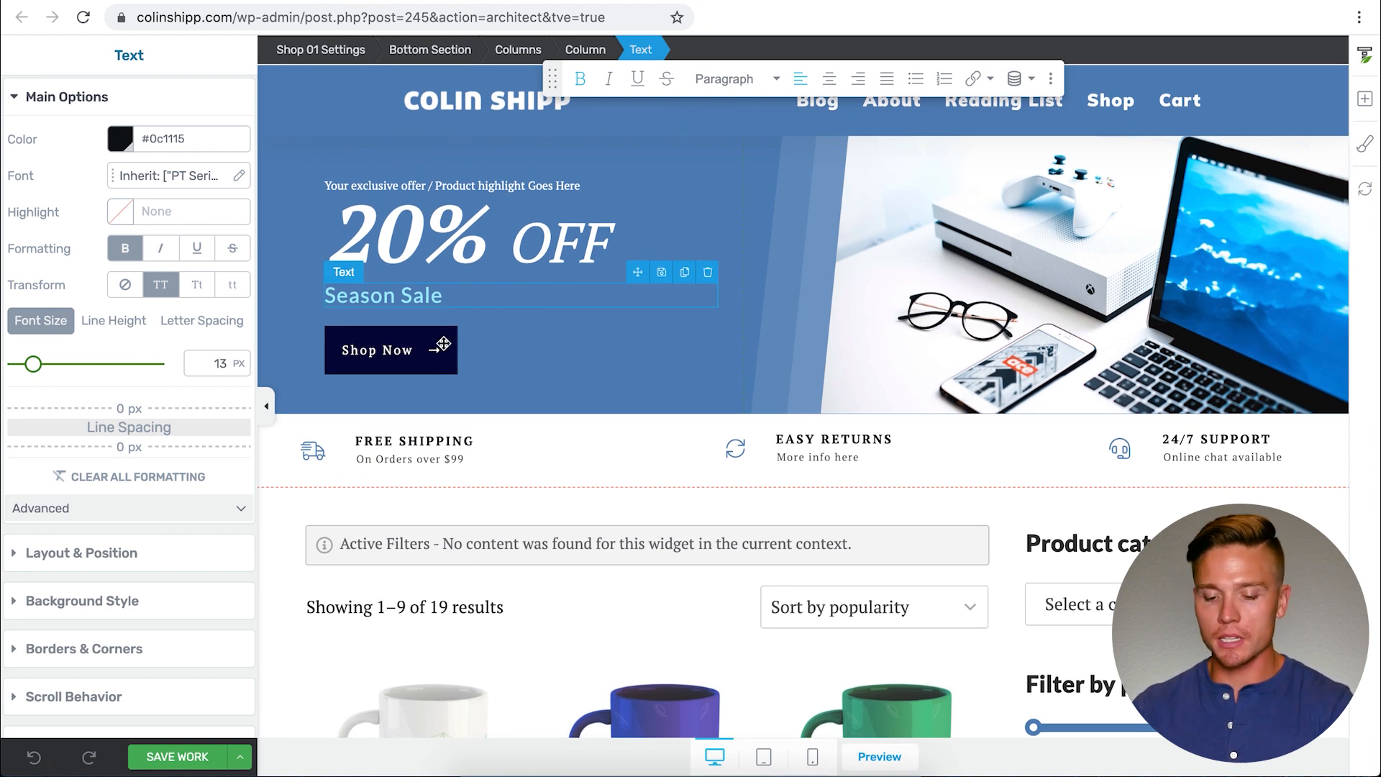
left_click(184, 757)
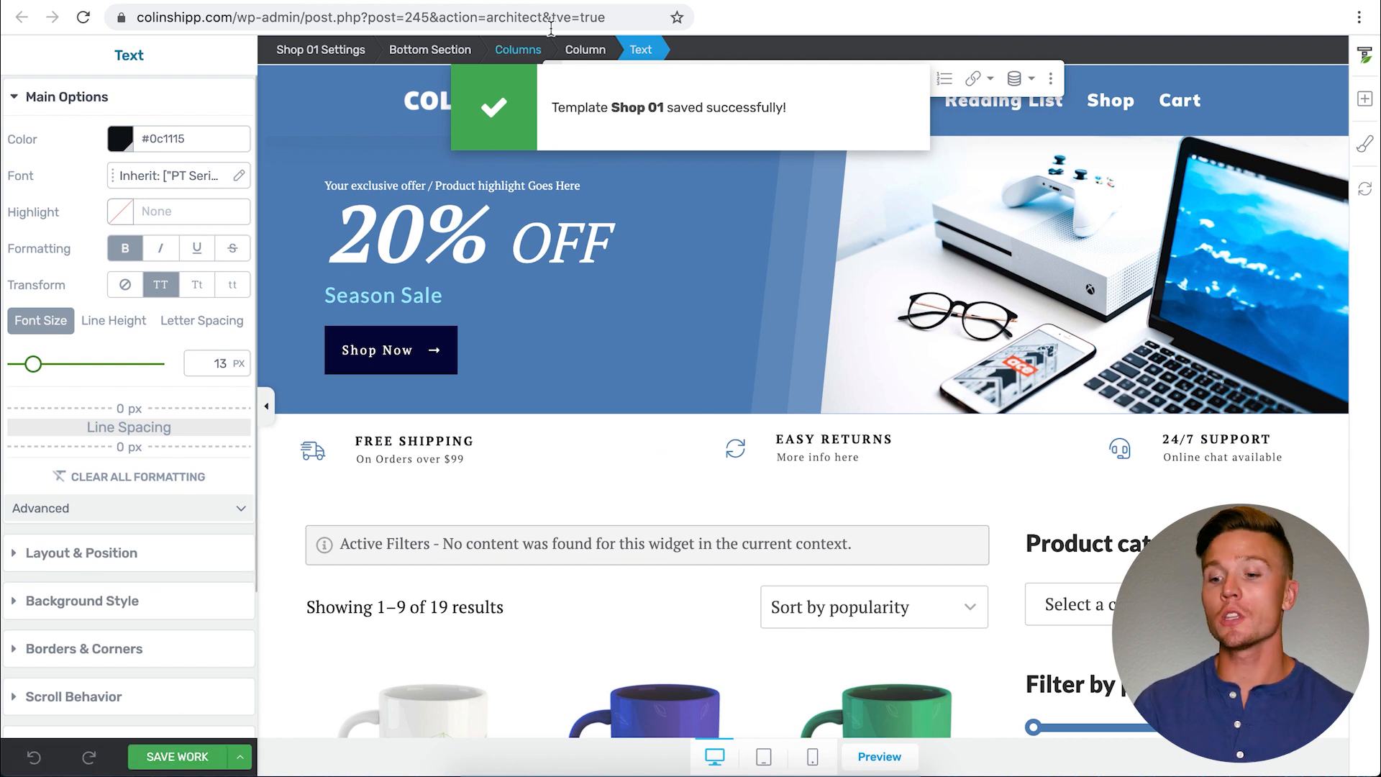
left_click(559, 1)
type("colinshipp.com/sh")
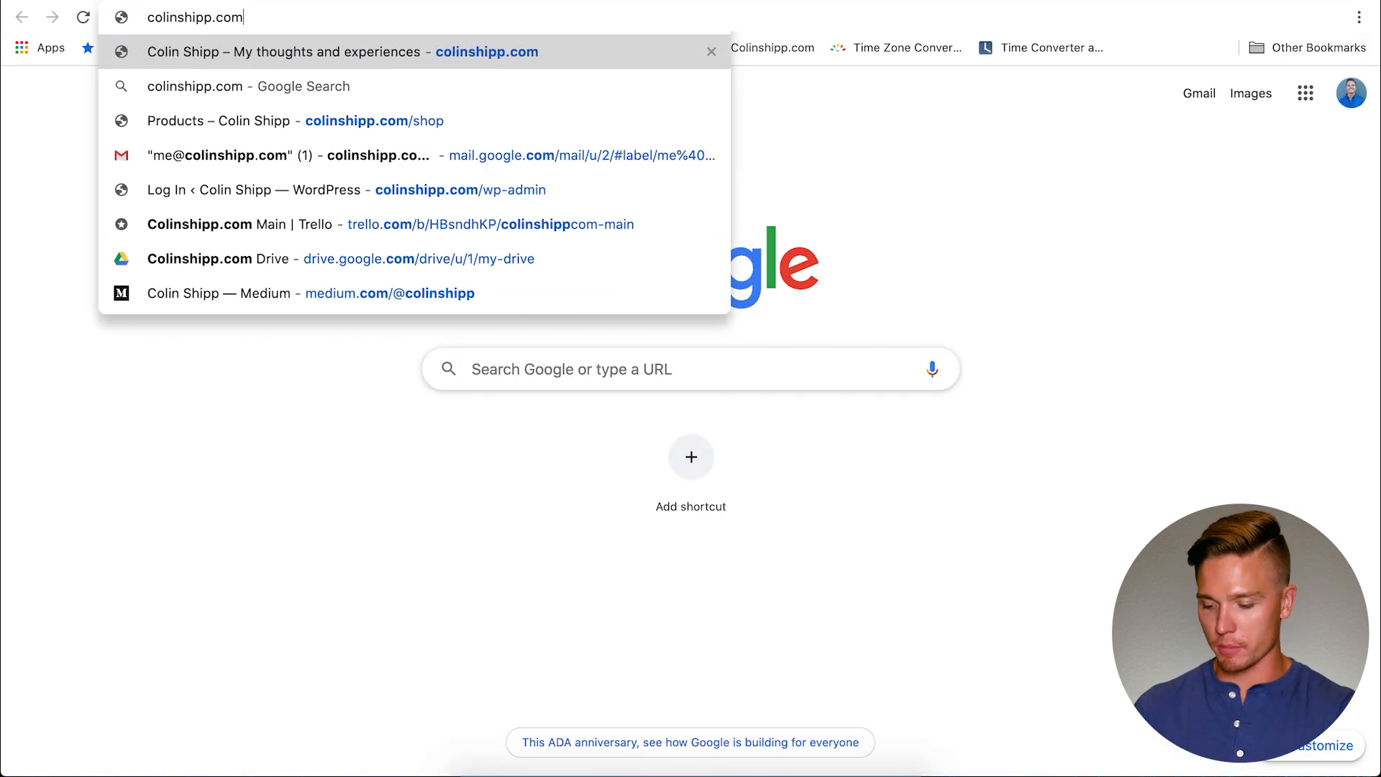
key("Return")
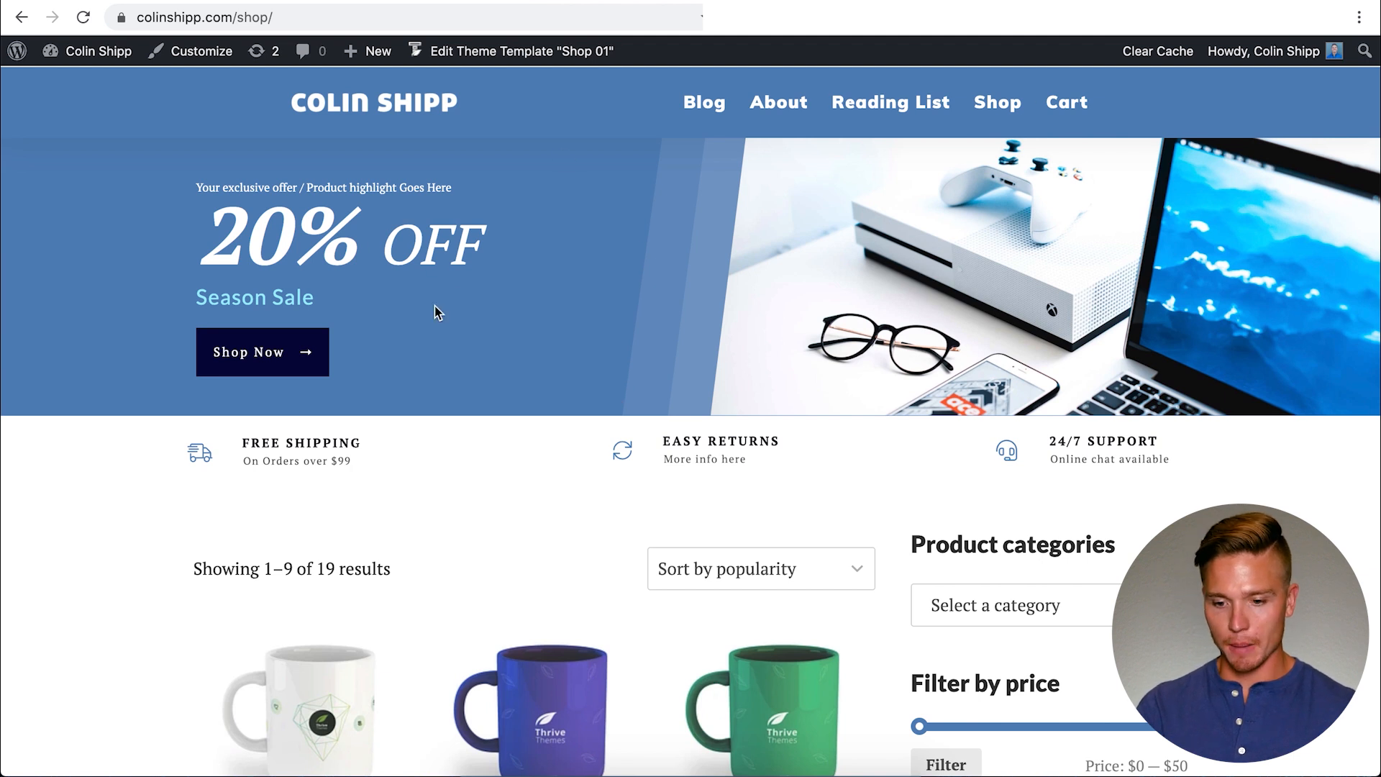
Look over the product grid, prices and sidebar filters on the live shop page.
scroll(509, 376, "down", 5)
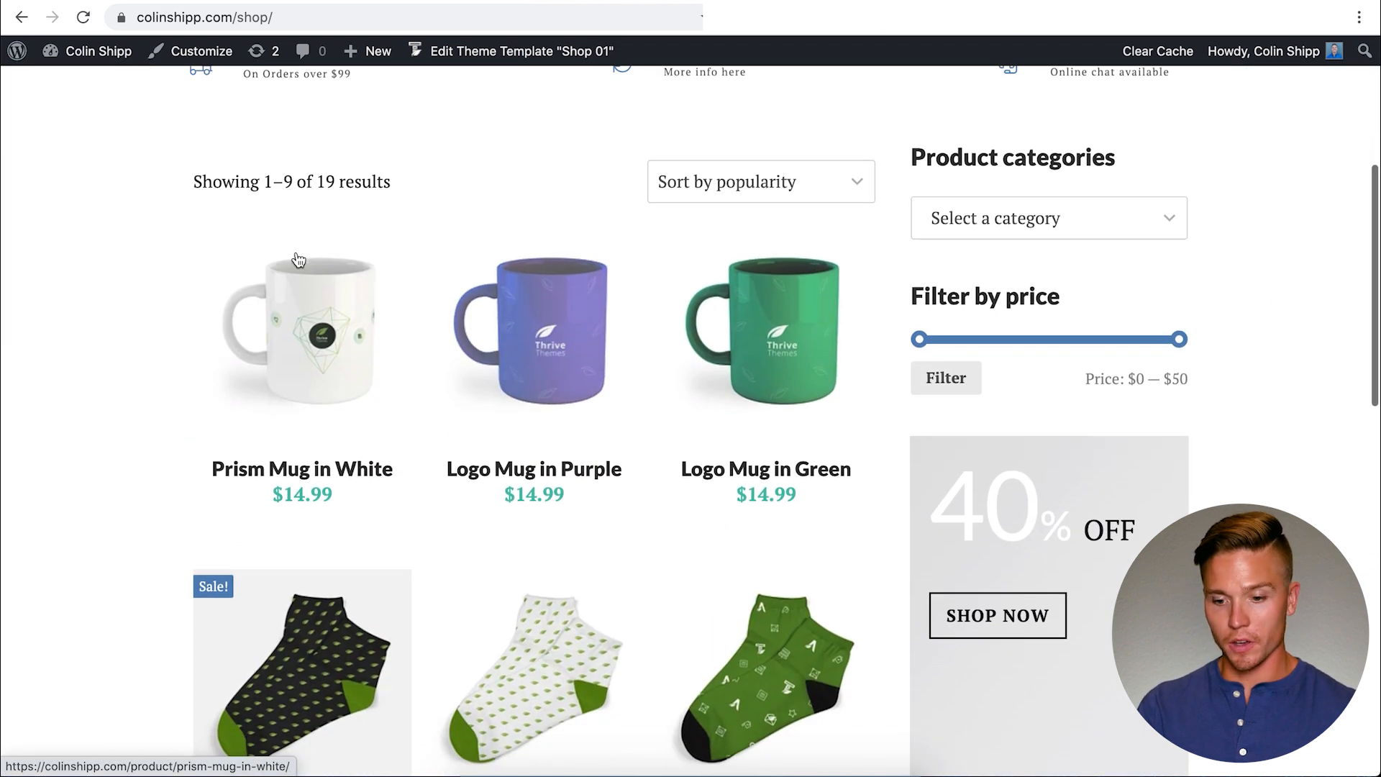
scroll(597, 446, "down", 2)
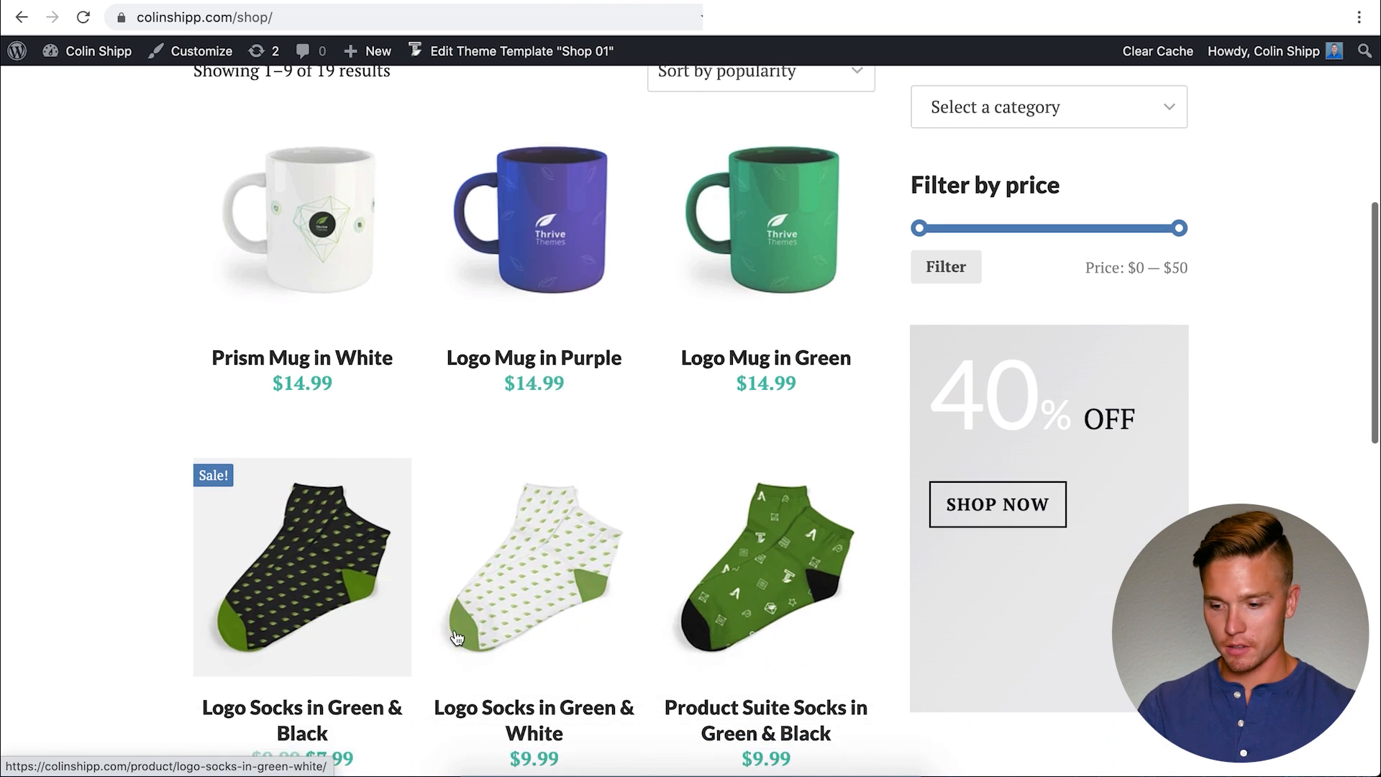
scroll(458, 630, "up", 3)
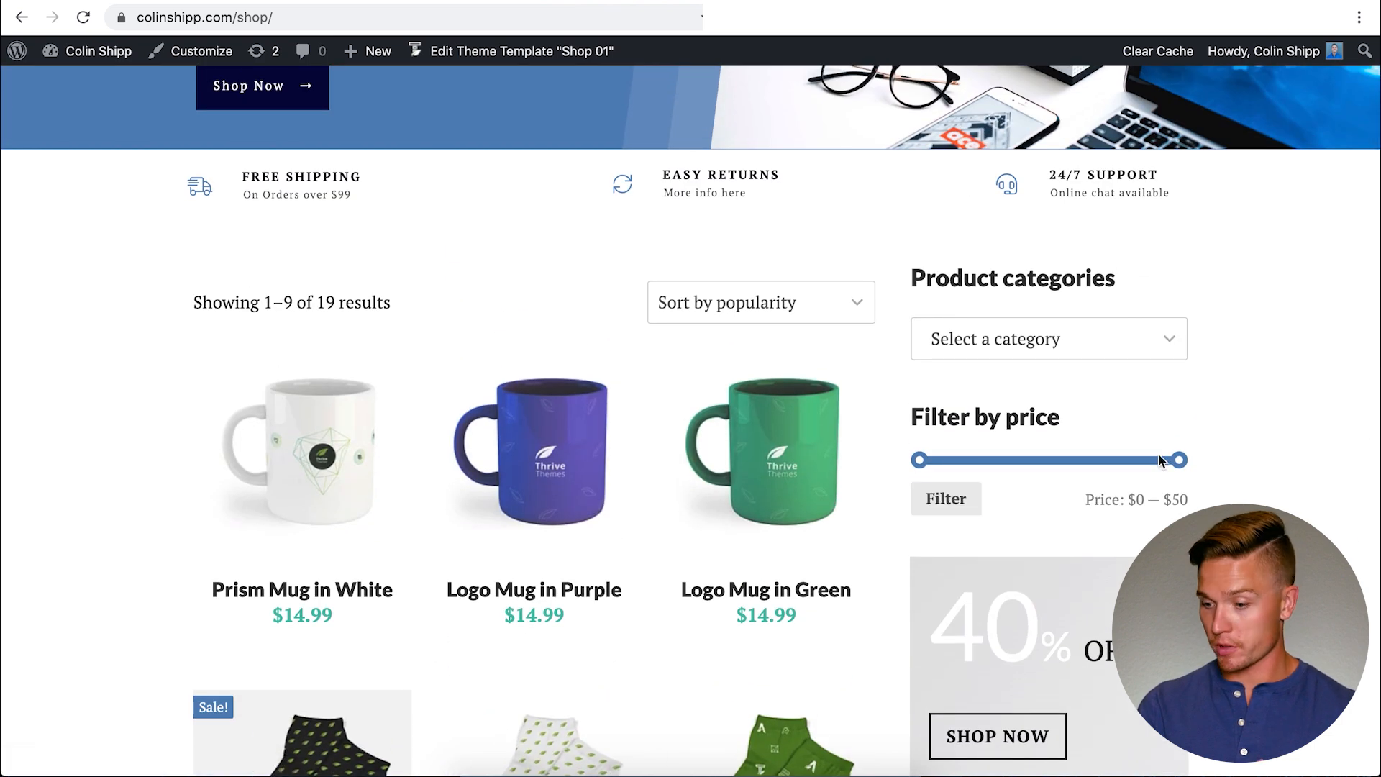
scroll(1161, 460, "down", 2)
Show only the Apparel category on the live shop, look through its products, and clear the category filter.
left_click(1116, 216)
scroll(979, 319, "down", 1)
scroll(978, 319, "up", 1)
left_click(974, 322)
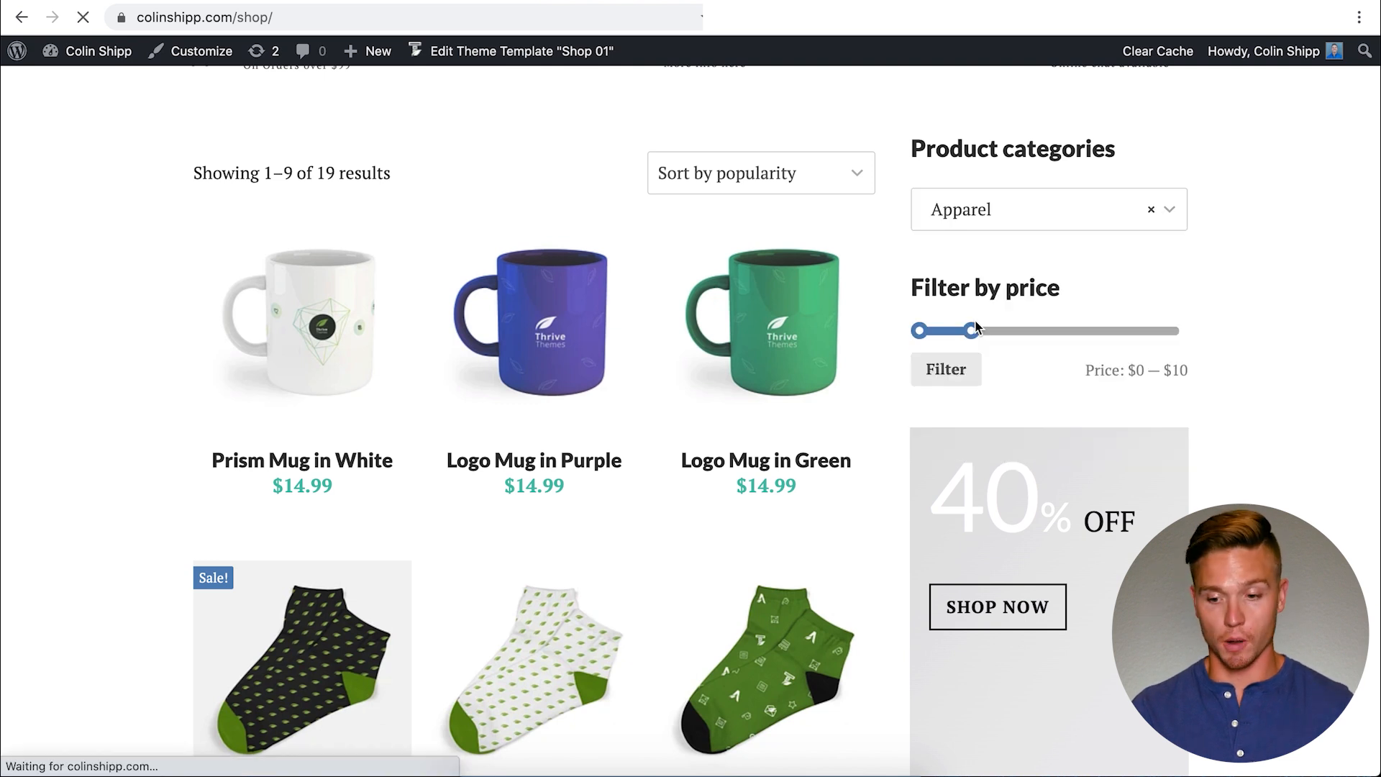
scroll(646, 464, "down", 5)
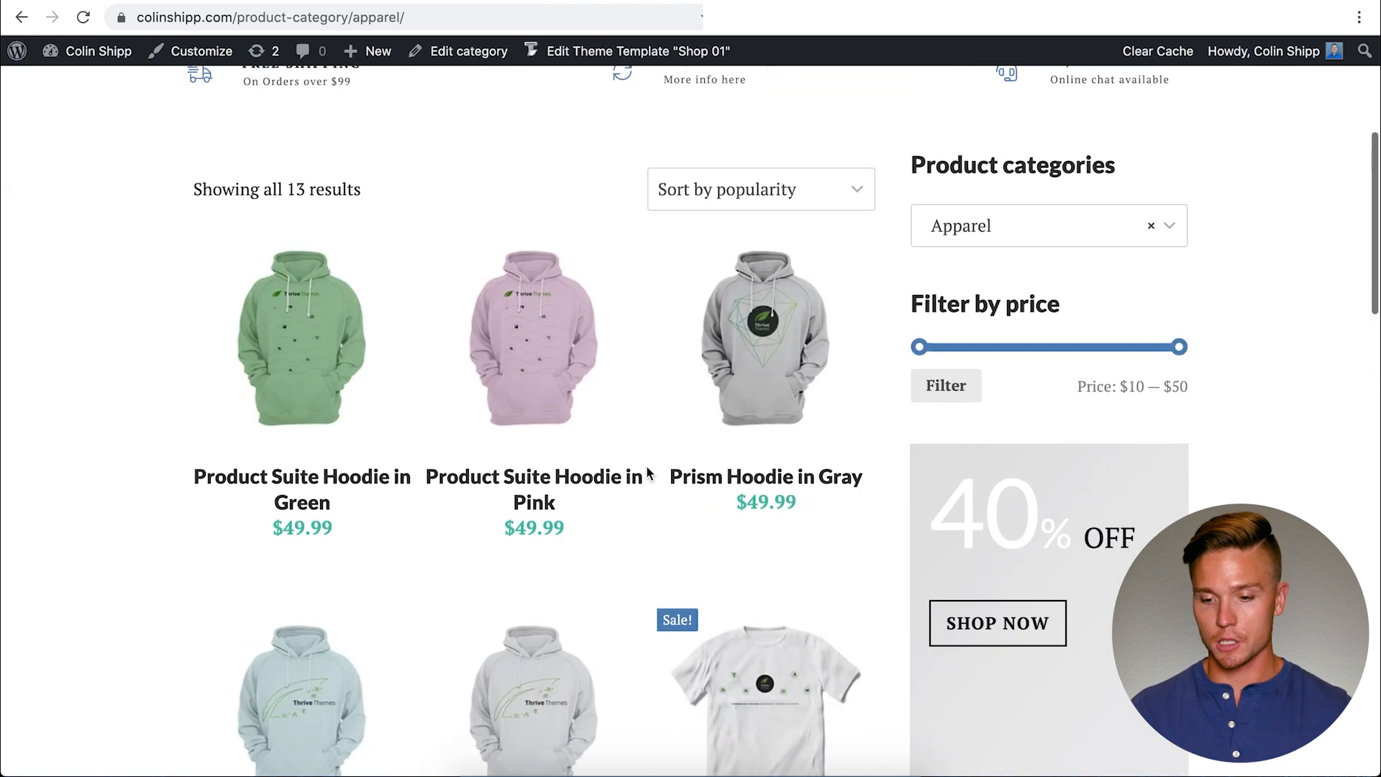
scroll(647, 472, "down", 10)
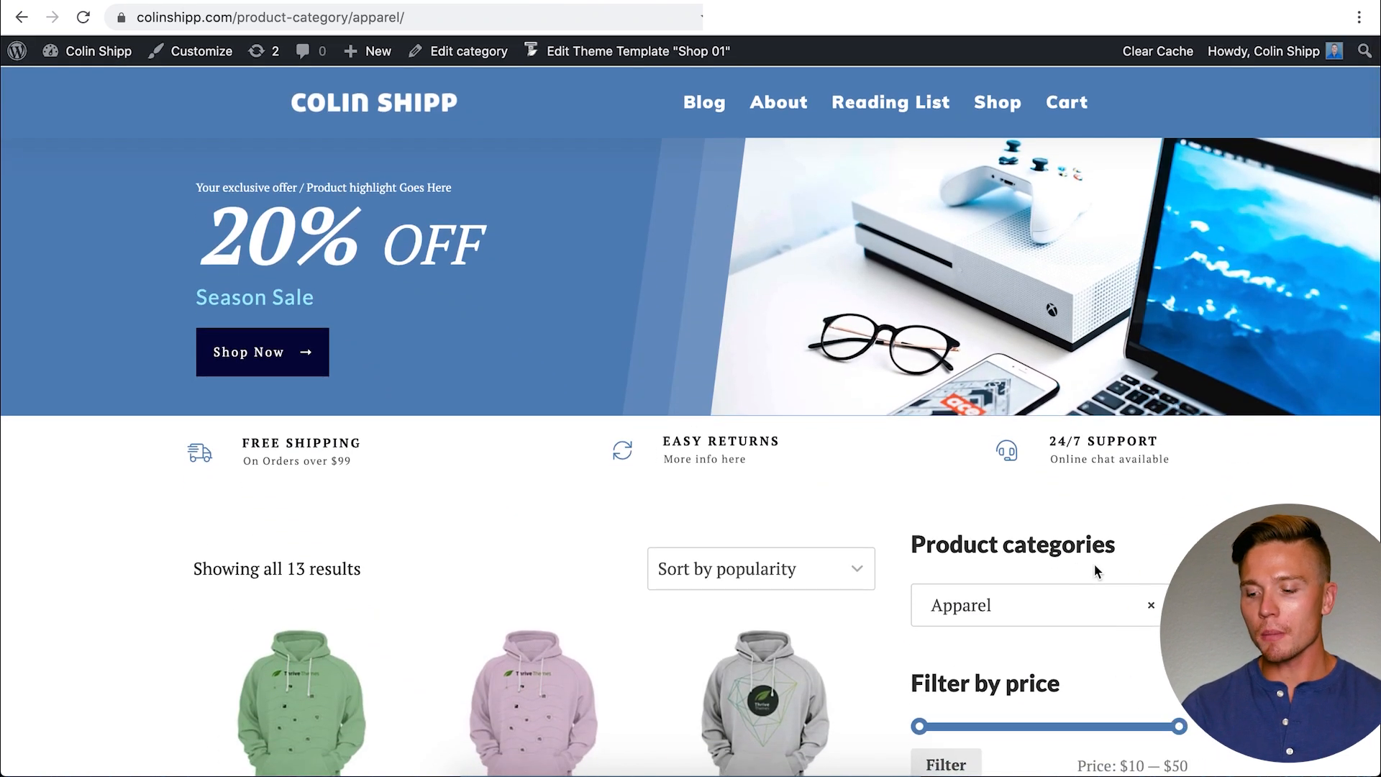
left_click(1151, 608)
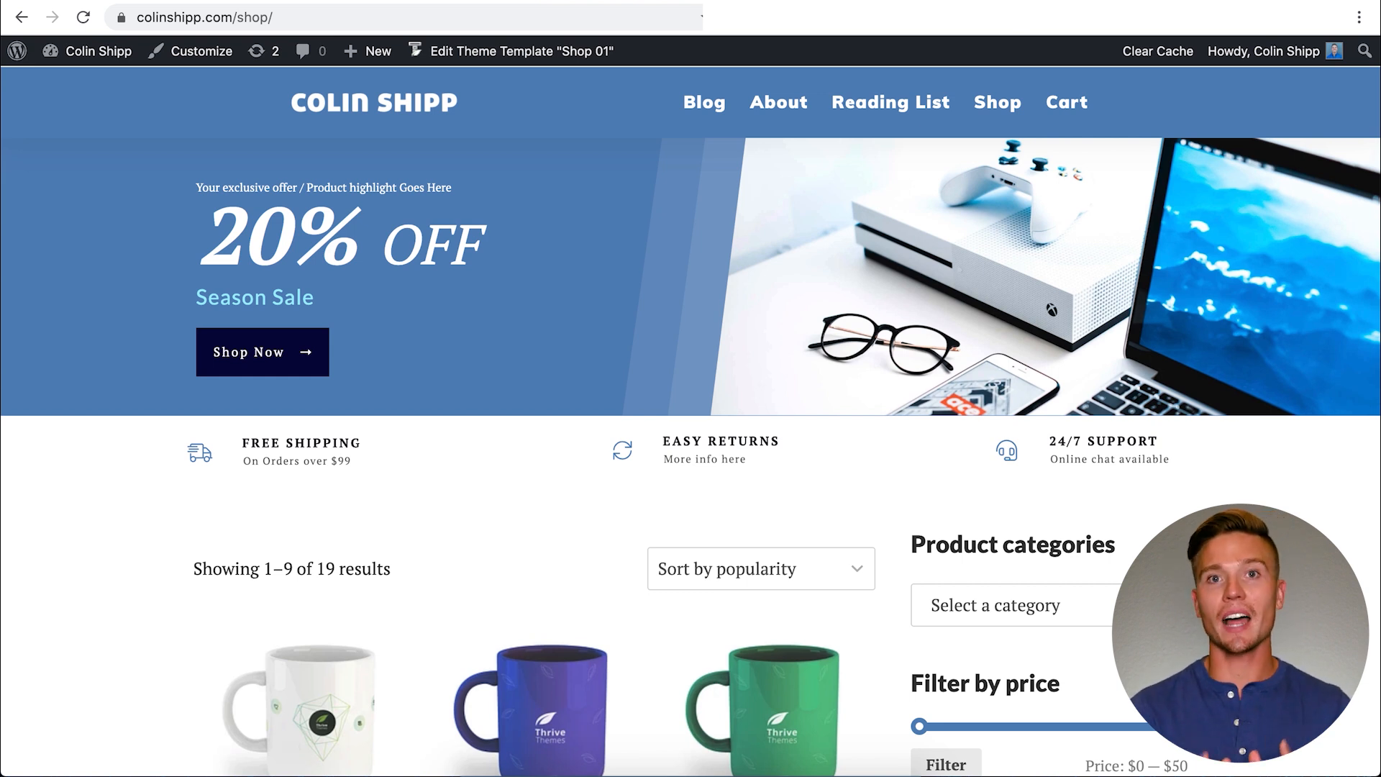
Go to the WooCommerce templates in the theme dashboard and look through the single content and list templates.
scroll(719, 553, "down", 3)
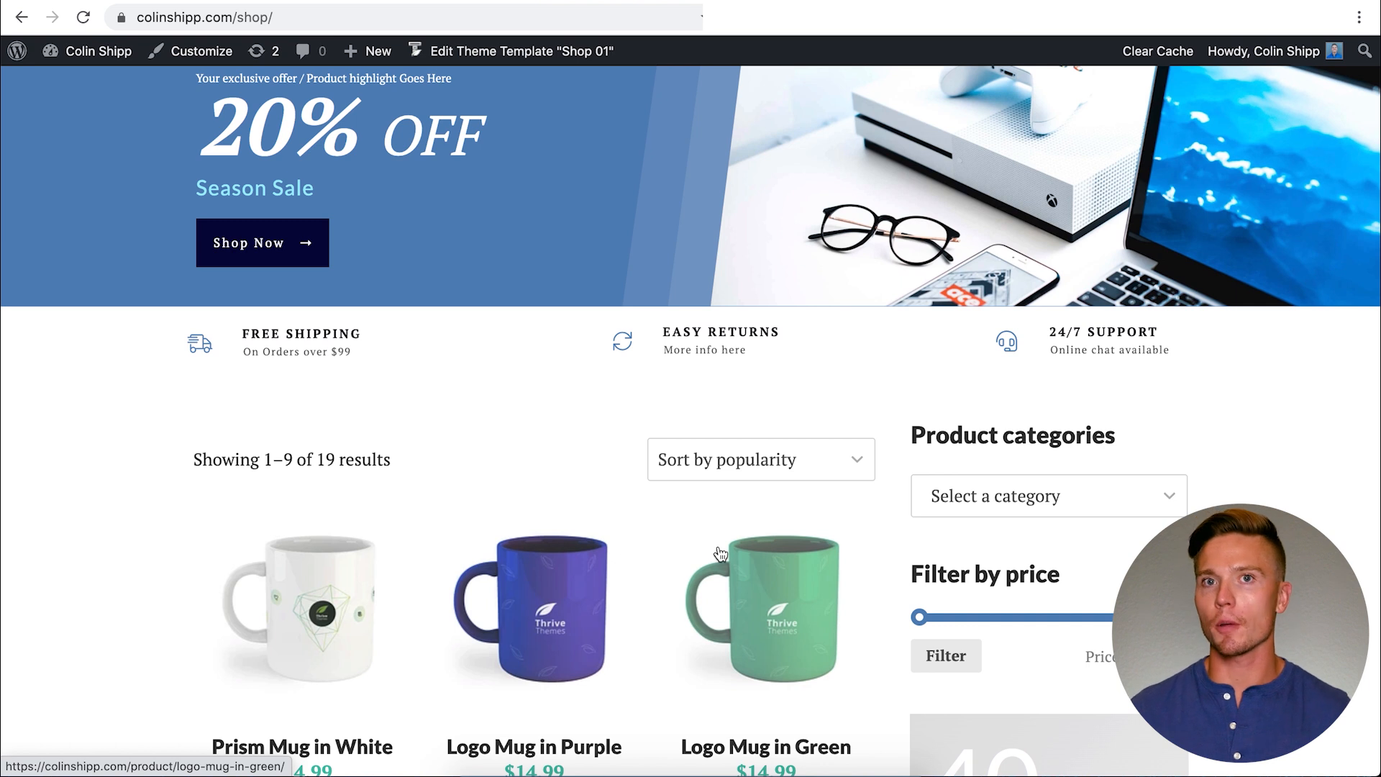
left_click(455, 50)
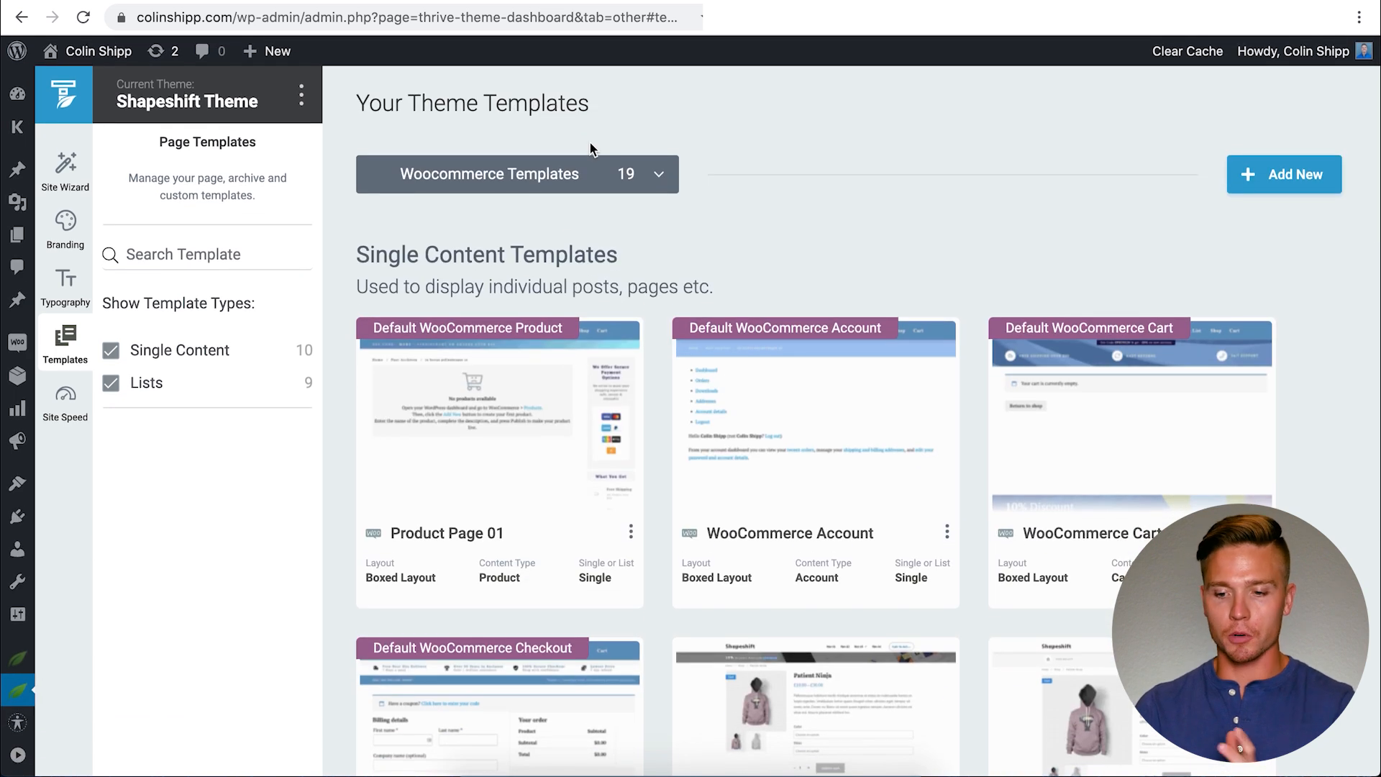
scroll(774, 228, "down", 10)
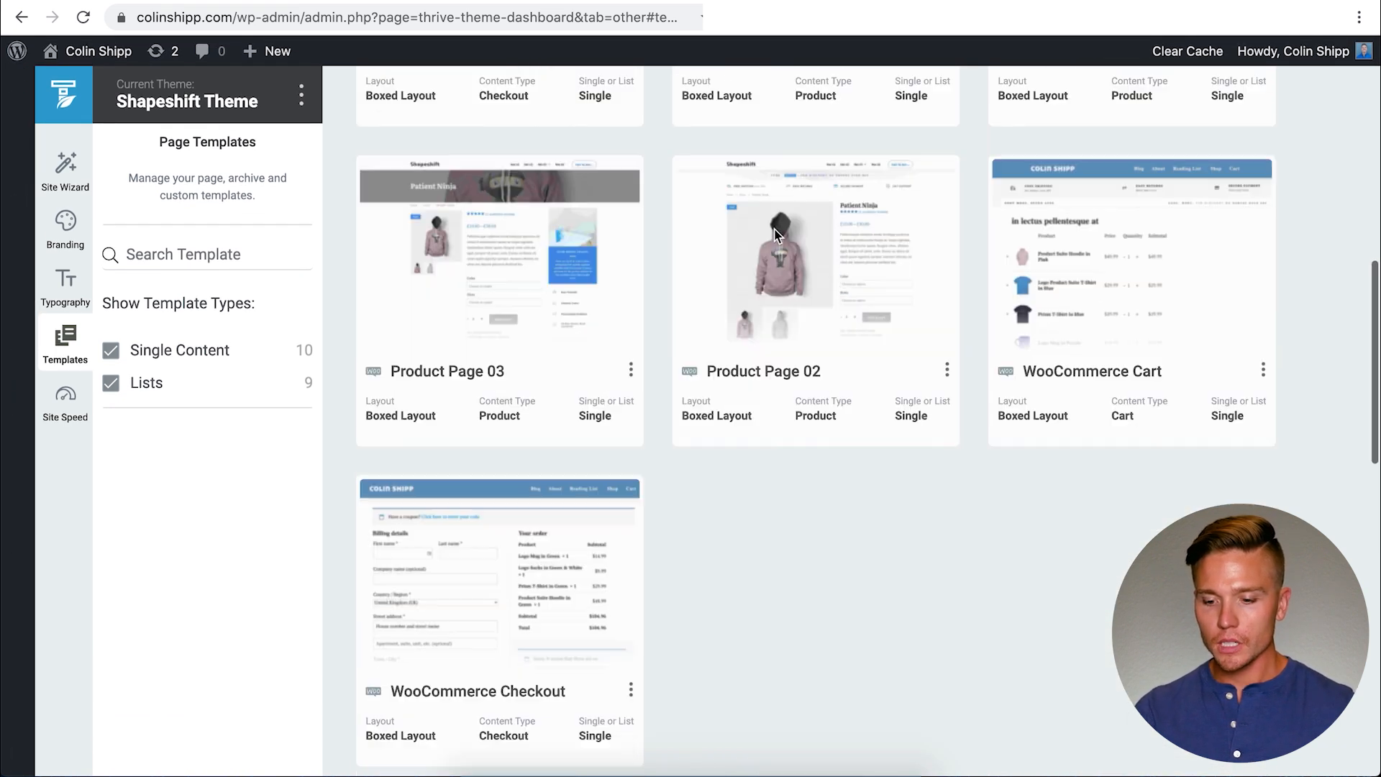
scroll(774, 233, "down", 4)
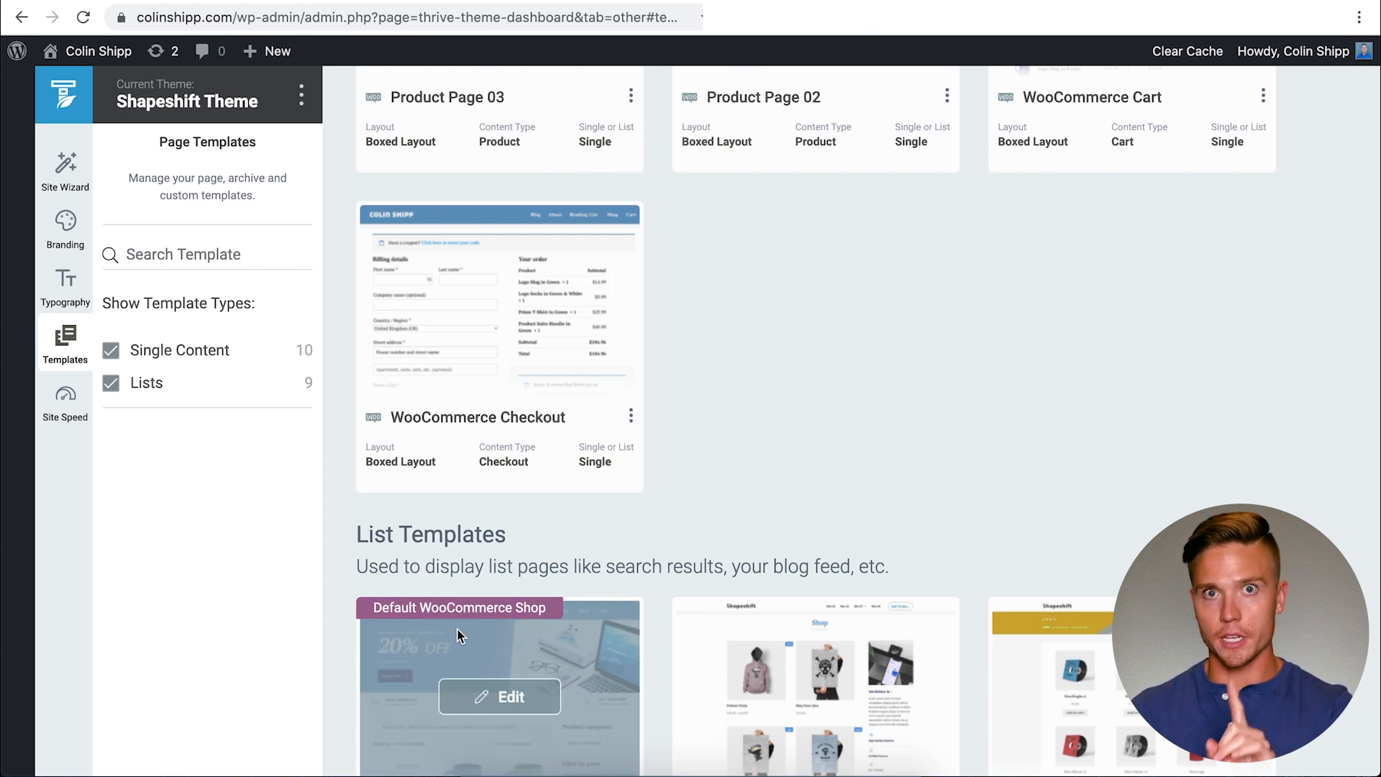
scroll(930, 511, "up", 14)
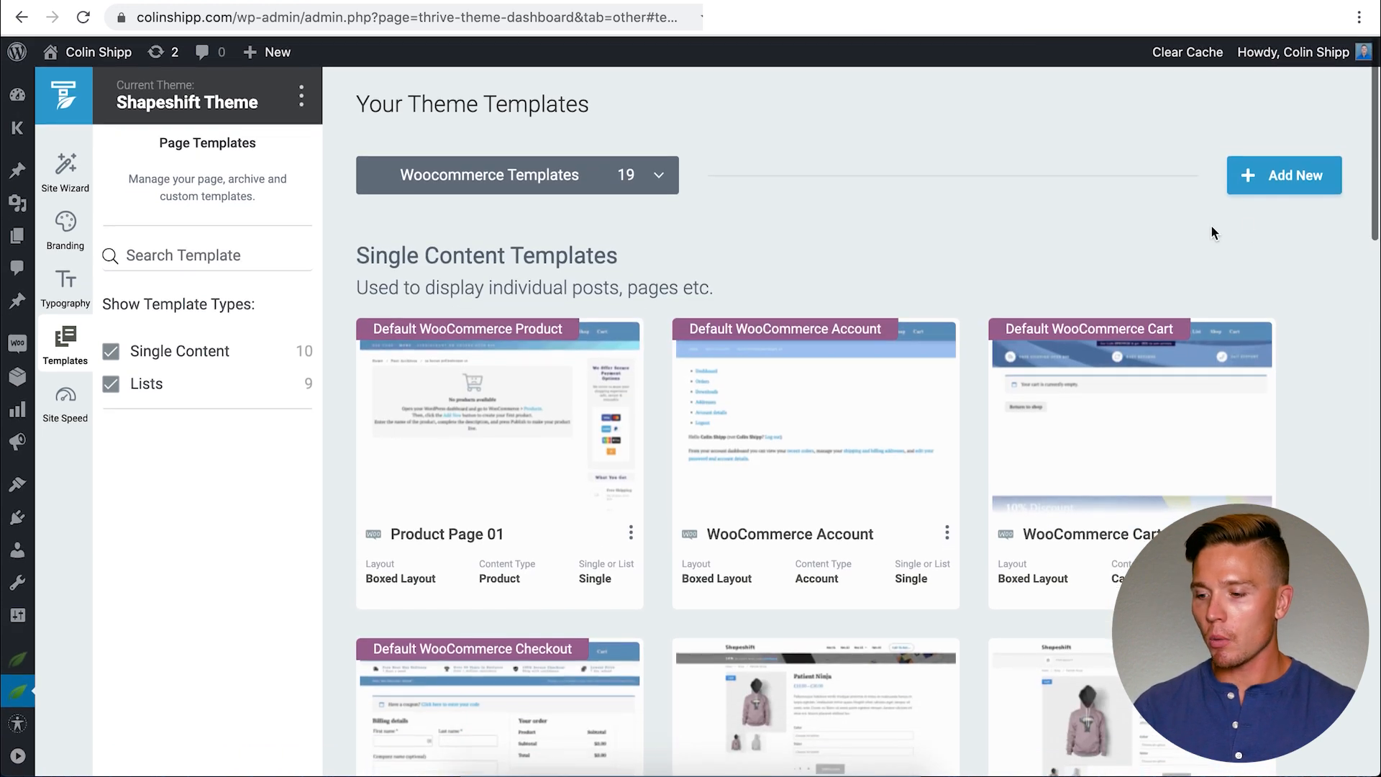
Start a new list template named "Apparel Category" and set its list type to Archives.
left_click(1285, 183)
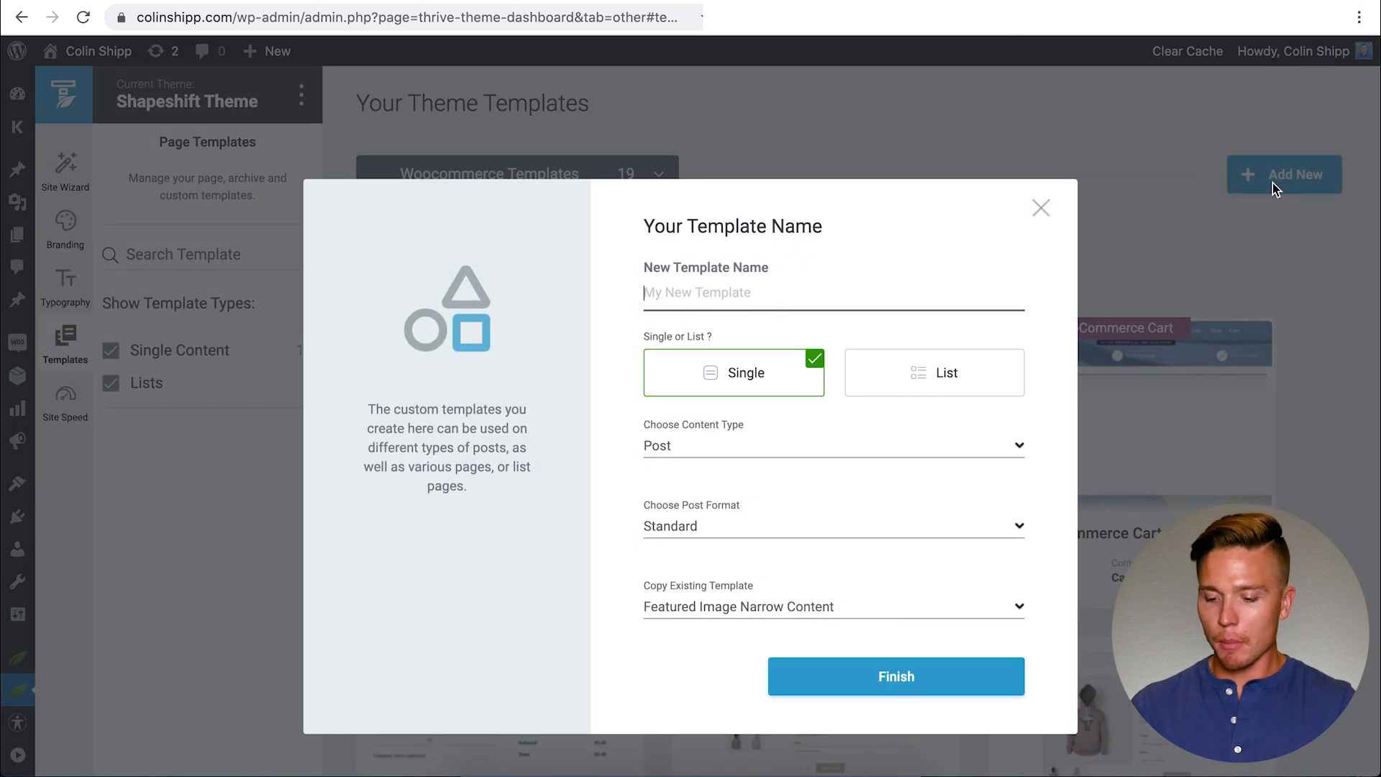
type("Apparel Catego")
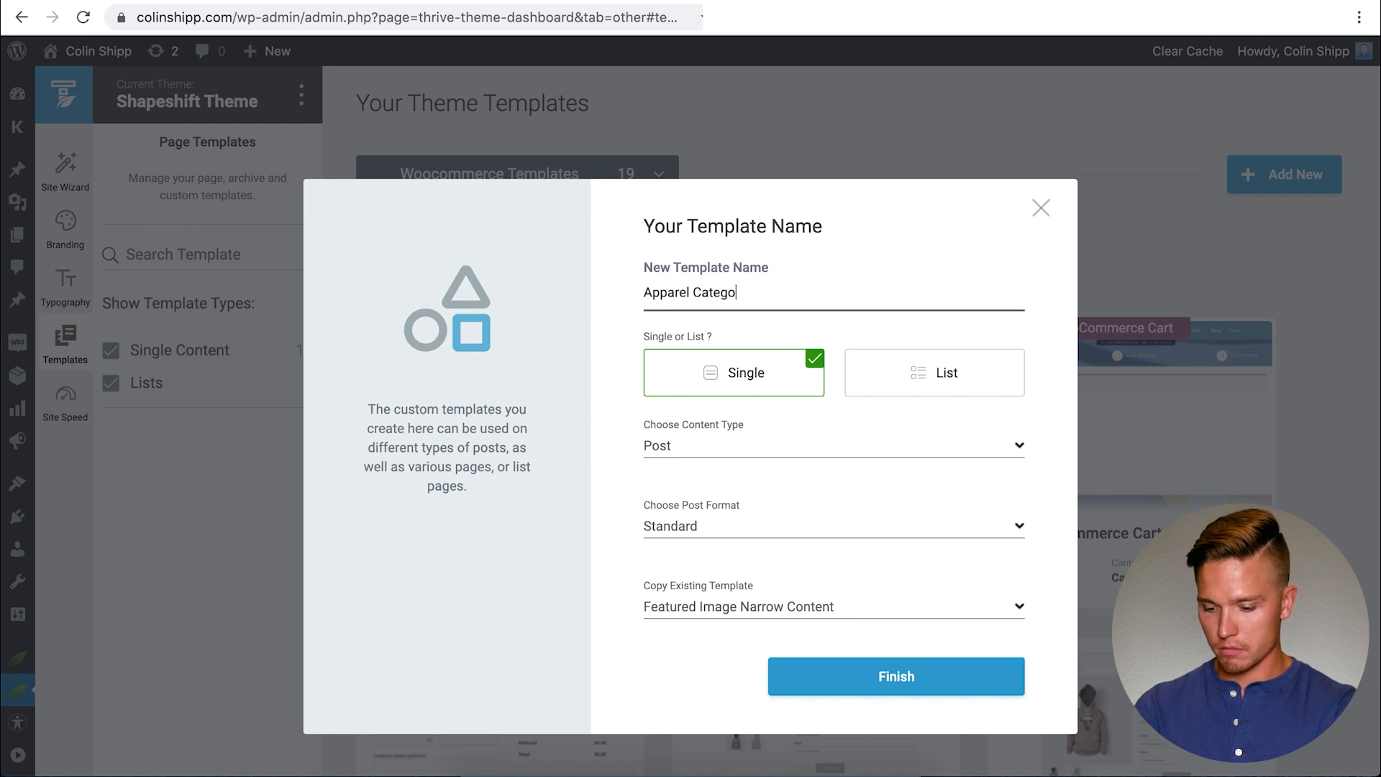
left_click(945, 377)
left_click(843, 448)
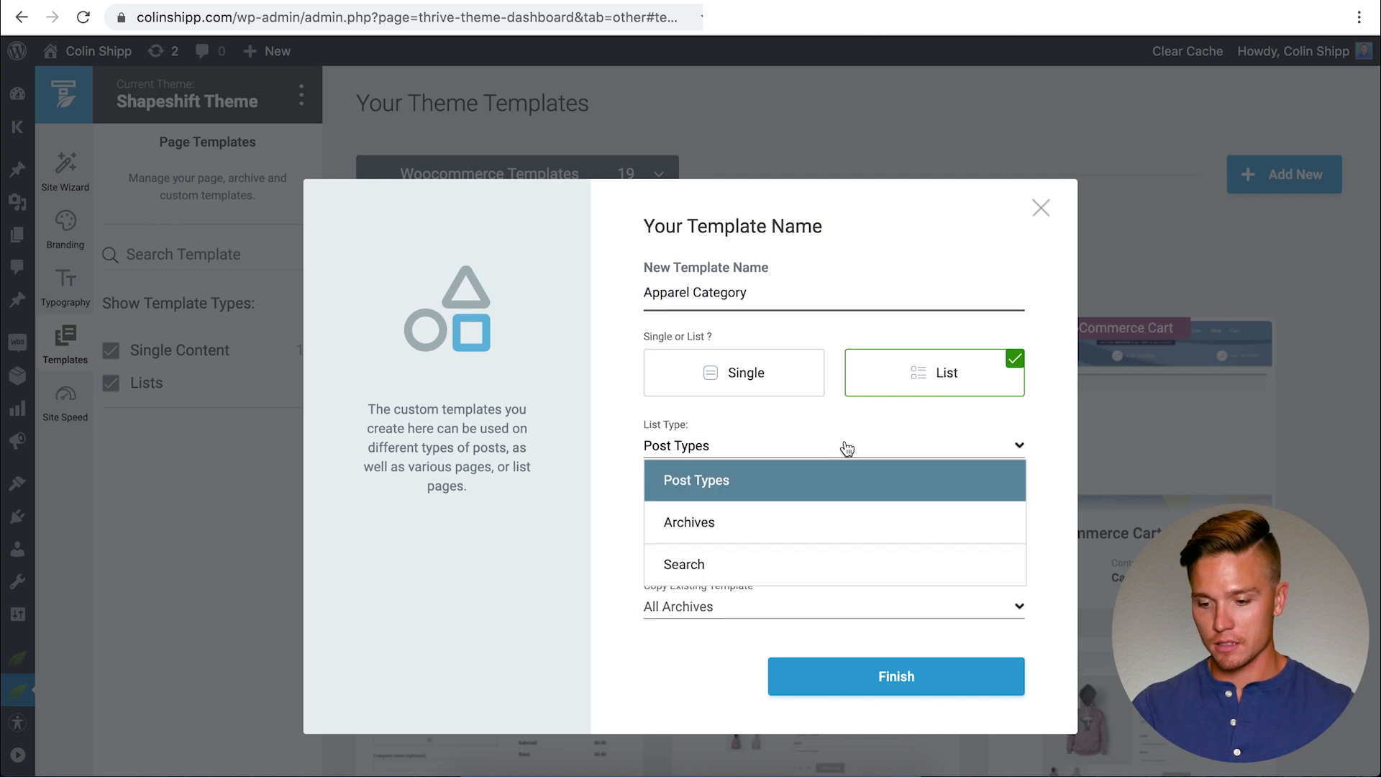
left_click(785, 519)
Set the new template's archive type to Product categories.
left_click(771, 530)
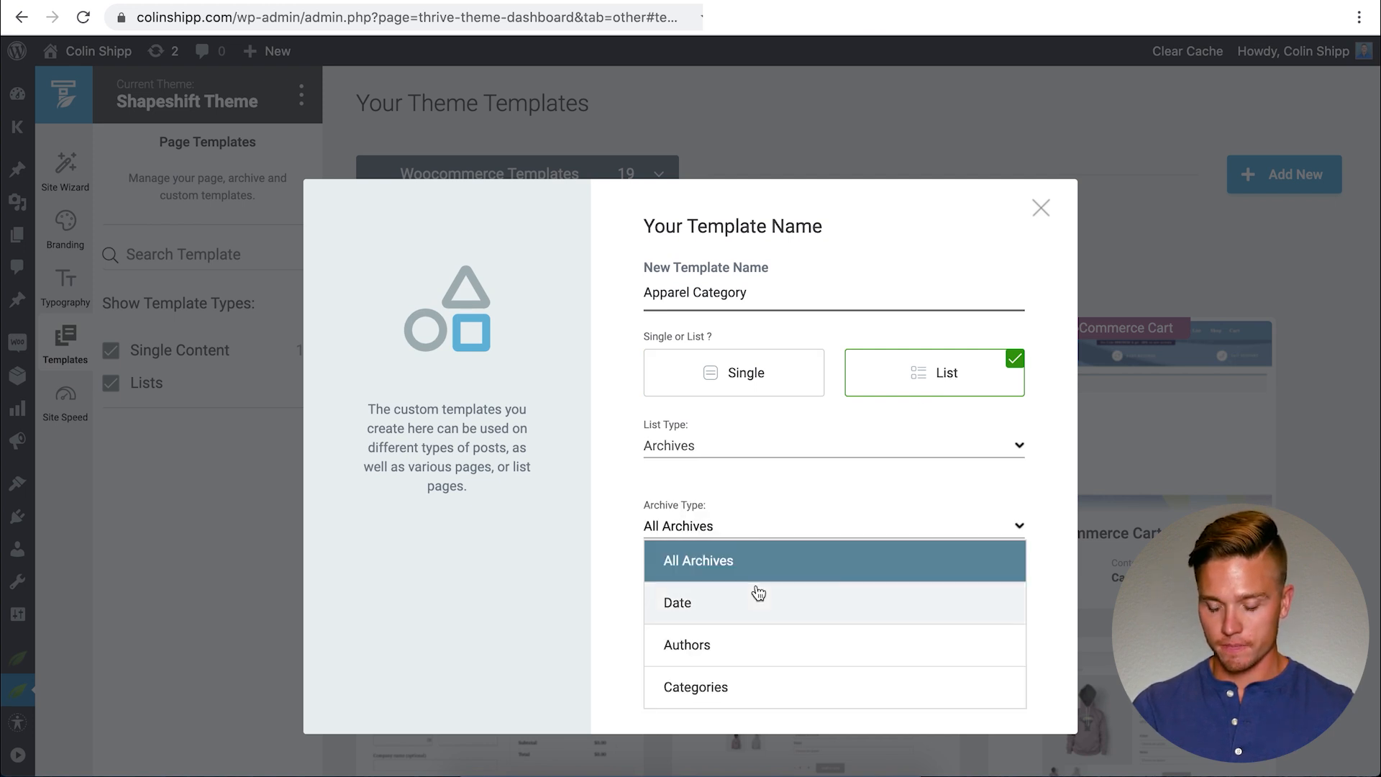
scroll(756, 590, "down", 1)
scroll(727, 695, "down", 2)
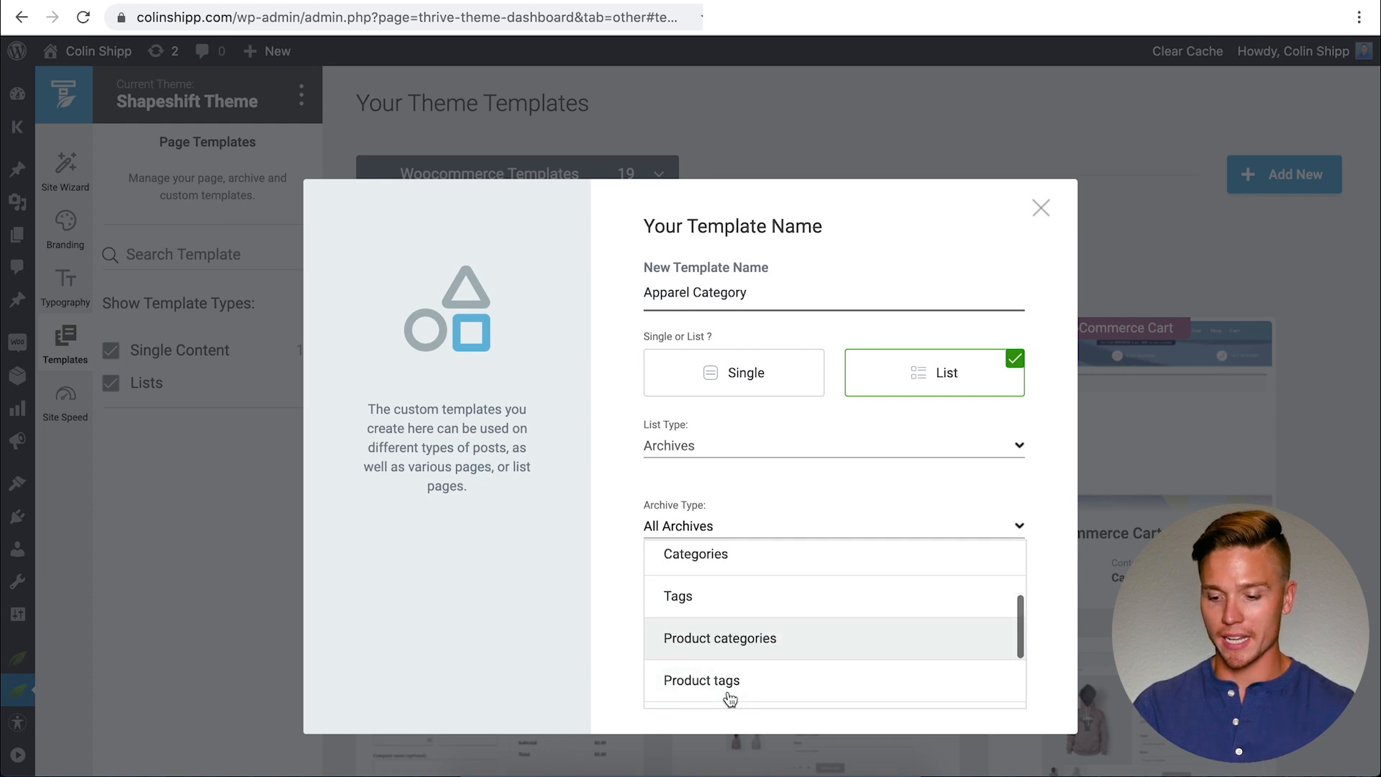
scroll(731, 648, "up", 4)
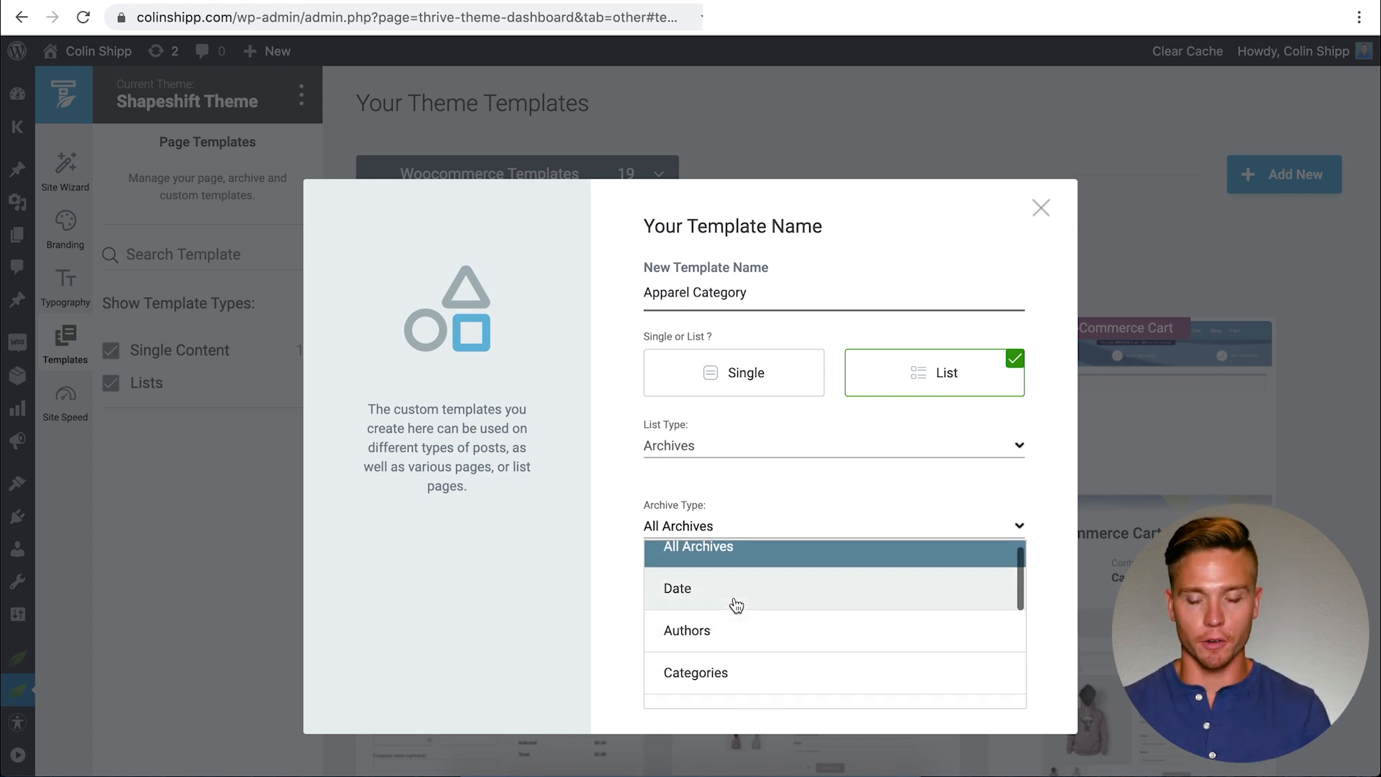
scroll(720, 620, "down", 3)
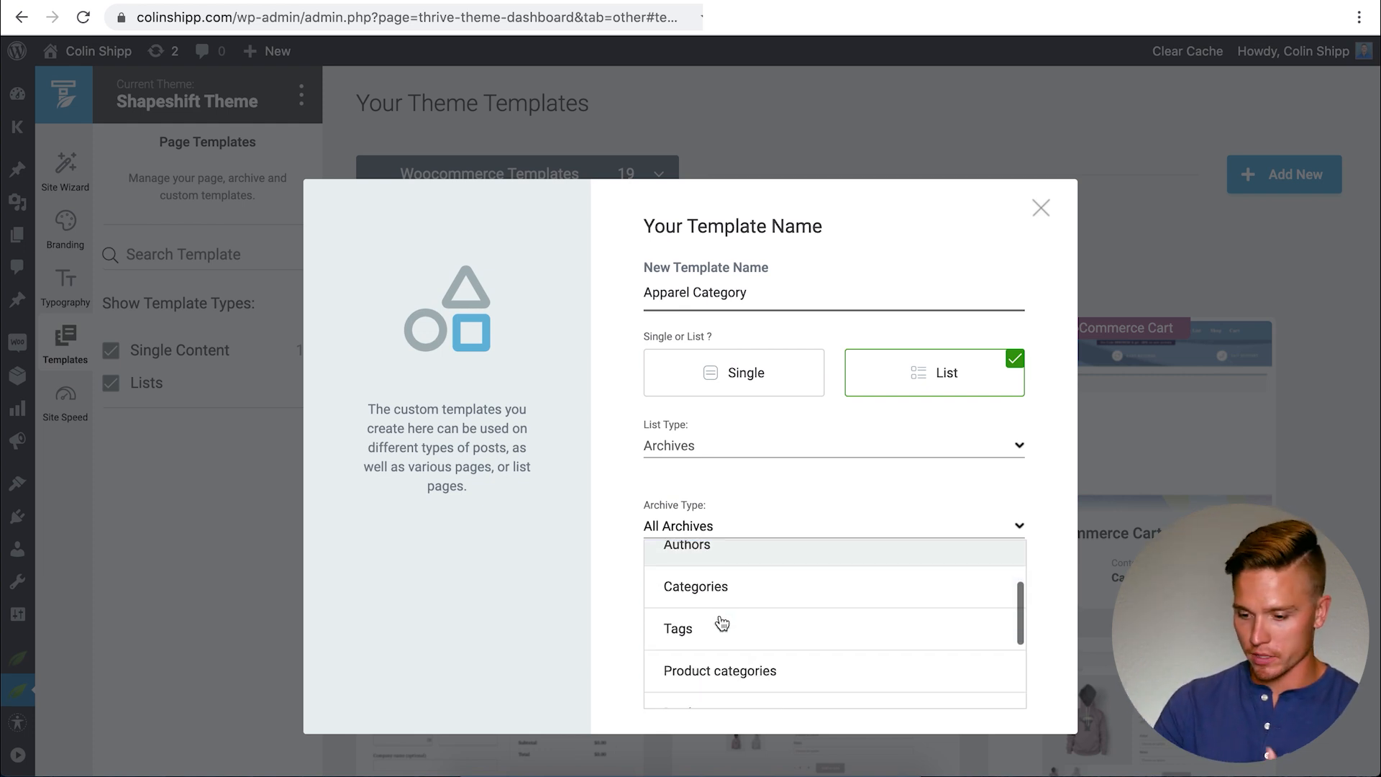
scroll(722, 622, "down", 1)
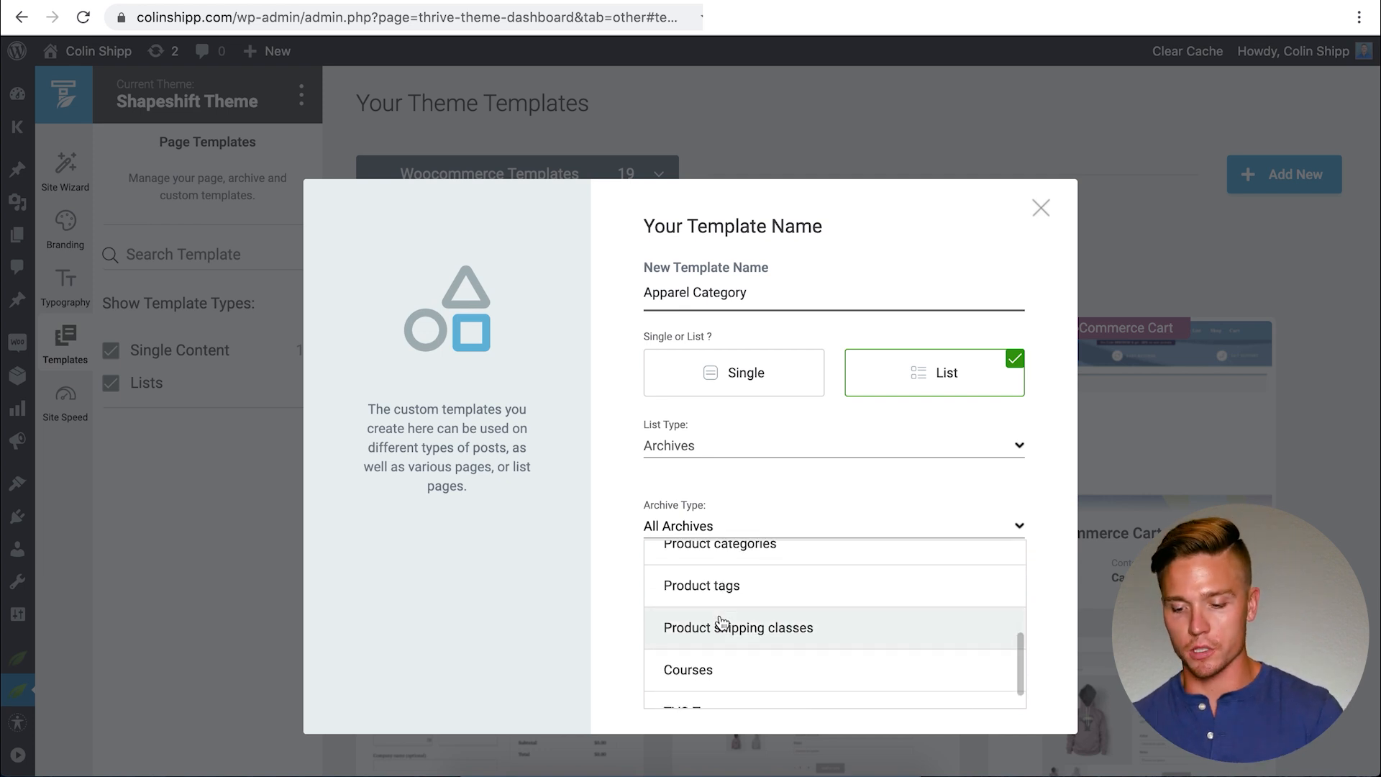
left_click(742, 581)
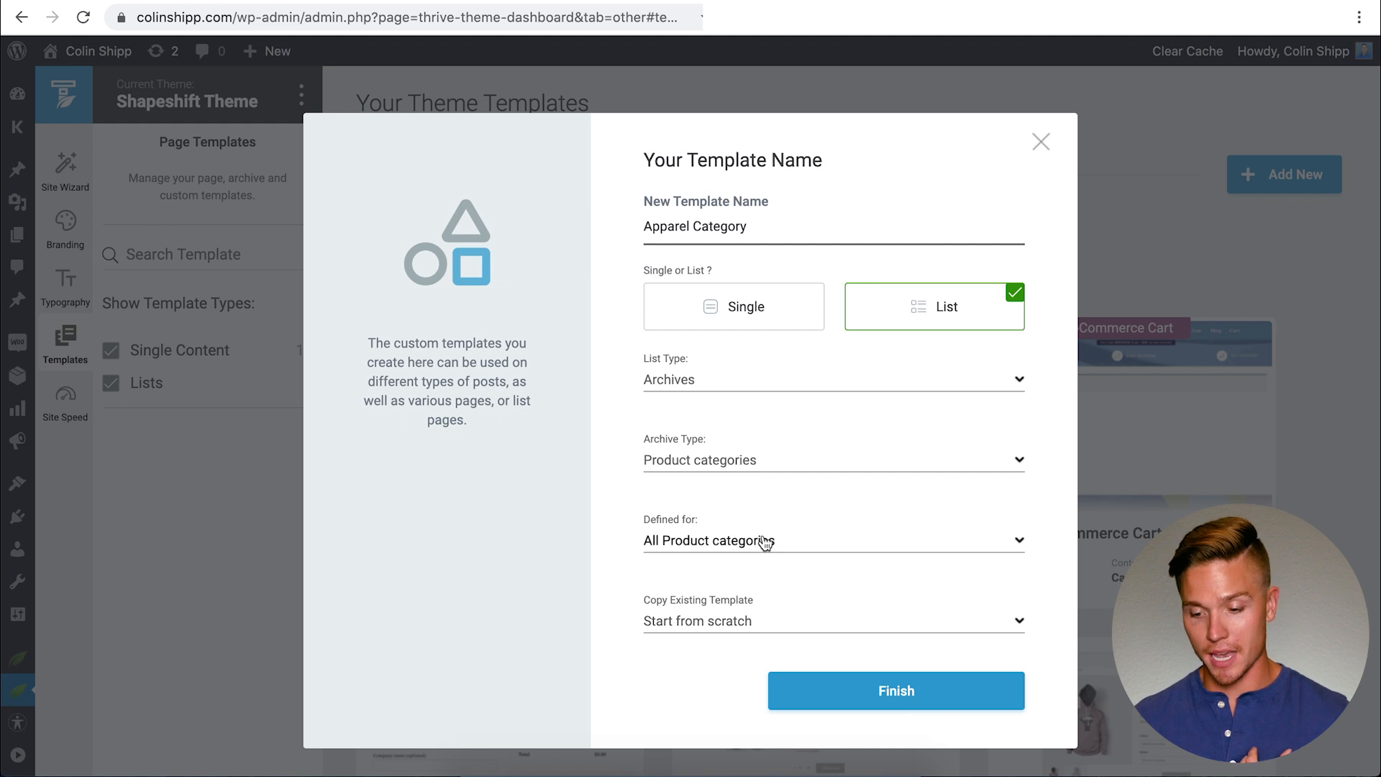
Define the new template for the Apparel product category only.
left_click(759, 540)
scroll(761, 648, "down", 1)
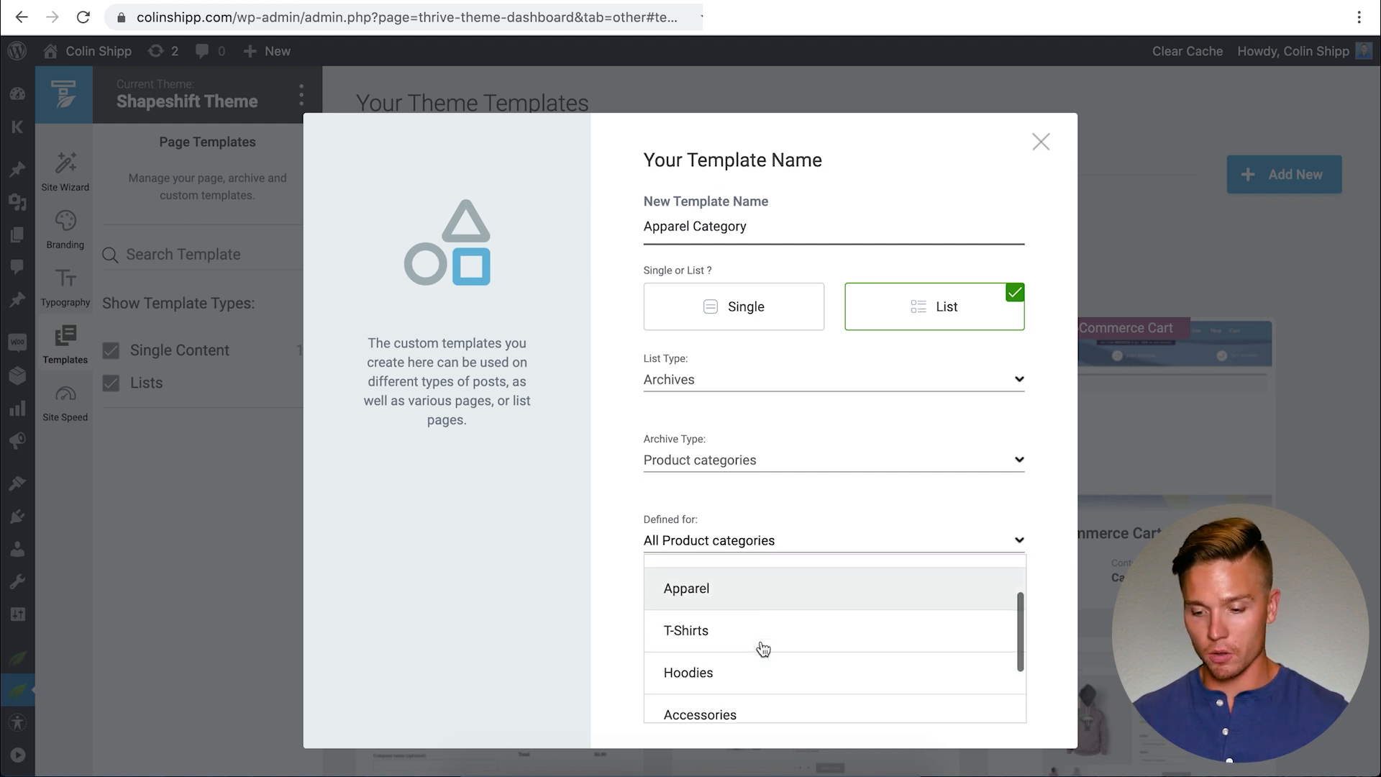
scroll(753, 643, "down", 1)
scroll(741, 633, "up", 2)
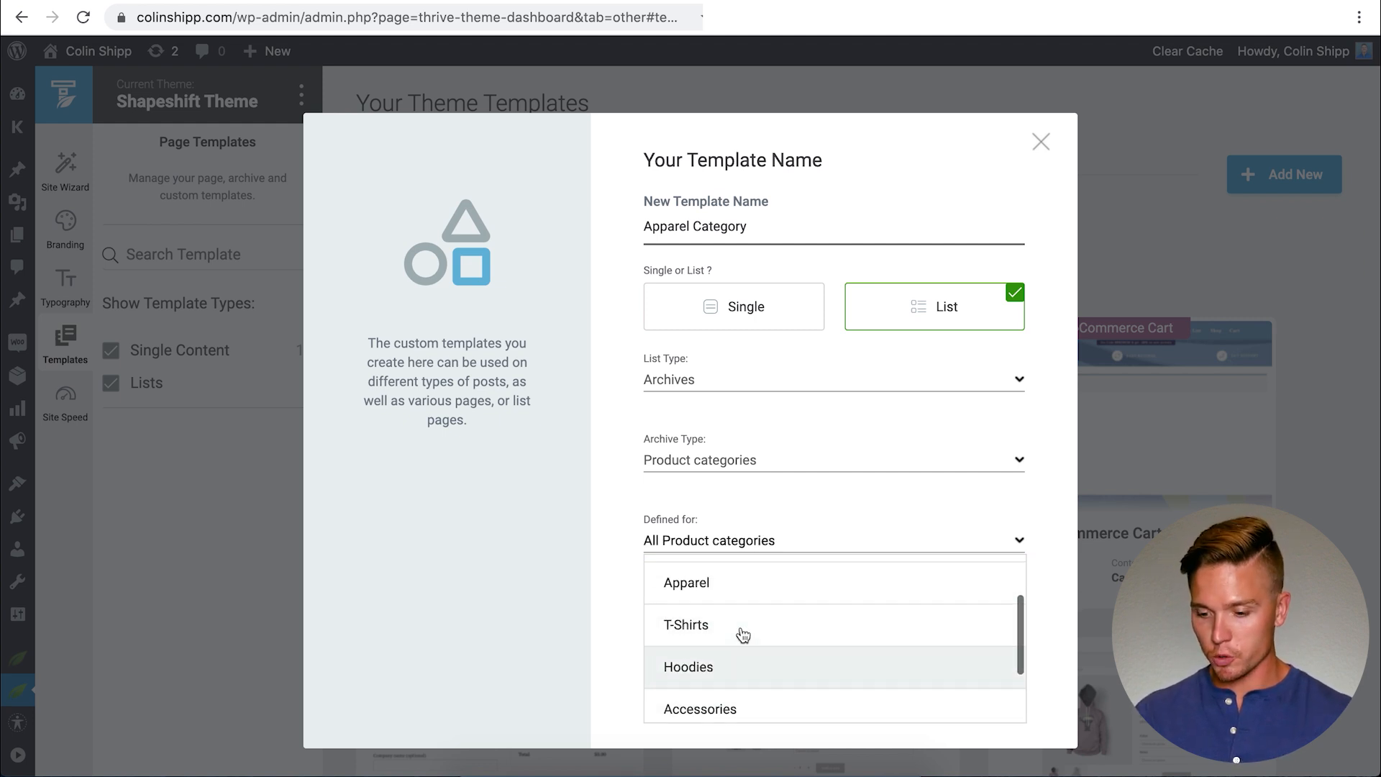
left_click(741, 617)
Base the new template on a copy of Simple Shop 01, then create it and bring it up in the editor.
left_click(743, 621)
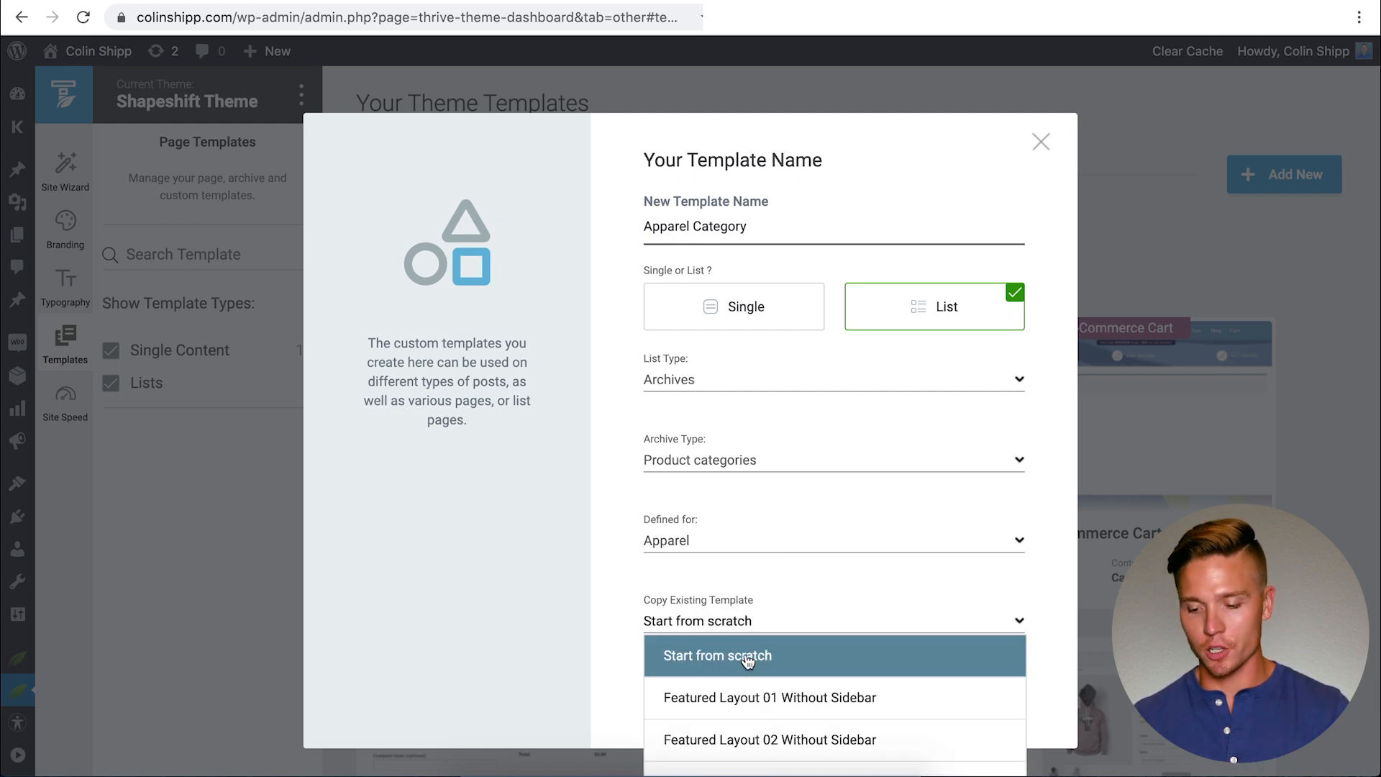
scroll(747, 656, "down", 3)
scroll(748, 661, "down", 8)
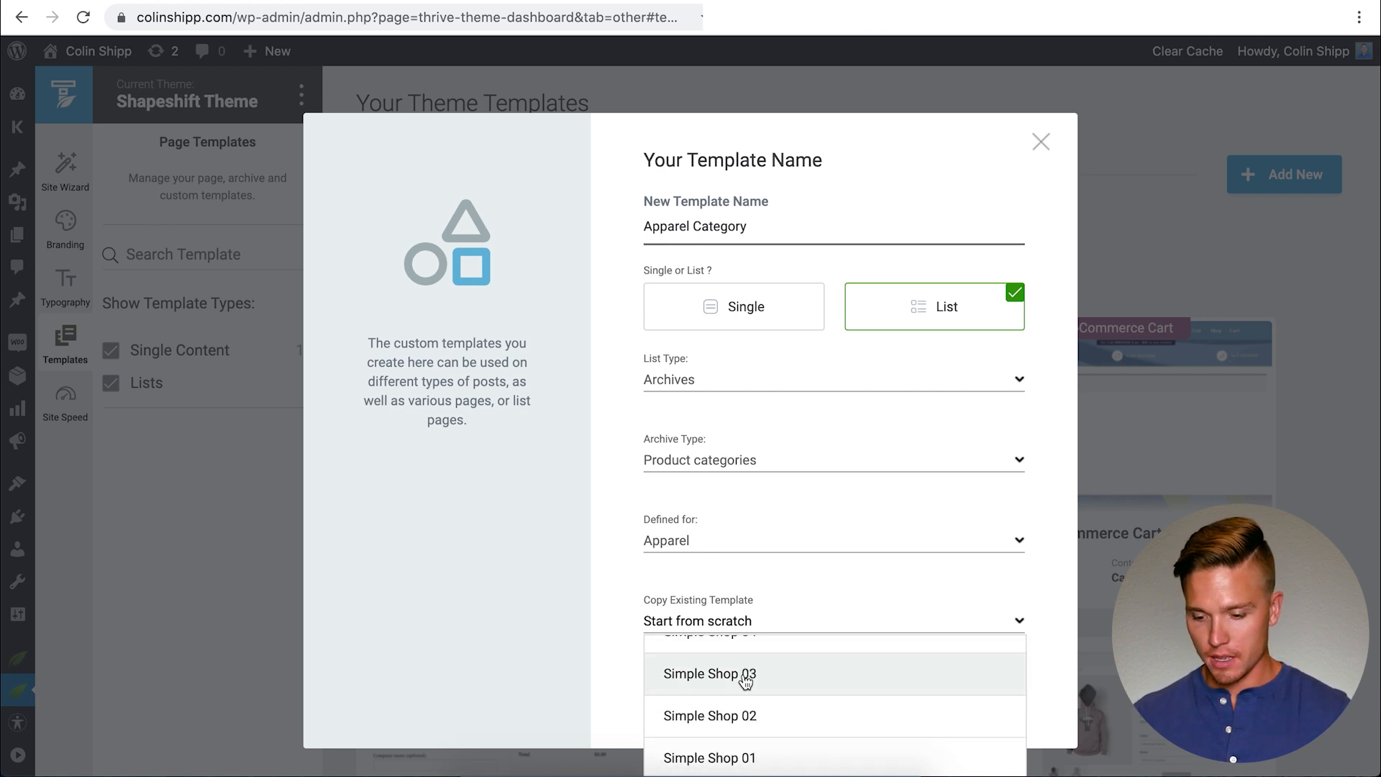
scroll(747, 677, "down", 2)
scroll(745, 680, "up", 1)
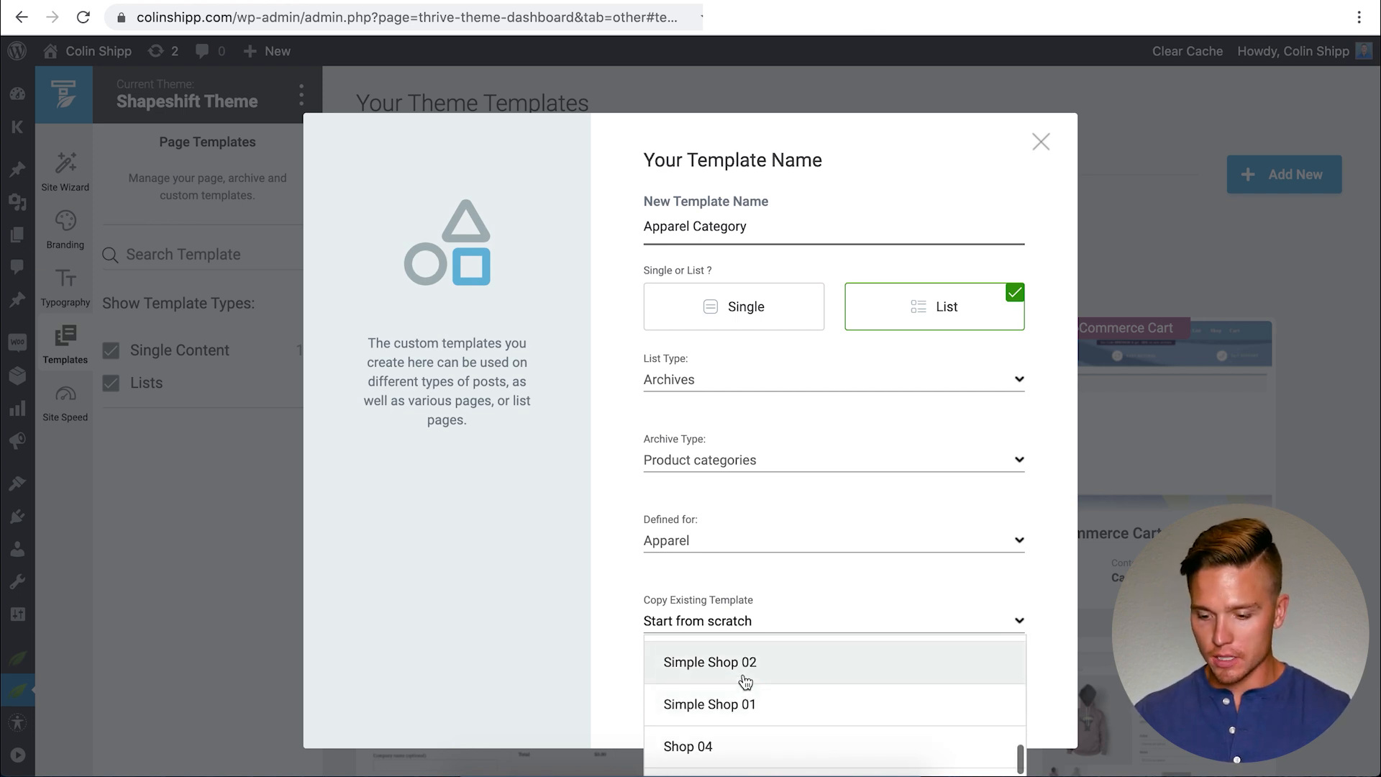
left_click(741, 704)
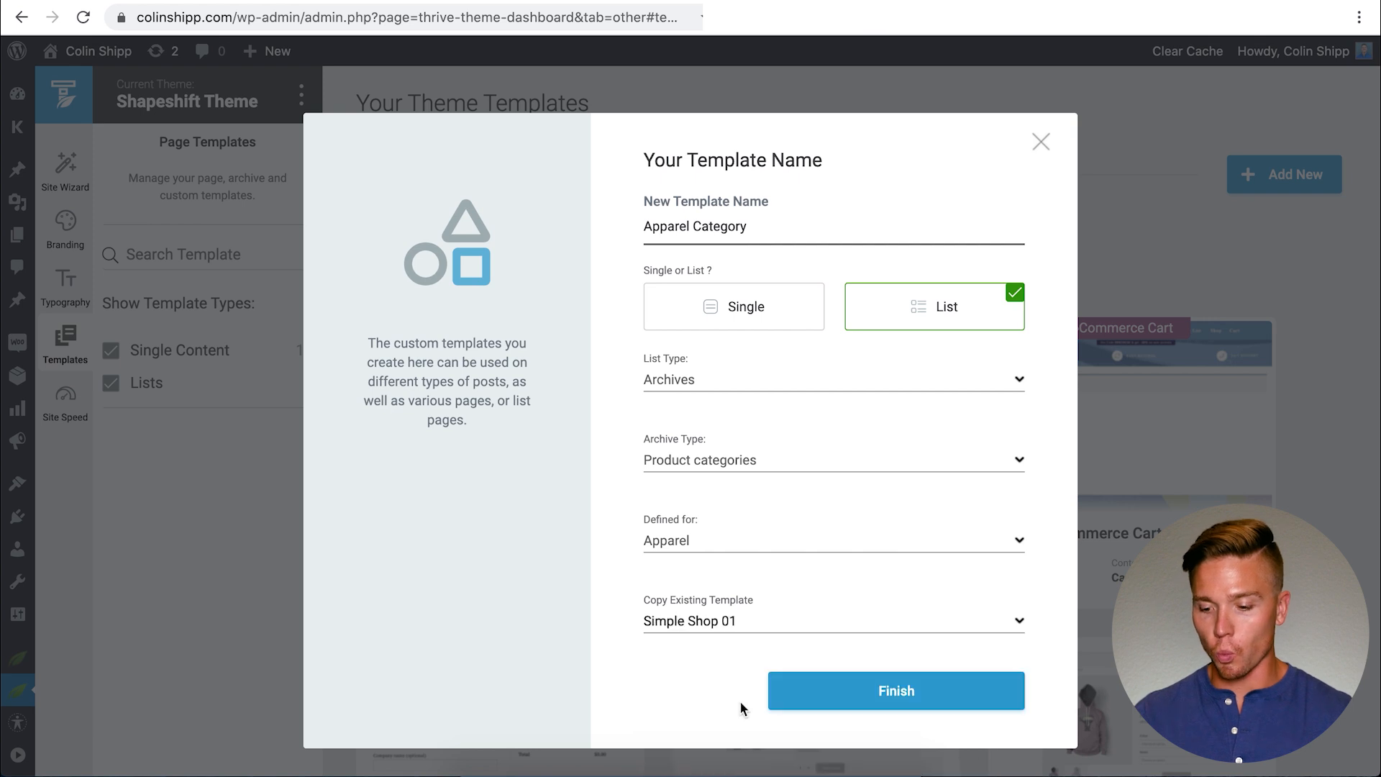
left_click(958, 690)
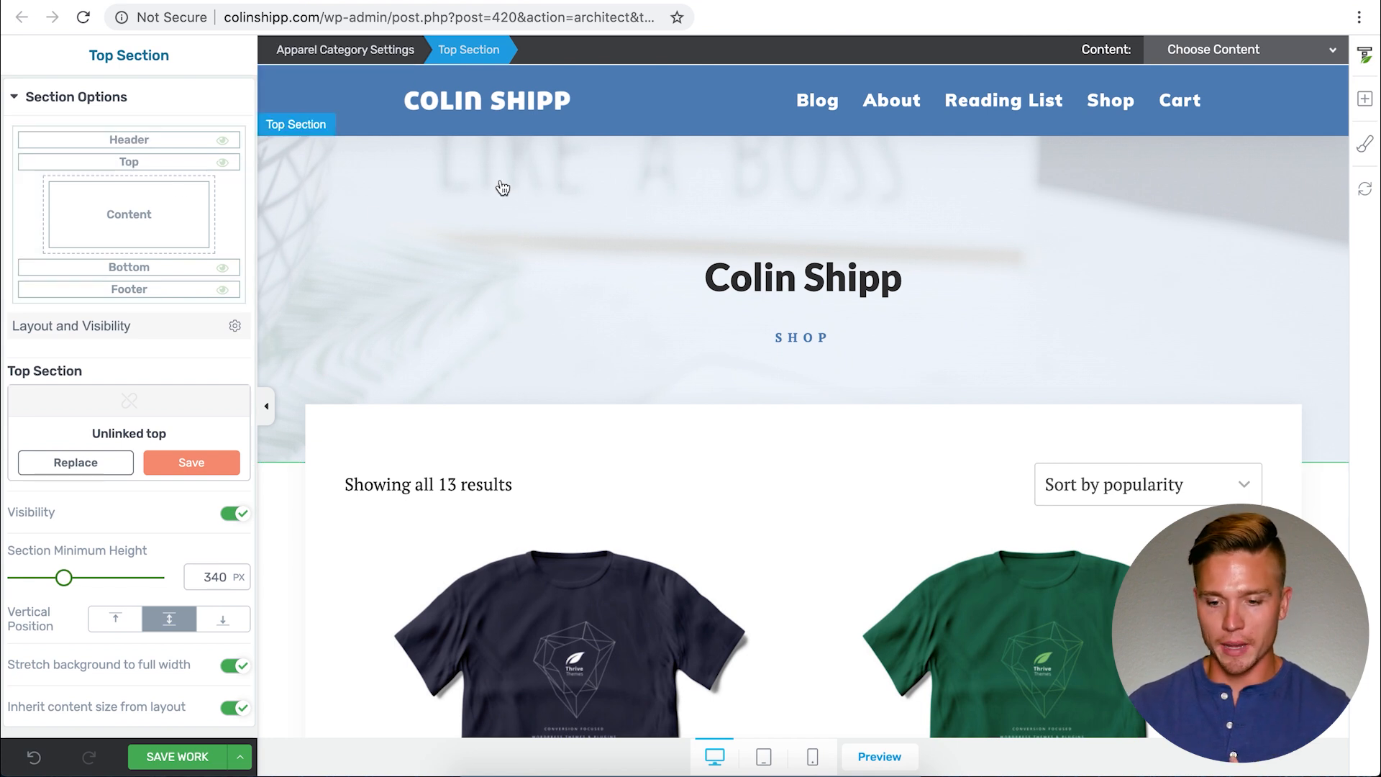
Replace the Apparel Category template's top section with the WooCommerce 11 design.
left_click(79, 466)
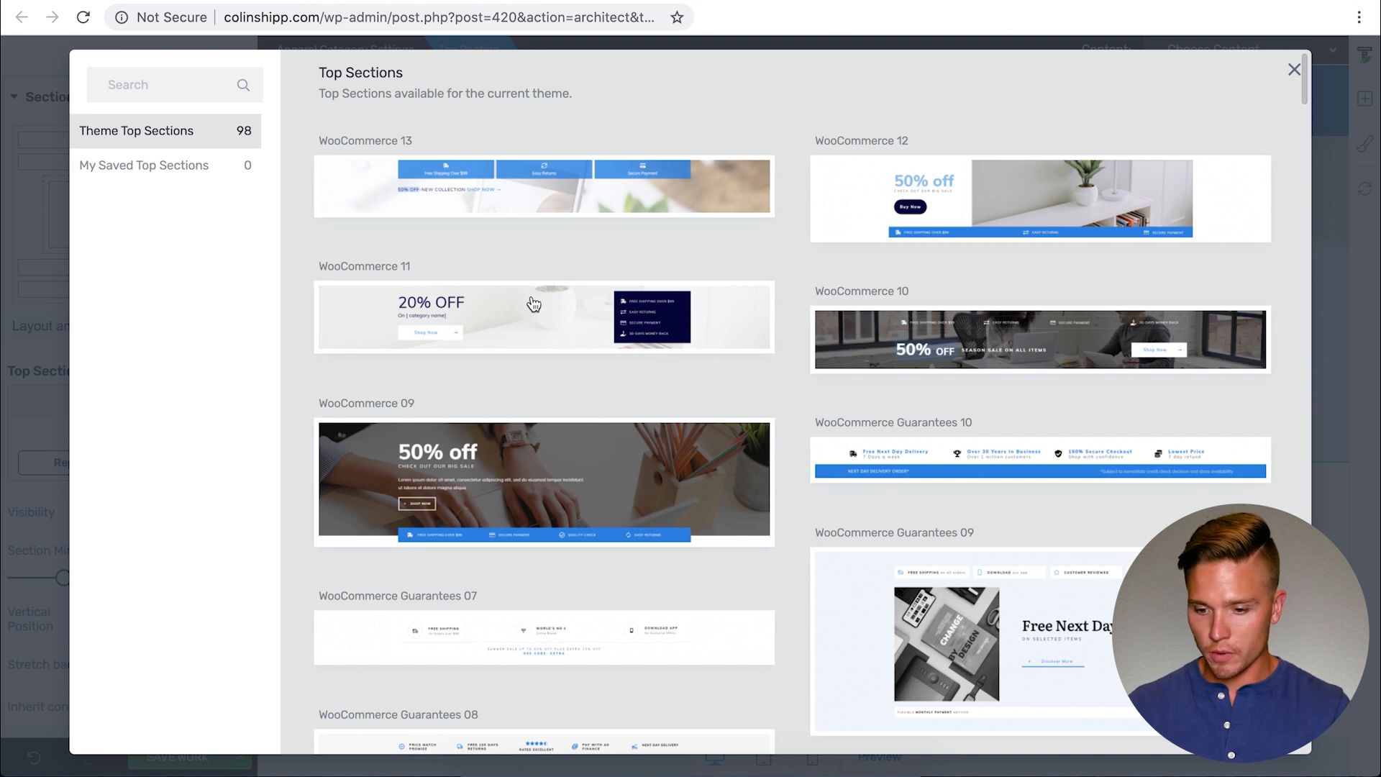
left_click(533, 303)
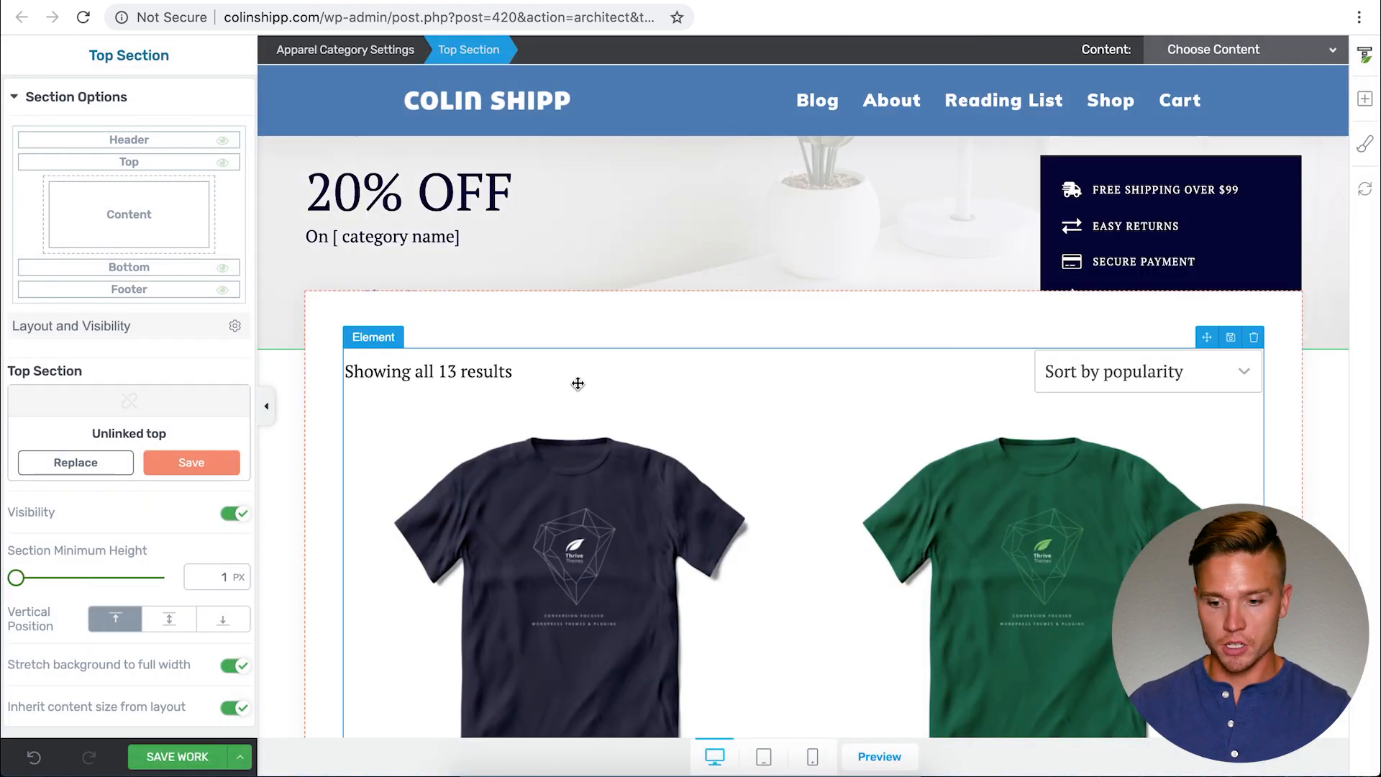
Show the sidebar beside the product content area, hide it once to compare, and turn it back on.
left_click(472, 319)
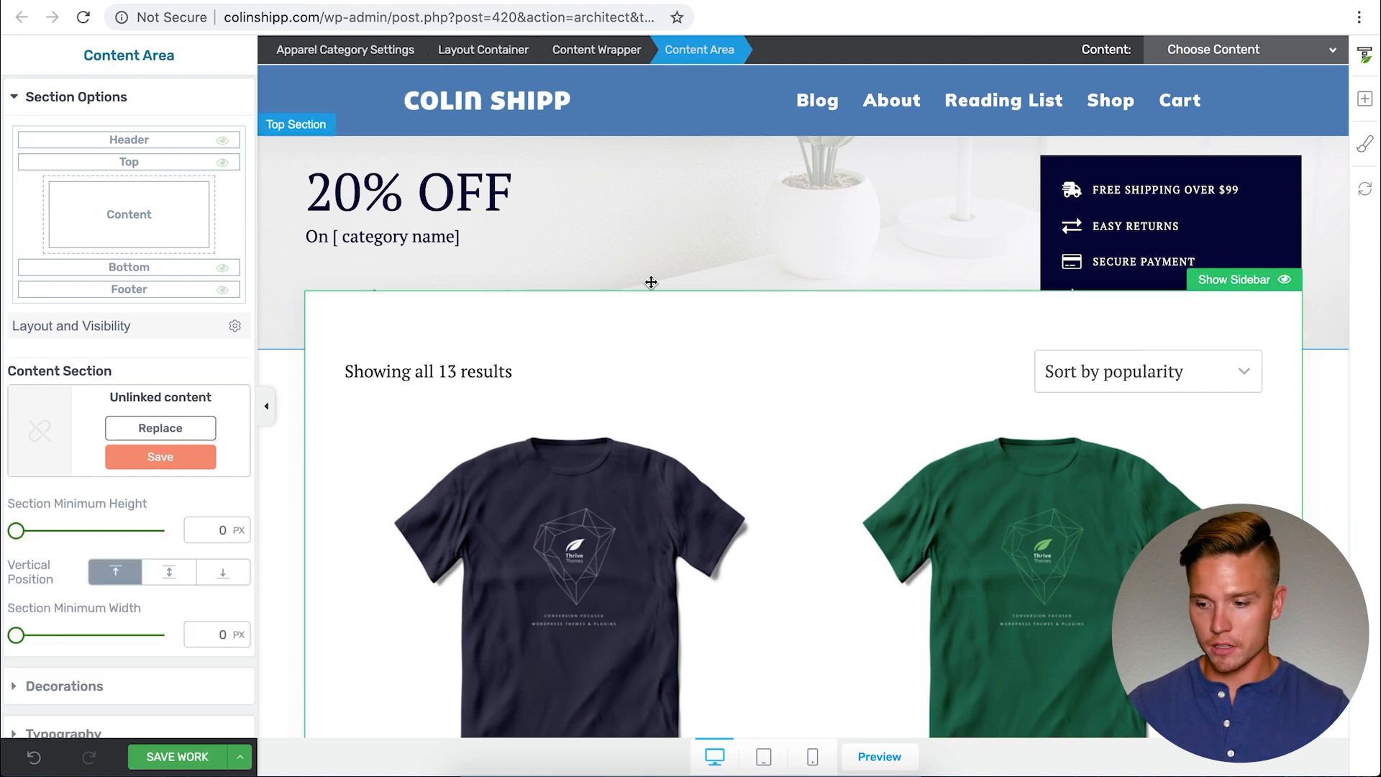
left_click(1260, 280)
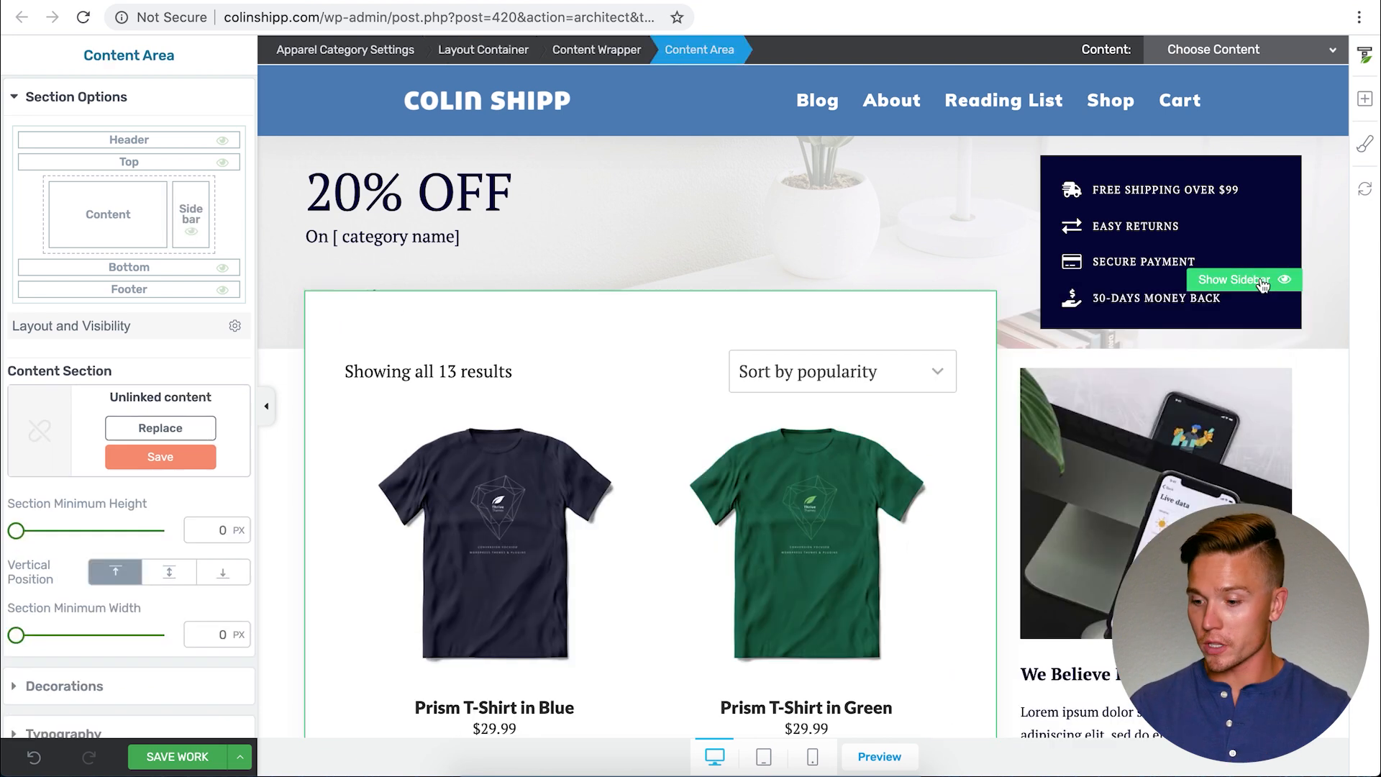
scroll(1193, 430, "down", 3)
scroll(1192, 430, "up", 3)
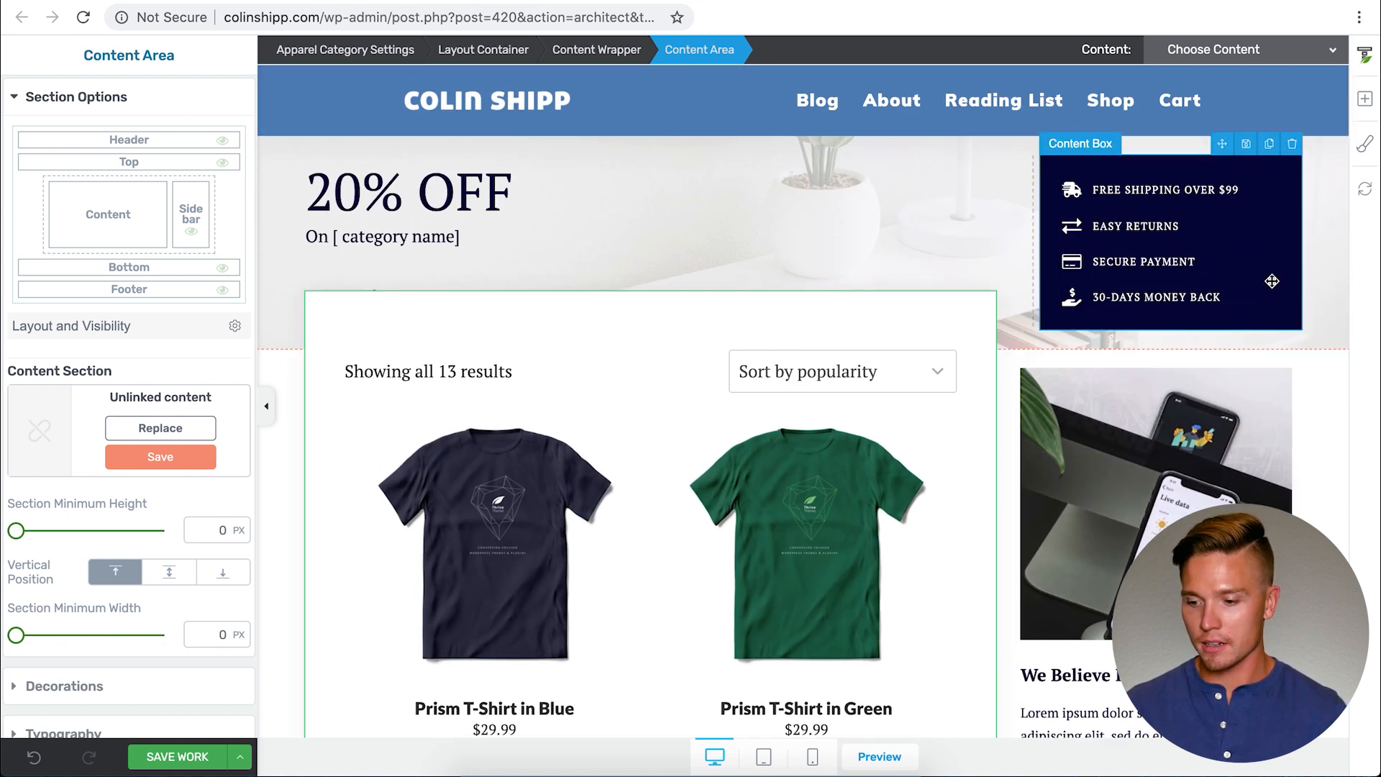
left_click(193, 231)
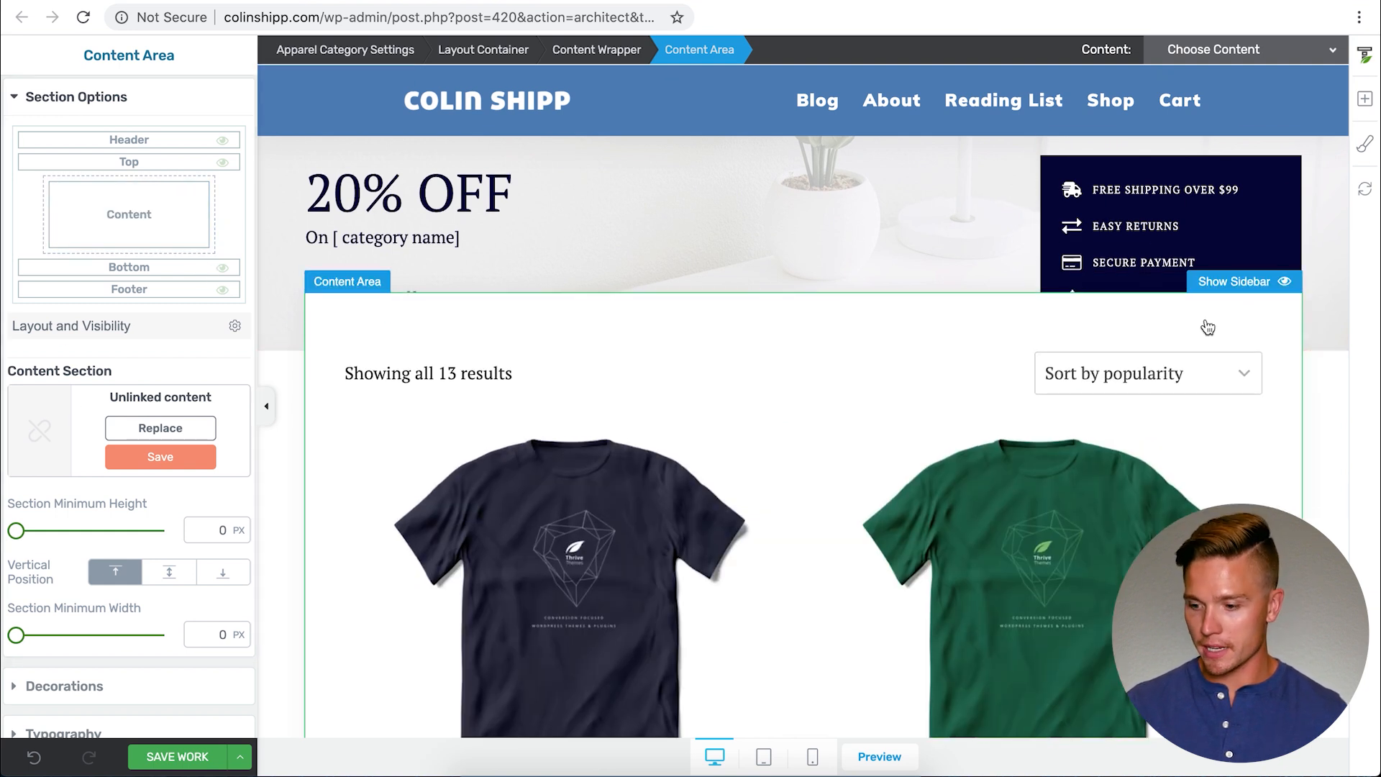
left_click(1253, 288)
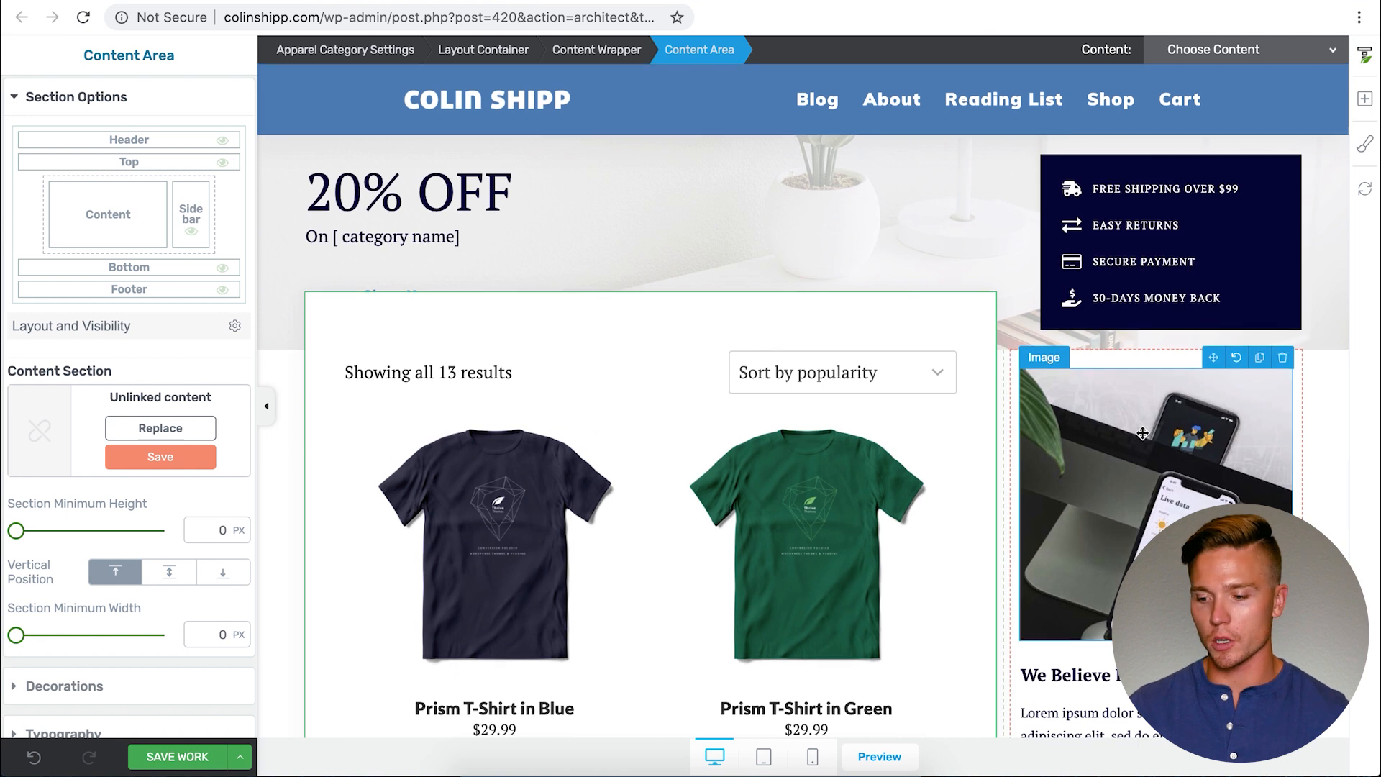
Delete the phone image, the "We Believe In -" heading and the lorem ipsum paragraph from the sidebar.
scroll(1143, 433, "down", 2)
scroll(1144, 293, "down", 2)
left_click(1144, 293)
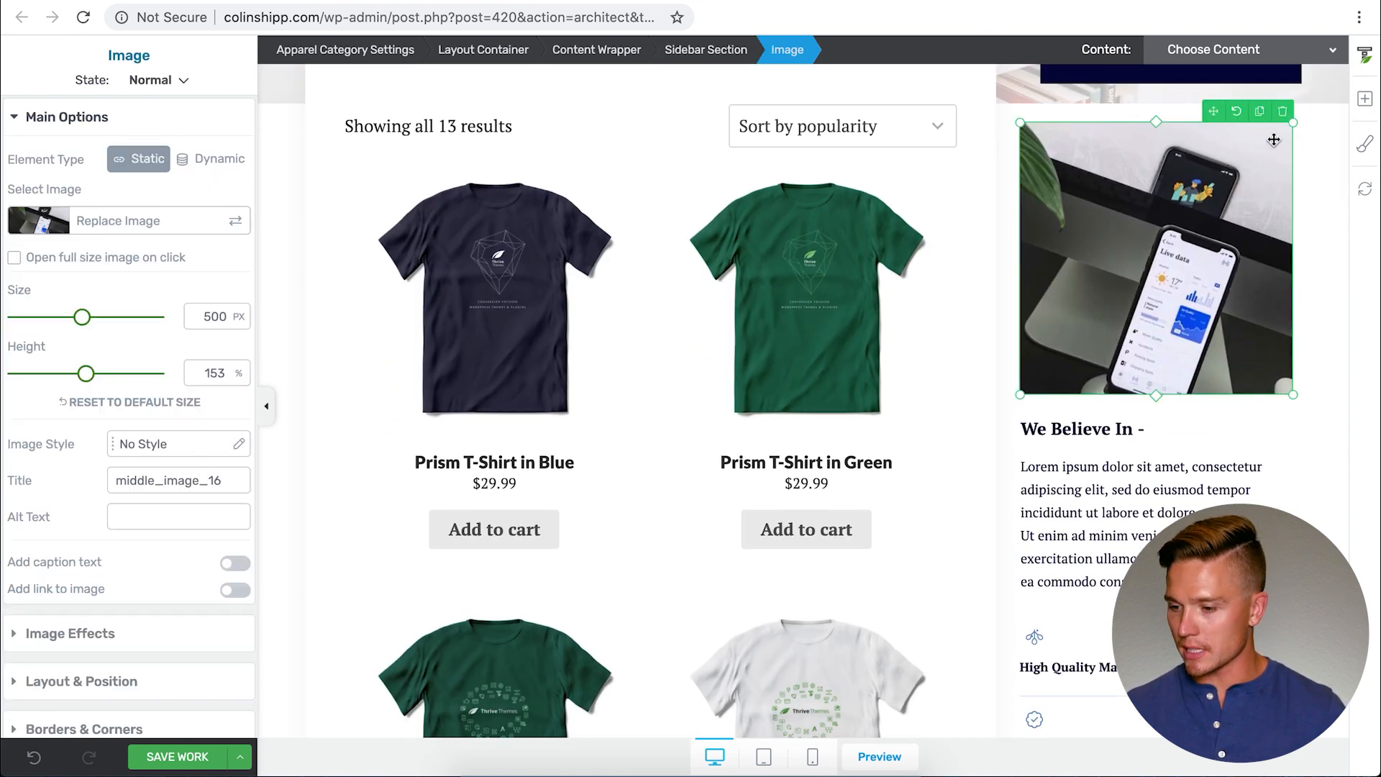
left_click(1283, 111)
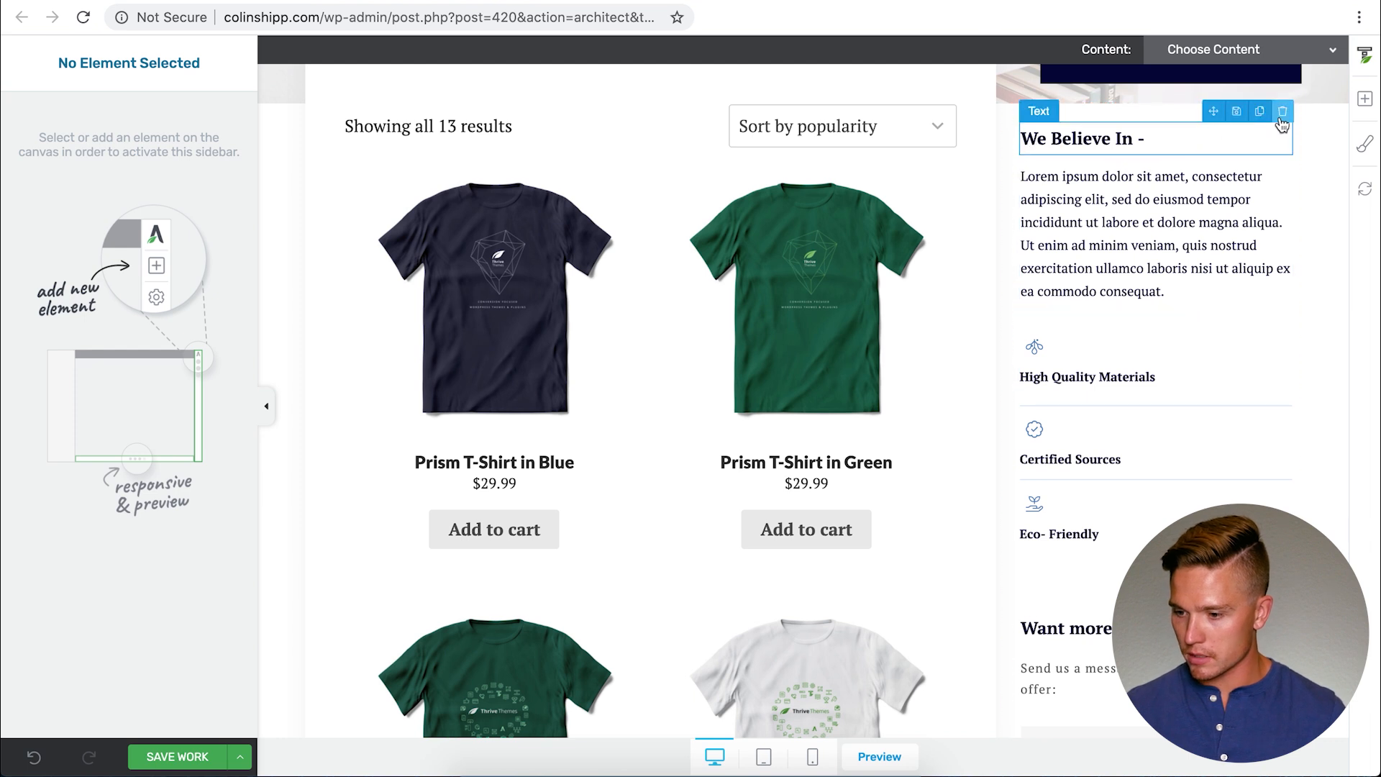
left_click(1282, 115)
left_click(1270, 134)
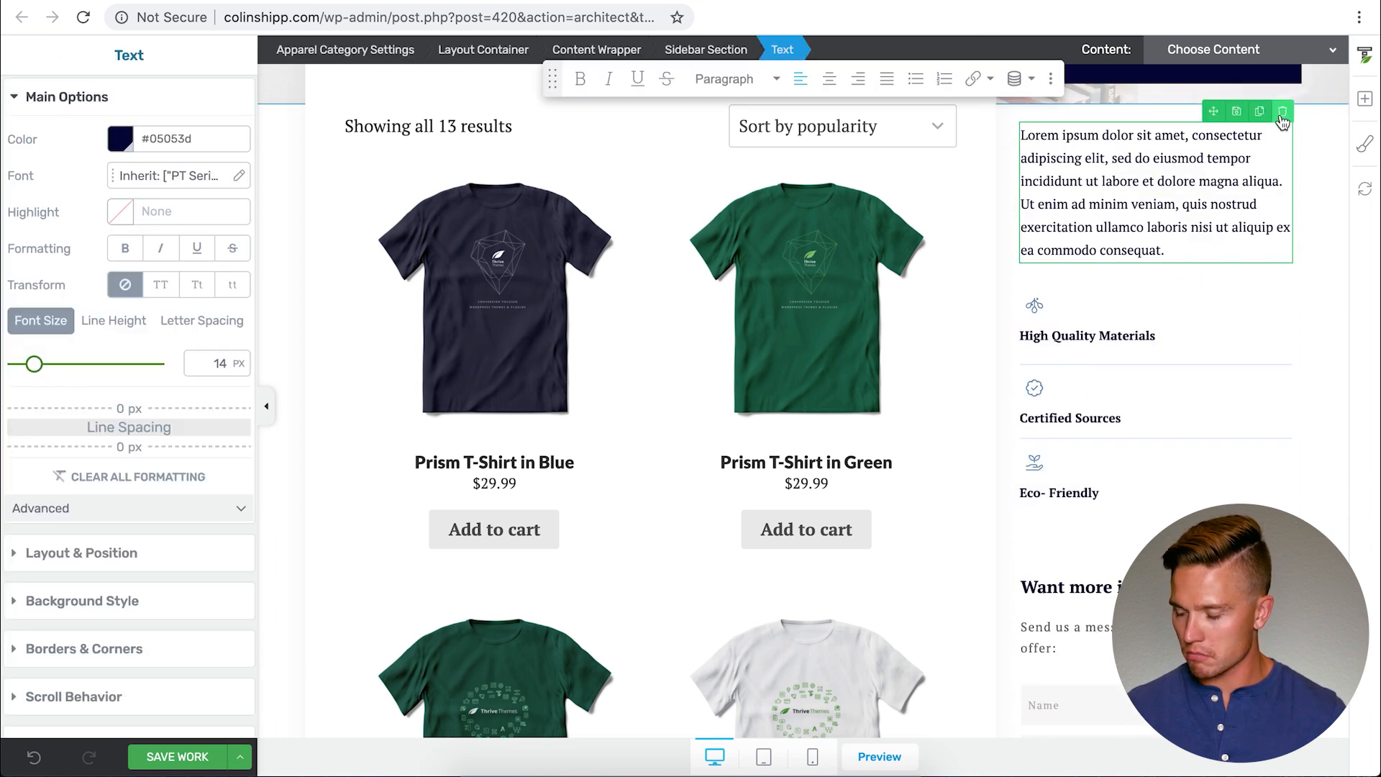
left_click(1282, 117)
Delete the "Want more info?" heading, its message text and the contact form from the sidebar.
scroll(1136, 368, "down", 2)
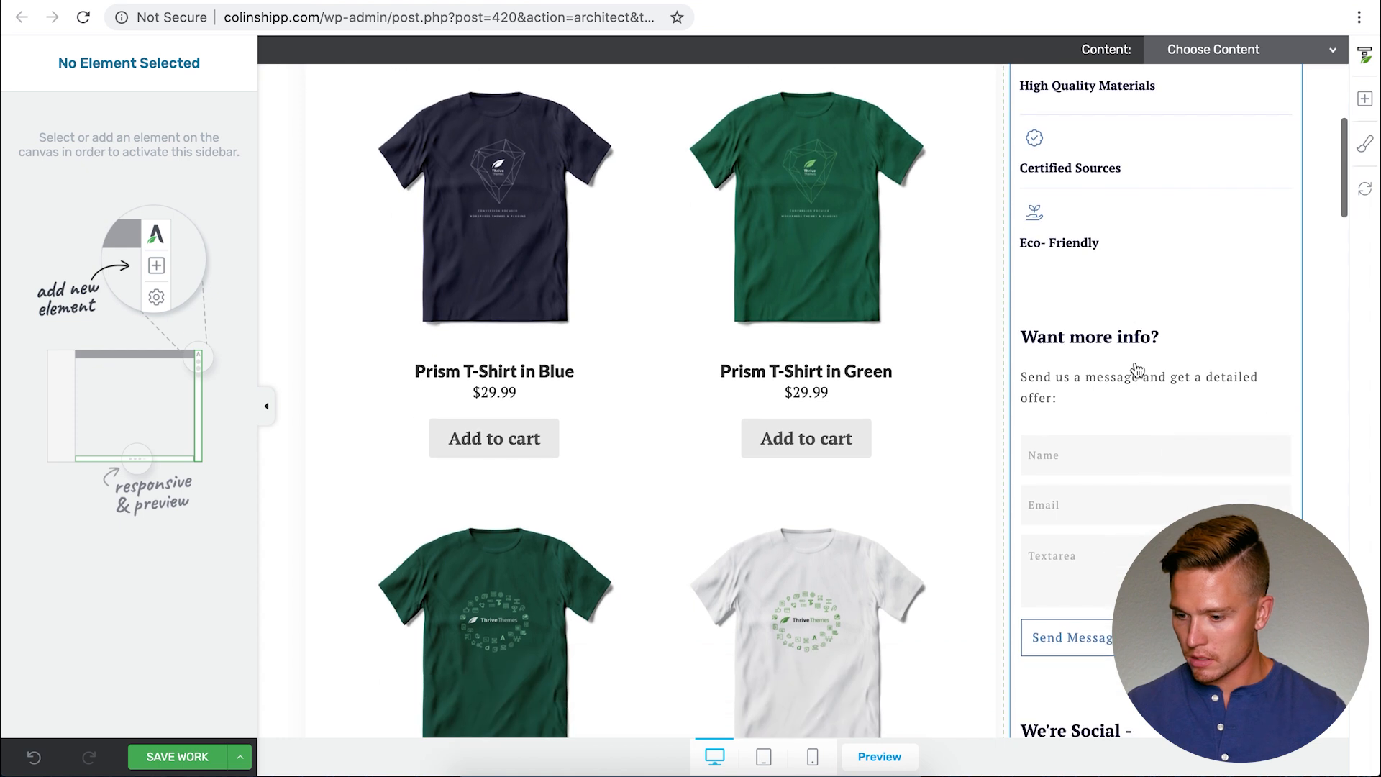
scroll(1135, 364, "down", 1)
mouse_move(1286, 328)
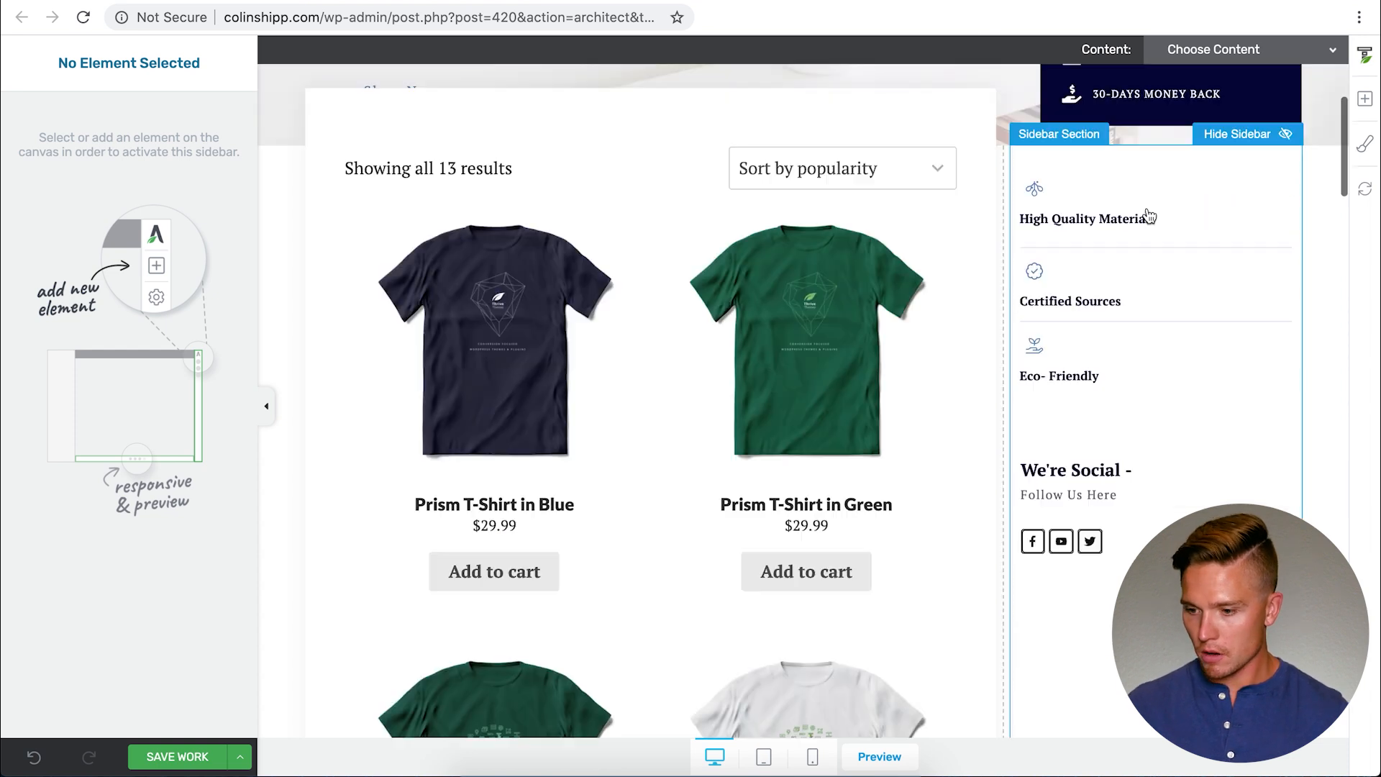
scroll(1149, 214, "up", 1)
scroll(1077, 551, "up", 2)
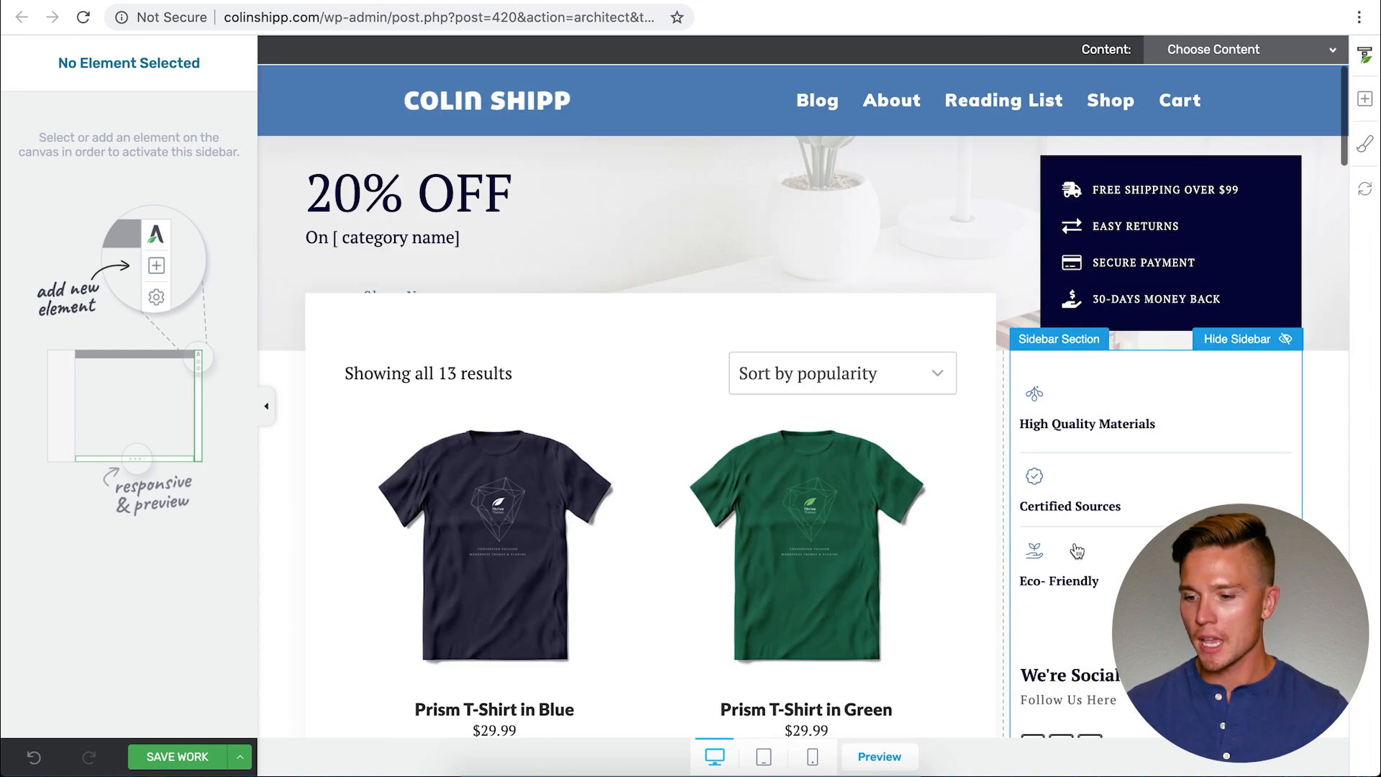
Set the content area's top margin to about -21 px to uncover the banner's Shop Now link.
scroll(1077, 550, "down", 2)
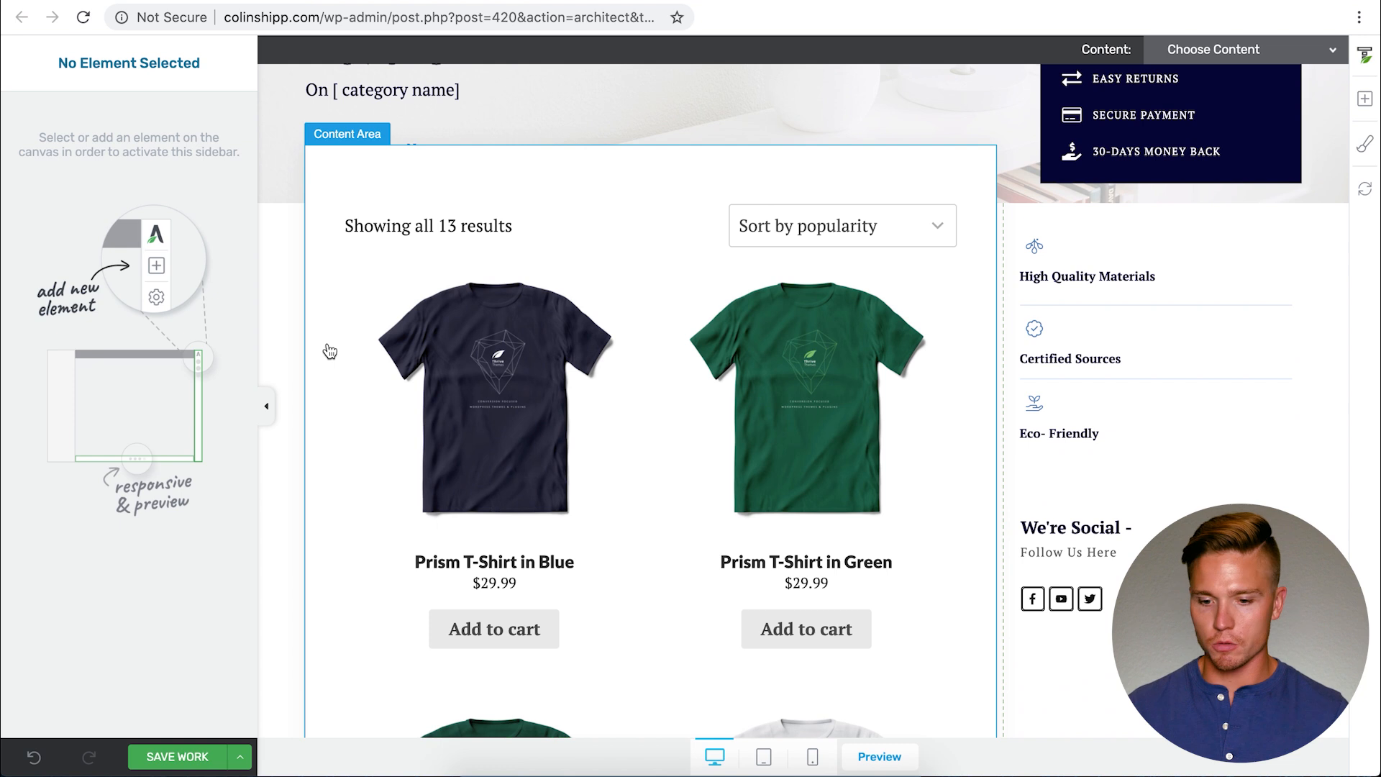
left_click(347, 173)
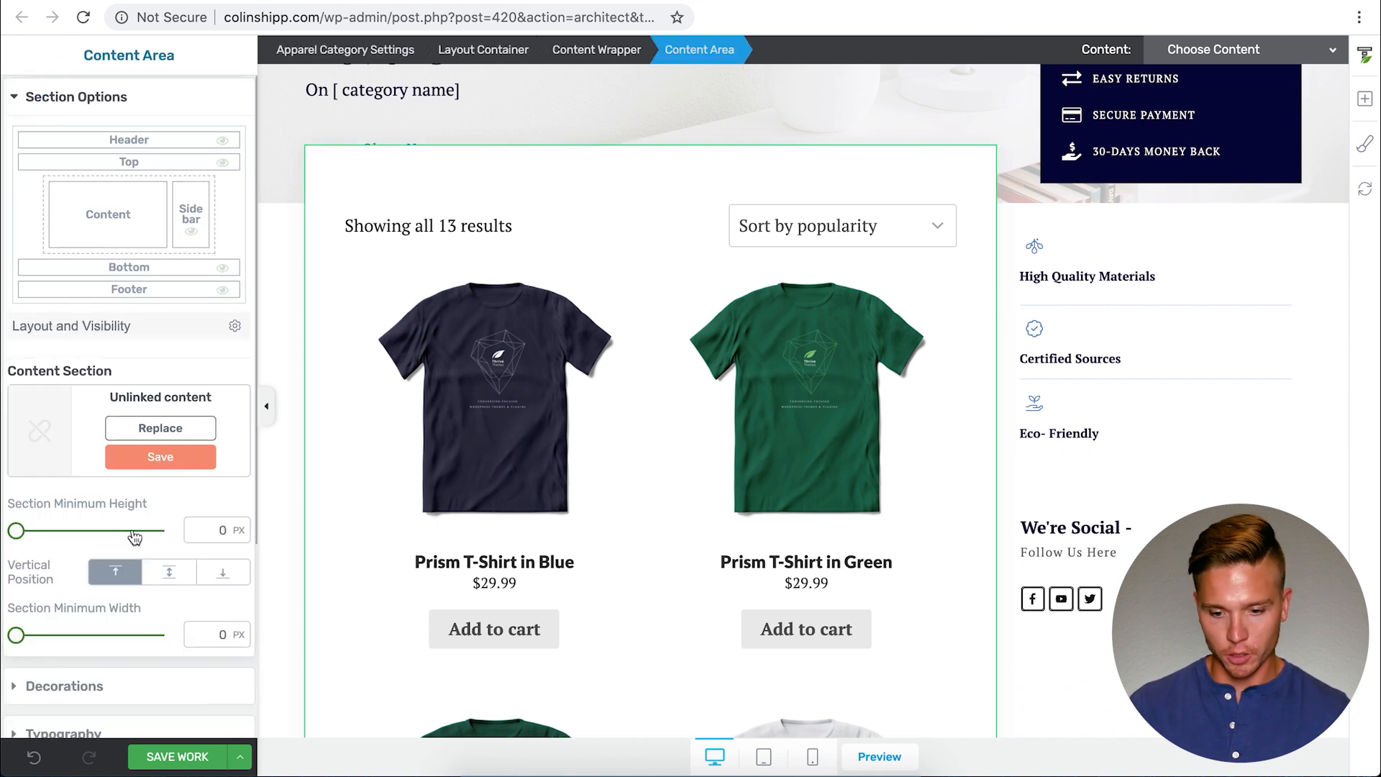
scroll(74, 698, "down", 5)
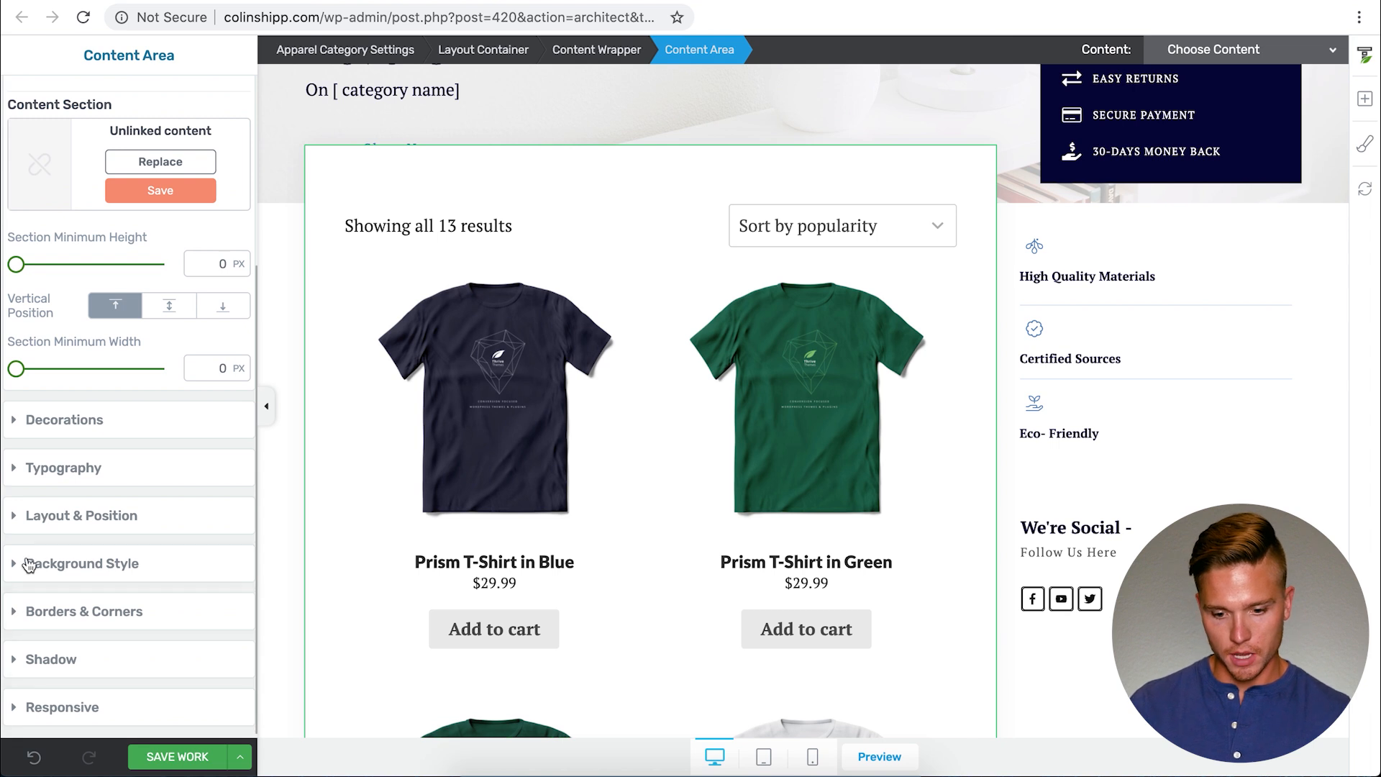
left_click(31, 516)
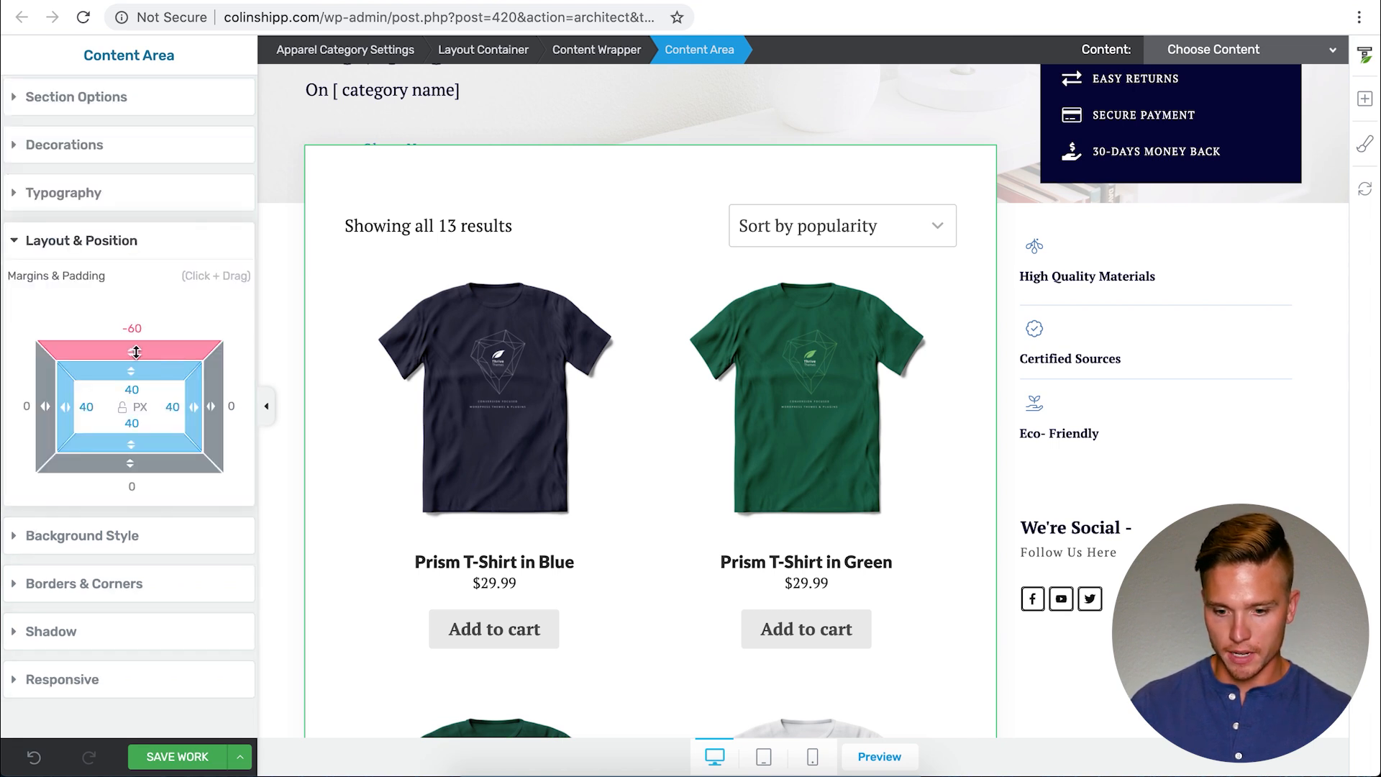
left_click_drag(136, 352, 136, 306)
left_click_drag(146, 245, 146, 277)
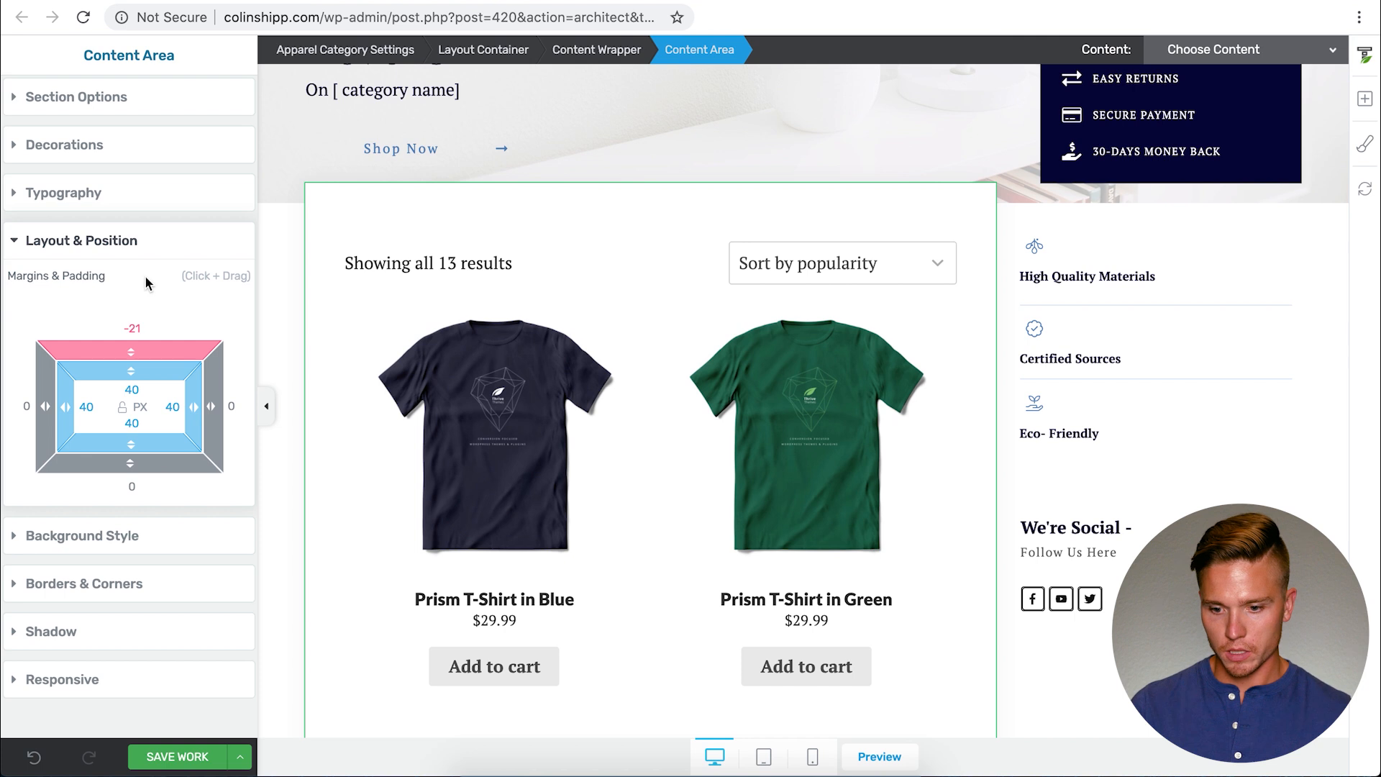
left_click(273, 326)
scroll(638, 515, "up", 3)
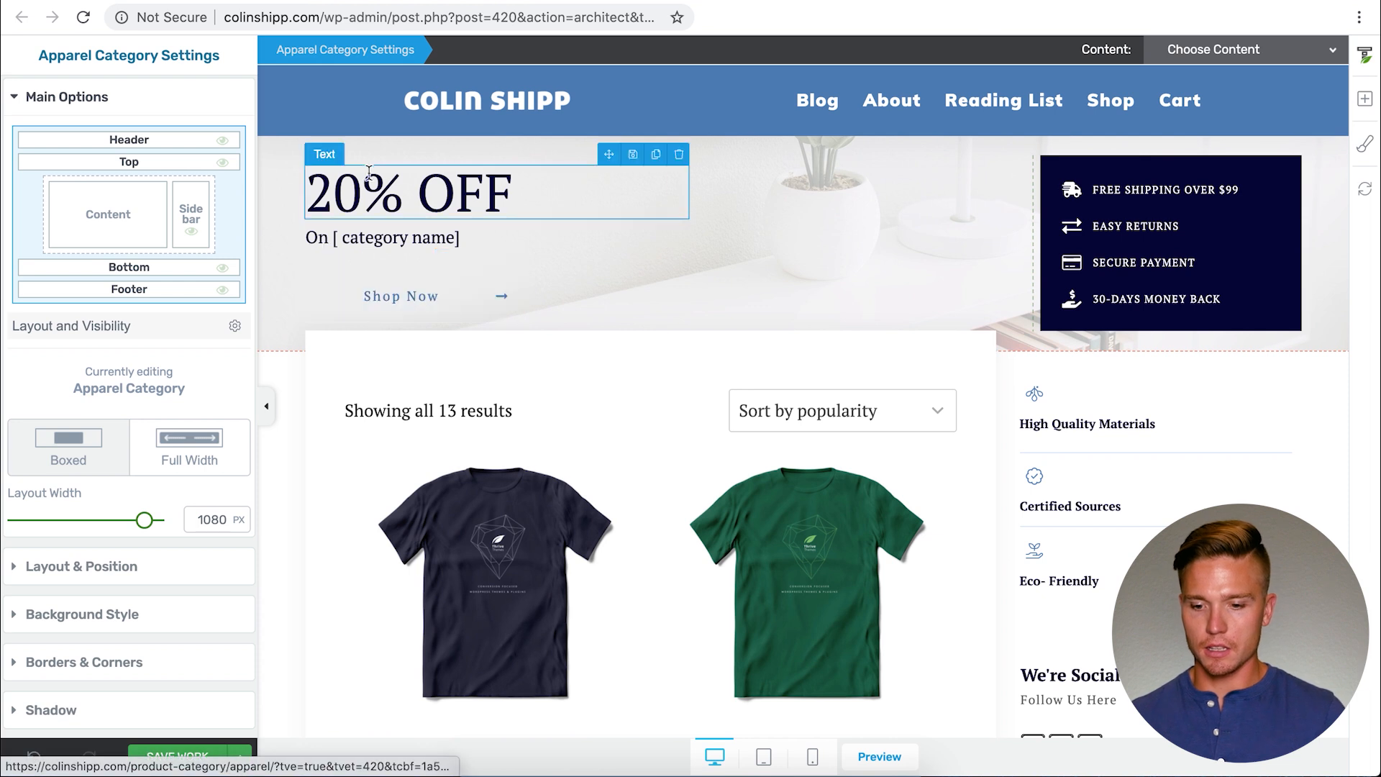
Hide the template's bottom section containing the brand values, located between the product area and the footer.
scroll(924, 456, "down", 5)
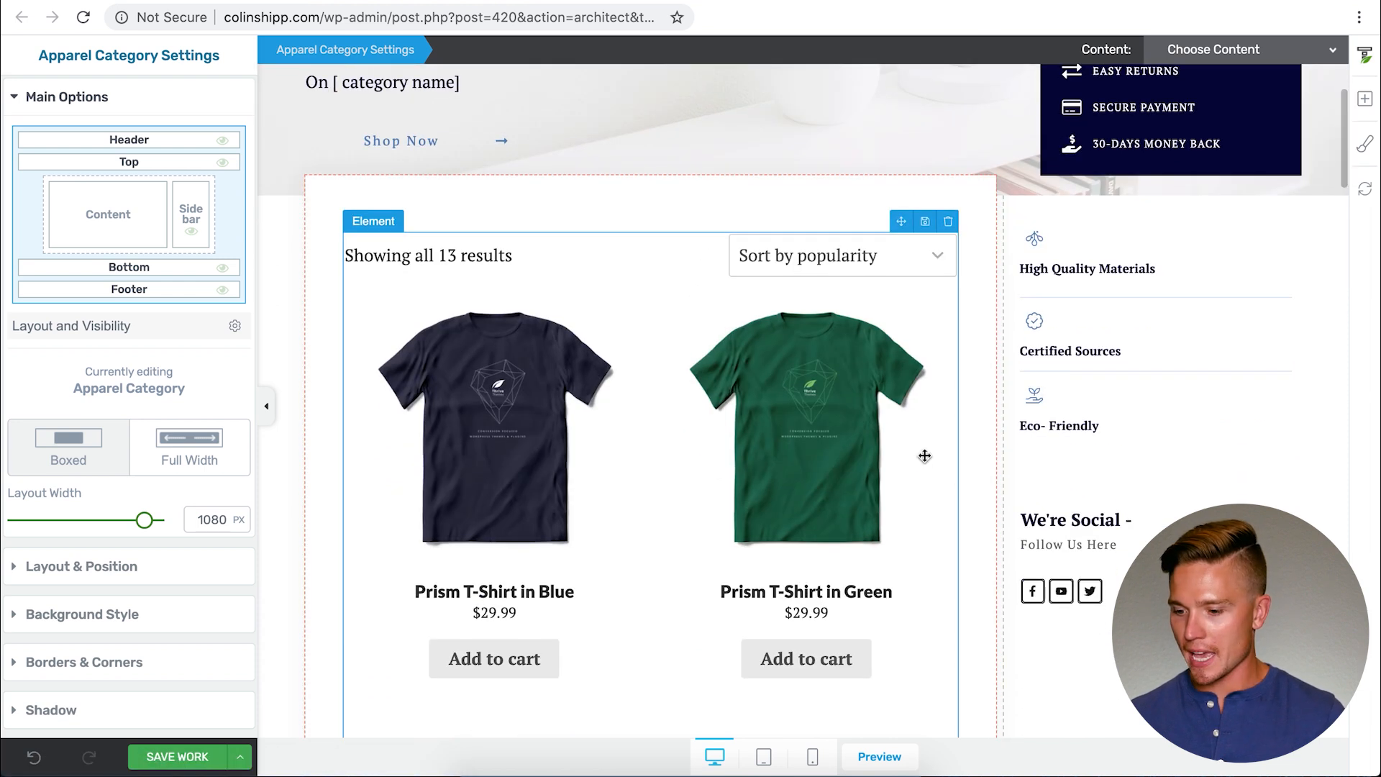
scroll(924, 456, "down", 15)
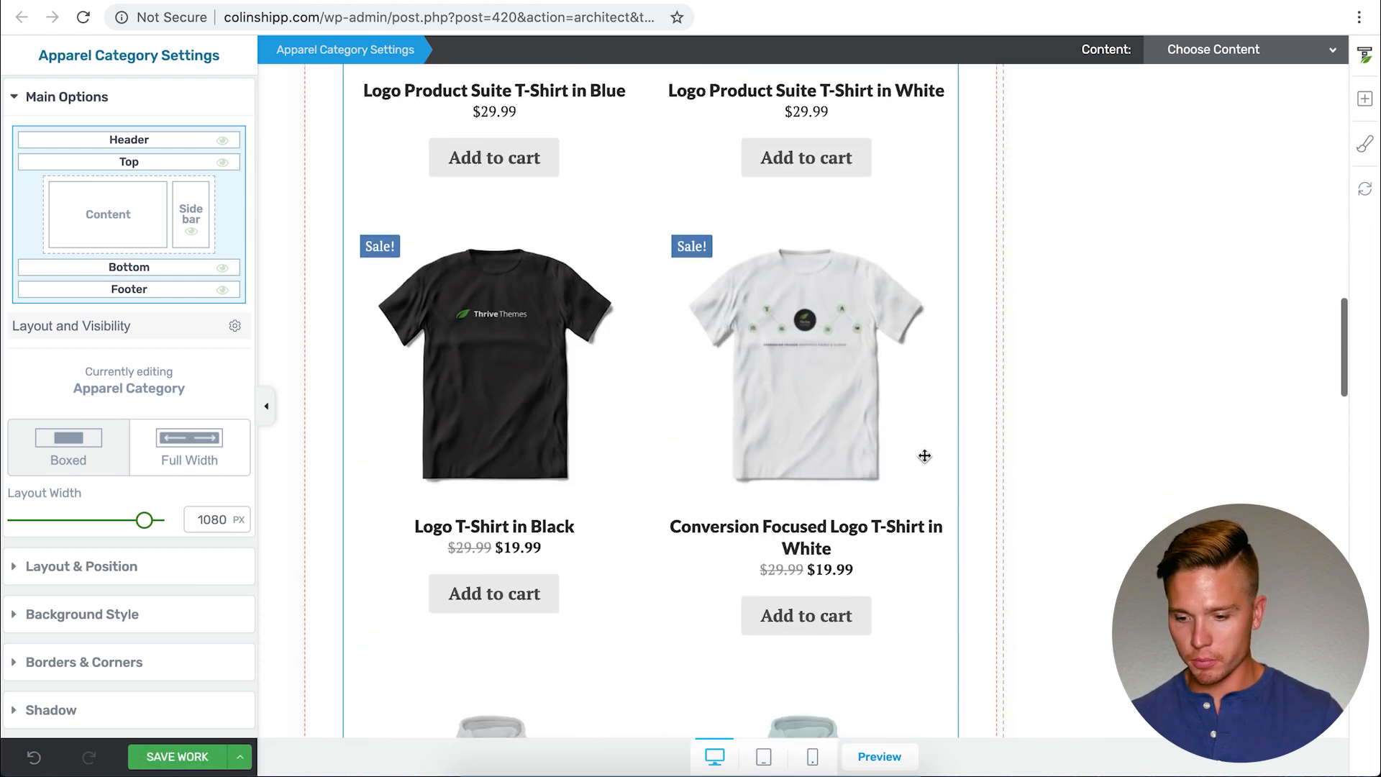
scroll(924, 456, "down", 17)
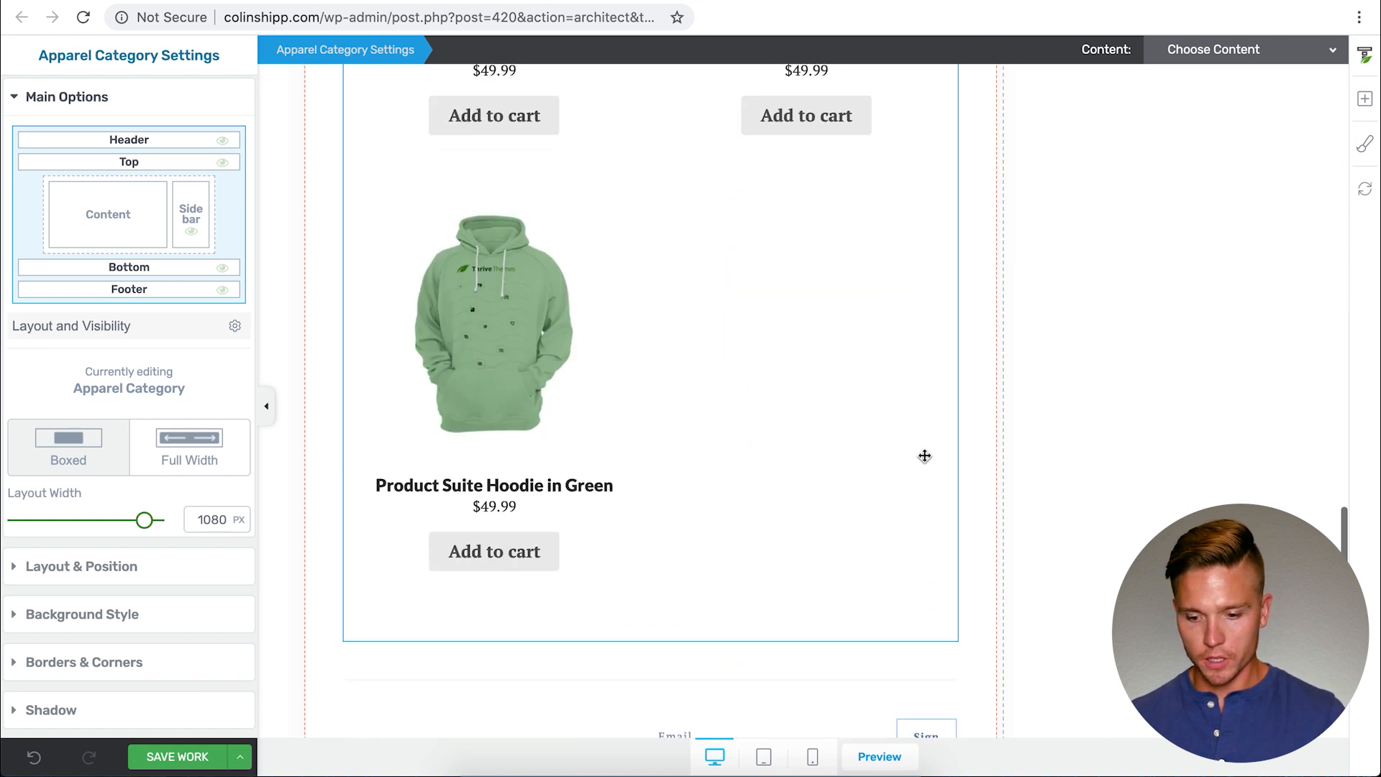
scroll(926, 462, "down", 3)
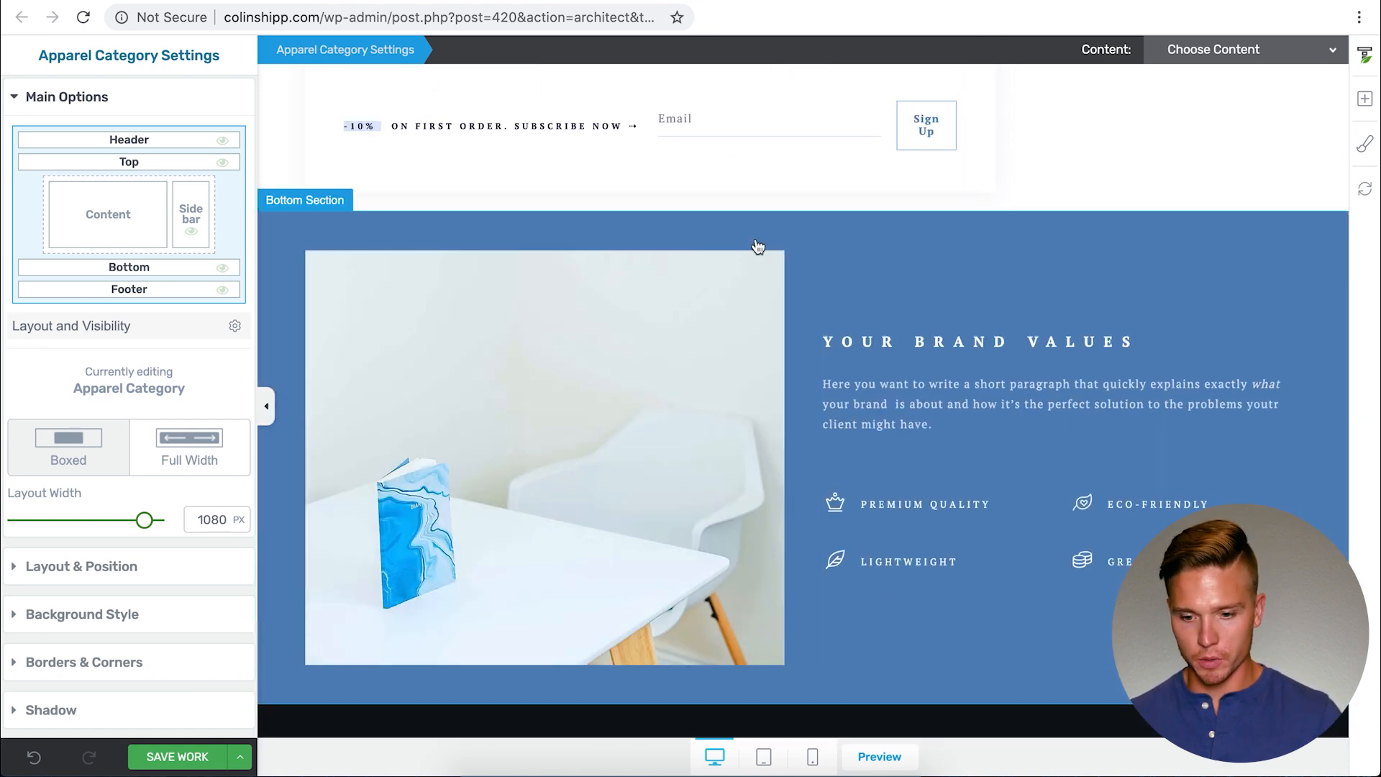
left_click(372, 235)
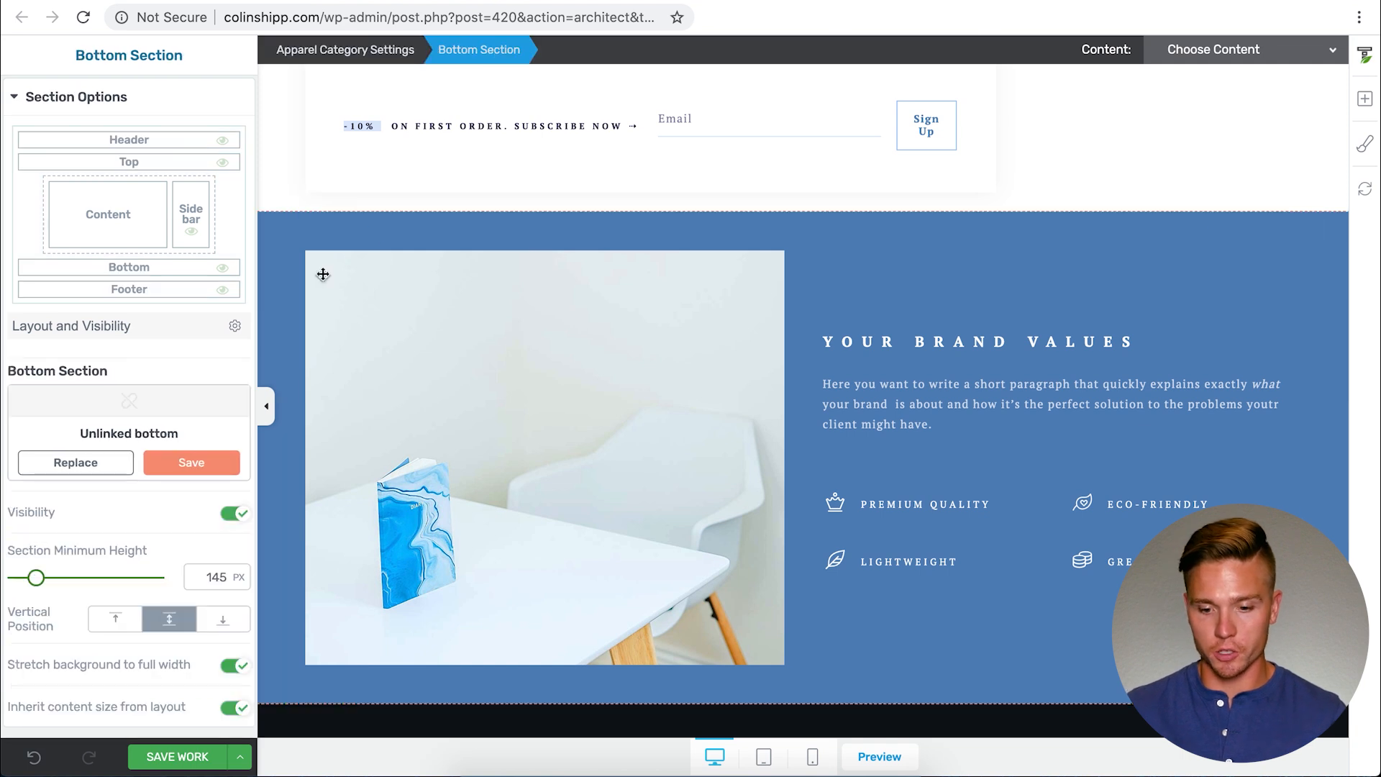
left_click(232, 515)
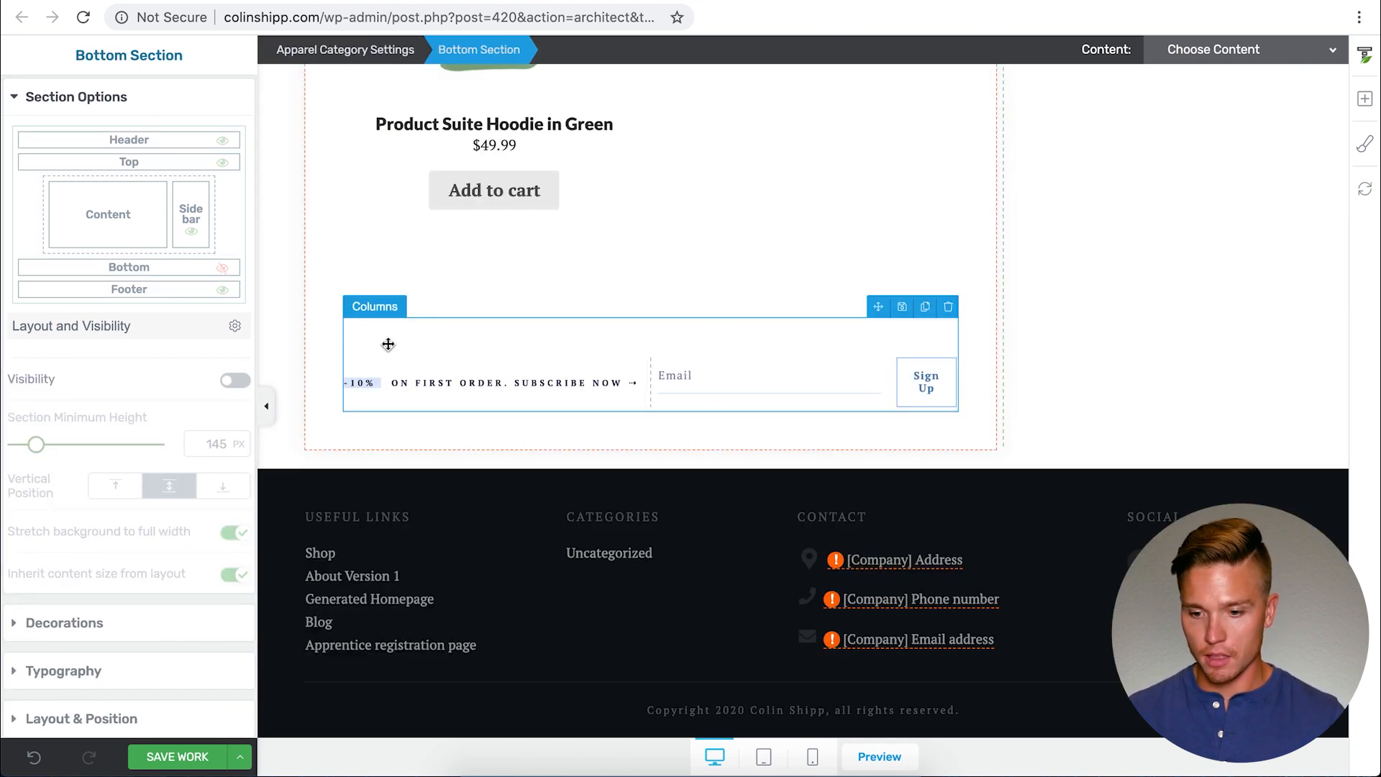
Examine the main options of the email sign-up form beneath the product list.
left_click(328, 354)
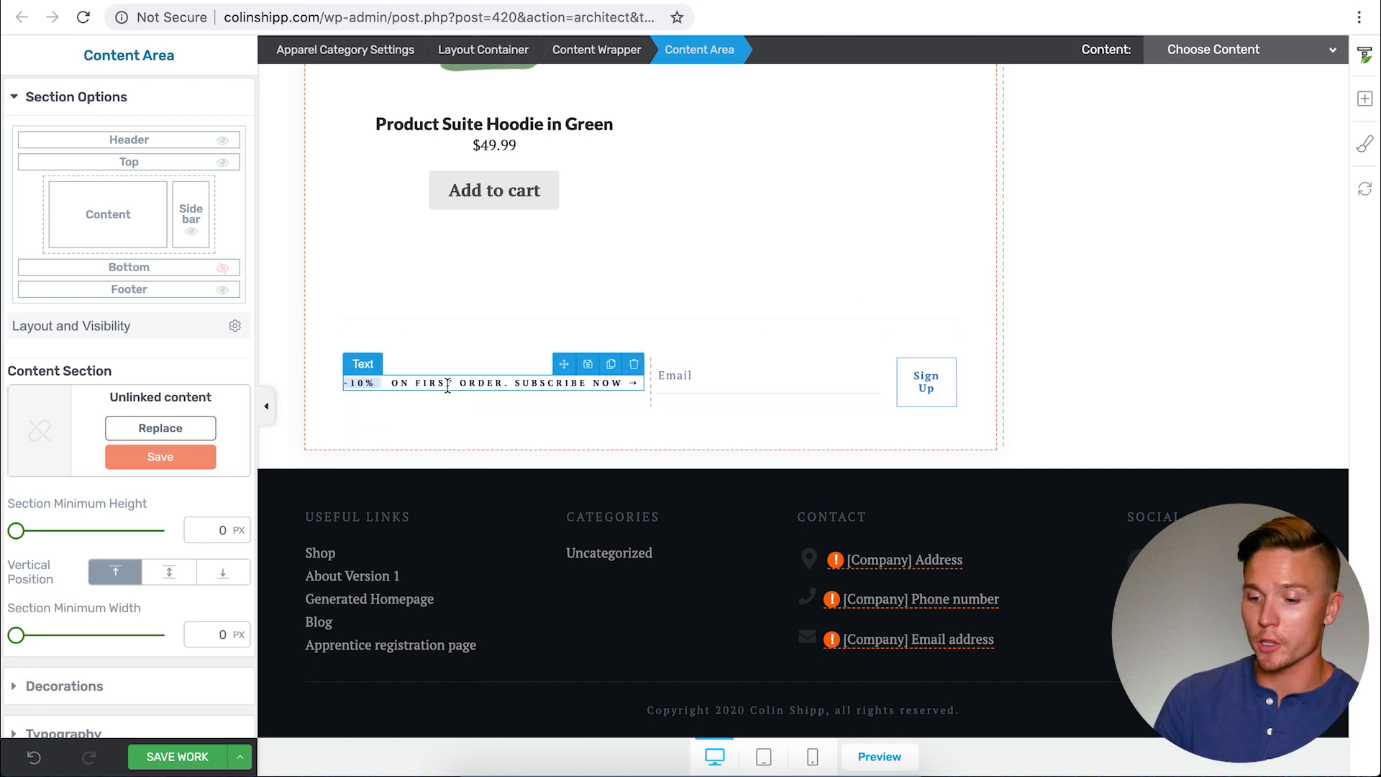
left_click(782, 380)
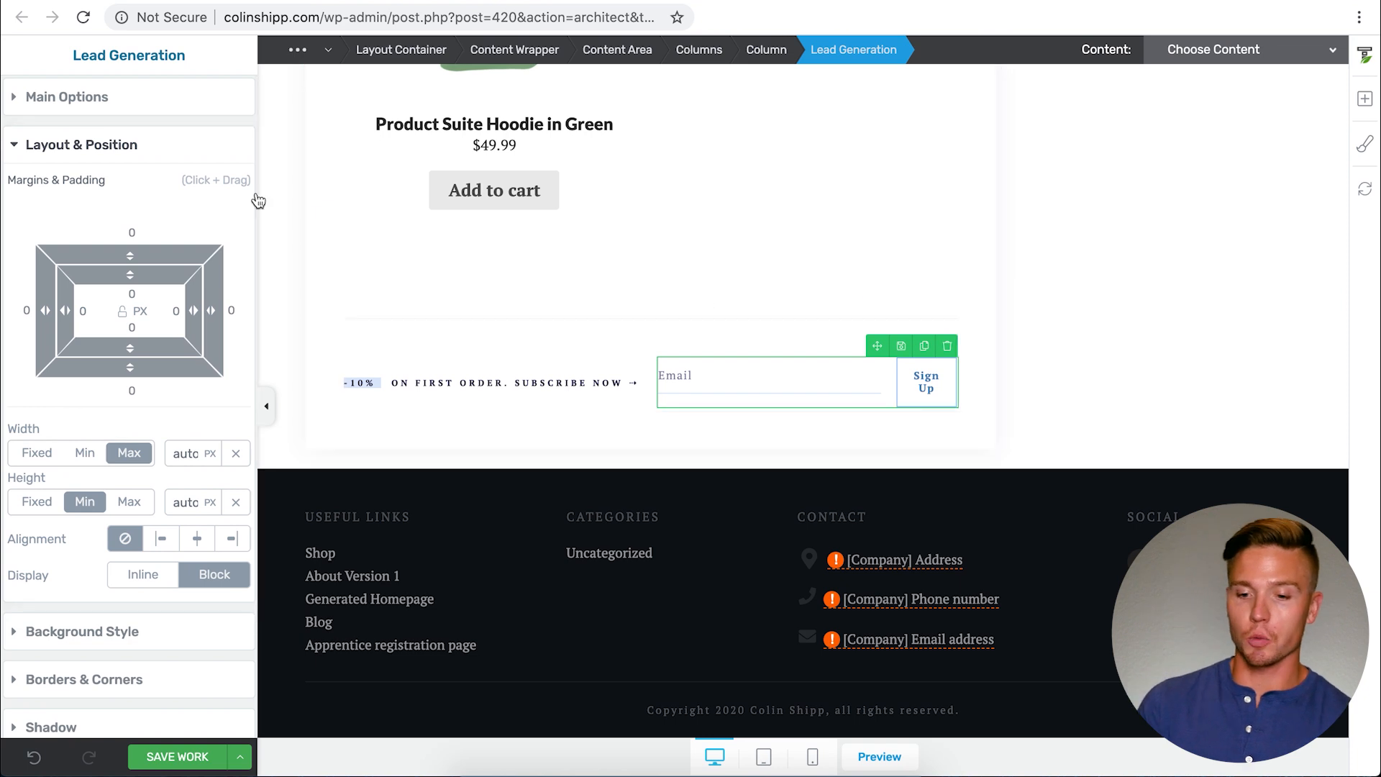
left_click(101, 102)
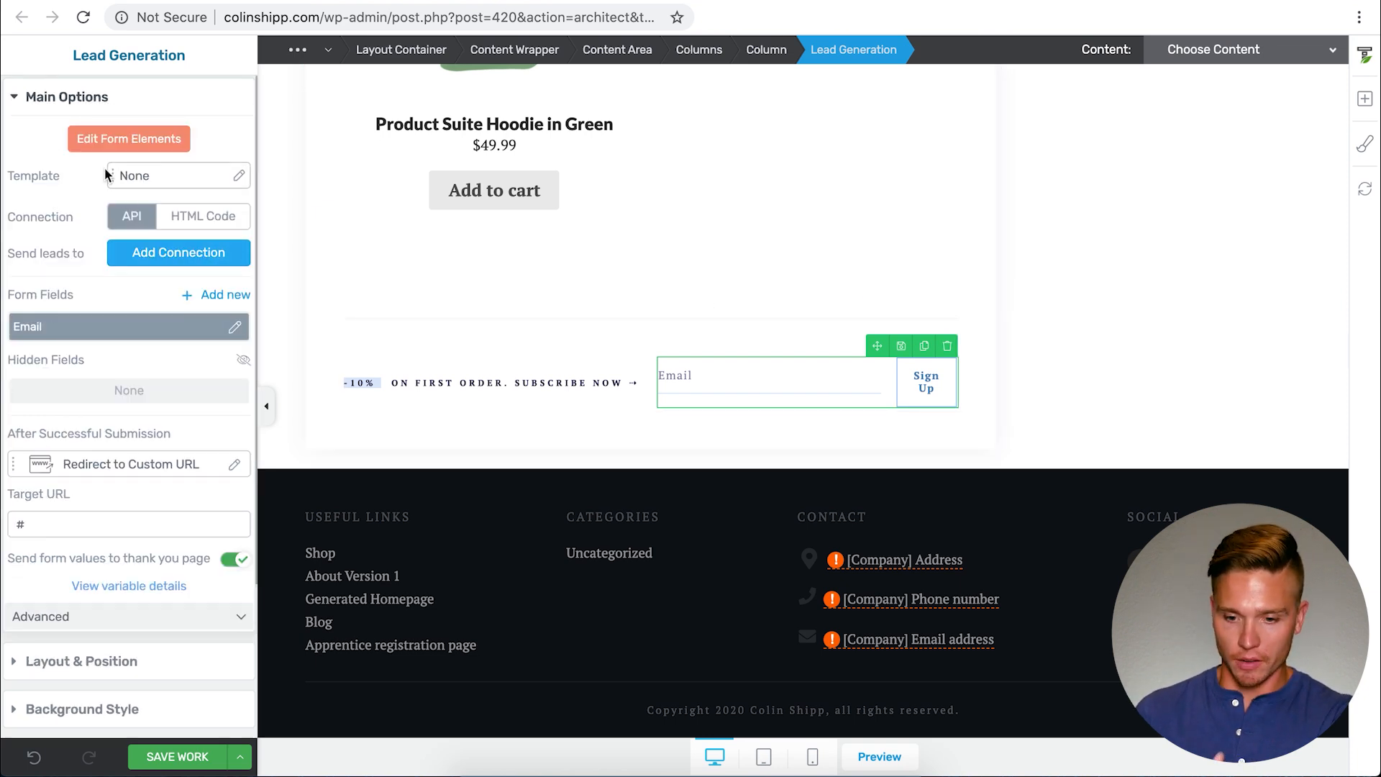
Add a Product Categories widget to the top of the sidebar, above the High Quality Materials item.
scroll(675, 248, "up", 3)
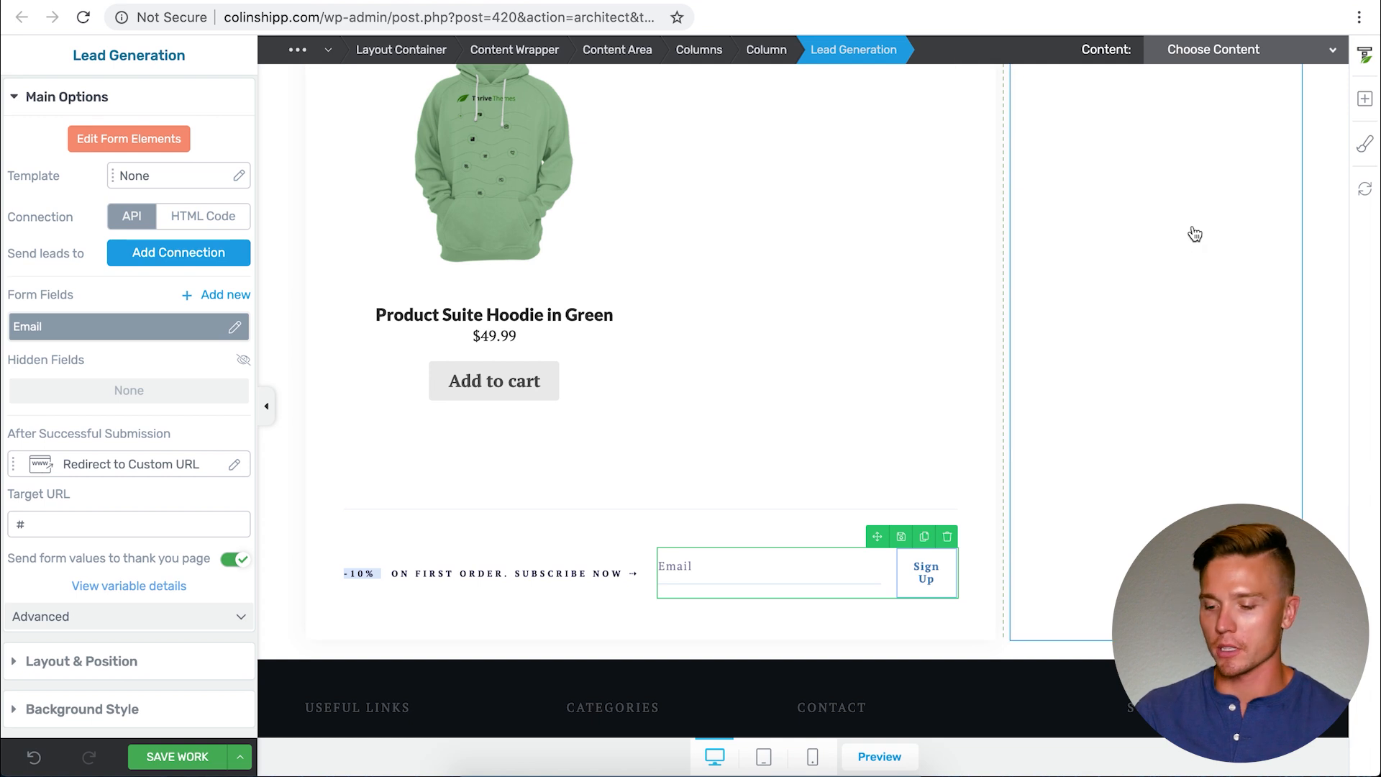
scroll(1194, 232, "up", 15)
scroll(1194, 233, "up", 10)
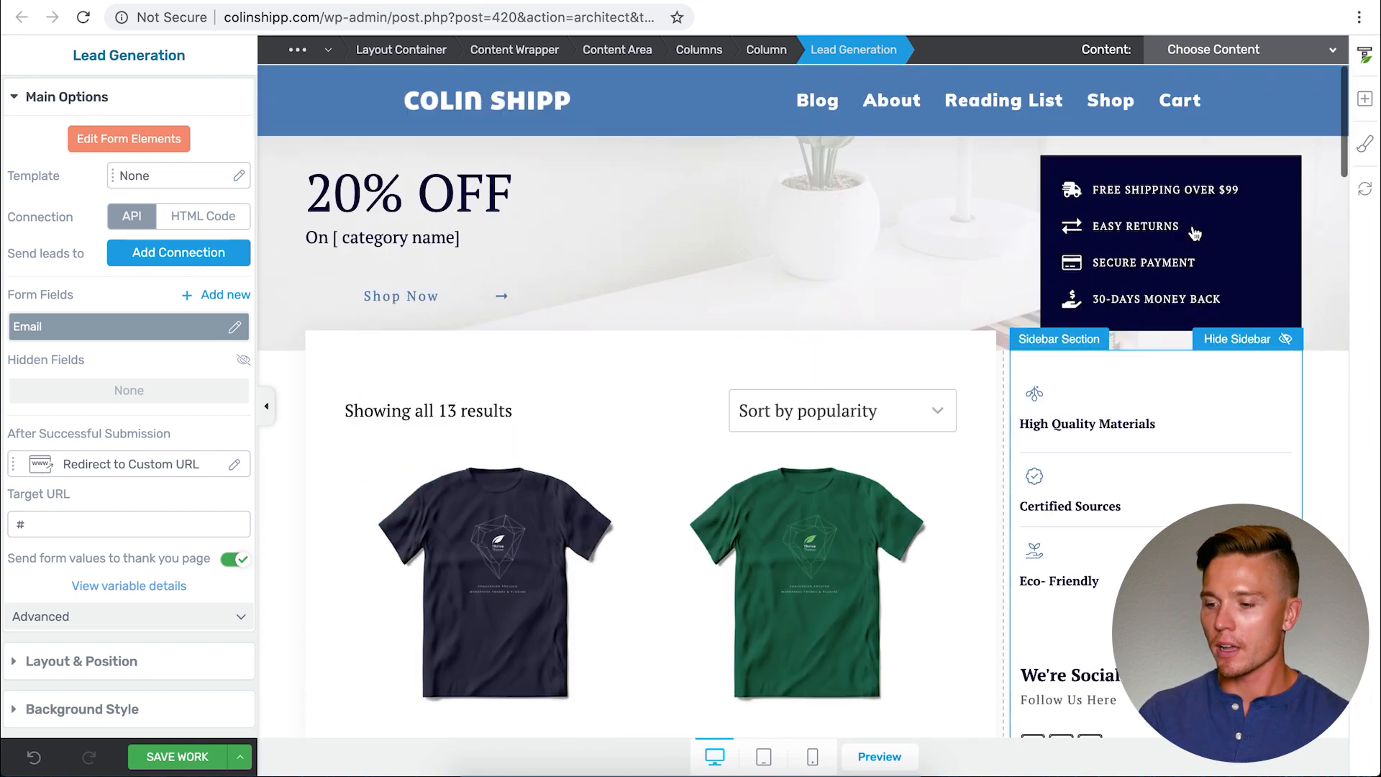
scroll(1151, 215, "down", 3)
left_click(1366, 100)
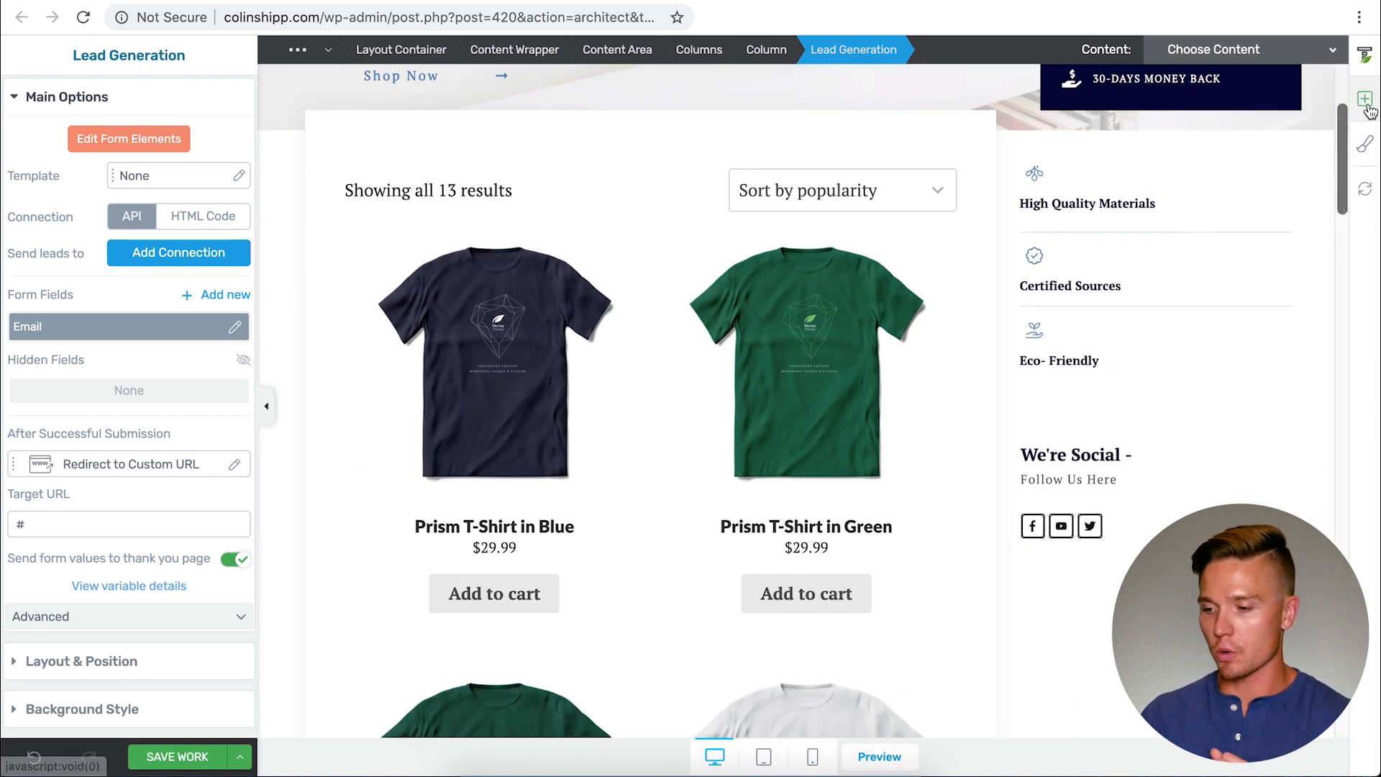
left_click_drag(1214, 512, 1156, 163)
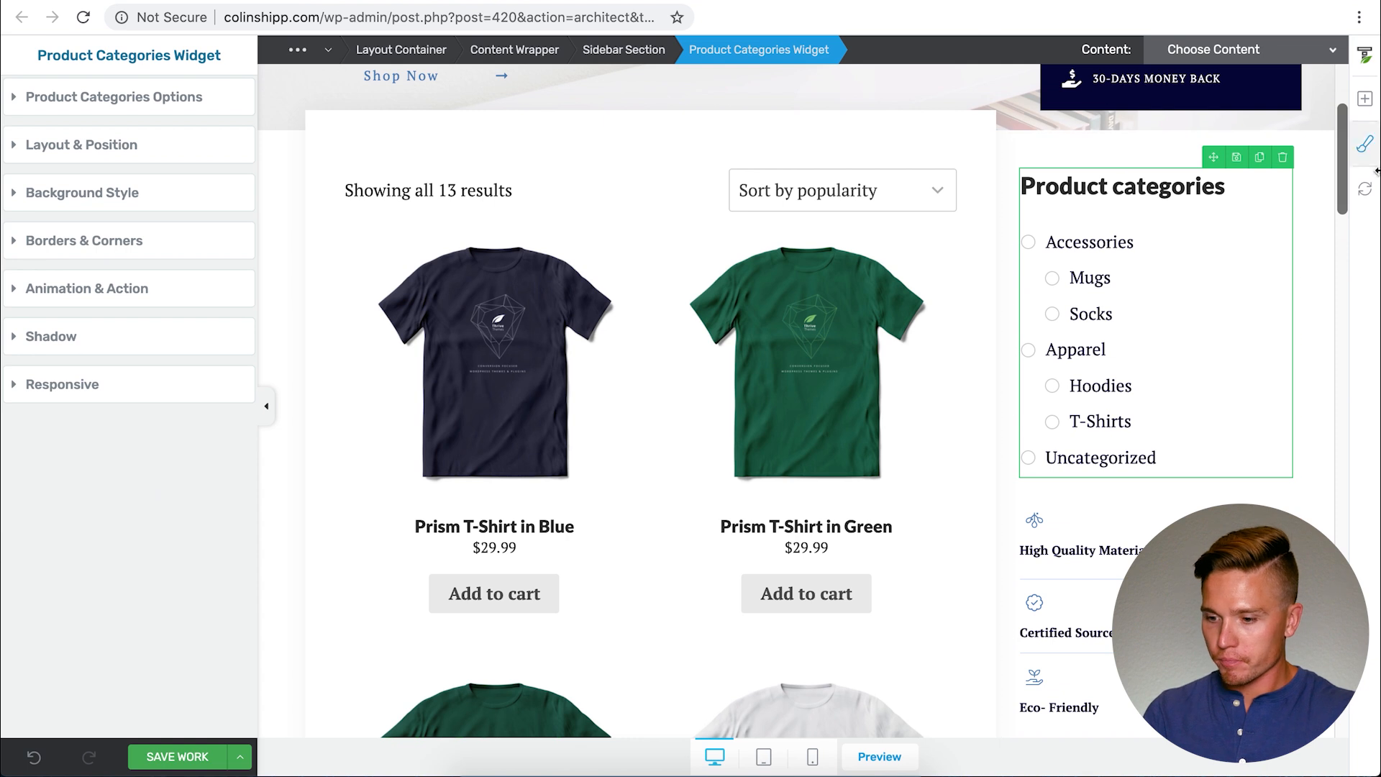
Set the Product Categories widget to show as a dropdown and save the Apparel Category template.
left_click(80, 99)
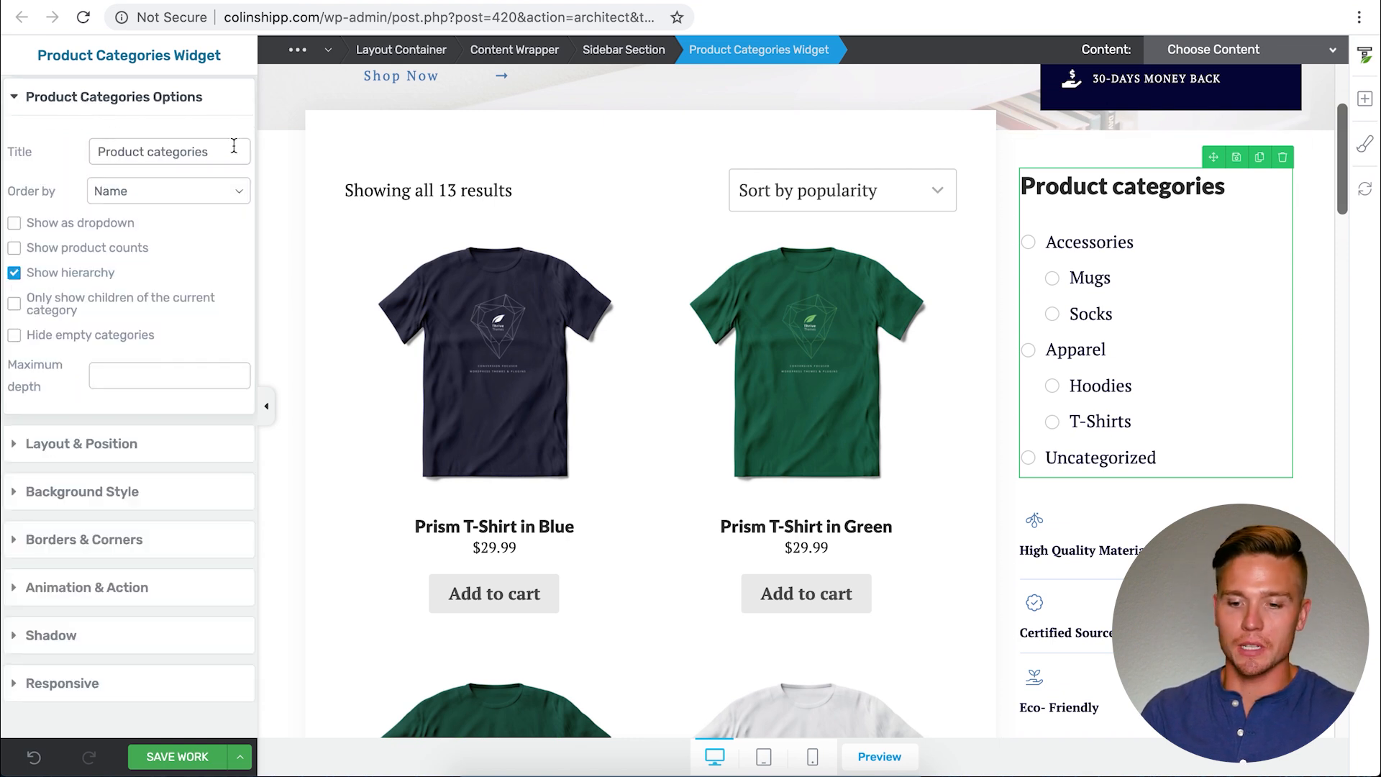
left_click(14, 224)
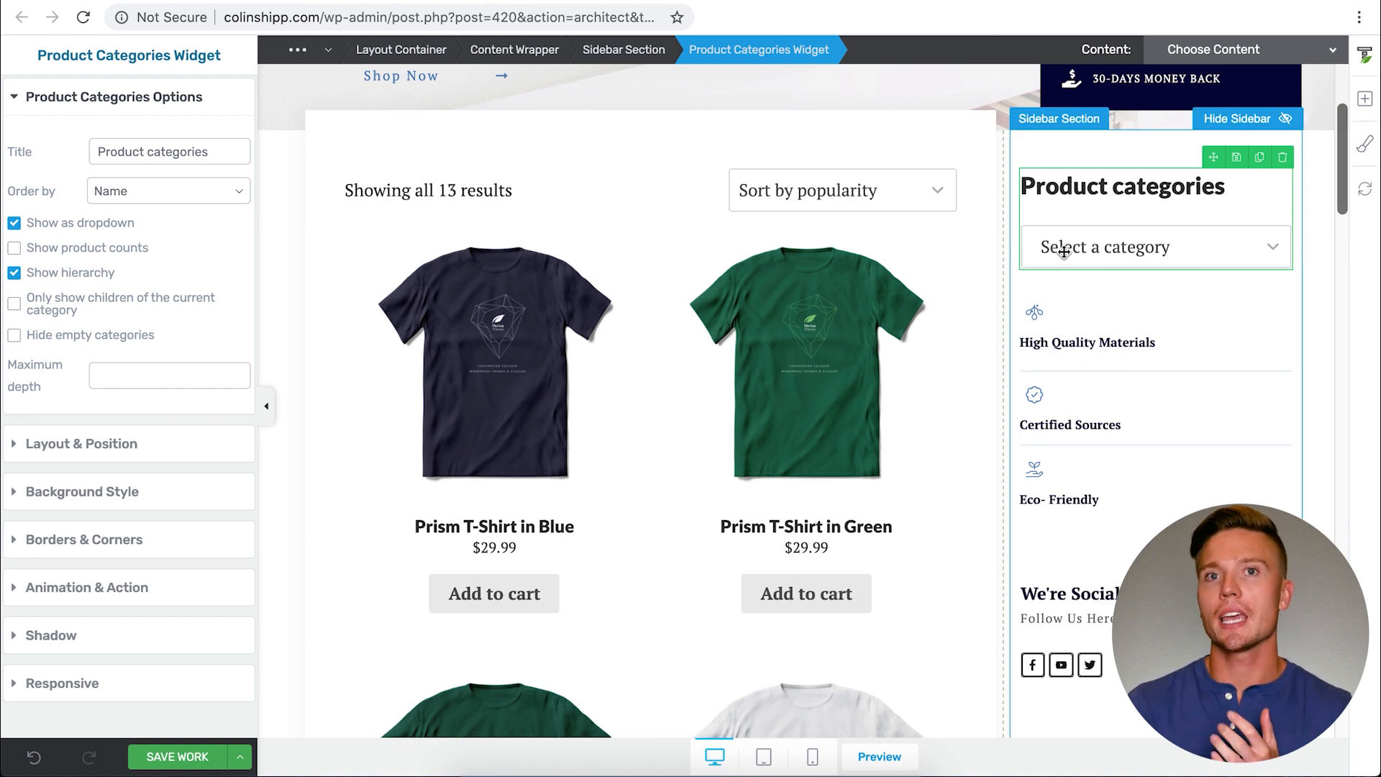
left_click(164, 755)
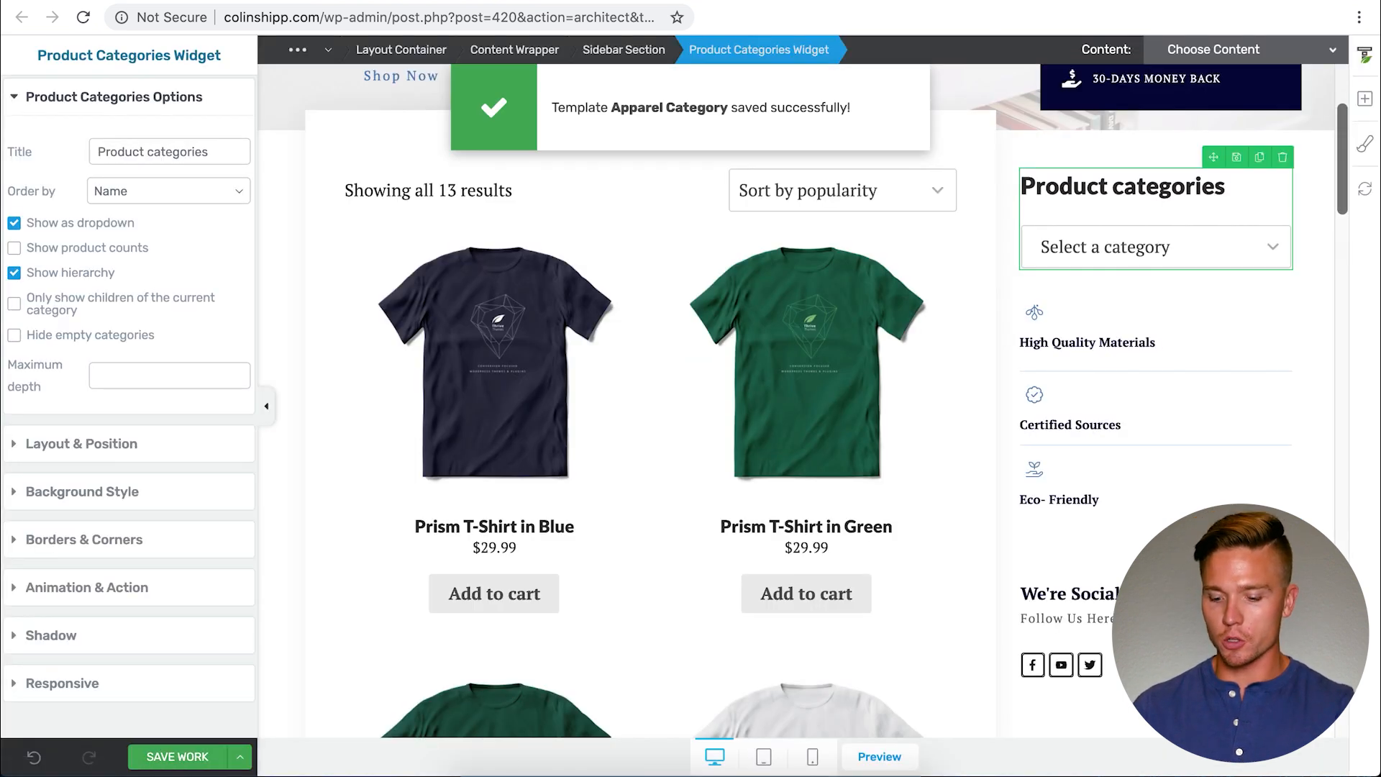
Open the live site's shop page in a new browser tab.
key("super+t")
type("colinshipp.com")
key("Right")
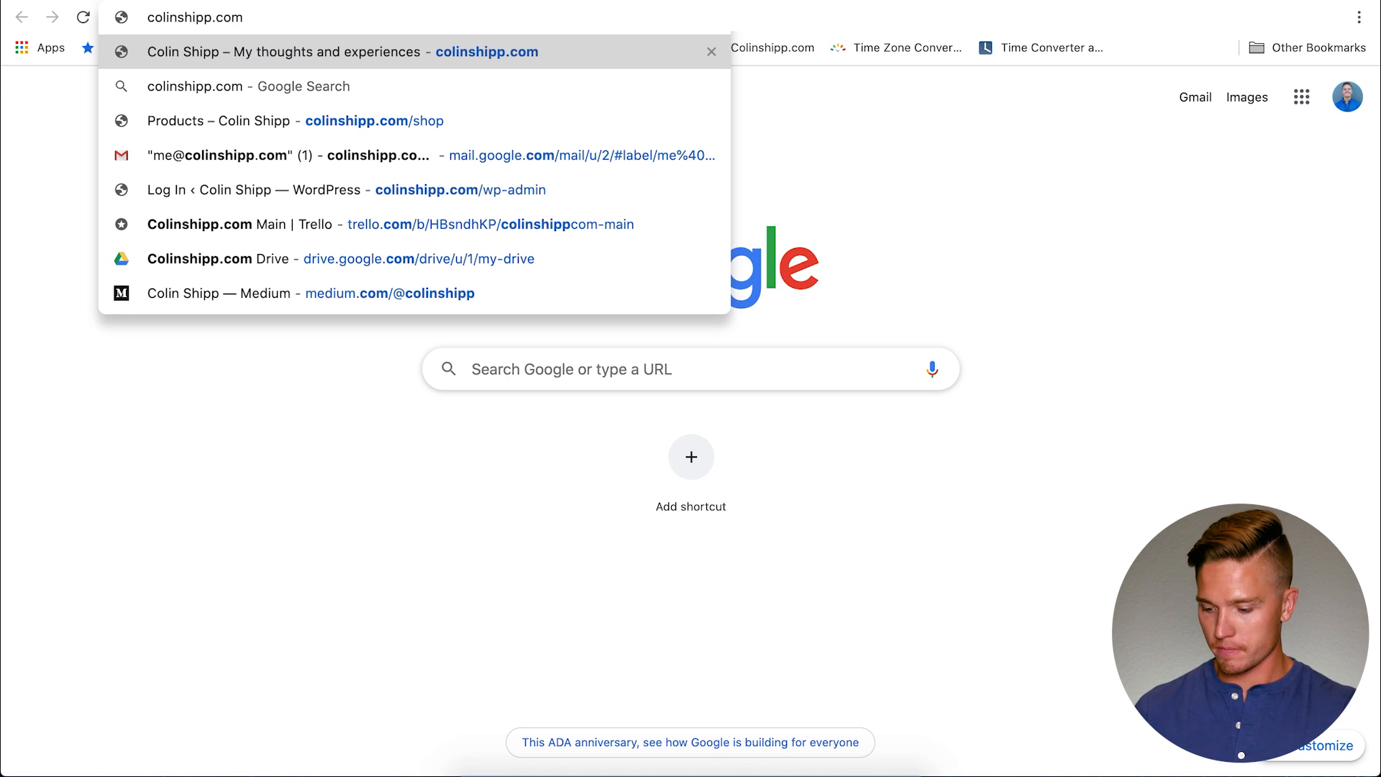
key("Down")
key("Down")
key("Return")
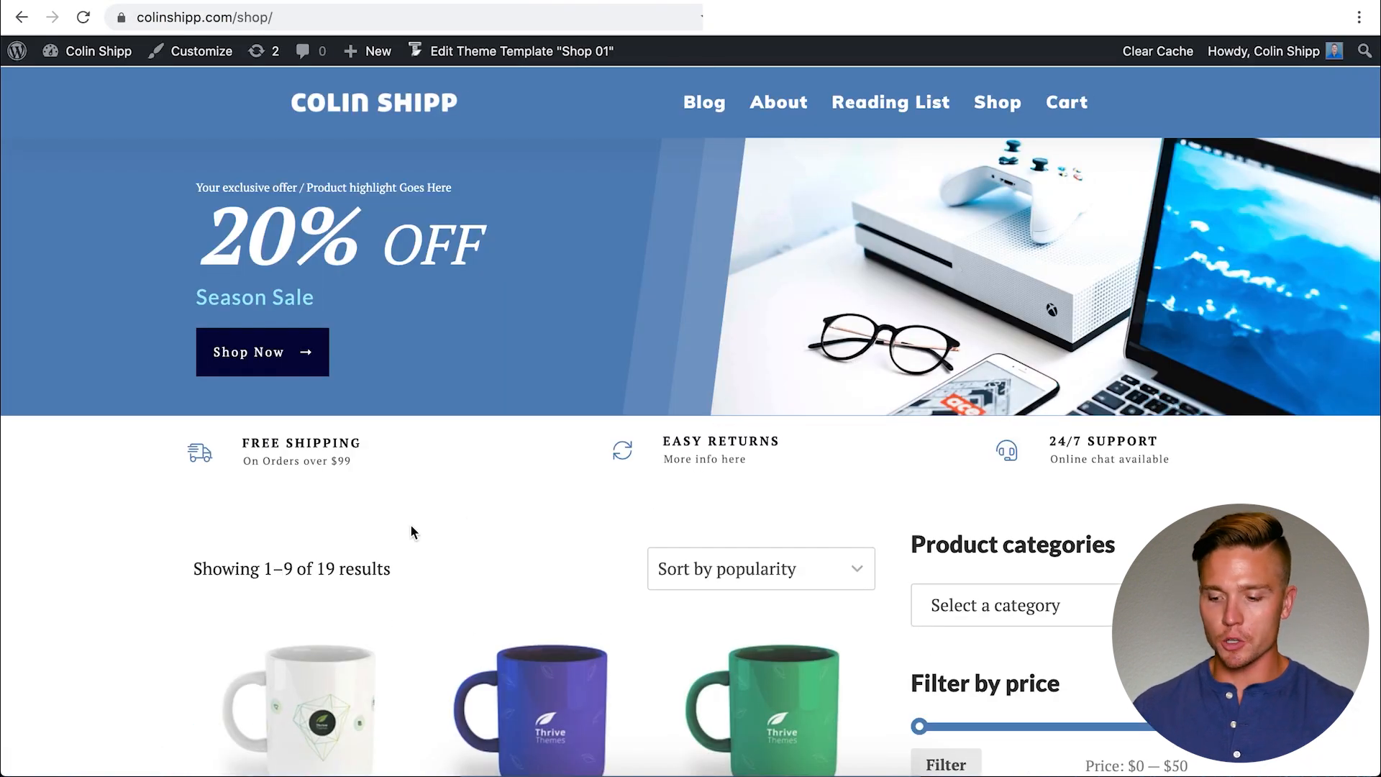
Choose Apparel from the shop's product categories and review the category page with its new template.
scroll(410, 525, "down", 3)
left_click(1172, 404)
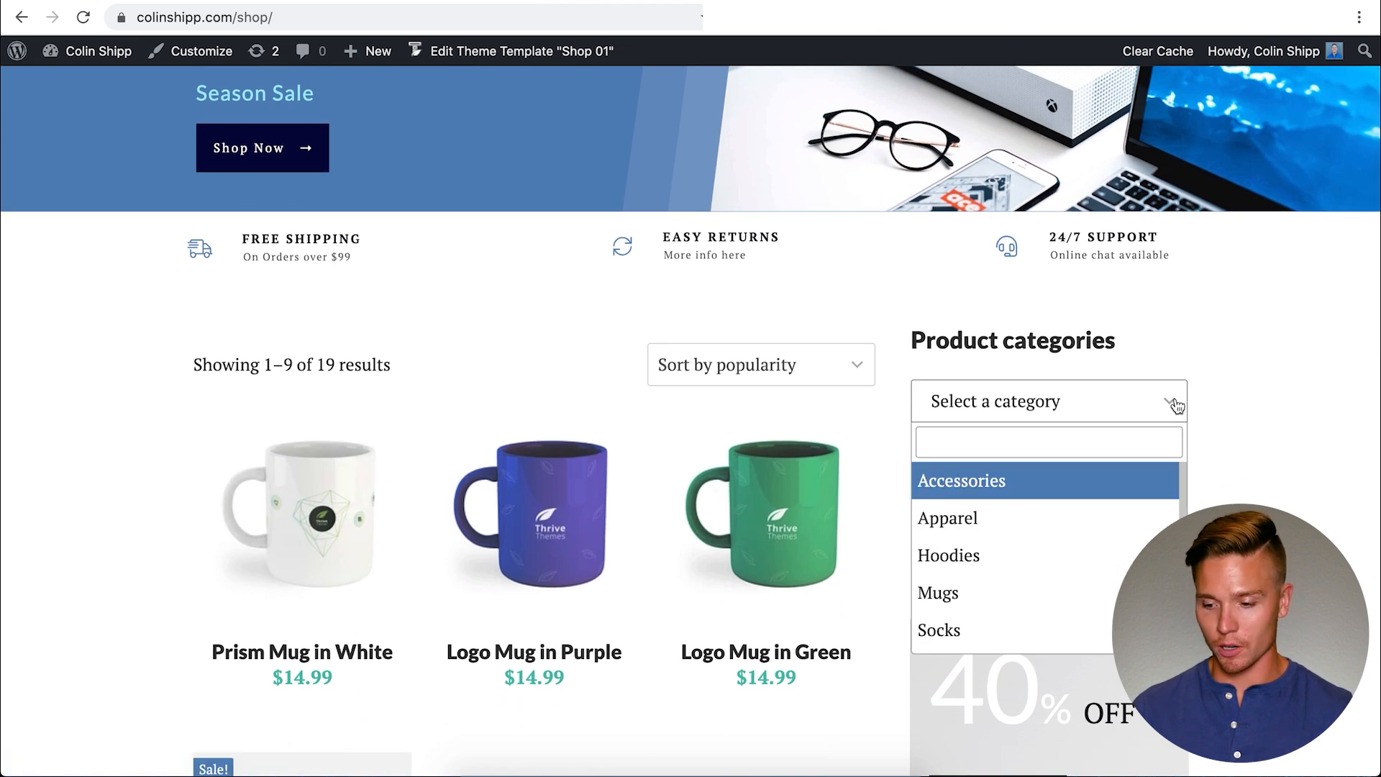
left_click(952, 513)
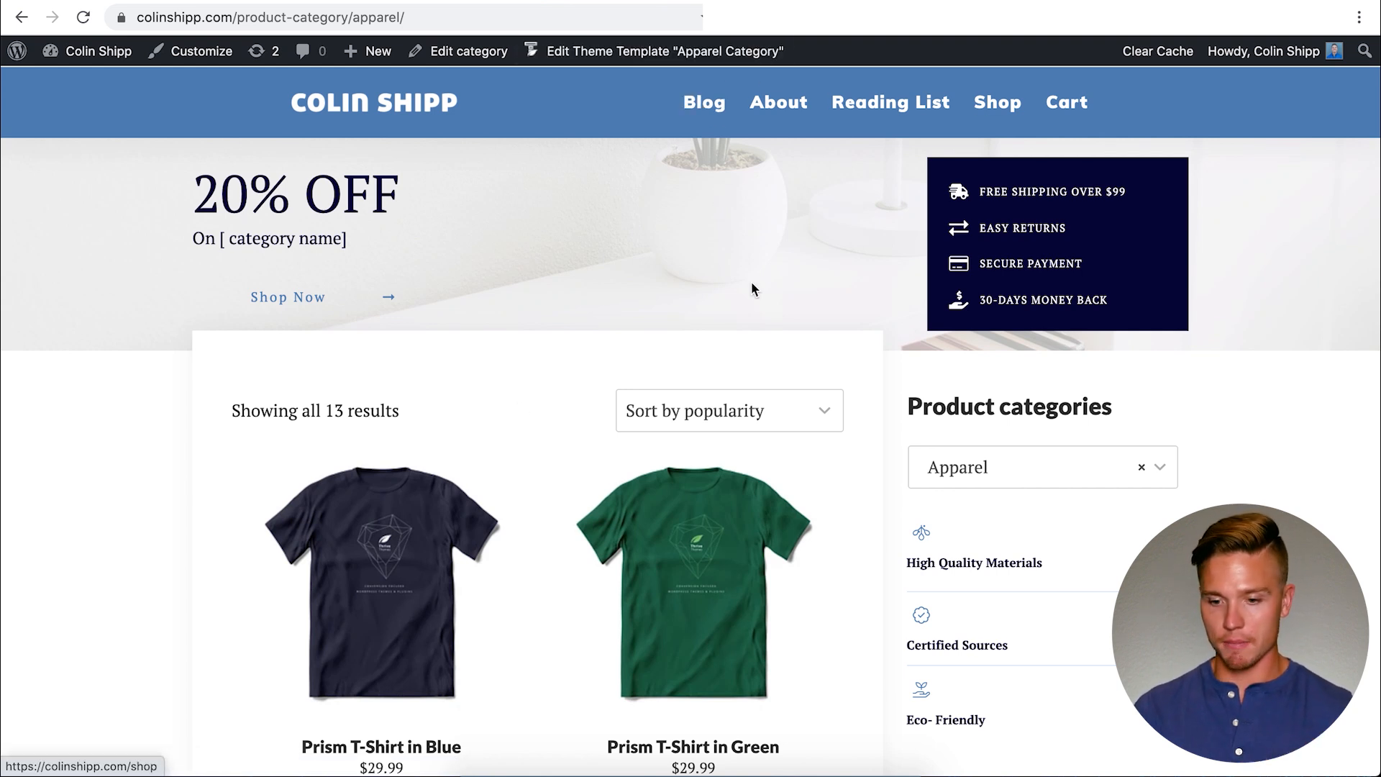
scroll(617, 296, "down", 4)
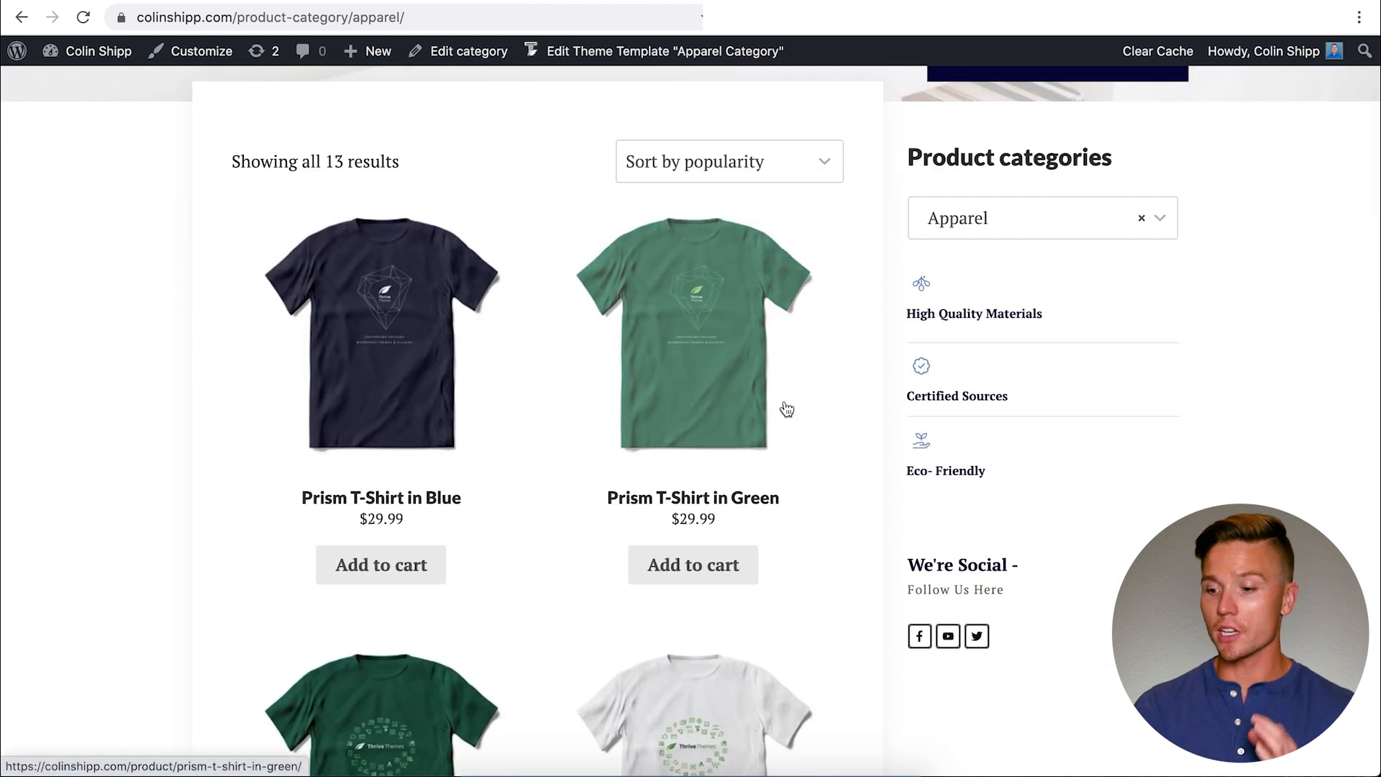
scroll(561, 554, "down", 20)
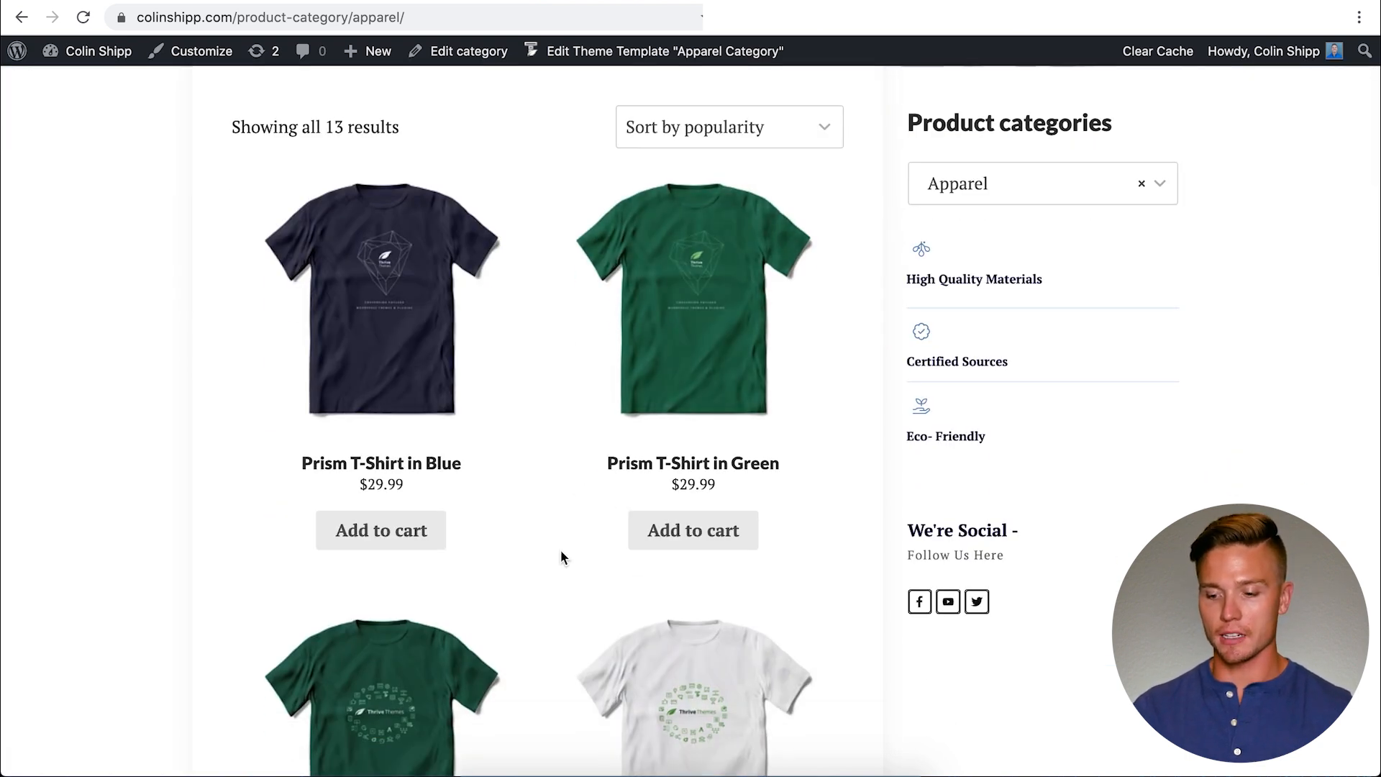
scroll(408, 478, "up", 15)
scroll(408, 480, "up", 20)
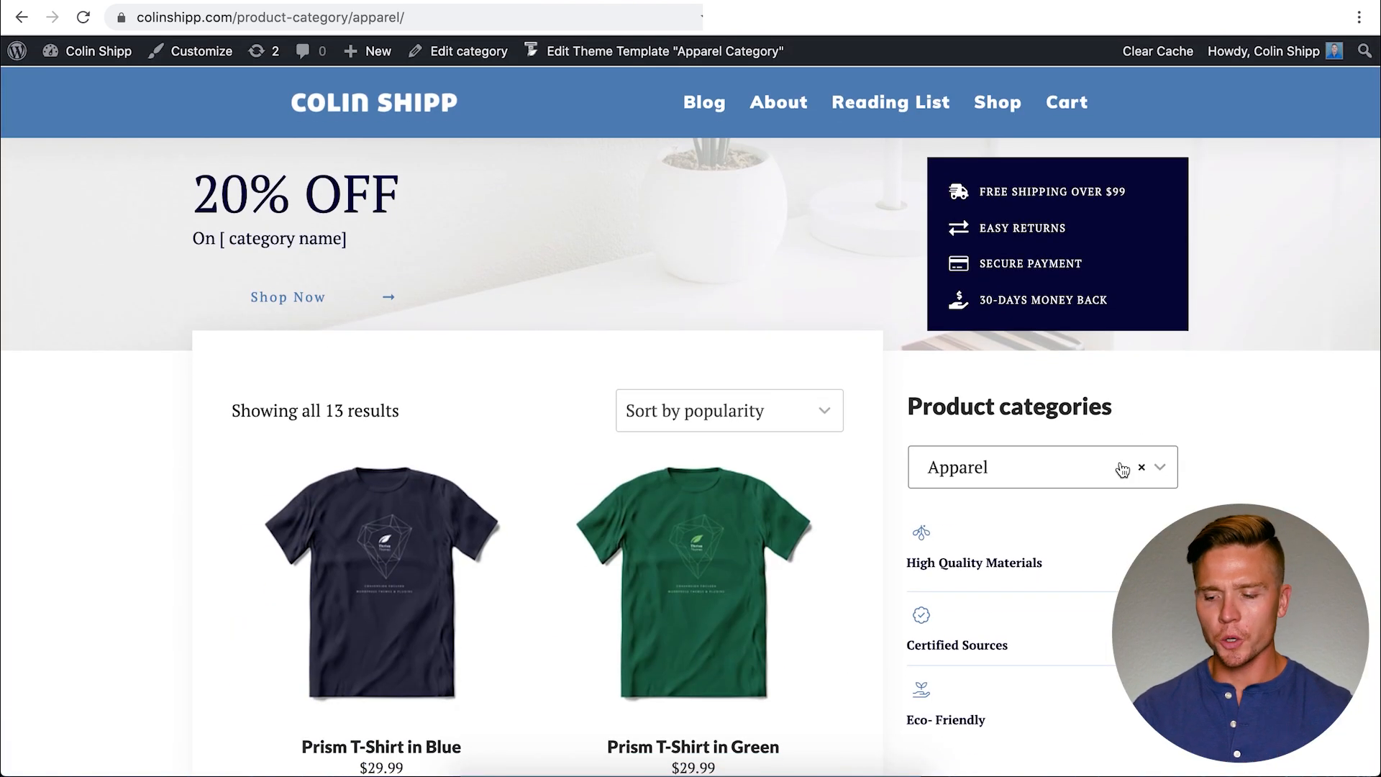
Switch the product category to Accessories and review its page down to the footer for comparison.
left_click(1167, 470)
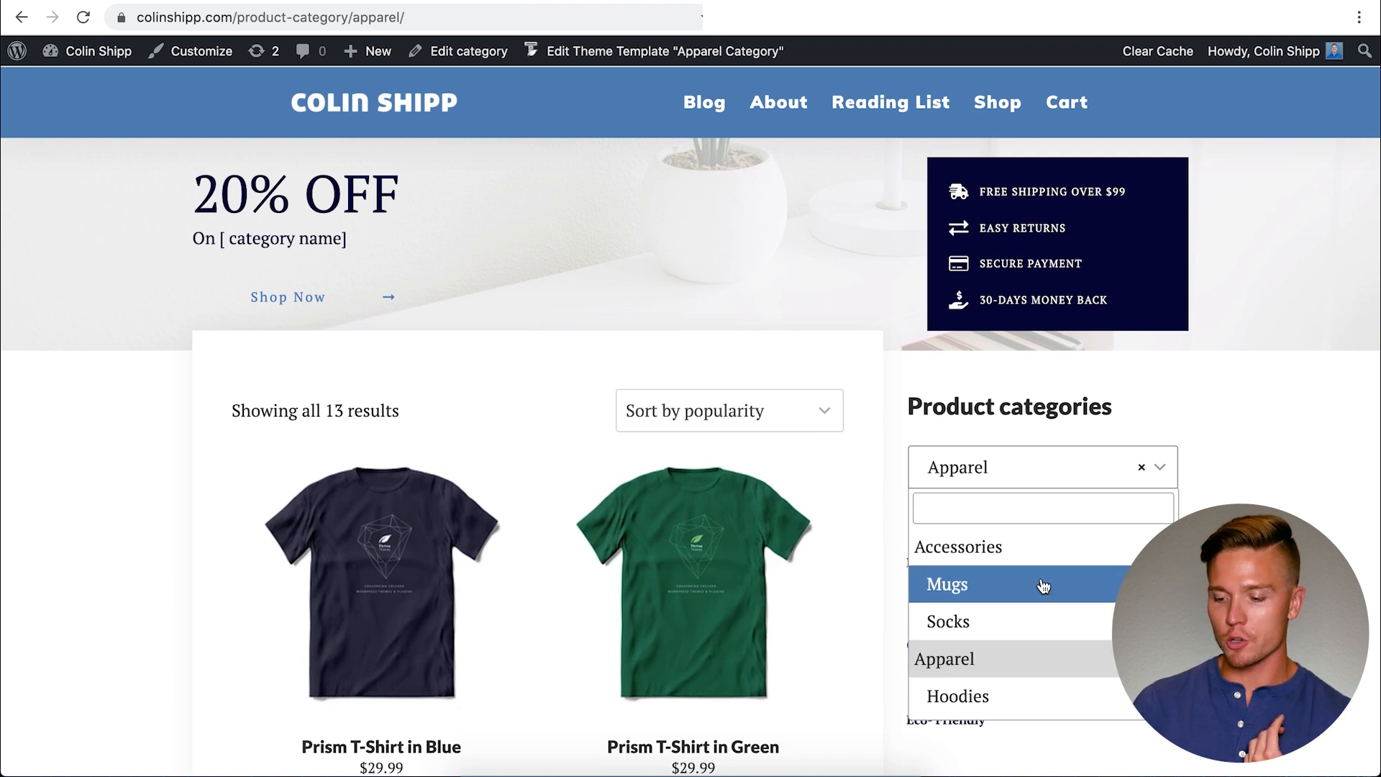
scroll(1043, 585, "down", 2)
scroll(1043, 585, "up", 2)
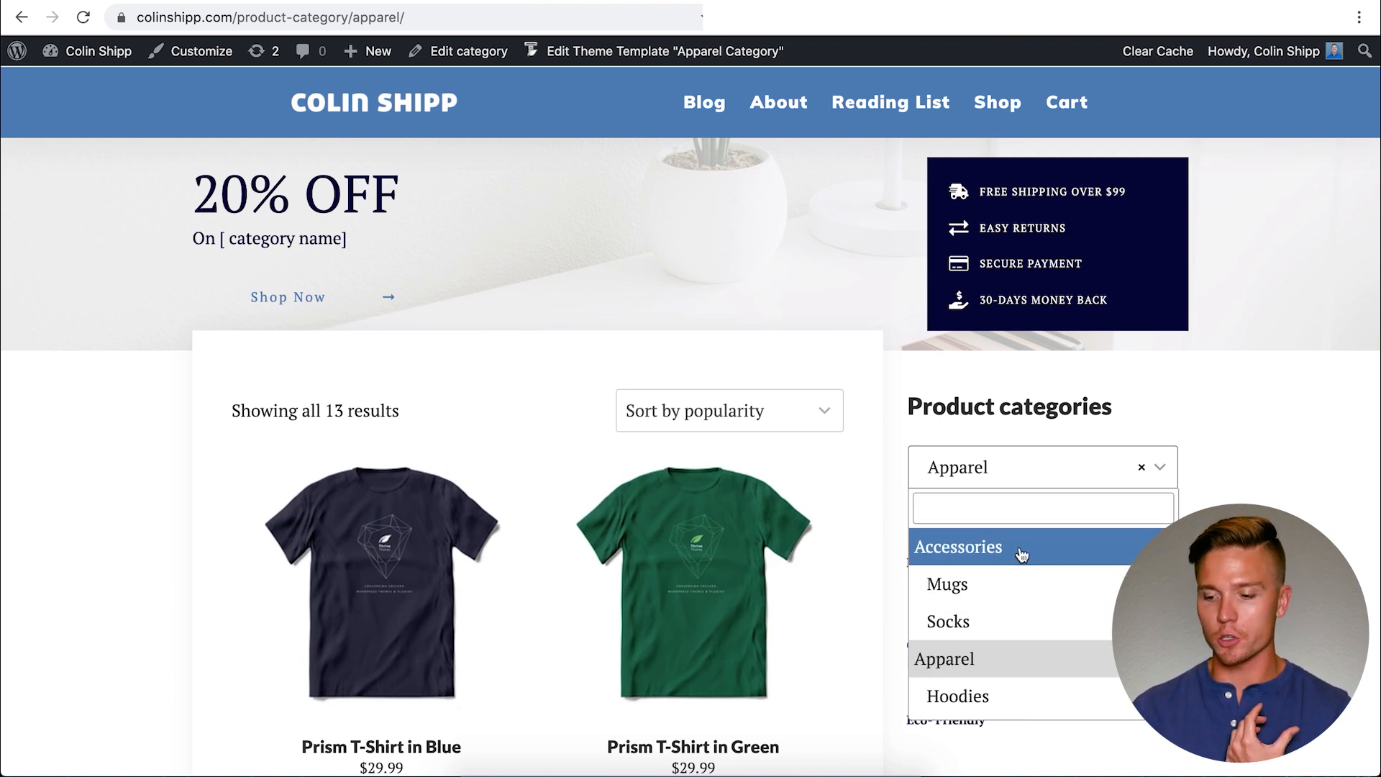
left_click(1021, 555)
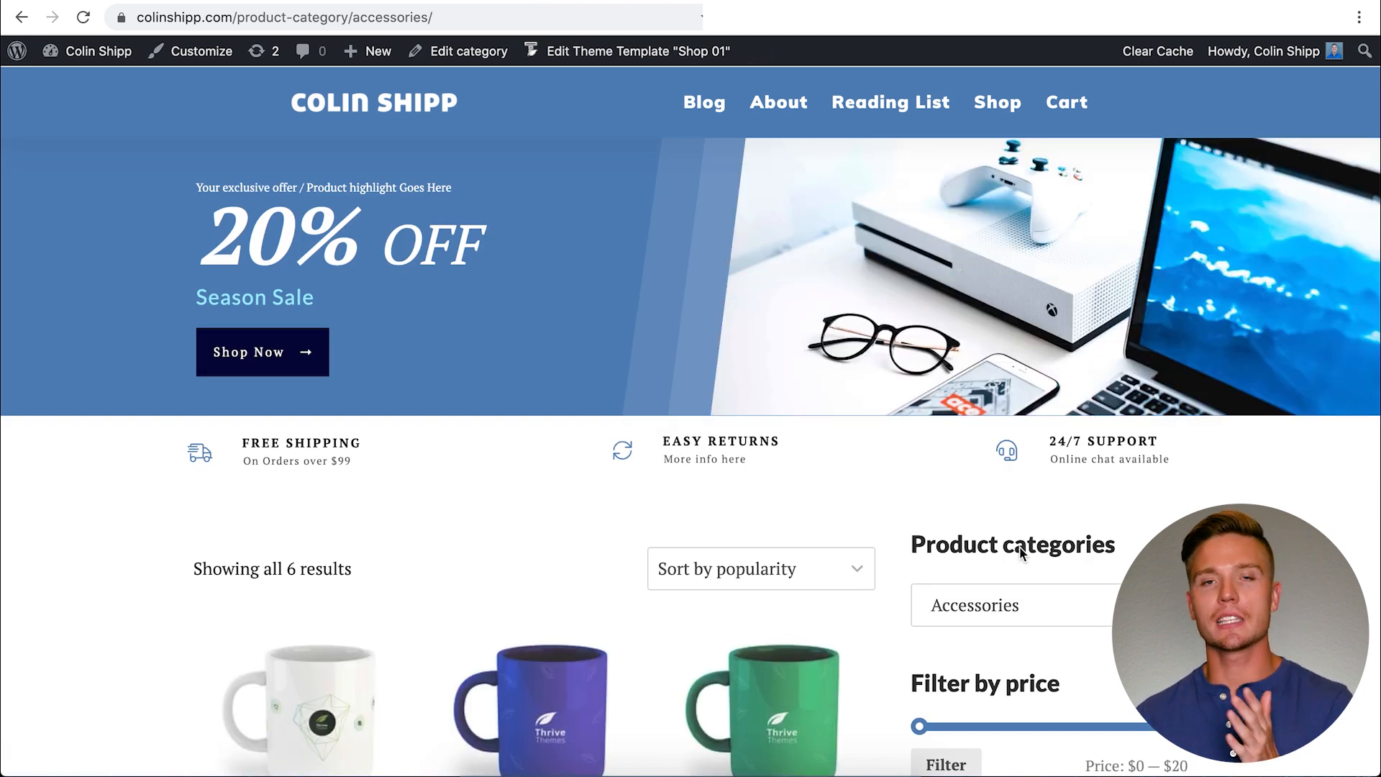
scroll(518, 585, "down", 15)
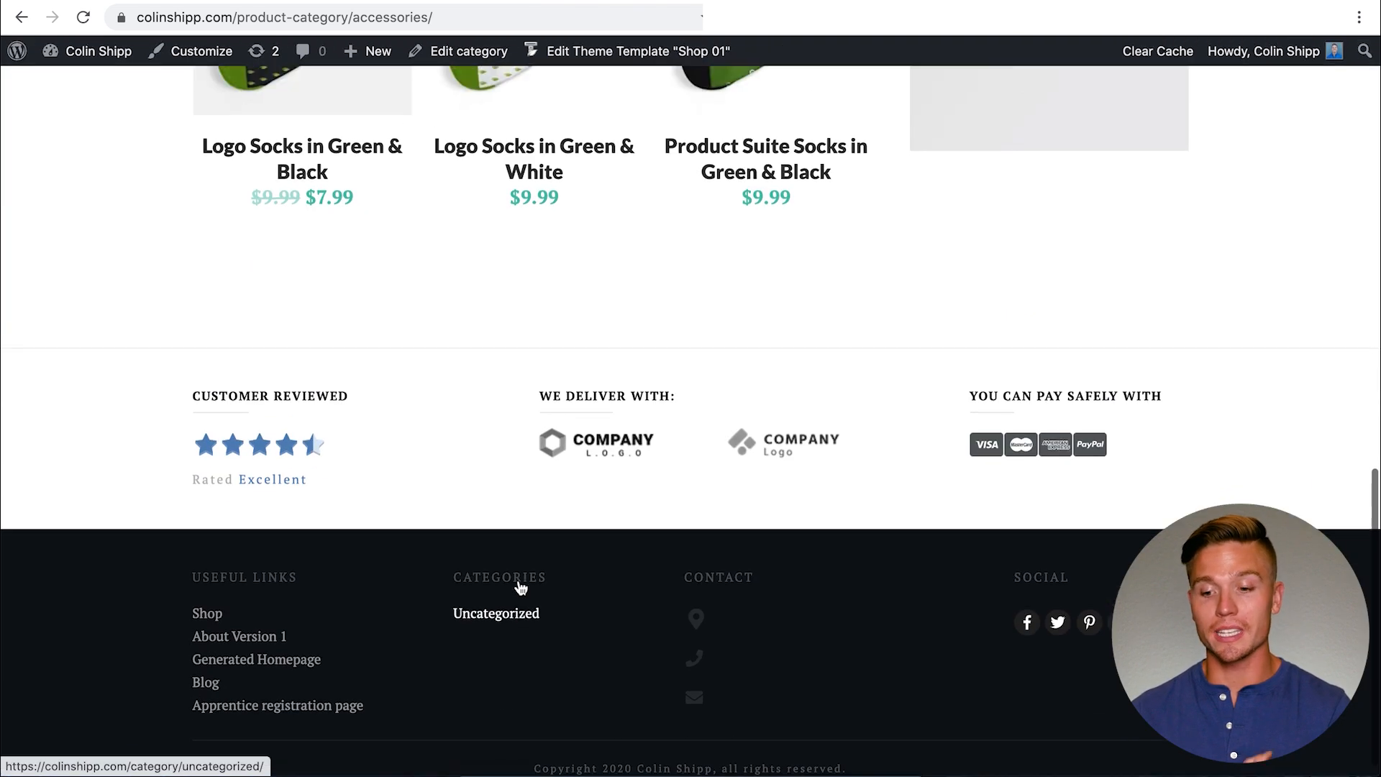
scroll(518, 586, "up", 8)
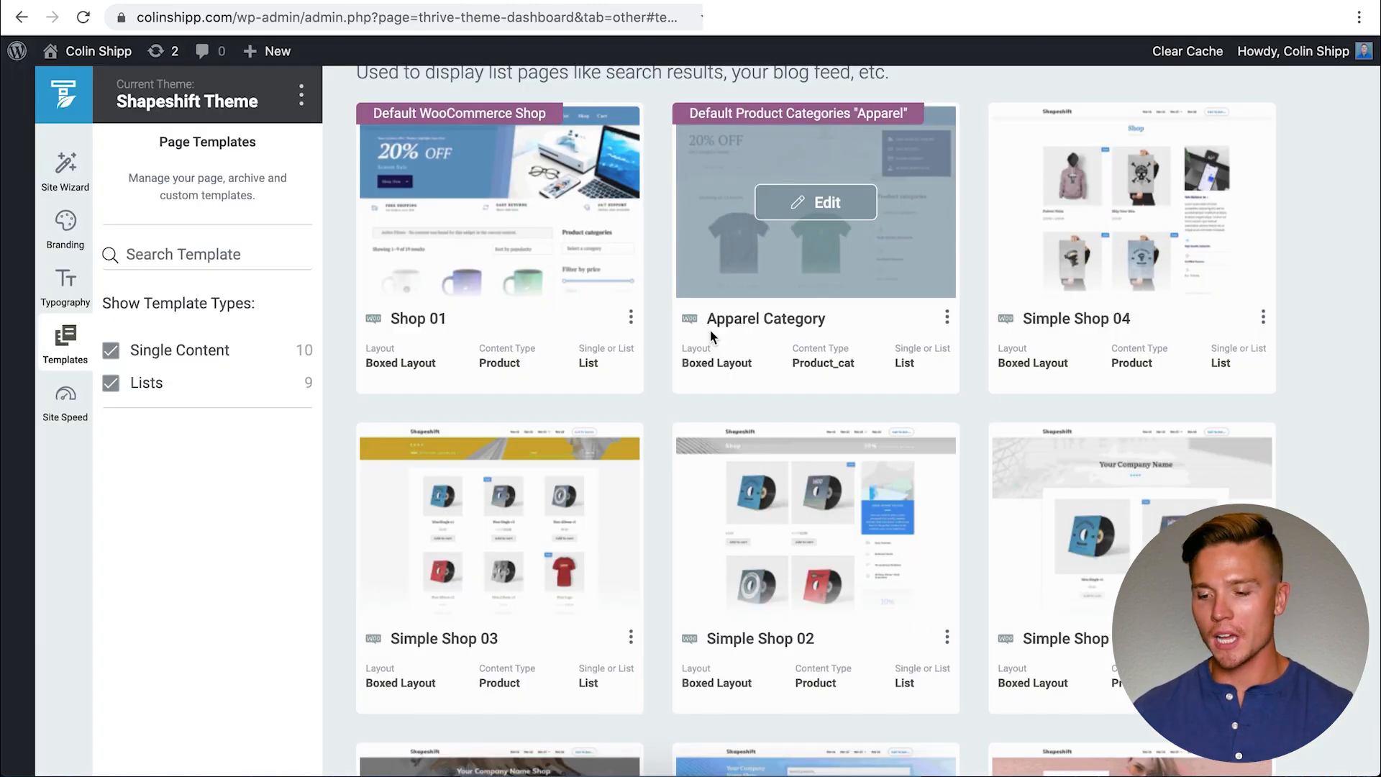
Start a new list template named Accessories Category, defined for the Accessories product category, from the theme's template dashboard.
scroll(709, 329, "up", 15)
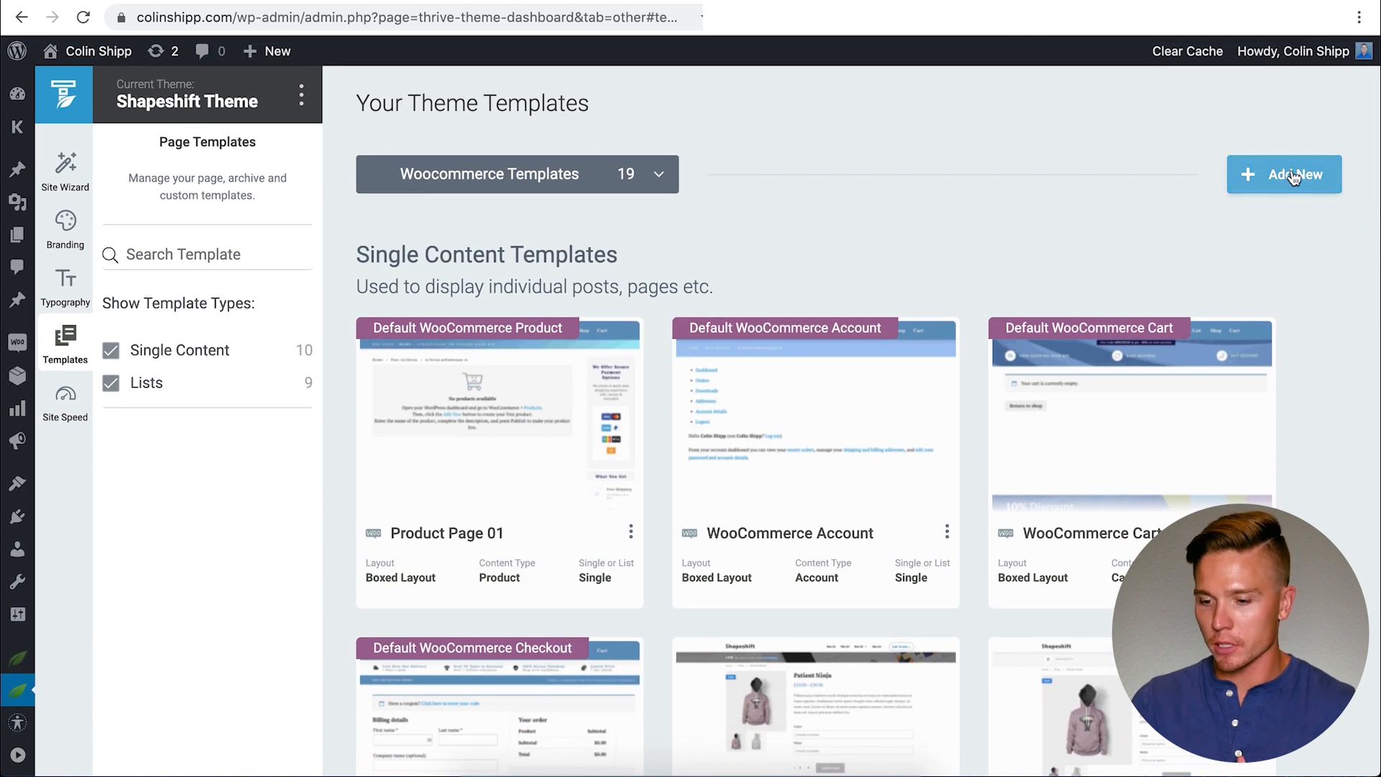
left_click(1293, 175)
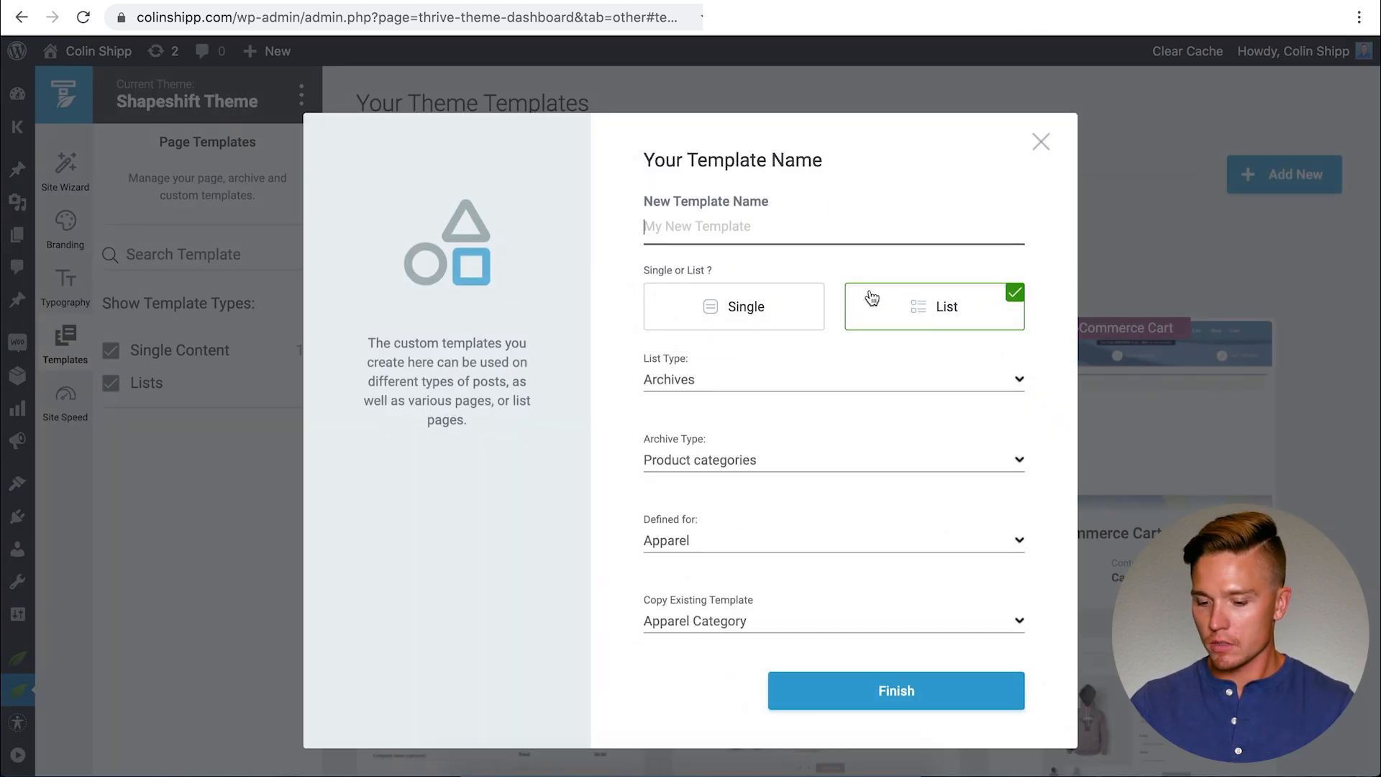
type("Accessories Category")
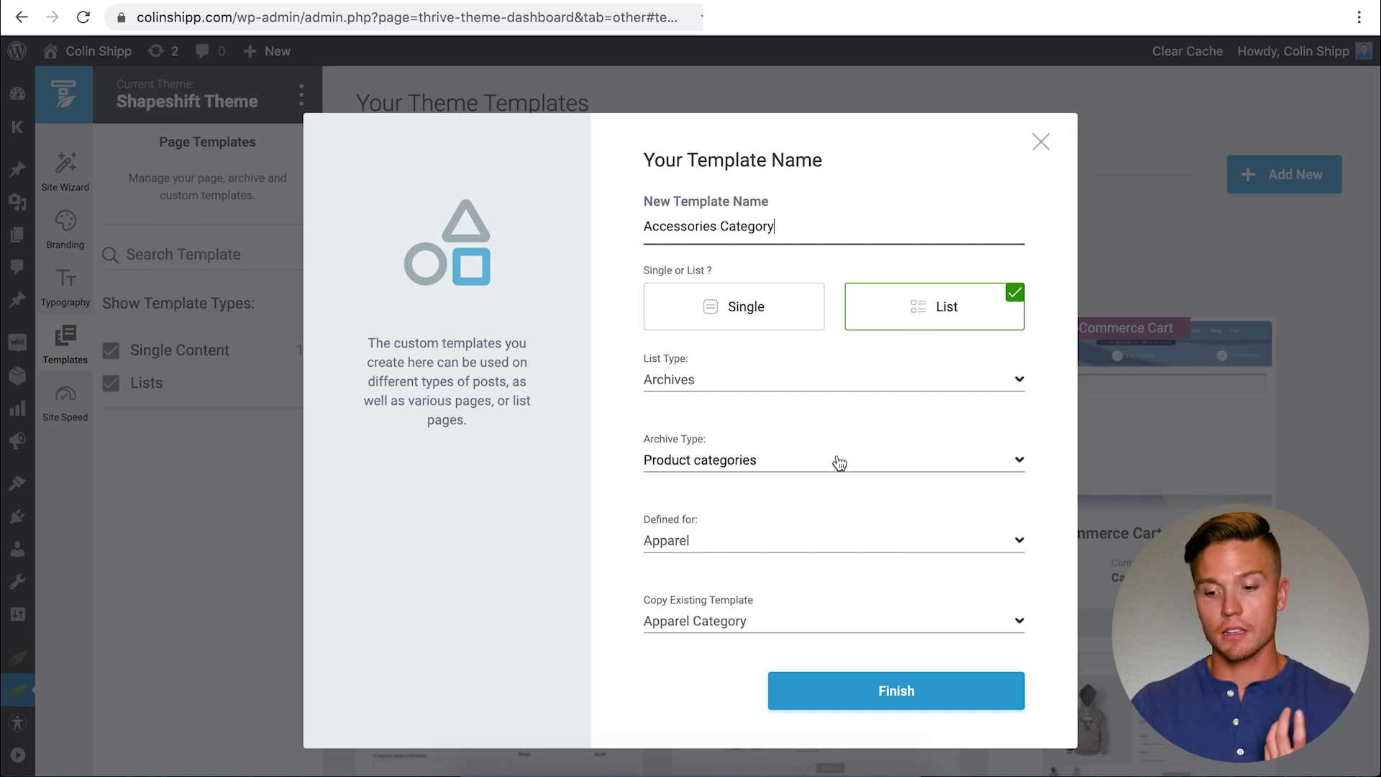
left_click(783, 545)
scroll(712, 630, "down", 2)
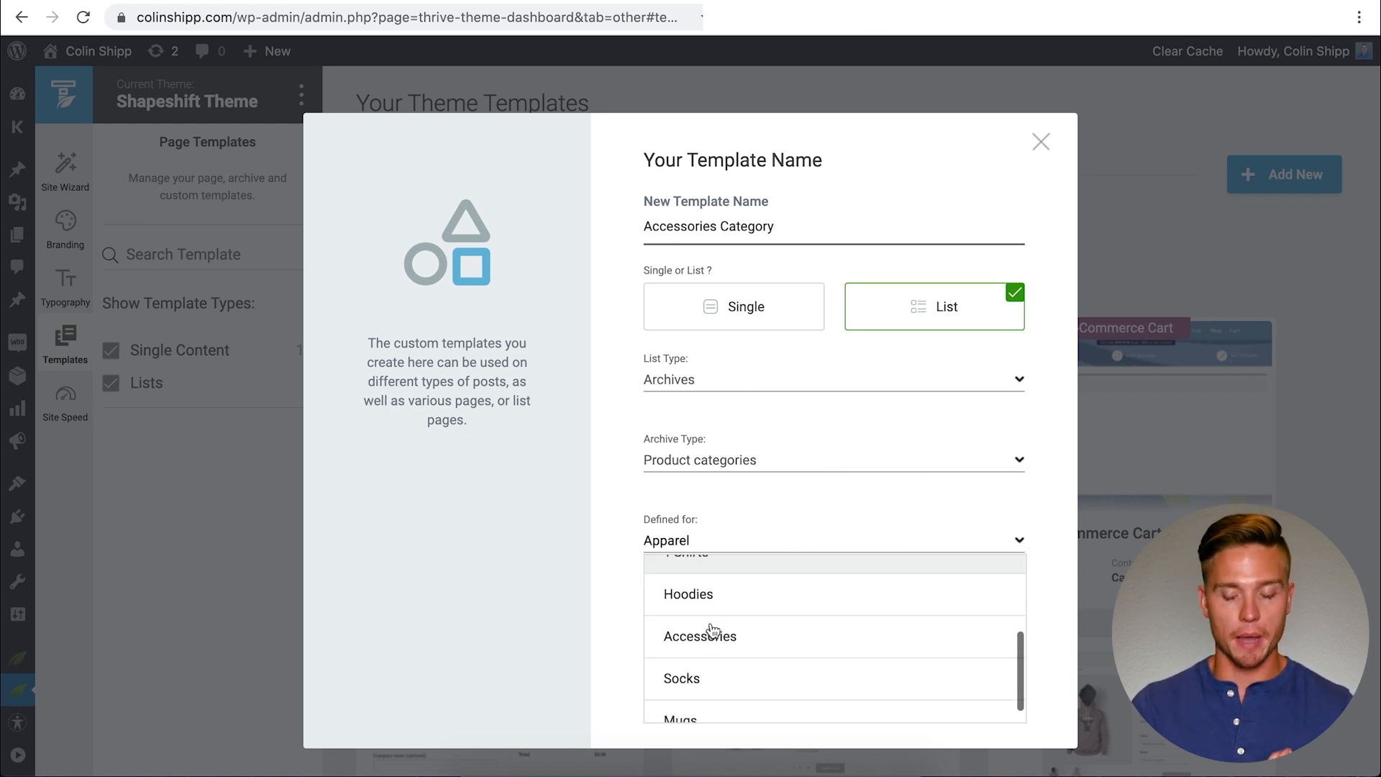
left_click(712, 630)
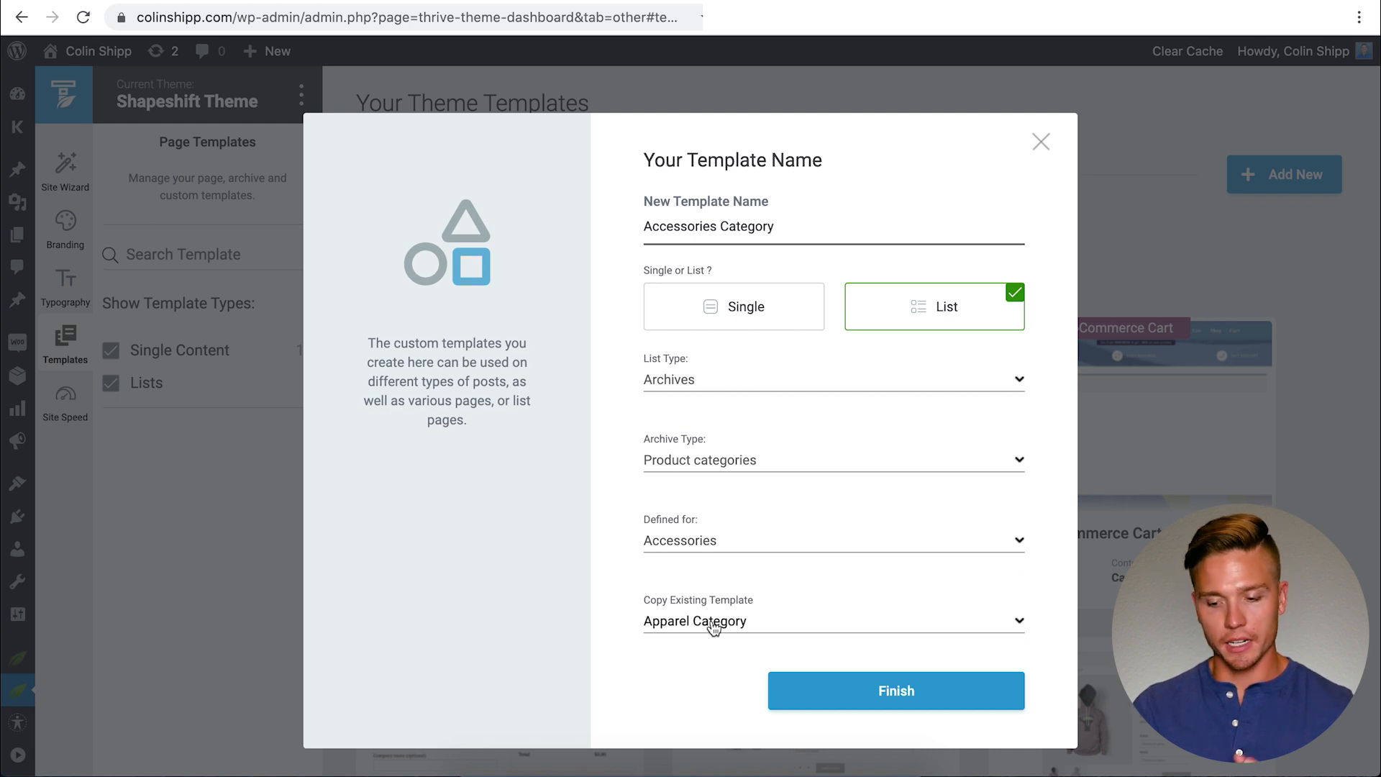
Choose one of the existing shop templates as the copy source for Accessories Category and finish creating the template.
left_click(714, 628)
scroll(740, 705, "down", 10)
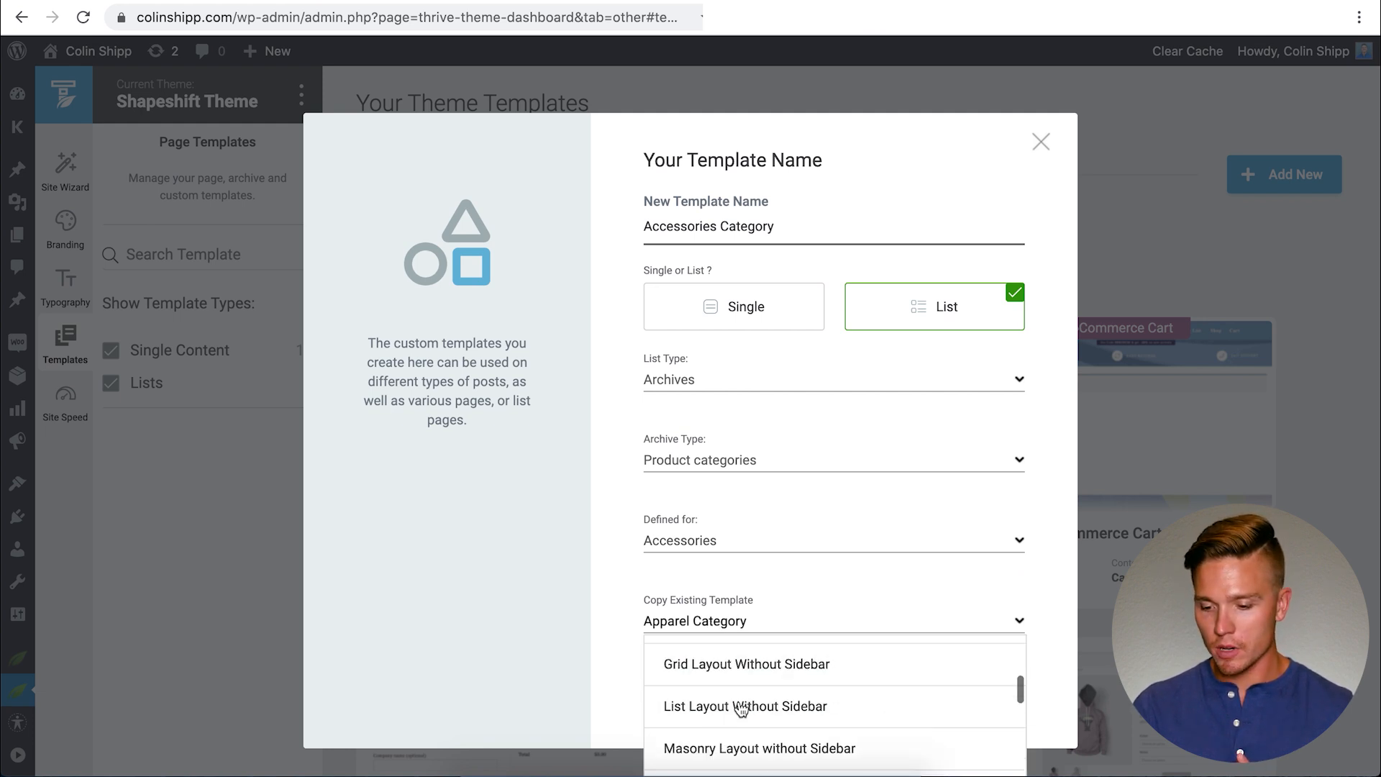
scroll(740, 707, "up", 3)
scroll(741, 706, "down", 3)
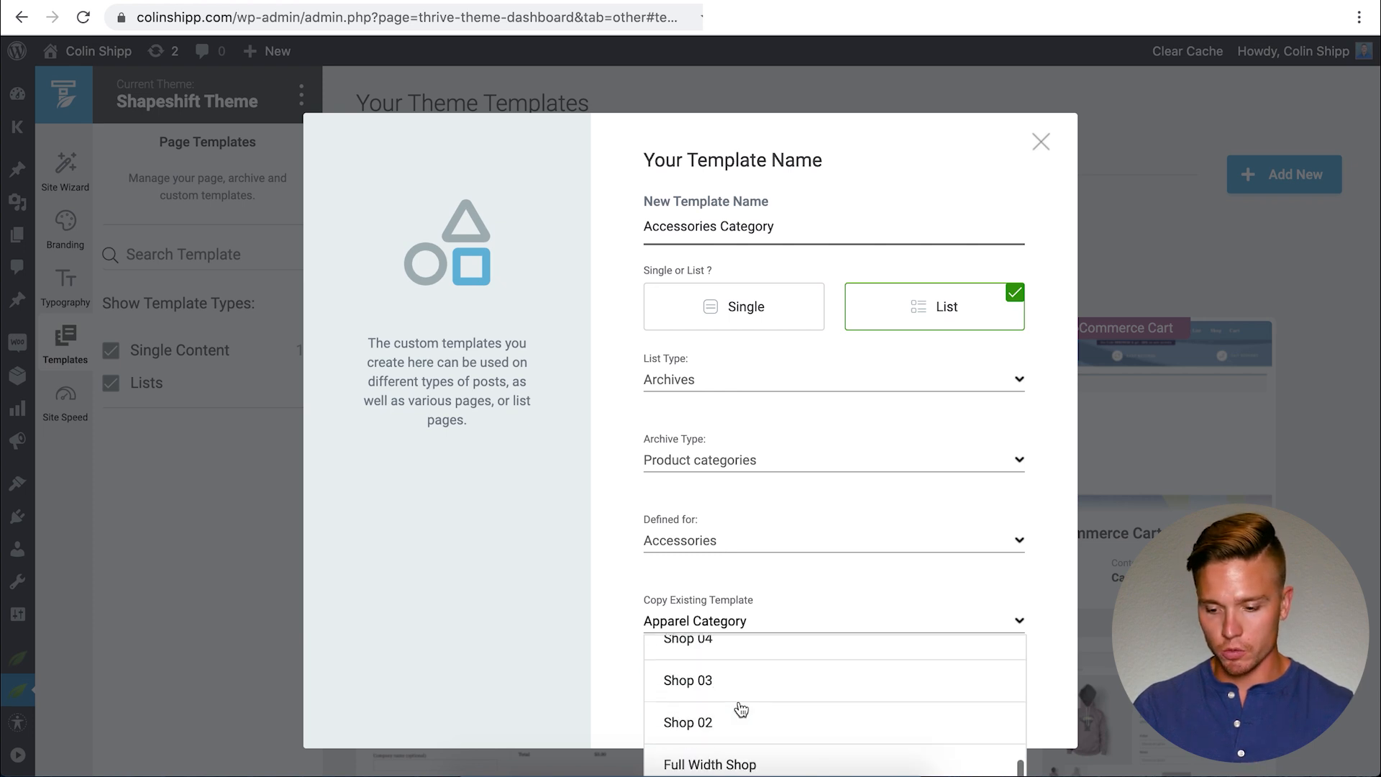
scroll(743, 691, "up", 1)
left_click(745, 689)
left_click(954, 692)
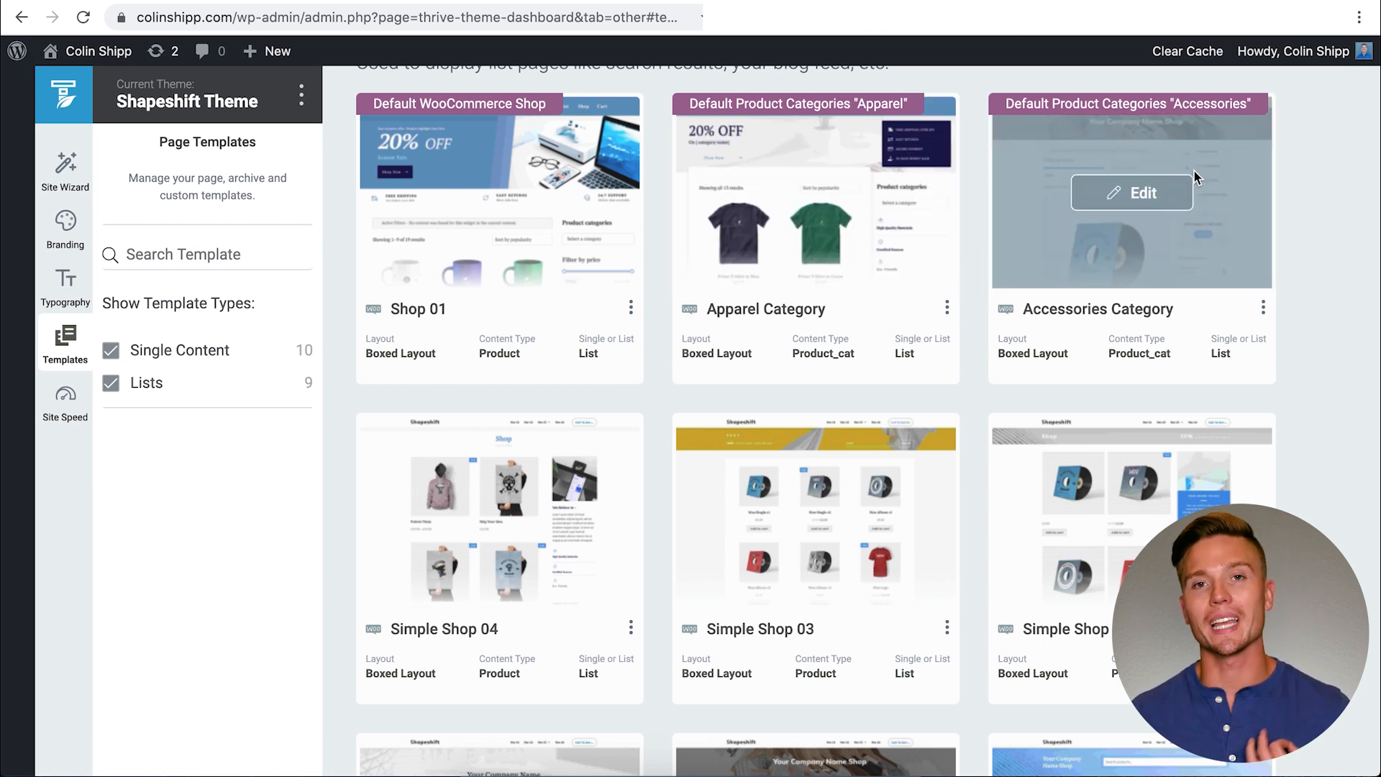
Open the Accessories Category template for editing and replace its top section with WooCommerce Guarantees 04.
left_click(1180, 196)
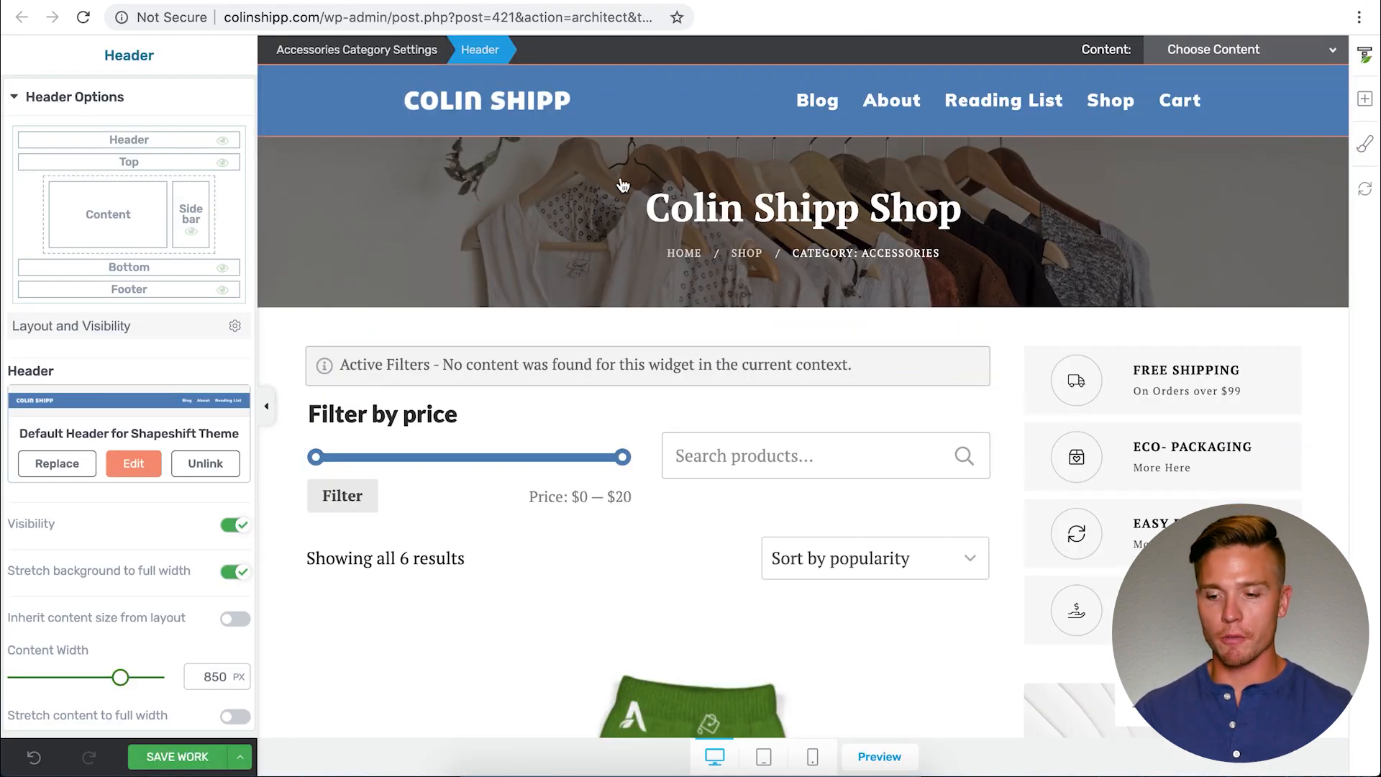
left_click(439, 153)
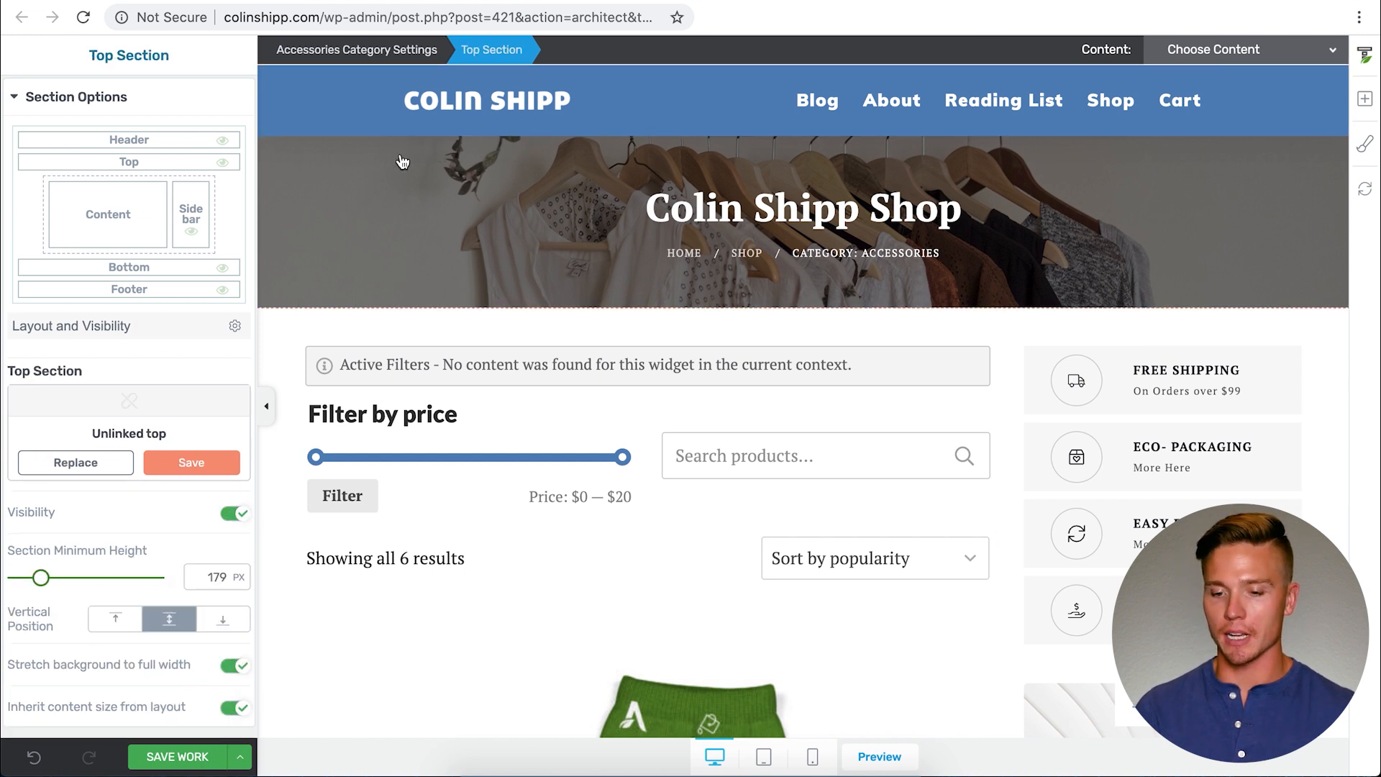
left_click(338, 183)
left_click(315, 149)
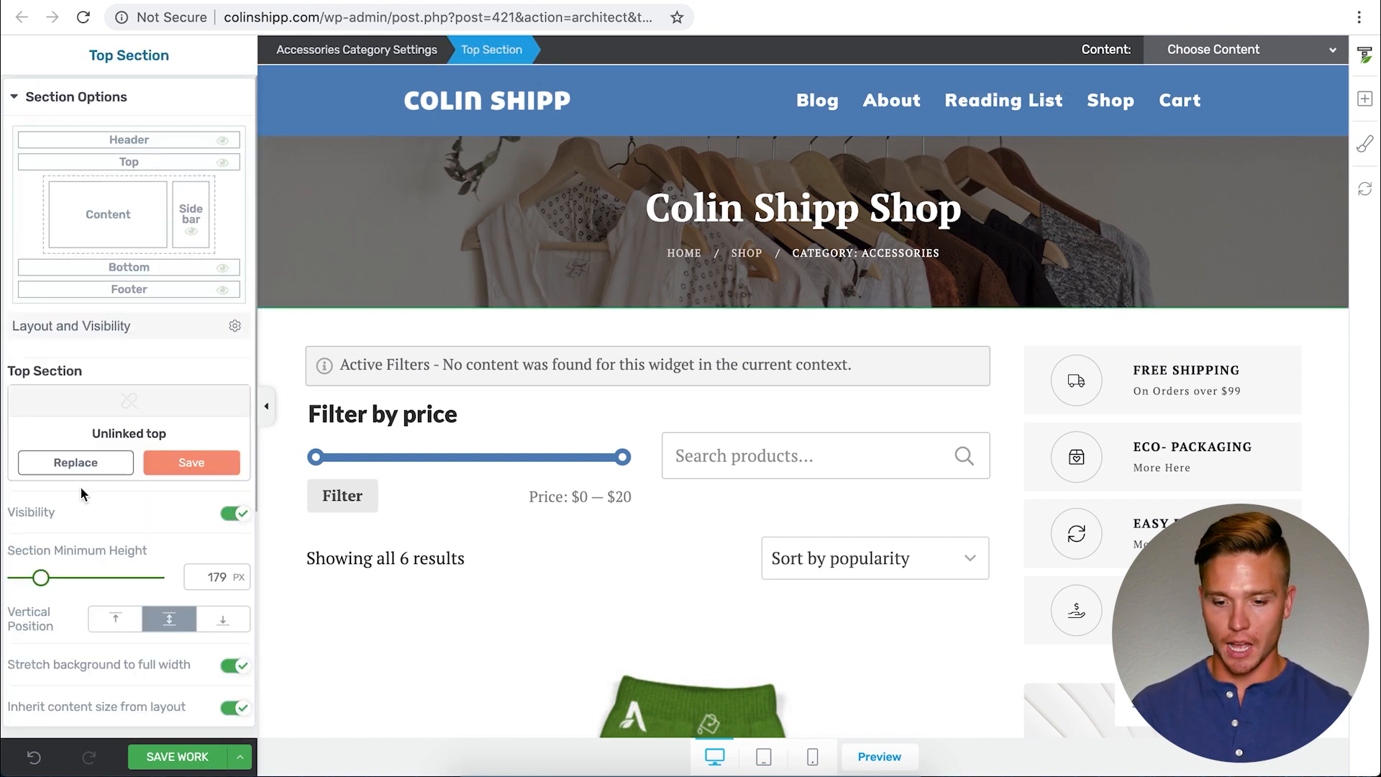
left_click(76, 462)
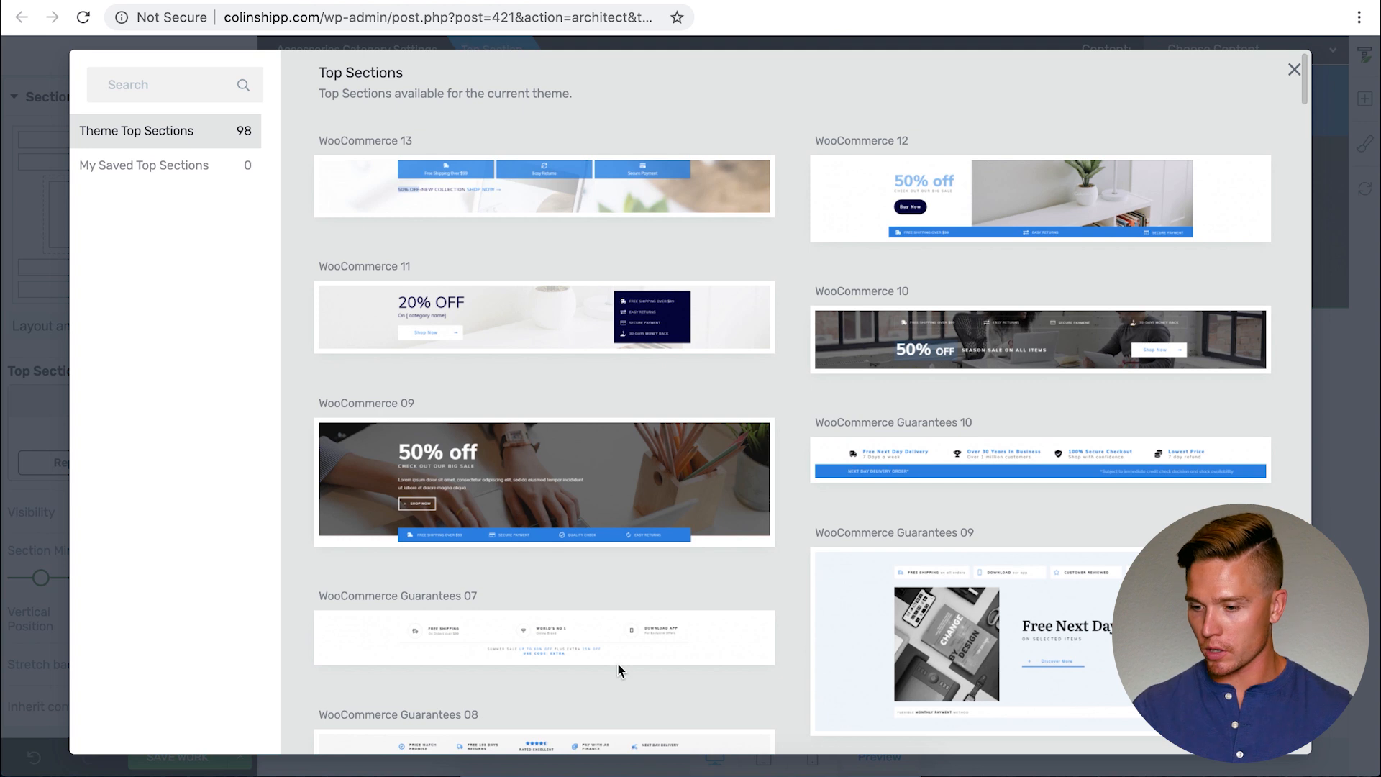
scroll(617, 663, "down", 15)
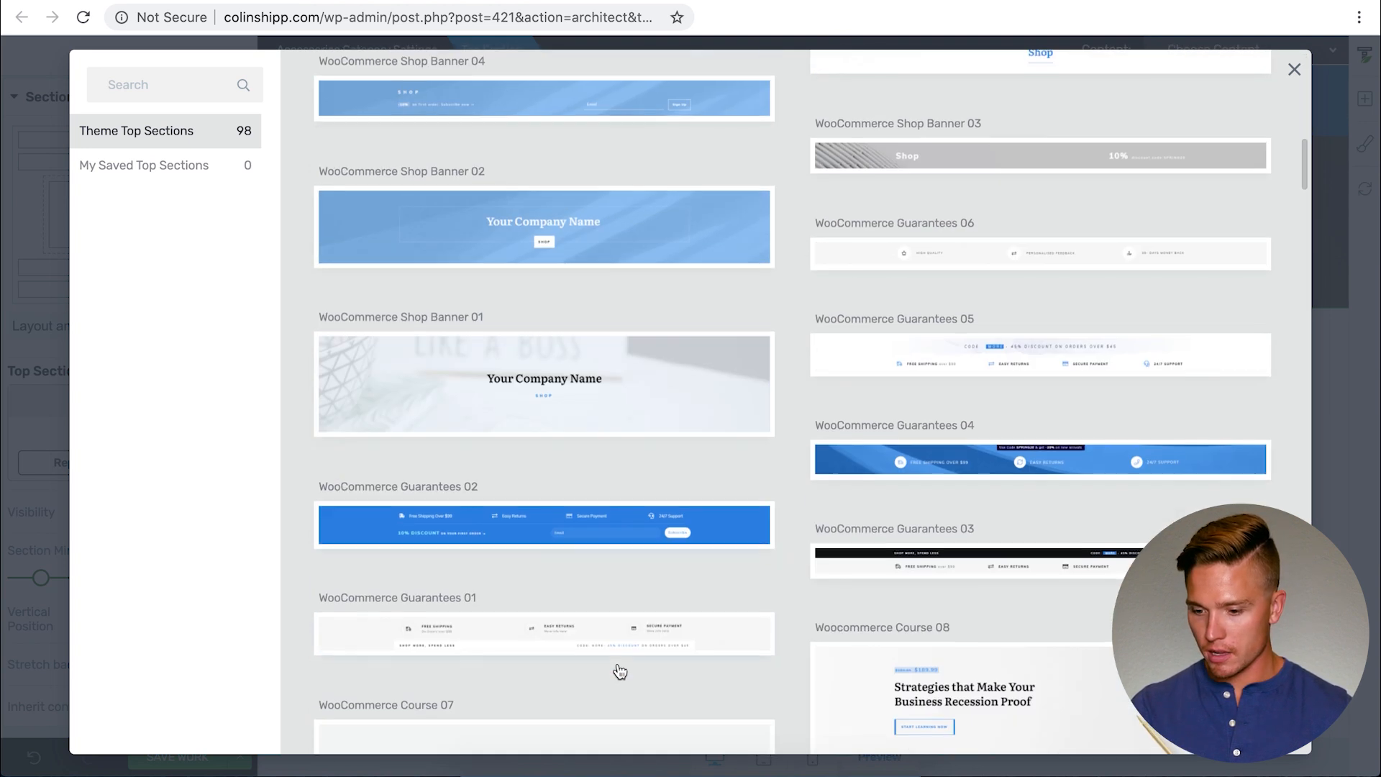
left_click(1019, 457)
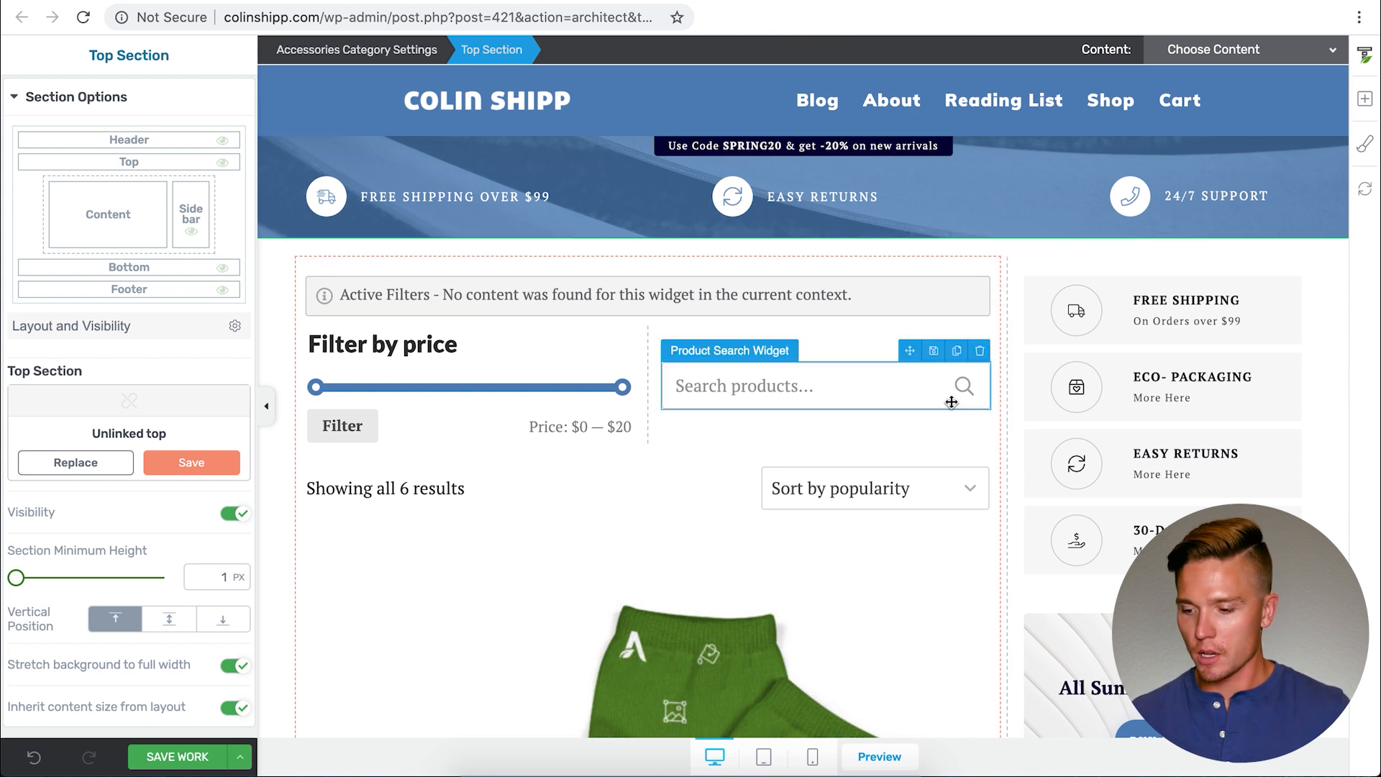
Remove the Cart widget, the Recently Viewed Products widget and the All Summer Collection content box from the template's sidebar.
scroll(950, 401, "down", 1)
scroll(1031, 643, "down", 2)
scroll(1079, 561, "up", 3)
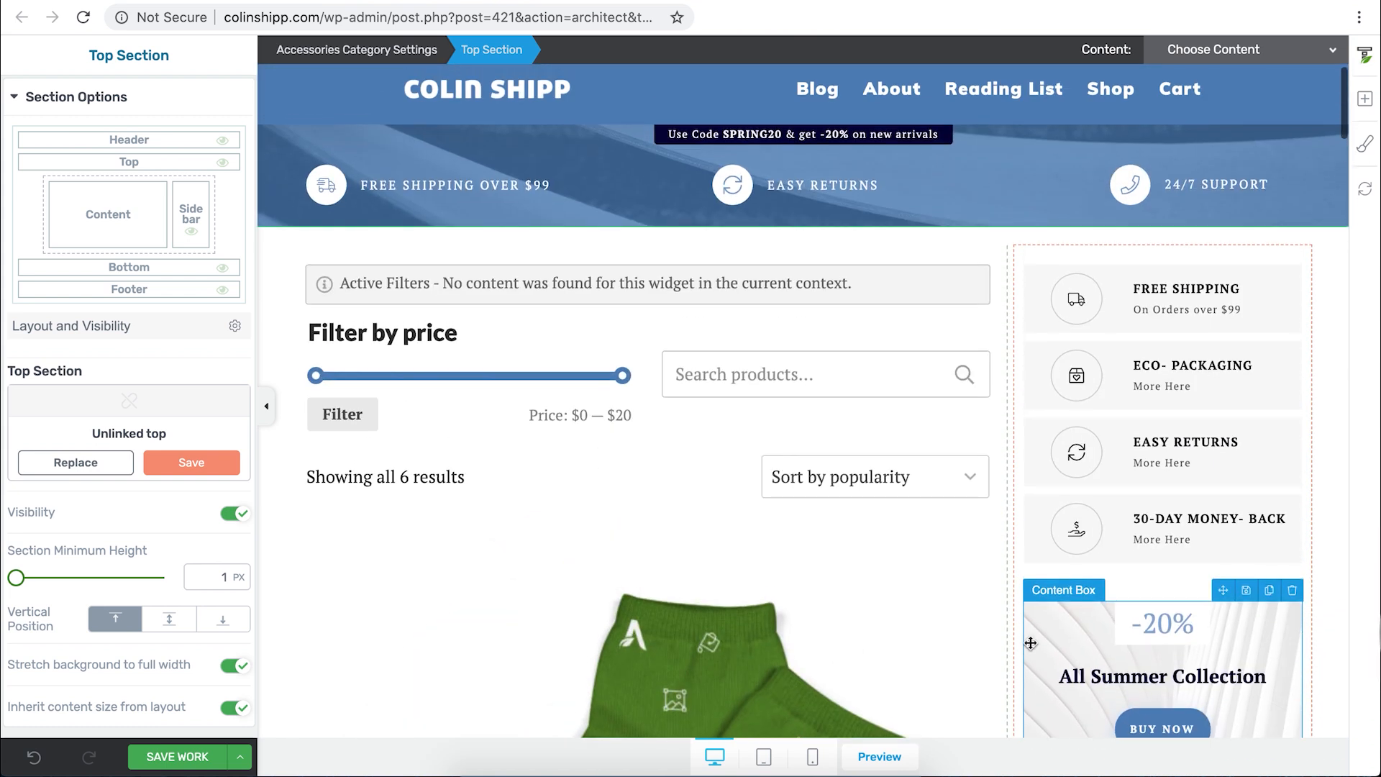
scroll(1151, 468, "down", 8)
scroll(1179, 464, "up", 2)
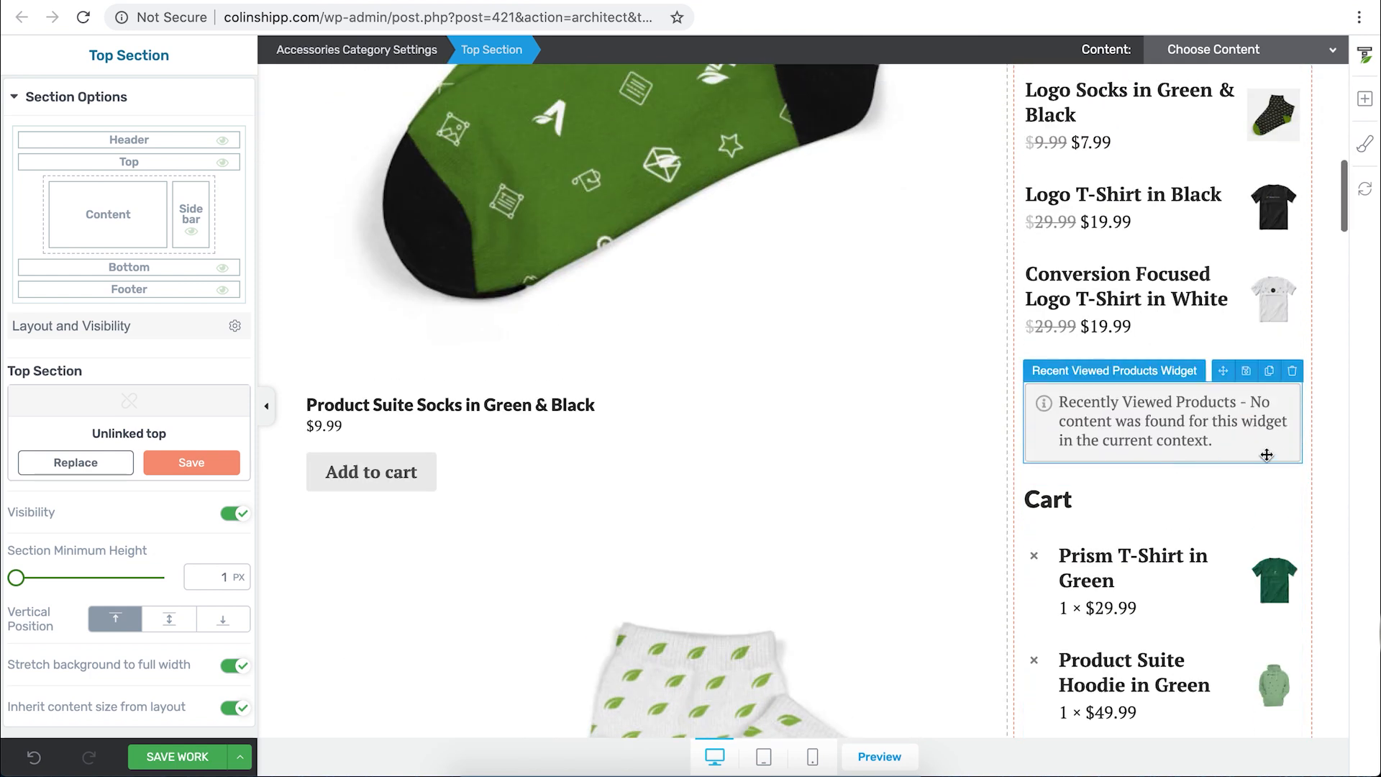
left_click(1293, 472)
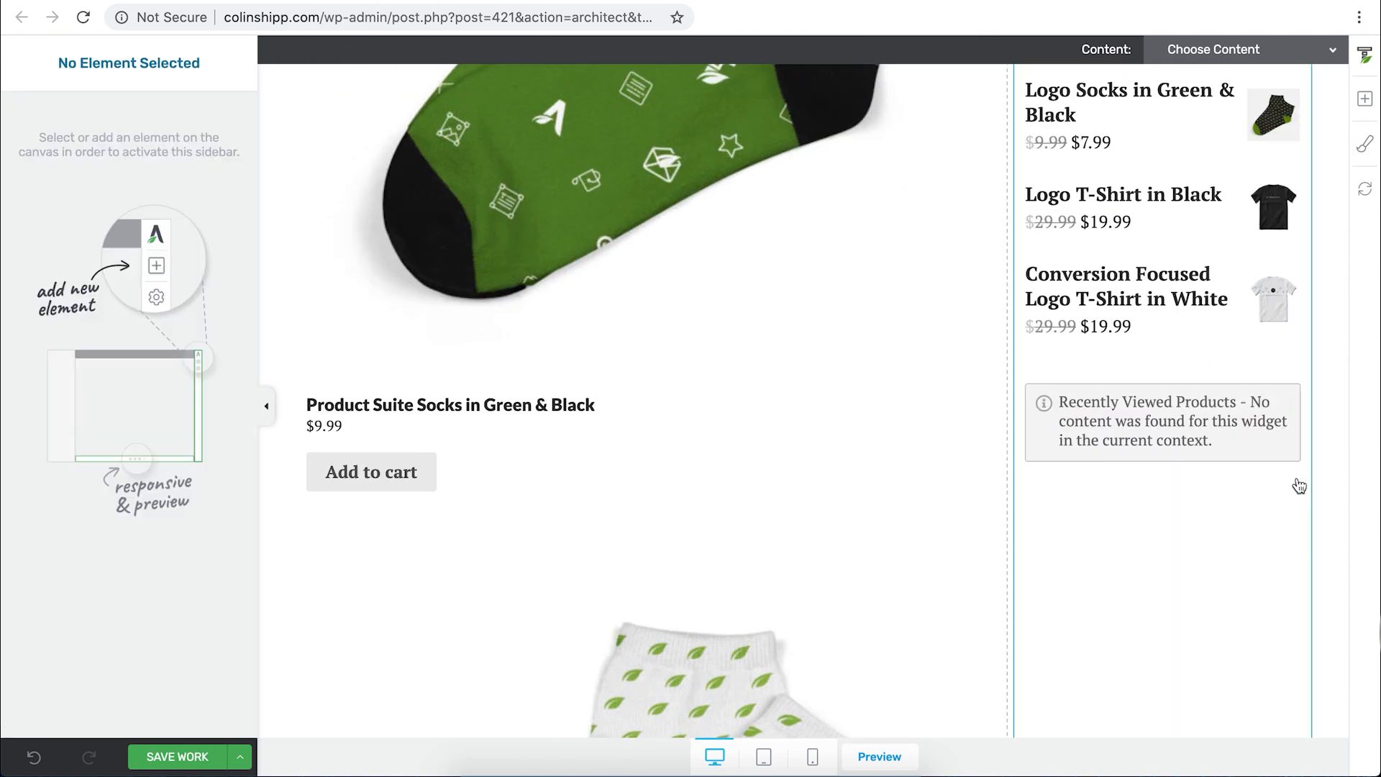
scroll(1297, 484, "up", 7)
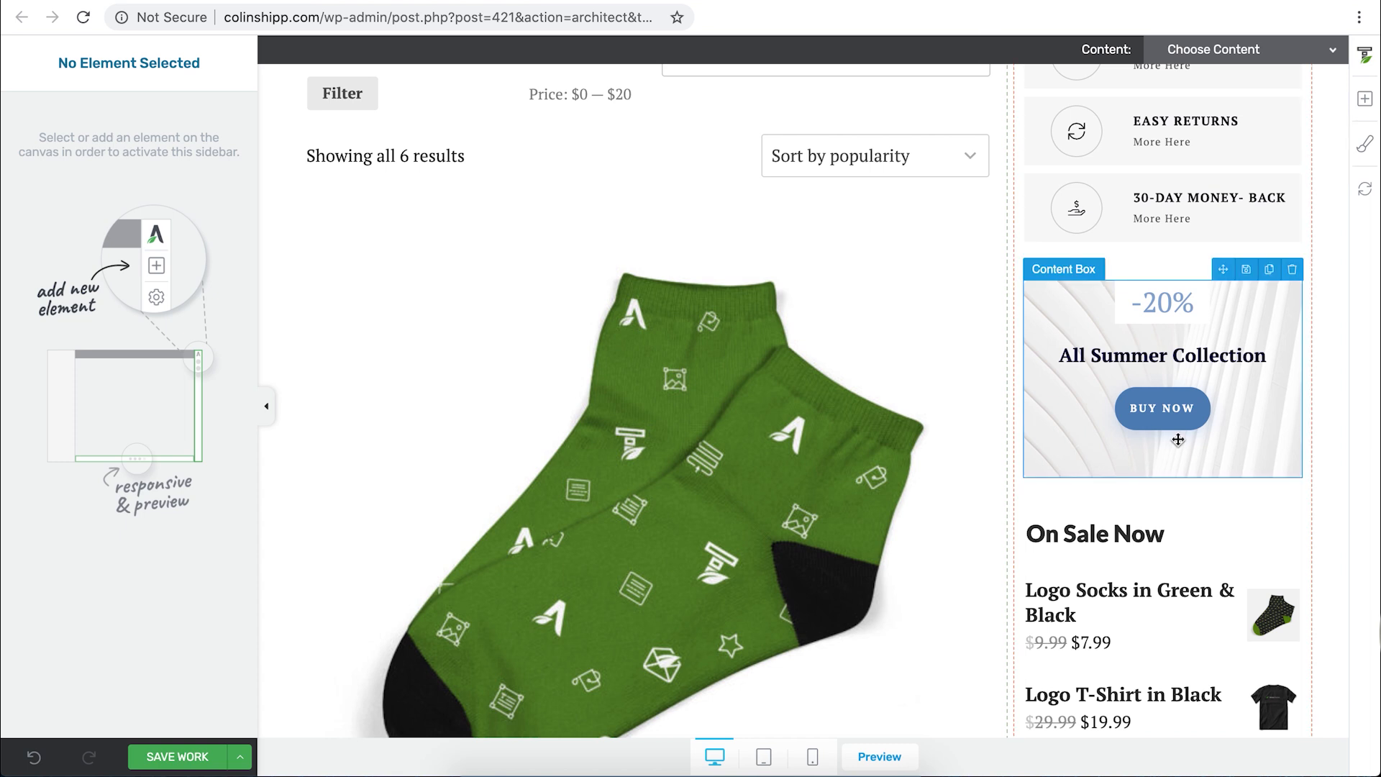
left_click(1293, 271)
scroll(882, 482, "down", 7)
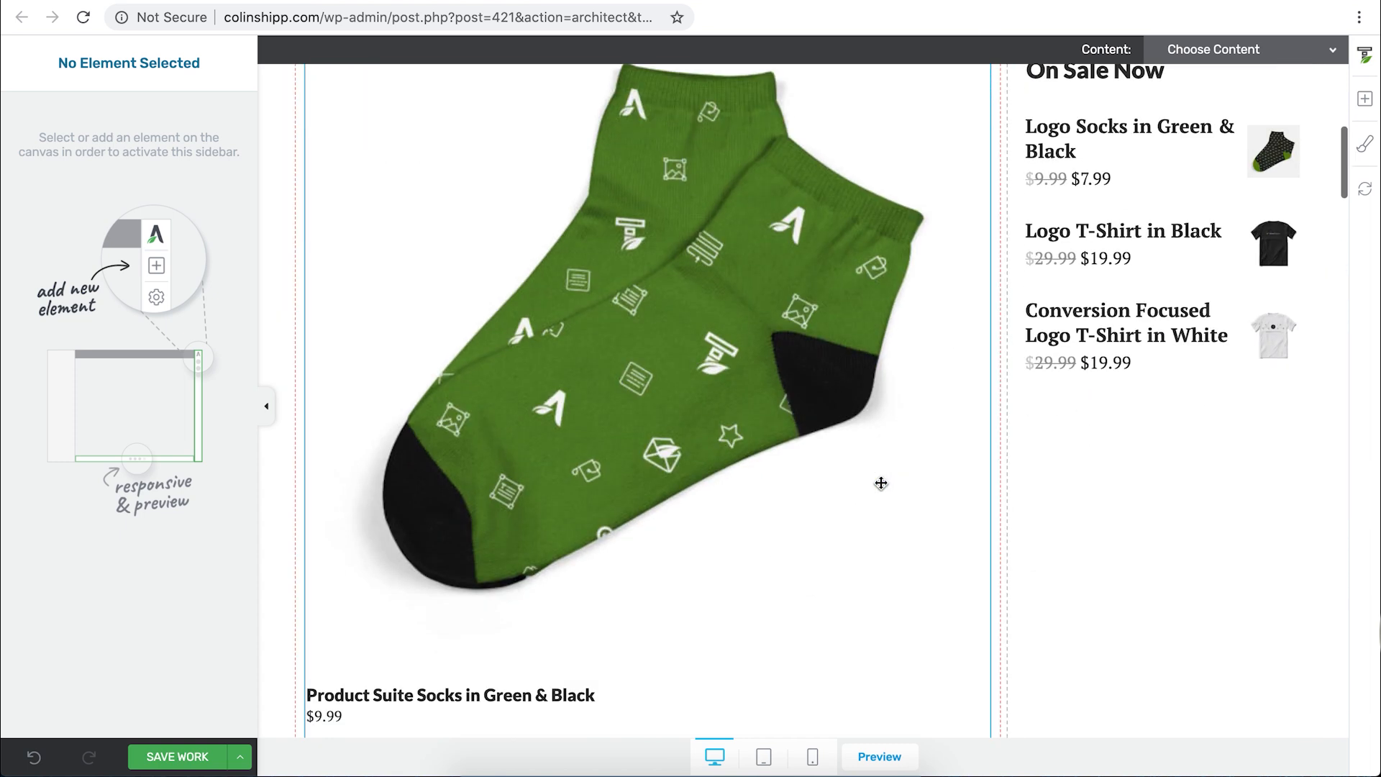
Add a Product Categories widget at the top of the sidebar, above the Free Shipping box, and show it as a dropdown.
scroll(881, 482, "up", 11)
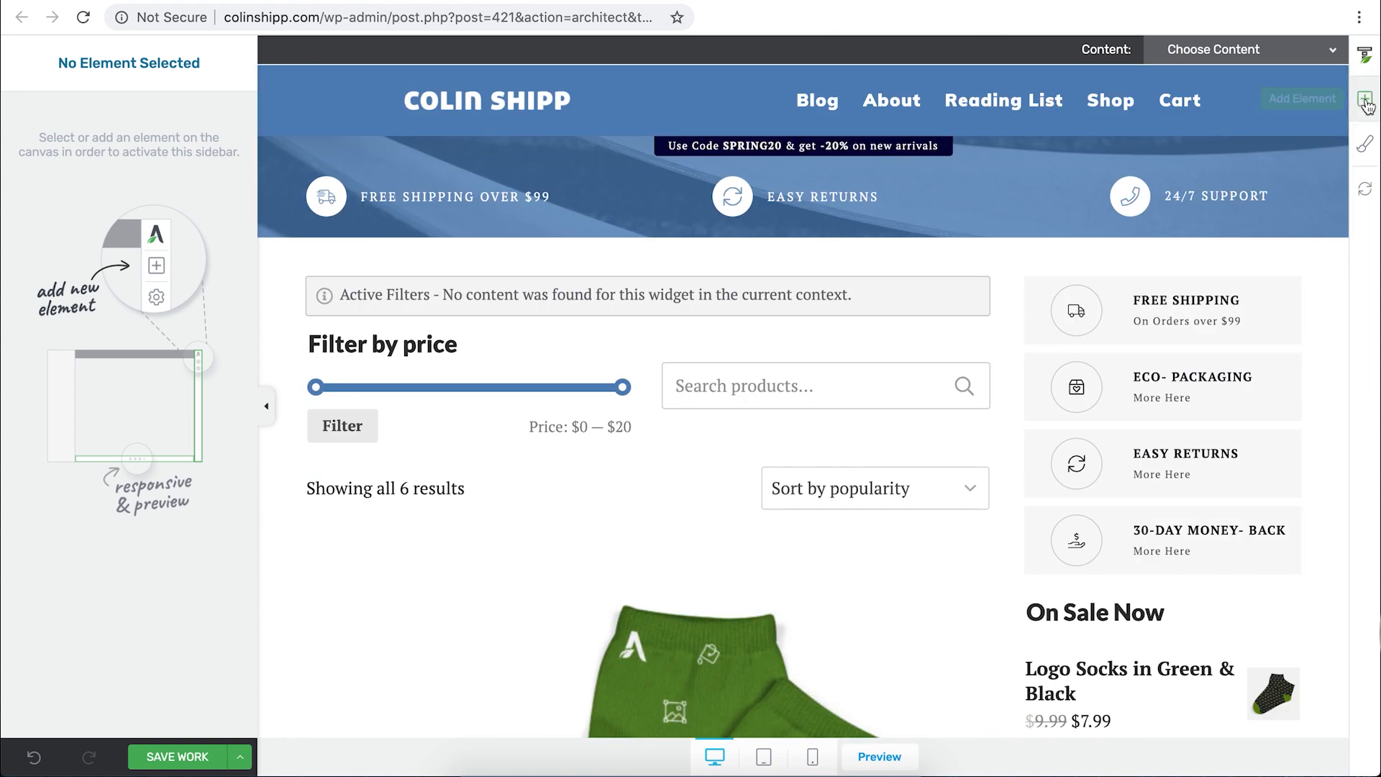
left_click(1365, 98)
scroll(1187, 471, "down", 1)
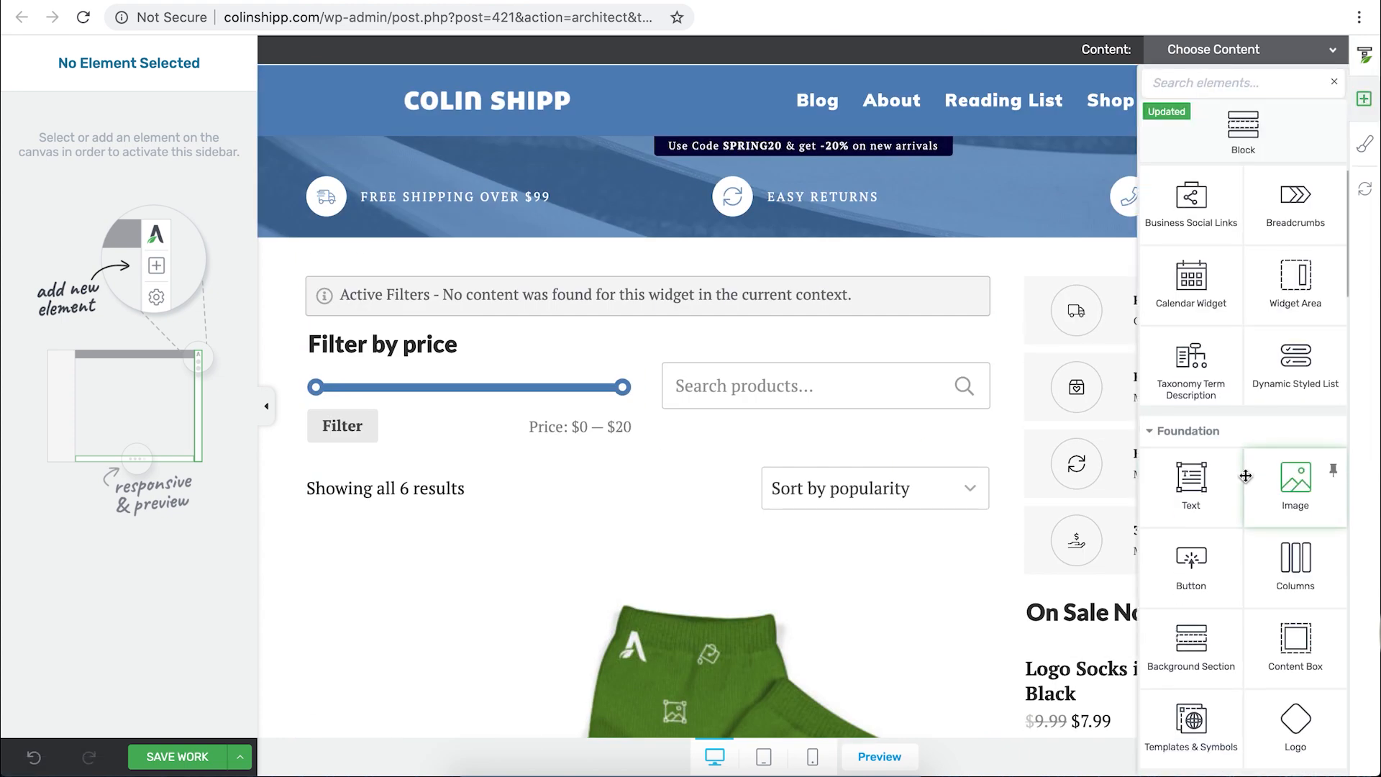
type("woo")
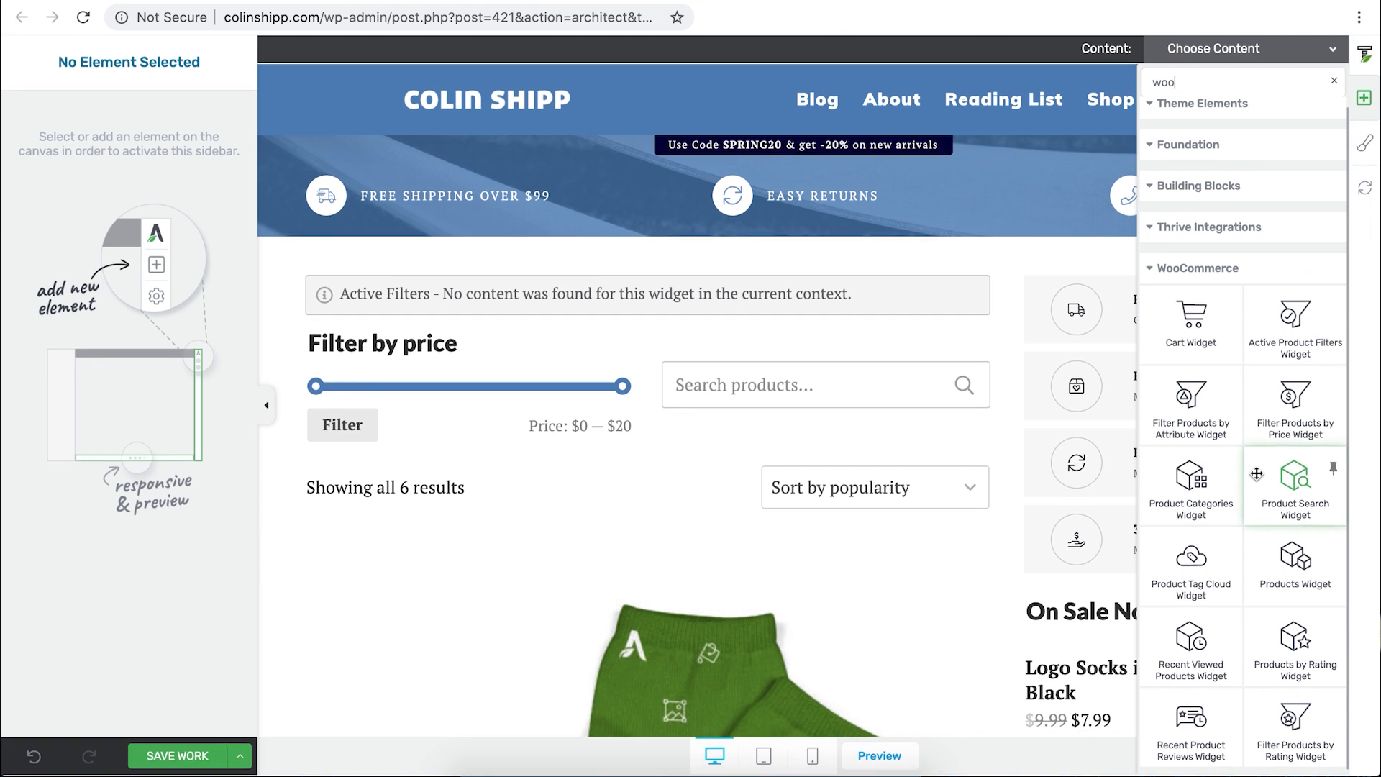
left_click_drag(1192, 468, 1135, 279)
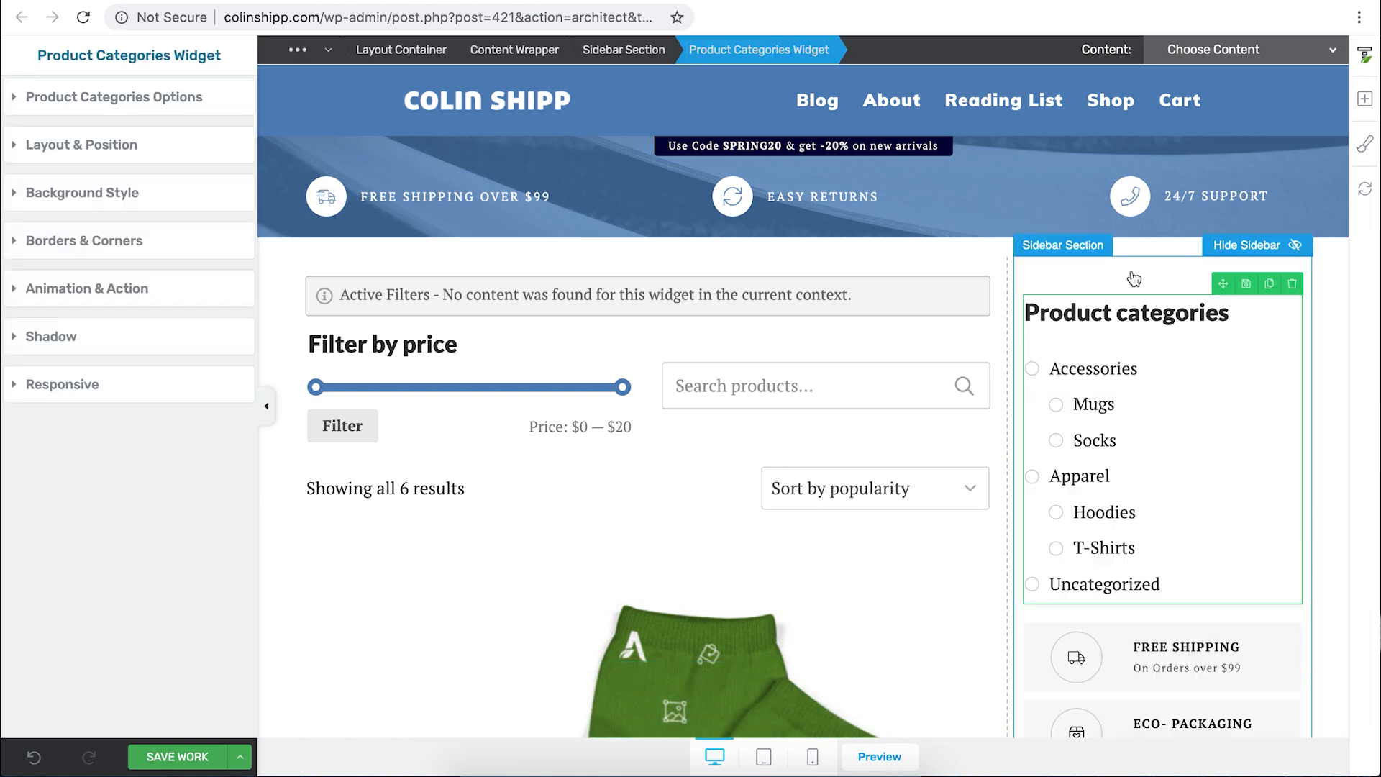
left_click(127, 103)
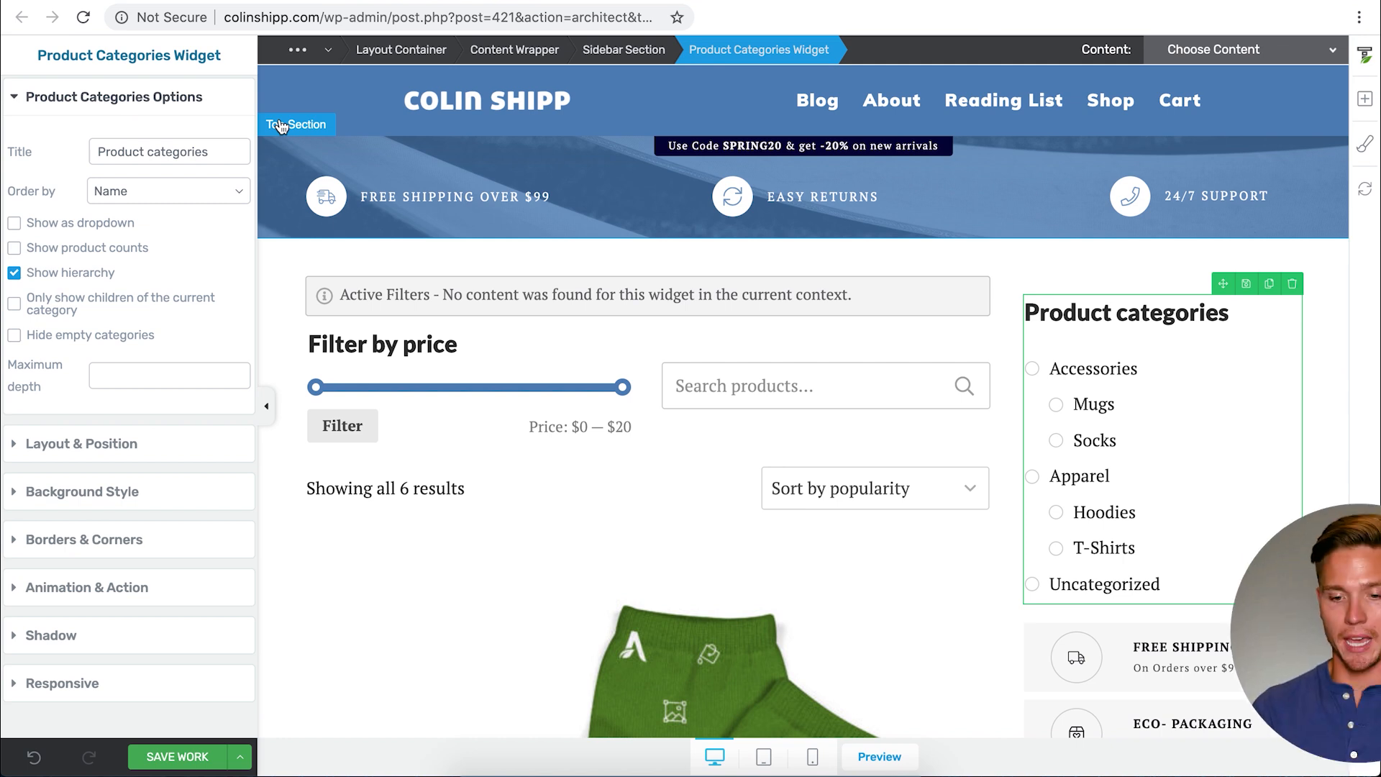
left_click(15, 224)
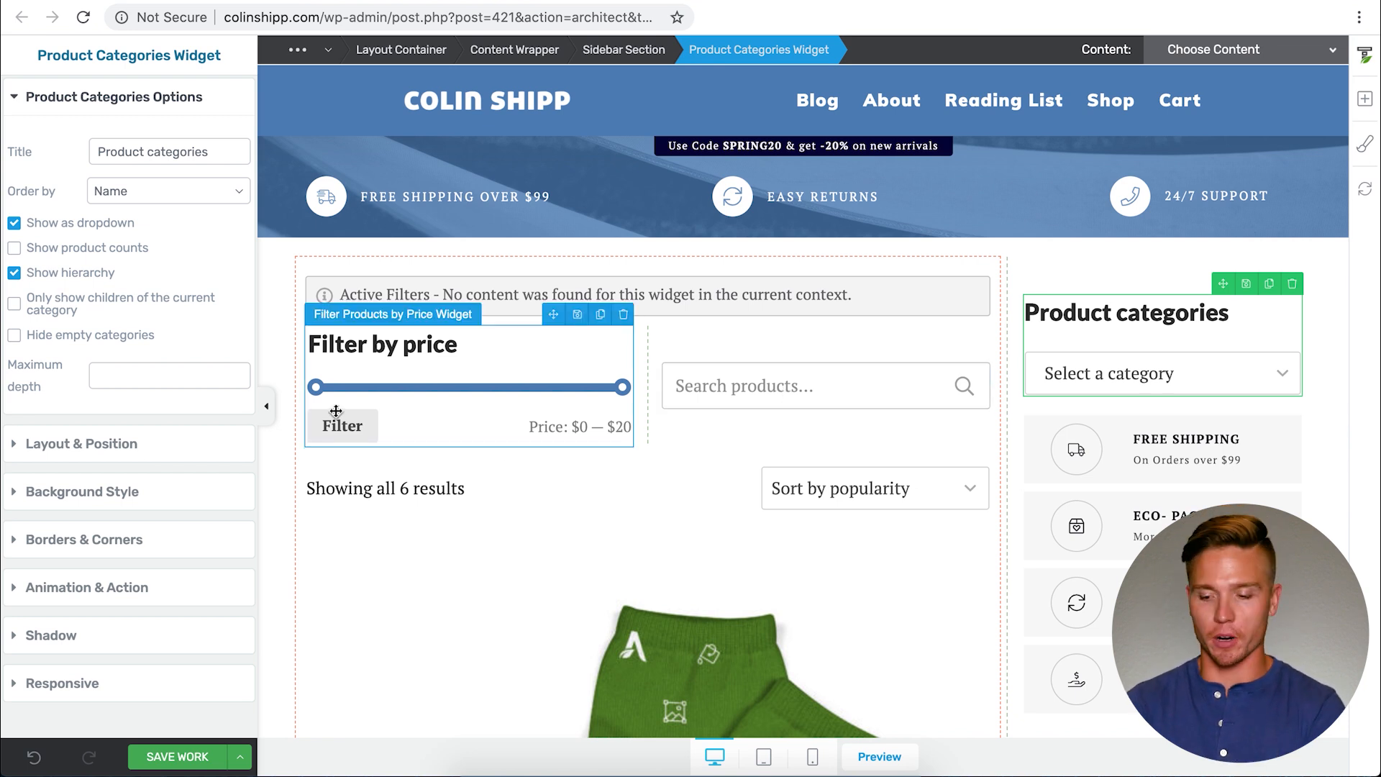
Review the Accessories Category template from the product list down to the footer and save the work.
left_click(614, 404)
scroll(614, 491, "down", 5)
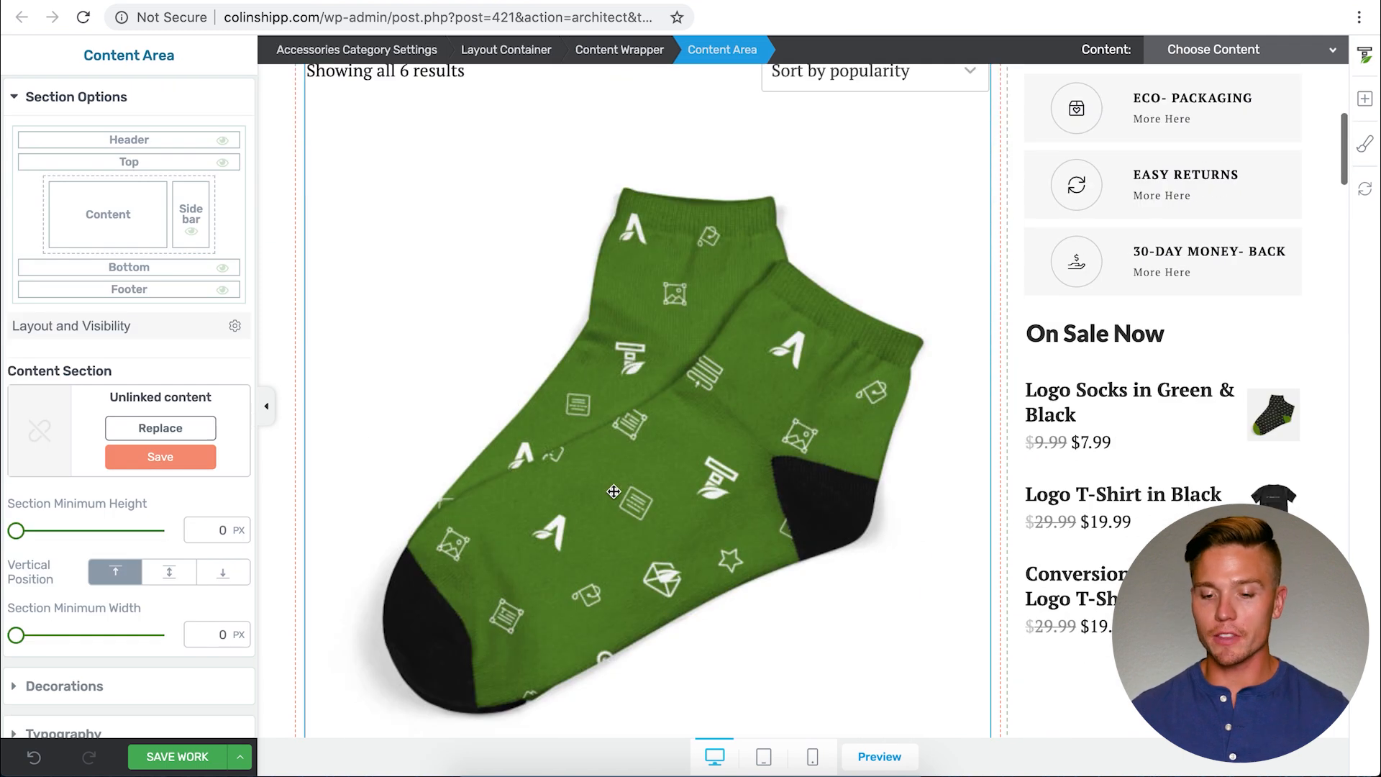
scroll(613, 492, "down", 6)
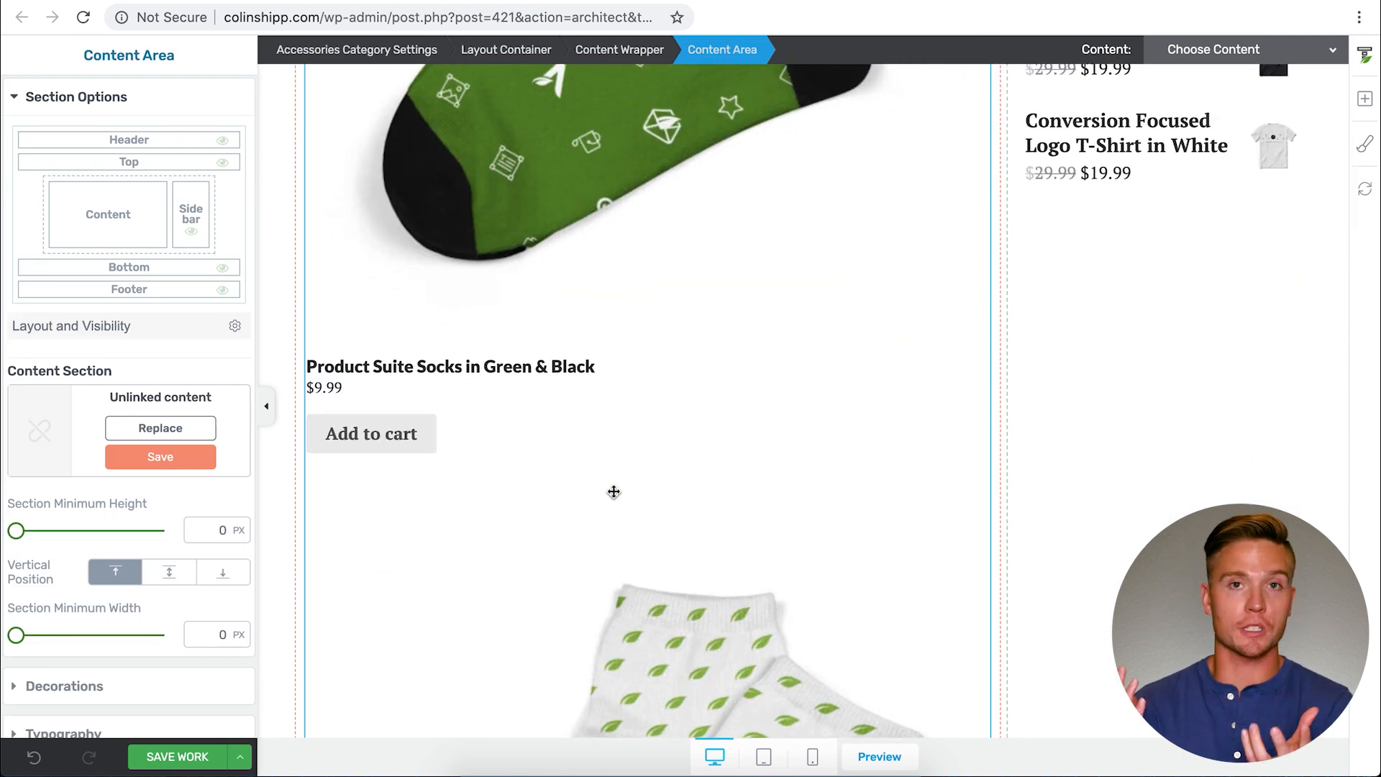
scroll(613, 492, "down", 10)
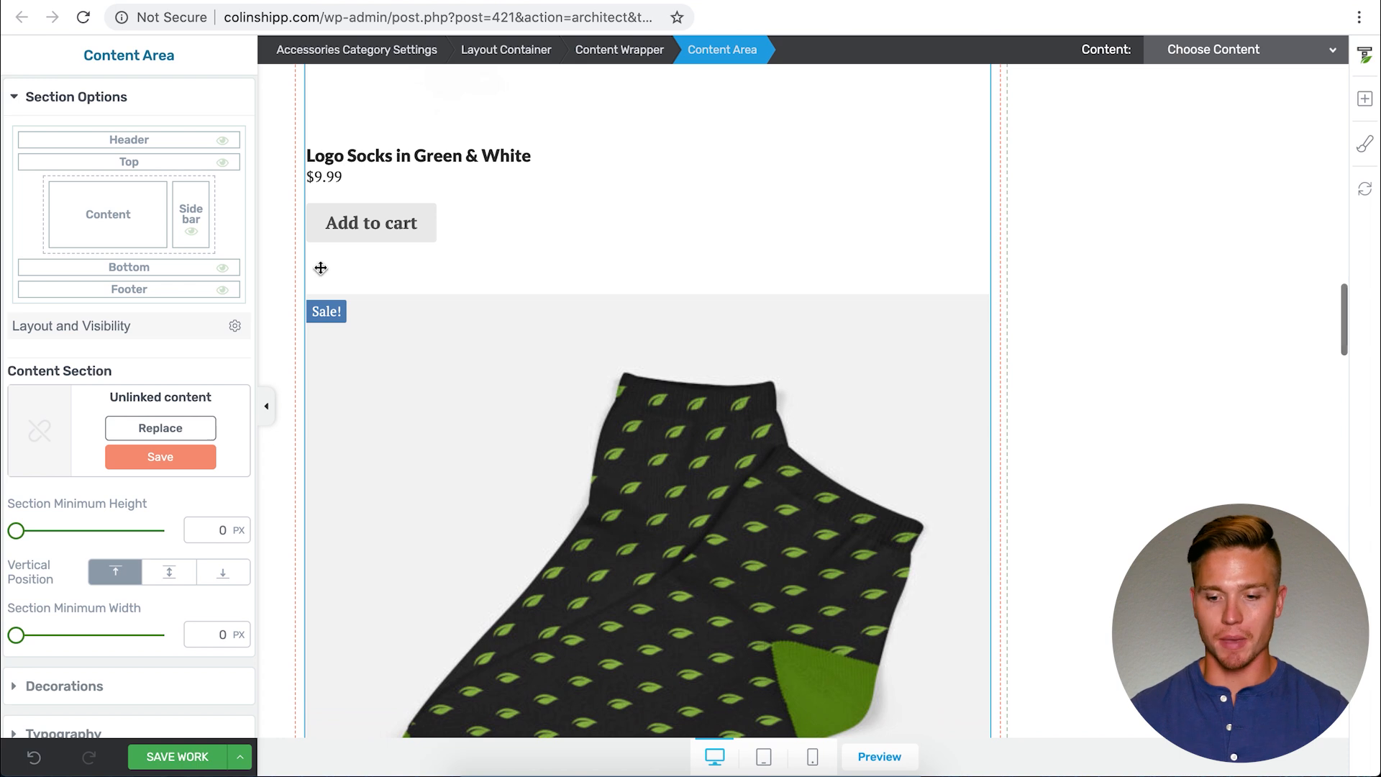
scroll(493, 542, "down", 15)
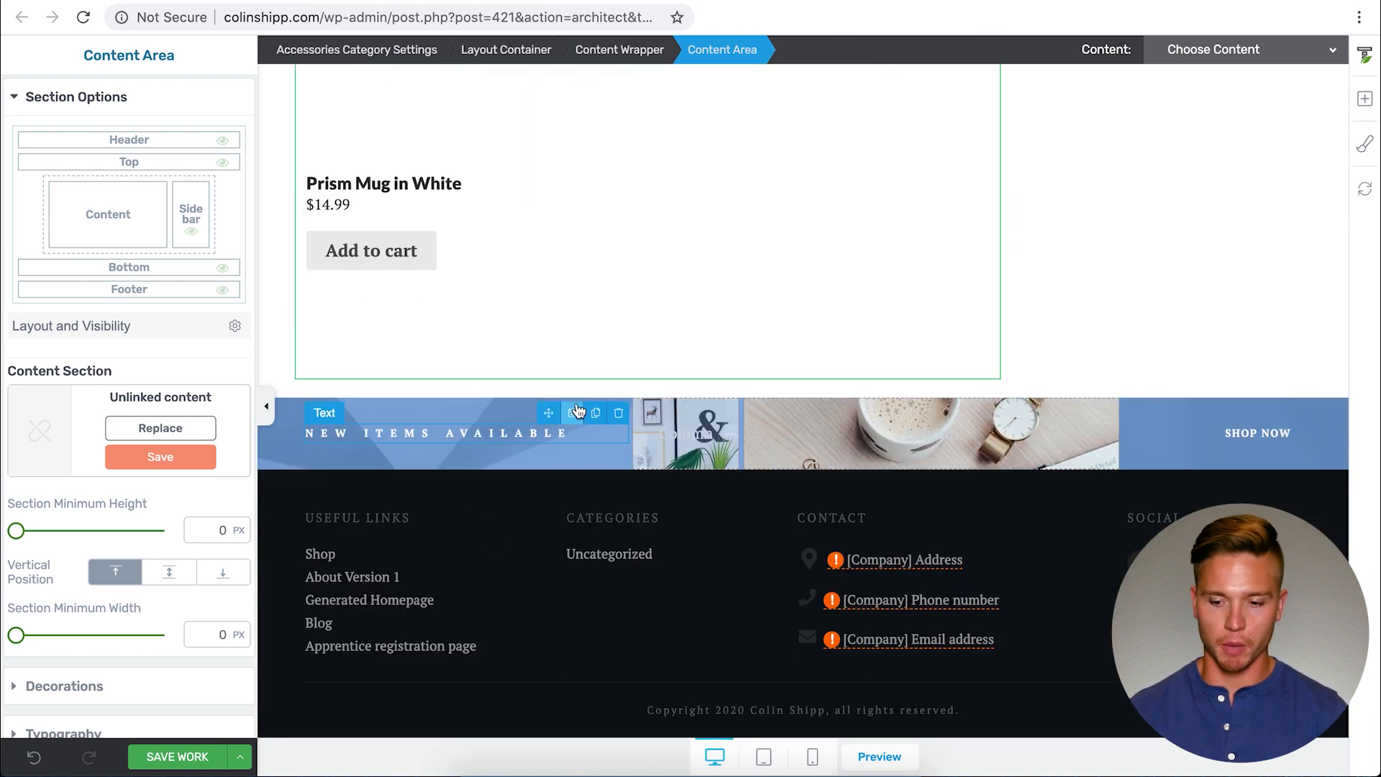
scroll(562, 428, "up", 20)
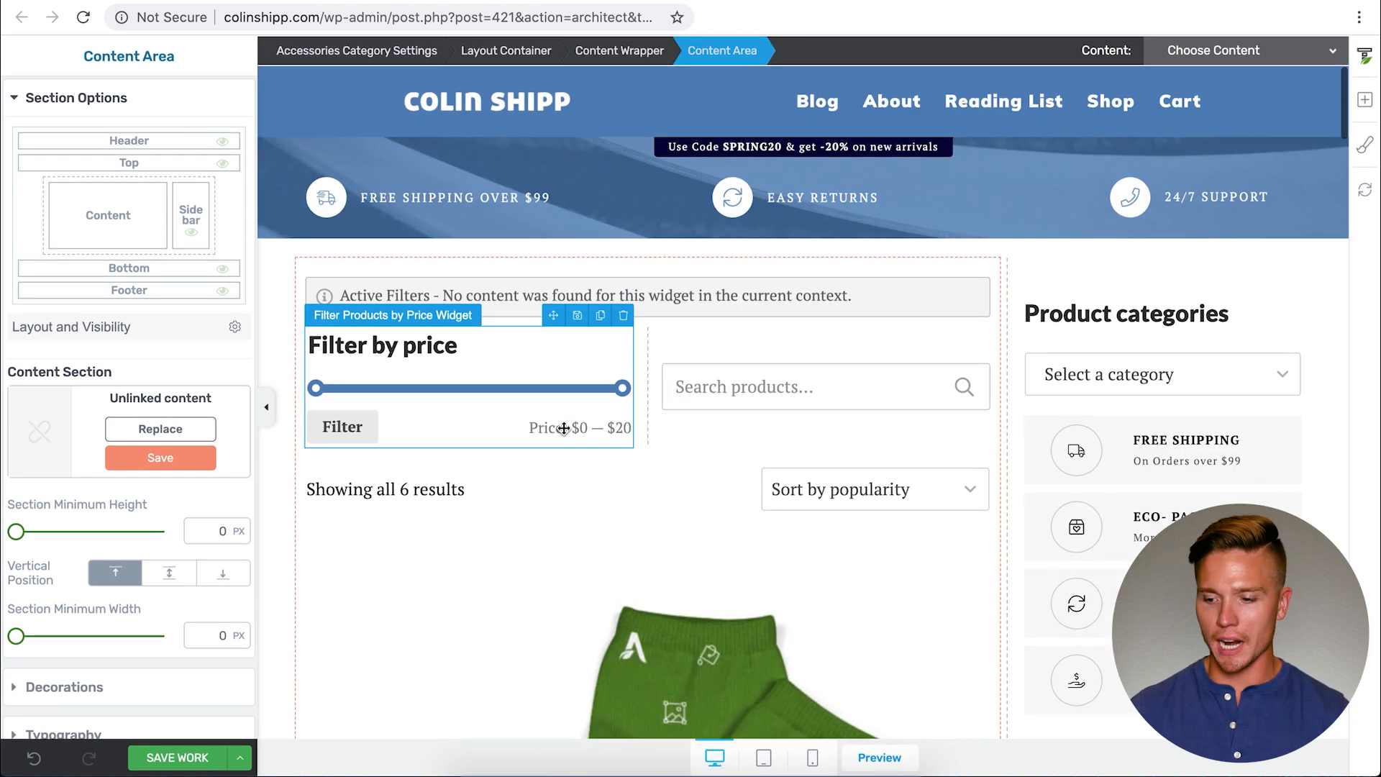
left_click(180, 757)
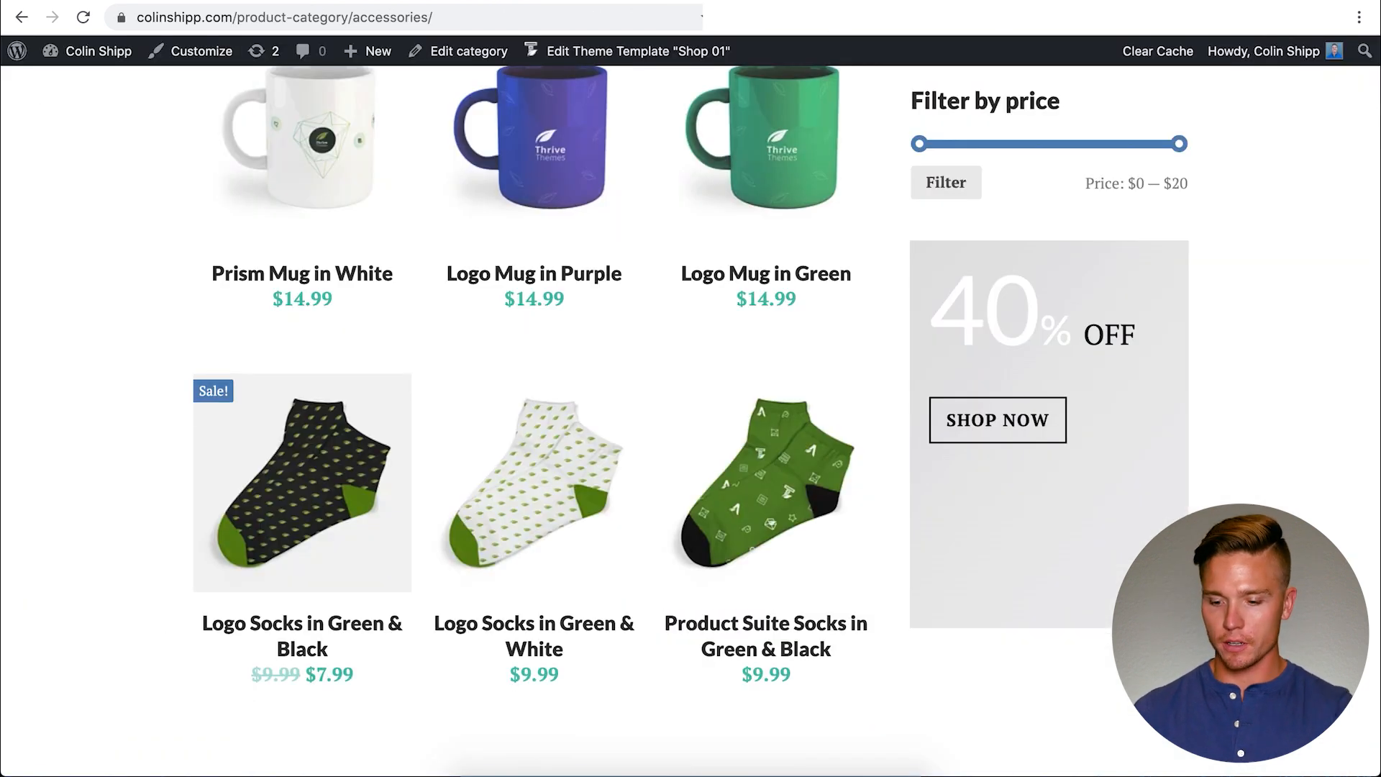
Reload the live Accessories category page and review its banner, filters, products and sidebar with the new template.
scroll(589, 515, "up", 8)
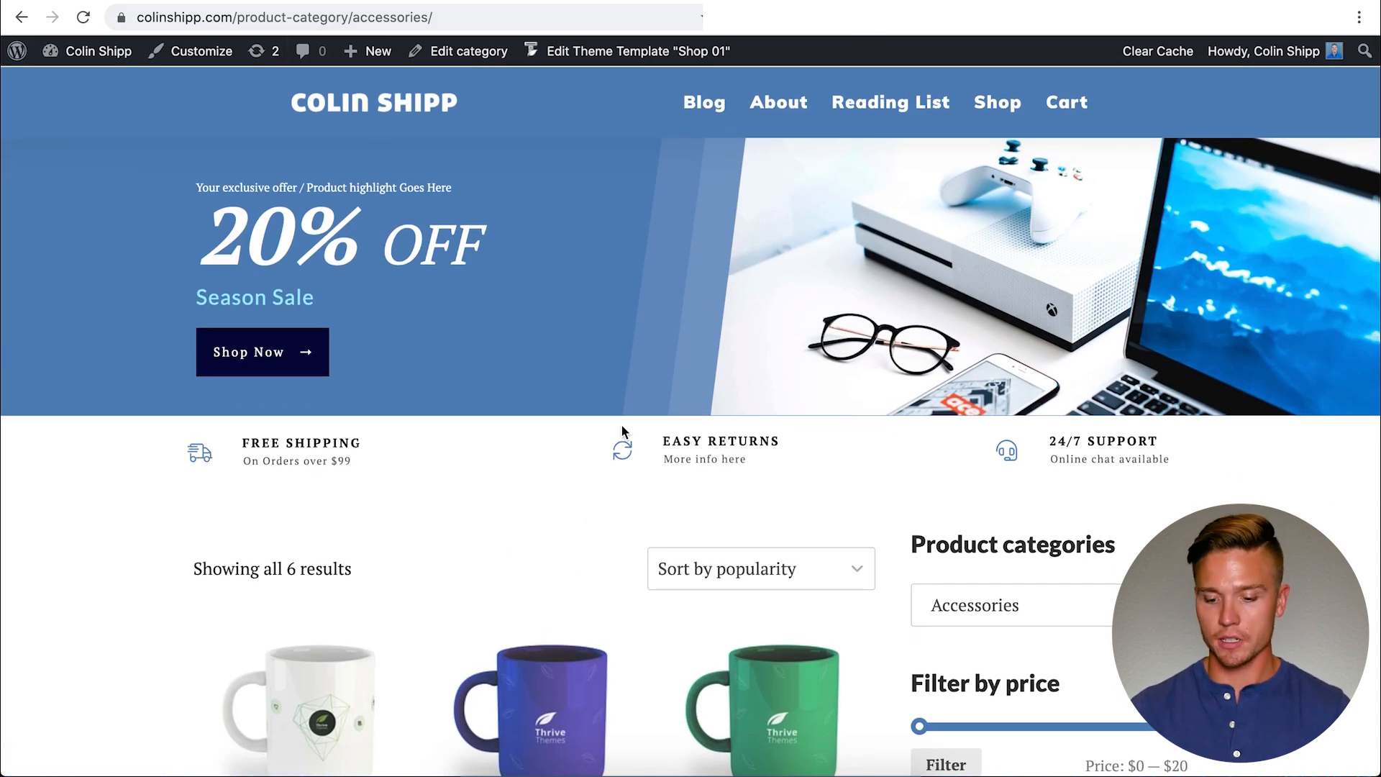
key("super+r")
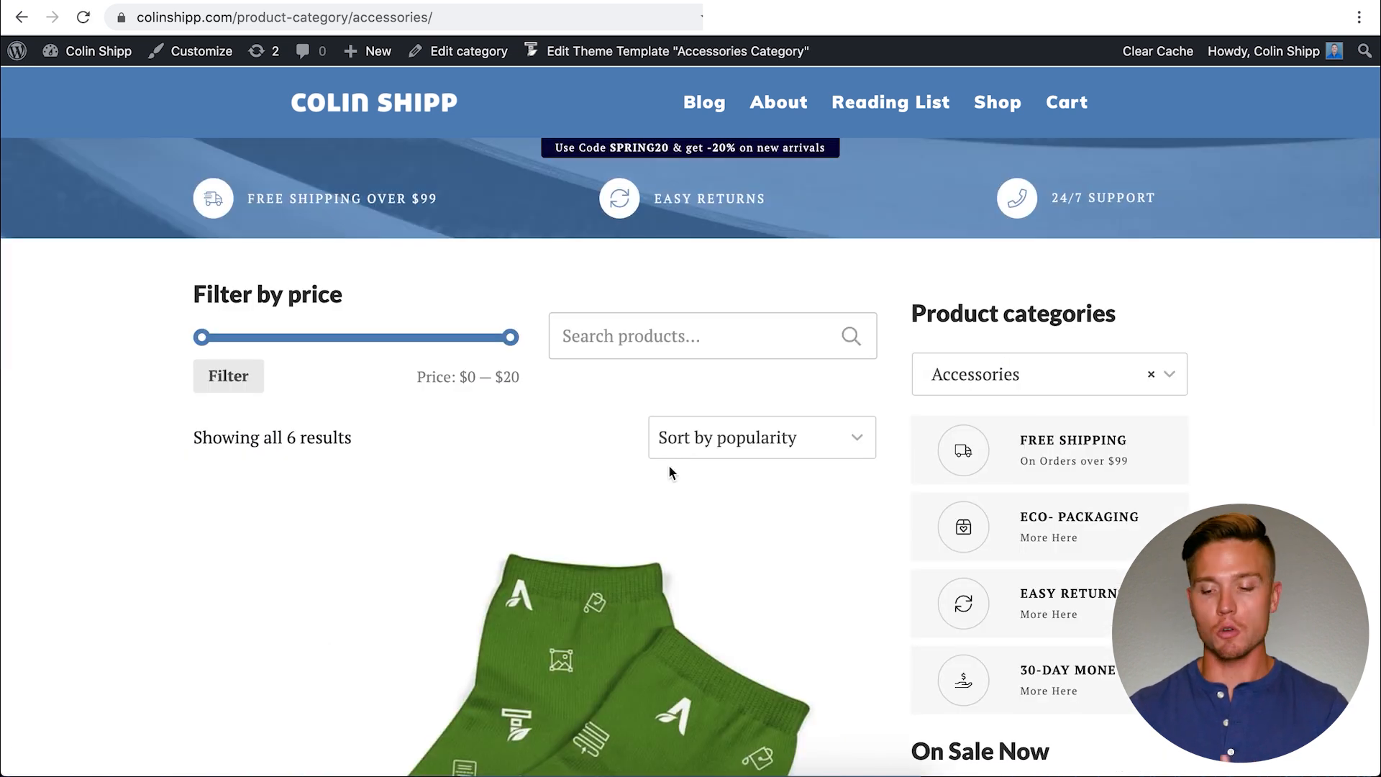
scroll(720, 569, "down", 4)
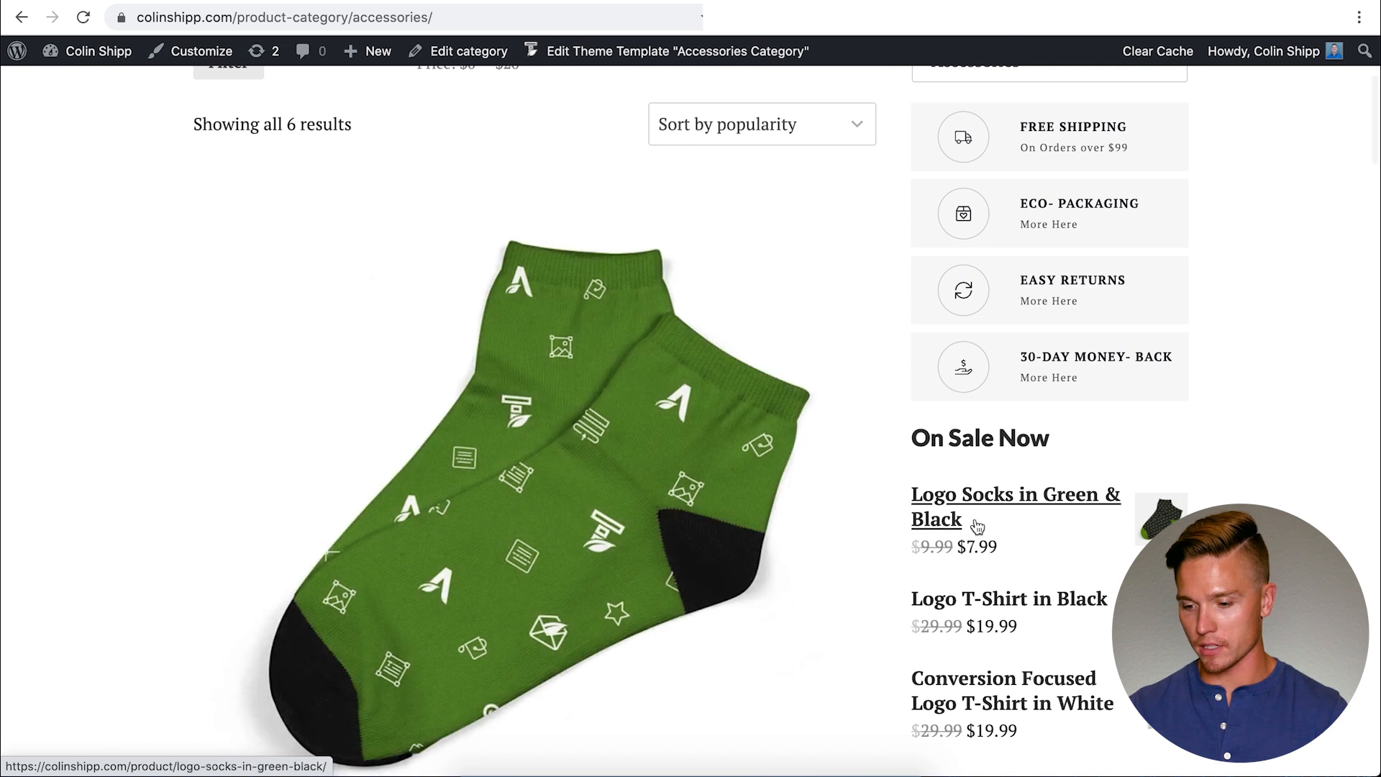
scroll(990, 230, "up", 2)
scroll(991, 230, "up", 2)
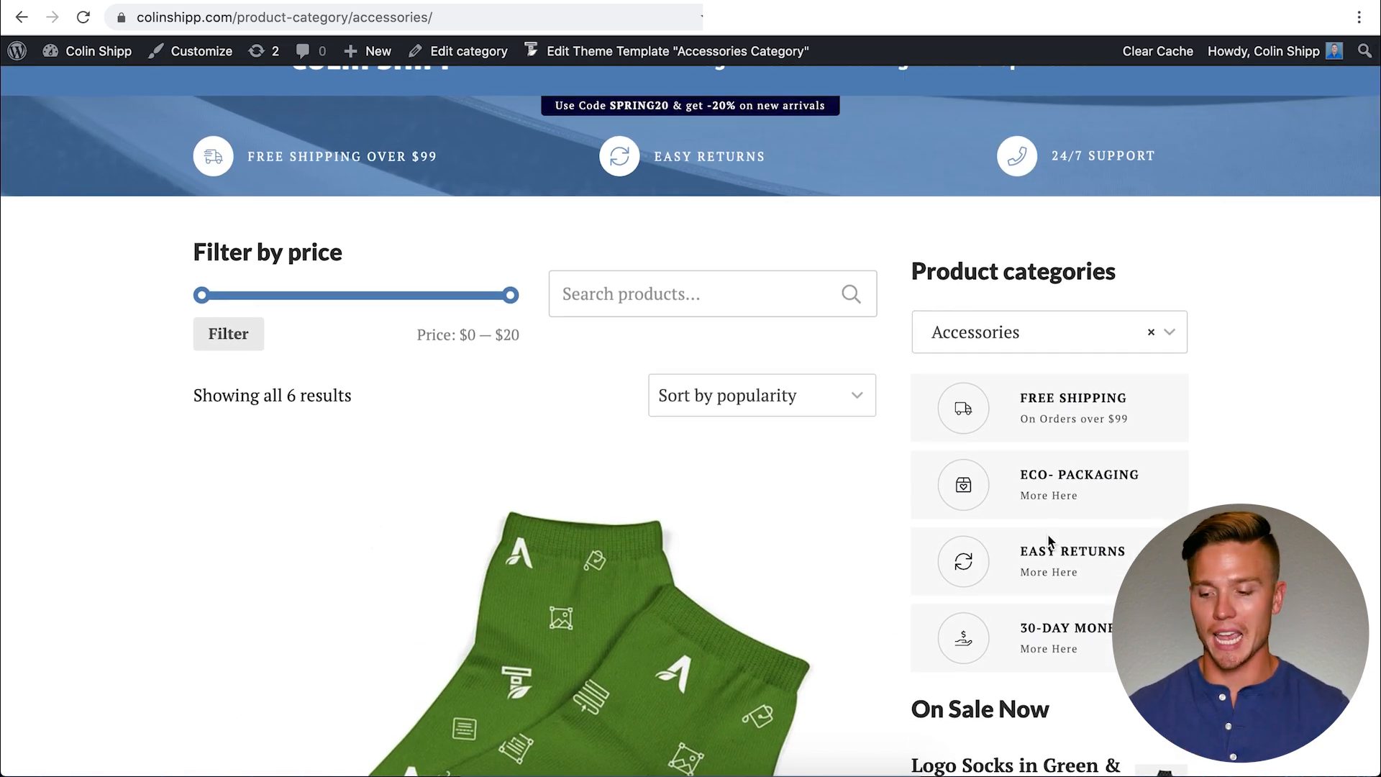
scroll(1047, 533, "down", 2)
scroll(1048, 534, "up", 3)
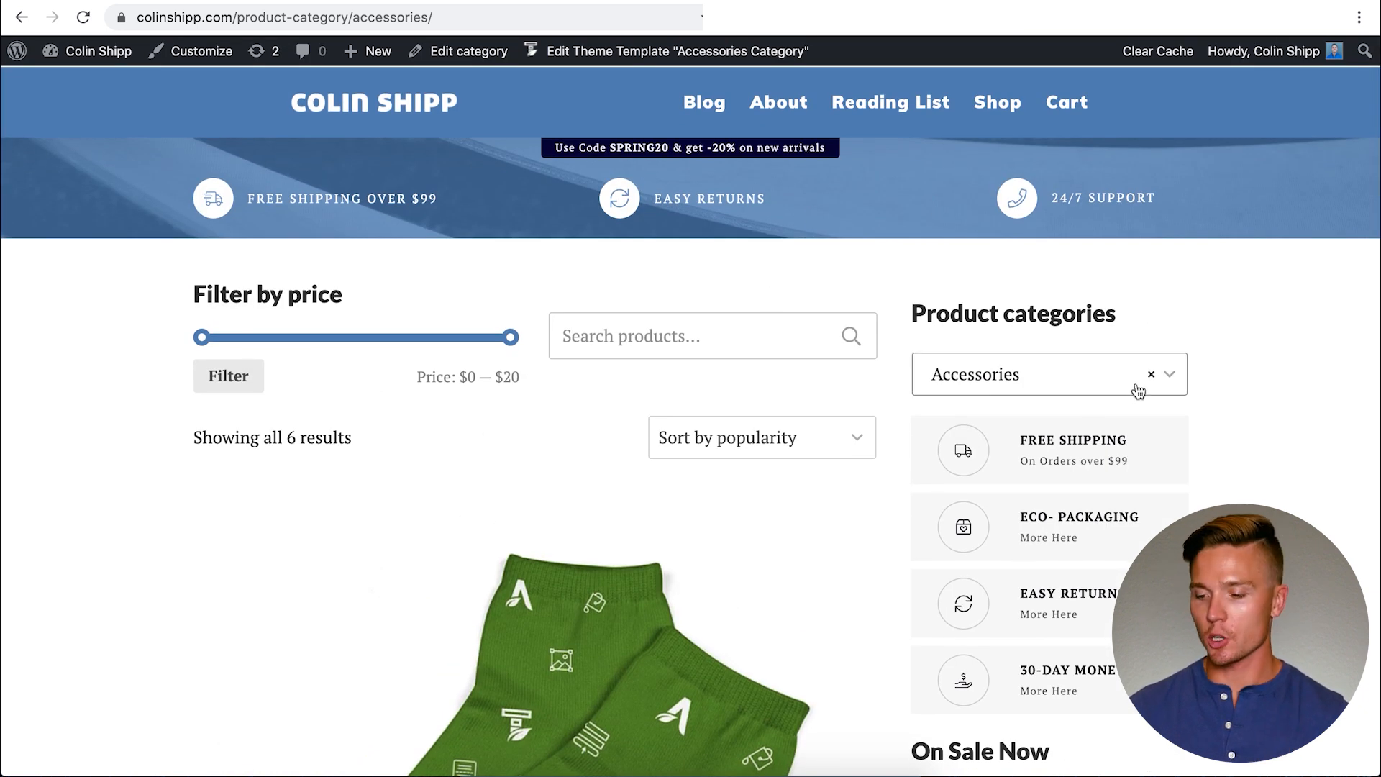
Switch the live shop to the Apparel category through the Product categories dropdown and review its banner, products and sidebar.
left_click(1170, 374)
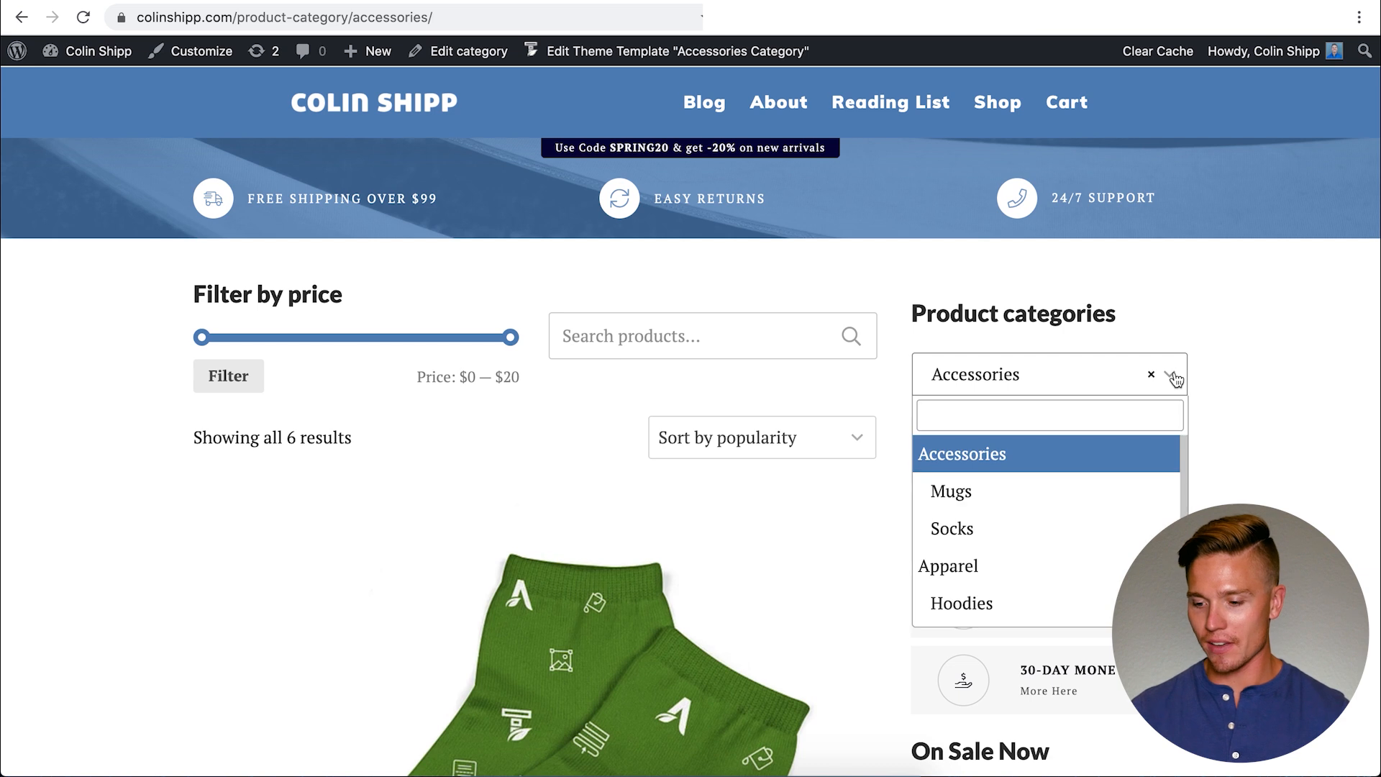
left_click(982, 573)
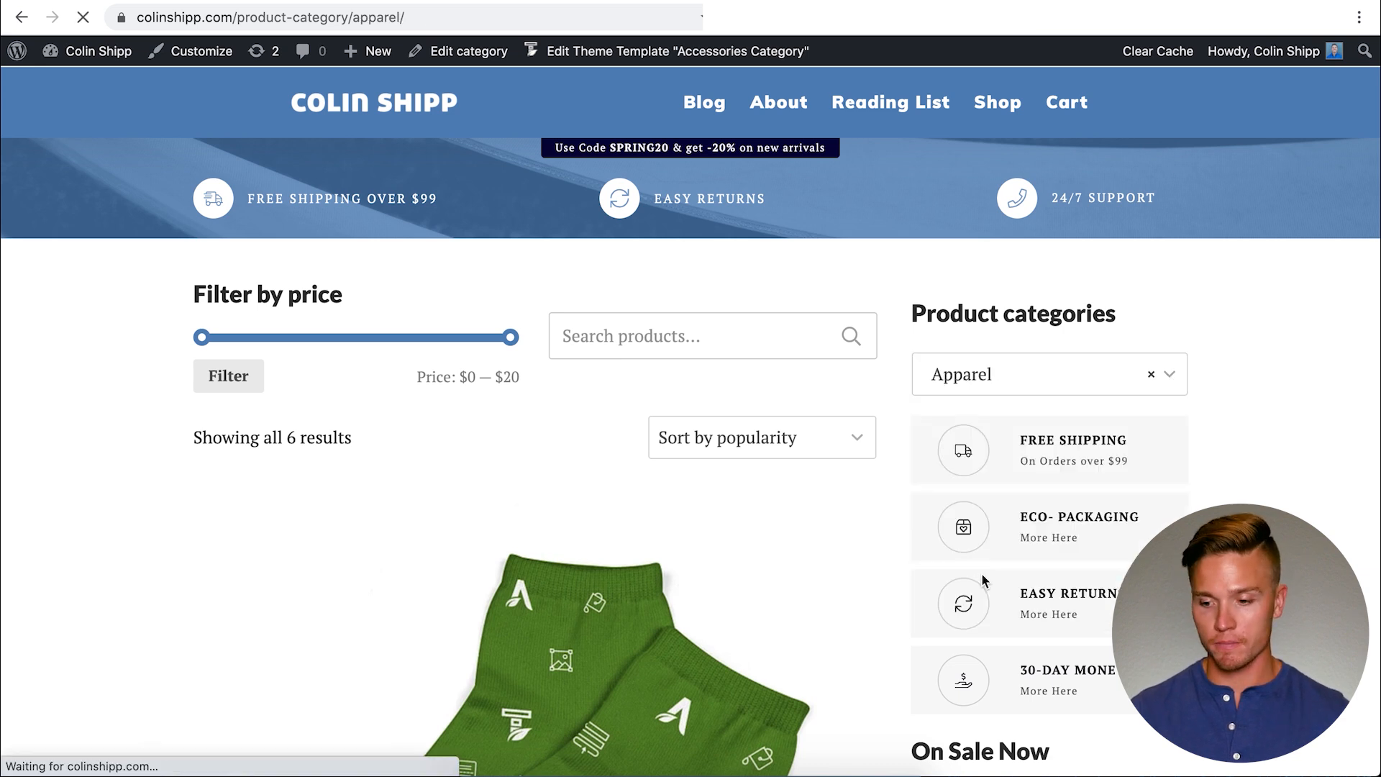
scroll(981, 573, "down", 2)
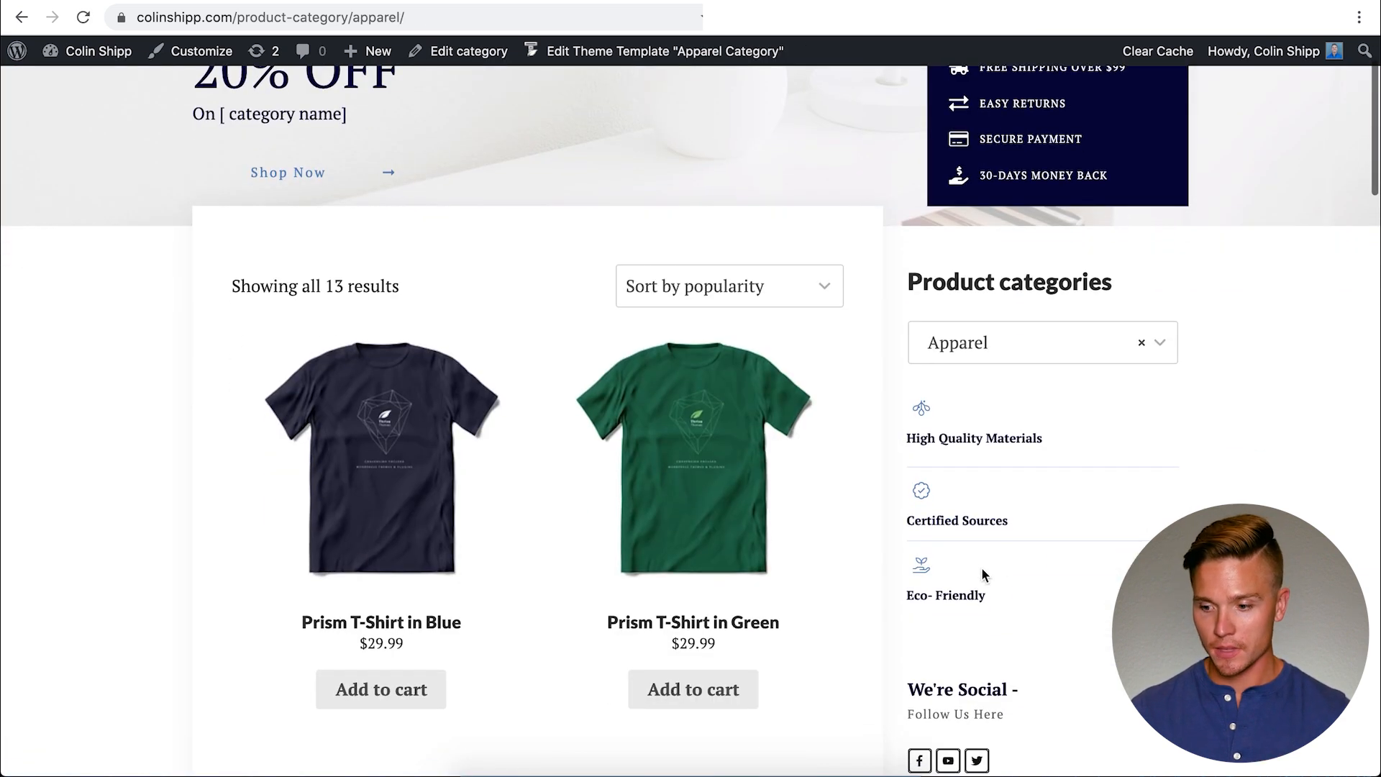
left_click(1165, 356)
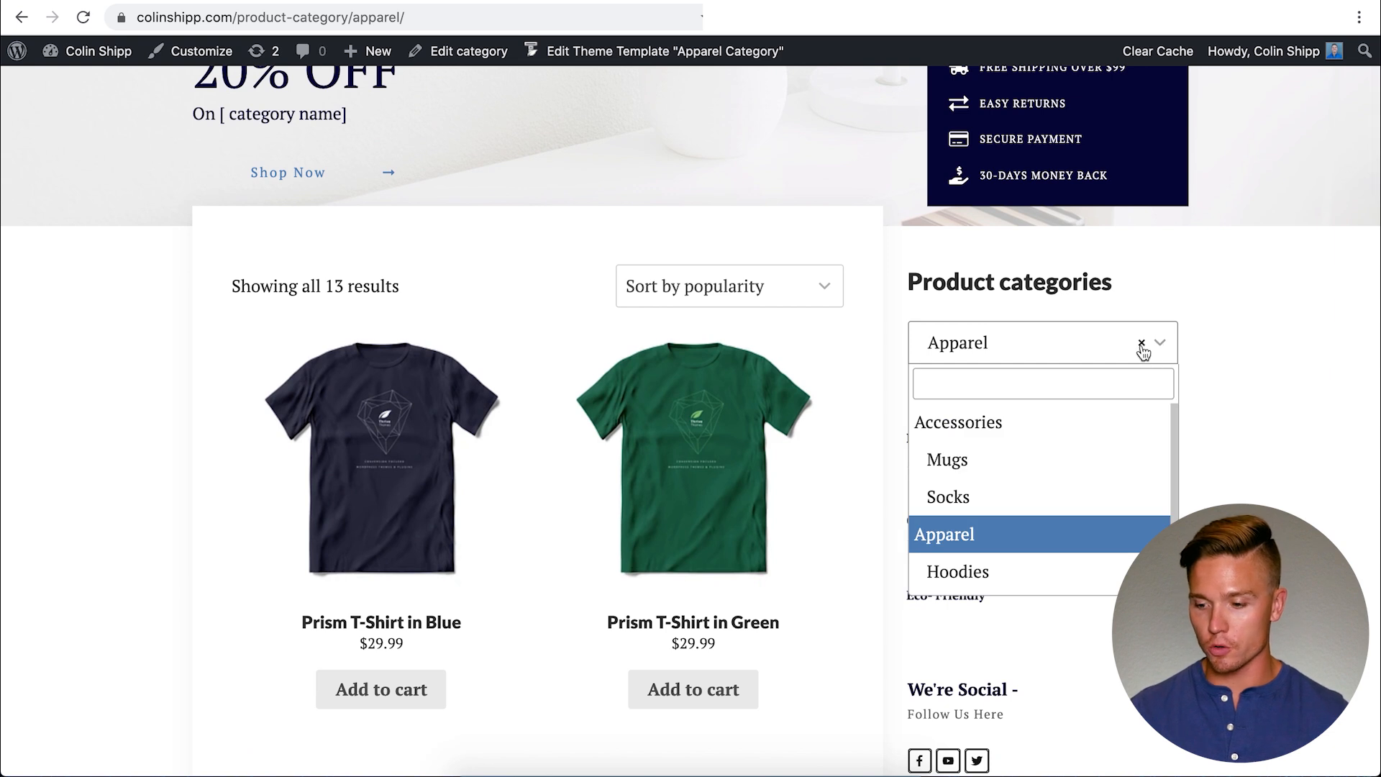
left_click(1169, 346)
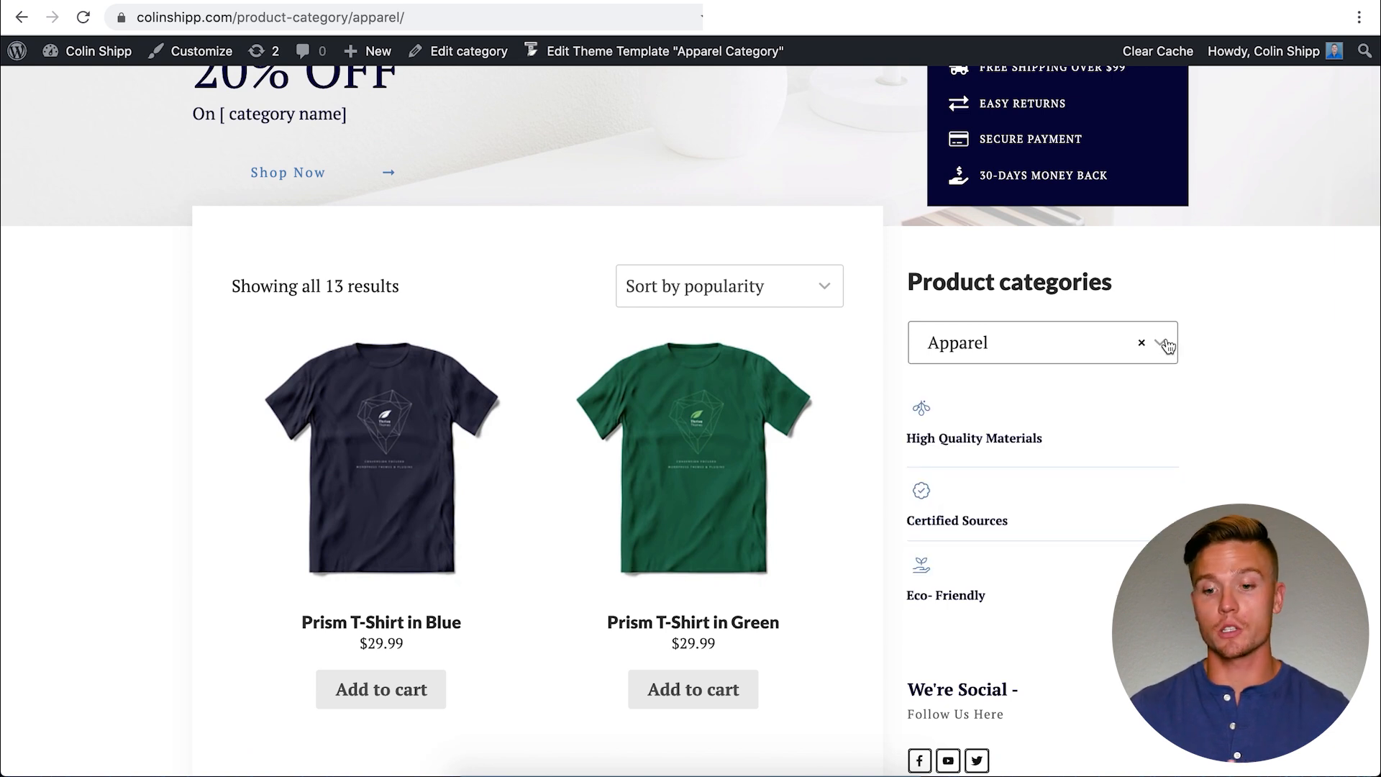
scroll(1007, 259, "up", 2)
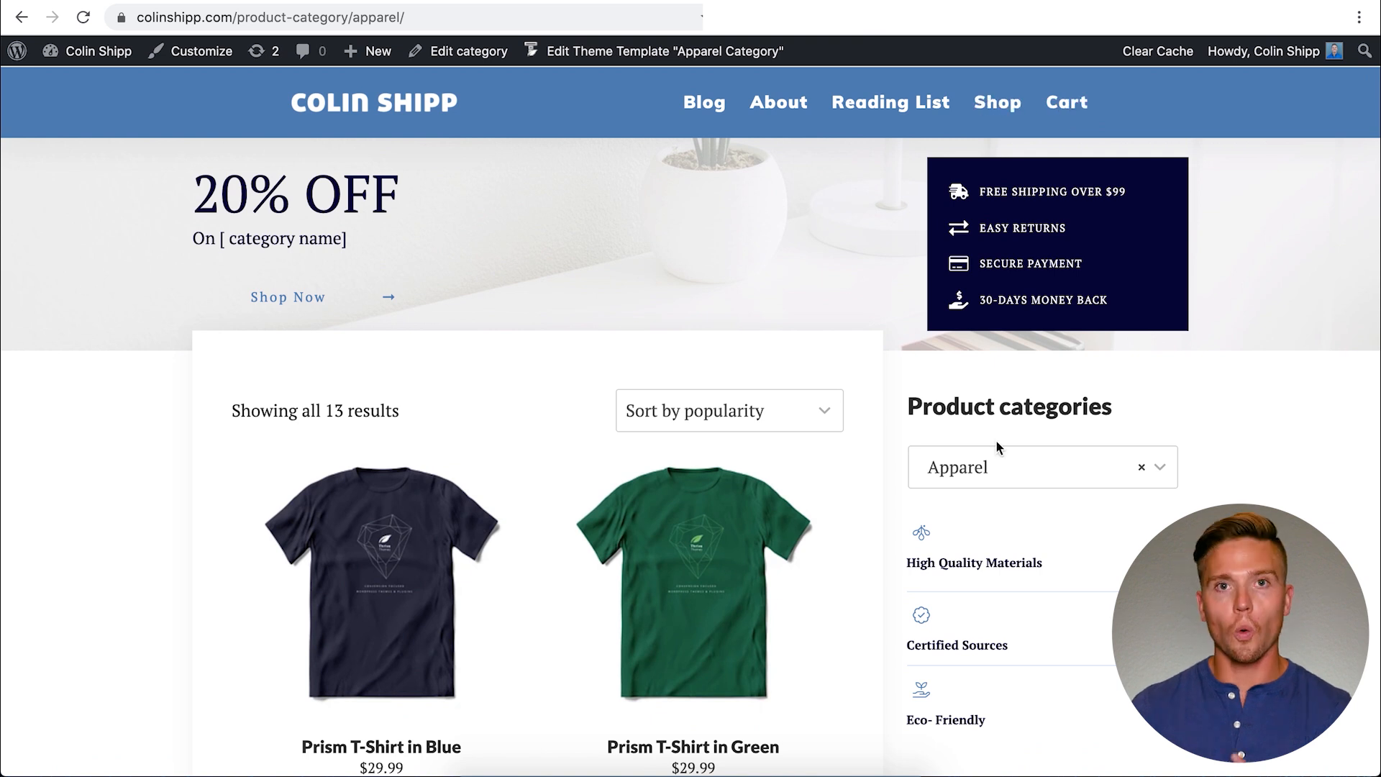
left_click(1141, 467)
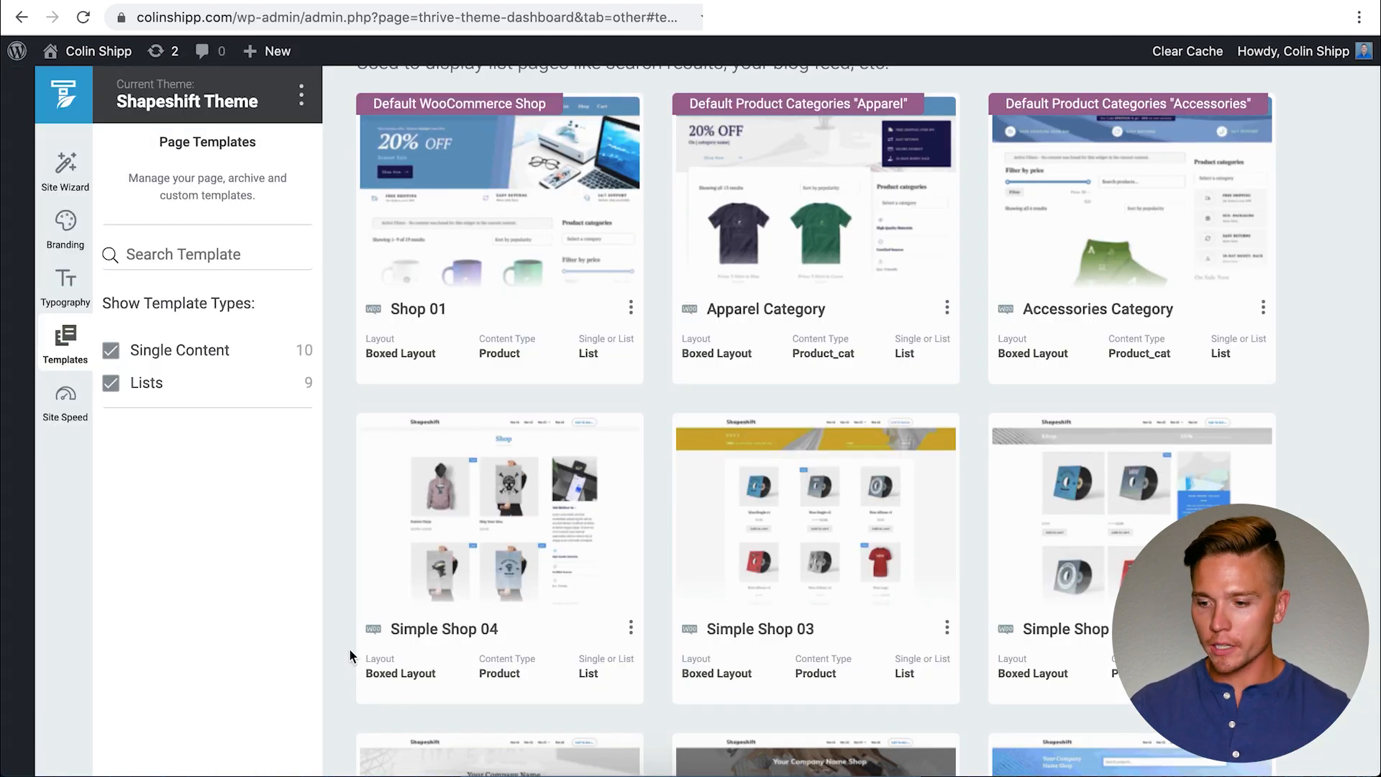
Open the default WooCommerce product template, Product Page 01, for editing and select its top section with the discount code.
scroll(349, 649, "up", 20)
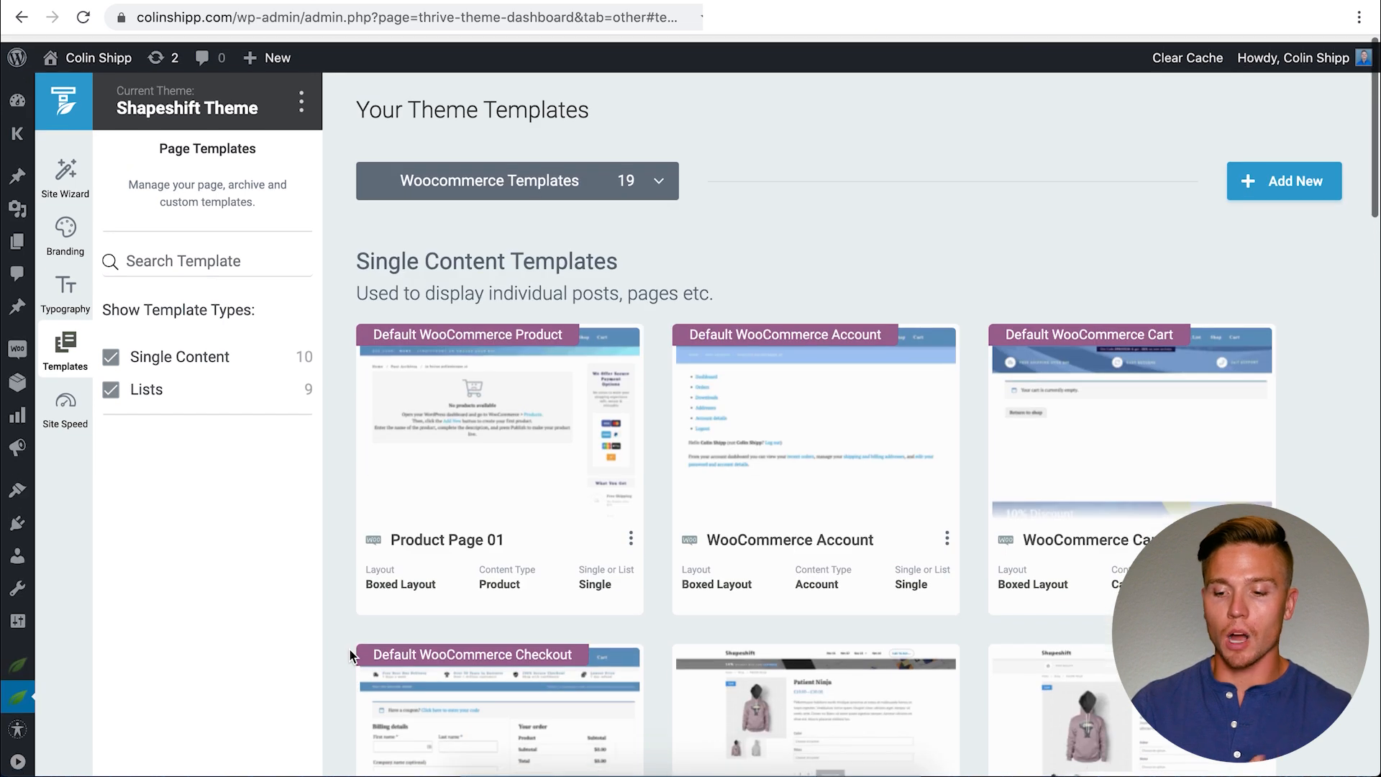
mouse_move(512, 420)
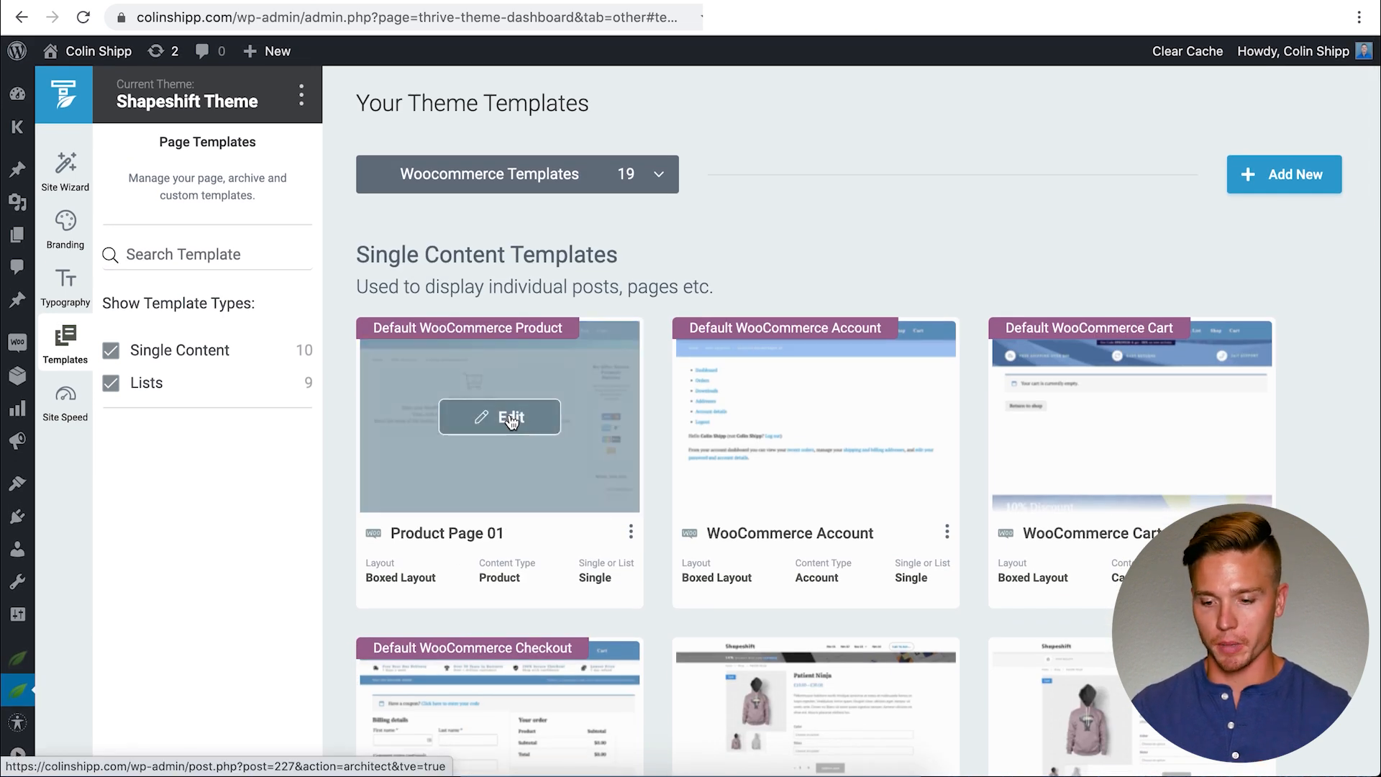
left_click(512, 419)
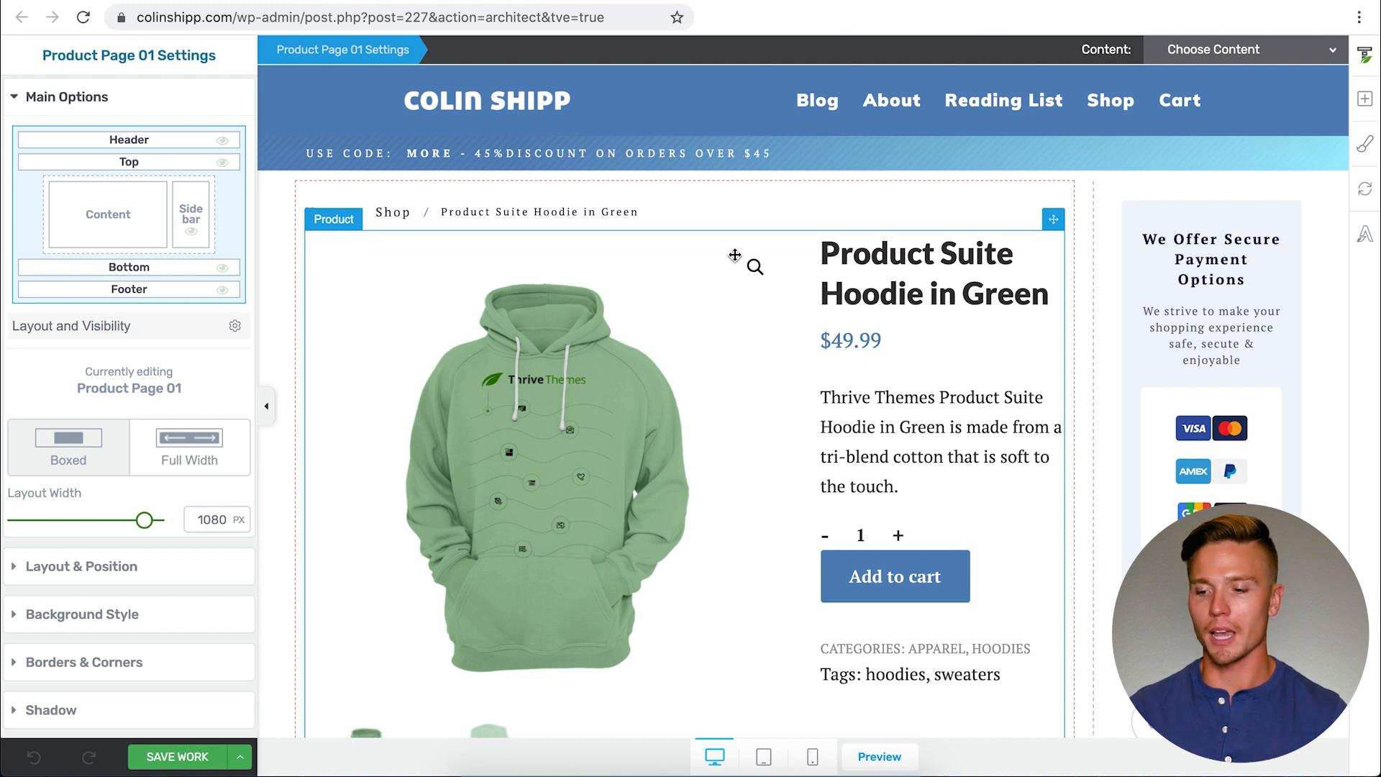
left_click(759, 154)
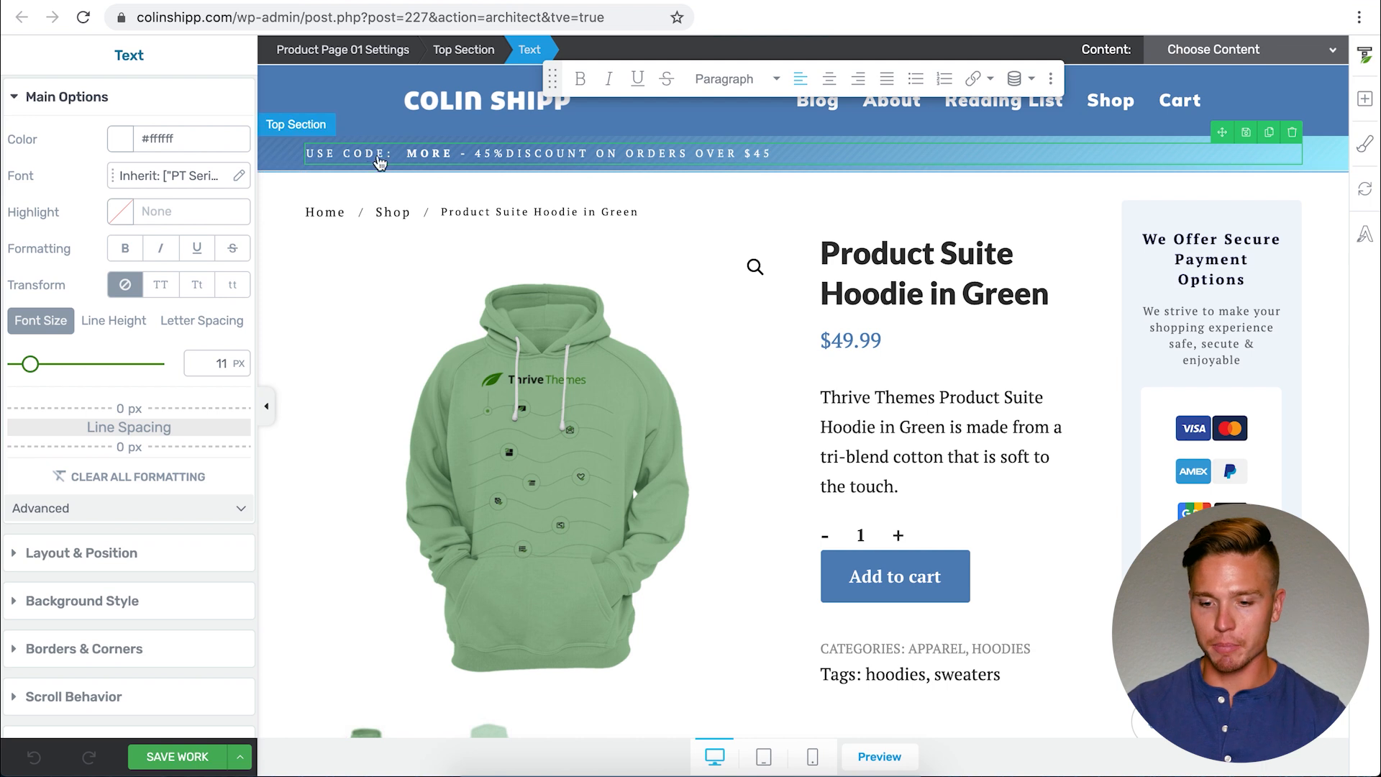
left_click(272, 159)
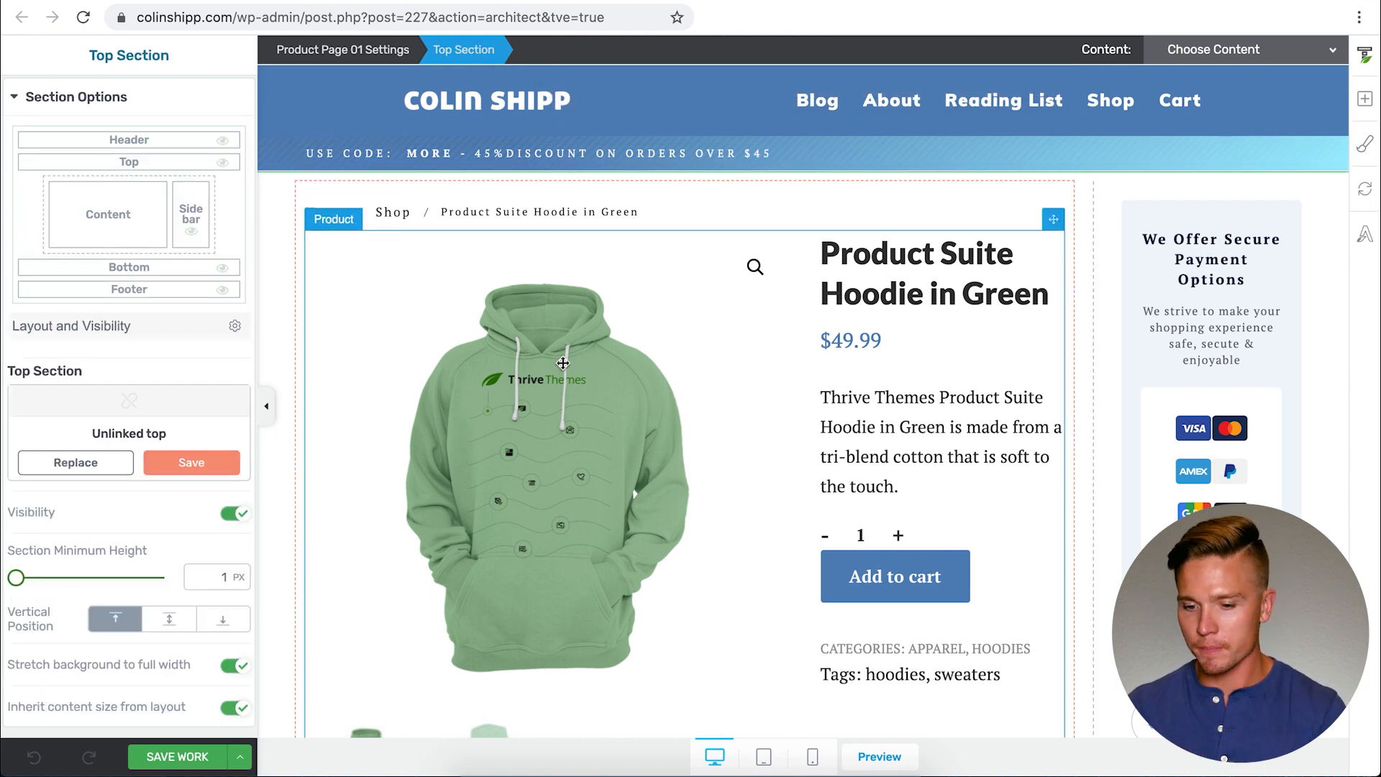
Hide the product template's sidebar and show it again.
scroll(562, 363, "down", 2)
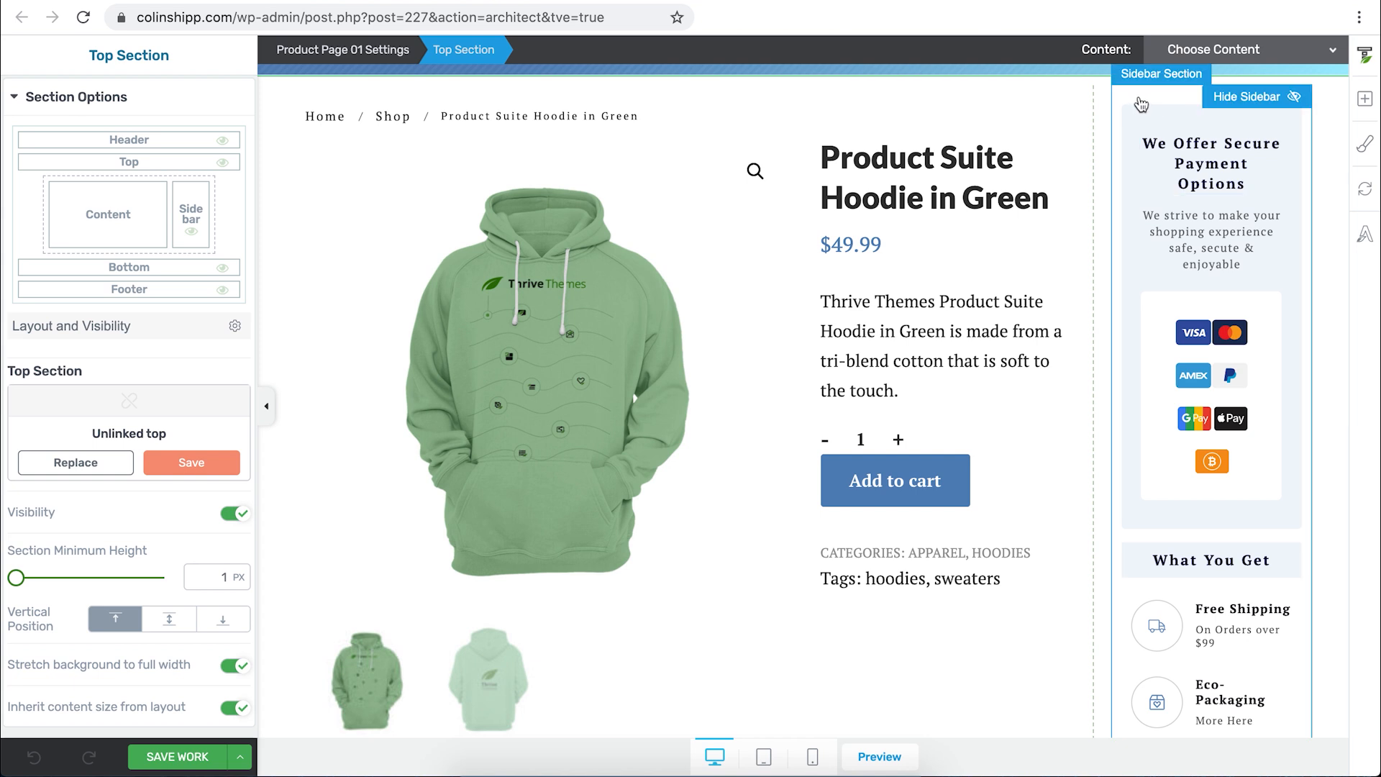
left_click(1255, 104)
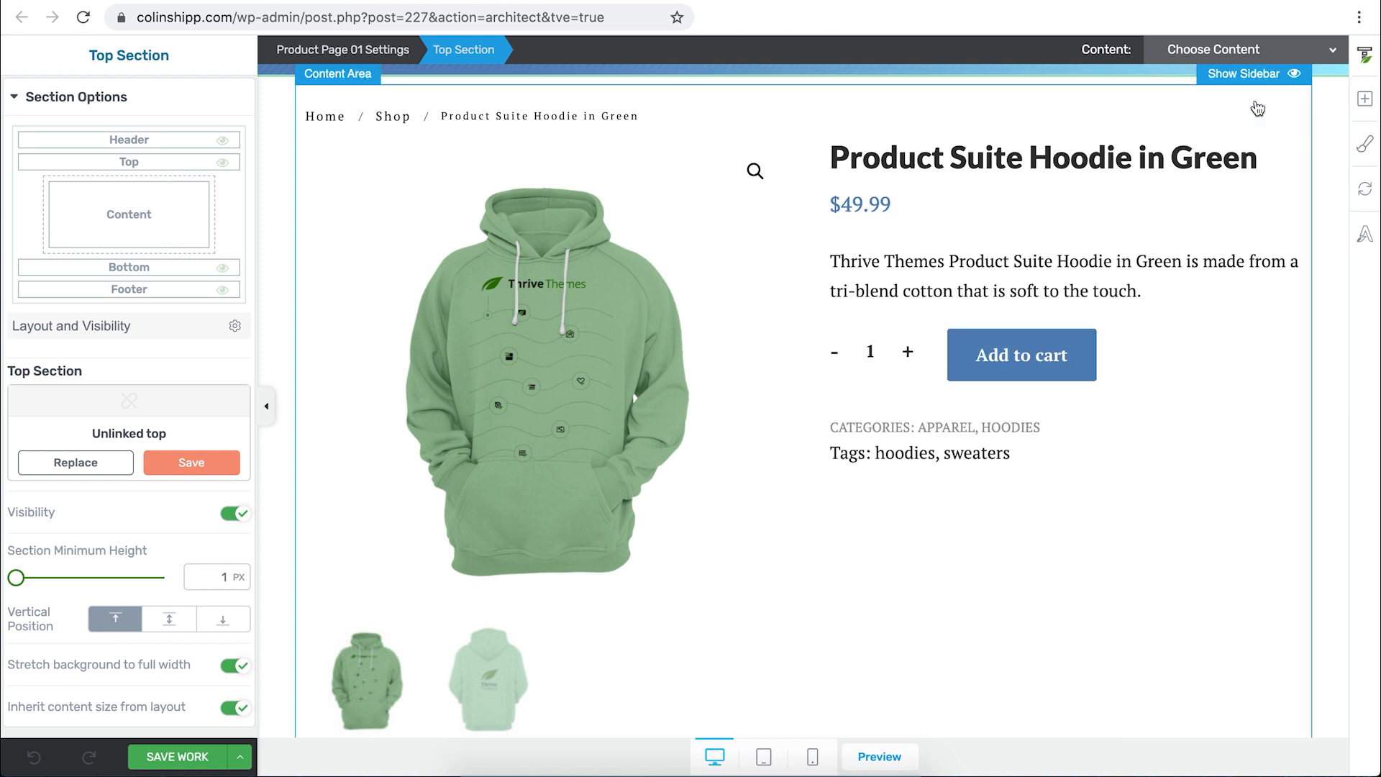
left_click(1261, 79)
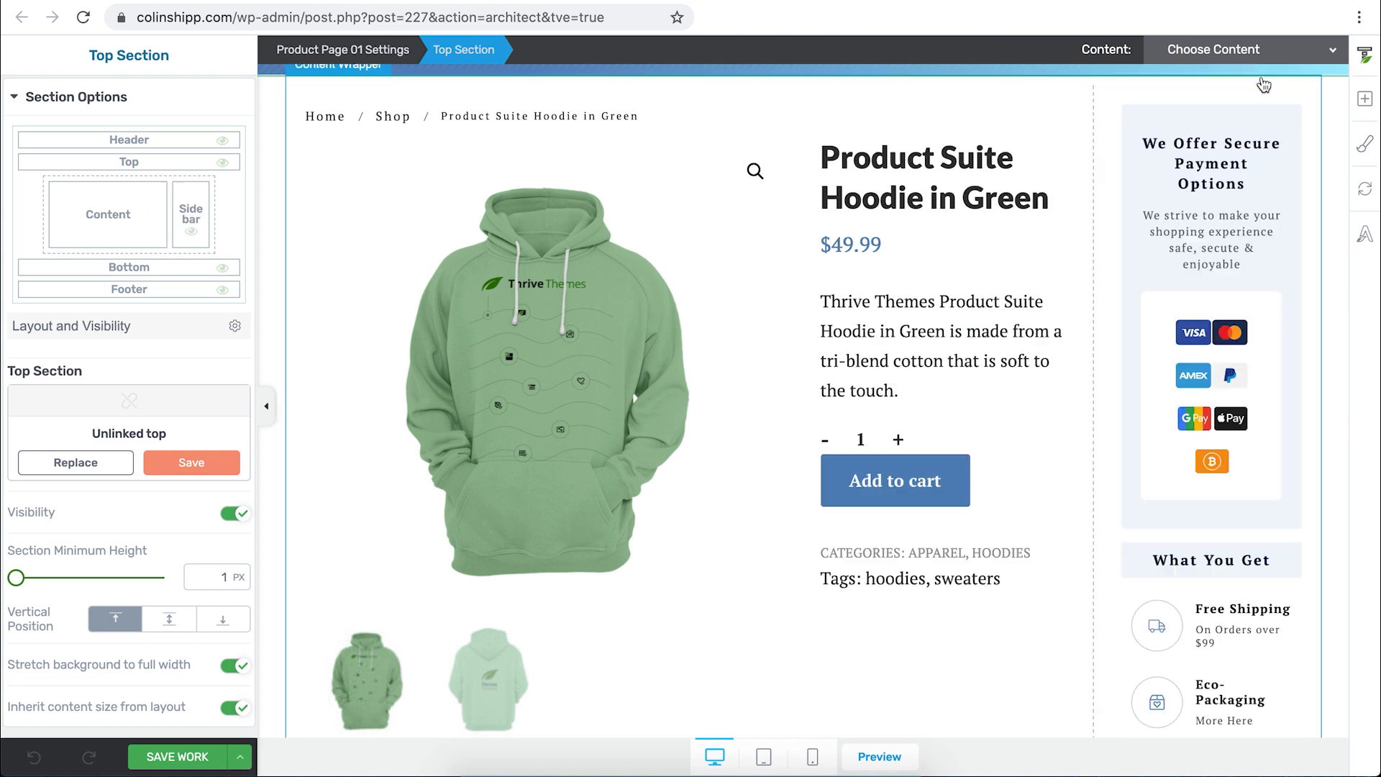
Review the product template's sidebar, product details, related products, bottom section and footer.
scroll(1216, 359, "down", 4)
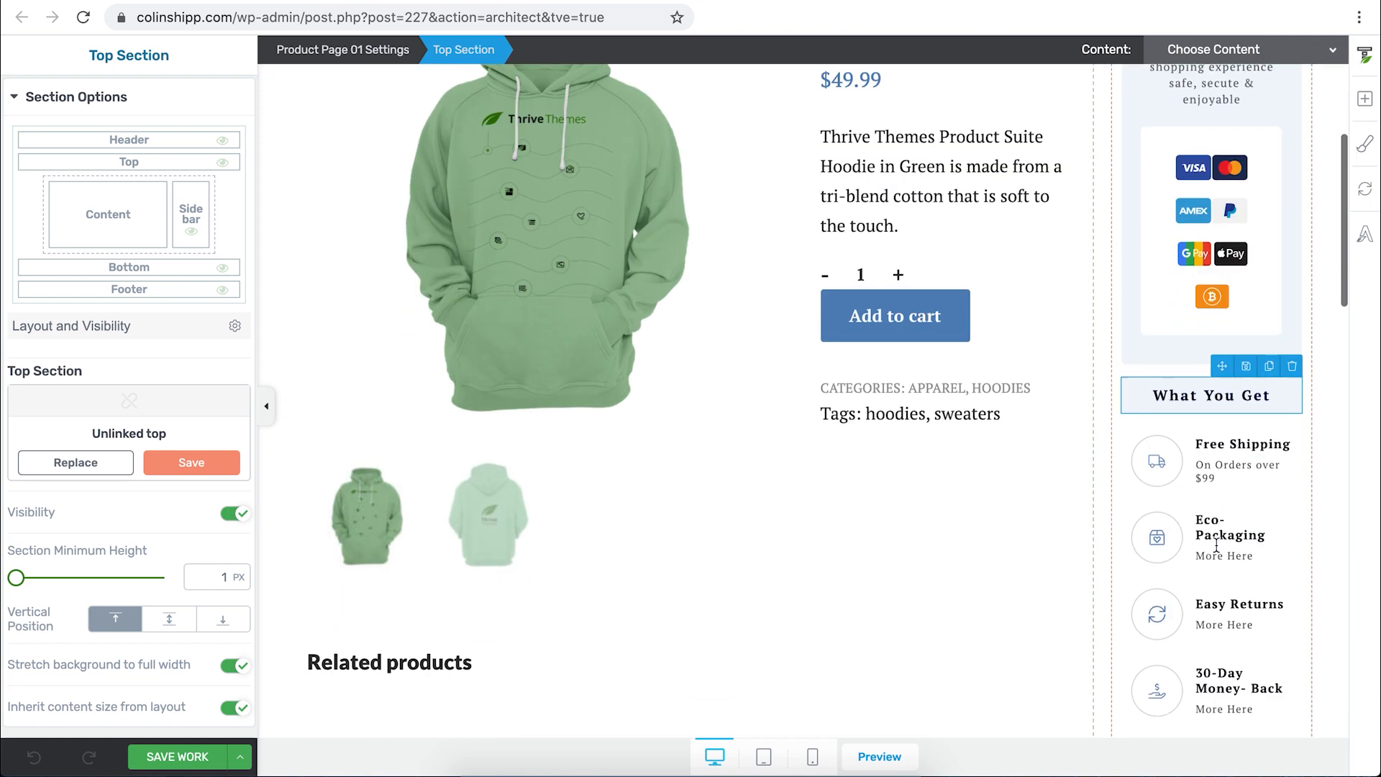
left_click(1216, 532)
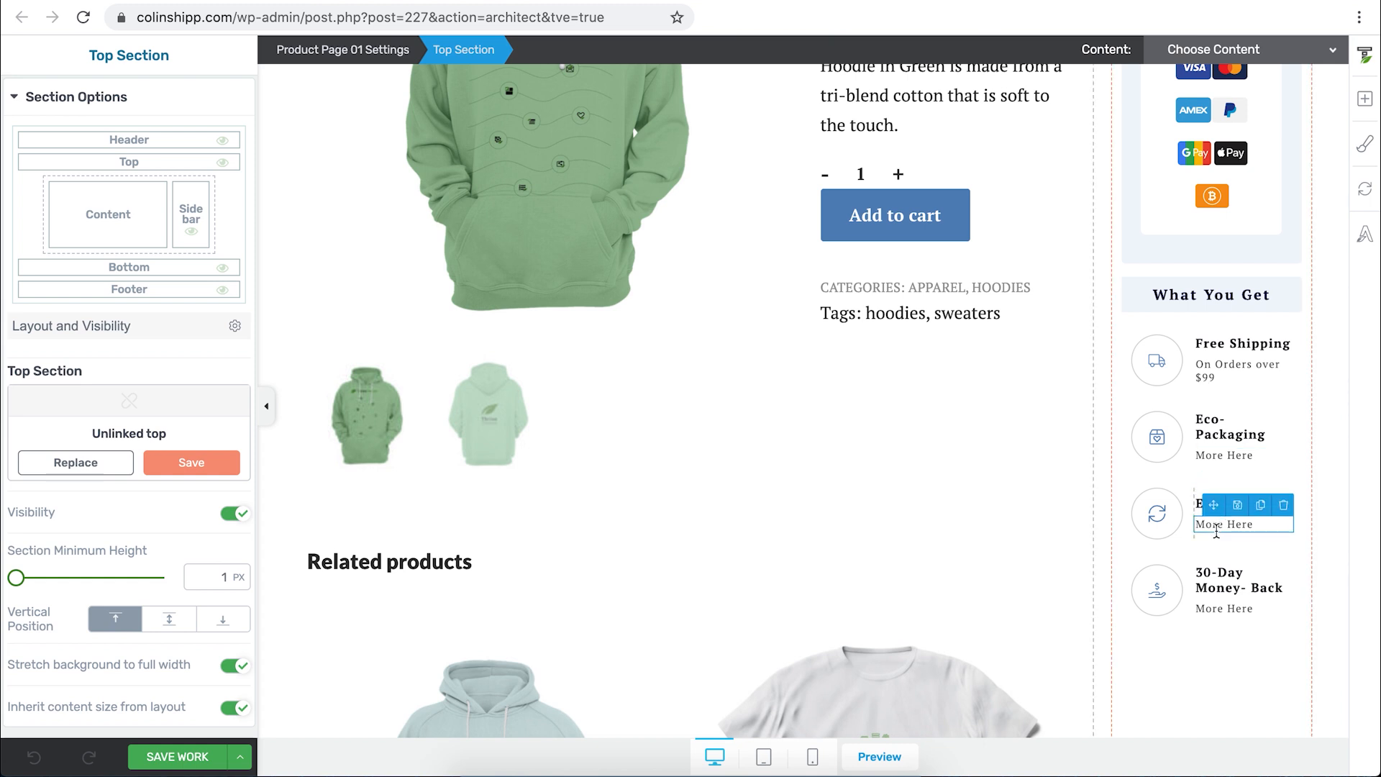
scroll(1216, 531, "down", 3)
scroll(1218, 538, "up", 4)
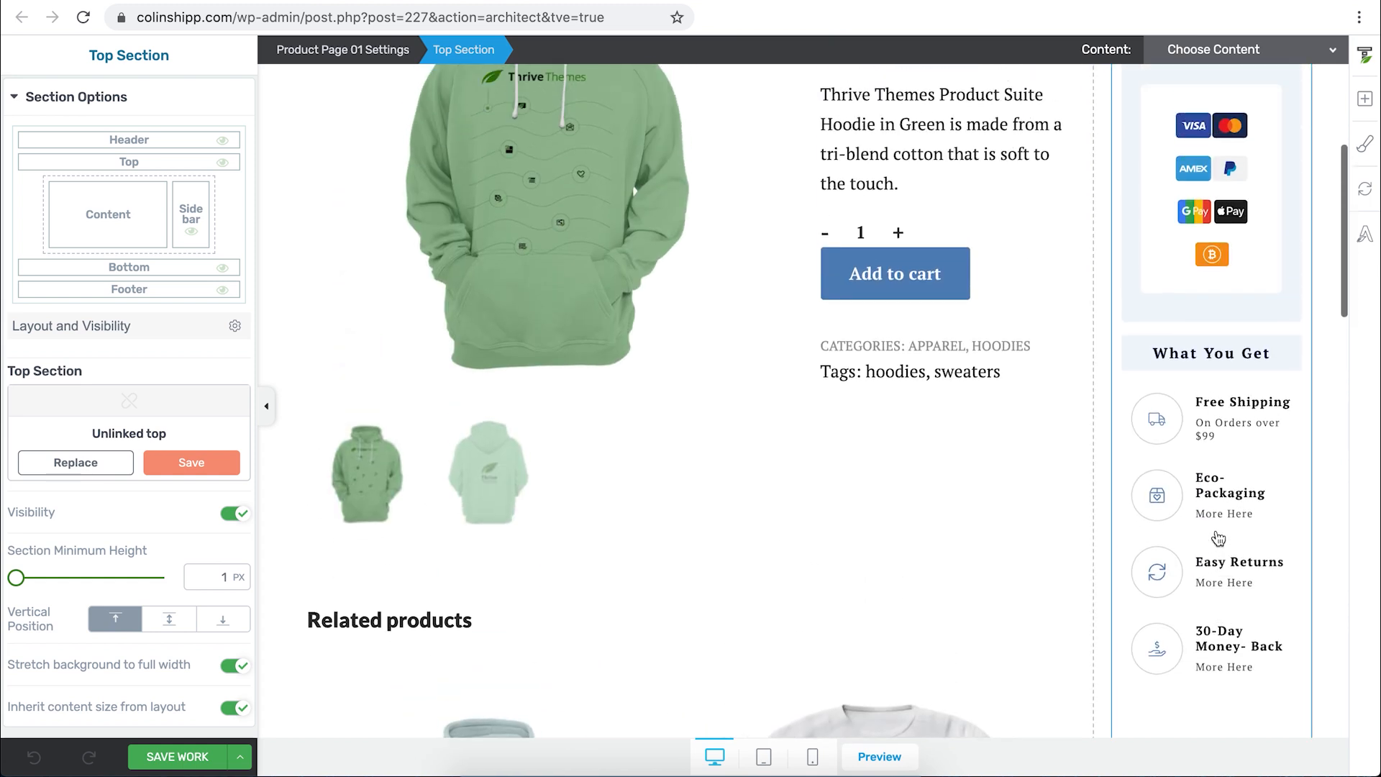
left_click(882, 349)
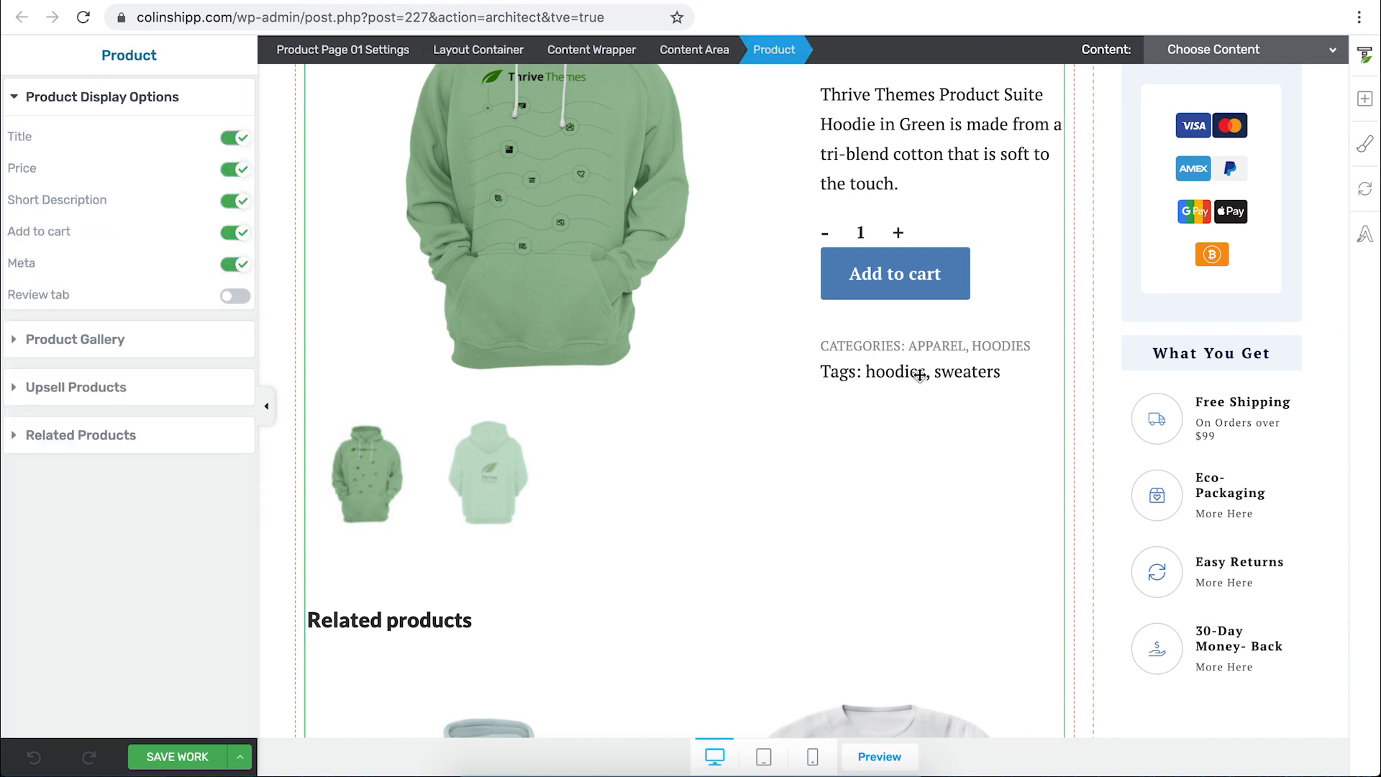
scroll(919, 375, "down", 3)
scroll(602, 572, "down", 10)
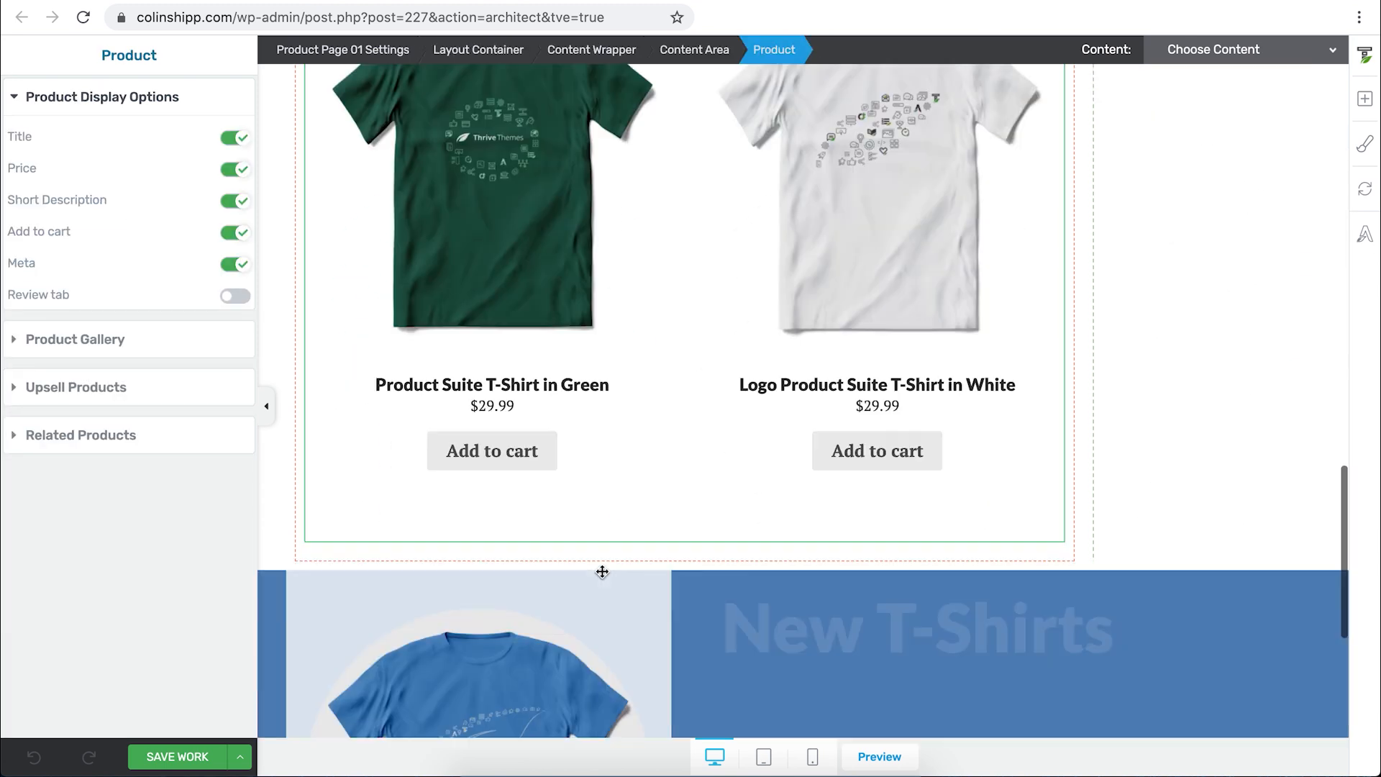
scroll(603, 572, "down", 5)
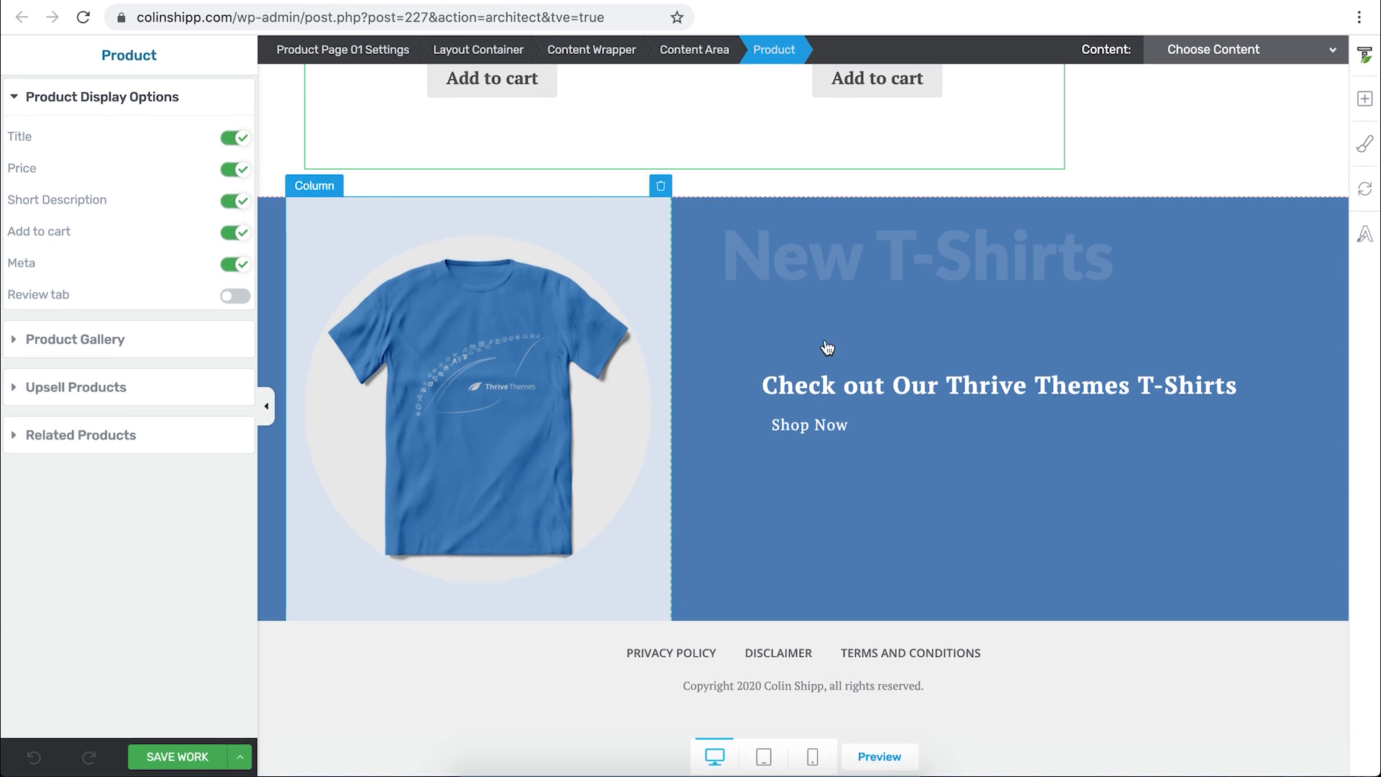
scroll(847, 546, "up", 10)
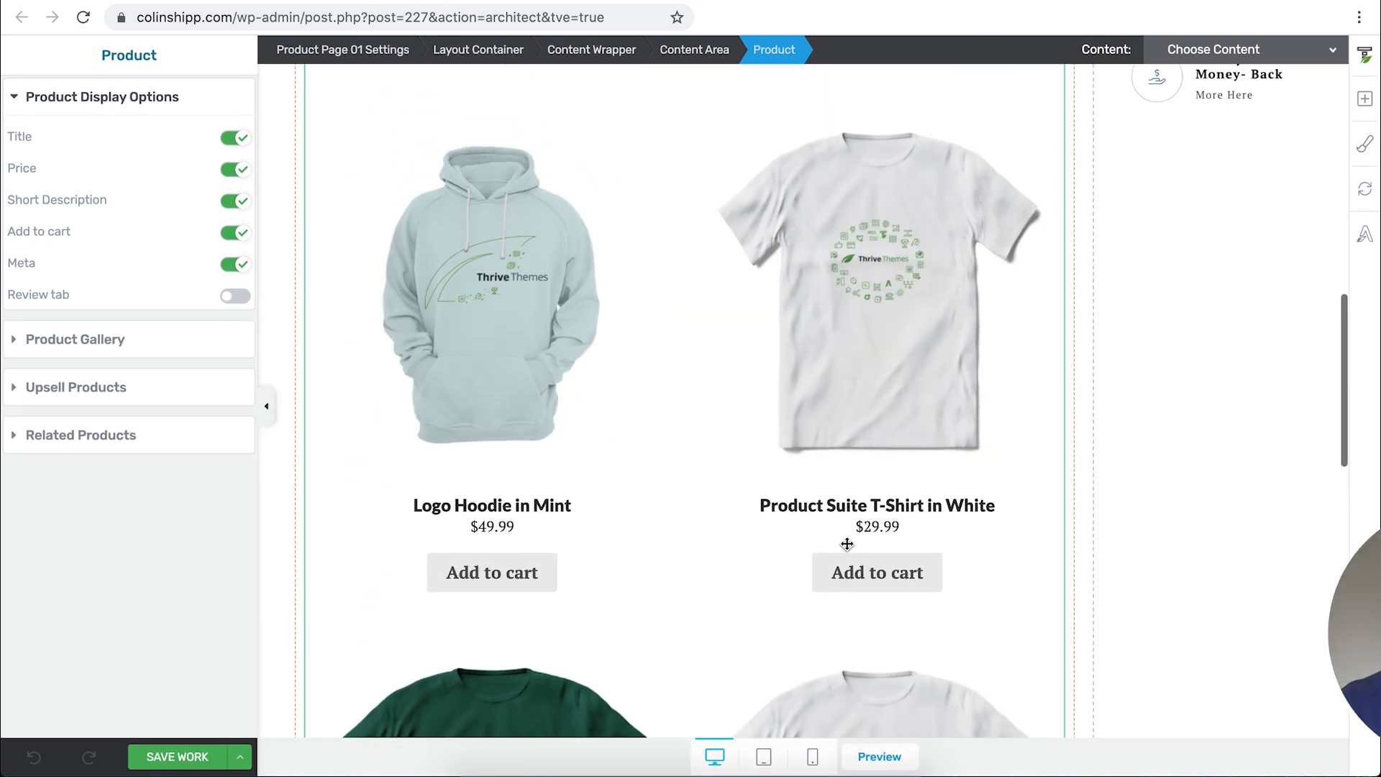
scroll(847, 544, "up", 10)
scroll(847, 543, "up", 2)
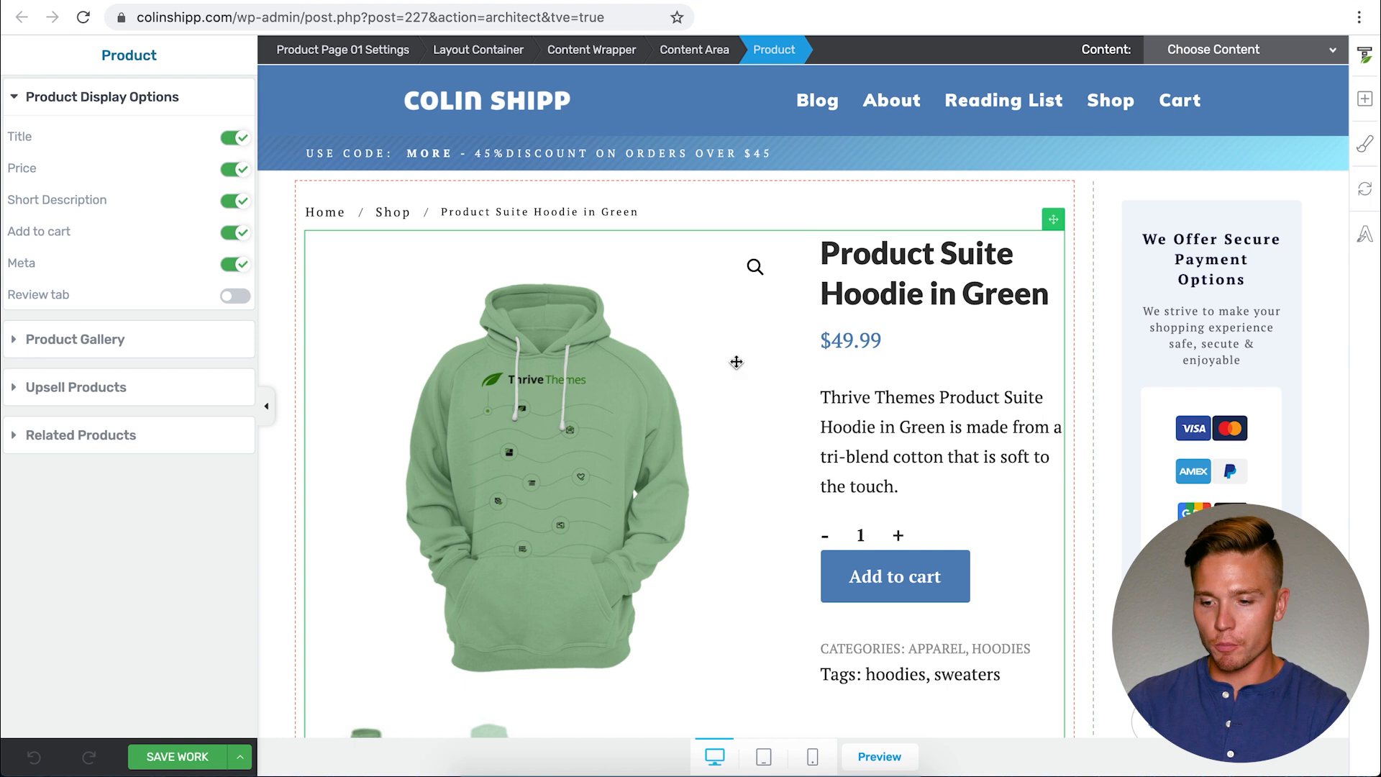
Select the Product element and switch the display of its title and price off and back on.
left_click(694, 198)
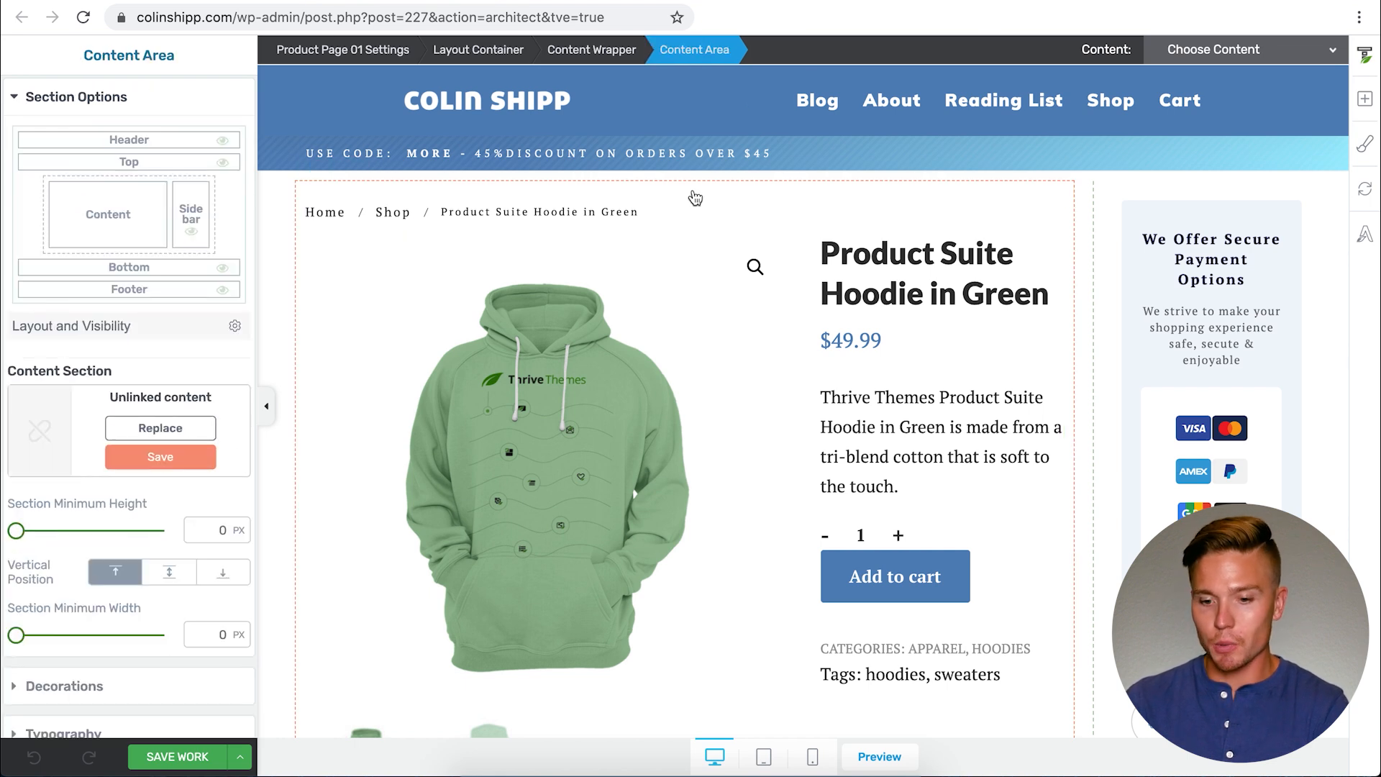
left_click(696, 267)
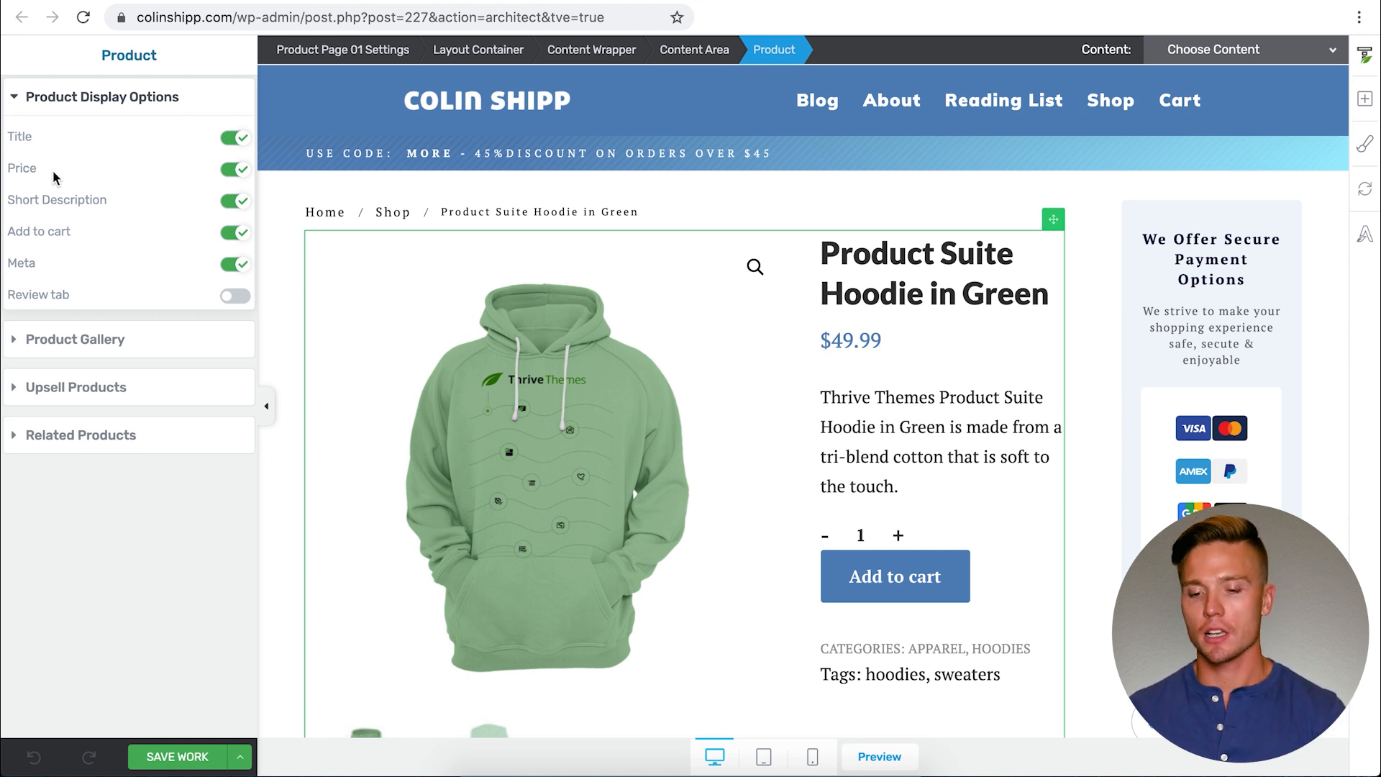
left_click(242, 138)
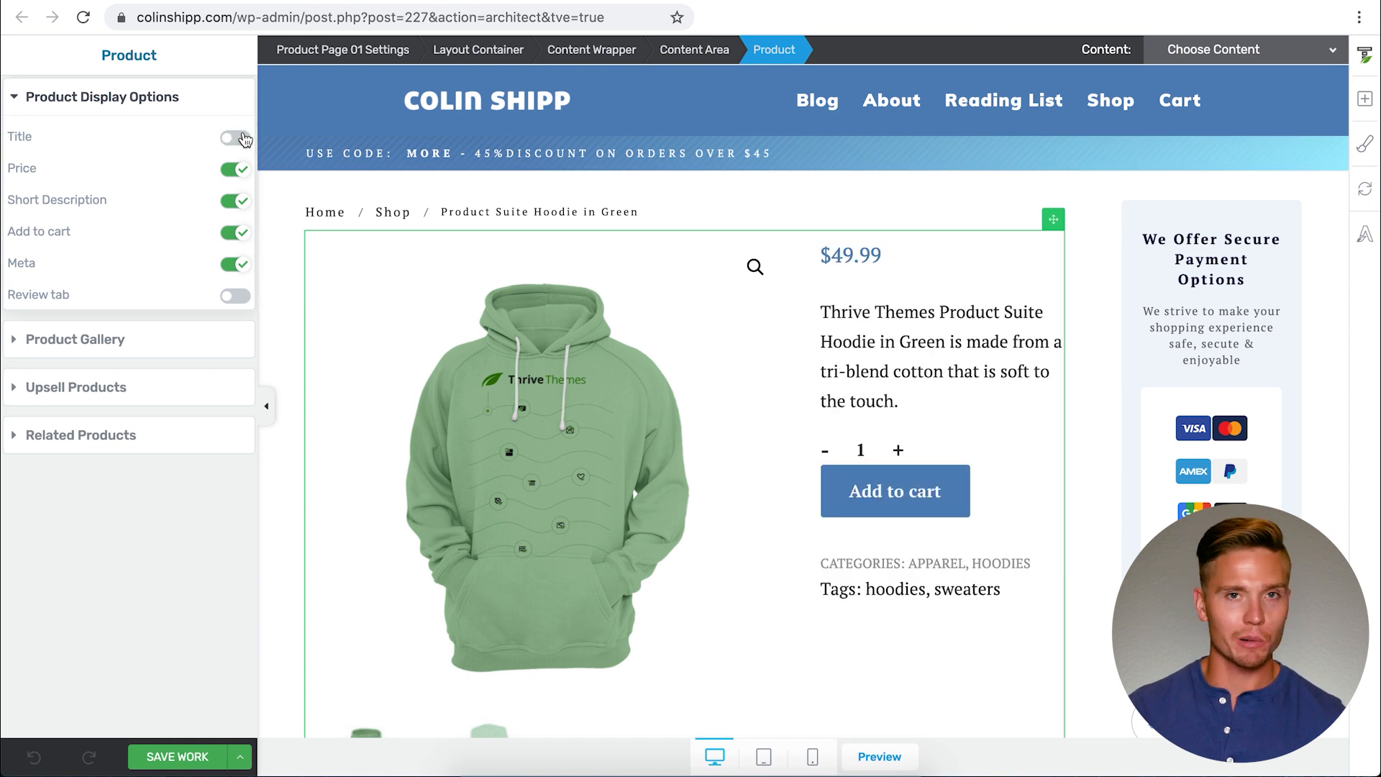
left_click(242, 138)
left_click(232, 170)
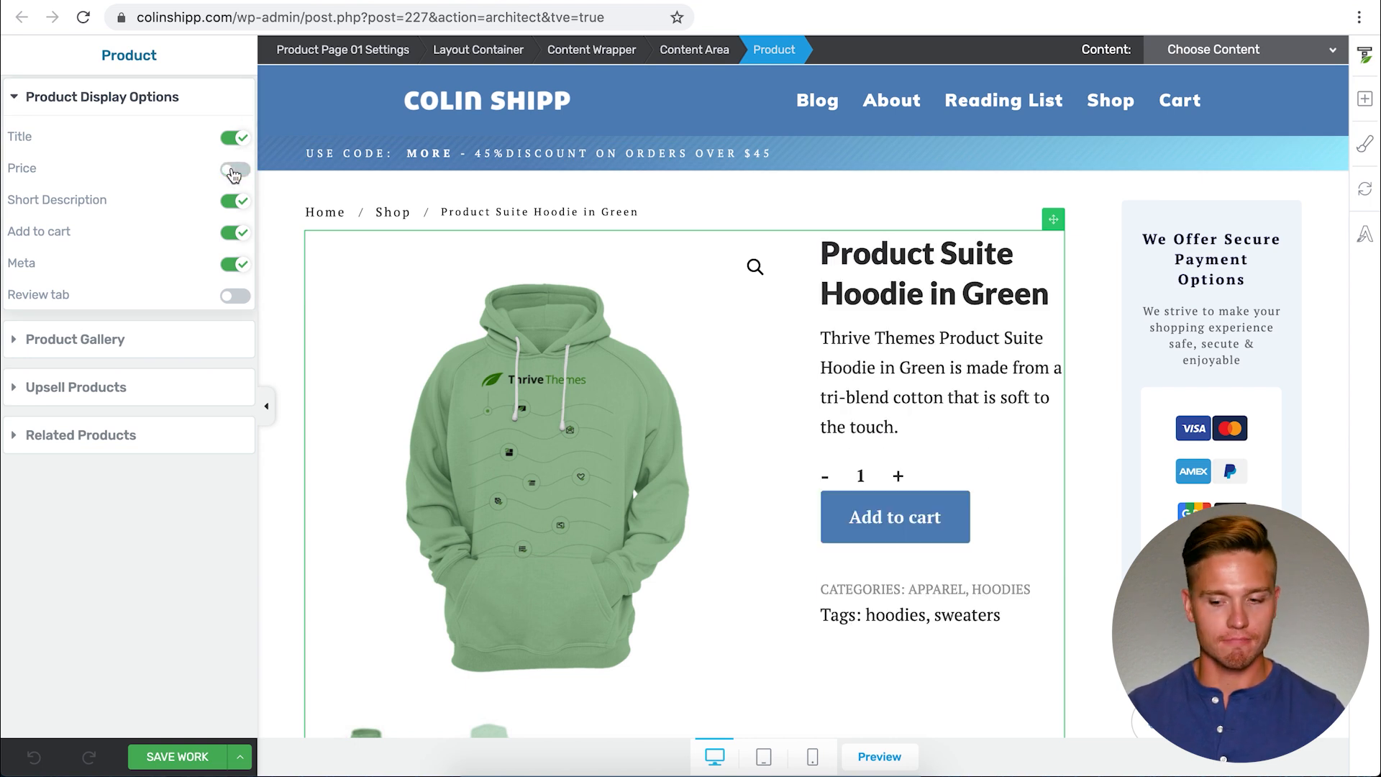
left_click(232, 171)
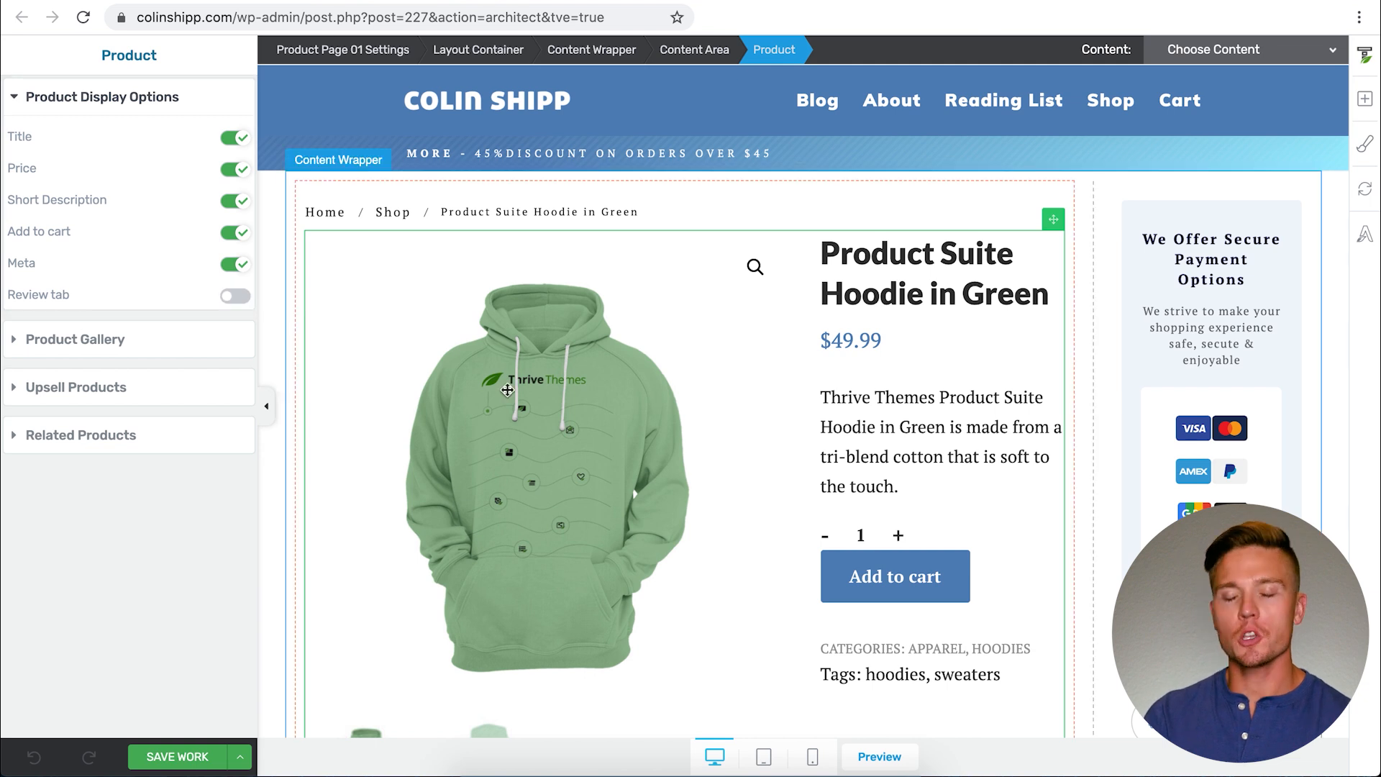
Turn on the Review tab for the Product element and look over the review form above the related products.
scroll(507, 391, "down", 1)
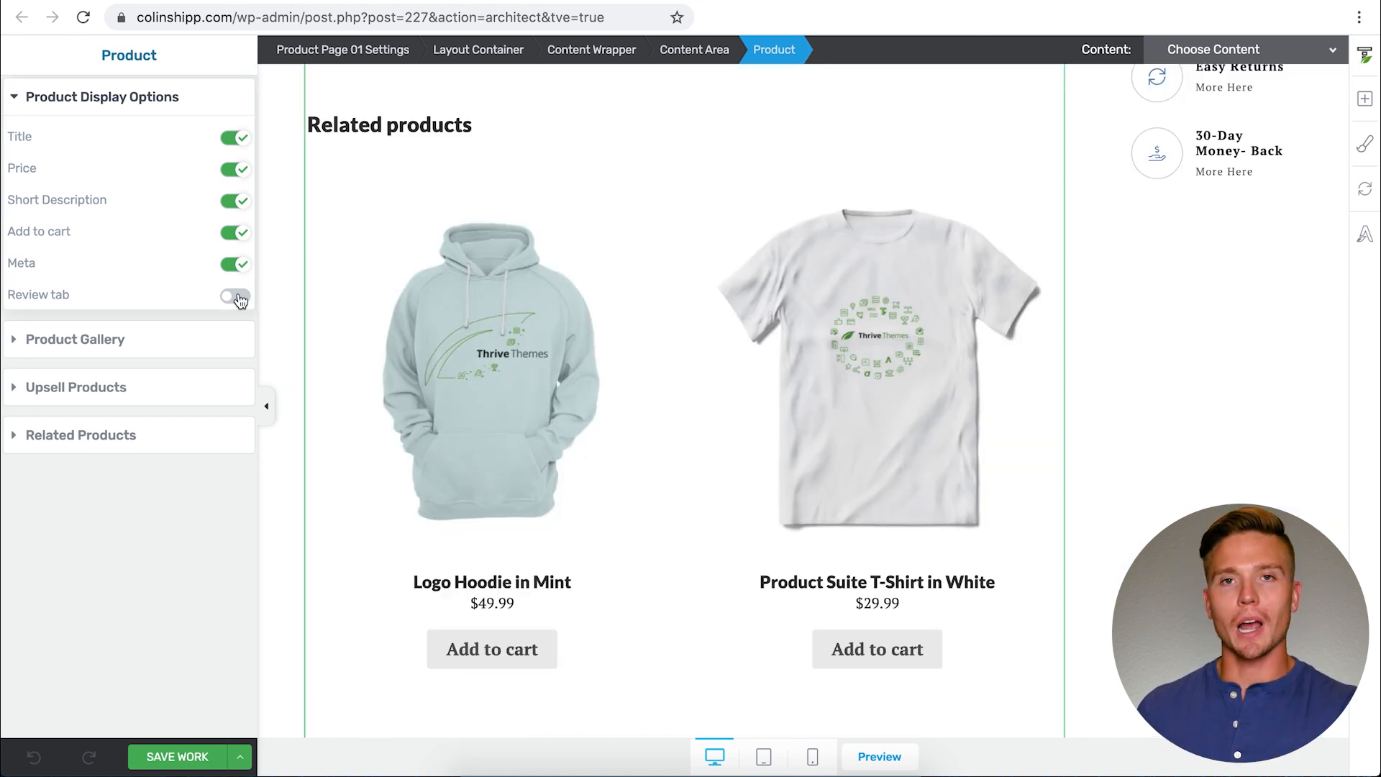
left_click(236, 296)
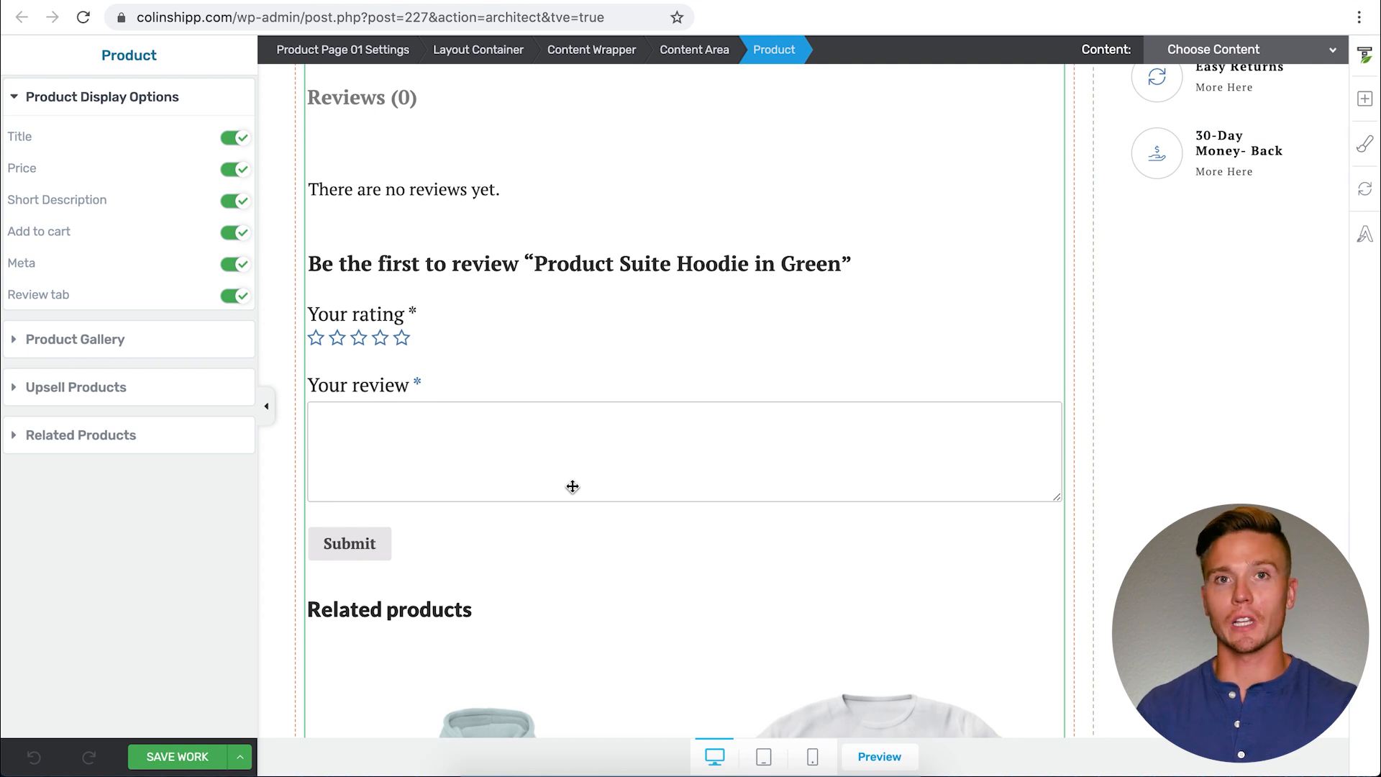
scroll(572, 486, "down", 7)
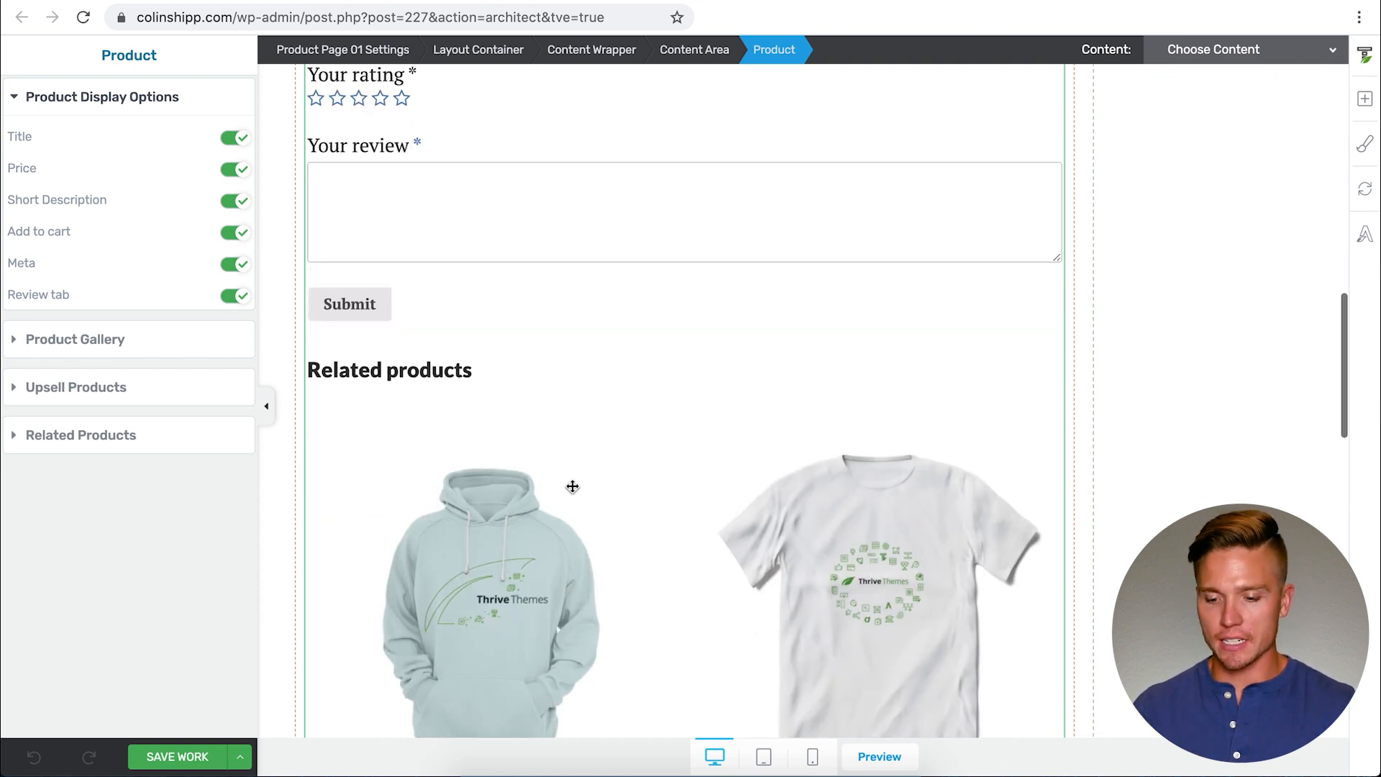
Turn off the visibility of the bottom section with the New T-Shirts promotion.
scroll(756, 430, "down", 10)
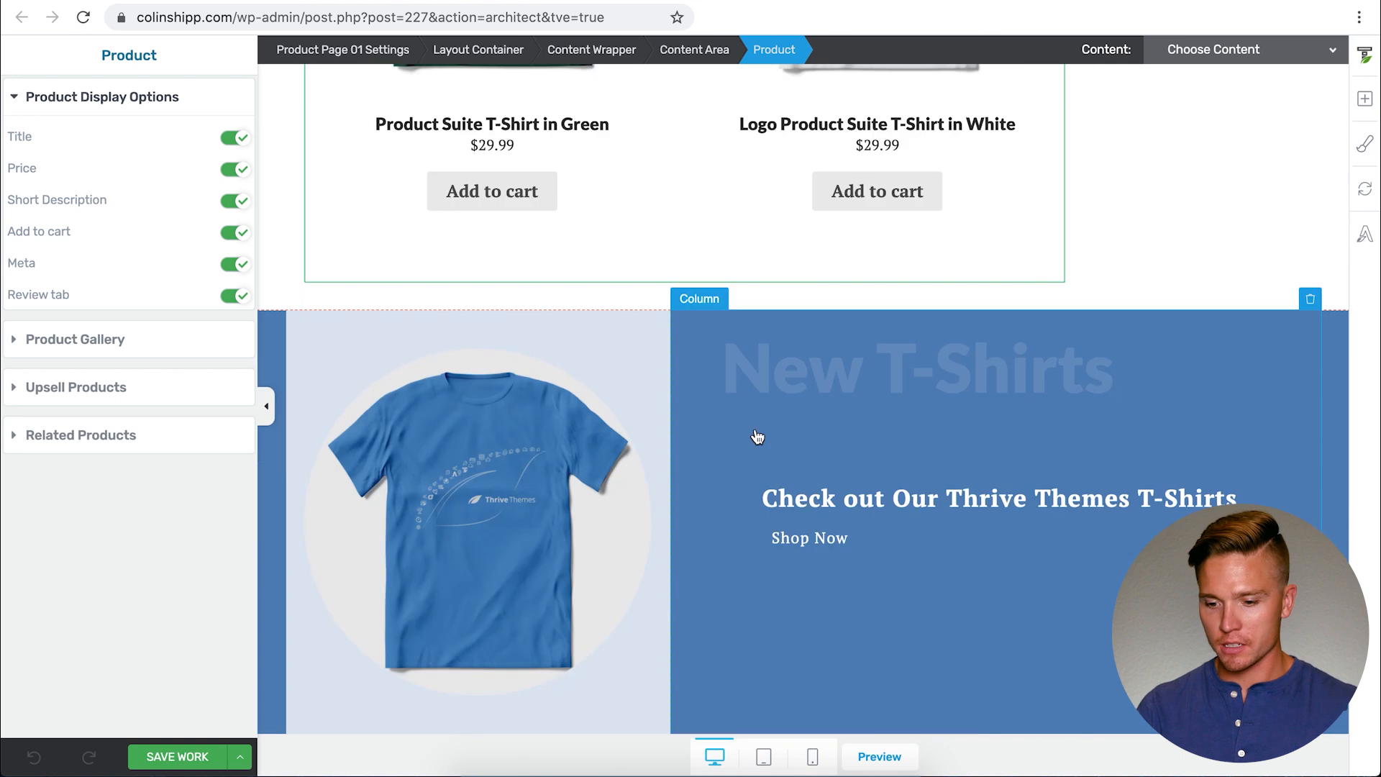
left_click(263, 336)
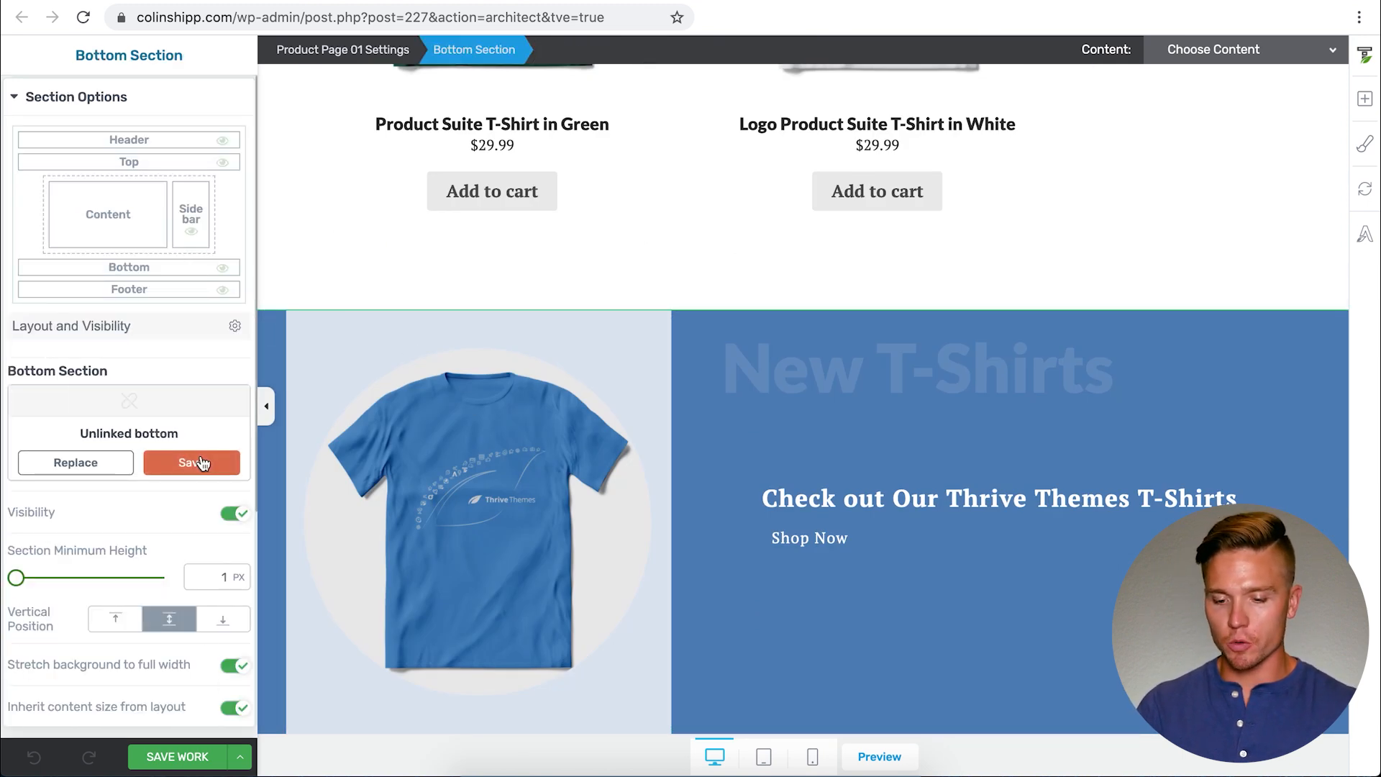
left_click(234, 514)
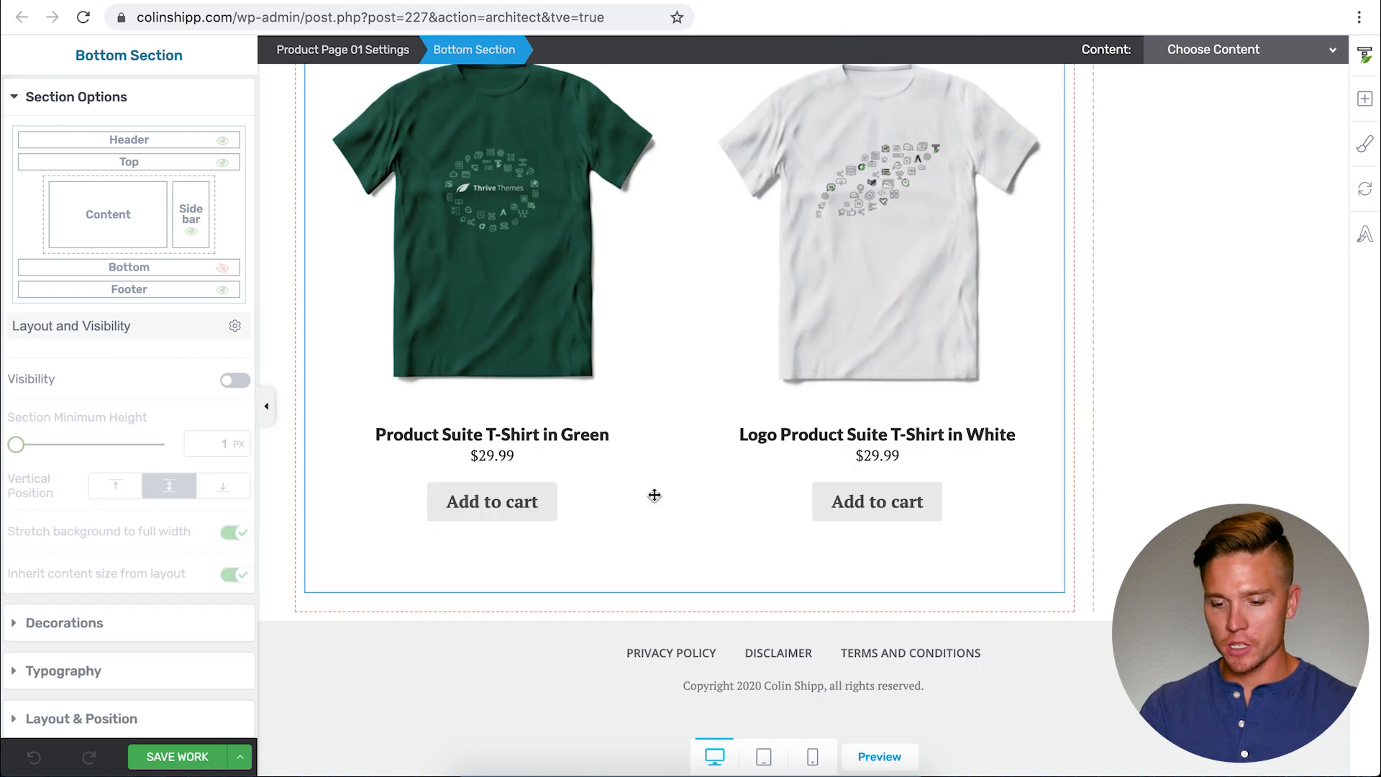
scroll(654, 495, "up", 1)
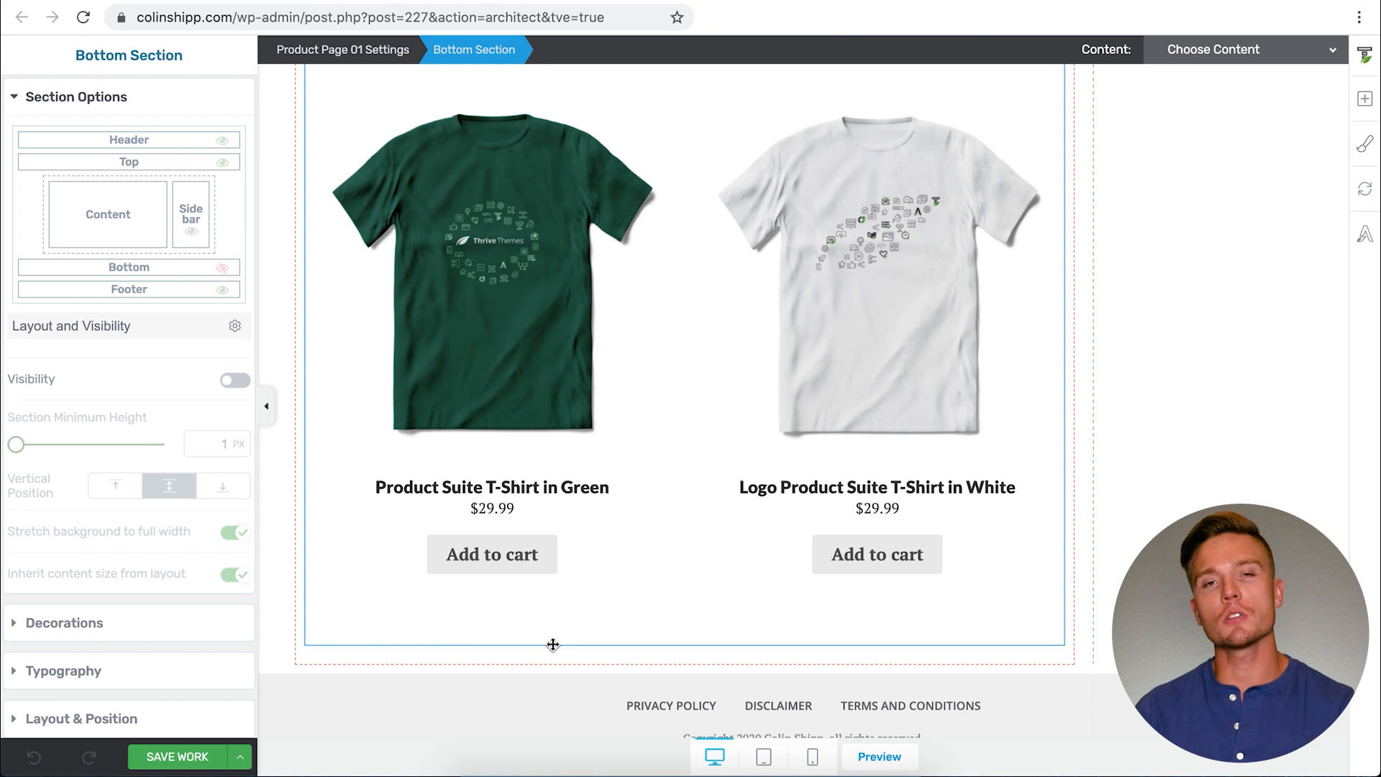
Select the Product element and set its product gallery to 2 columns.
scroll(598, 579, "up", 4)
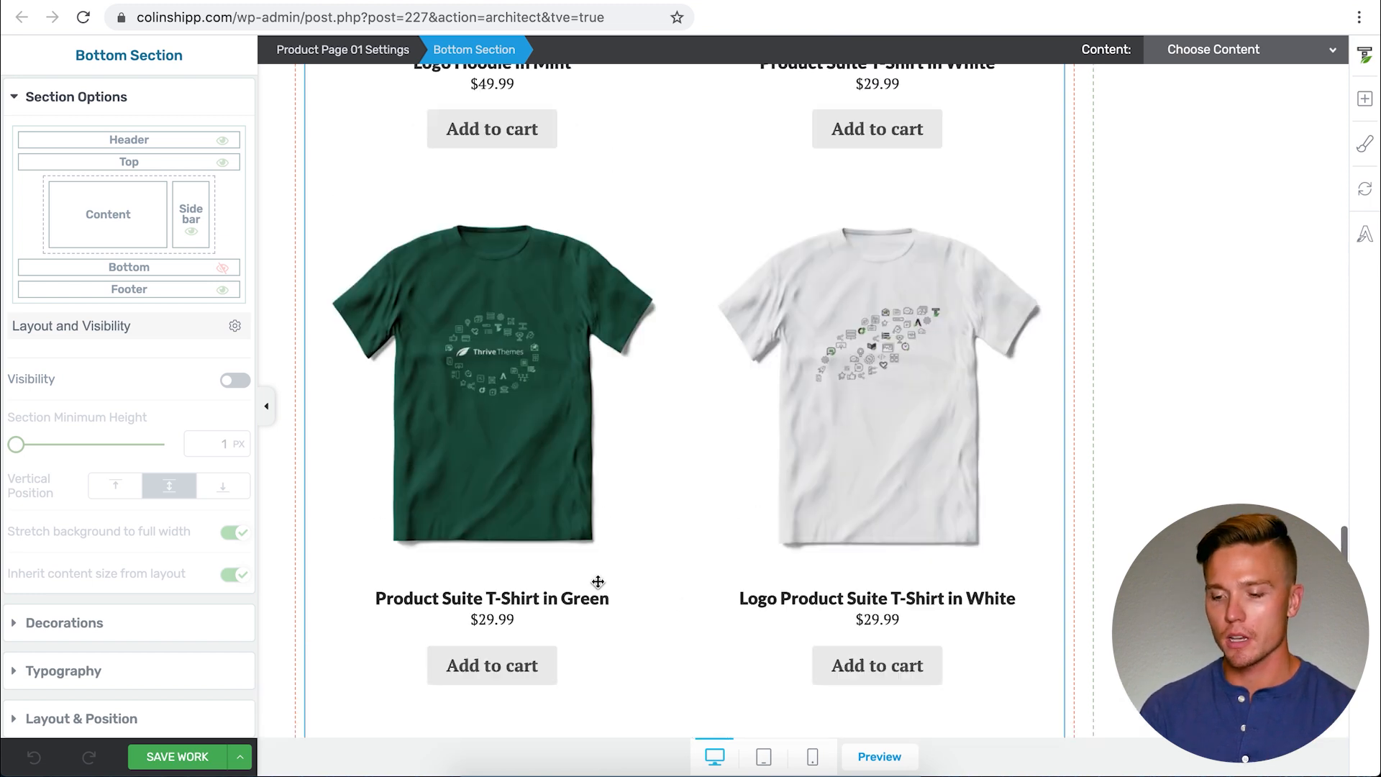
left_click(665, 382)
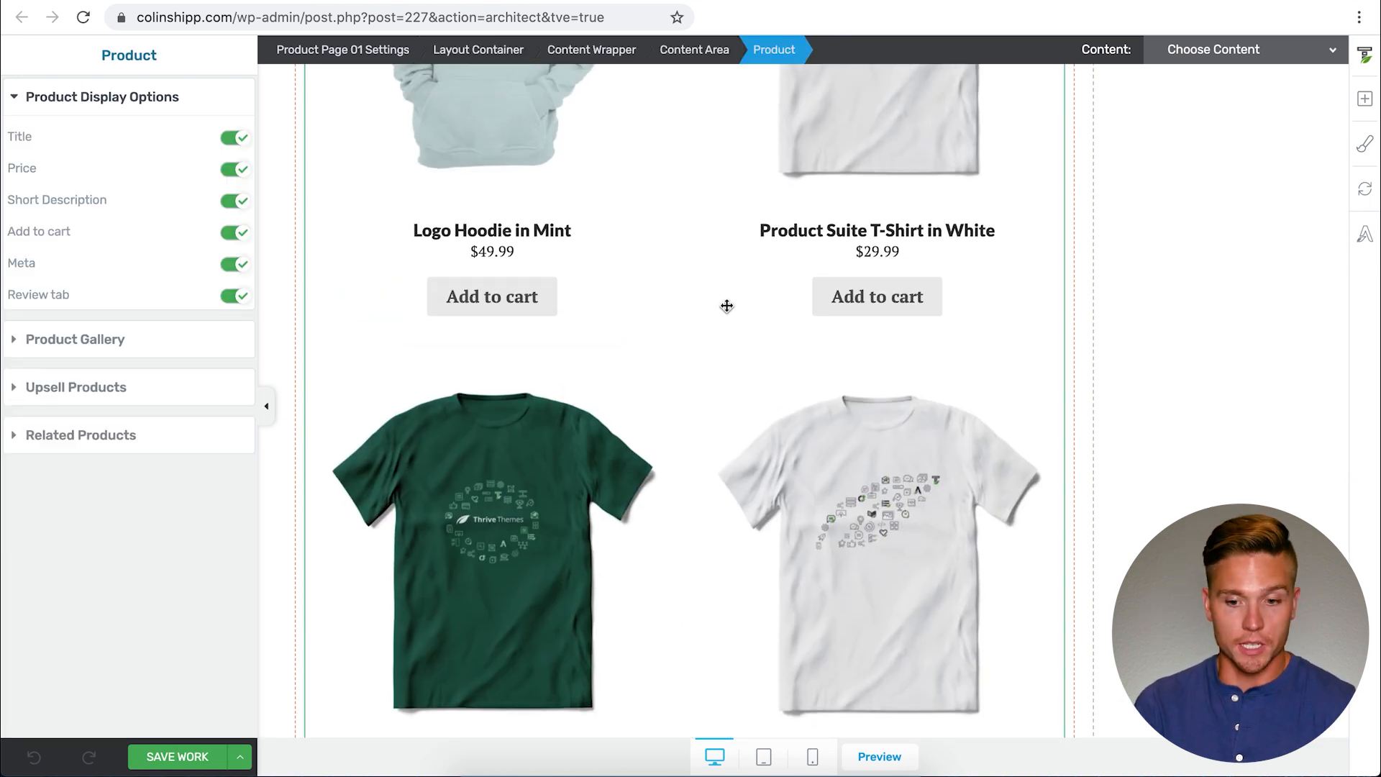
left_click(86, 341)
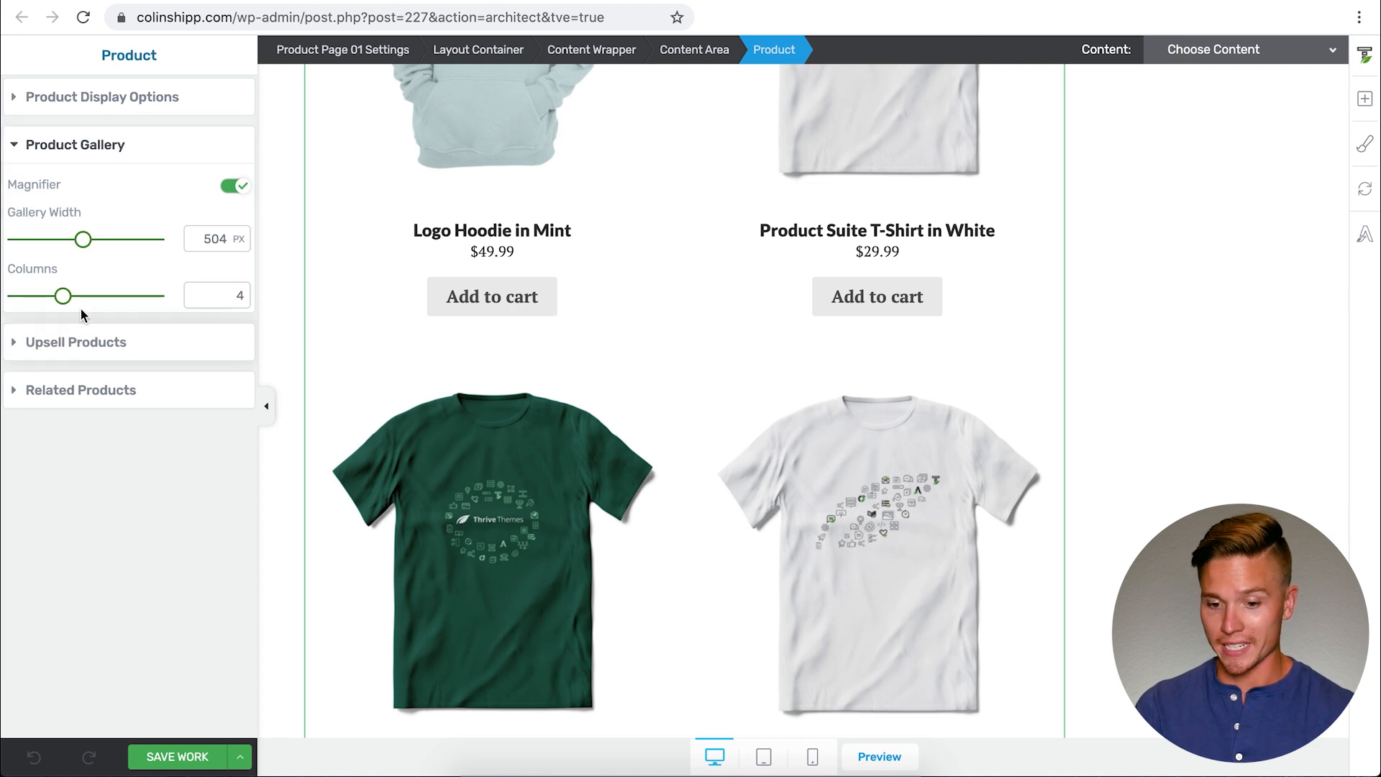
left_click_drag(65, 302, 50, 302)
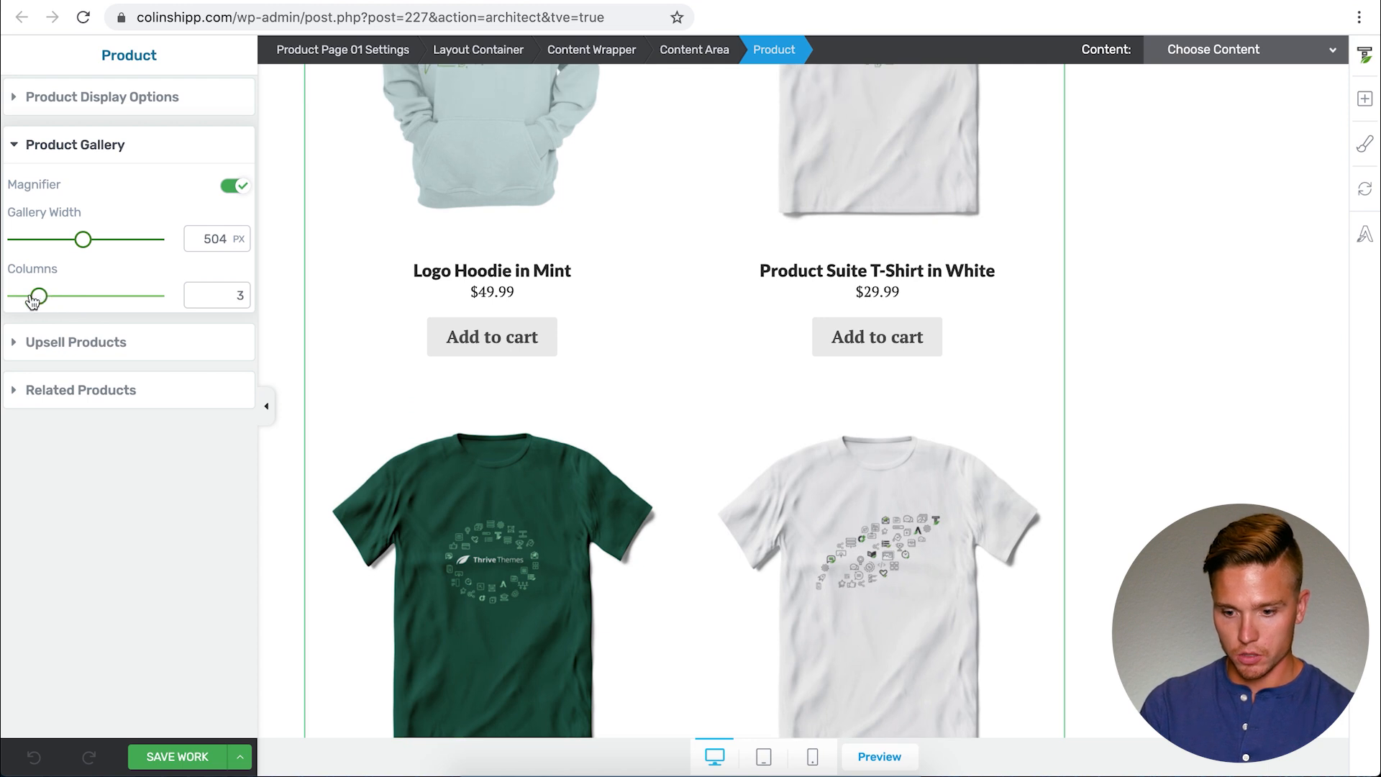
left_click_drag(32, 300, 19, 299)
Set the product gallery width to 293 px and turn off its magnifier, saving the template.
scroll(702, 423, "down", 10)
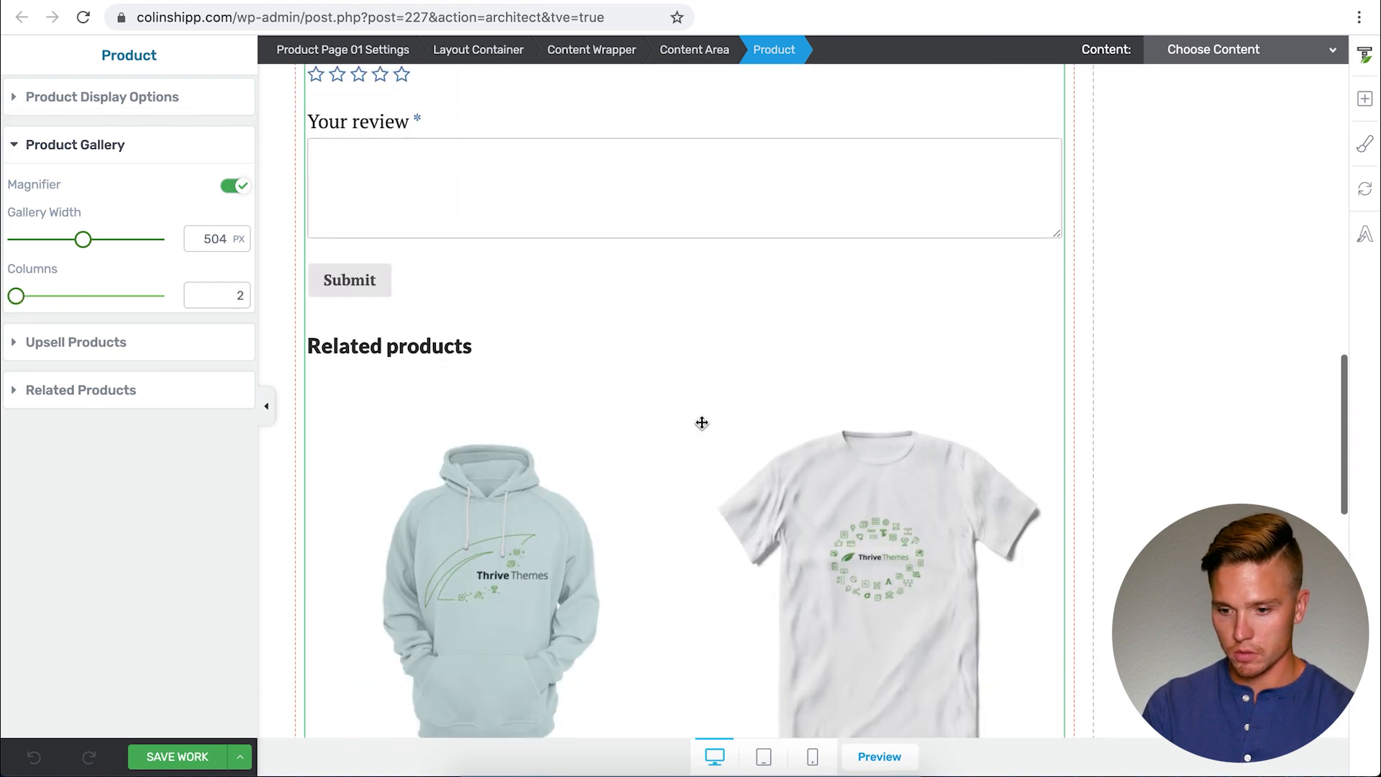
scroll(702, 423, "down", 3)
left_click_drag(81, 240, 53, 240)
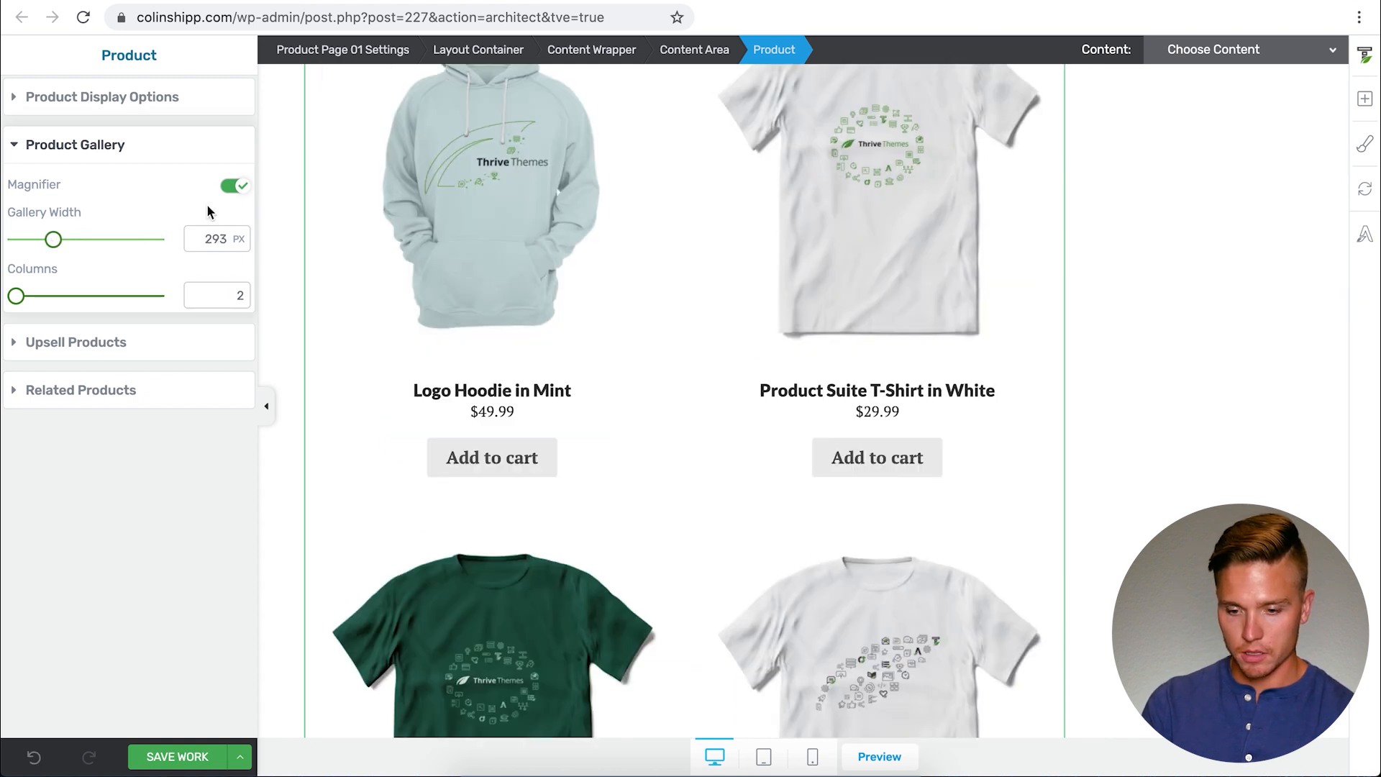
scroll(598, 389, "up", 10)
scroll(598, 388, "up", 2)
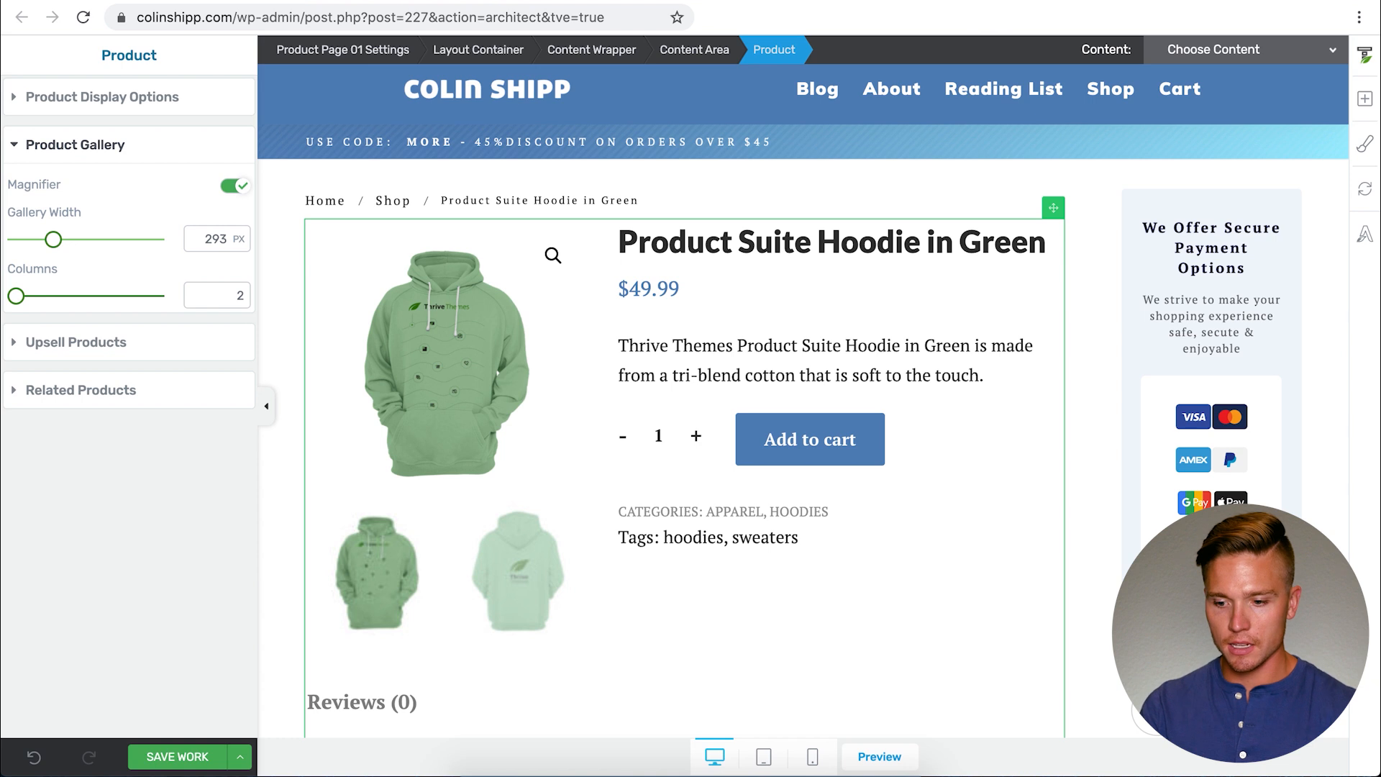
left_click(230, 189)
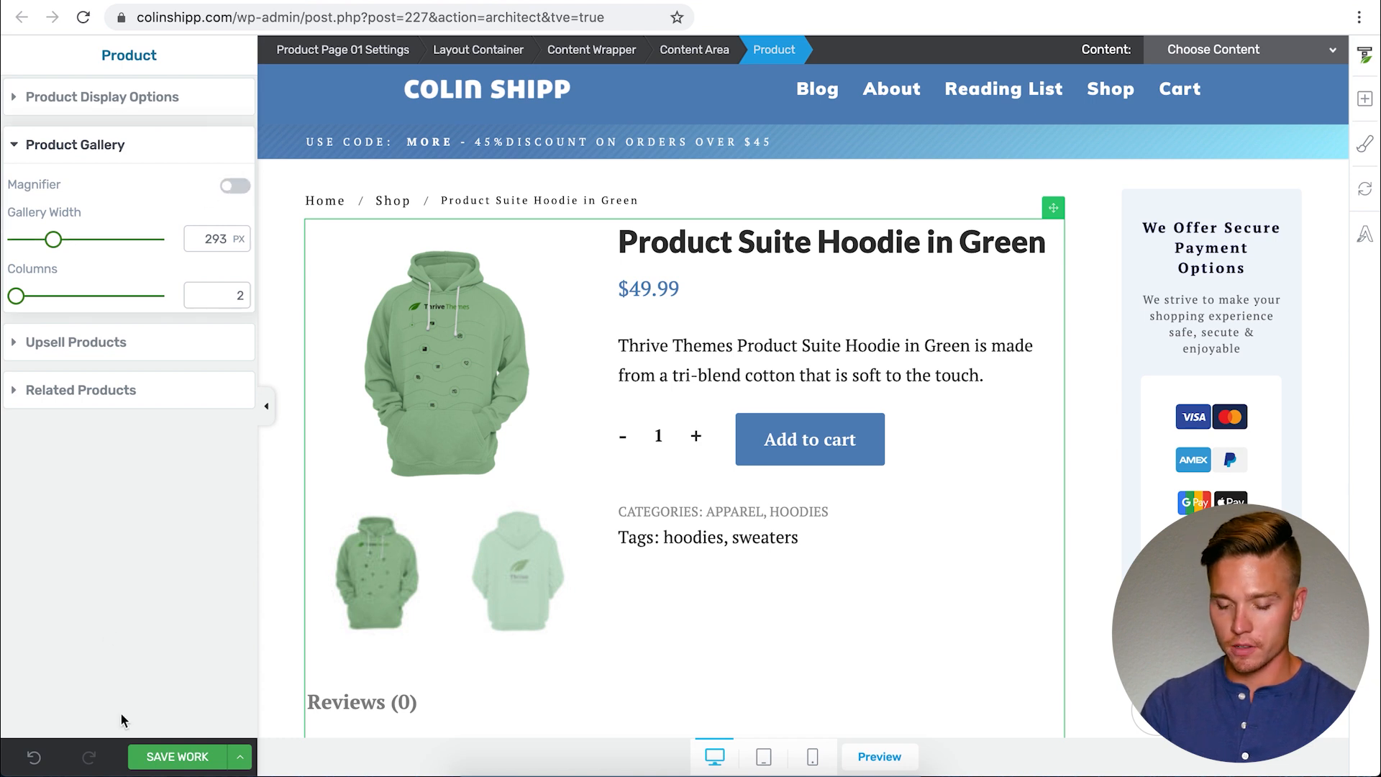
left_click(176, 756)
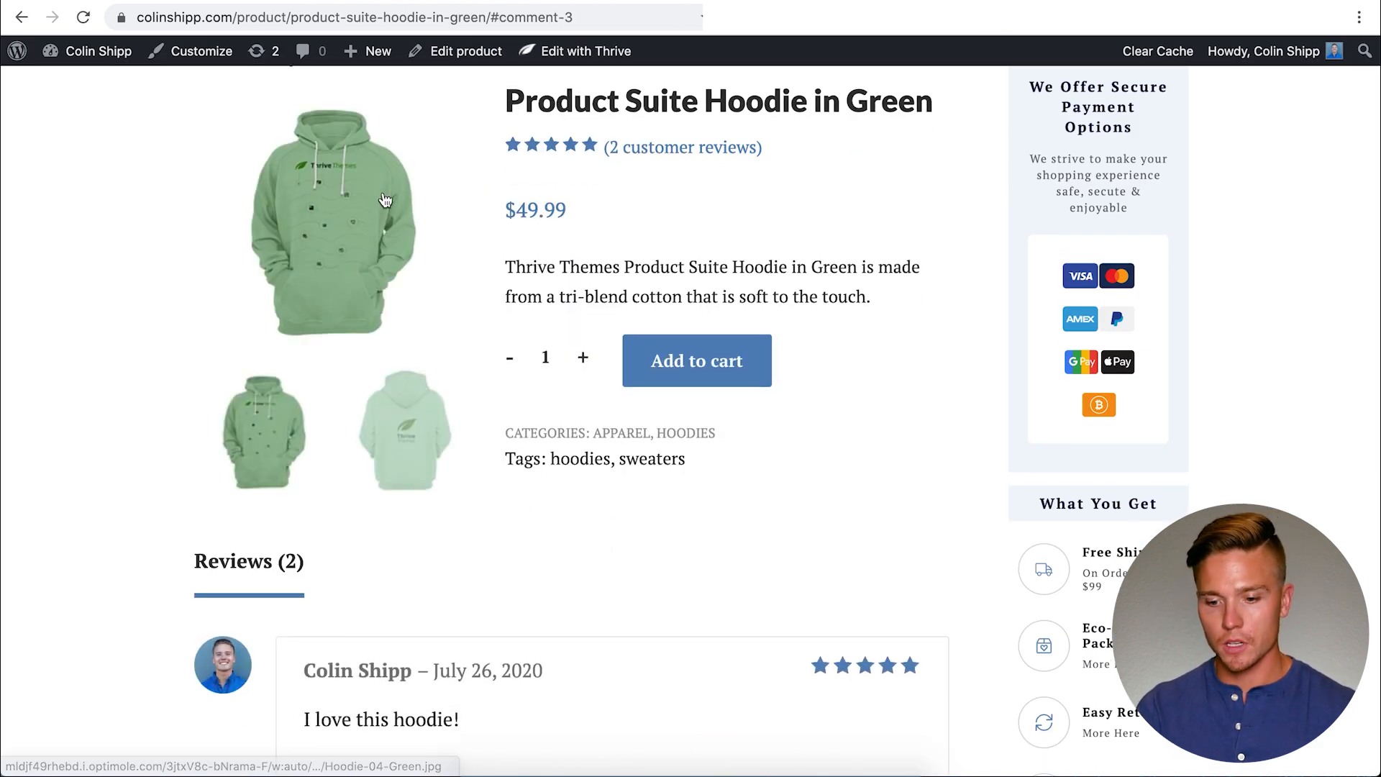
Switch between the front and back hoodie thumbnails in the gallery on the live product page.
left_click(404, 428)
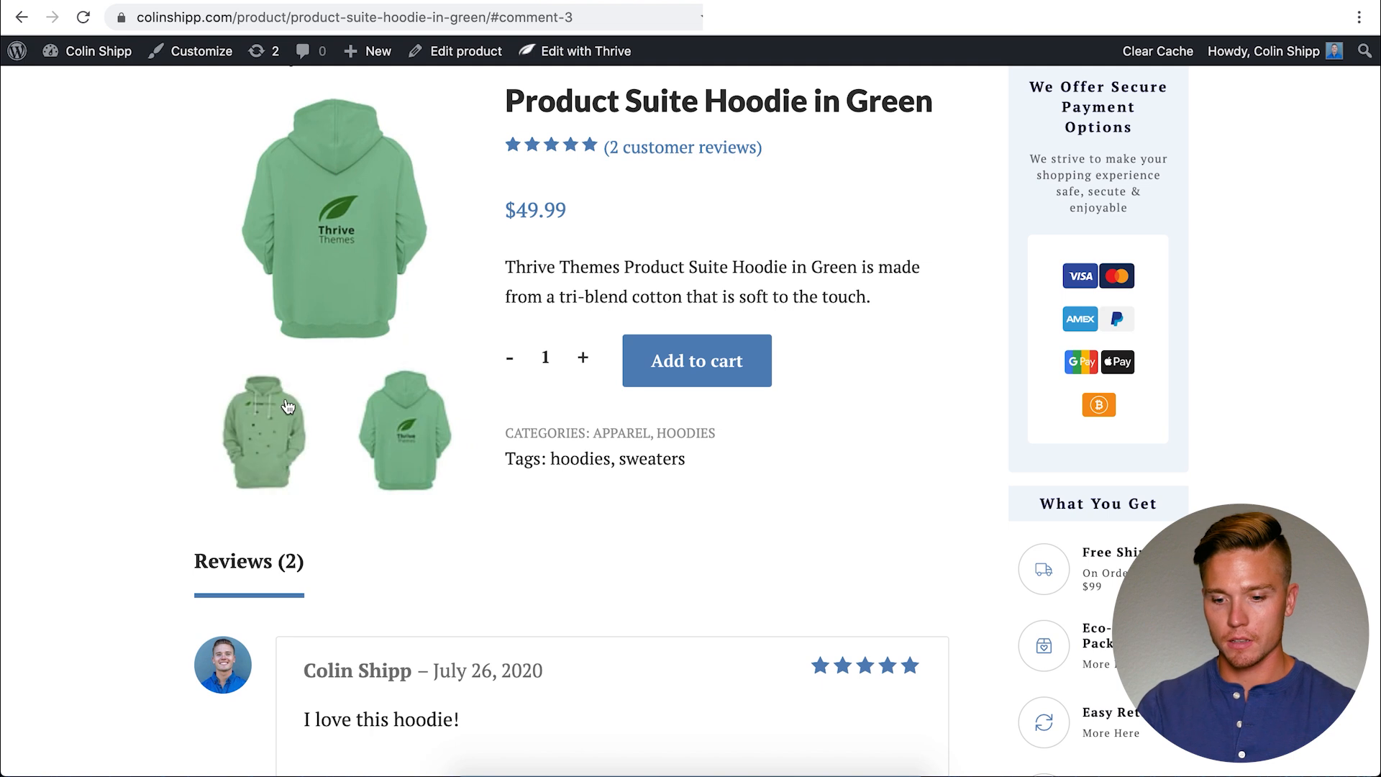
left_click(286, 401)
left_click(411, 404)
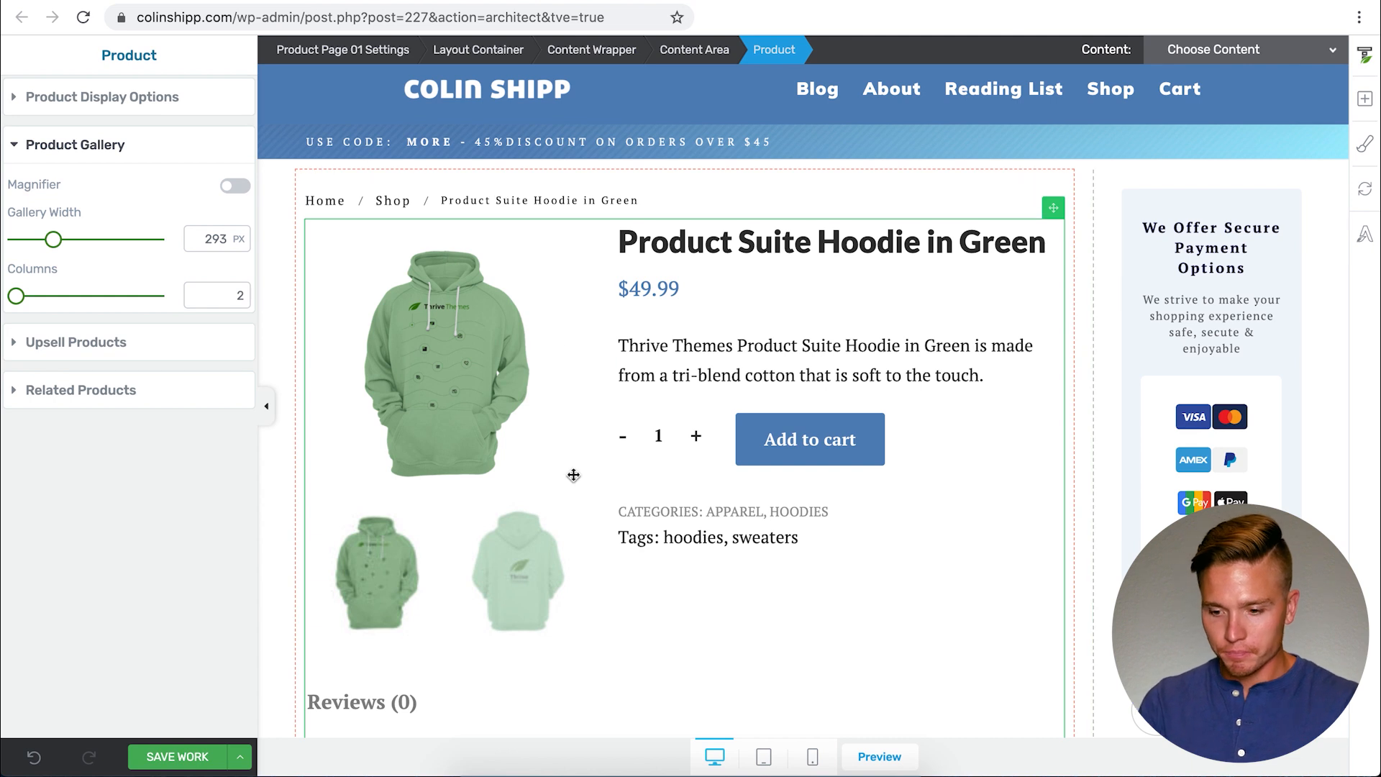
Switch the display of upsell products on and back off for the Product element.
left_click(76, 342)
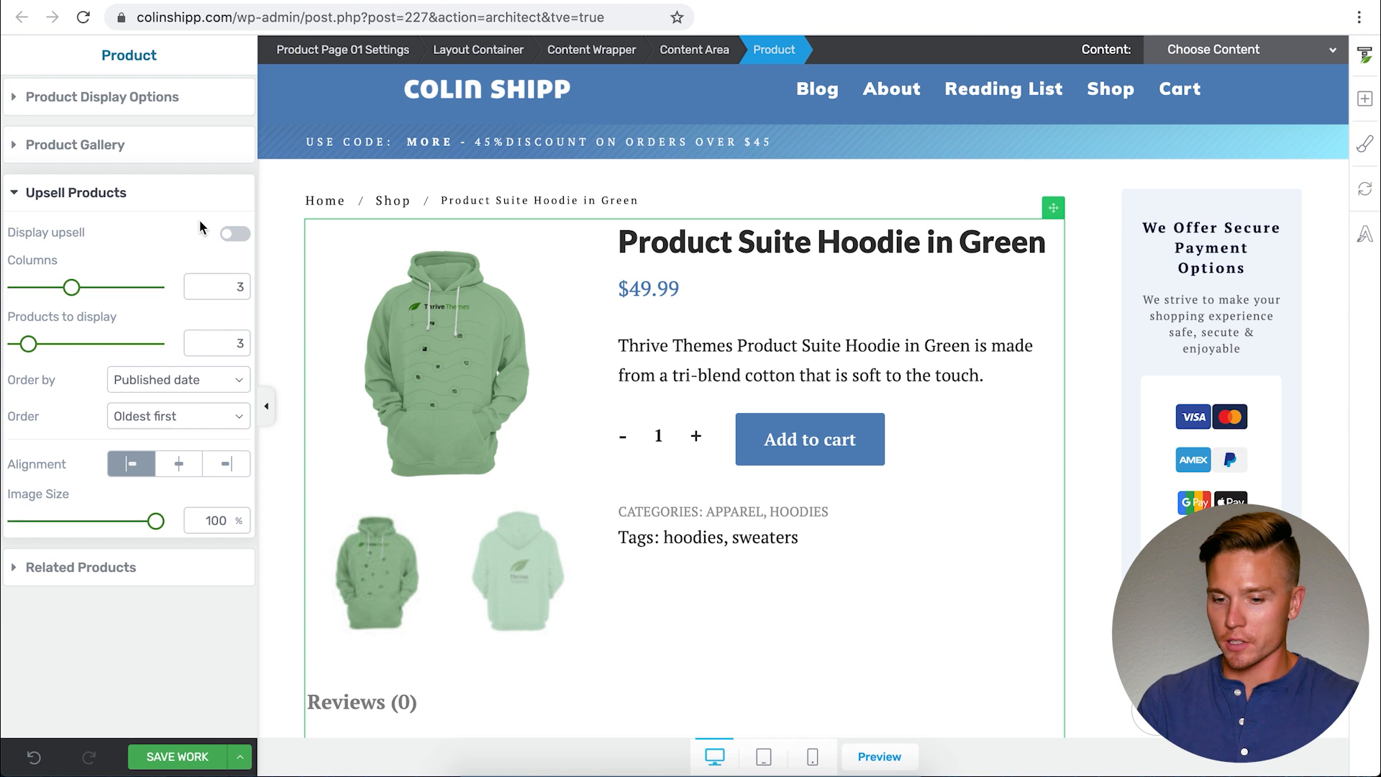
left_click(237, 236)
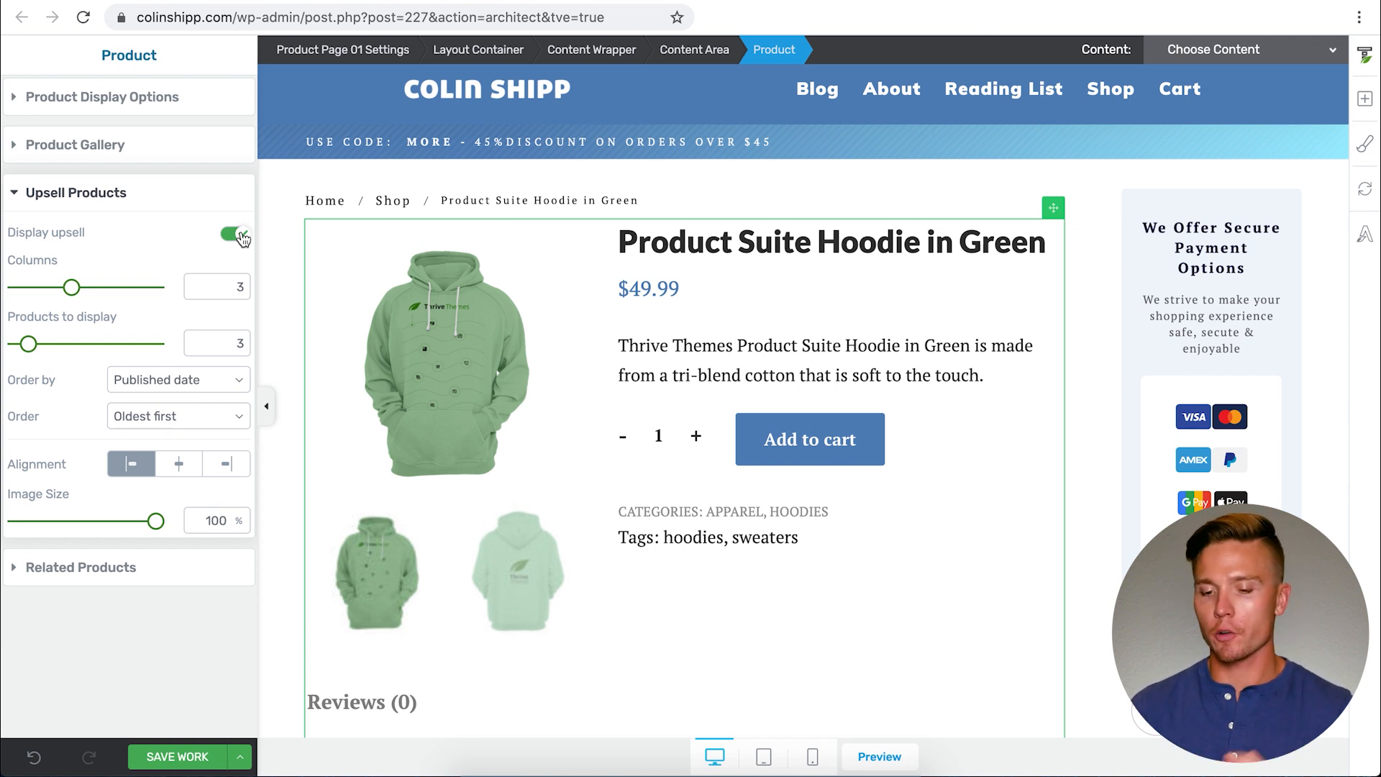
left_click(237, 235)
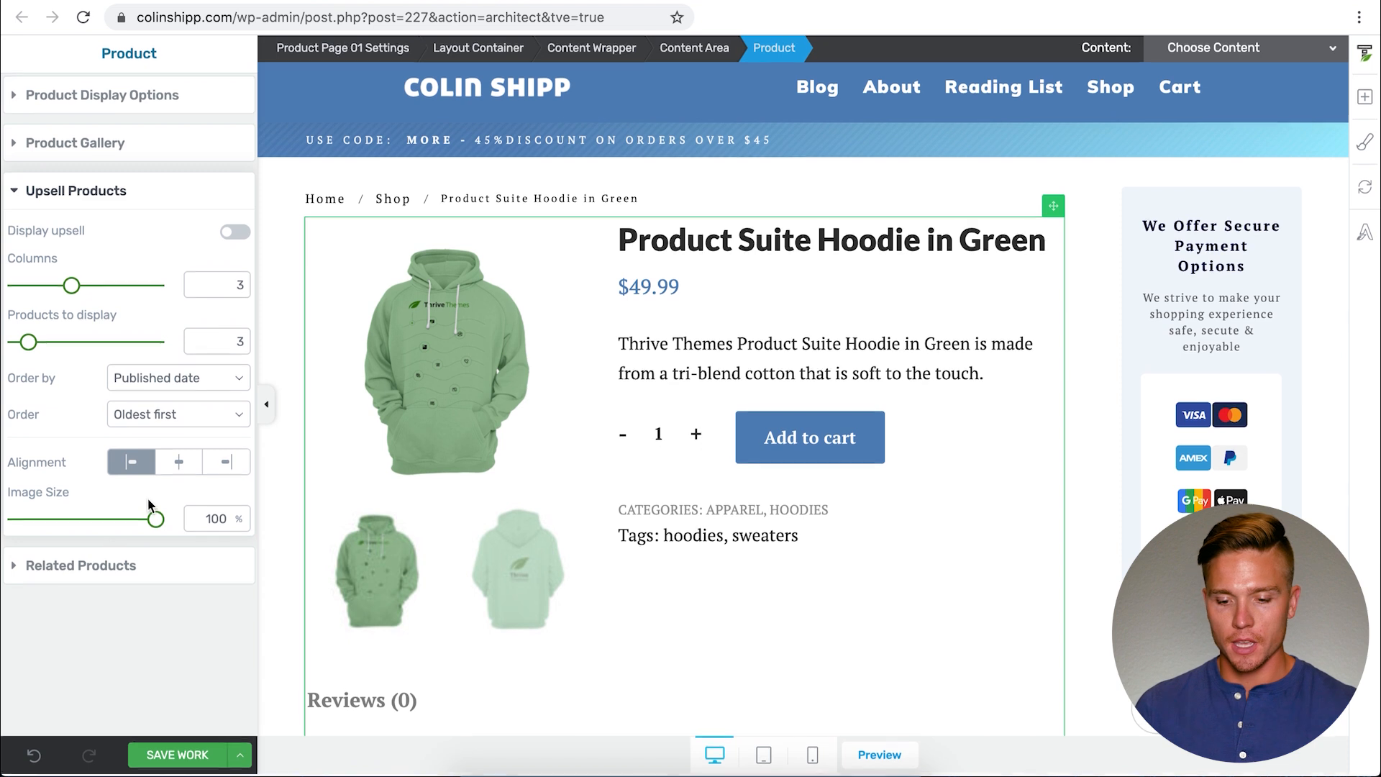
Keep 4 related products on display and set their image size to 80%, saving the template.
left_click(95, 568)
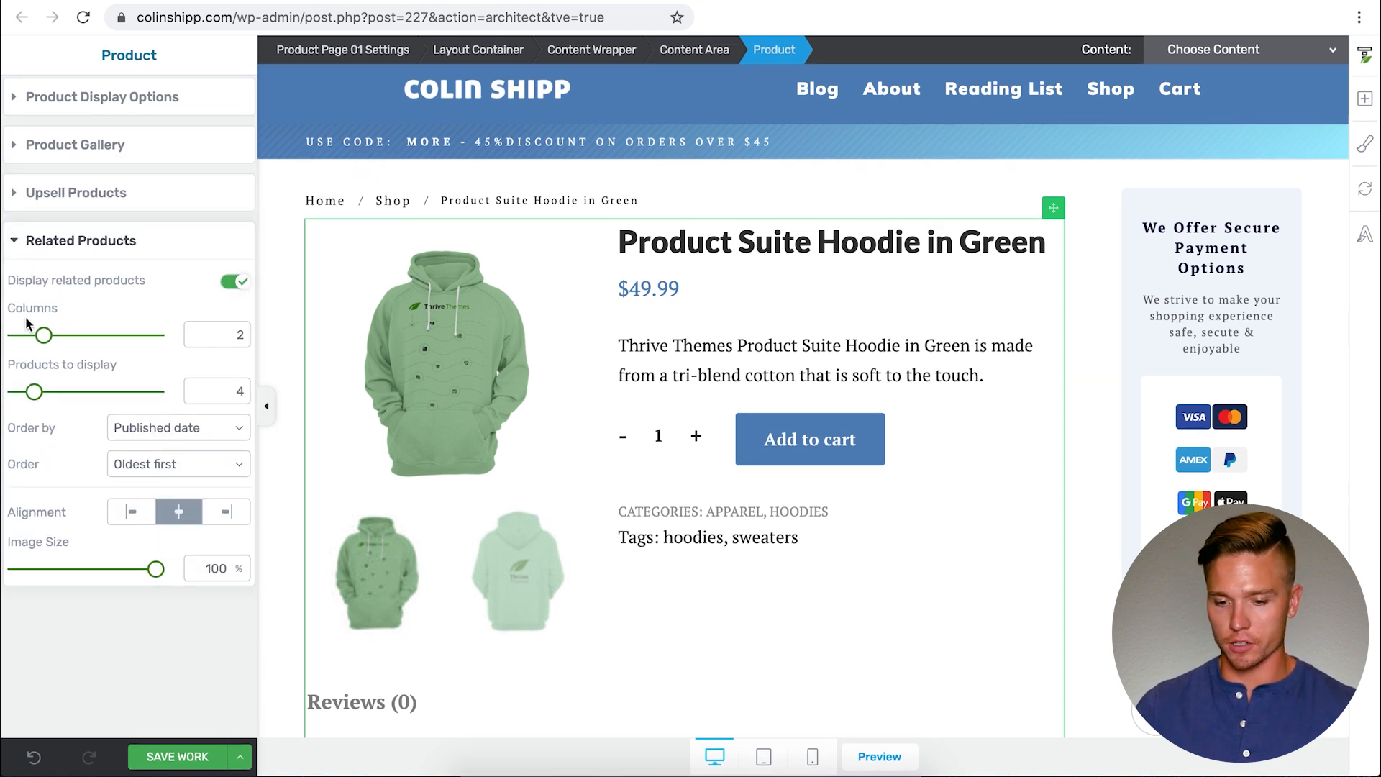
scroll(573, 431, "down", 10)
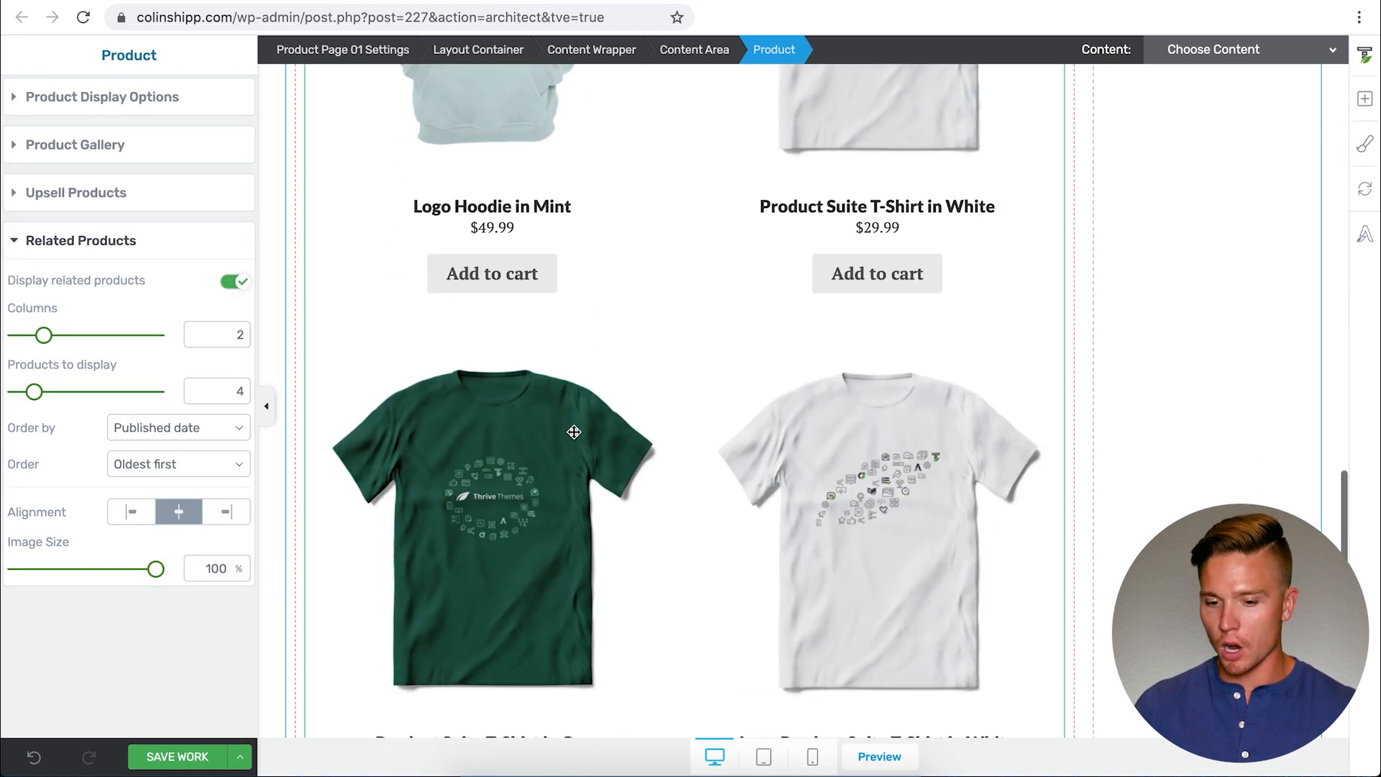
scroll(573, 432, "up", 2)
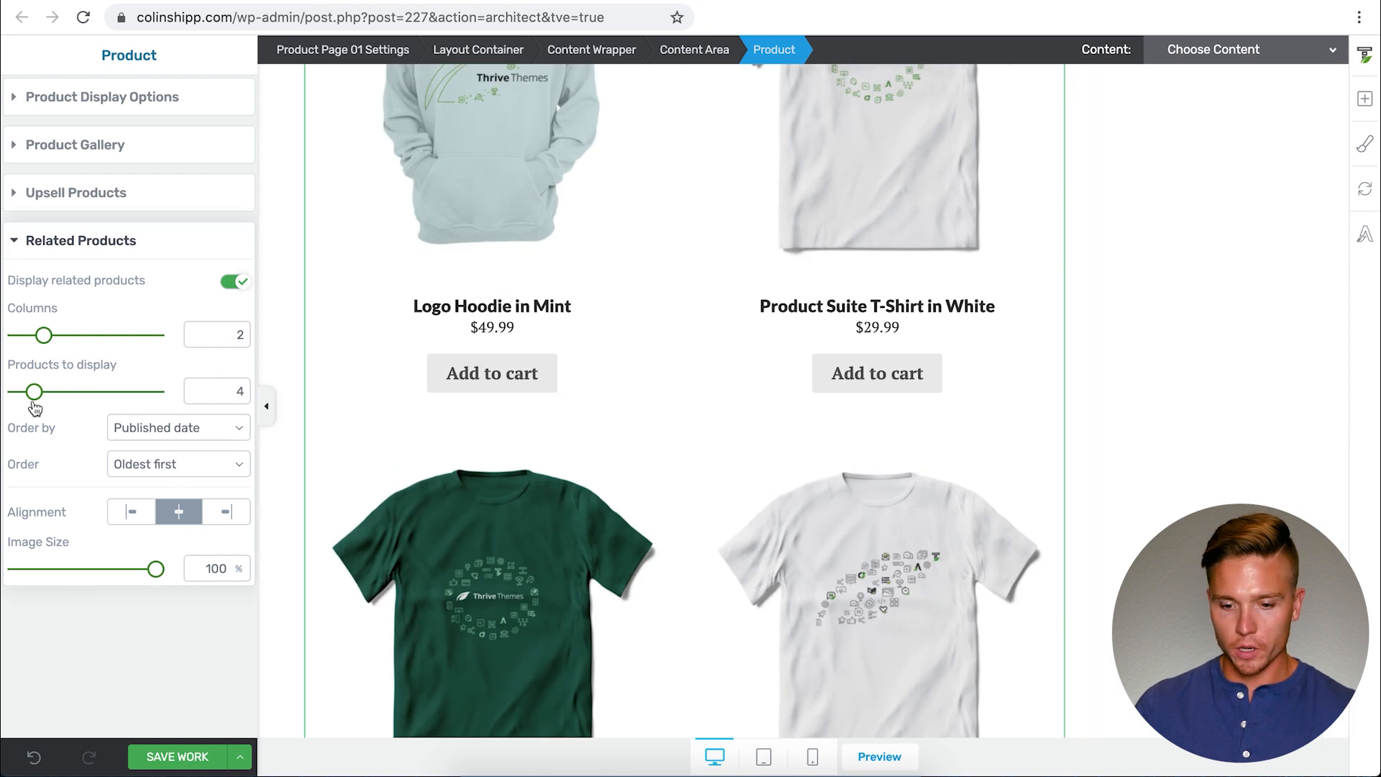
left_click_drag(34, 394, 22, 392)
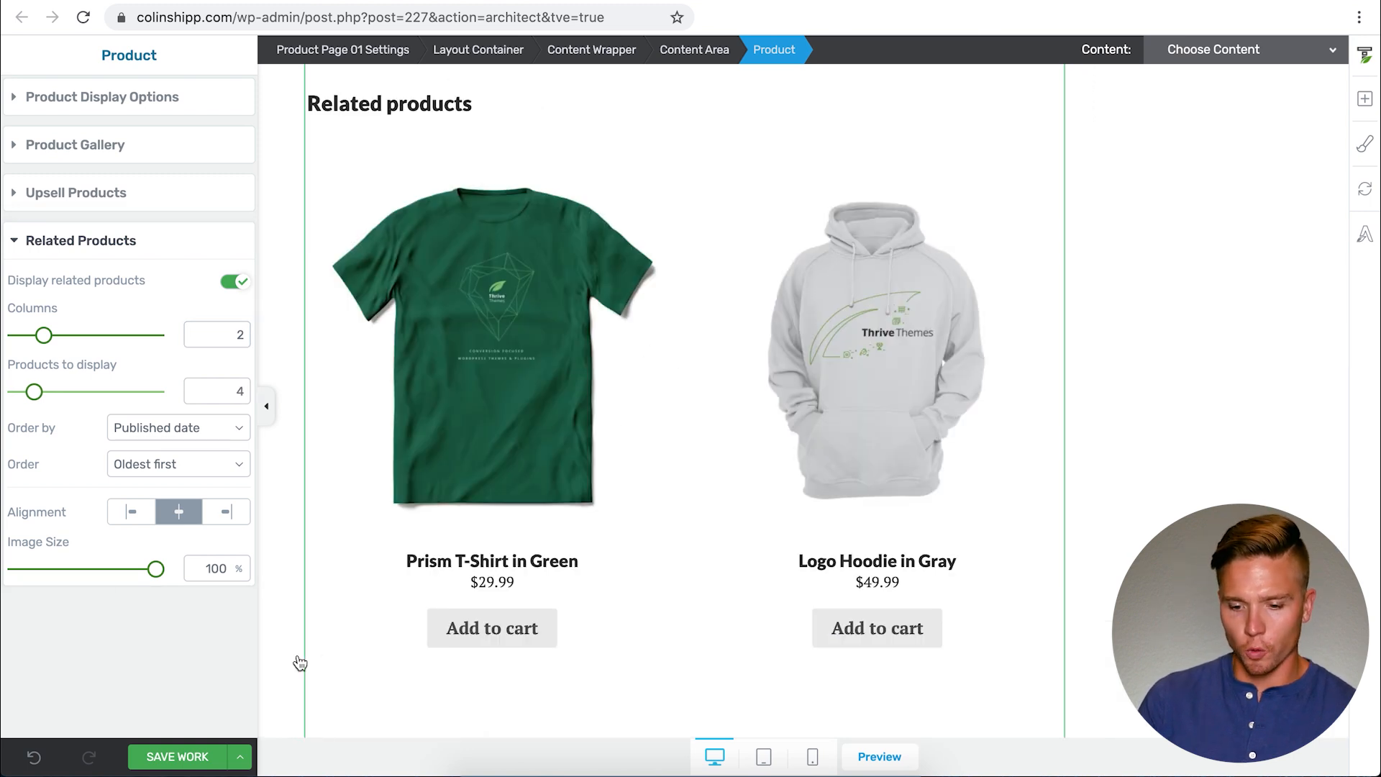
mouse_move(155, 569)
left_mouse_down()
mouse_move(113, 570)
mouse_move(128, 568)
left_mouse_up()
scroll(715, 468, "down", 5)
scroll(715, 469, "up", 15)
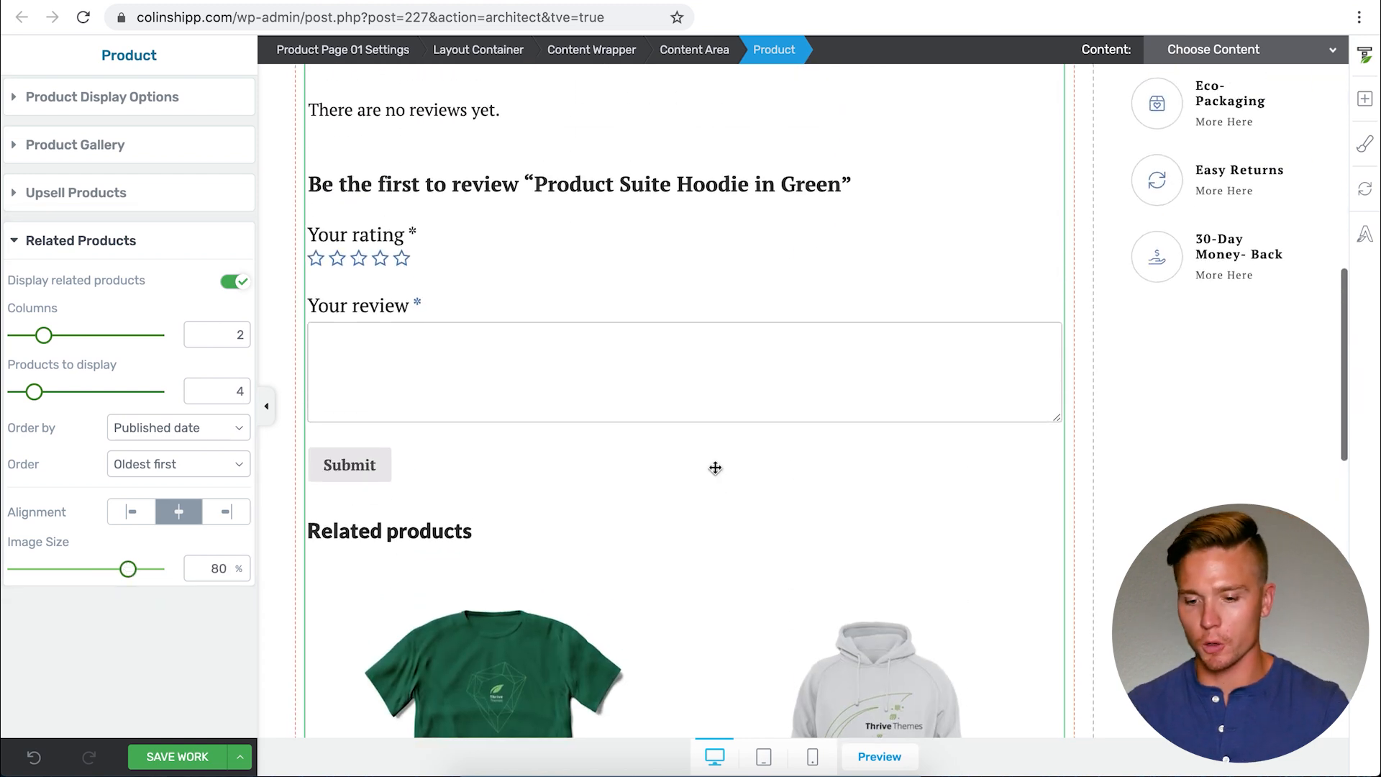
scroll(715, 468, "up", 6)
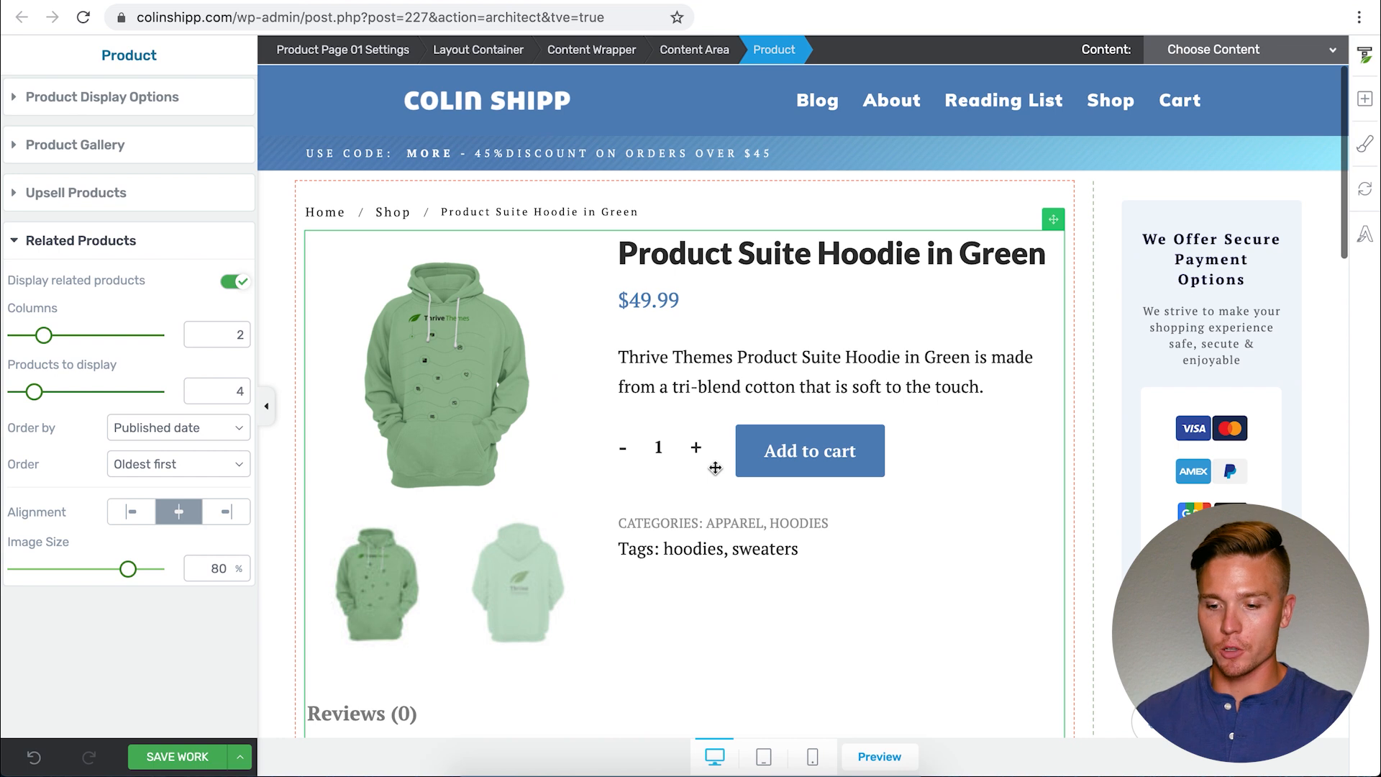
left_click(177, 756)
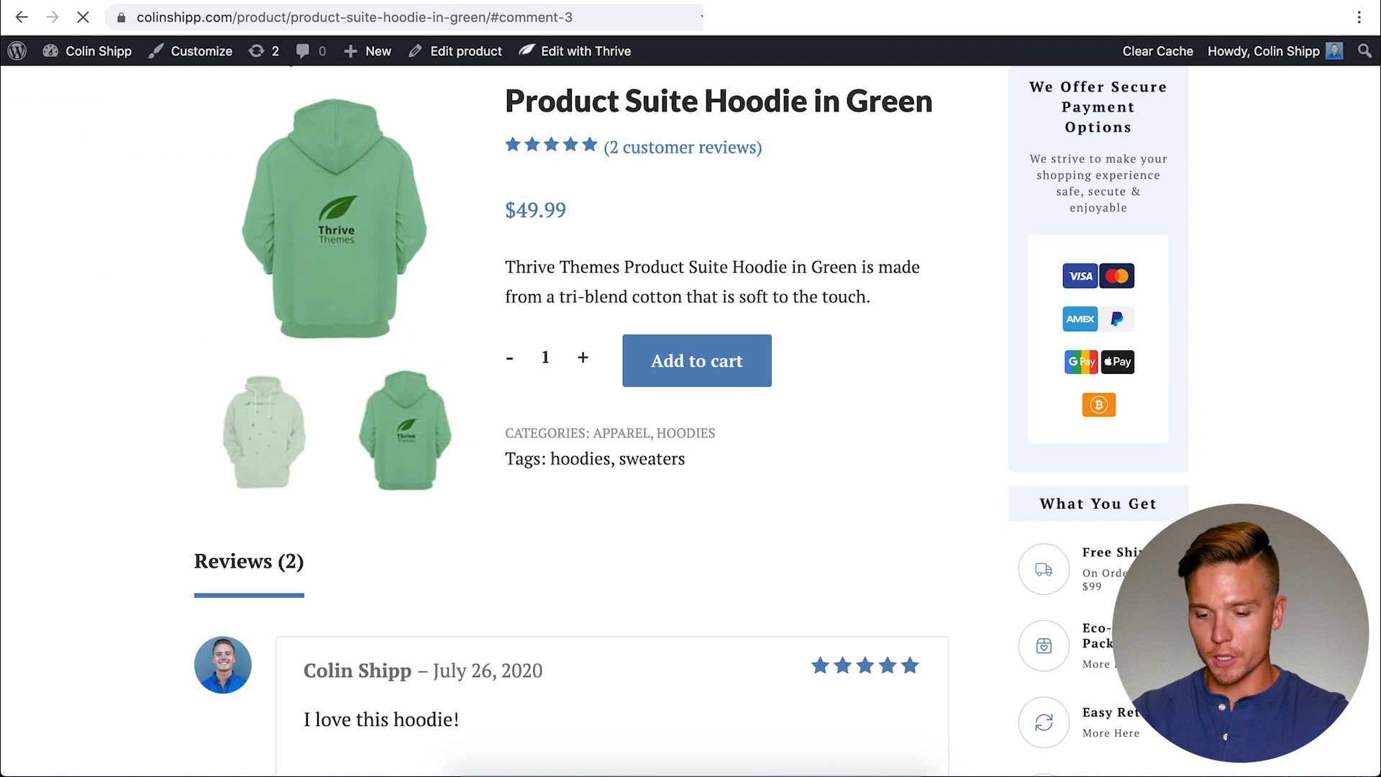
Reload the live hoodie product page, show the back-view image and go to the customer reviews.
key("super+r")
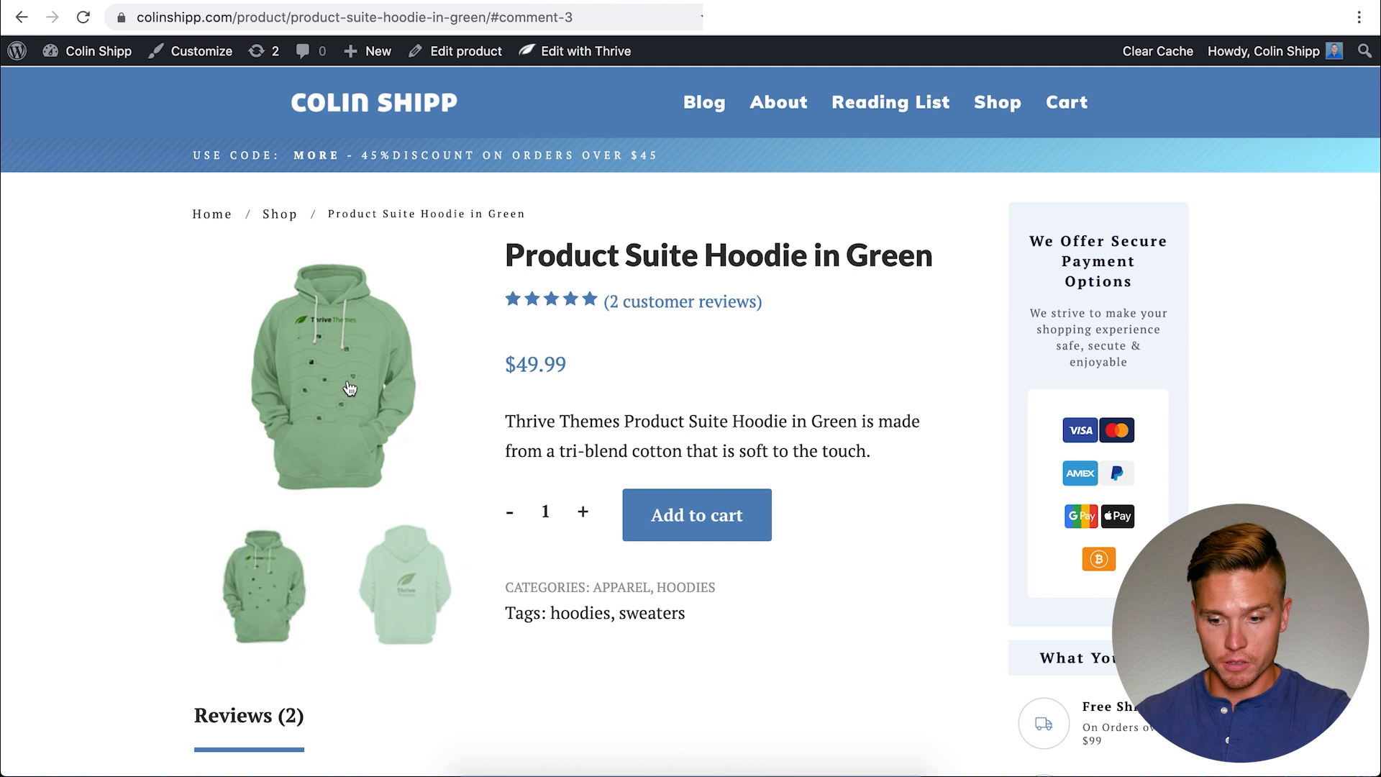
left_click(414, 591)
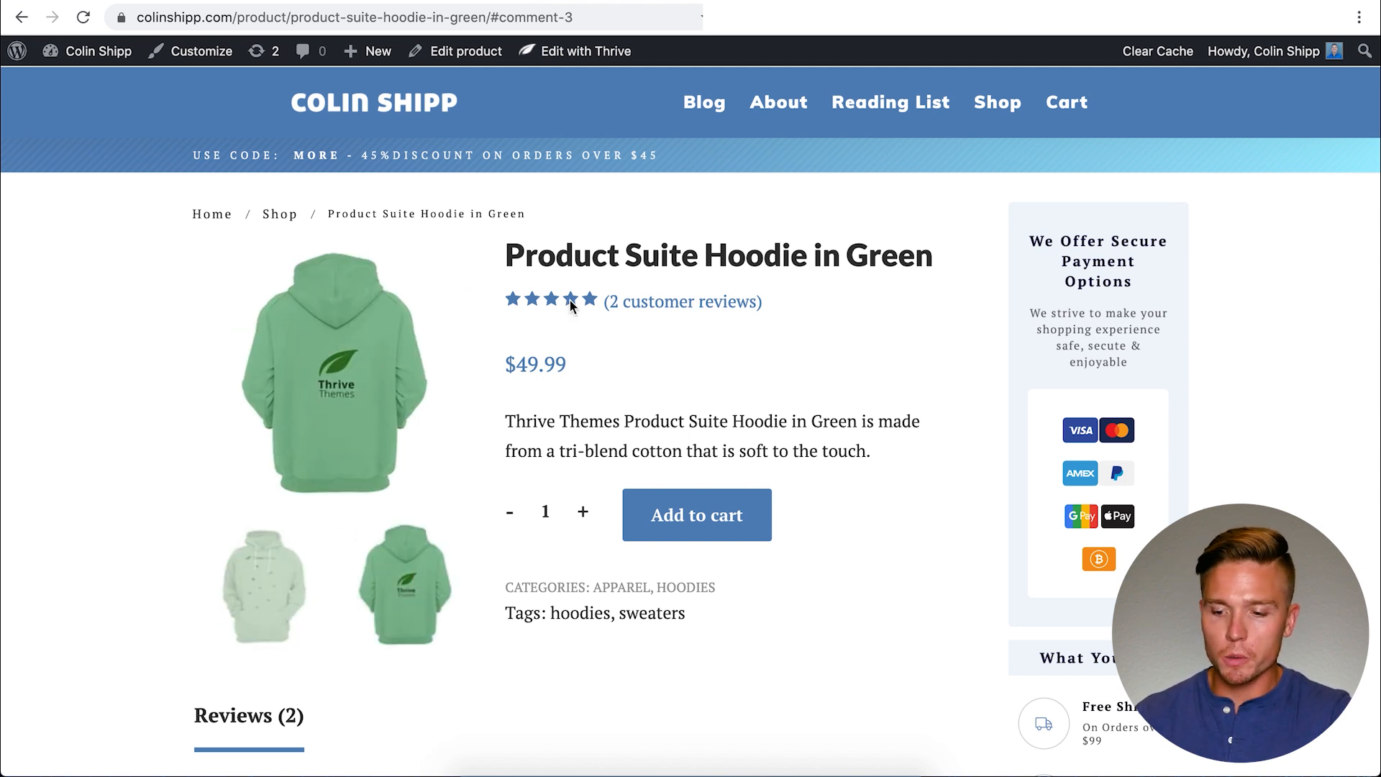
left_click(684, 305)
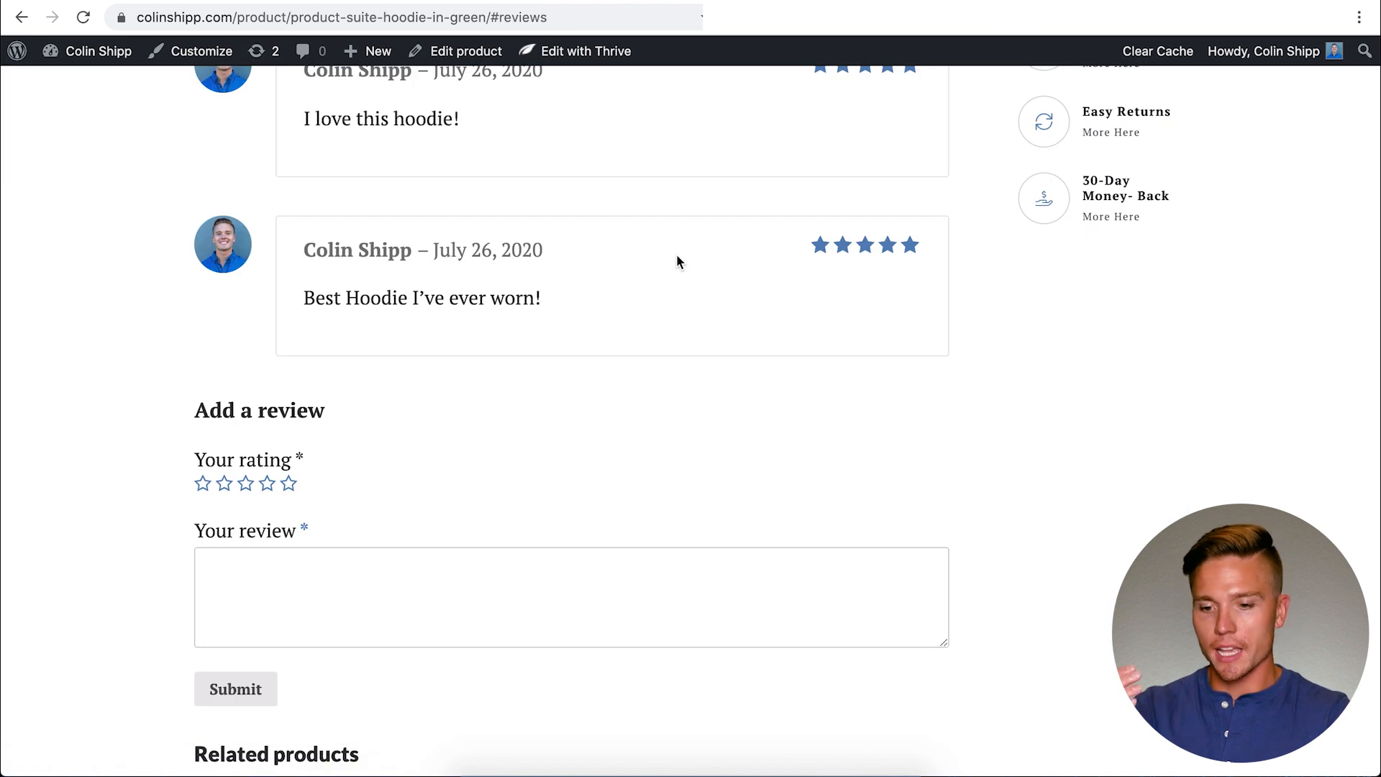
scroll(677, 260, "up", 3)
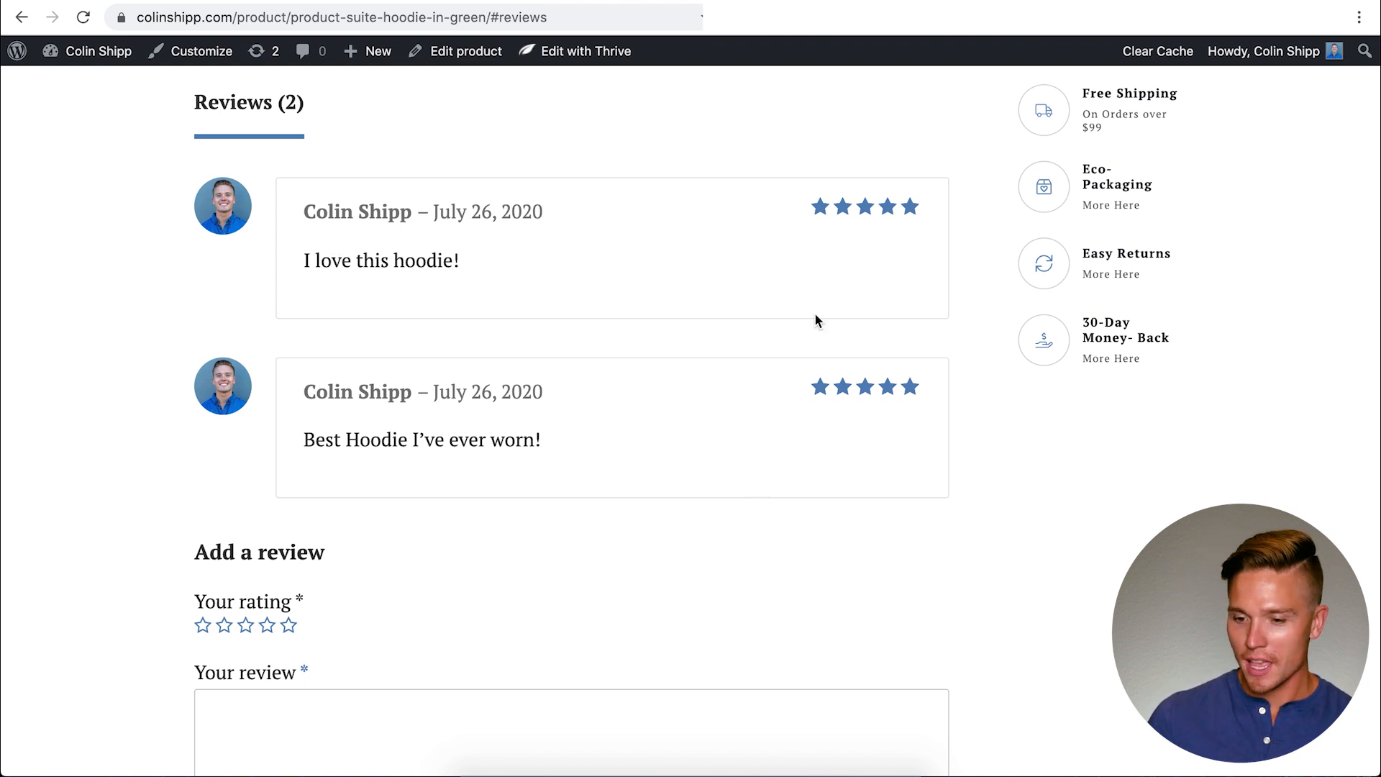
scroll(308, 586, "down", 2)
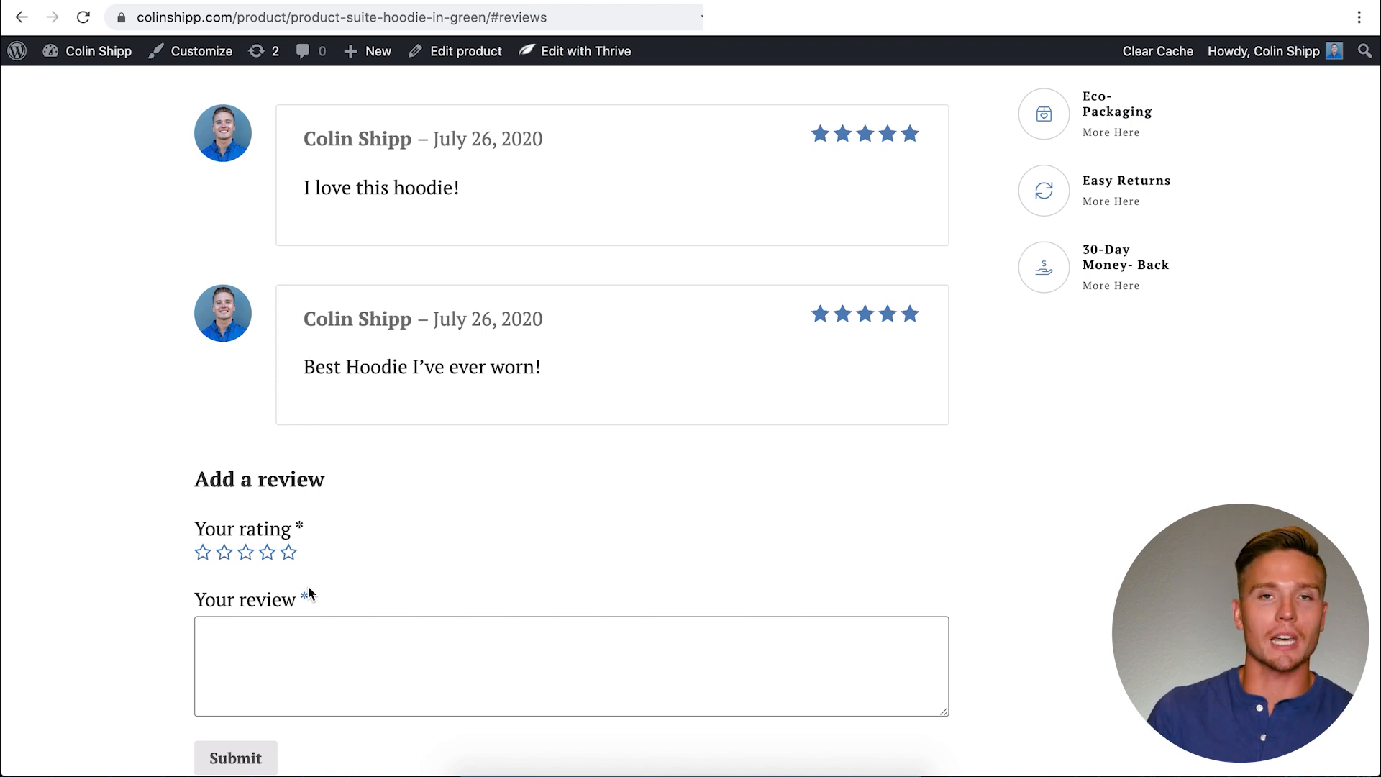
Check the add-a-review form and the related products grid on the live product page.
scroll(310, 594, "down", 5)
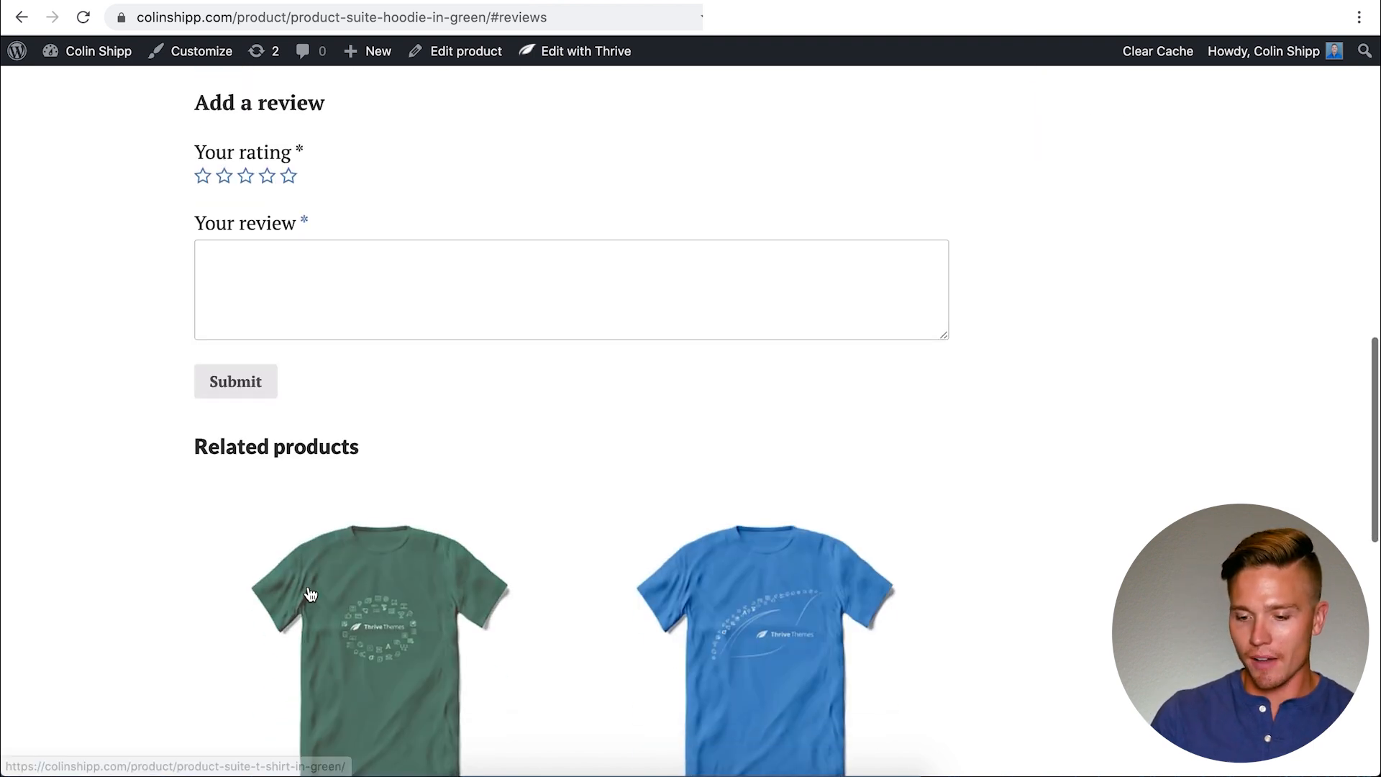
scroll(558, 394, "down", 3)
scroll(616, 493, "down", 8)
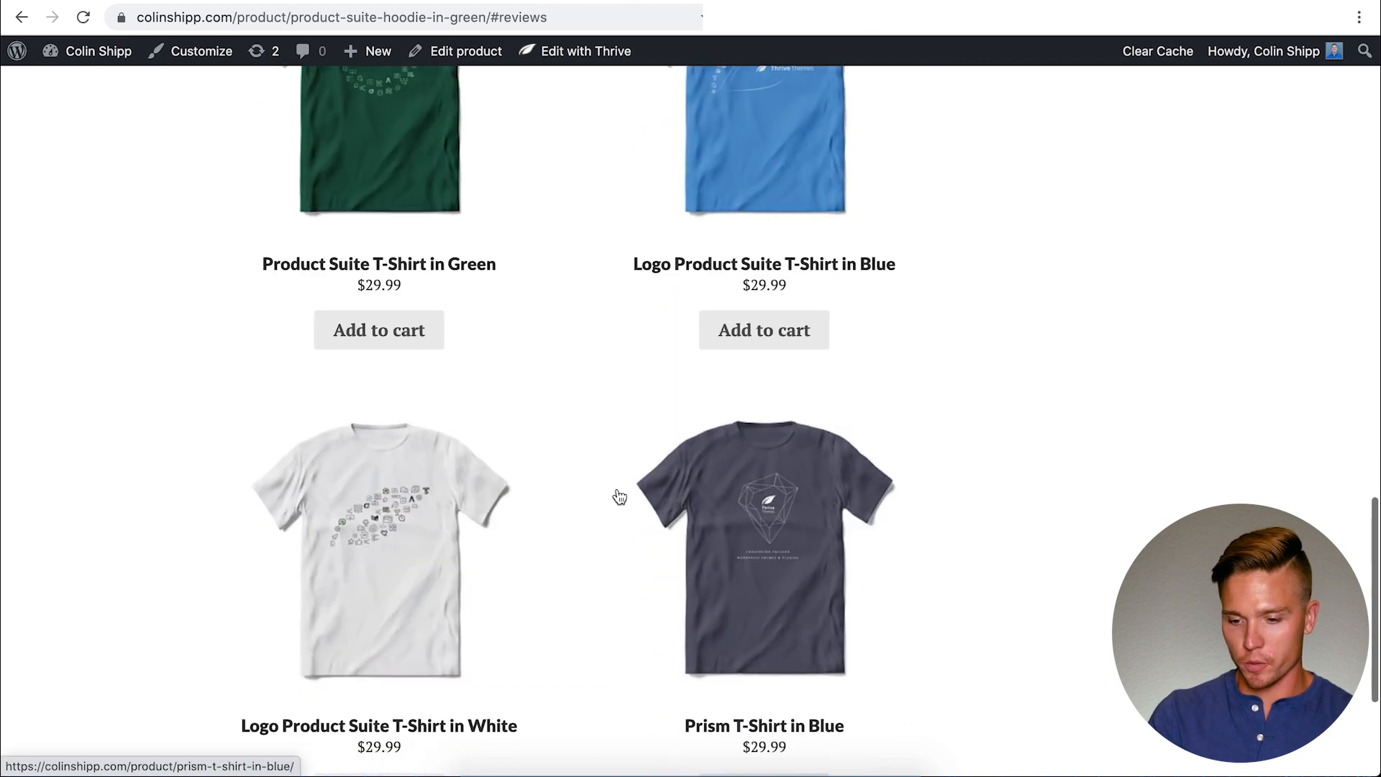
scroll(620, 496, "up", 20)
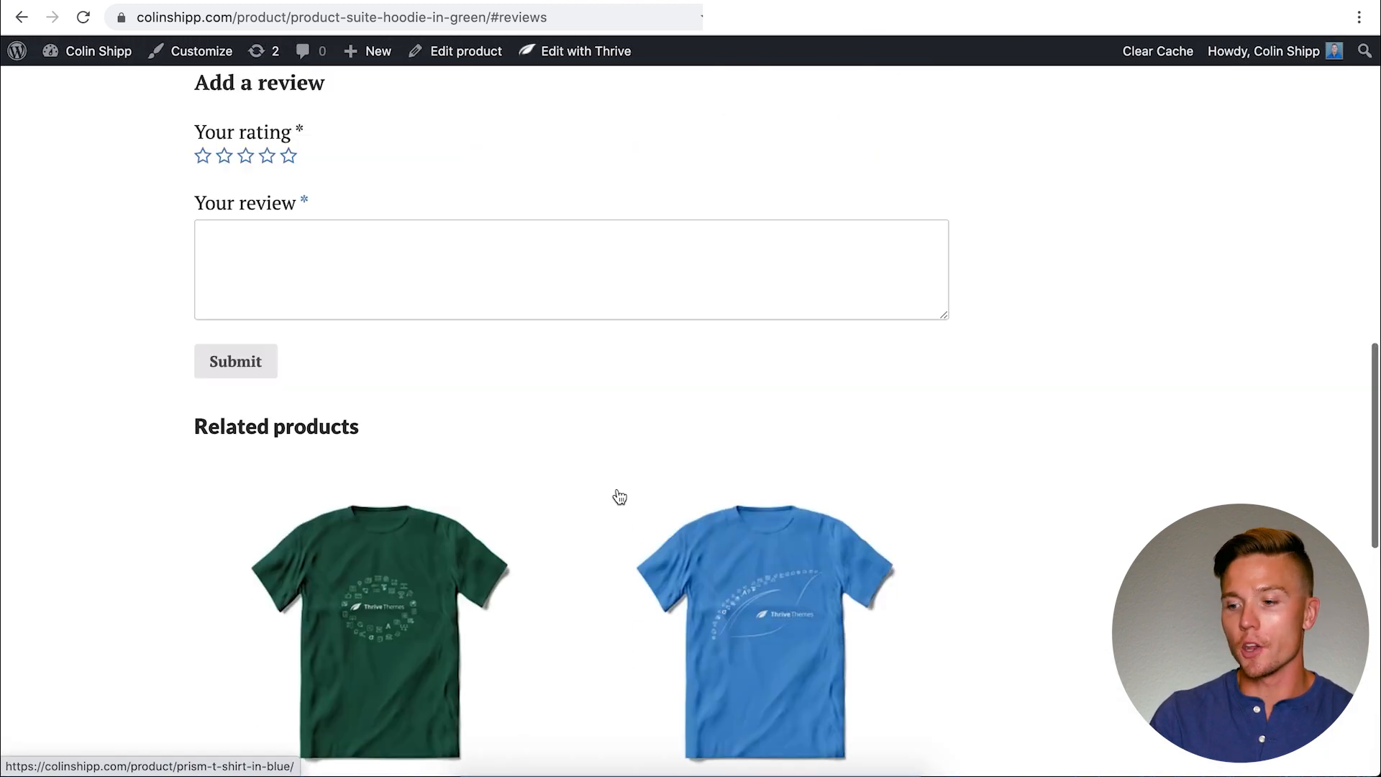
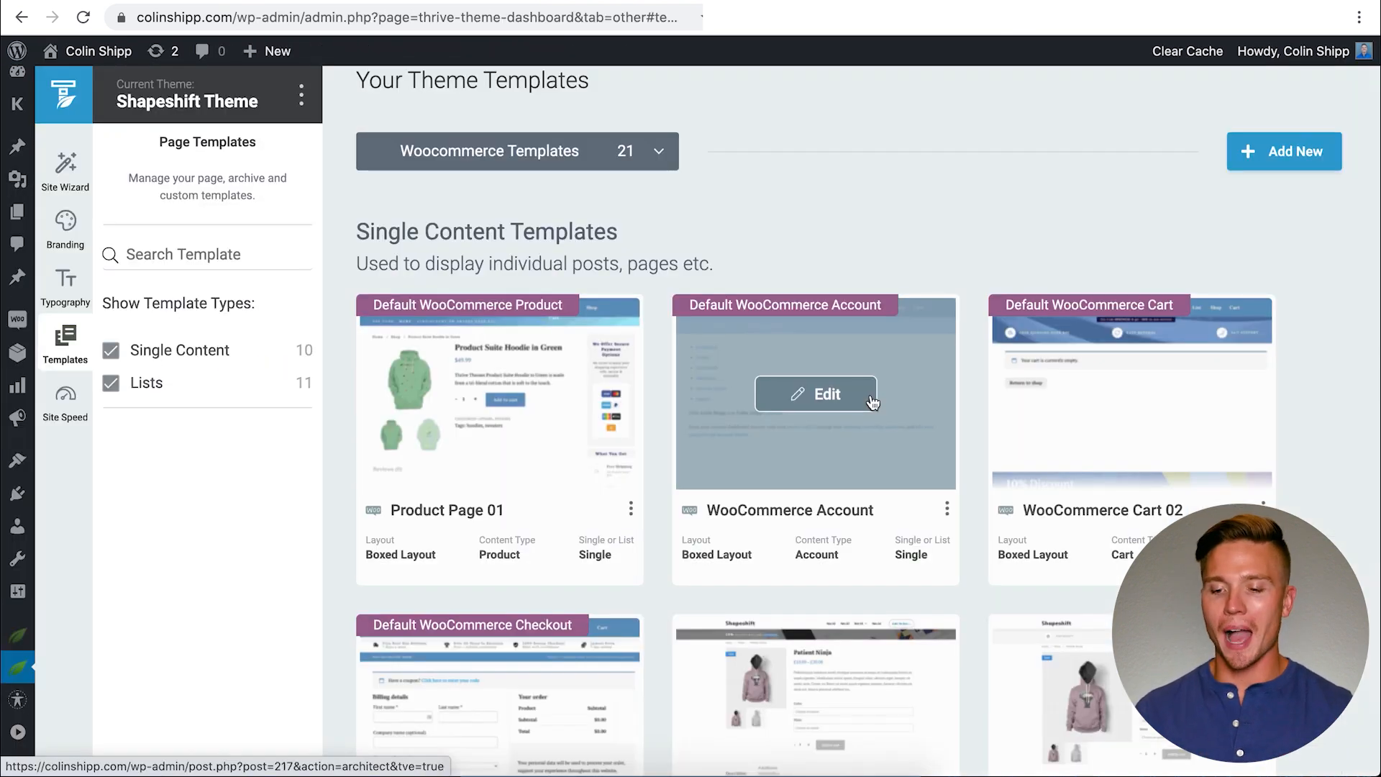
Open the WooCommerce Cart 02 template from the WooCommerce templates for editing.
scroll(872, 401, "up", 1)
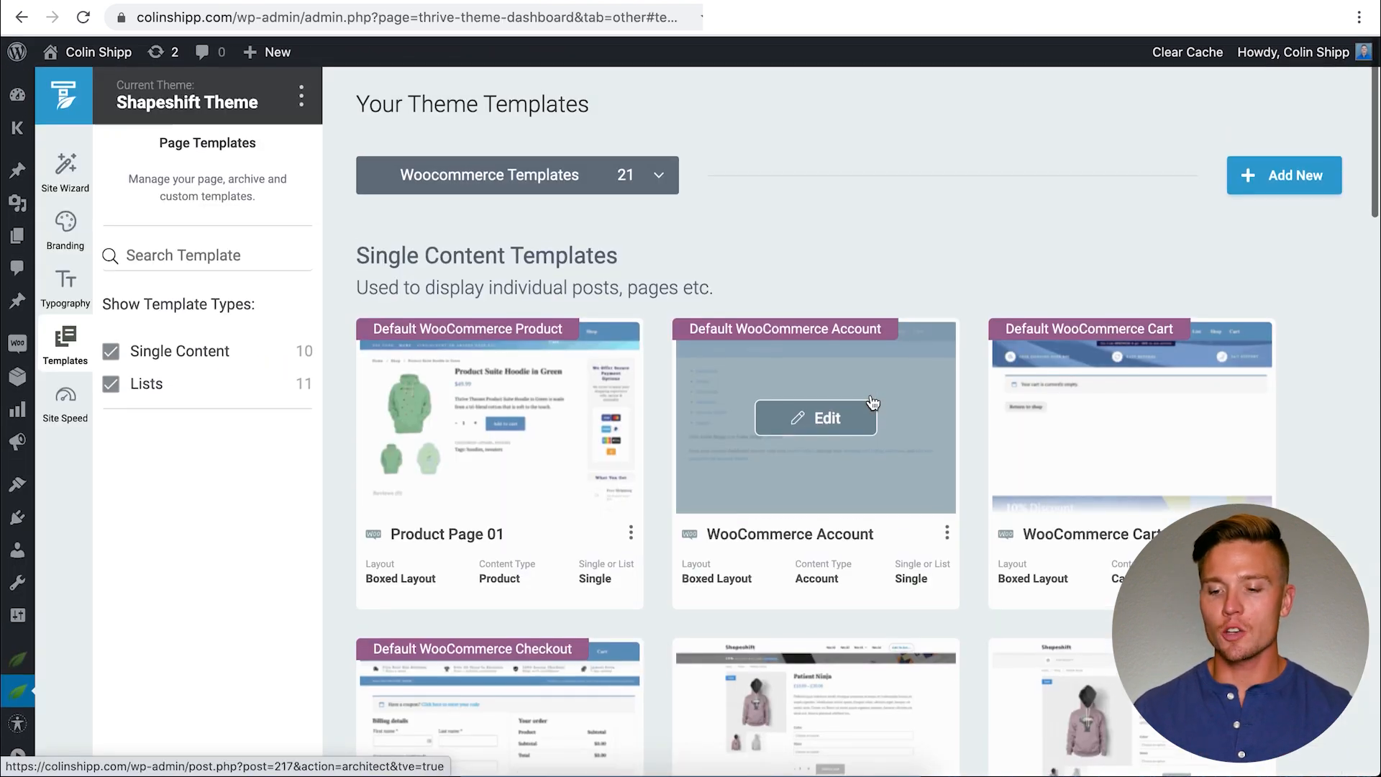
scroll(873, 402, "down", 2)
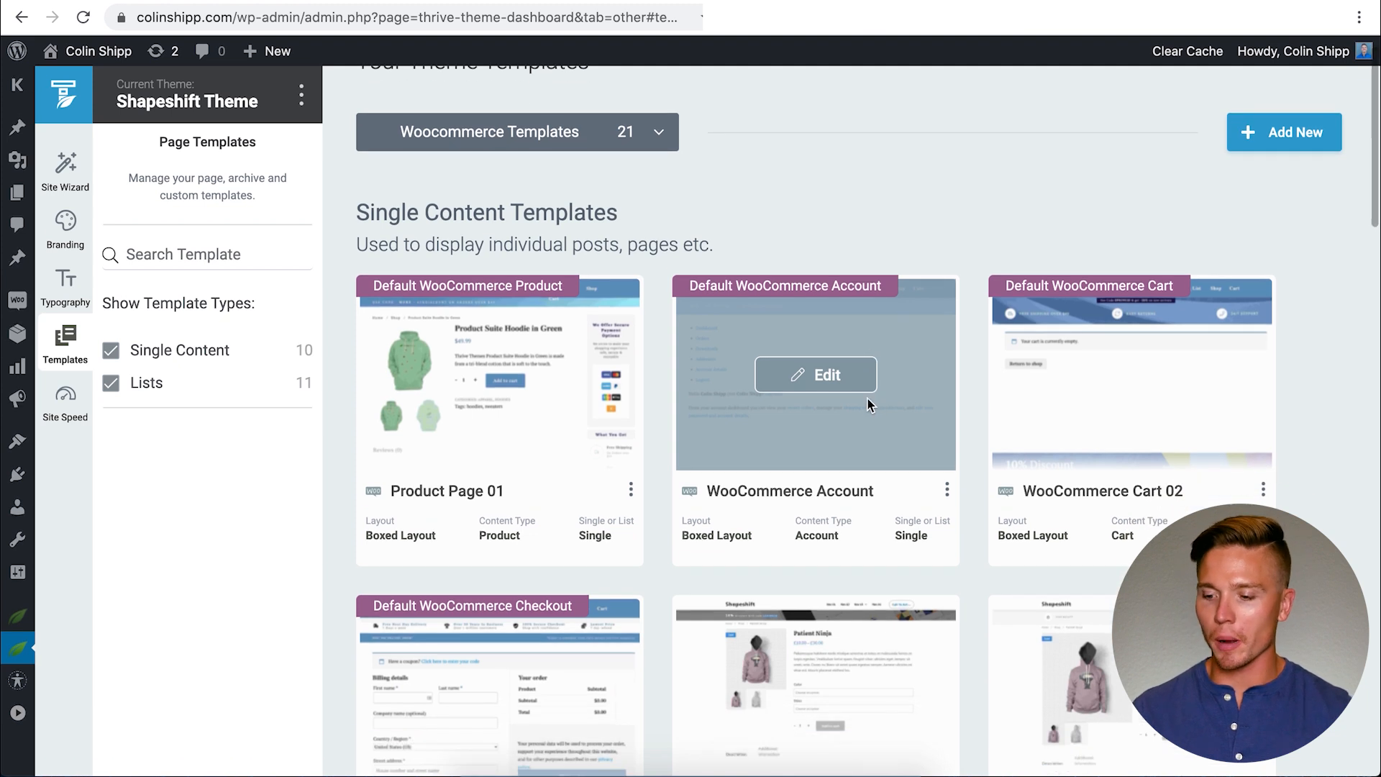
mouse_move(1160, 373)
left_click(1154, 377)
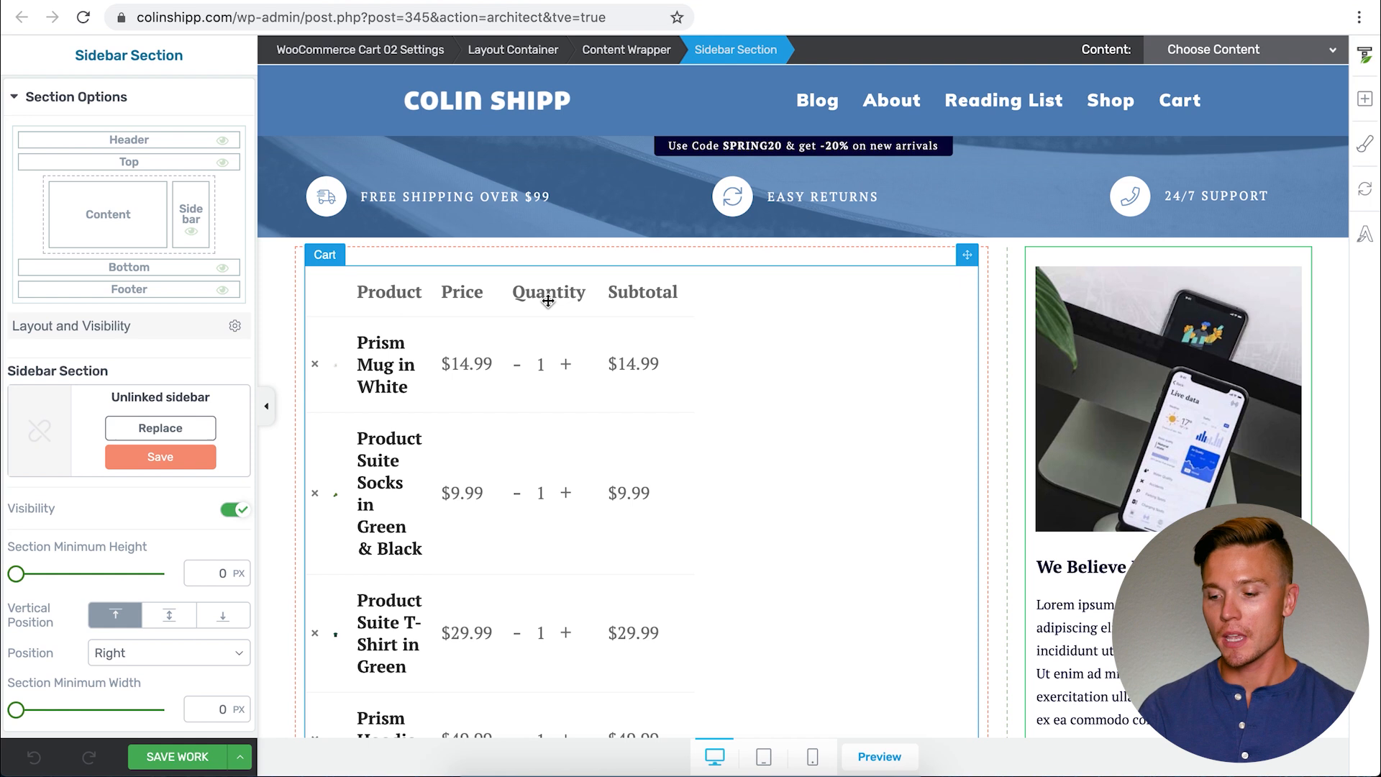
Delete the phone image, the "We Believe In -" heading and the lorem ipsum paragraph from the cart template's sidebar.
scroll(847, 228, "down", 3)
left_click(1127, 266)
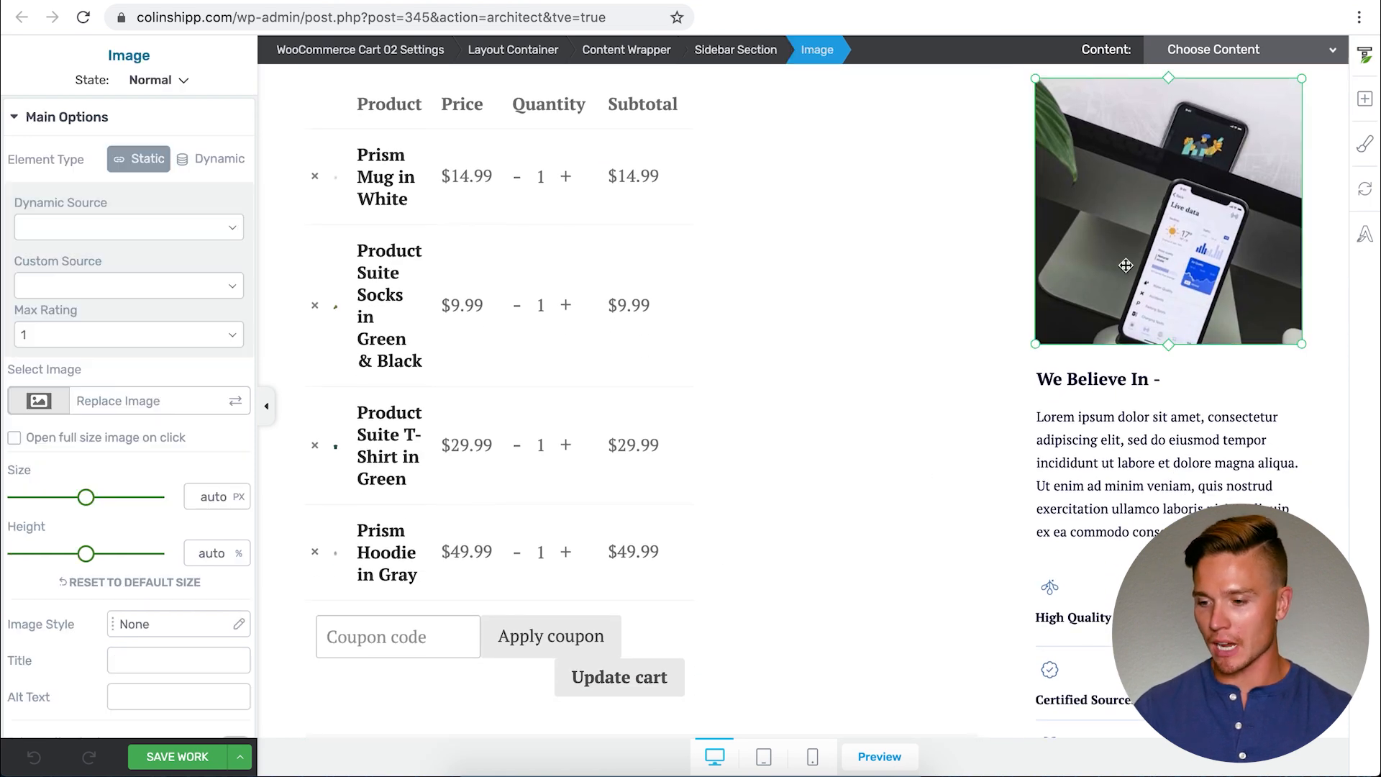
scroll(1271, 92, "up", 2)
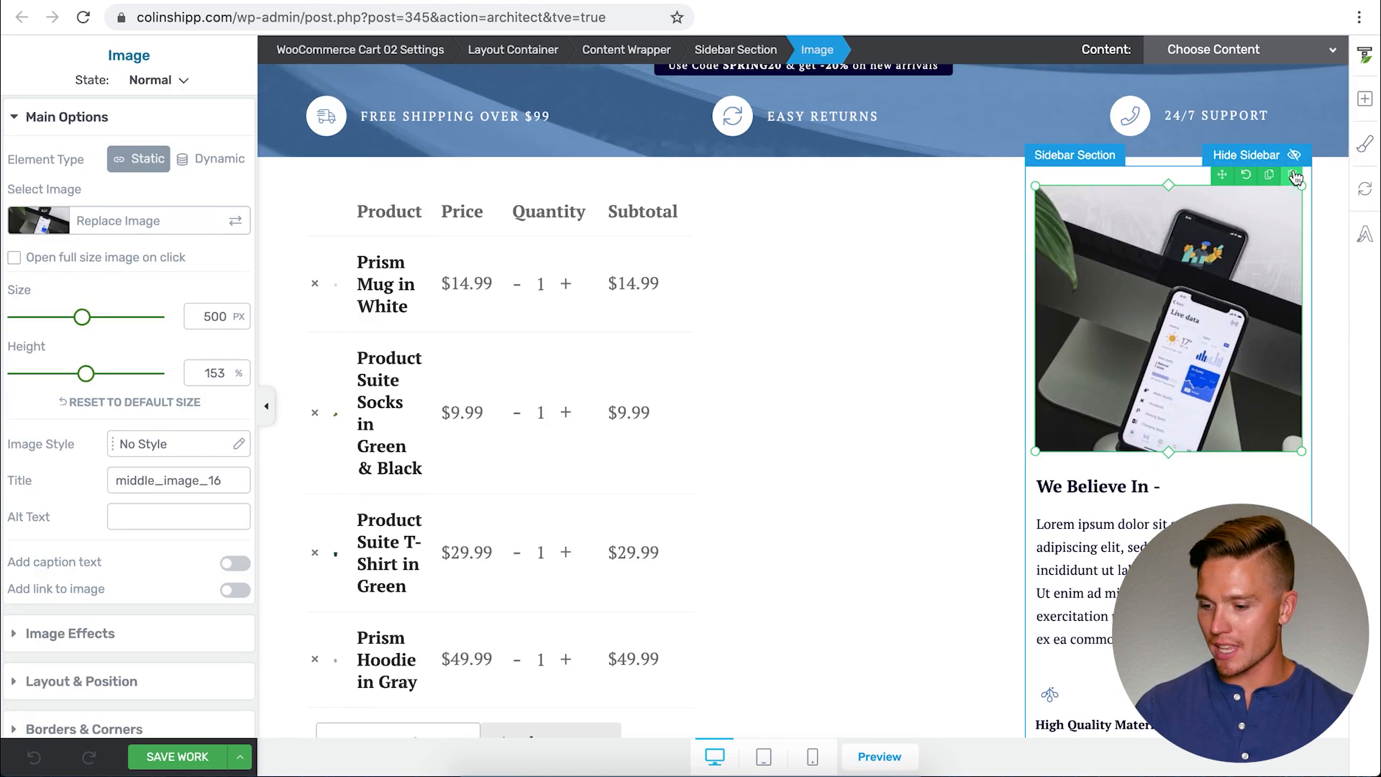
left_click(1293, 175)
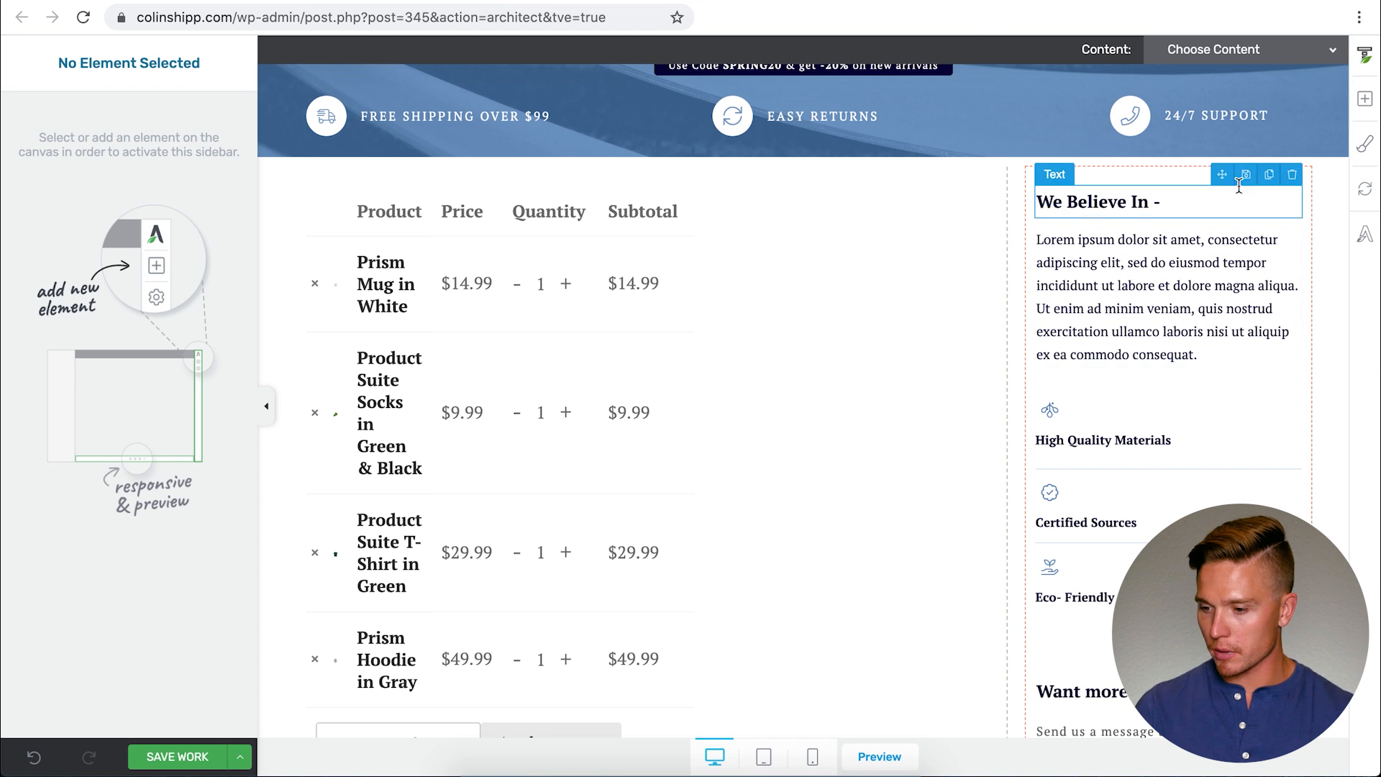
left_click(1292, 176)
left_click(1292, 176)
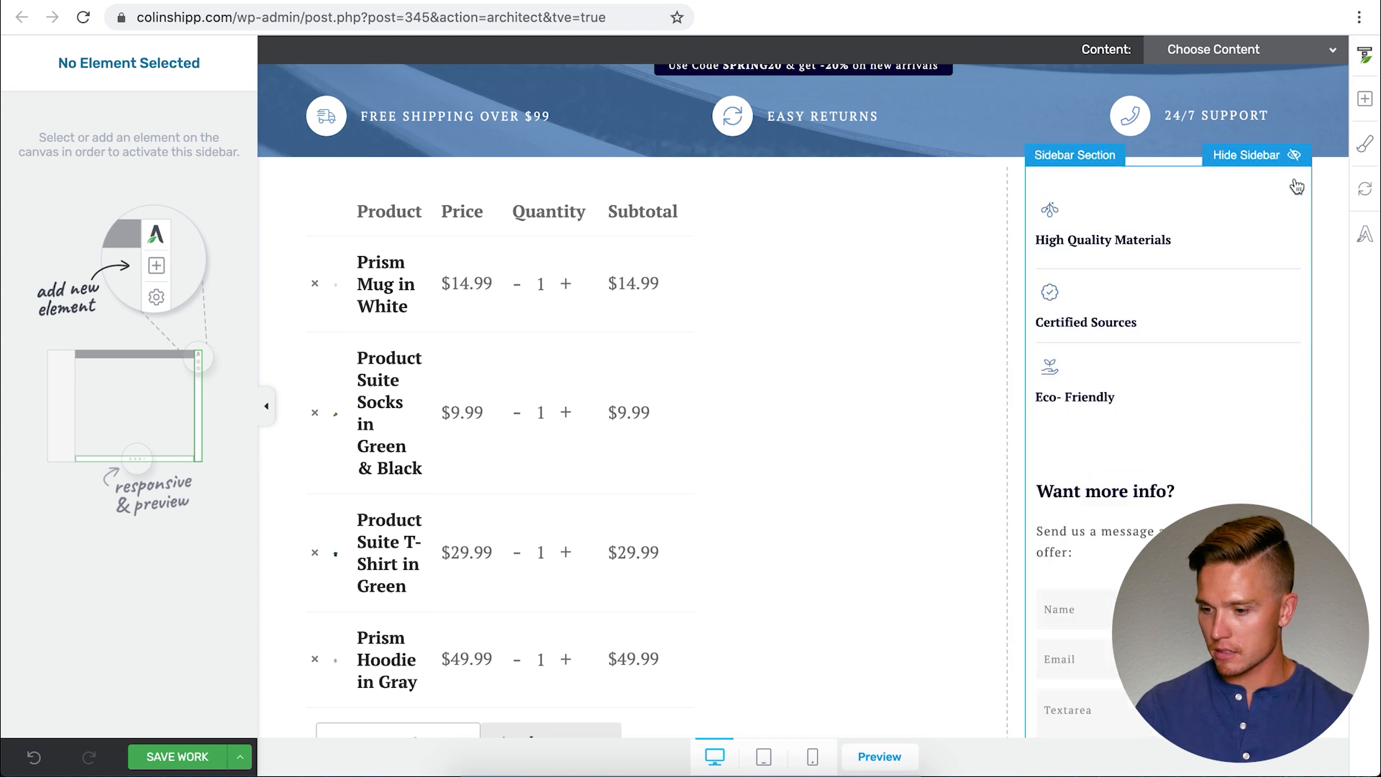
Look over the sidebar contact form and social links, the coupon field and the cart totals in the cart template.
scroll(1142, 497, "down", 4)
scroll(1142, 516, "down", 1)
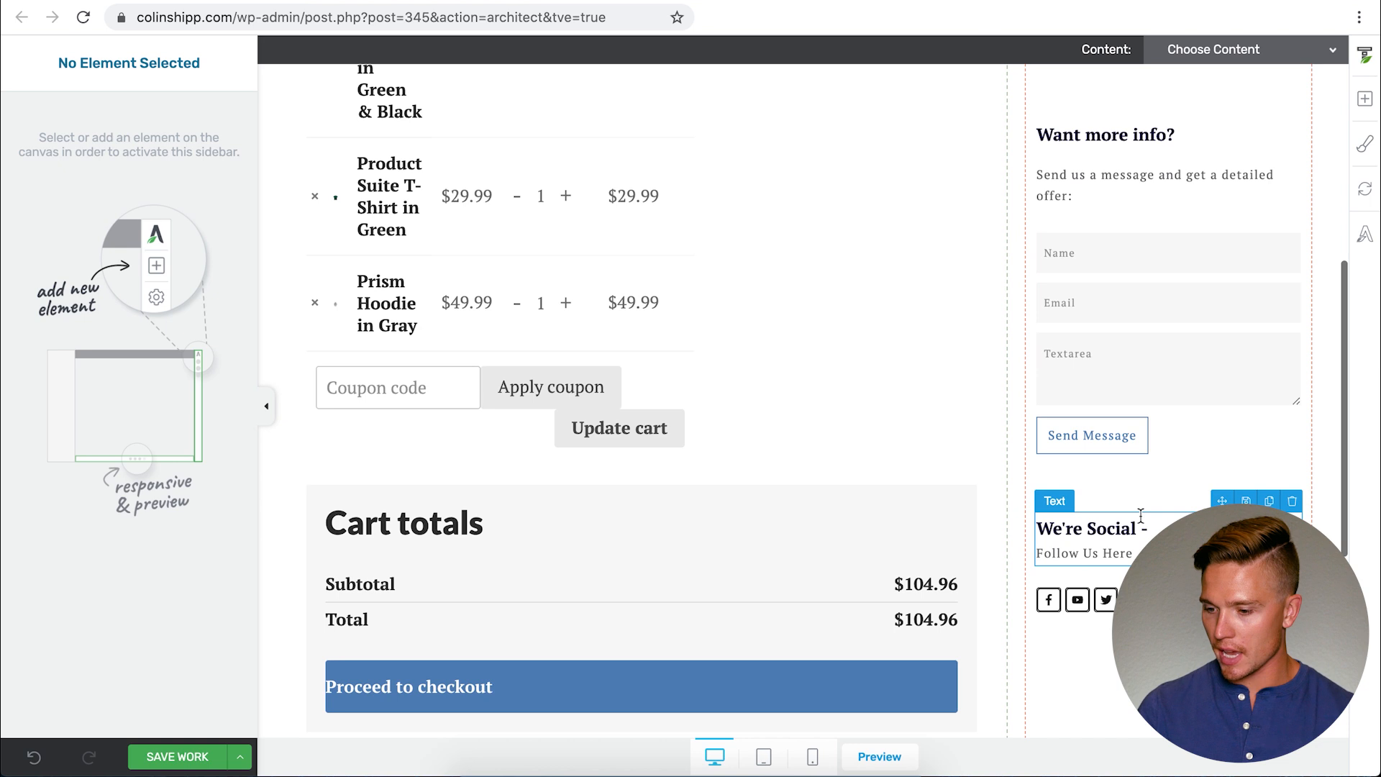
scroll(1141, 516, "up", 4)
scroll(1104, 478, "down", 2)
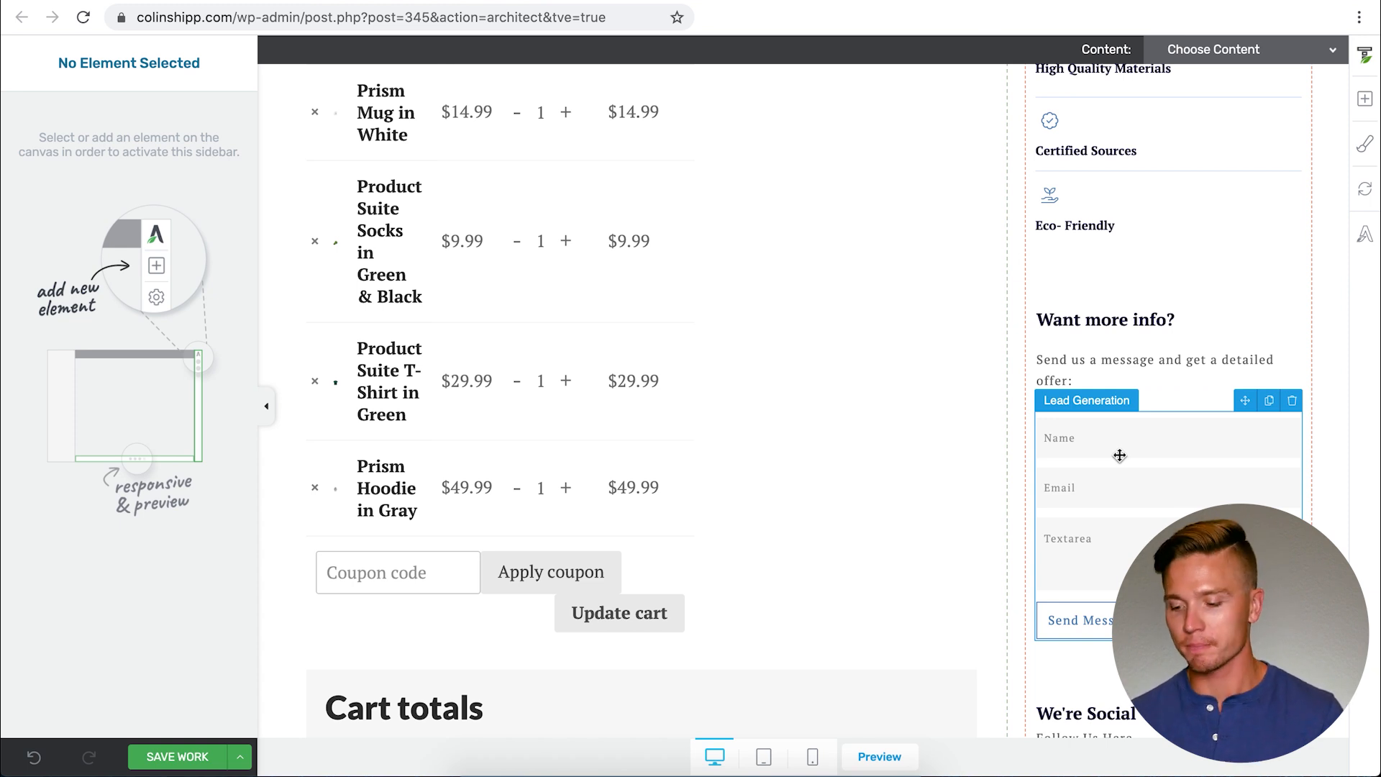
scroll(1120, 455, "down", 5)
scroll(580, 444, "up", 2)
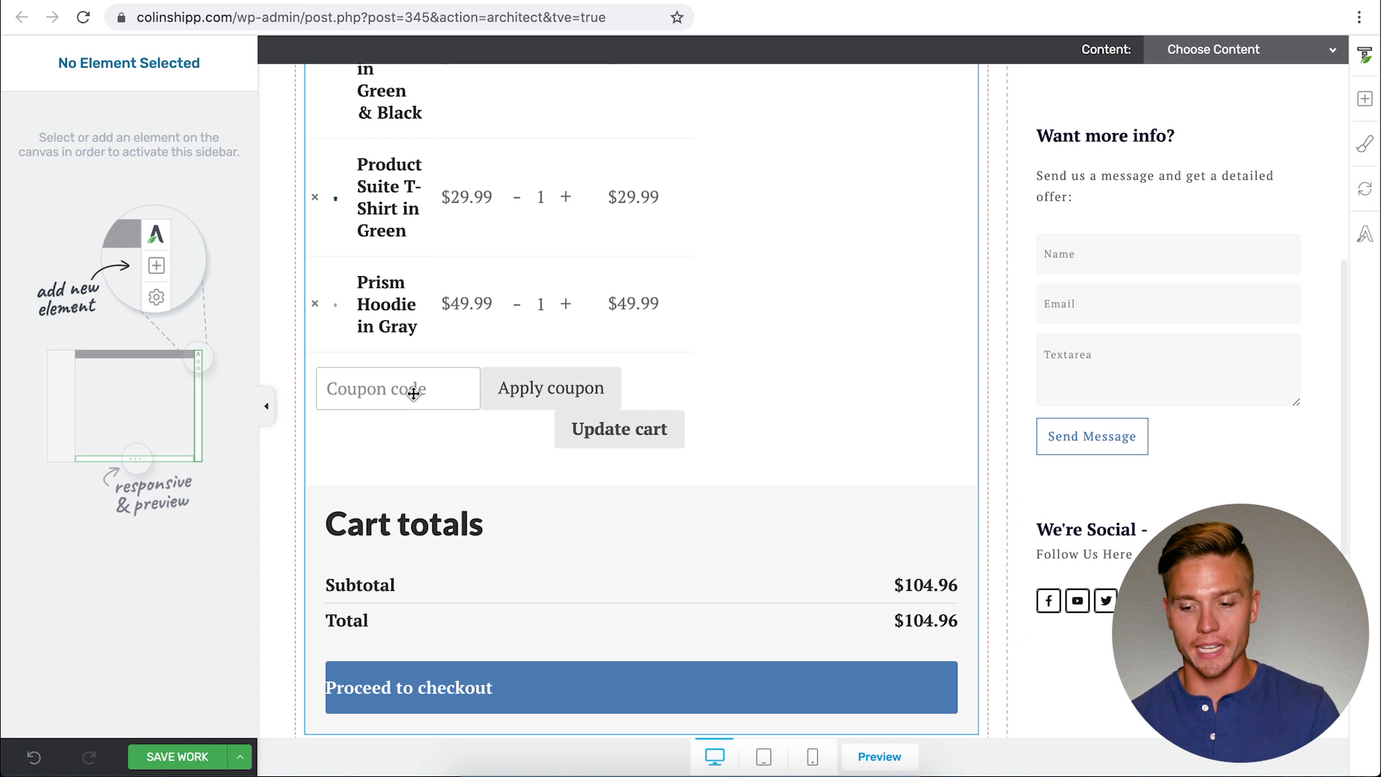
scroll(469, 515, "down", 3)
scroll(470, 525, "up", 6)
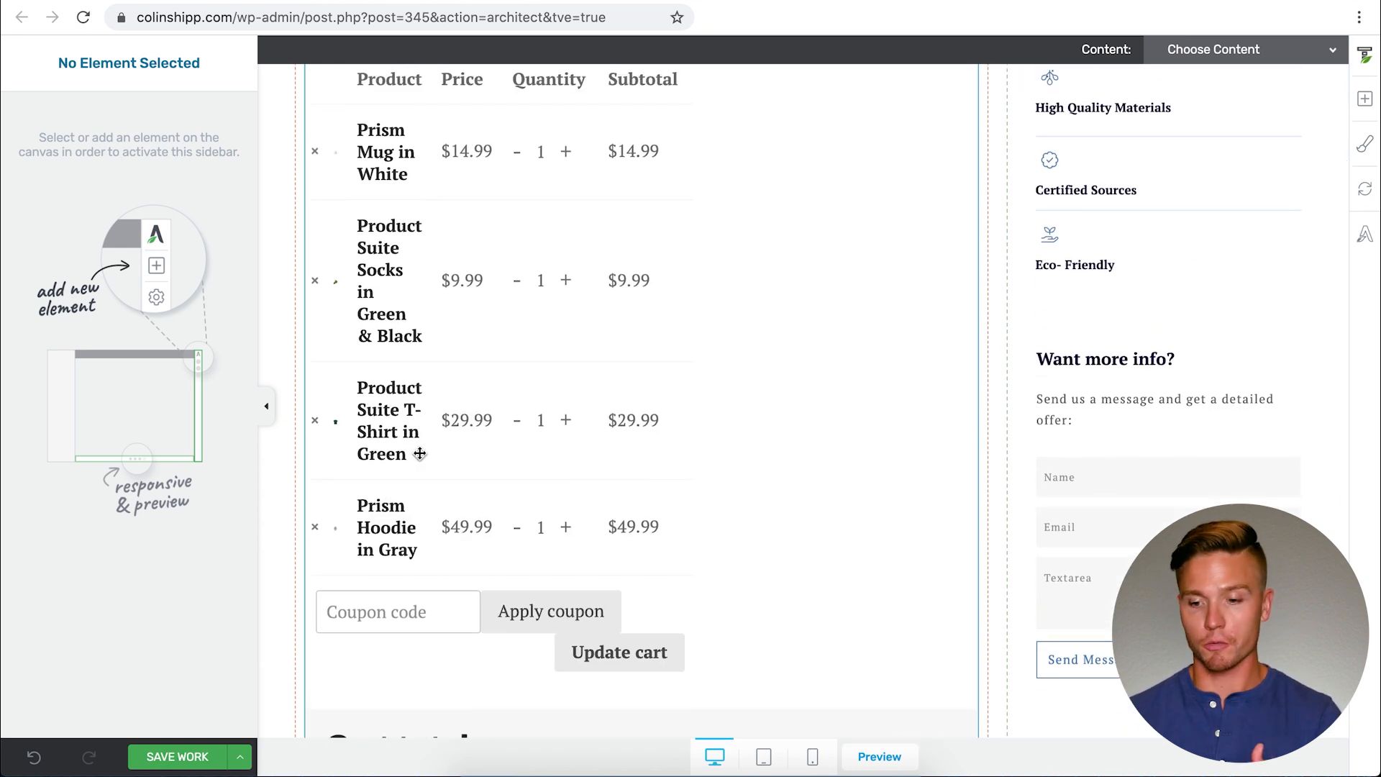
scroll(549, 127, "down", 4)
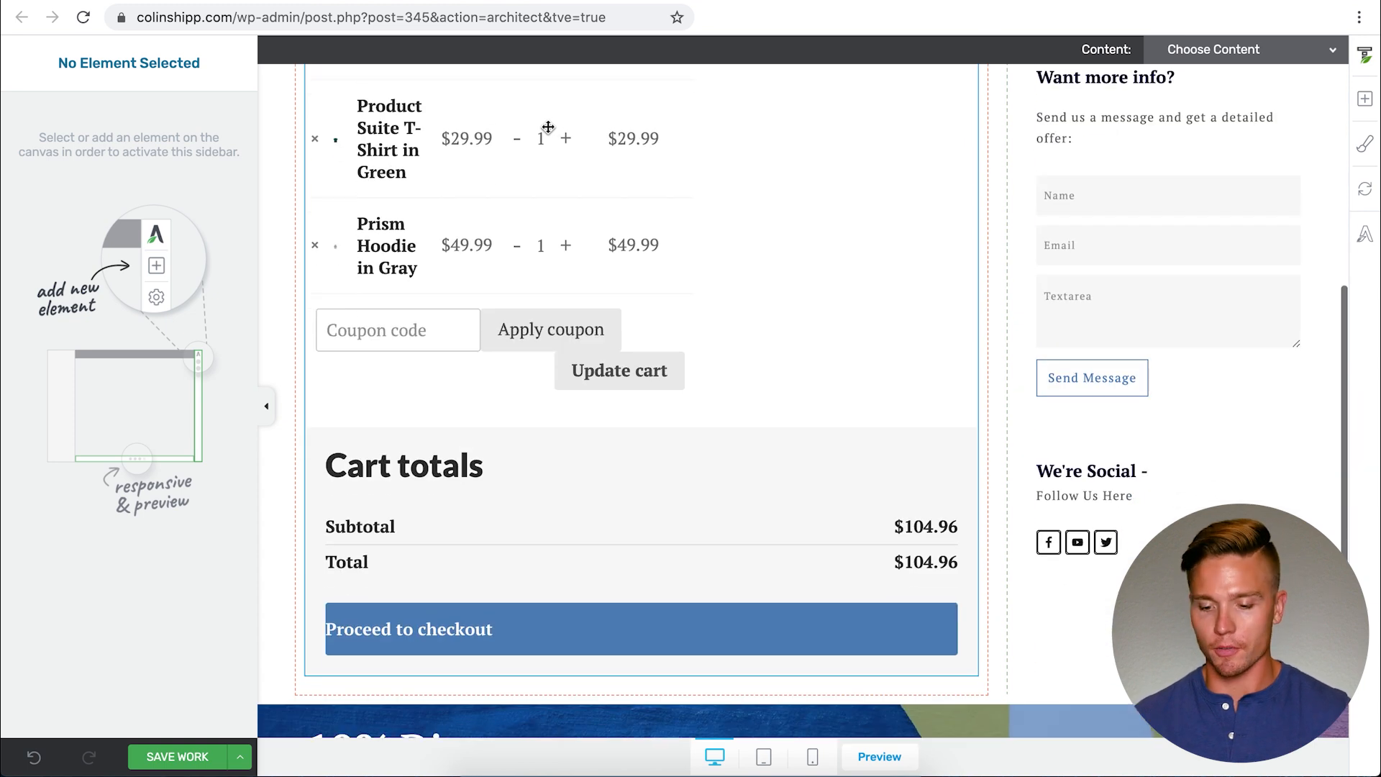
Hide the Bottom Section holding the 10% Discount banner and save the cart template.
scroll(548, 126, "down", 4)
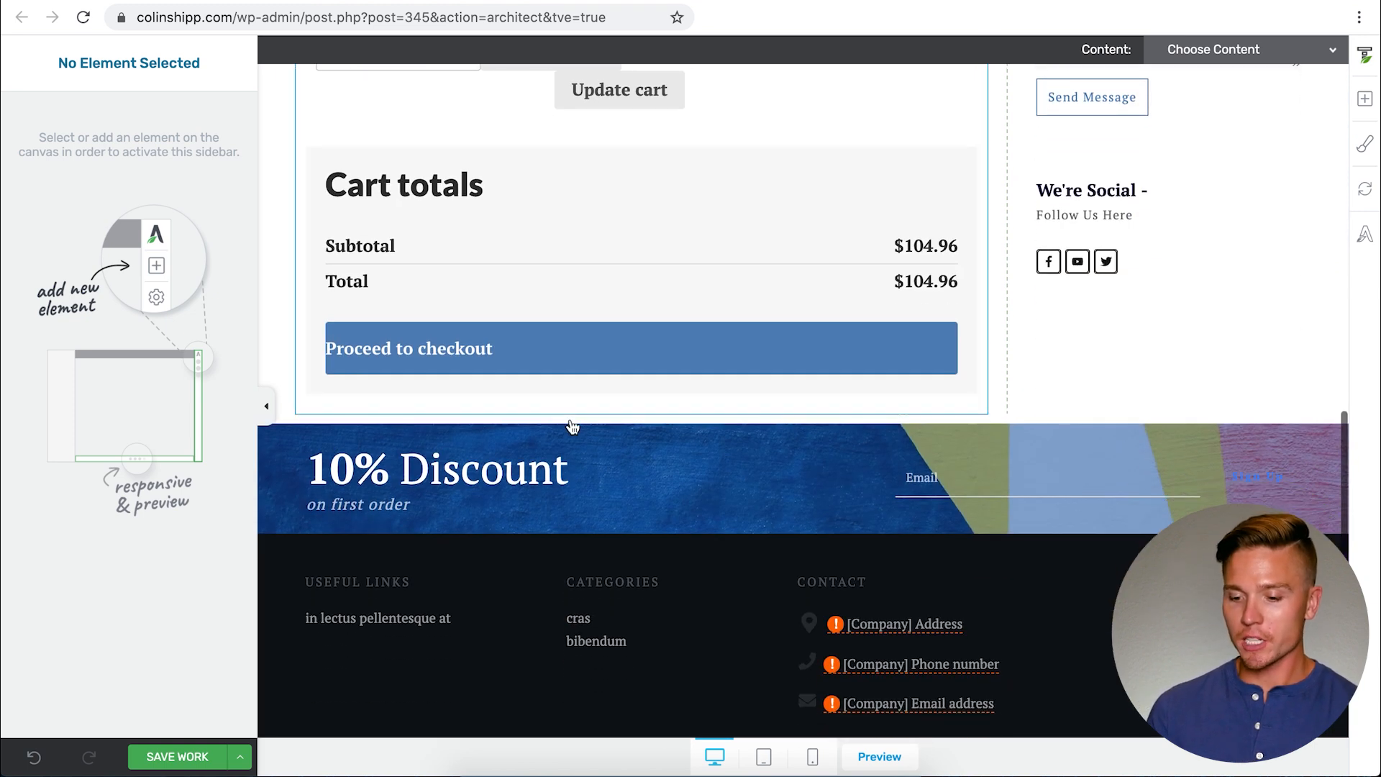
left_click(595, 429)
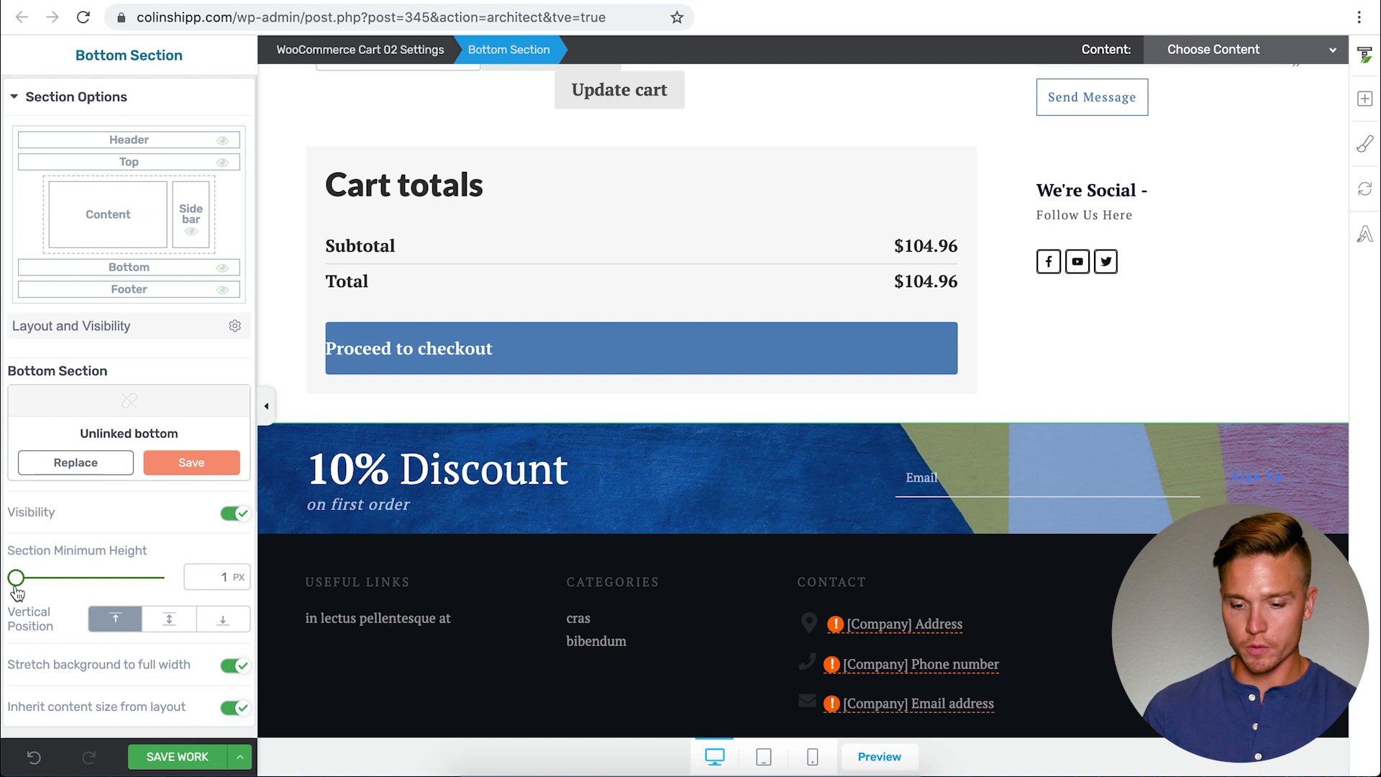
left_click(237, 513)
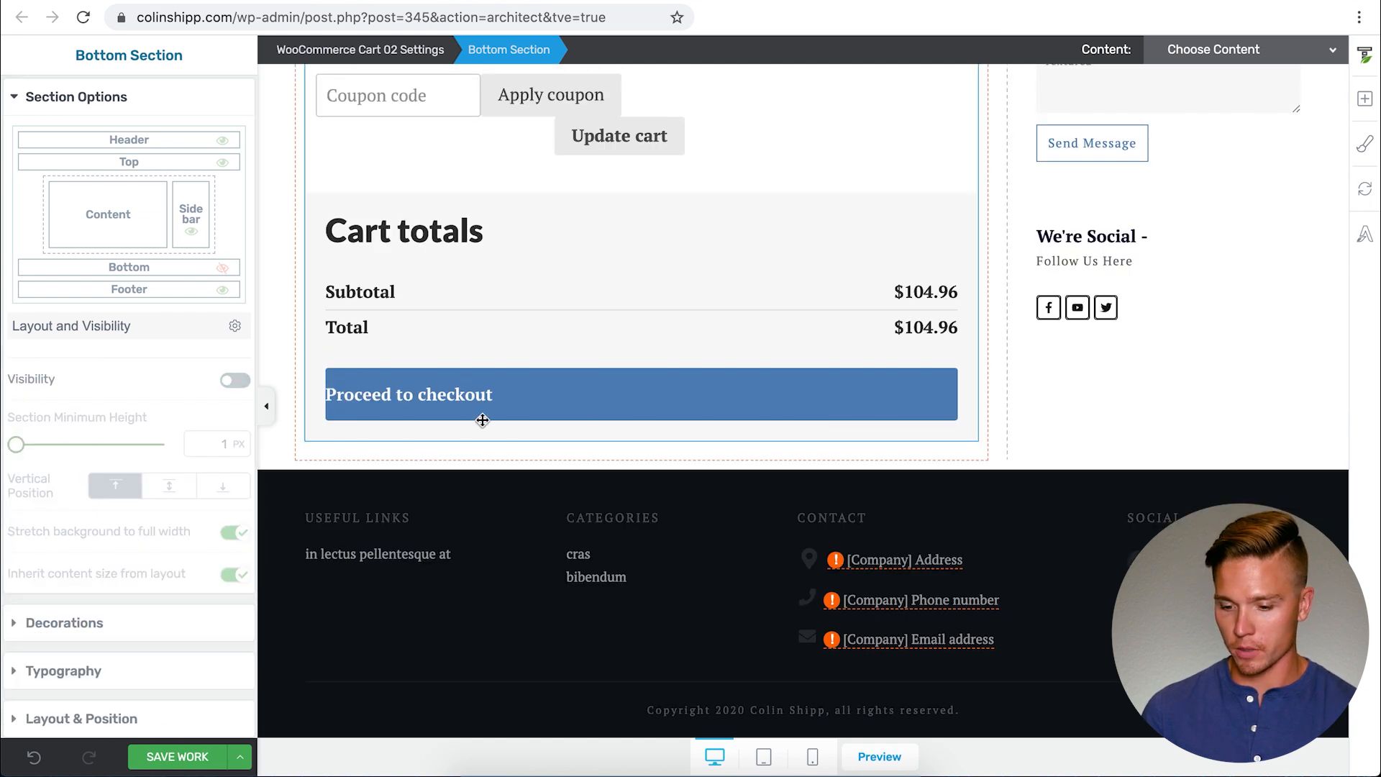
left_click(180, 756)
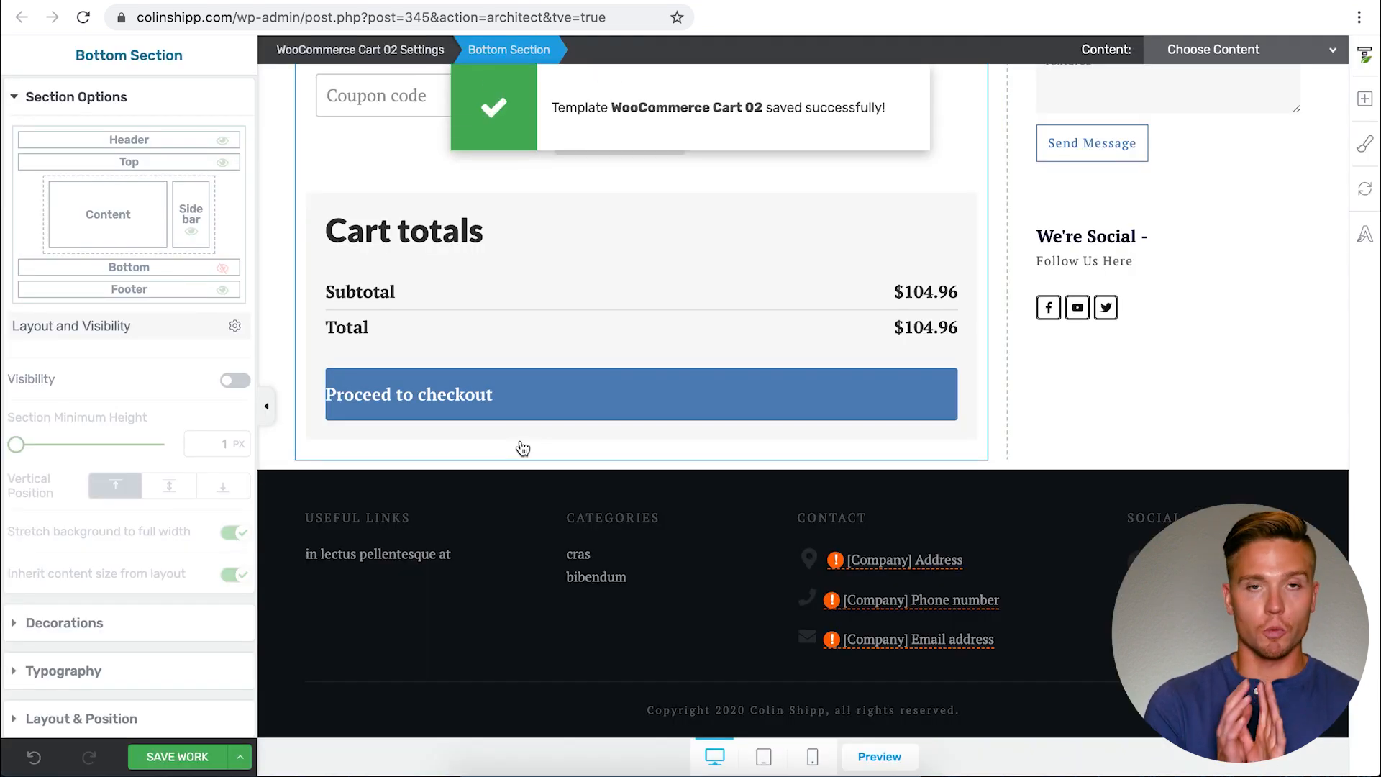
Examine the Cart element's Layout & Position, Background Style, and Borders & Corners options.
scroll(700, 392, "up", 10)
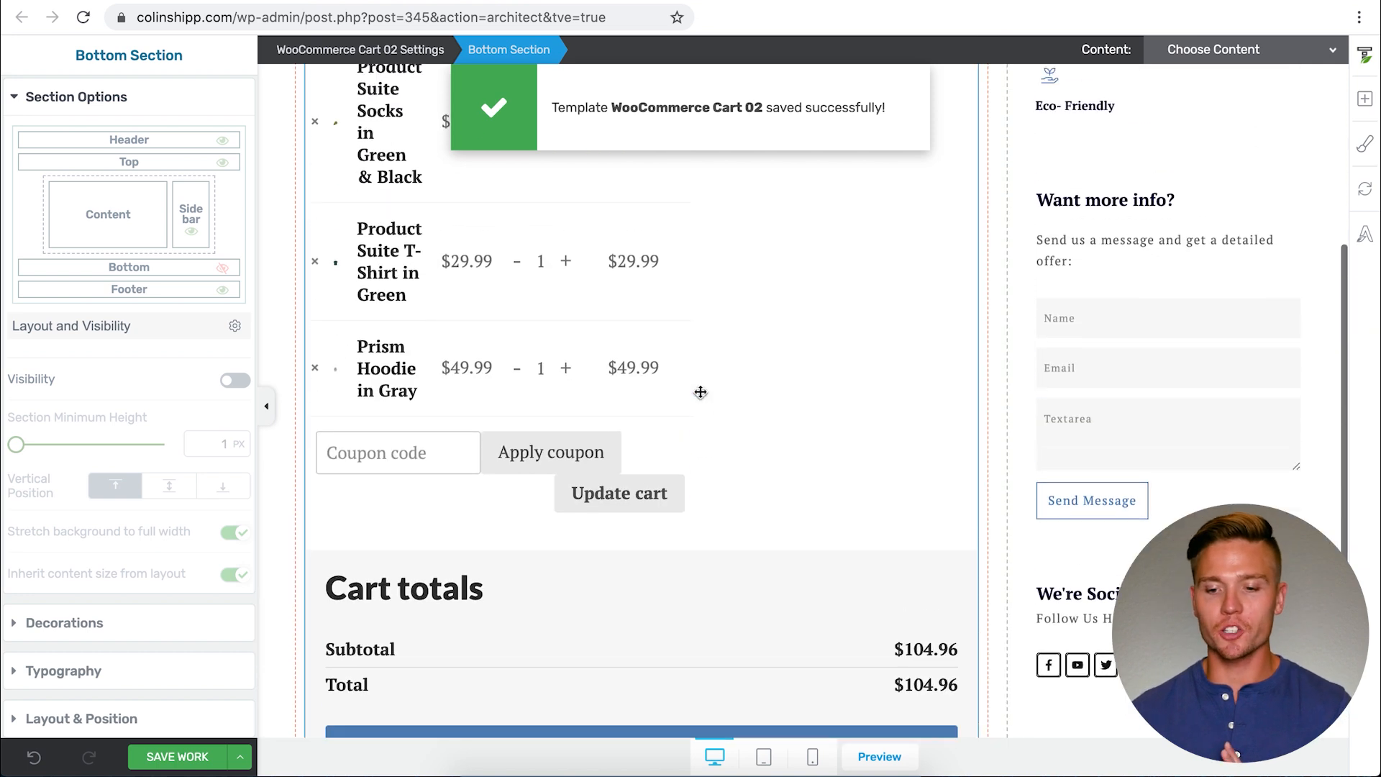
left_click(765, 379)
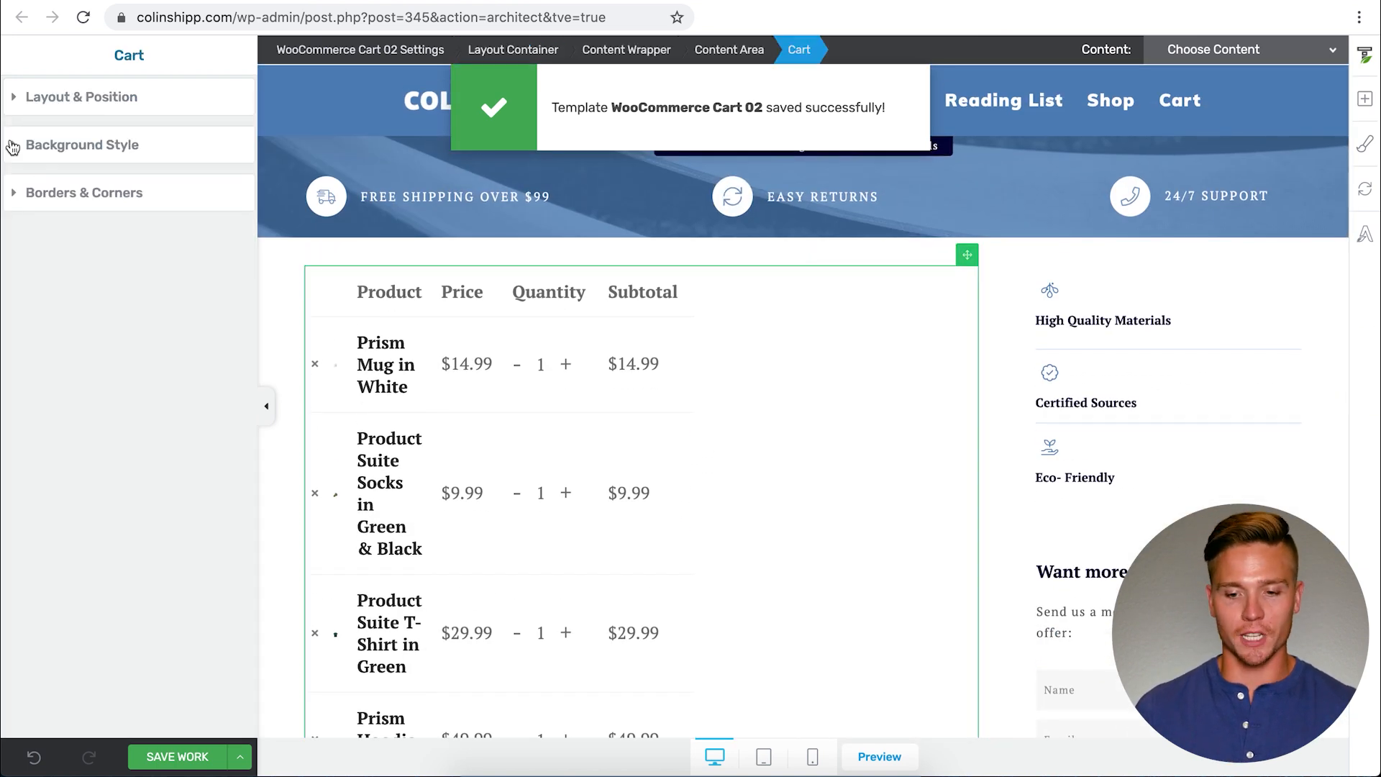
left_click(21, 104)
left_click(22, 104)
left_click(32, 153)
left_click(31, 151)
left_click(32, 205)
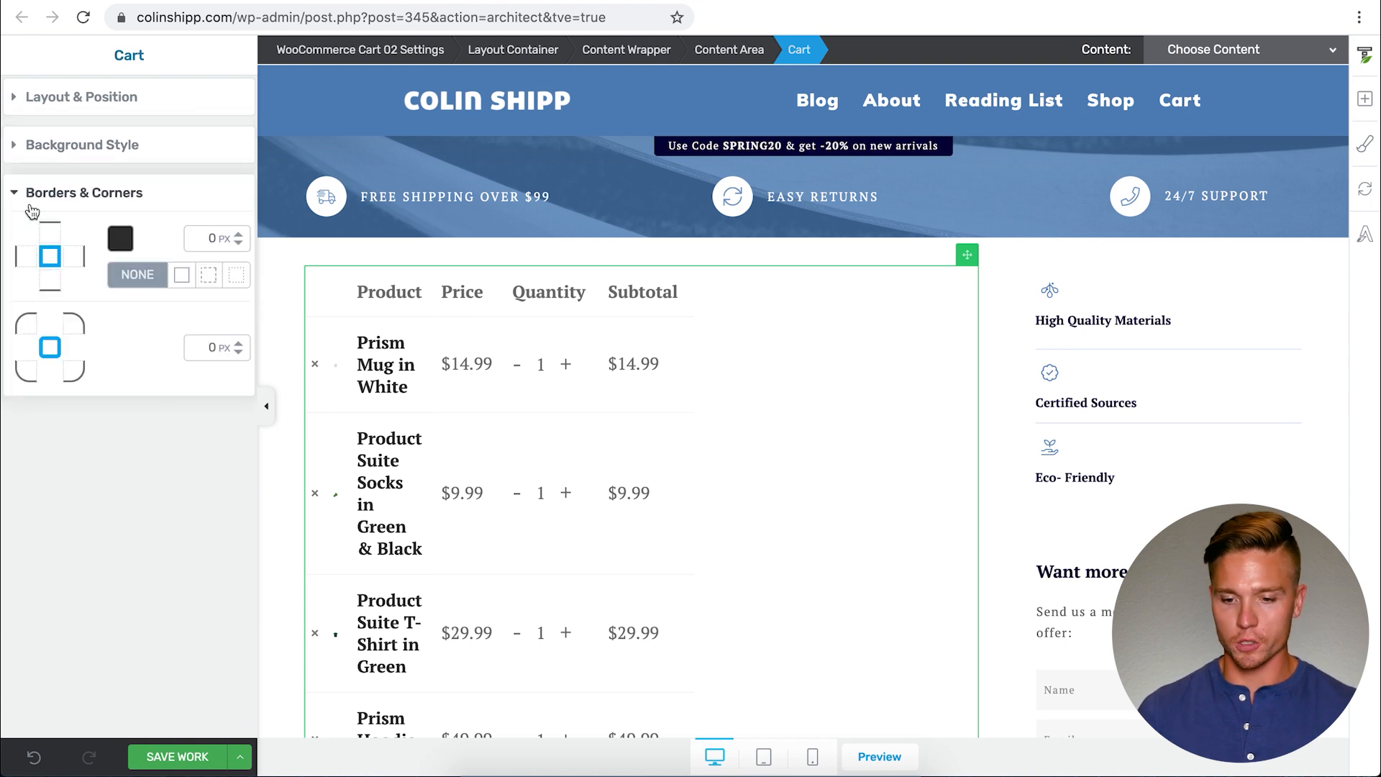
left_click(31, 208)
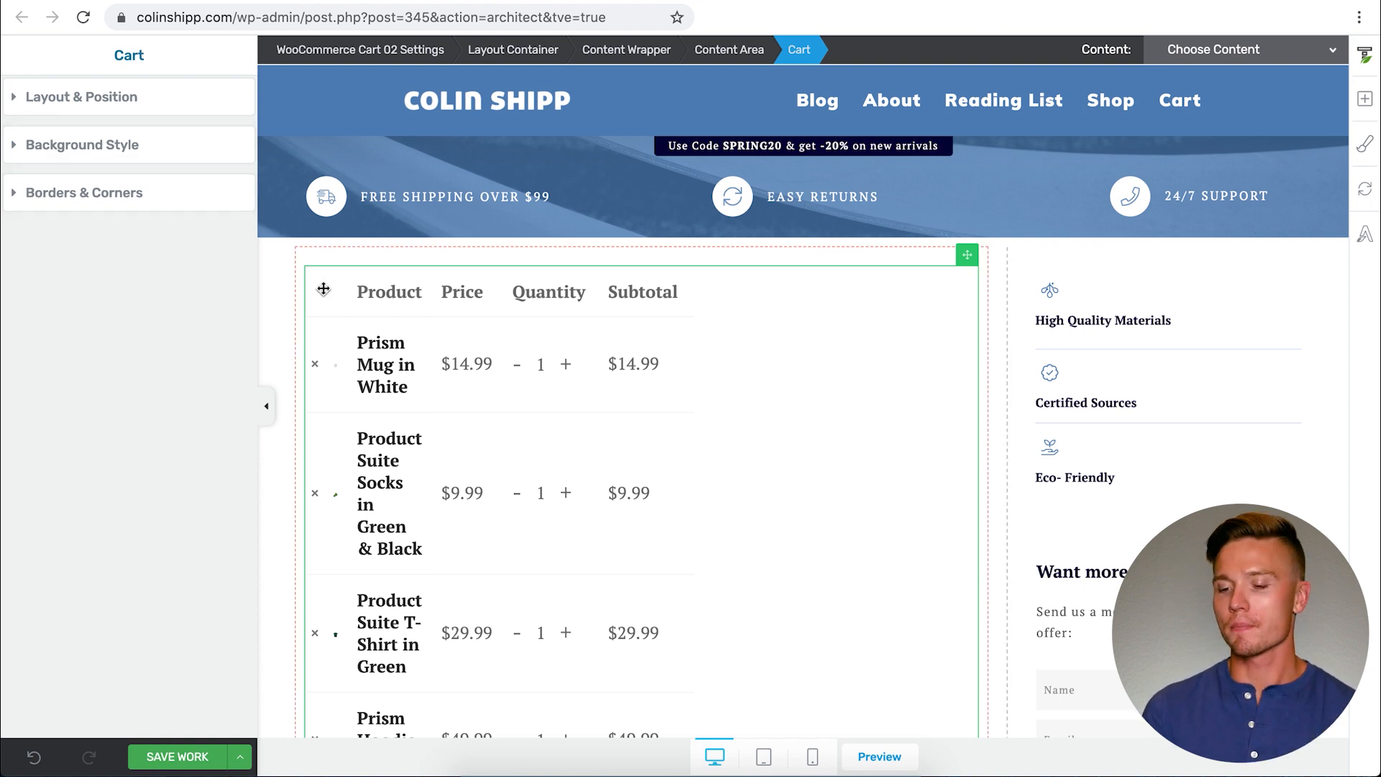
Return to the WooCommerce templates list and open WooCommerce Checkout 03 for editing.
left_click(227, 2)
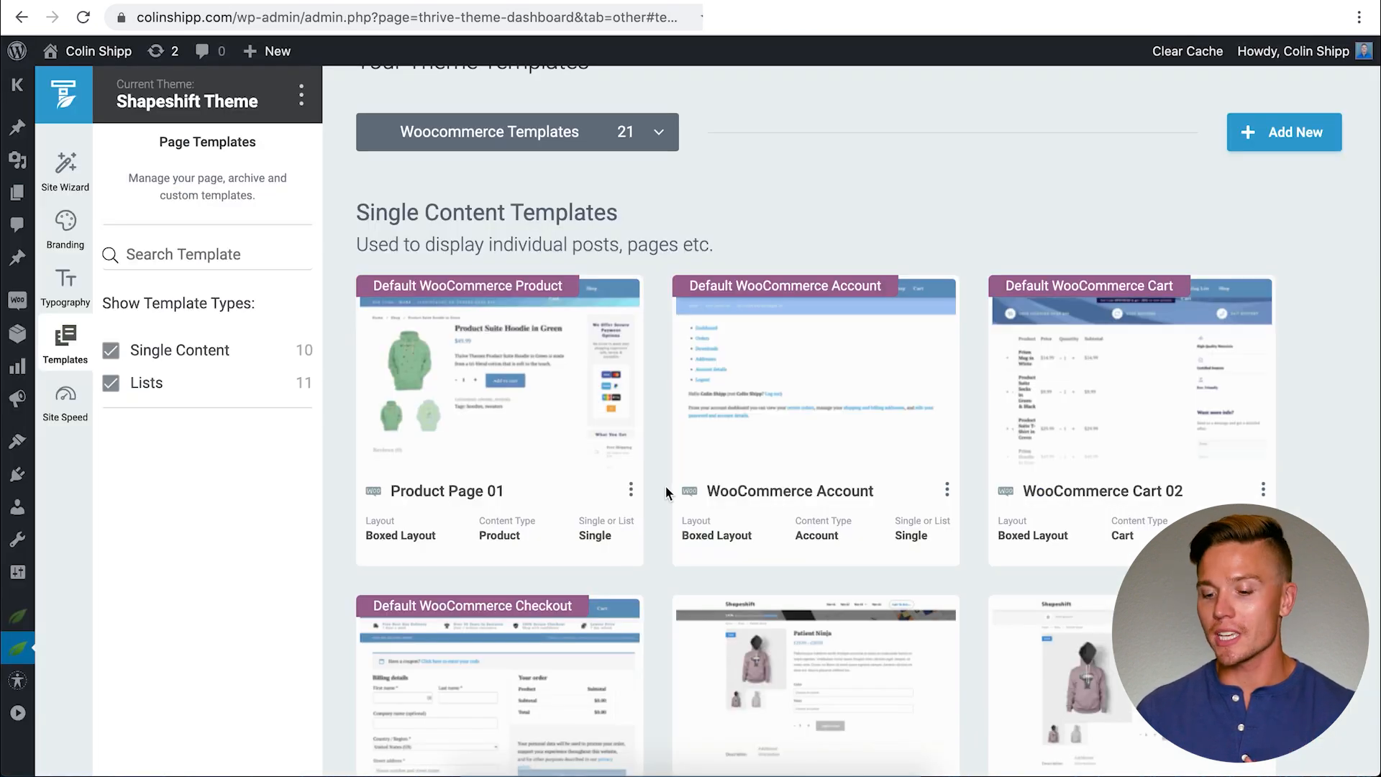
scroll(667, 486, "down", 3)
mouse_move(539, 539)
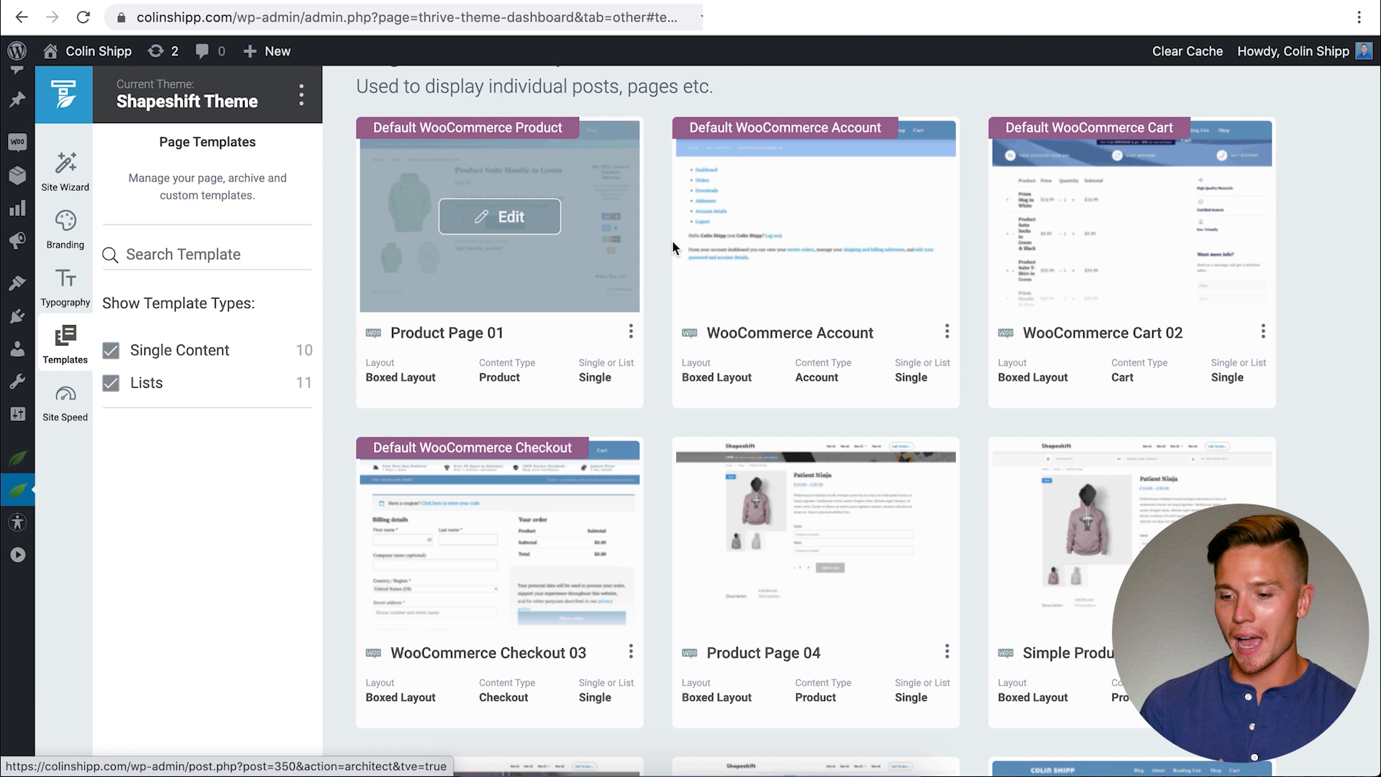
scroll(672, 245, "up", 2)
scroll(672, 245, "down", 2)
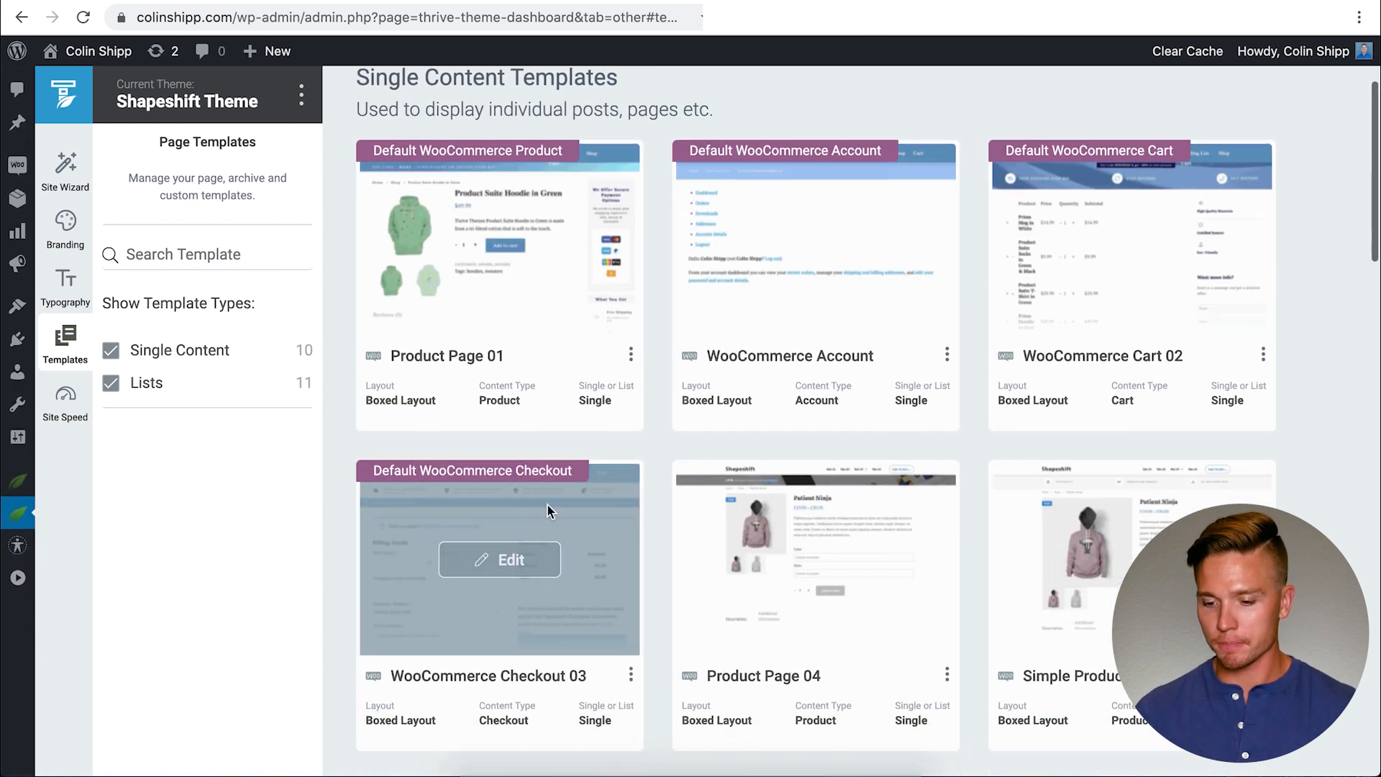
left_click(507, 561)
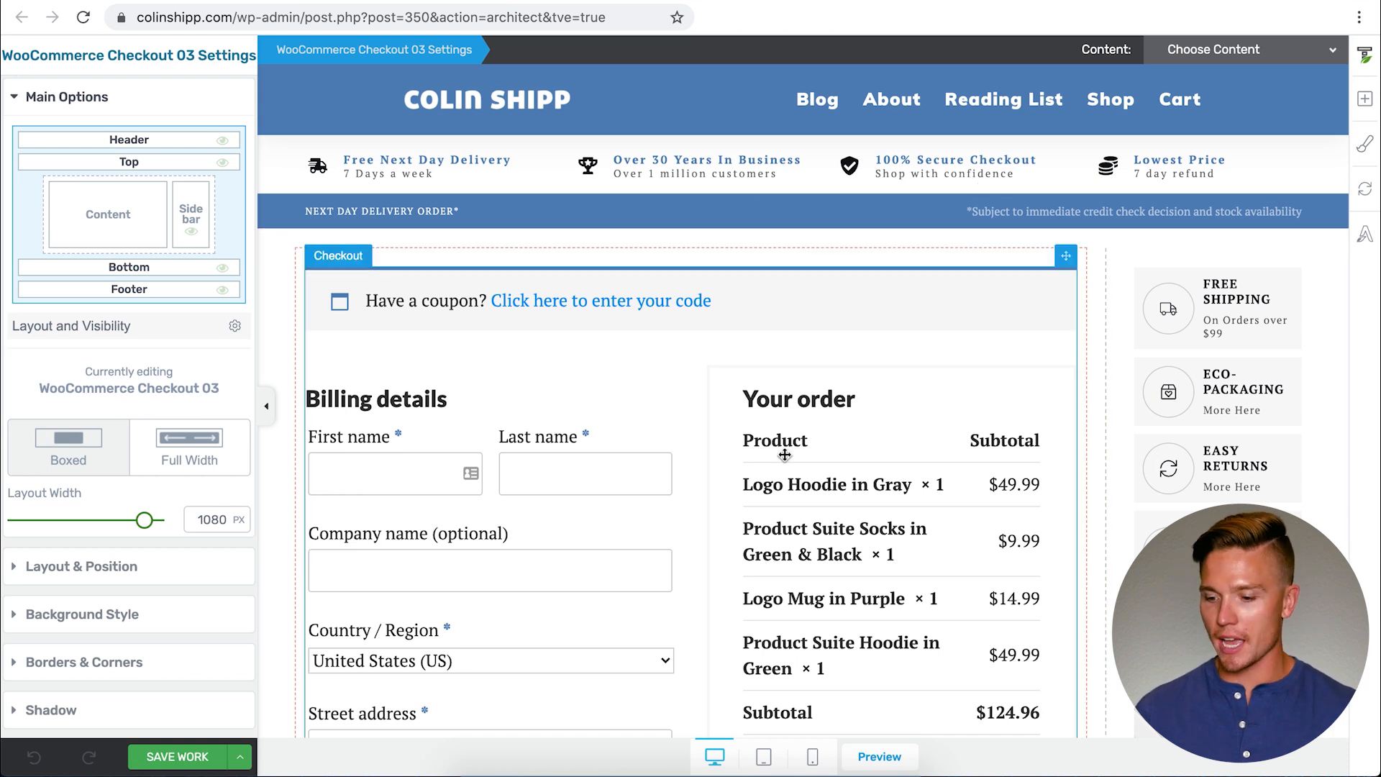
Examine the Checkout element's form and its Layout & Position options.
scroll(780, 454, "down", 5)
left_click(602, 450)
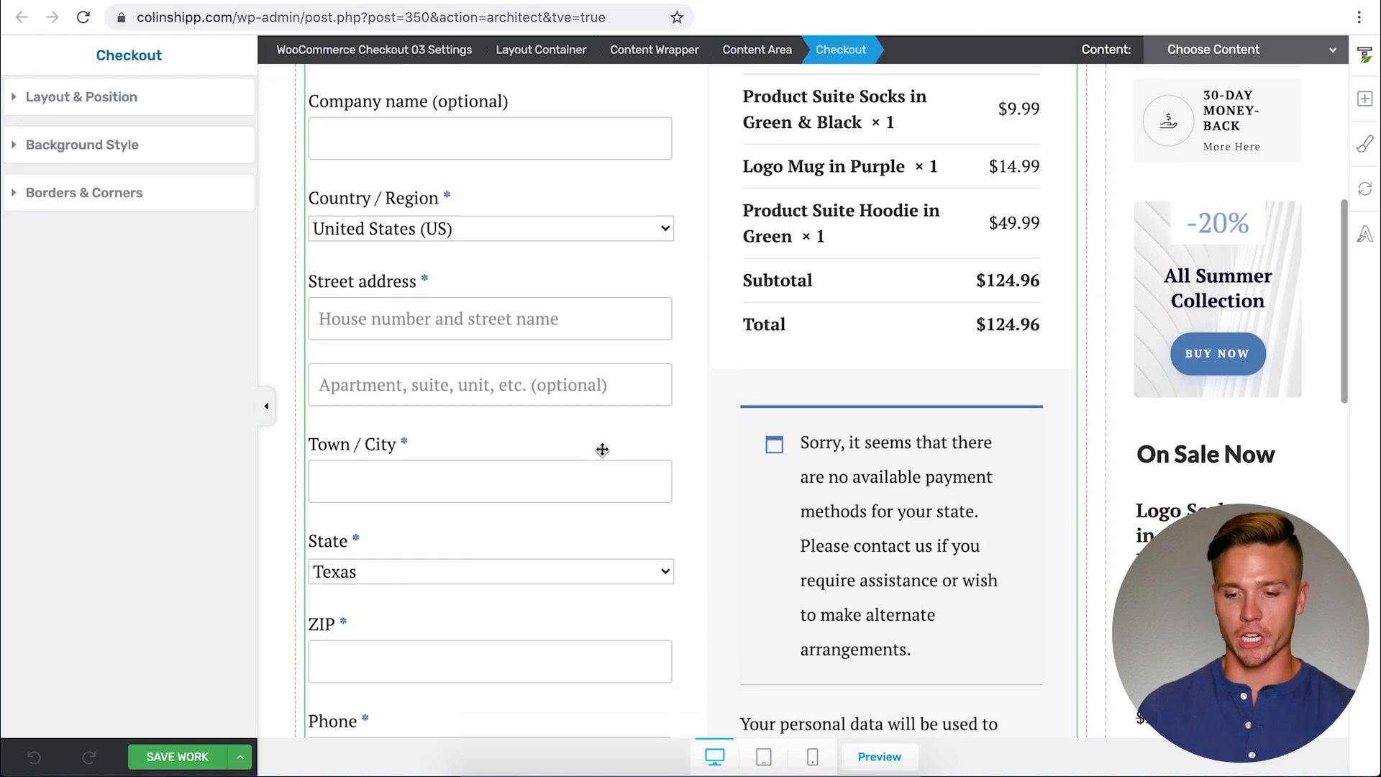
left_click(125, 109)
left_click(126, 108)
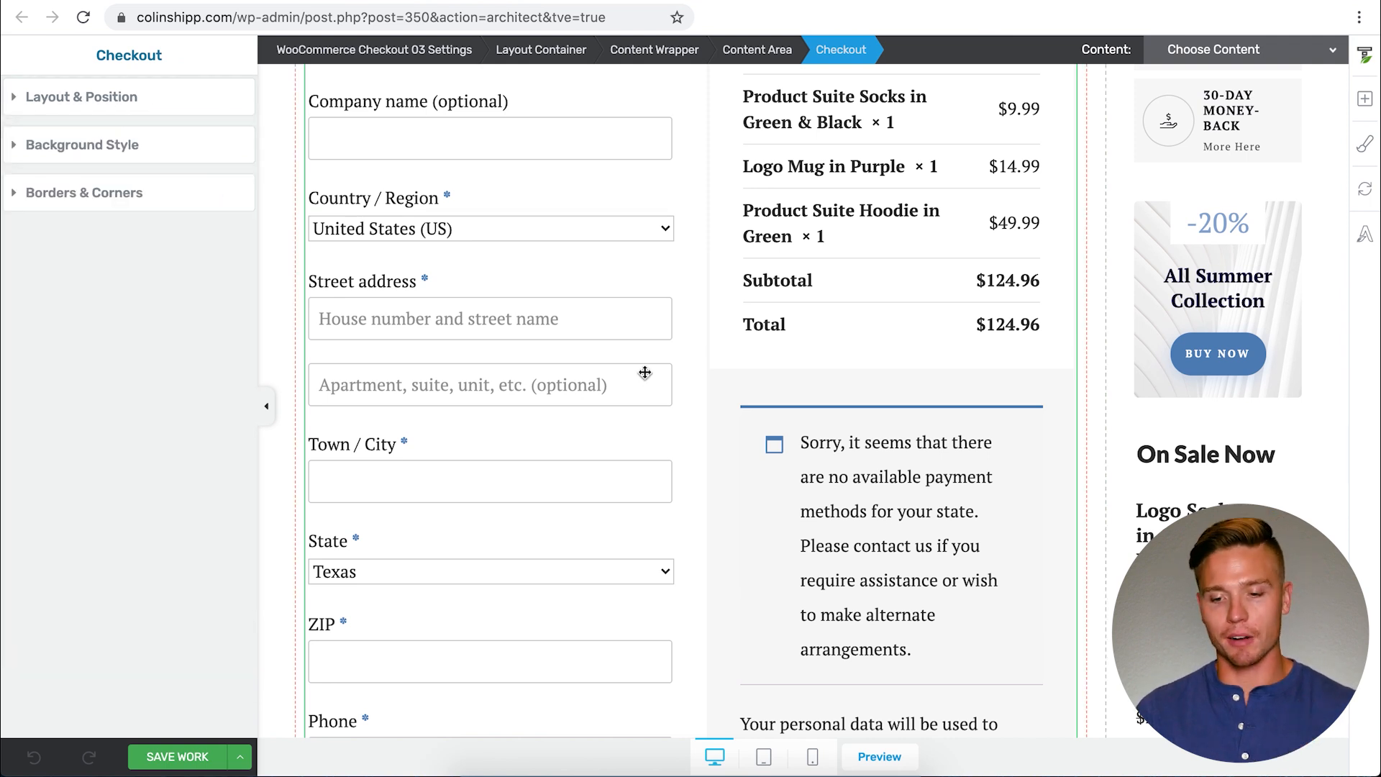
scroll(642, 373, "up", 5)
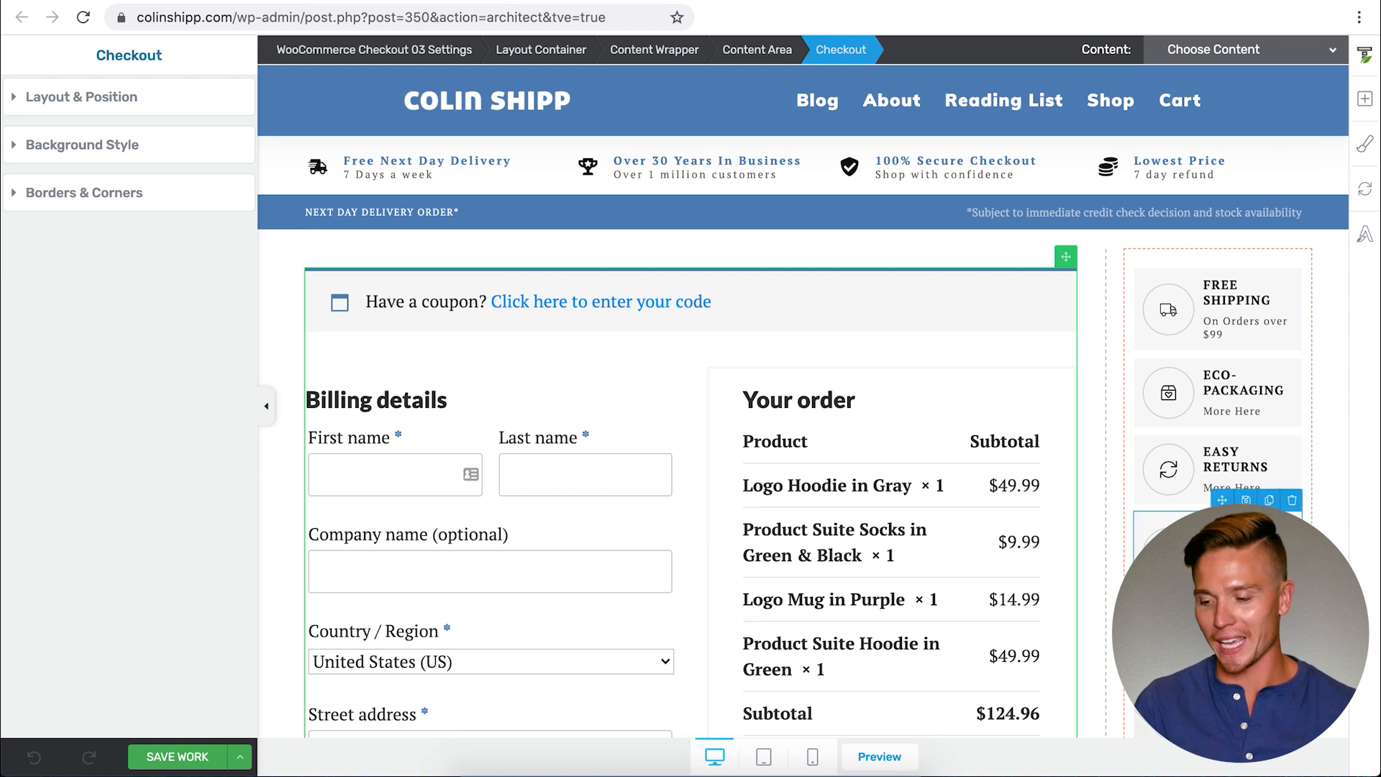
Delete the All Summer Collection box and the On Sale Now, Recently Viewed Products and Cart widgets from the checkout sidebar.
scroll(561, 439, "down", 2)
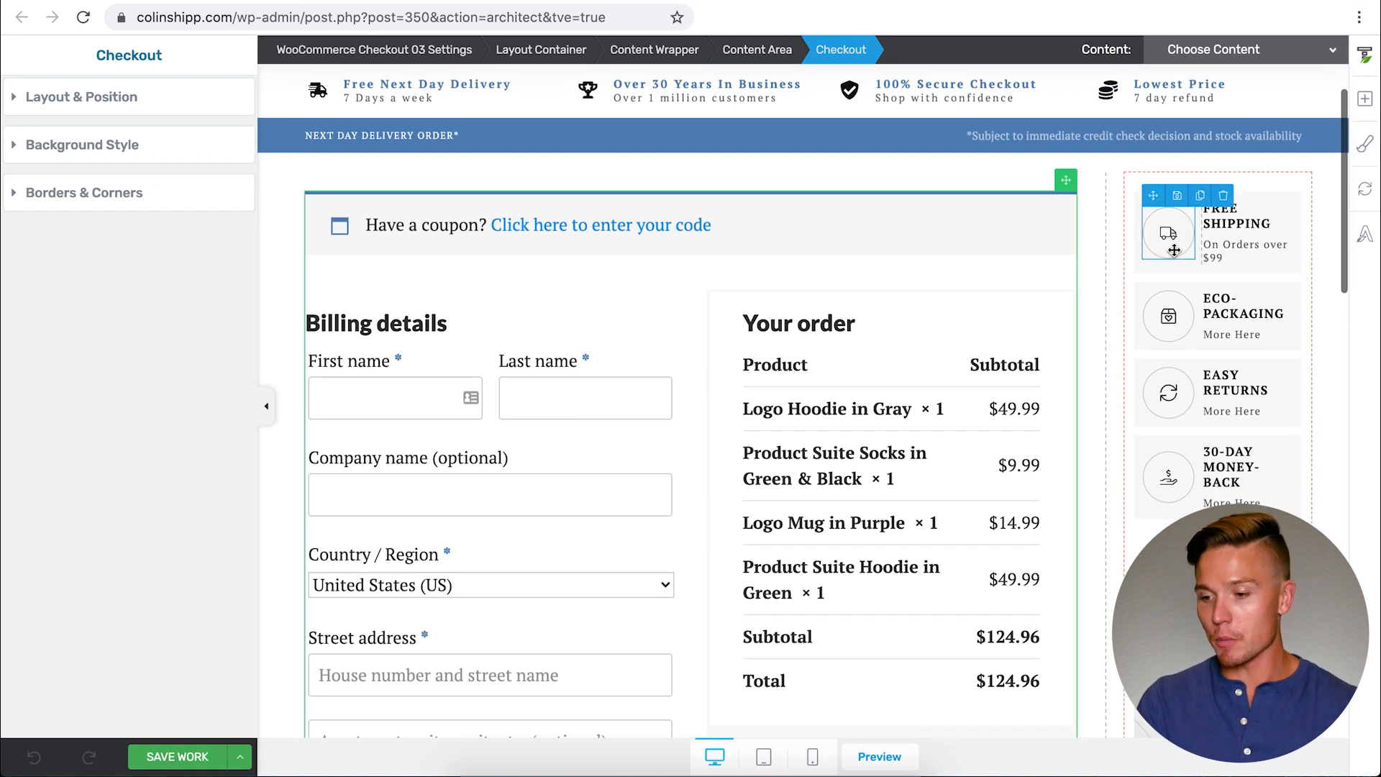
left_click(1134, 281)
scroll(1133, 281, "down", 5)
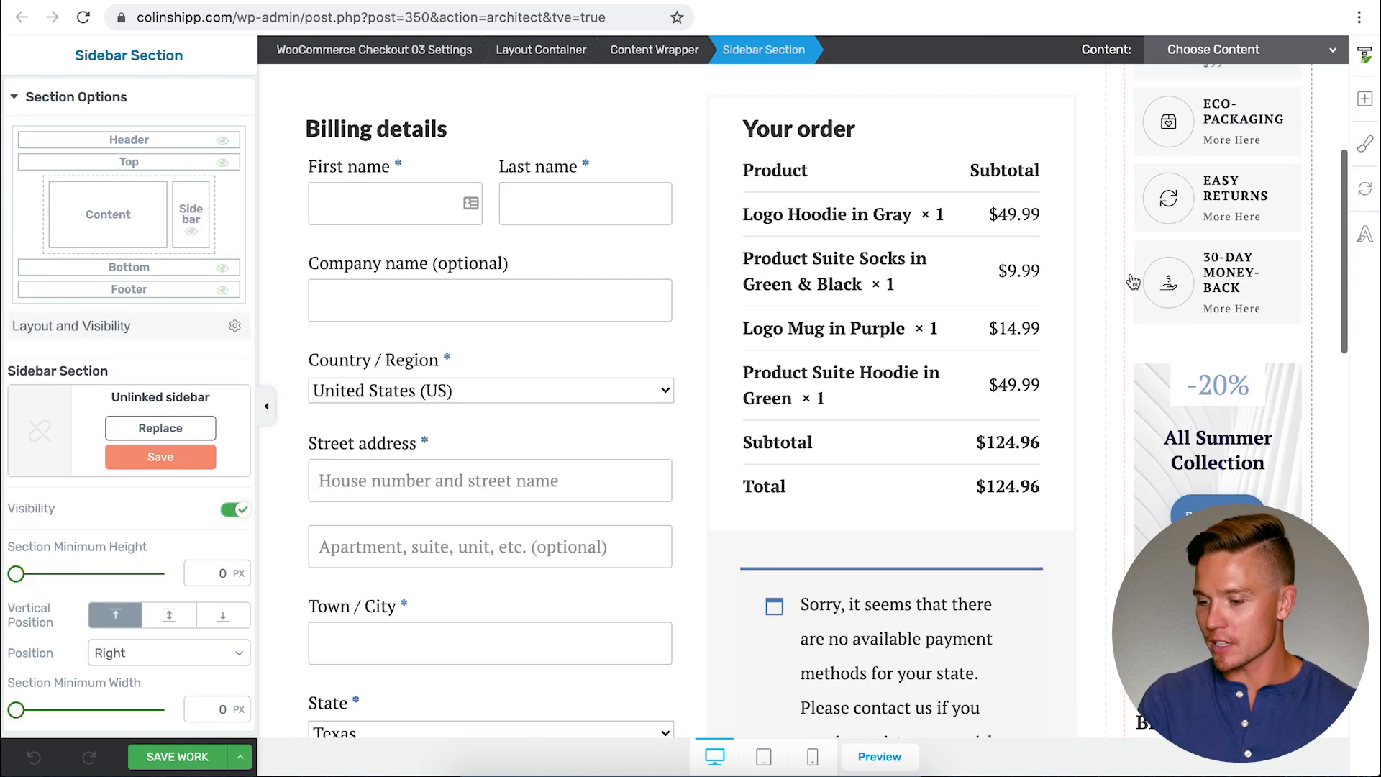
left_click(1291, 366)
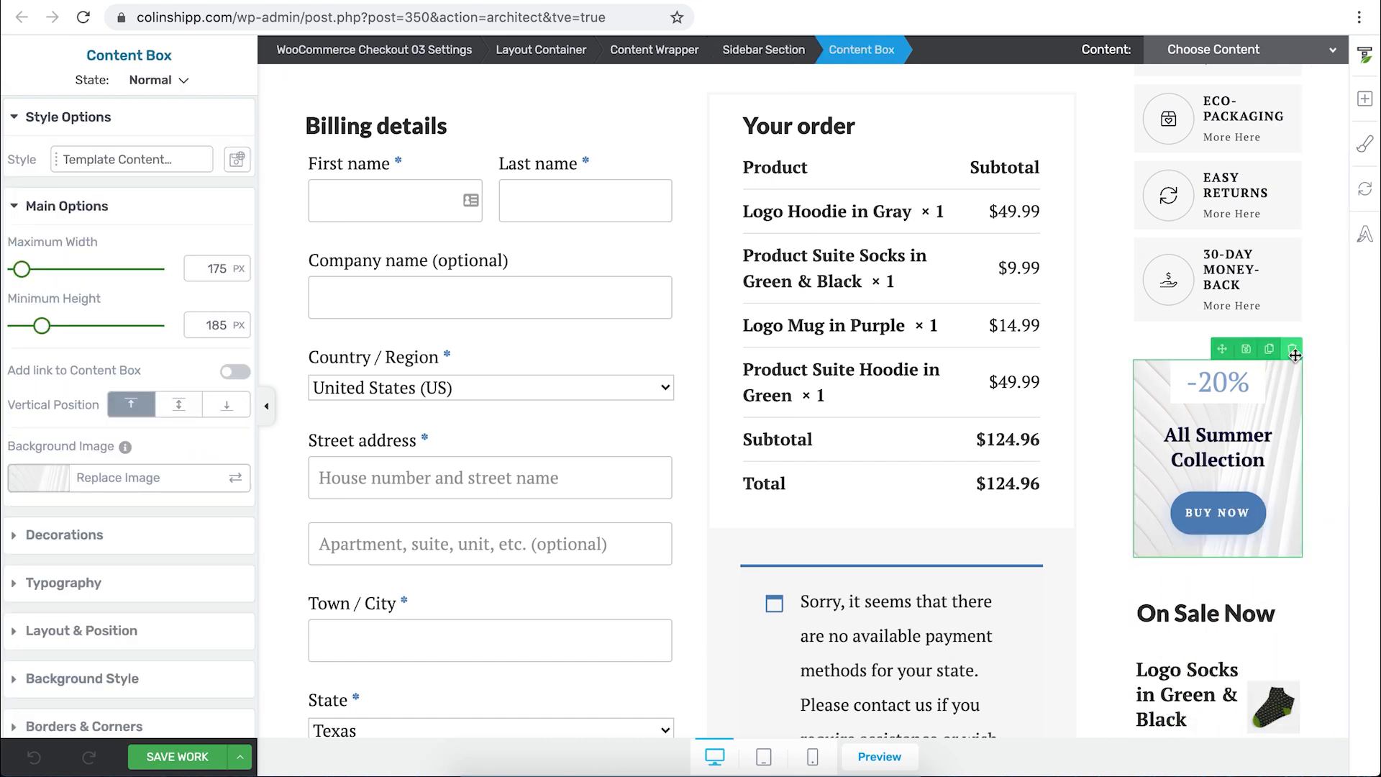
left_click(1292, 350)
left_click(1291, 331)
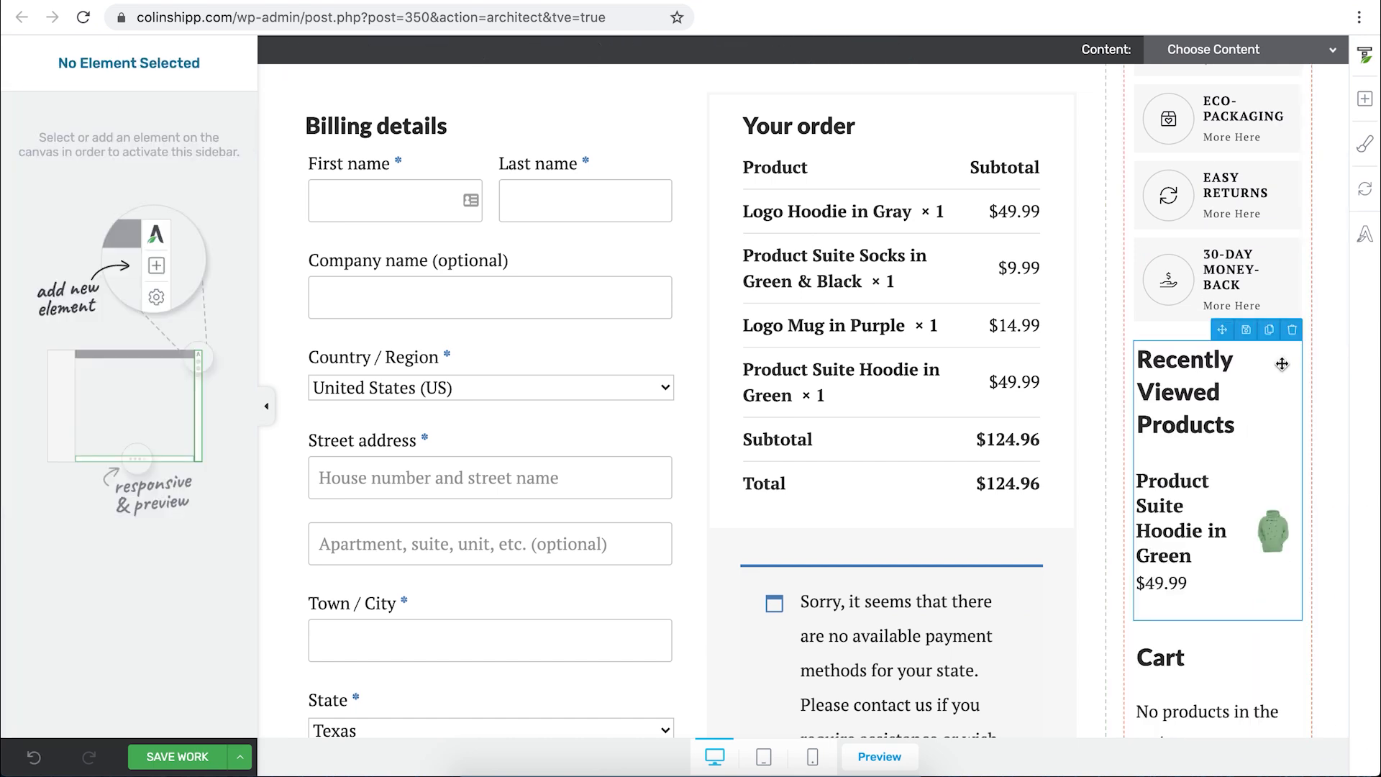
left_click(1293, 332)
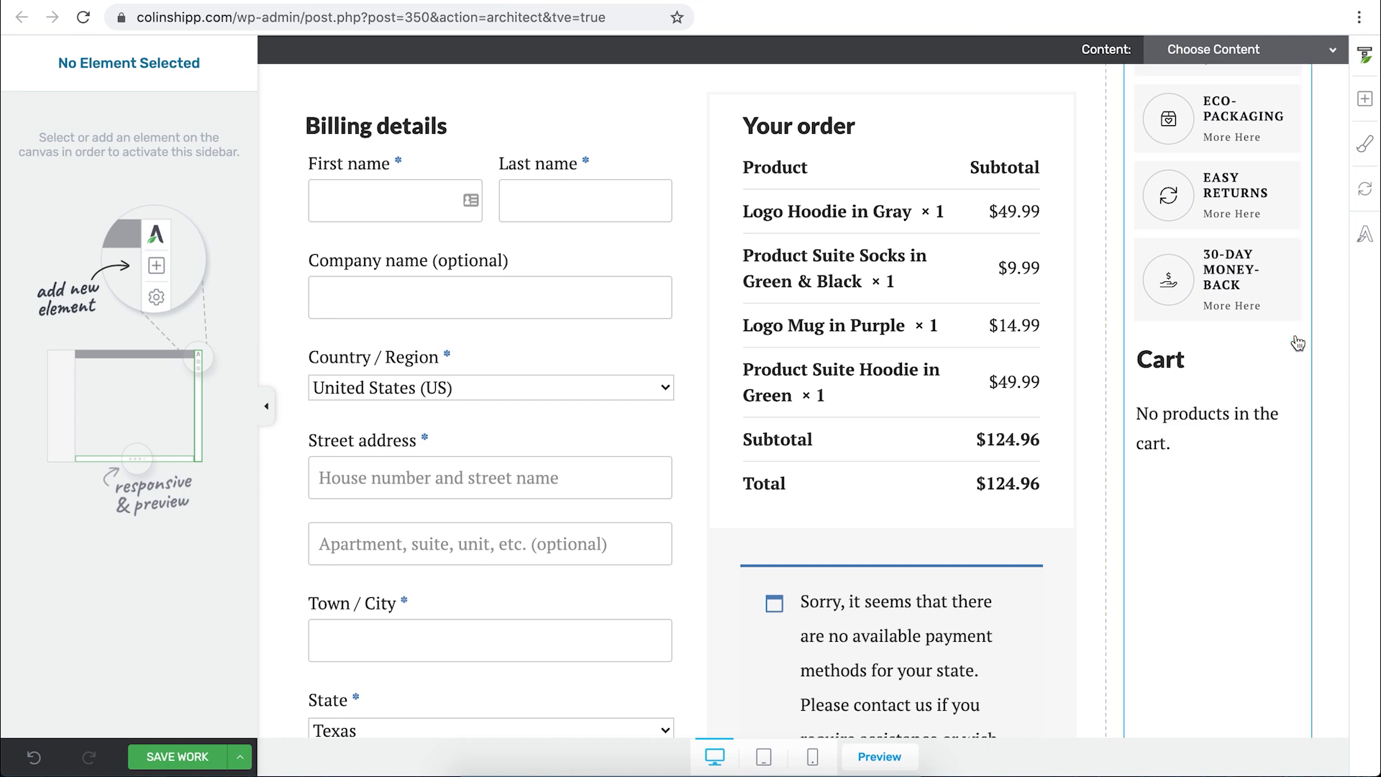
left_click(1293, 331)
scroll(1293, 345, "up", 4)
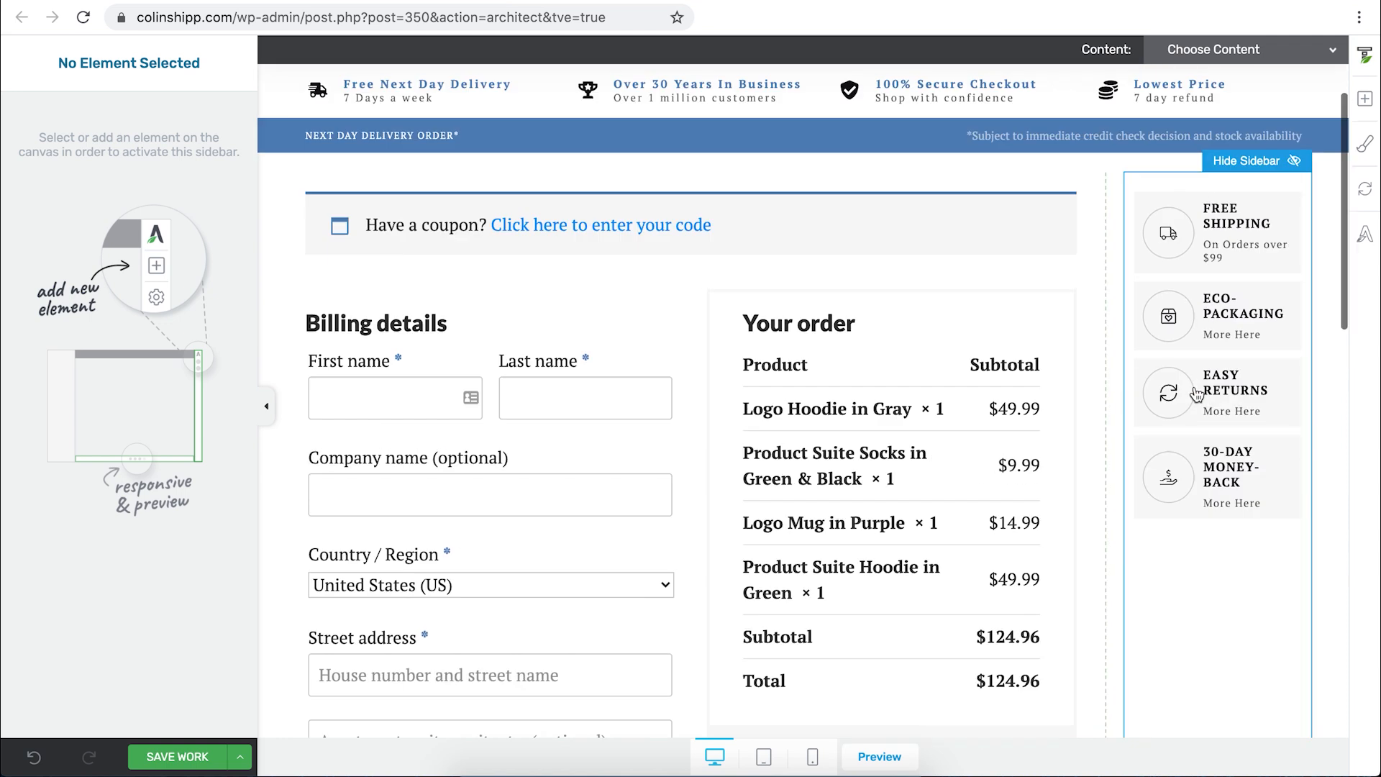
Save the checkout template and open the WooCommerce Account template for editing.
mouse_move(1177, 251)
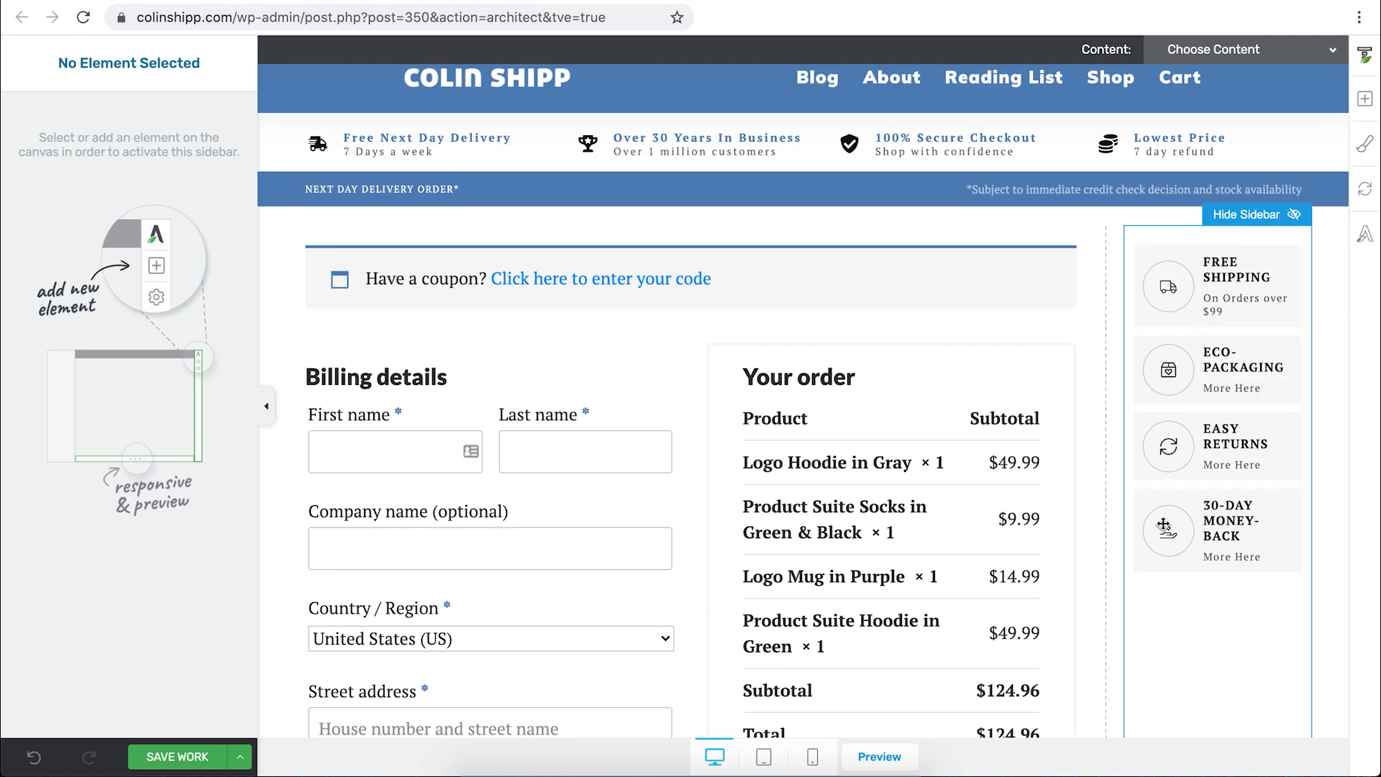
scroll(1153, 552, "down", 2)
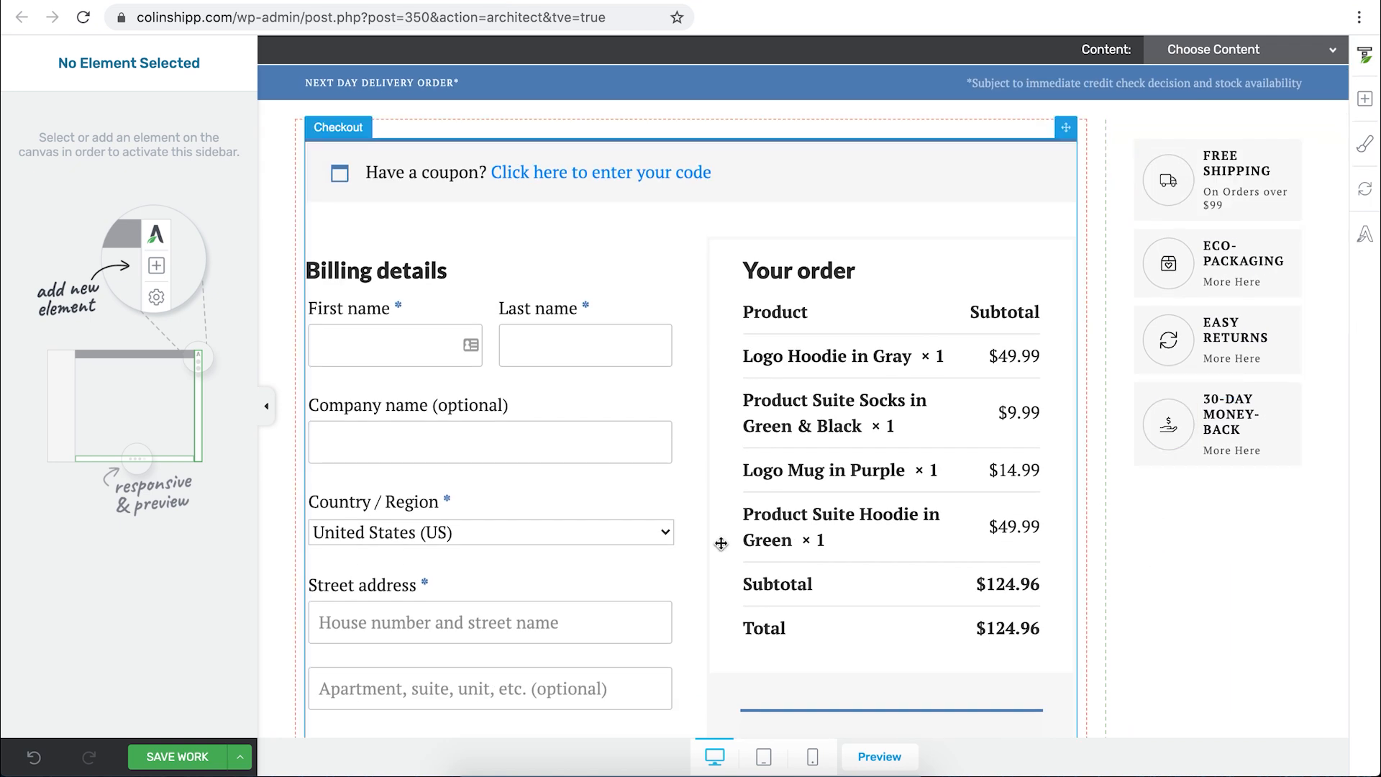
scroll(718, 530, "down", 10)
scroll(721, 544, "down", 6)
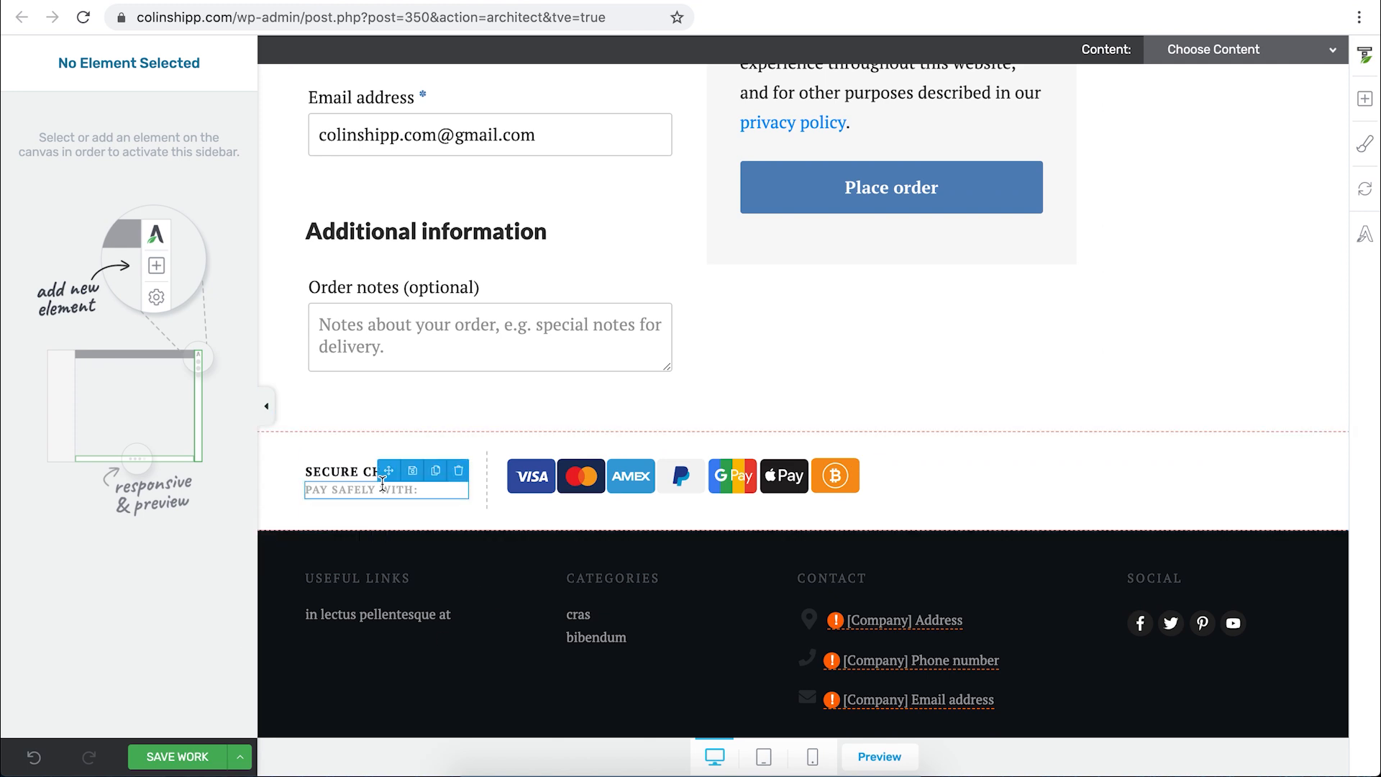
left_click(176, 751)
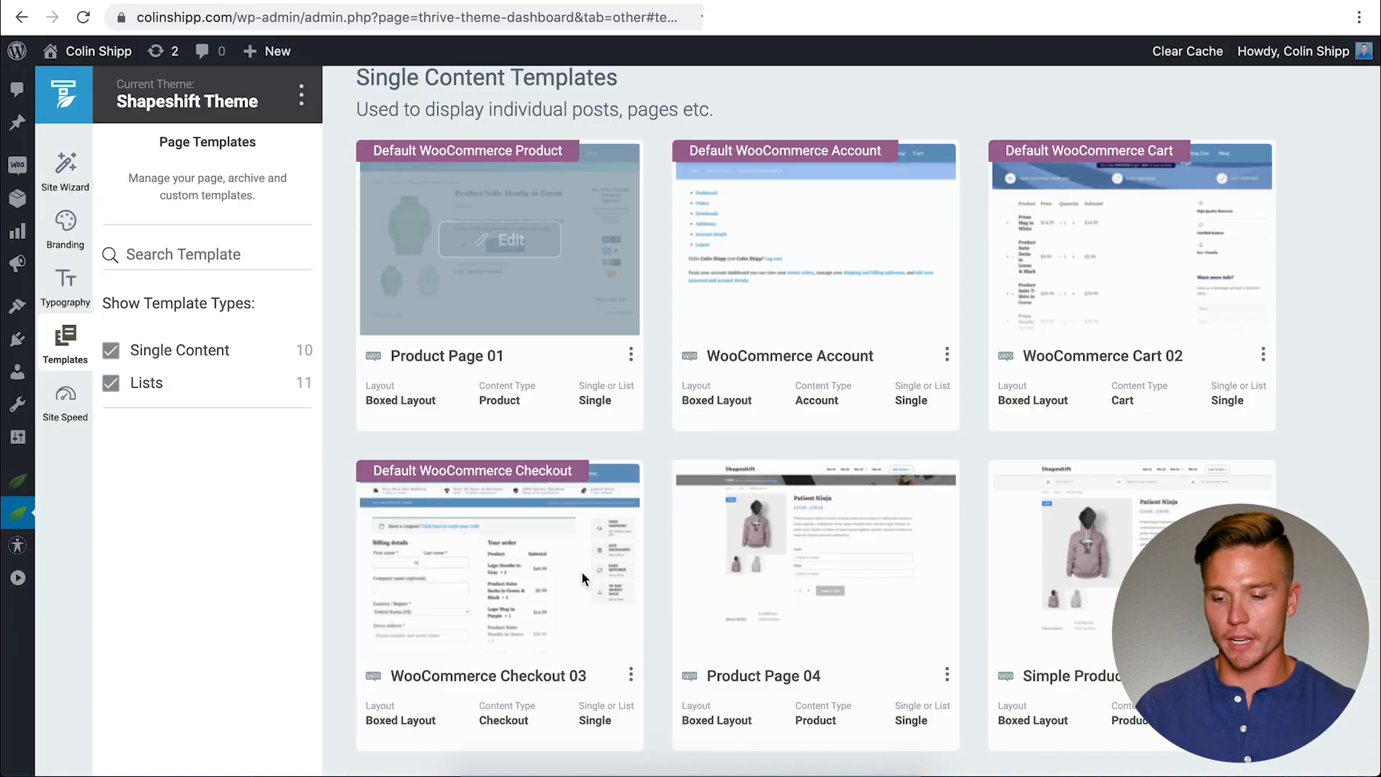
left_click(827, 236)
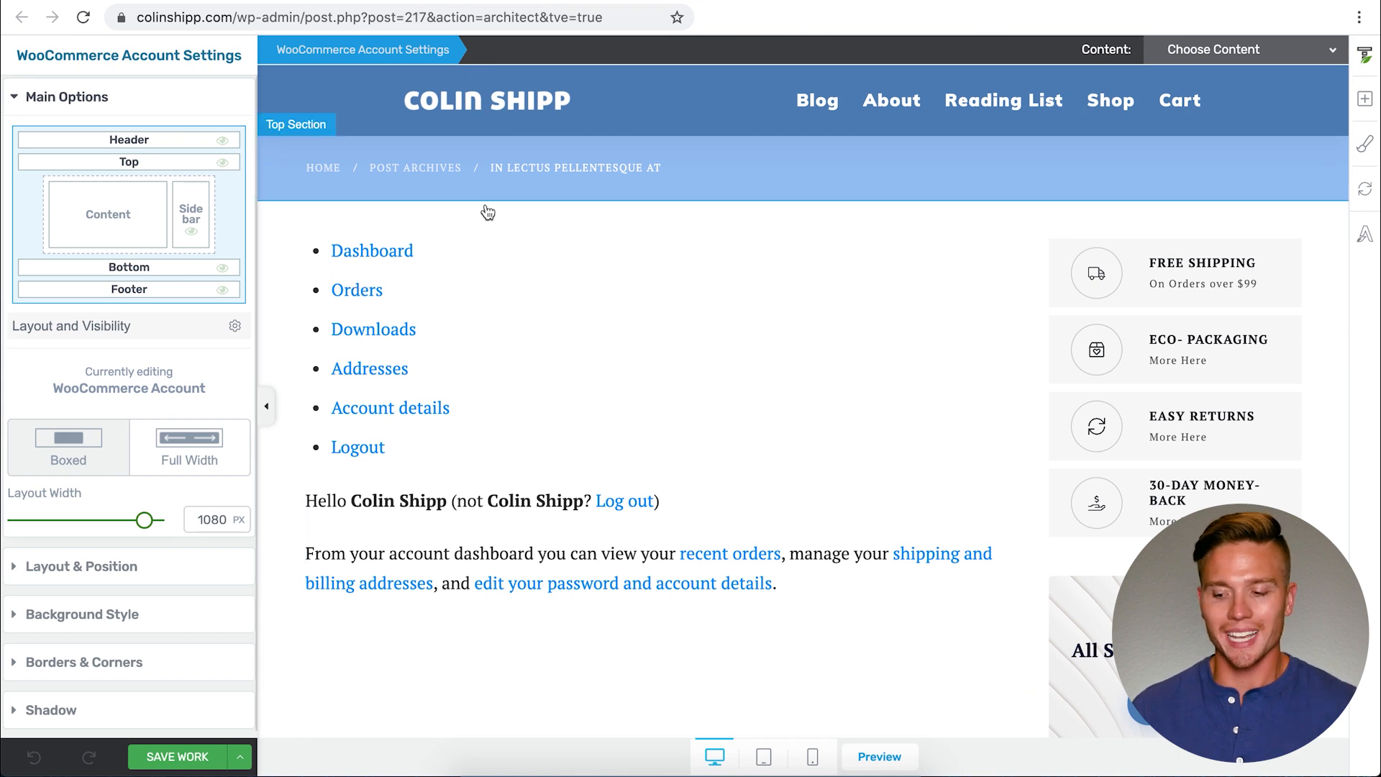
Examine the sidebar section and My Account element of the WooCommerce Account template, and save the template.
left_click(1047, 233)
scroll(1040, 585, "down", 2)
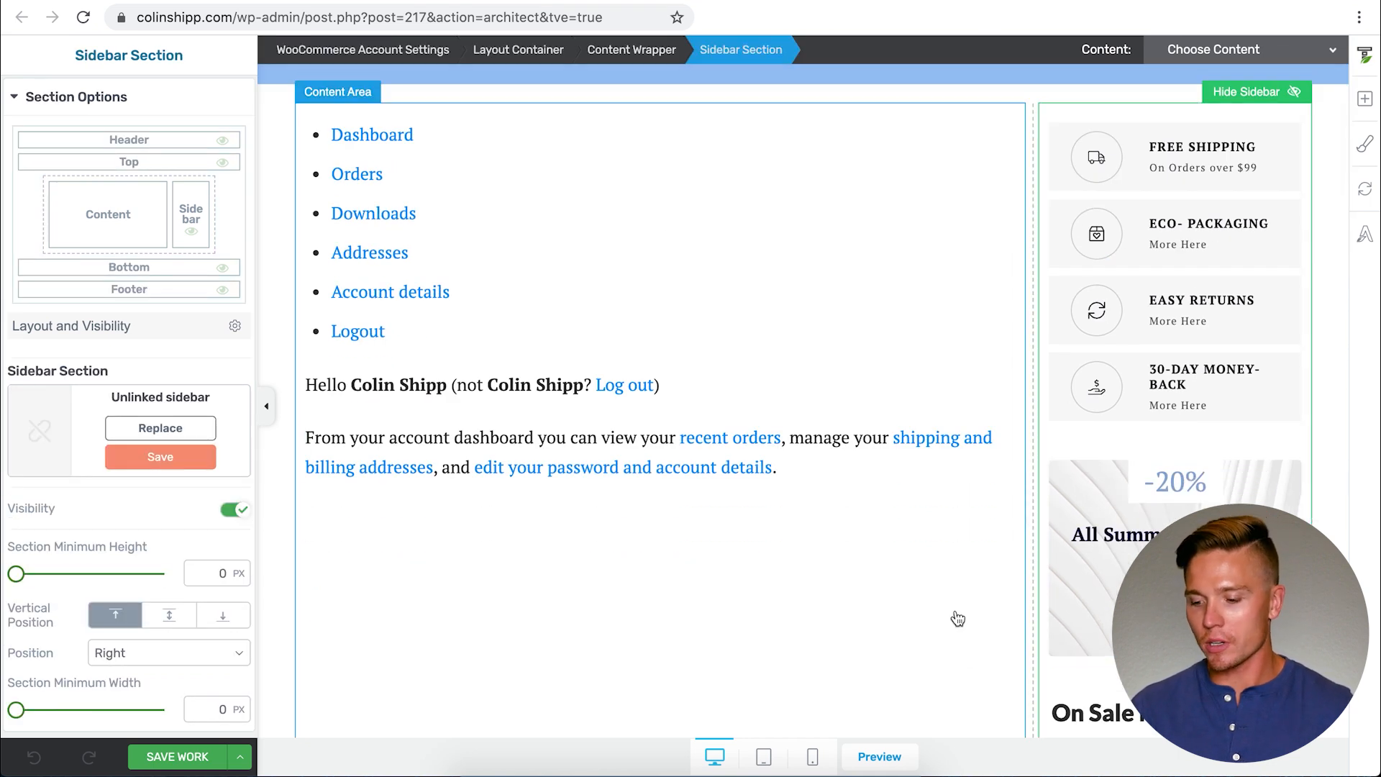
scroll(956, 616, "down", 2)
scroll(956, 616, "up", 4)
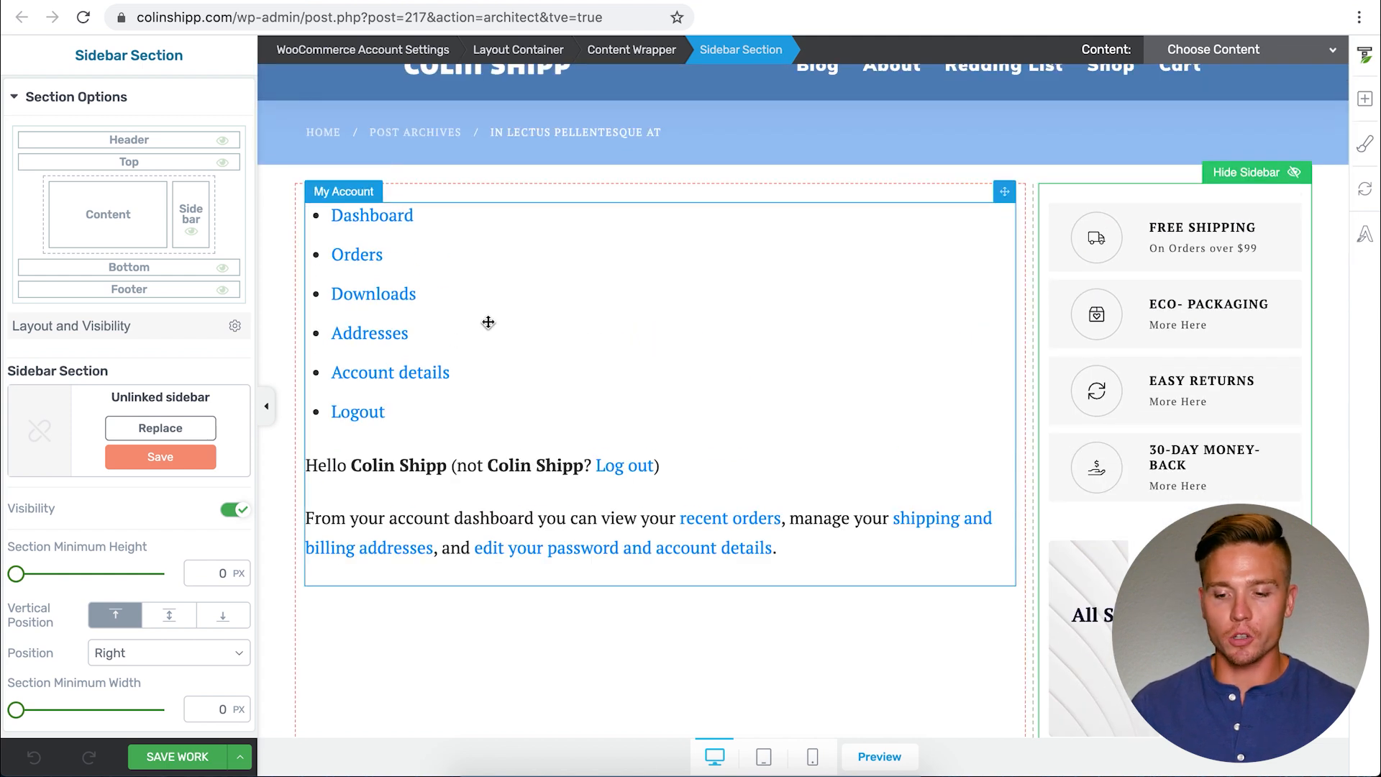
left_click(484, 285)
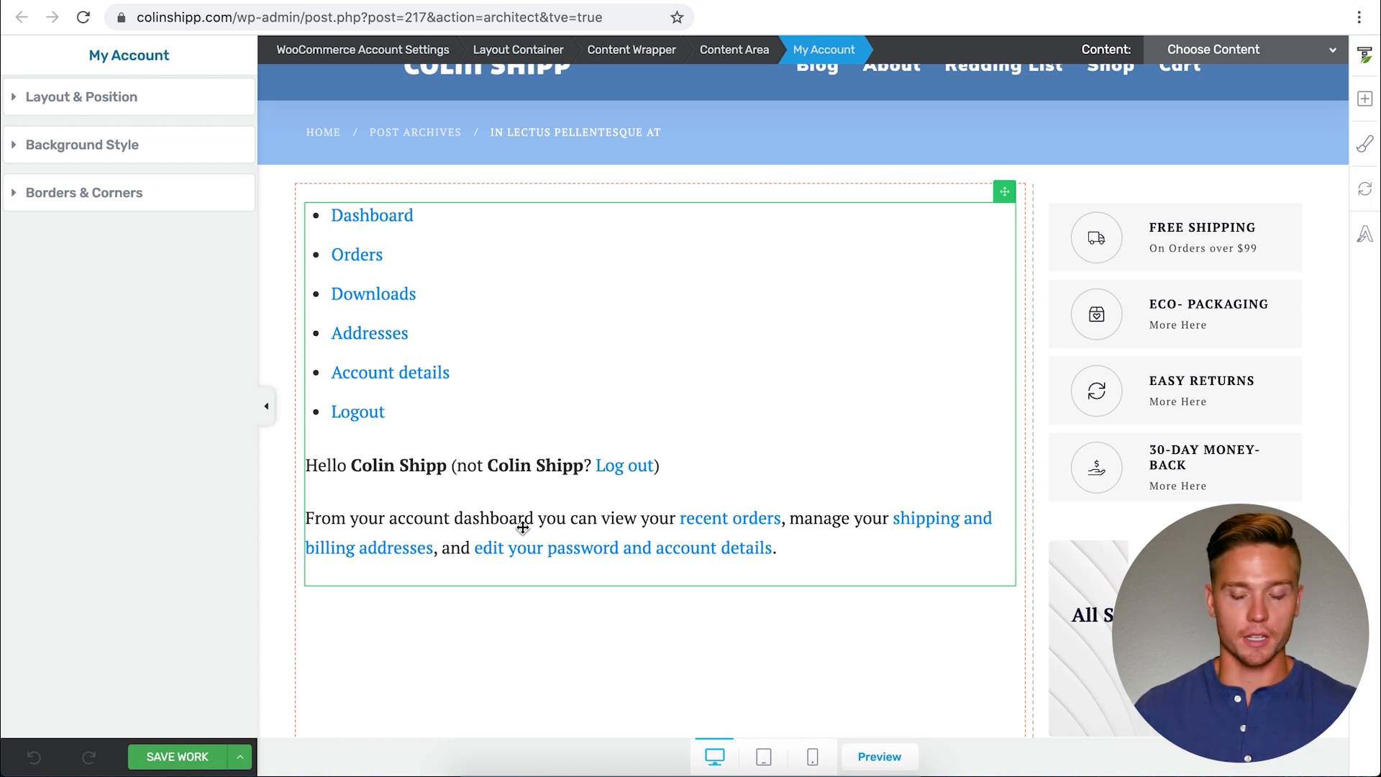
left_click(160, 763)
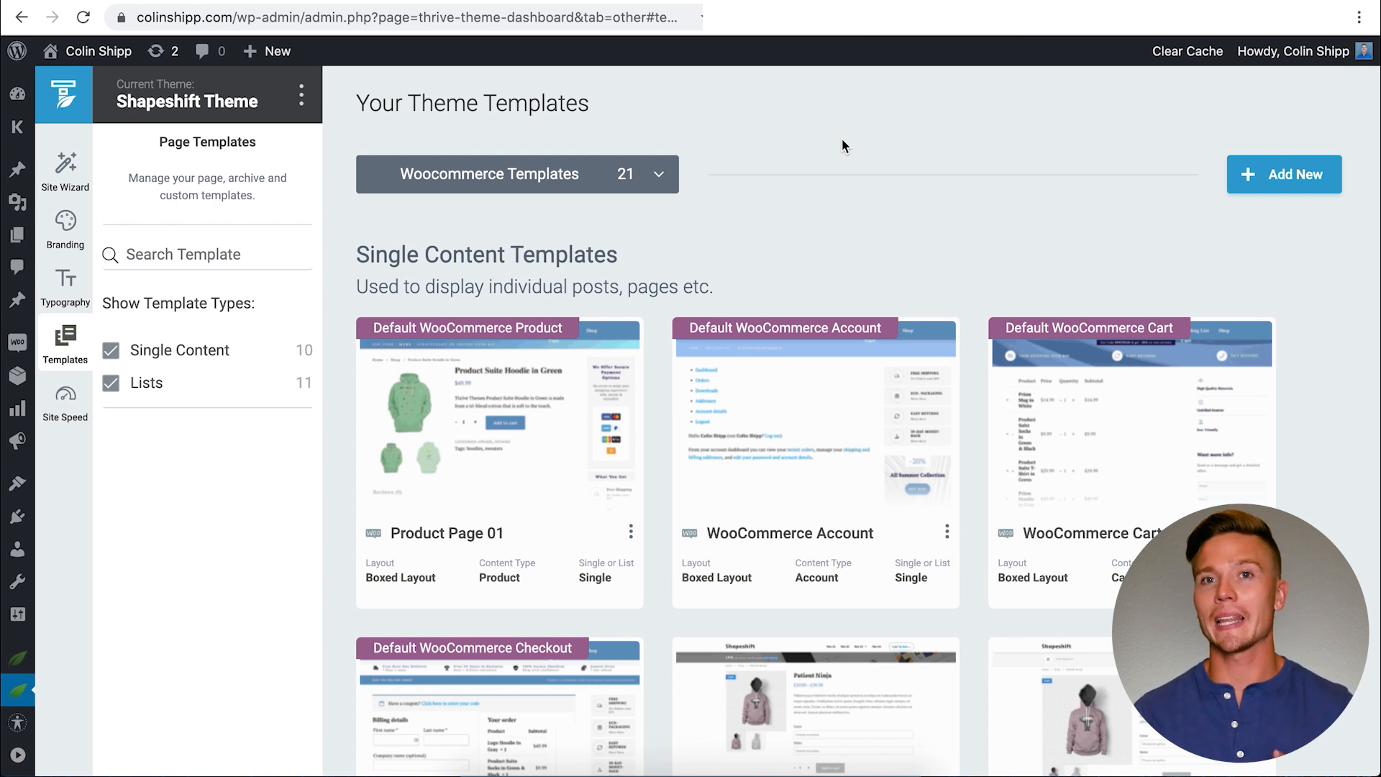
Review the default WooCommerce templates under Single Content Templates and List Templates.
scroll(842, 144, "down", 3)
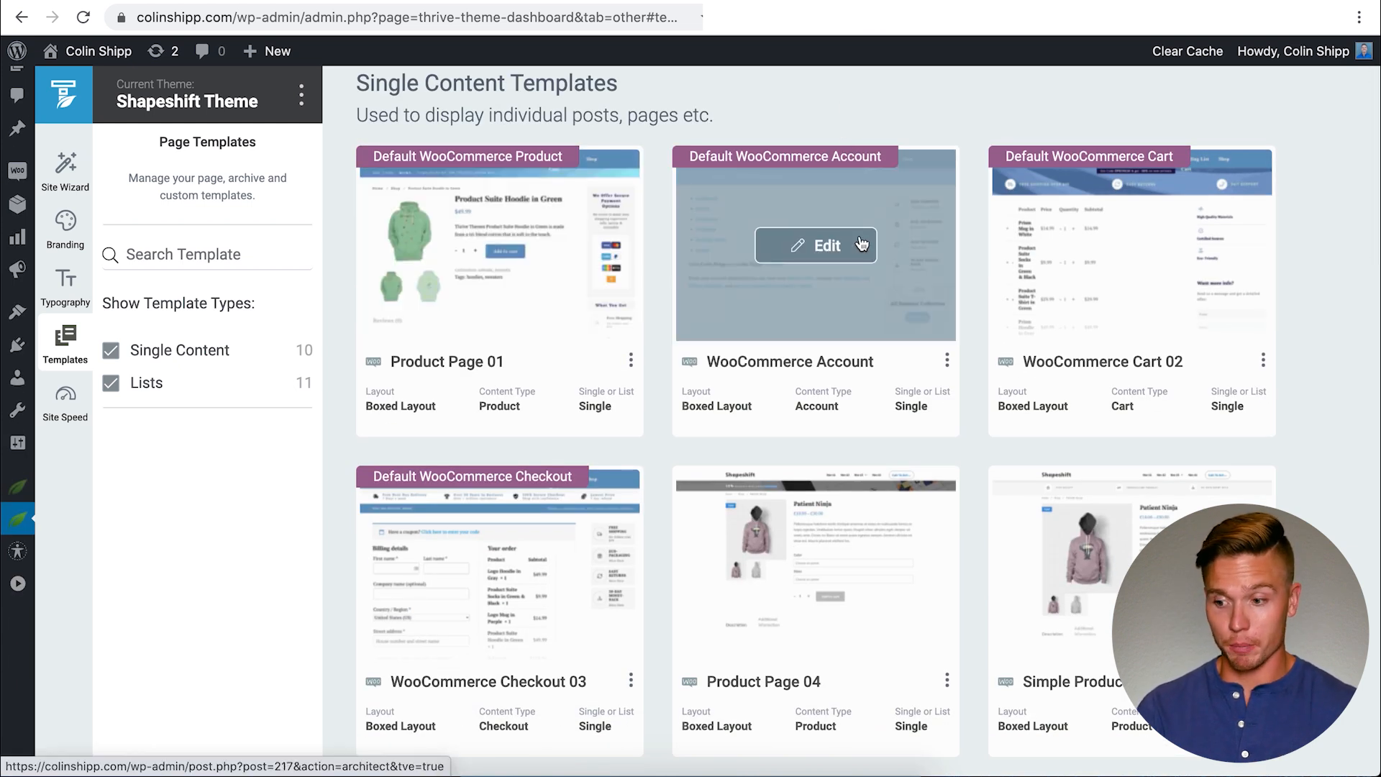
scroll(496, 480, "down", 8)
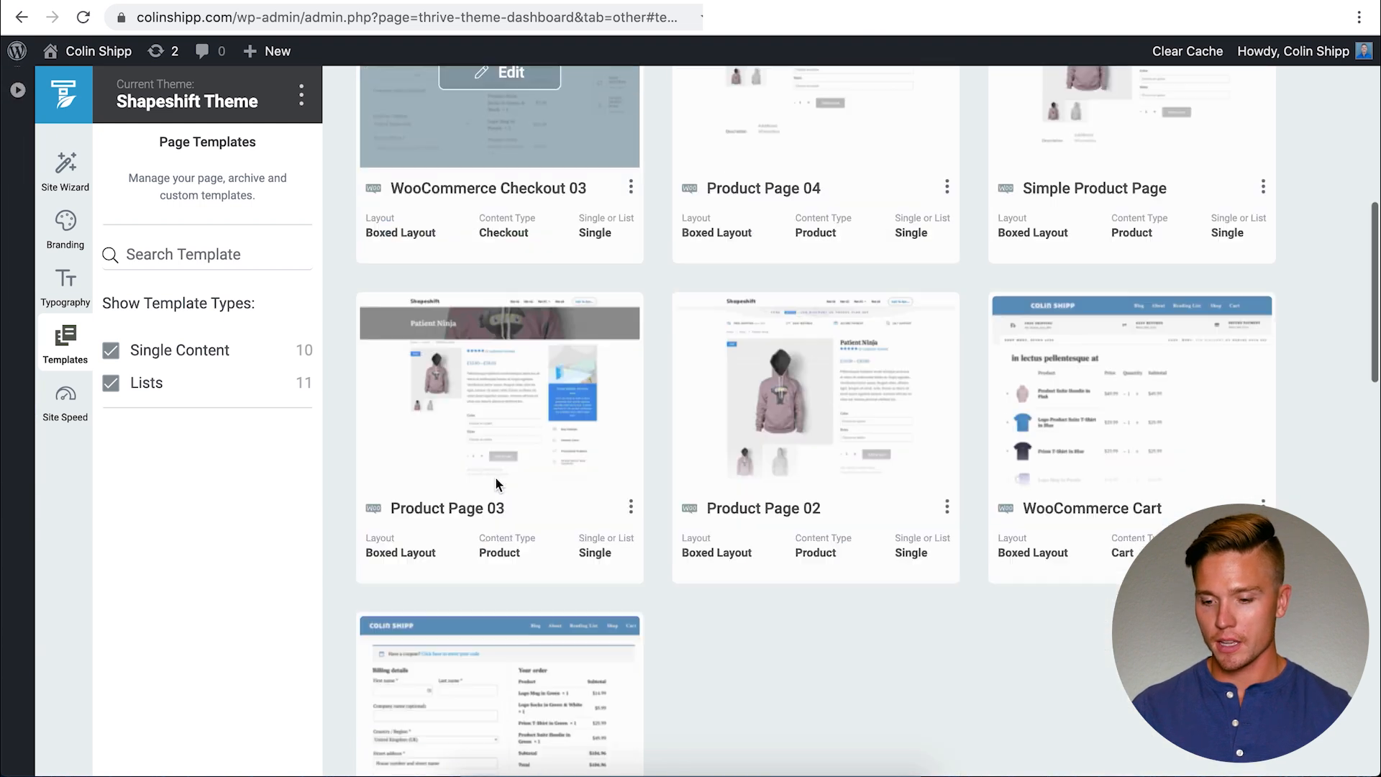
scroll(496, 480, "down", 10)
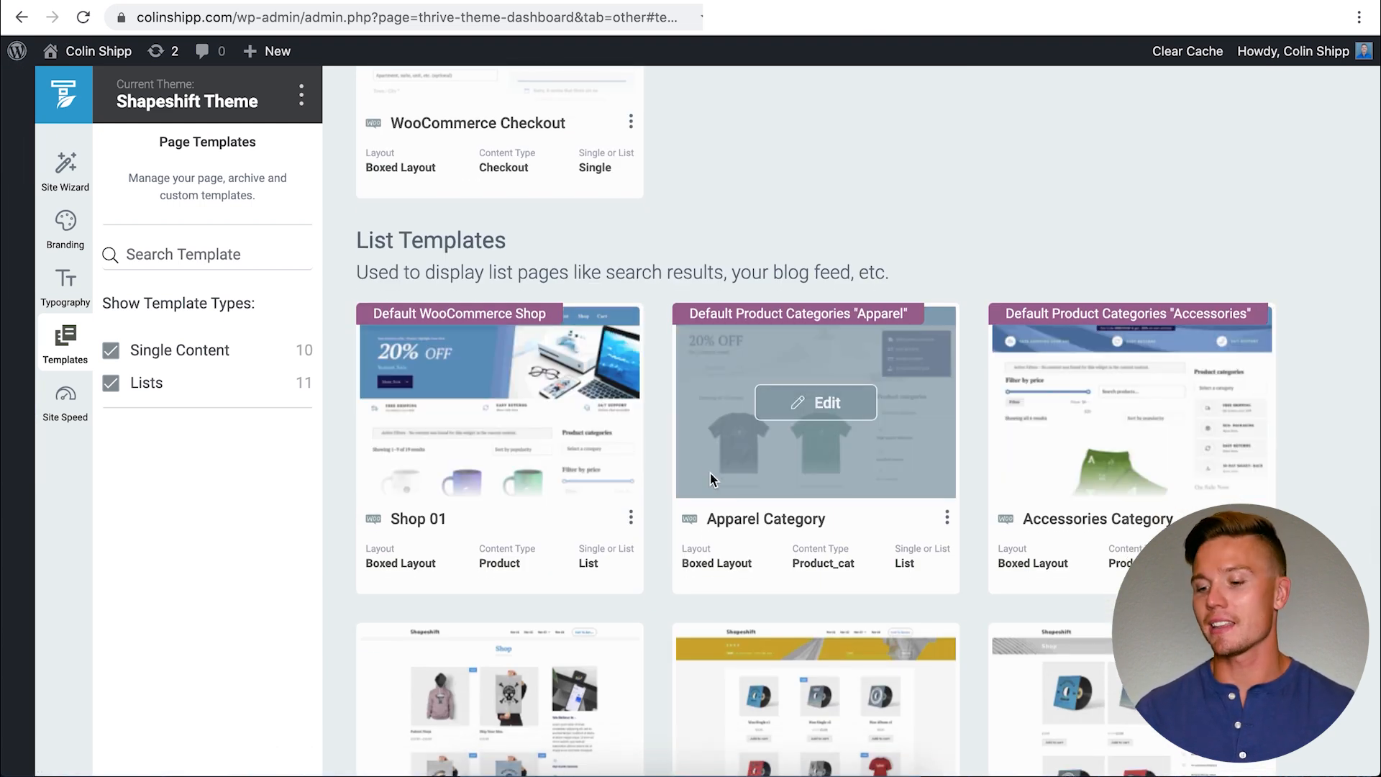
Open the live website in a new tab and look through the product grid on its Shop page.
key("ctrl+t")
type("co")
key("Return")
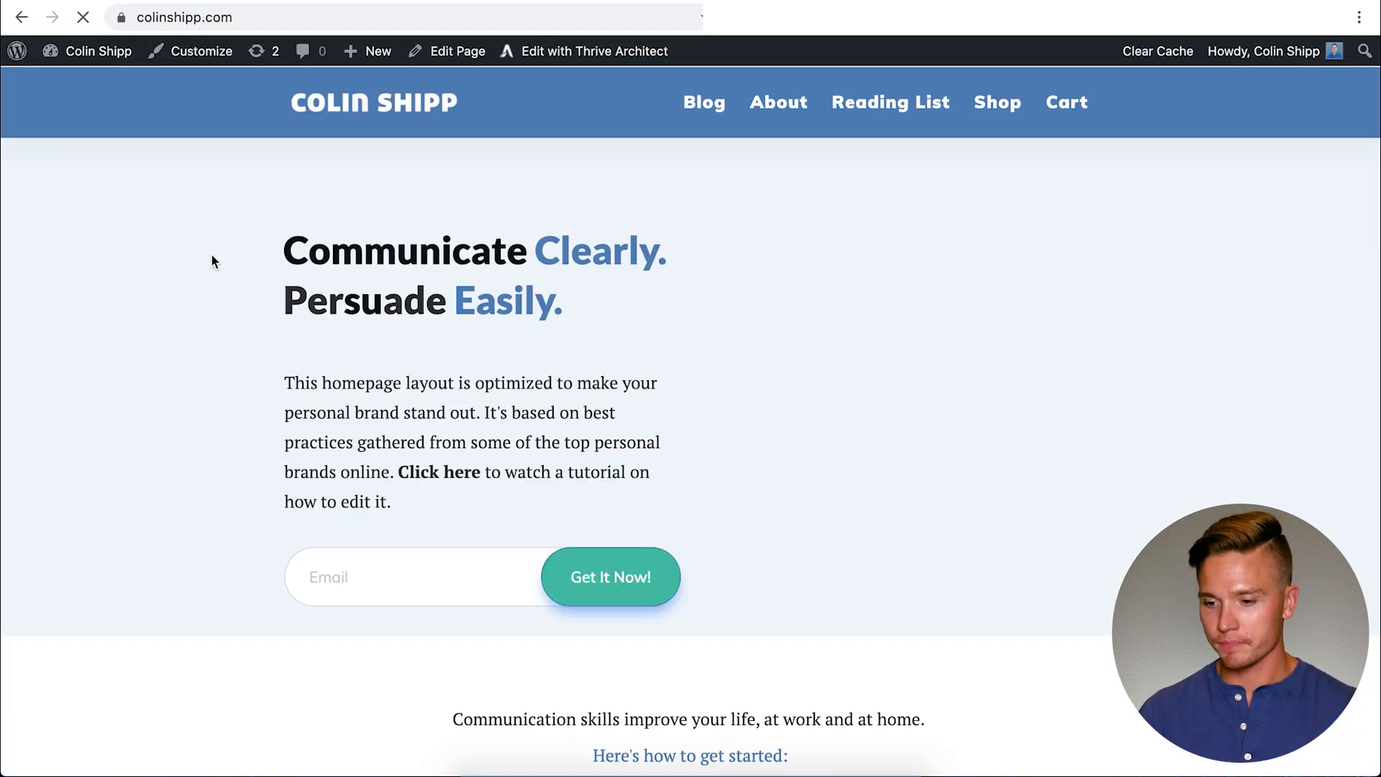
left_click(1007, 104)
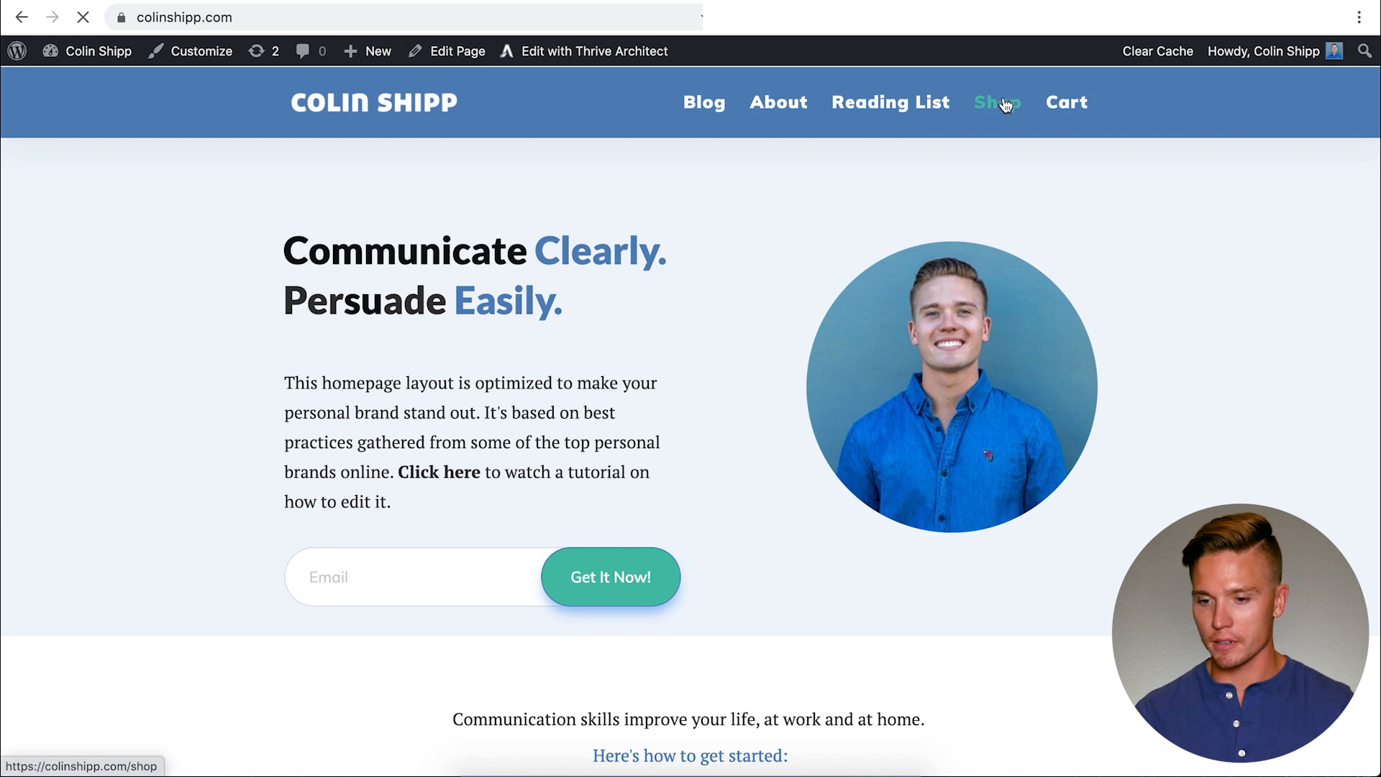
scroll(520, 508, "down", 15)
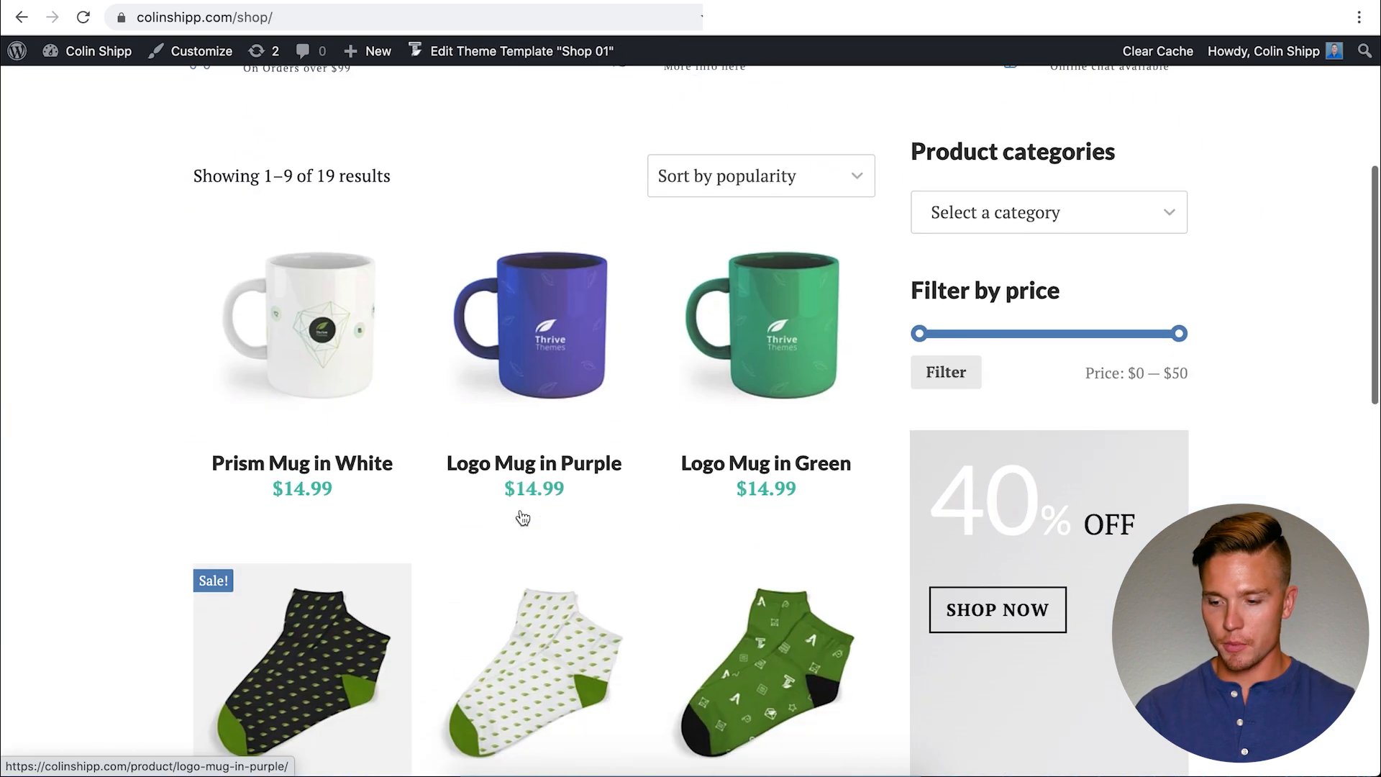
scroll(520, 508, "down", 2)
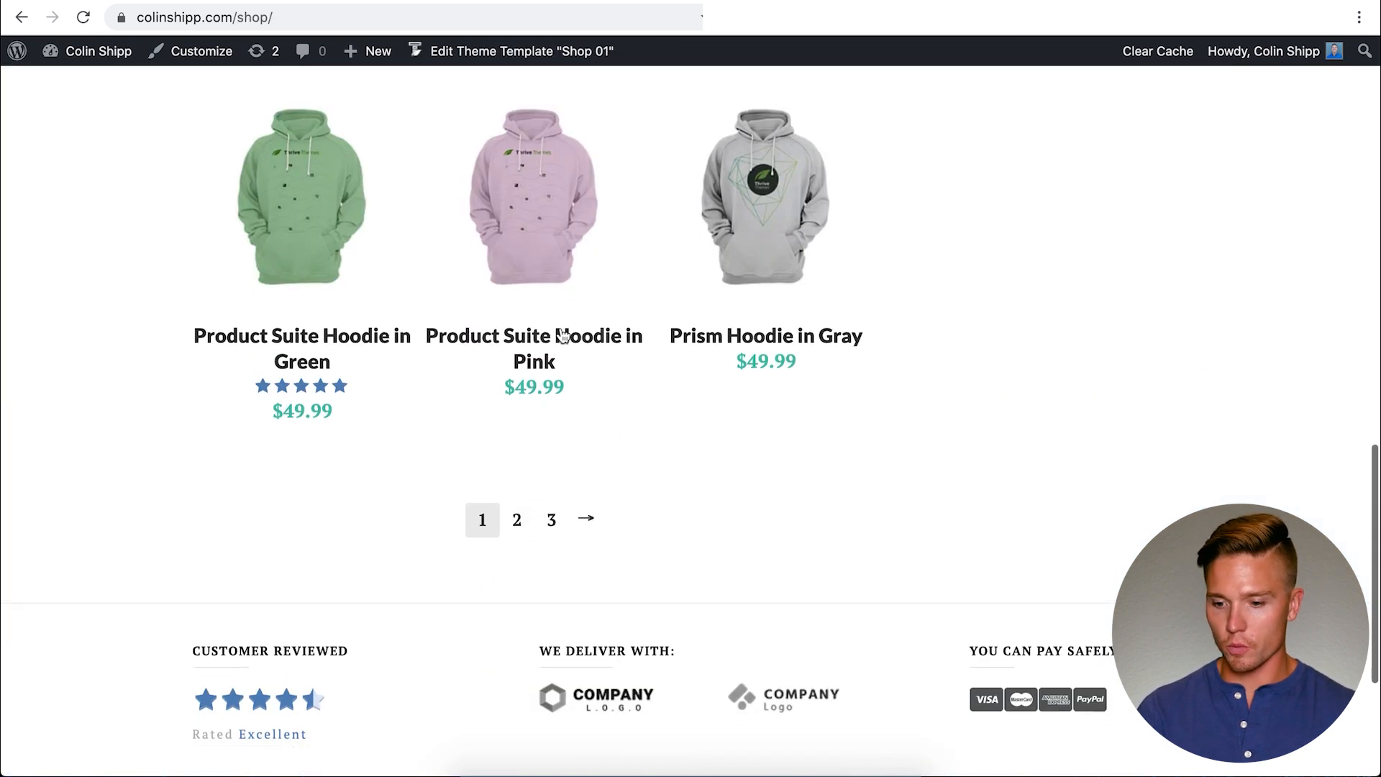
Open the Product Suite Hoodie in Pink product, raise its quantity to 2, and review the page down to the related products.
left_click(582, 202)
scroll(582, 203, "down", 4)
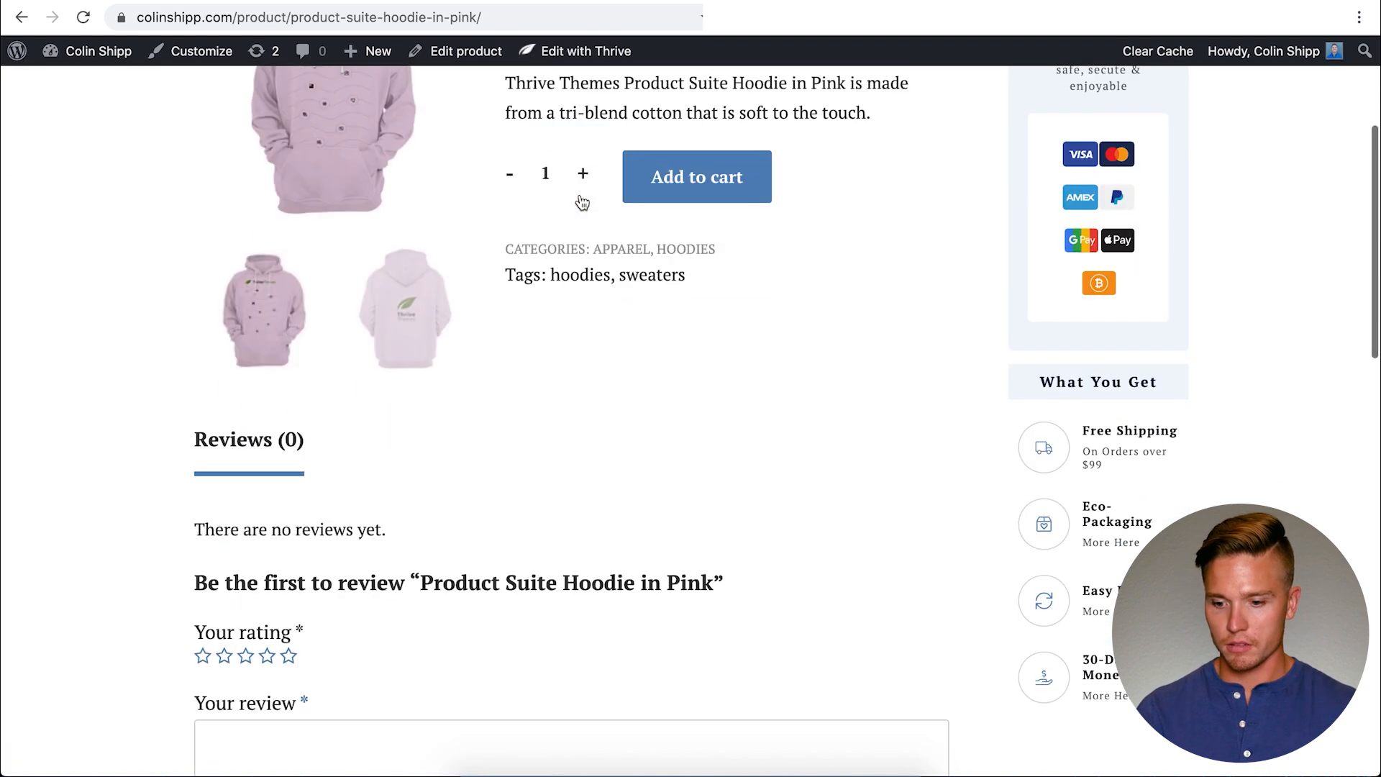
scroll(582, 202, "up", 2)
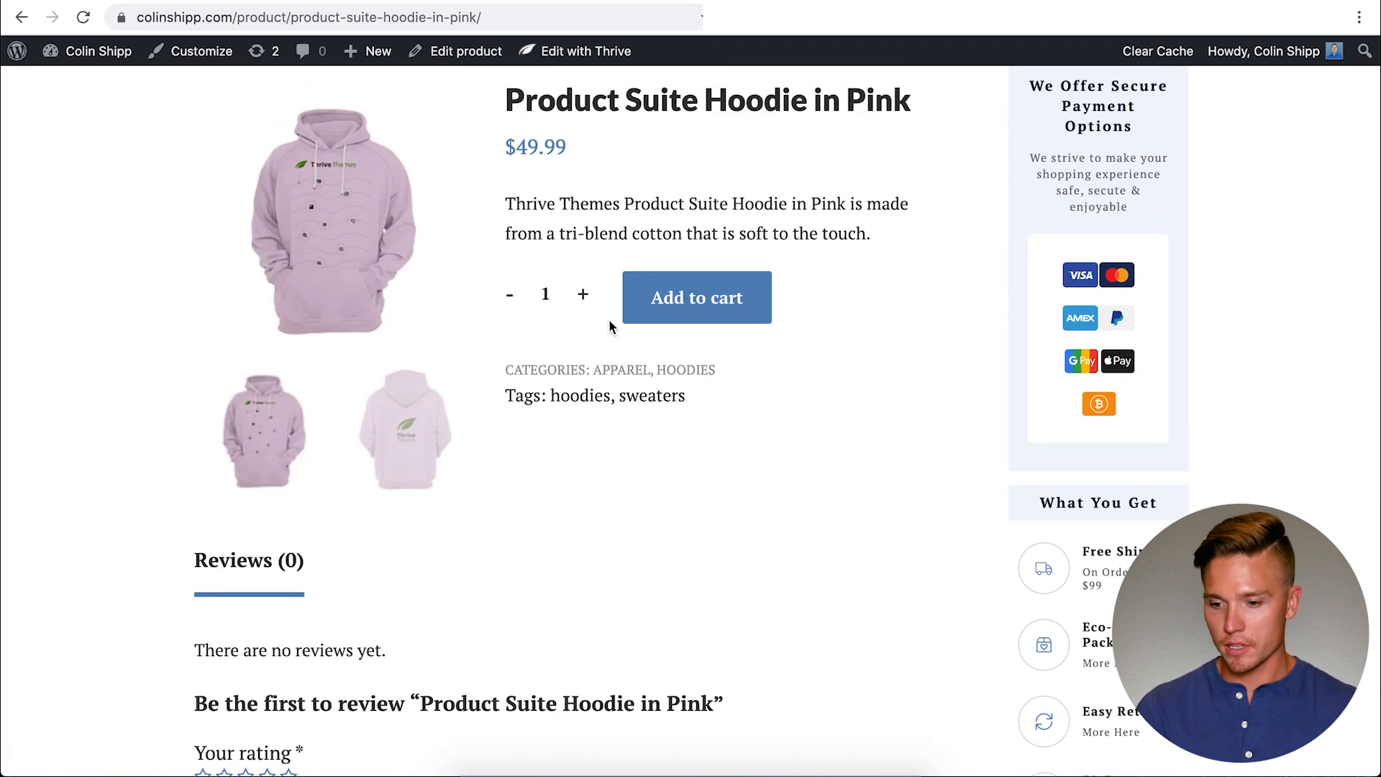
left_click(584, 296)
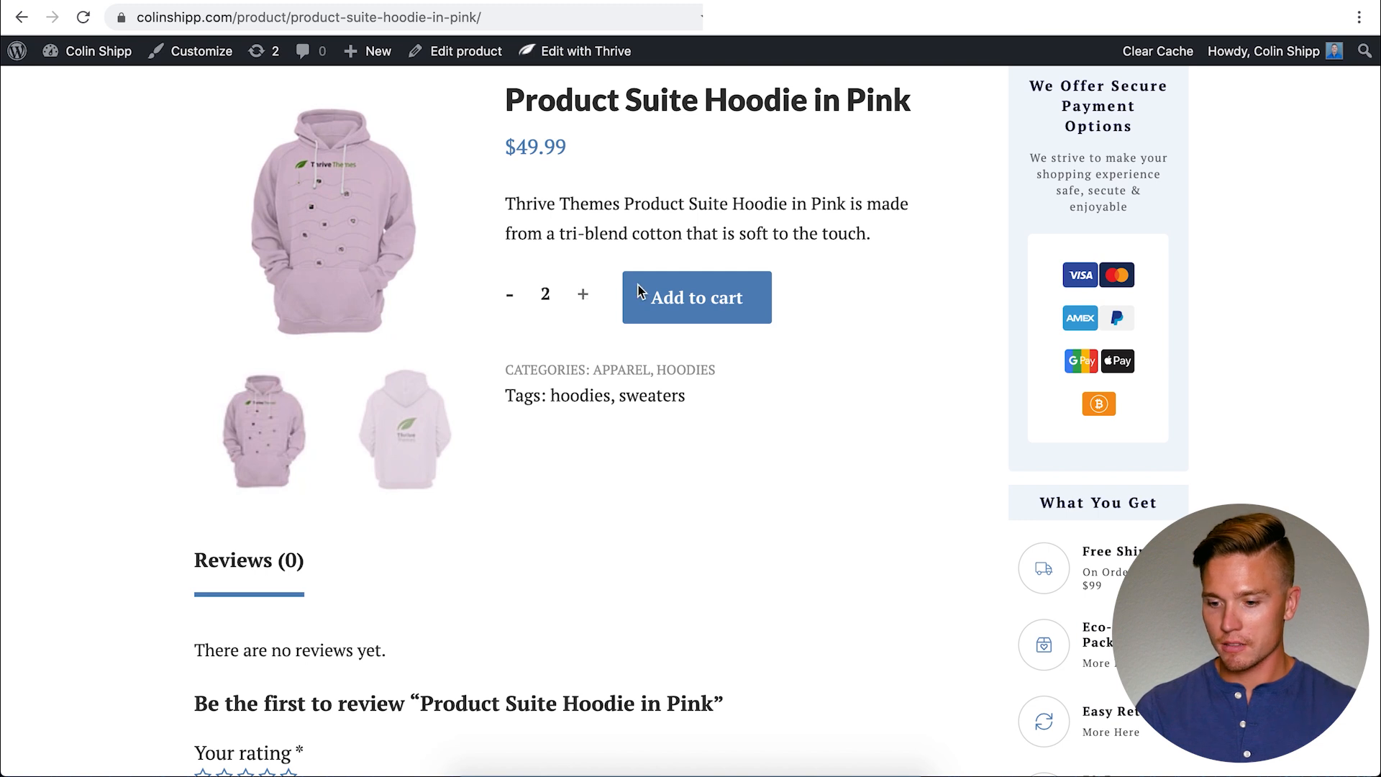
scroll(477, 540, "down", 15)
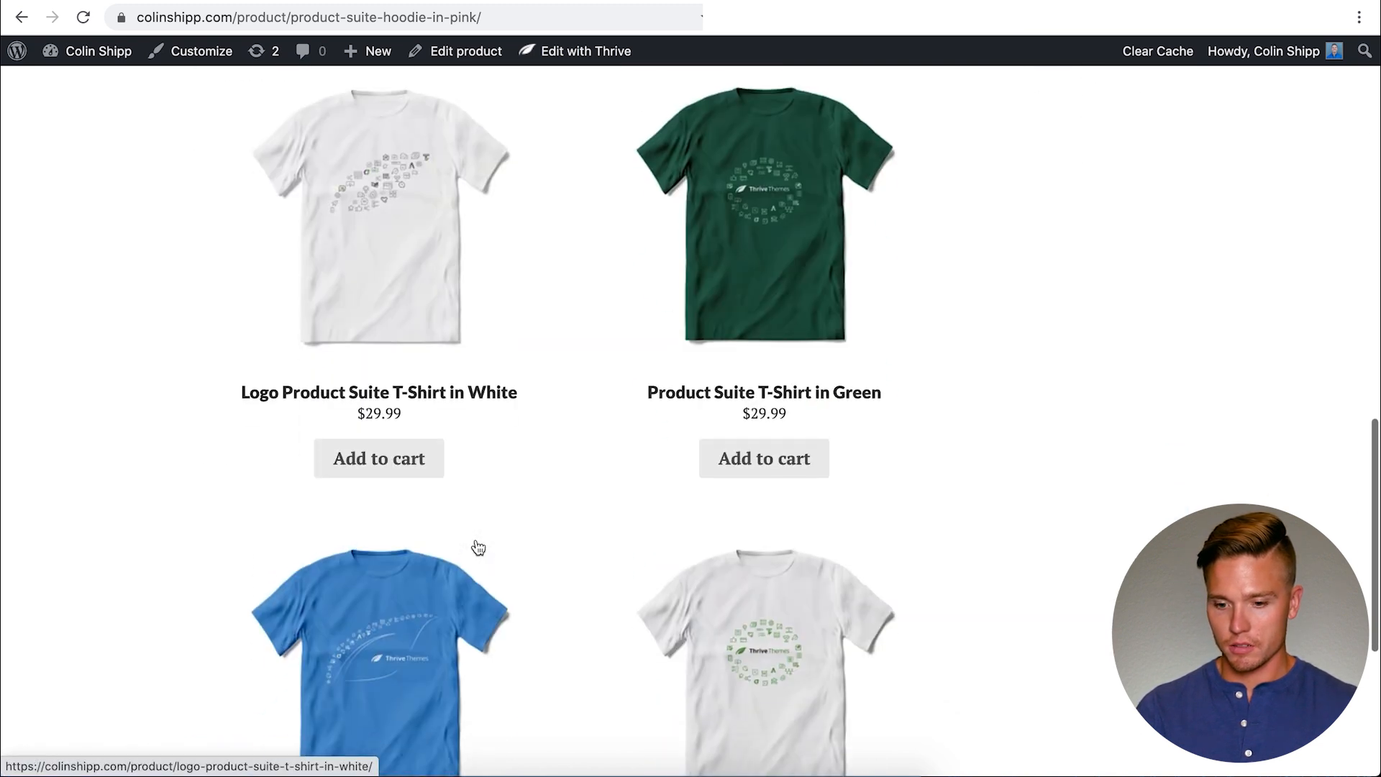
scroll(525, 433, "down", 5)
scroll(525, 433, "up", 20)
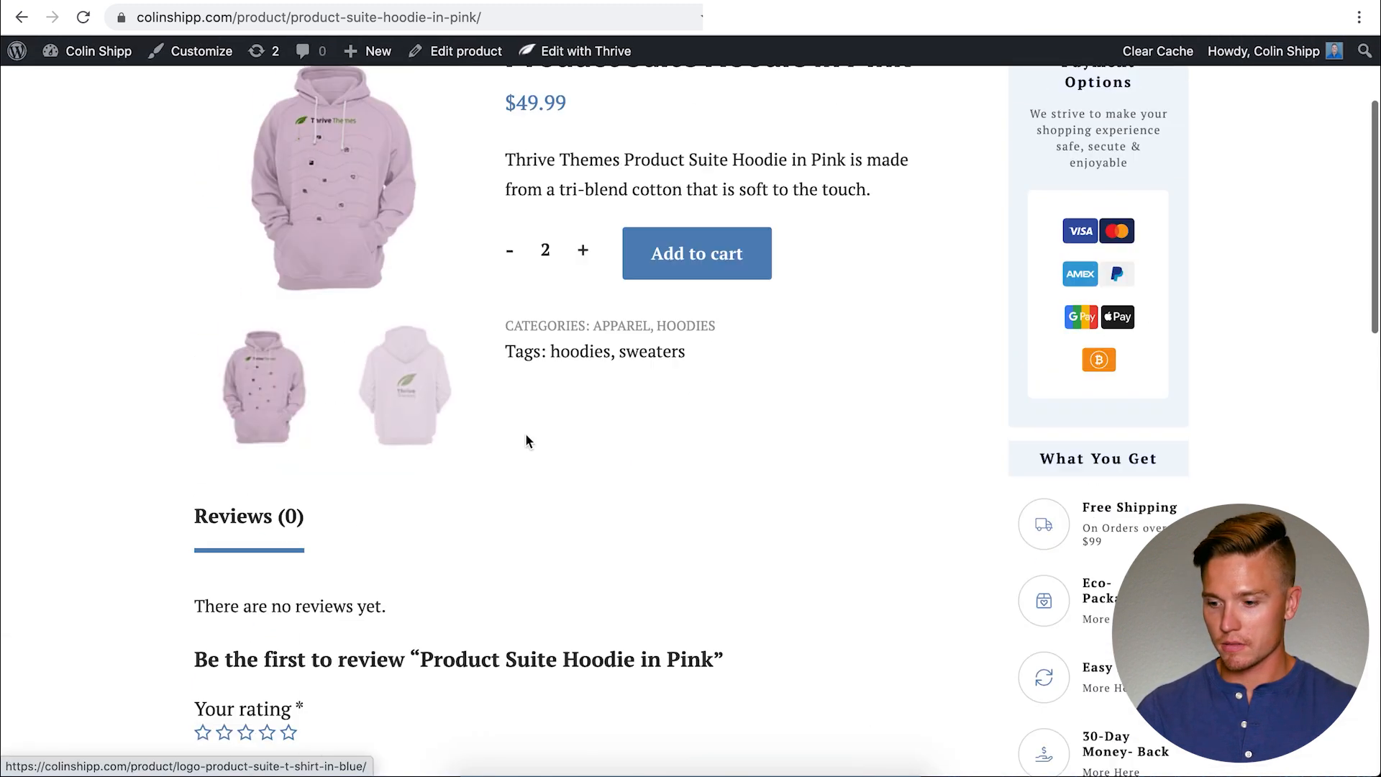
Return to the Shop page, choose the Apparel product category and look through its products.
scroll(721, 273, "left", 5)
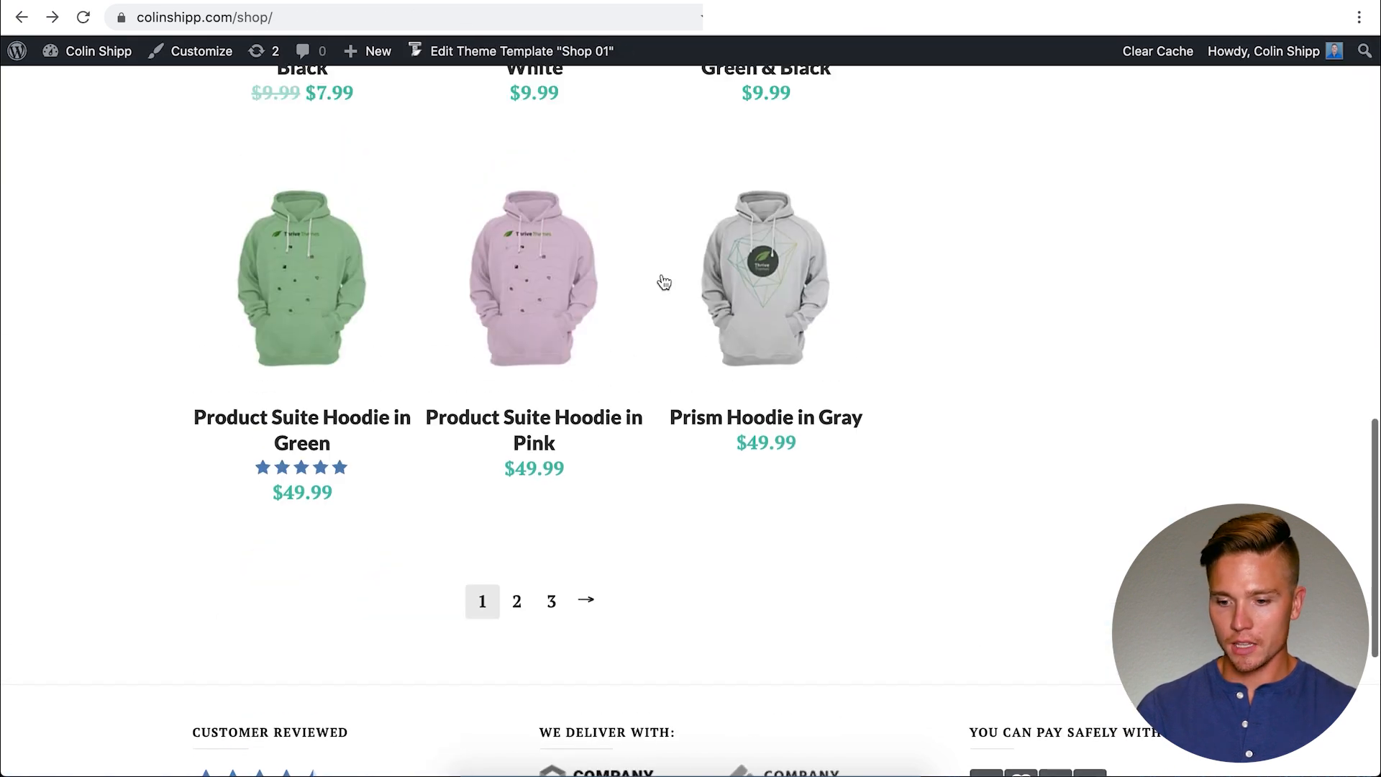
scroll(986, 354, "up", 15)
scroll(1029, 693, "down", 3)
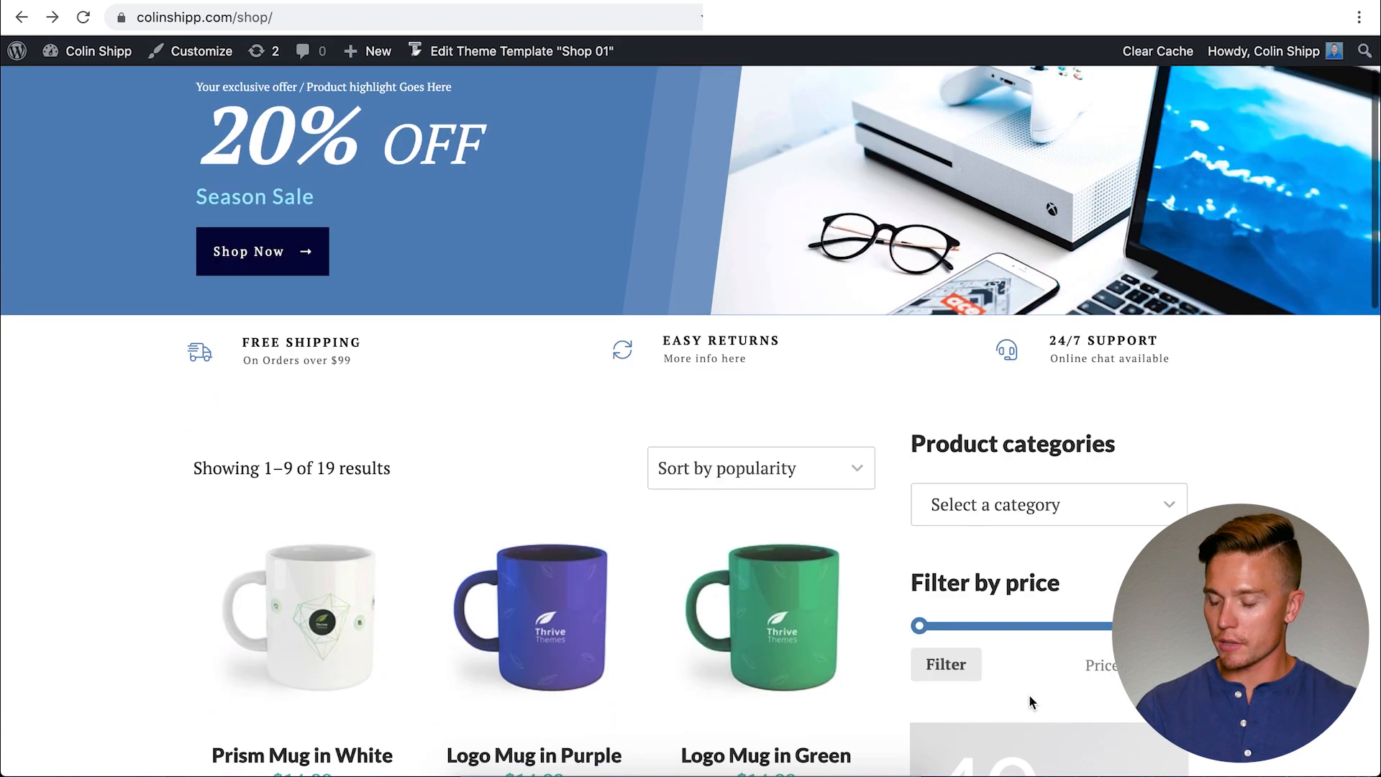
left_click(1163, 515)
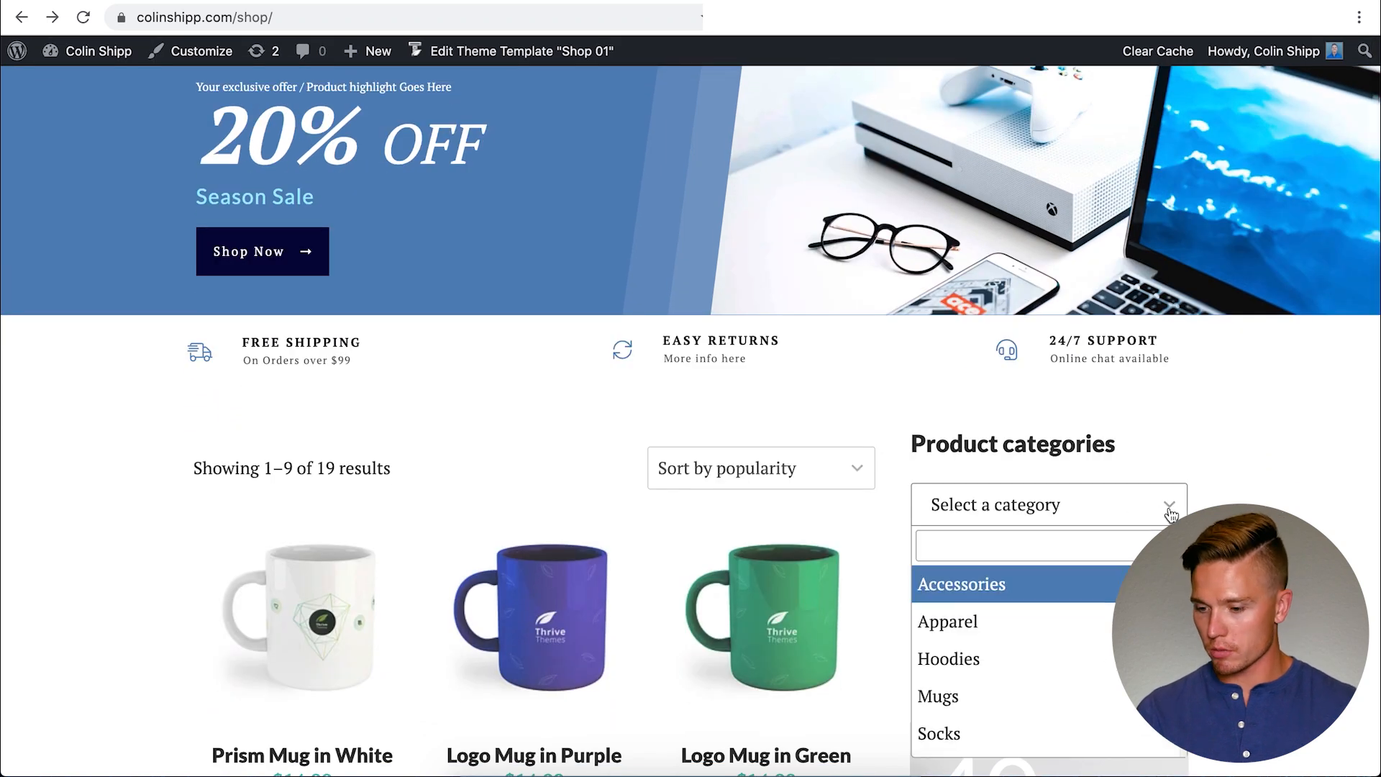
left_click(1006, 622)
scroll(589, 581, "down", 4)
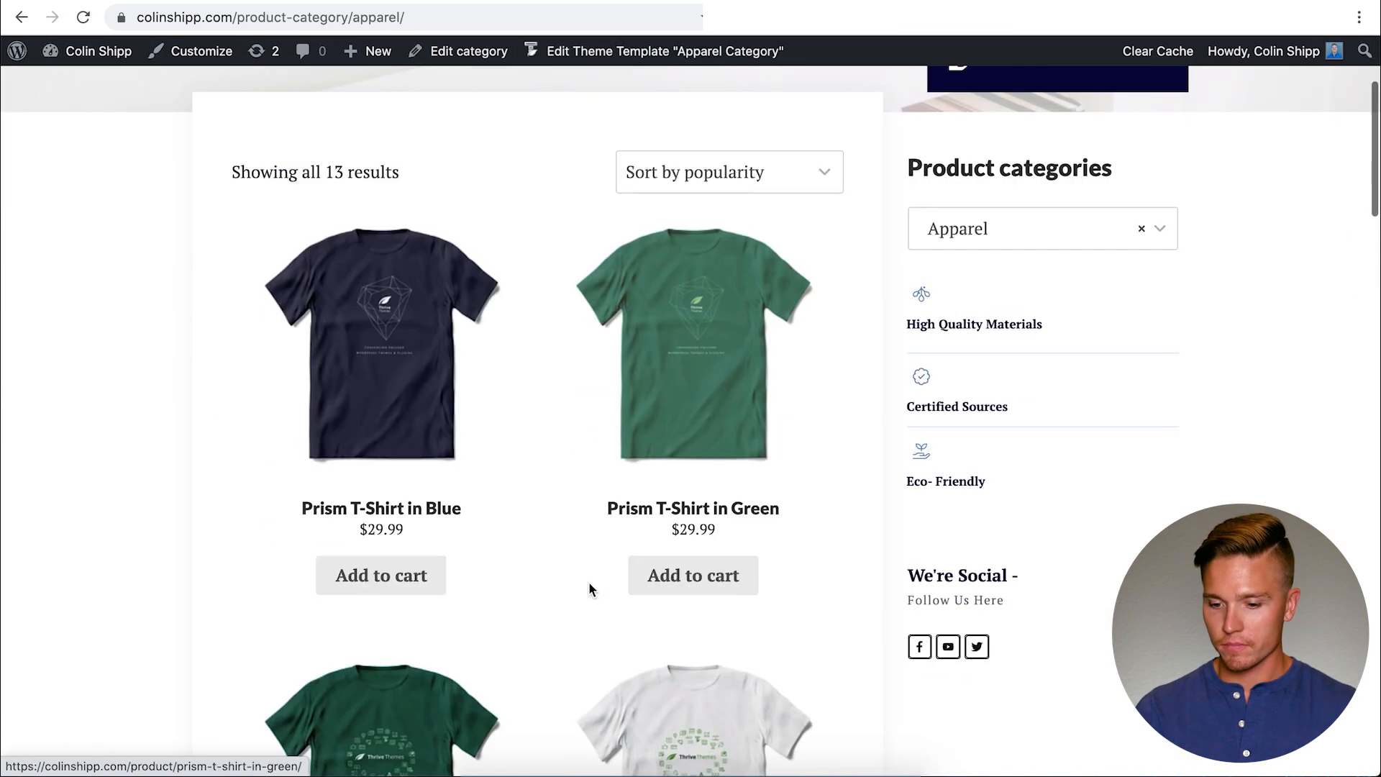
scroll(589, 582, "down", 10)
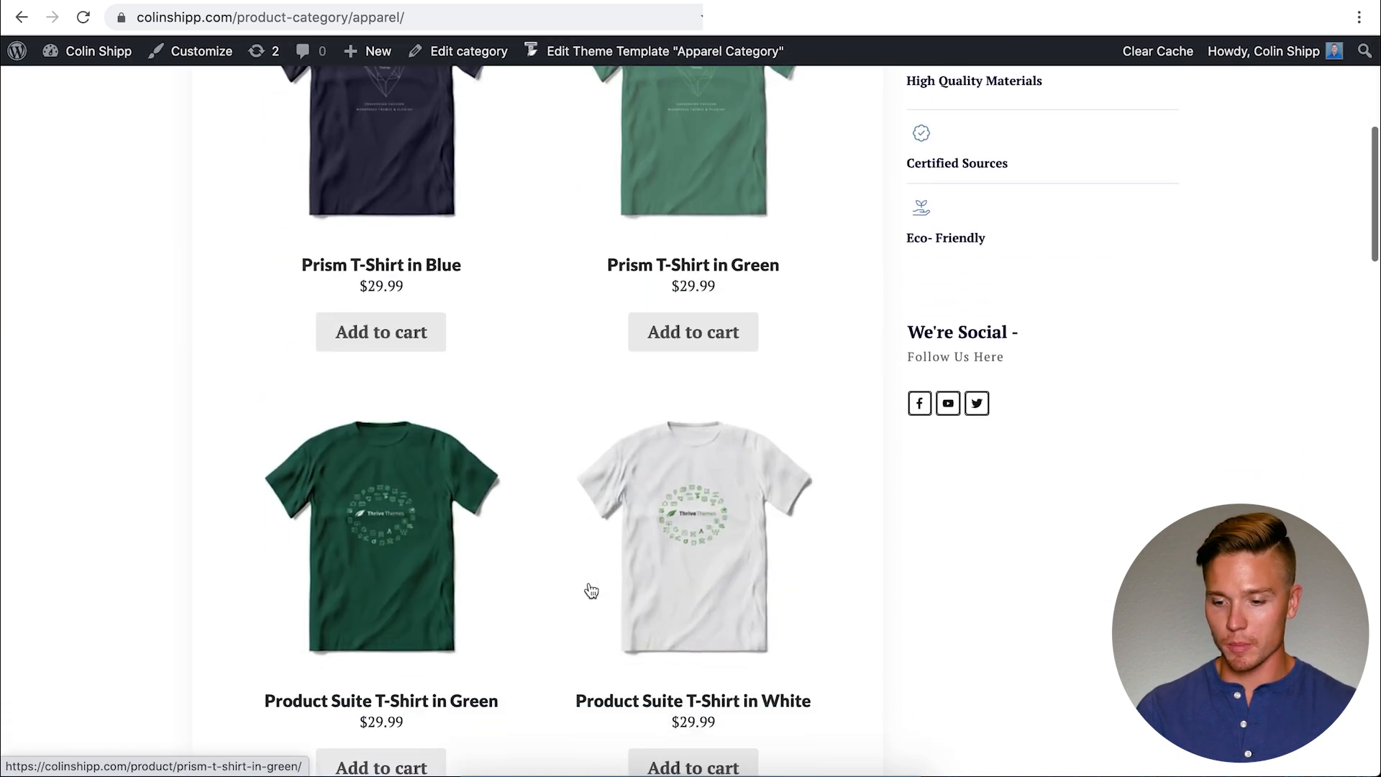
scroll(588, 591, "down", 2)
View the Logo Product Suite T-Shirt in Blue product page and return to the Apparel category.
left_click(402, 362)
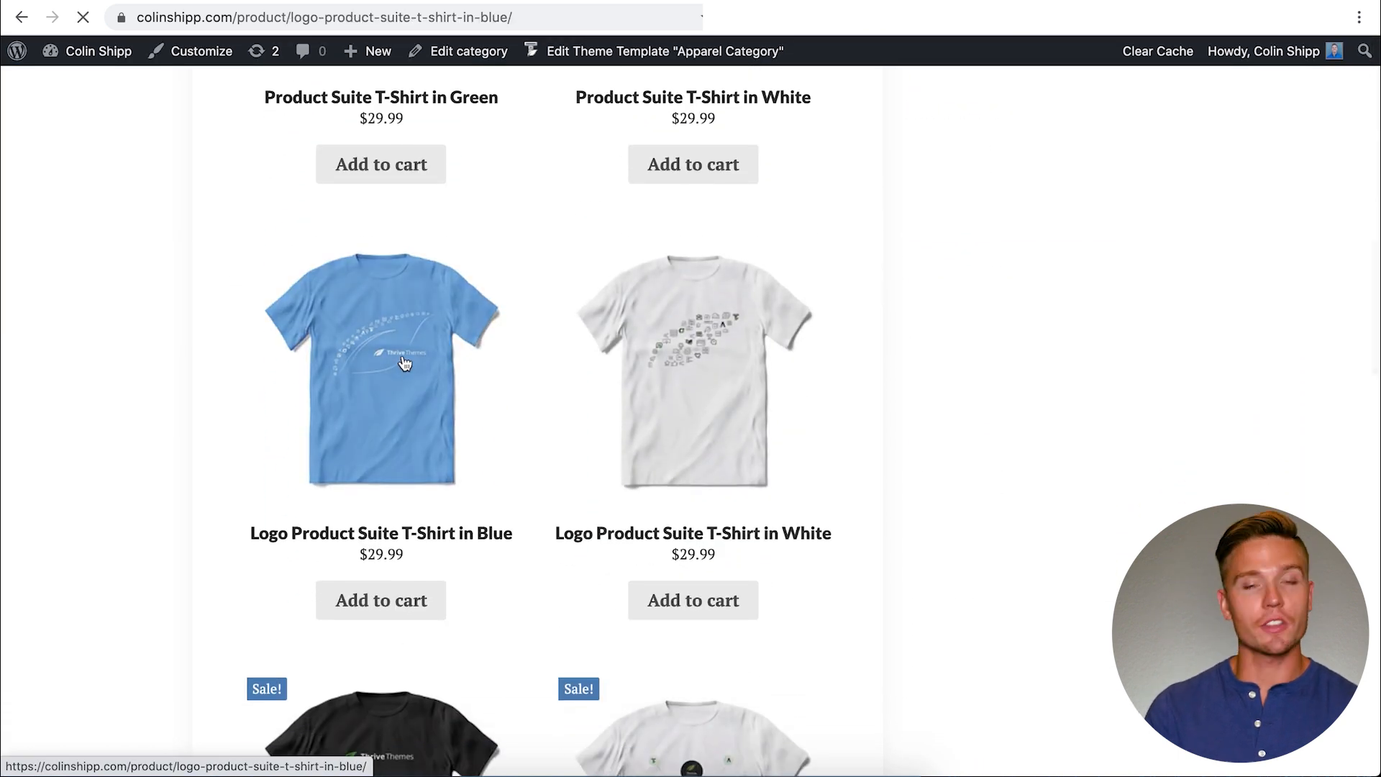
scroll(401, 363, "down", 5)
scroll(401, 364, "up", 5)
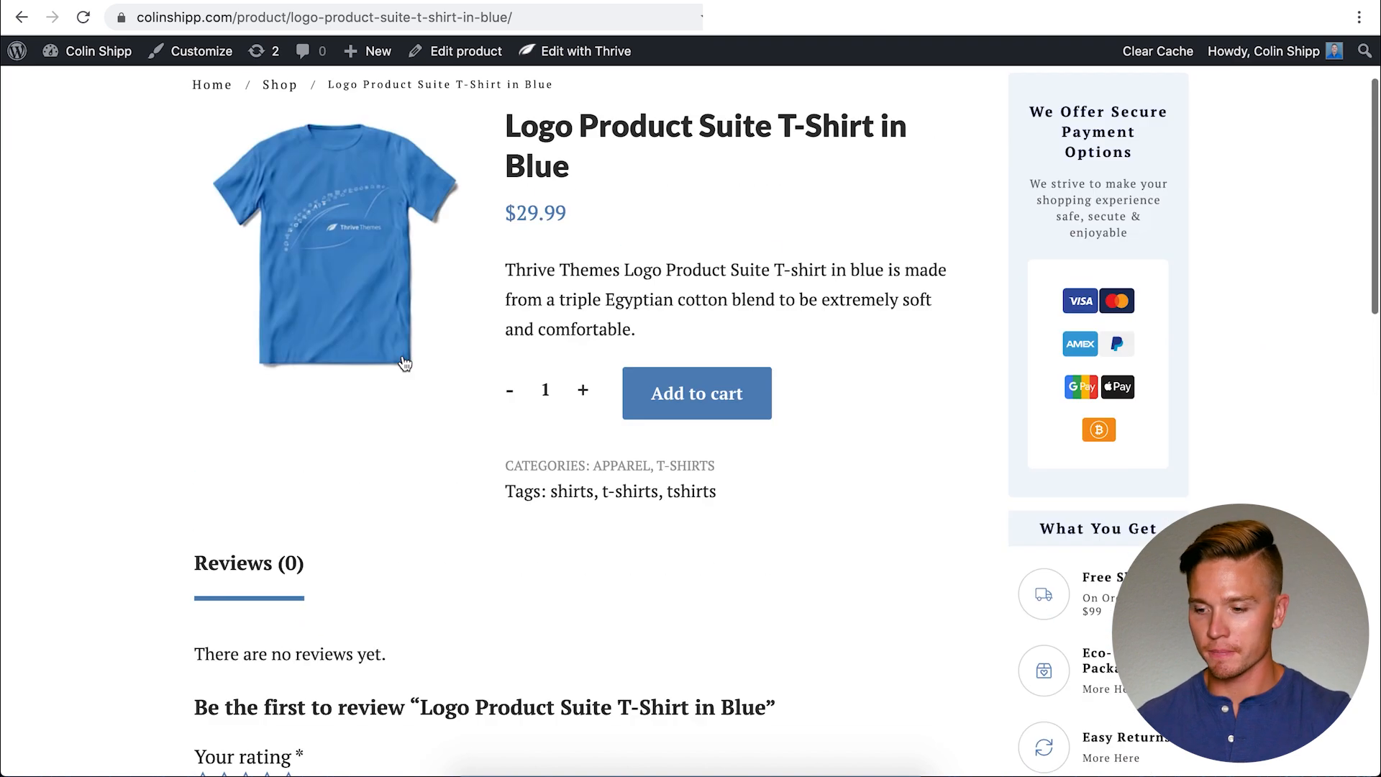
scroll(910, 202, "left", 5)
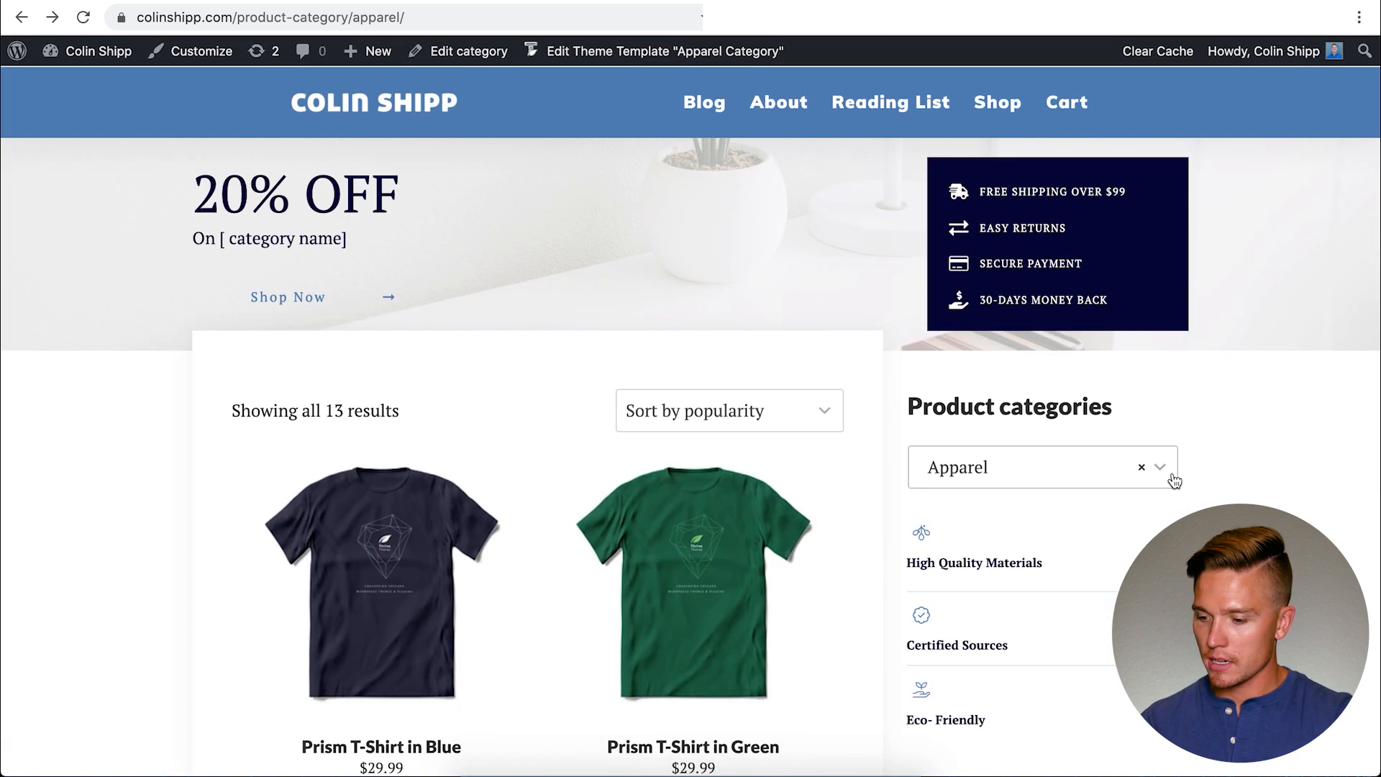
Switch the product category to Accessories and open the Logo Socks in Green & White product.
left_click(1162, 478)
scroll(971, 646, "down", 1)
scroll(968, 605, "up", 1)
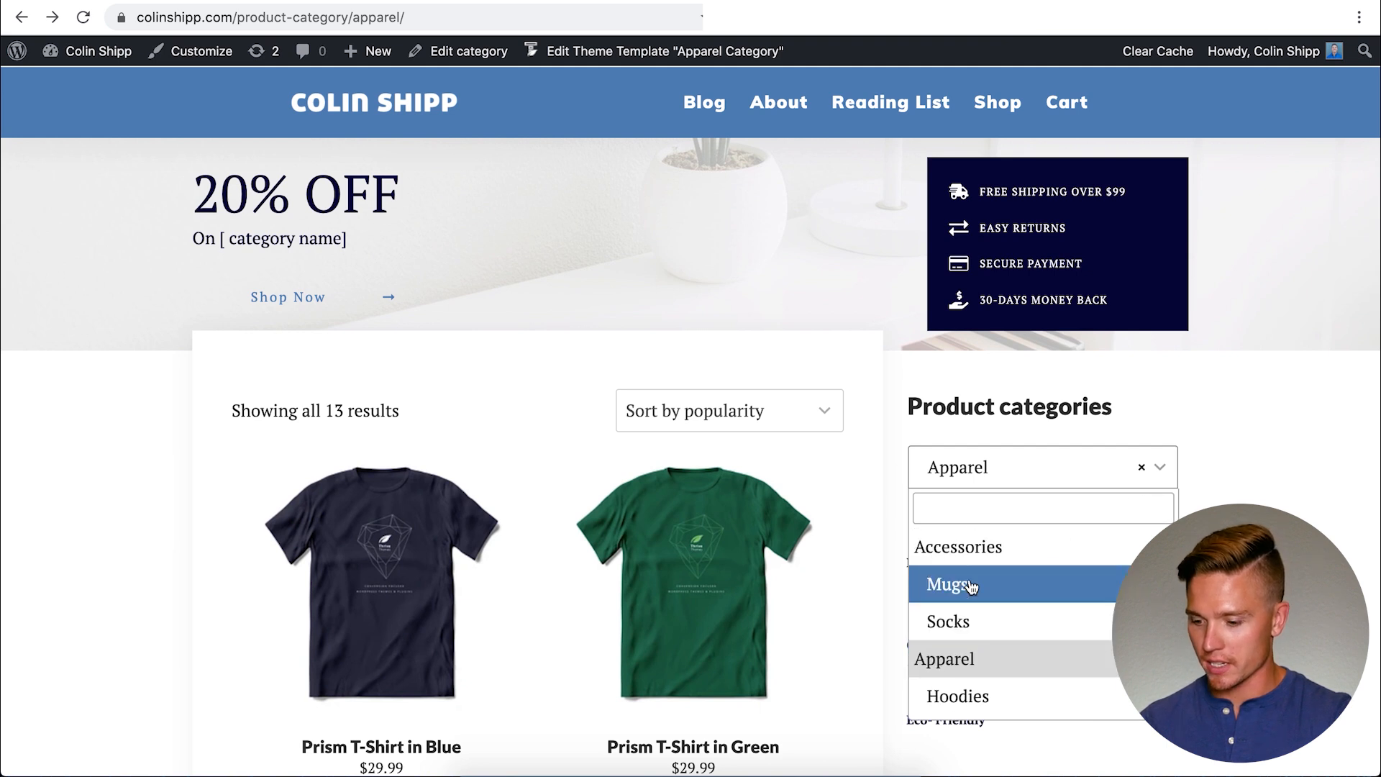
left_click(986, 547)
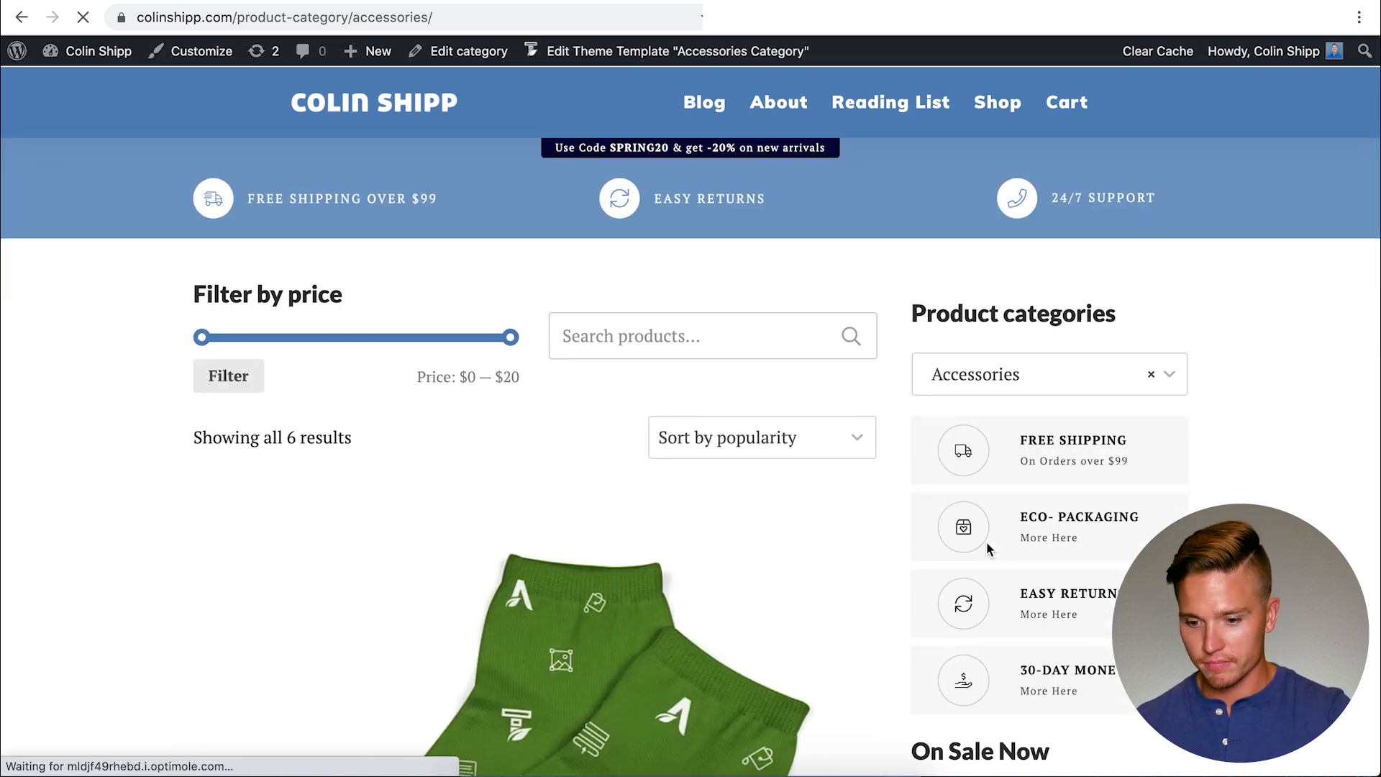
scroll(711, 608, "down", 15)
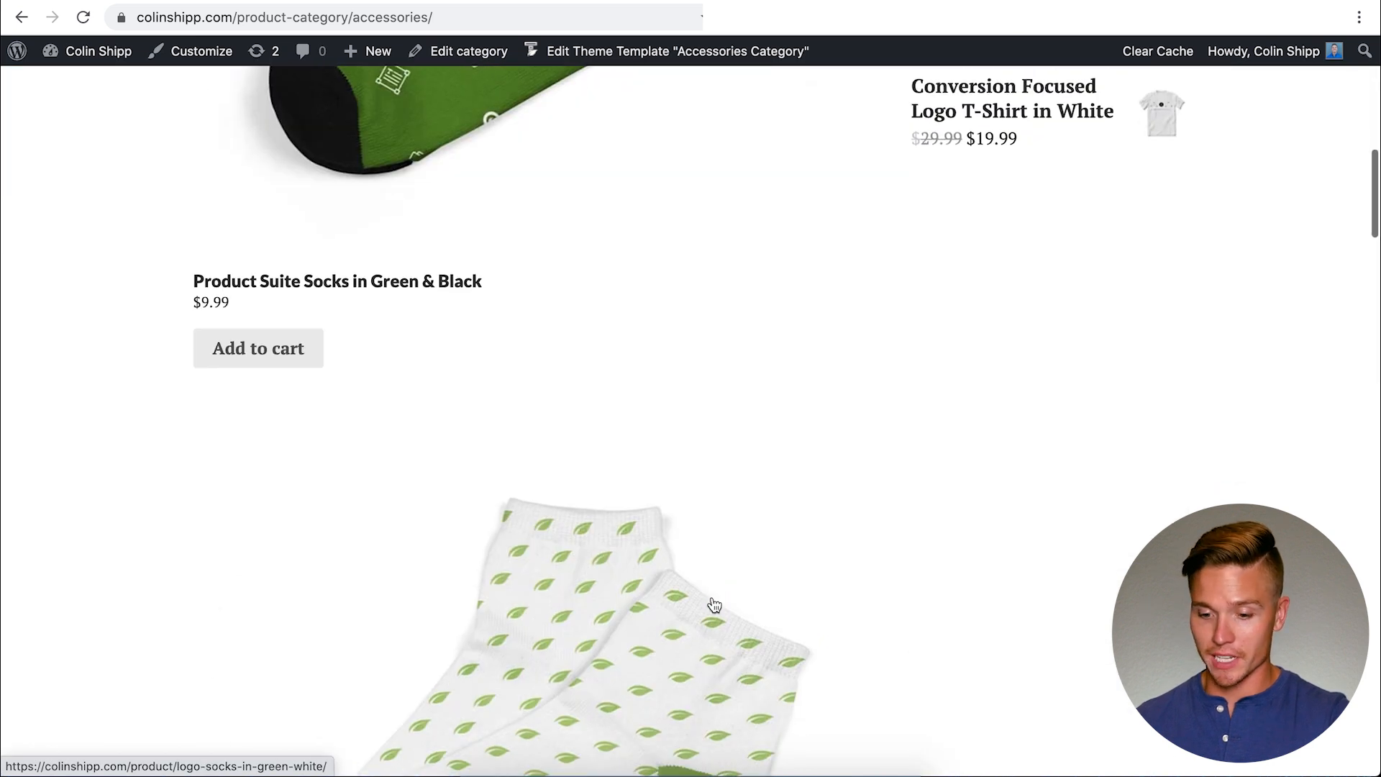
left_click(593, 390)
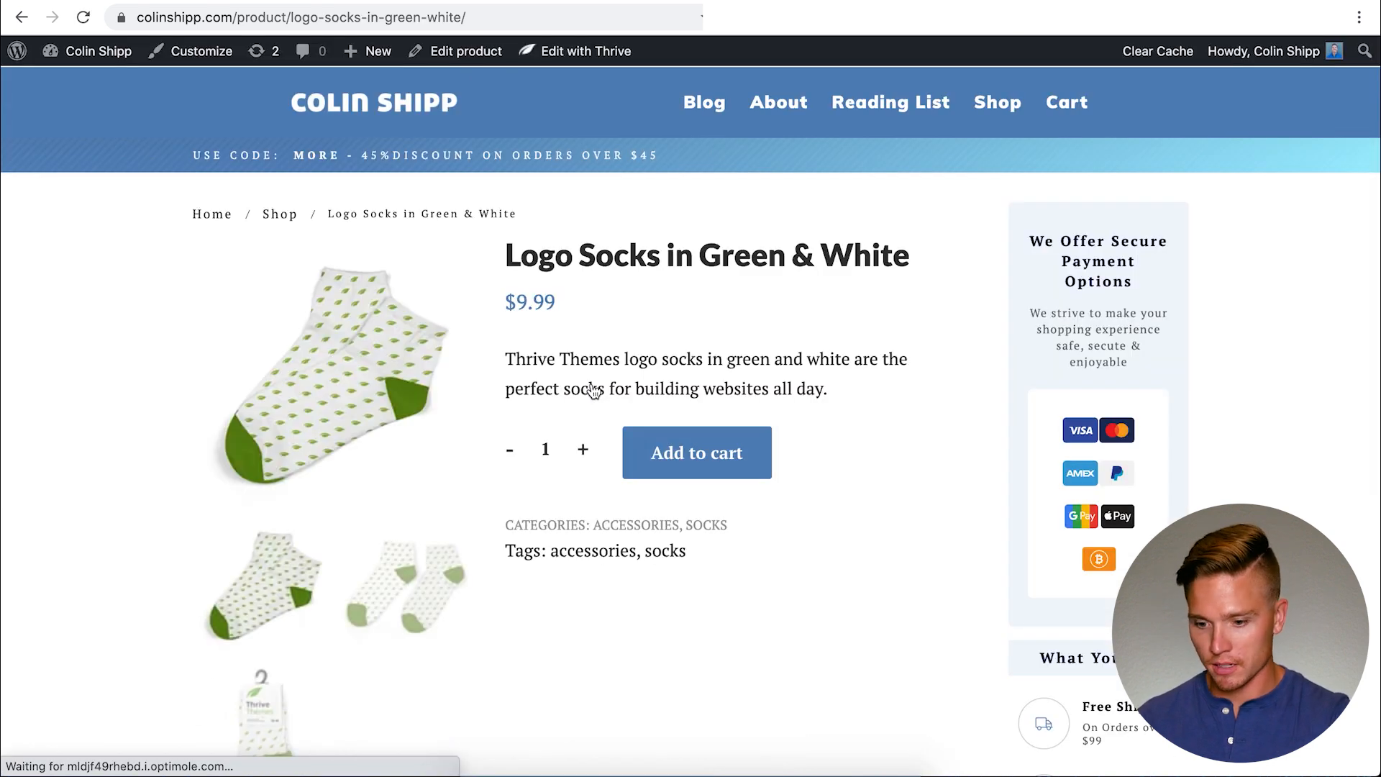
scroll(594, 391, "up", 1)
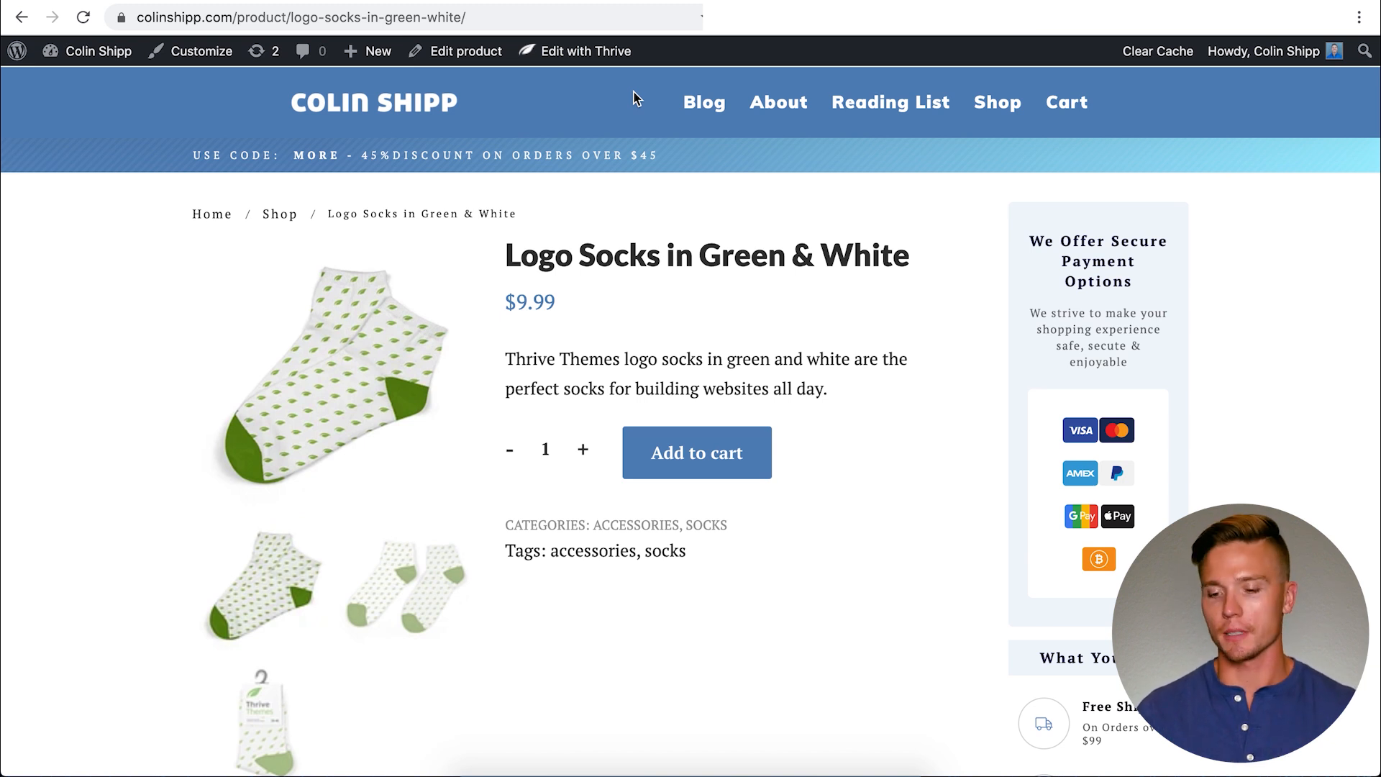
Open the Shop 01 list template for editing and add a Cart Widget to its sidebar below the Product categories dropdown.
left_click(237, 0)
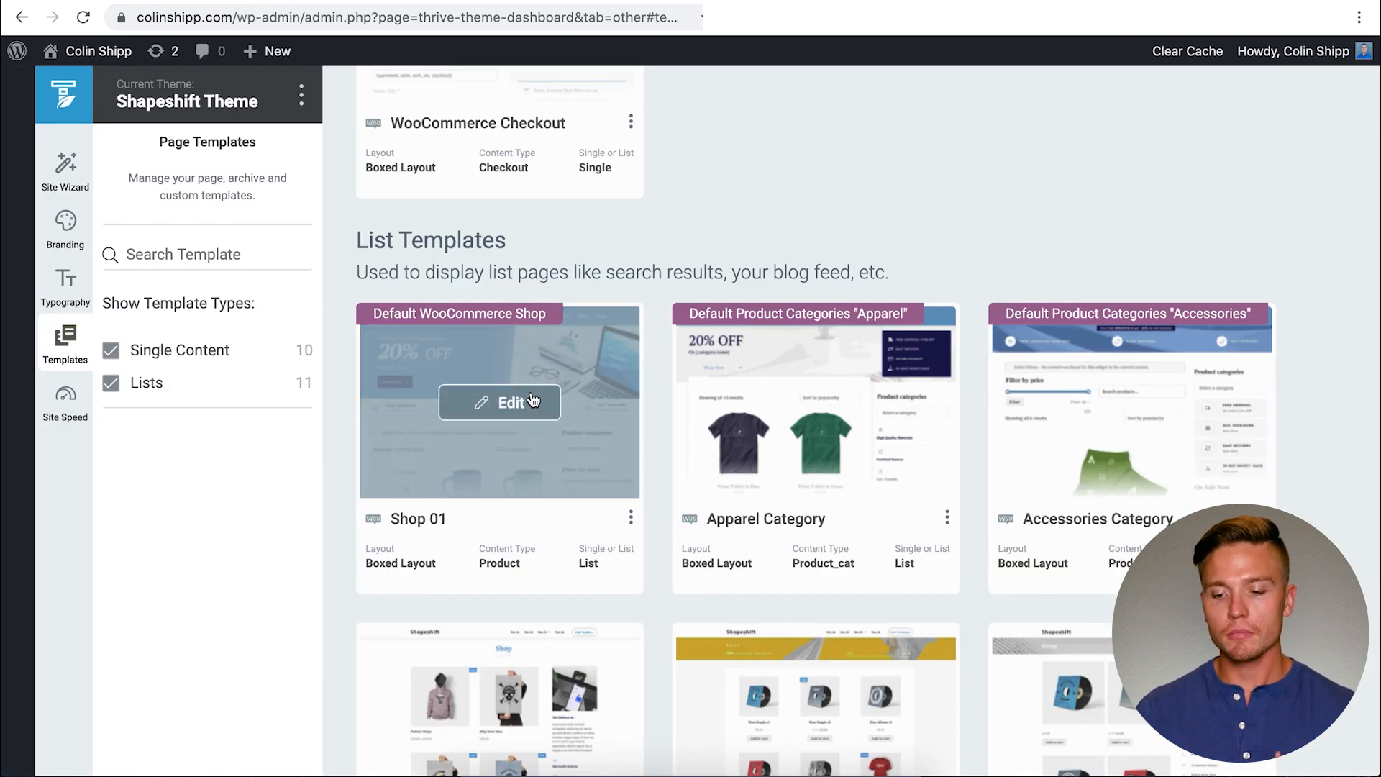
left_click(499, 403)
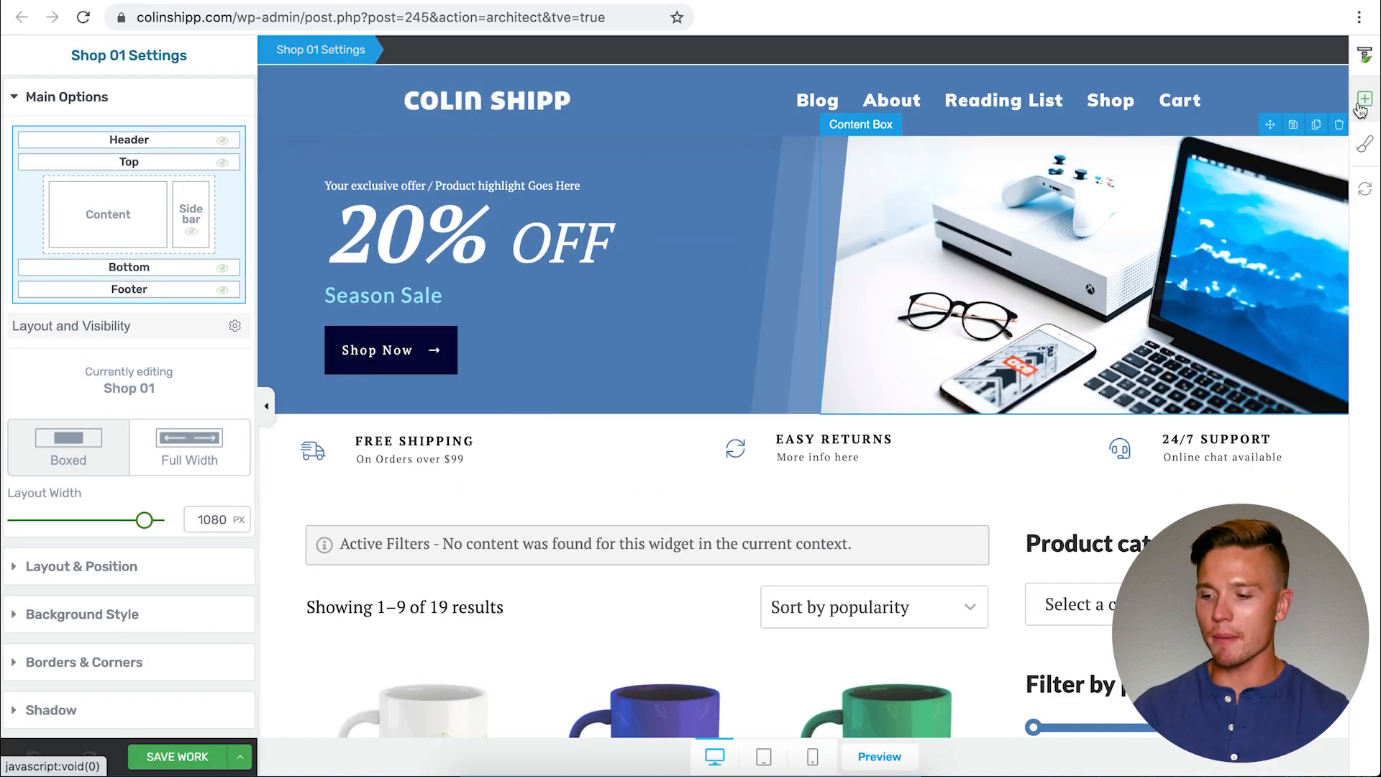
left_click(1364, 104)
type("woo")
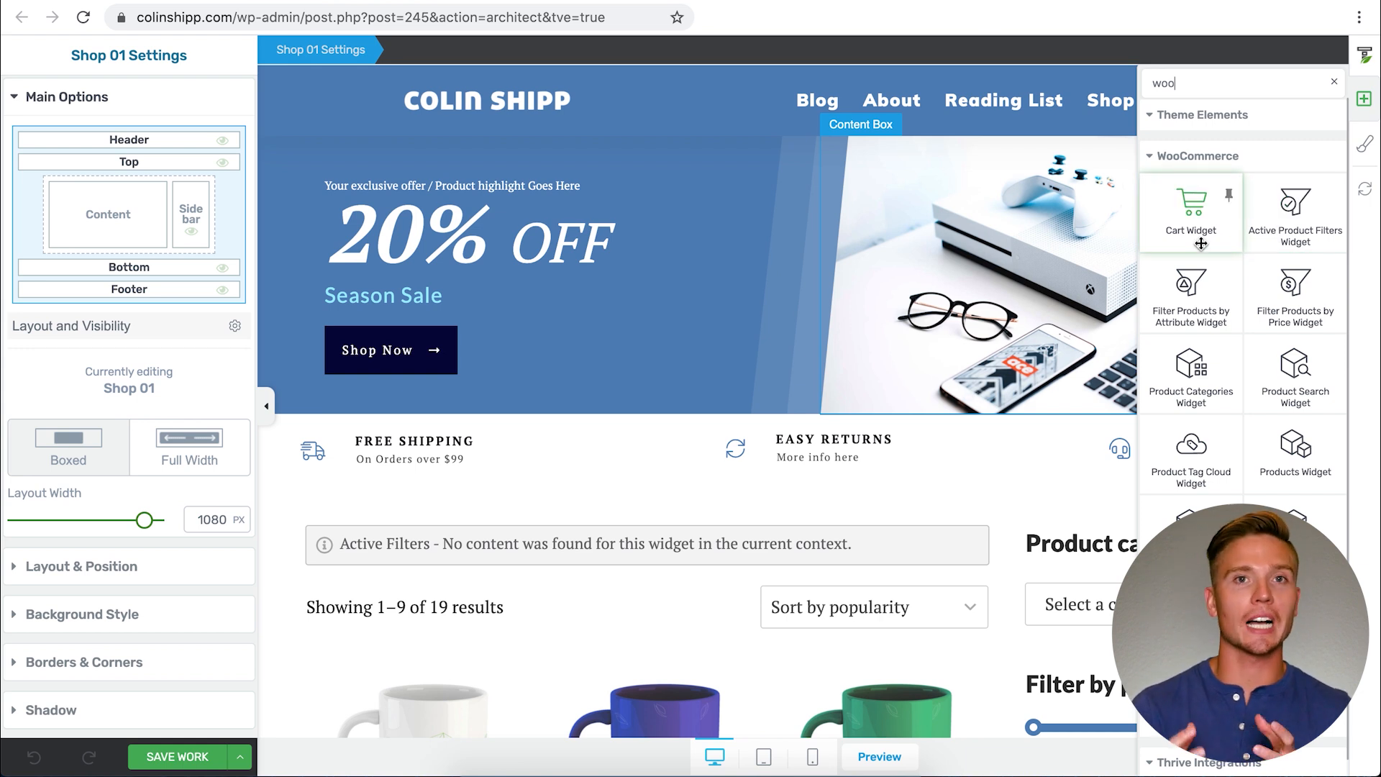
left_click_drag(1200, 244, 1128, 646)
scroll(1127, 646, "down", 6)
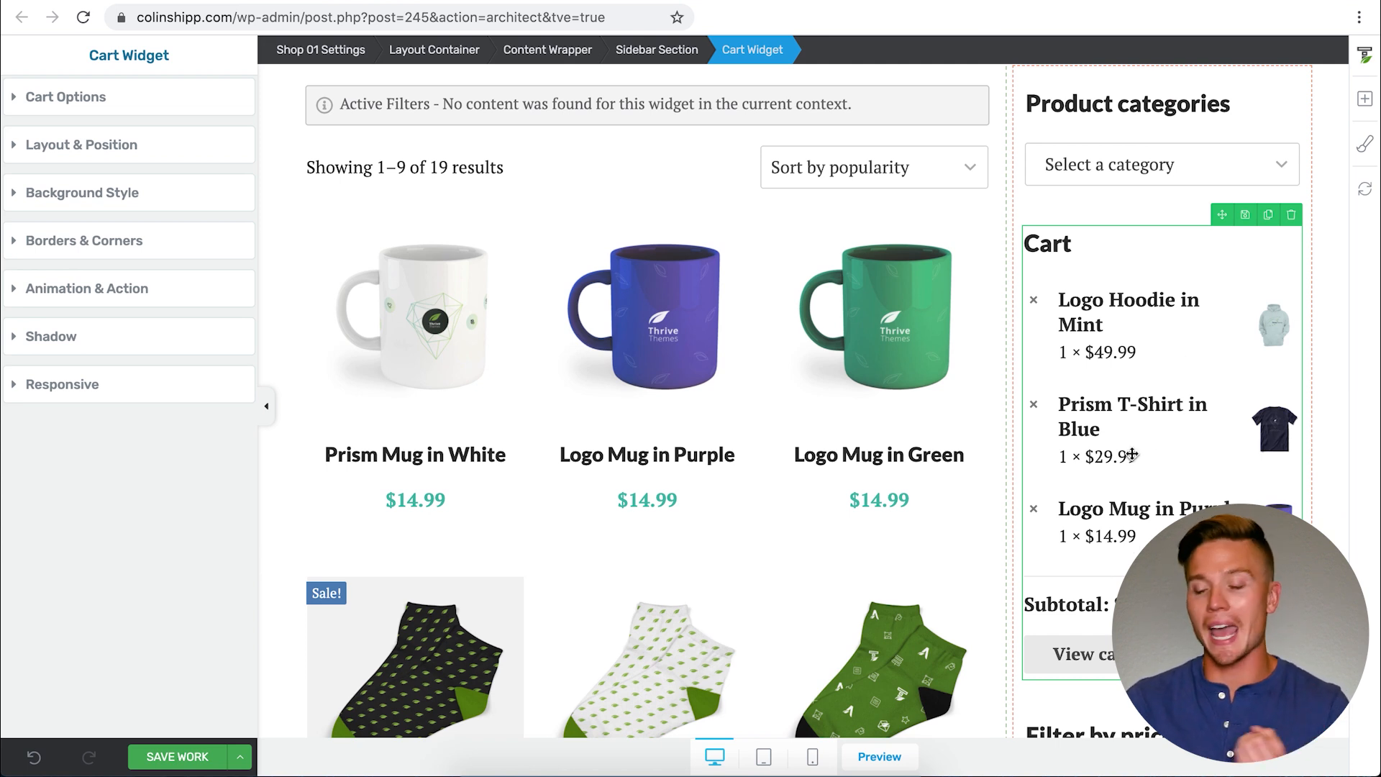
Find the WooCommerce elements and add a Product Search Widget to the sidebar between the Product categories dropdown and the Cart Widget.
left_click(1367, 101)
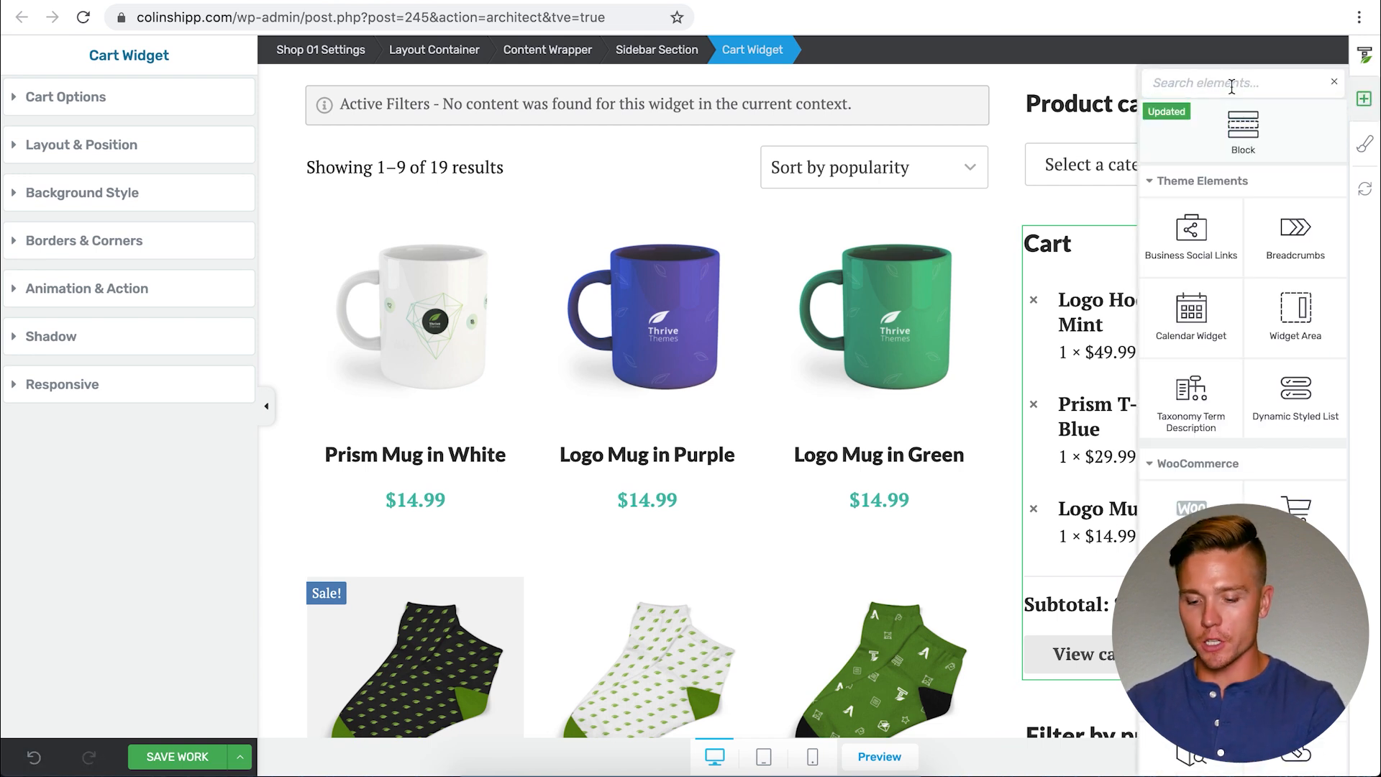
type("woo")
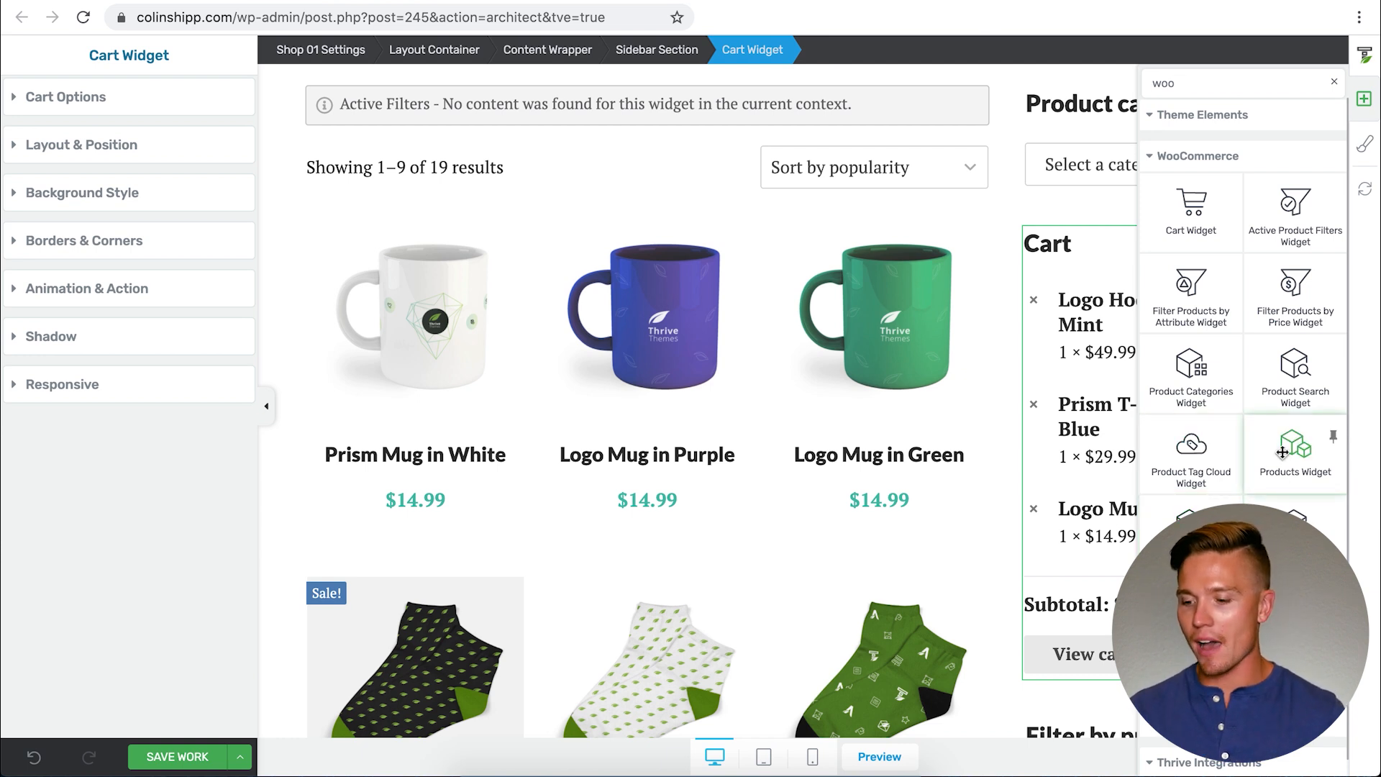
left_click_drag(1290, 402, 1123, 221)
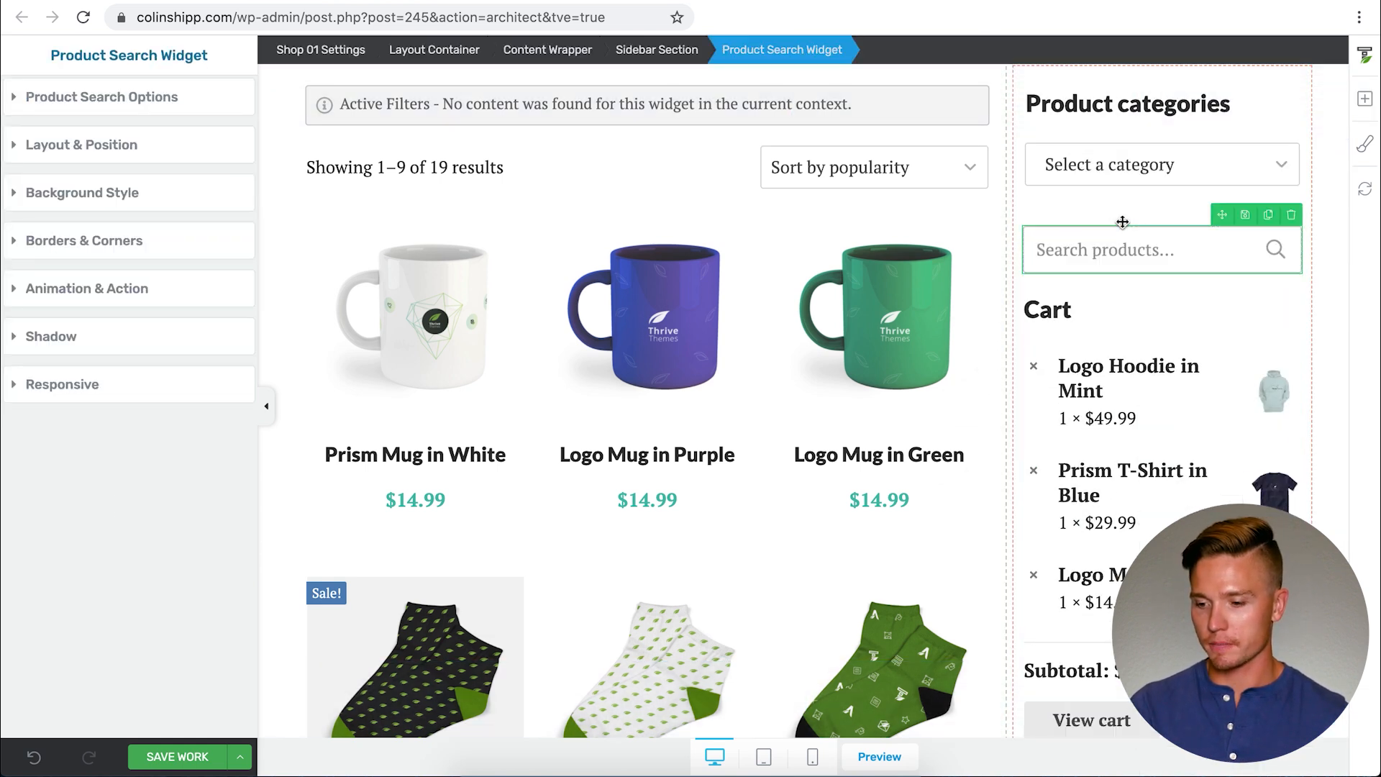
Delete the Cart Widget and the Product Search Widget from the Shop 01 sidebar.
left_click(1292, 282)
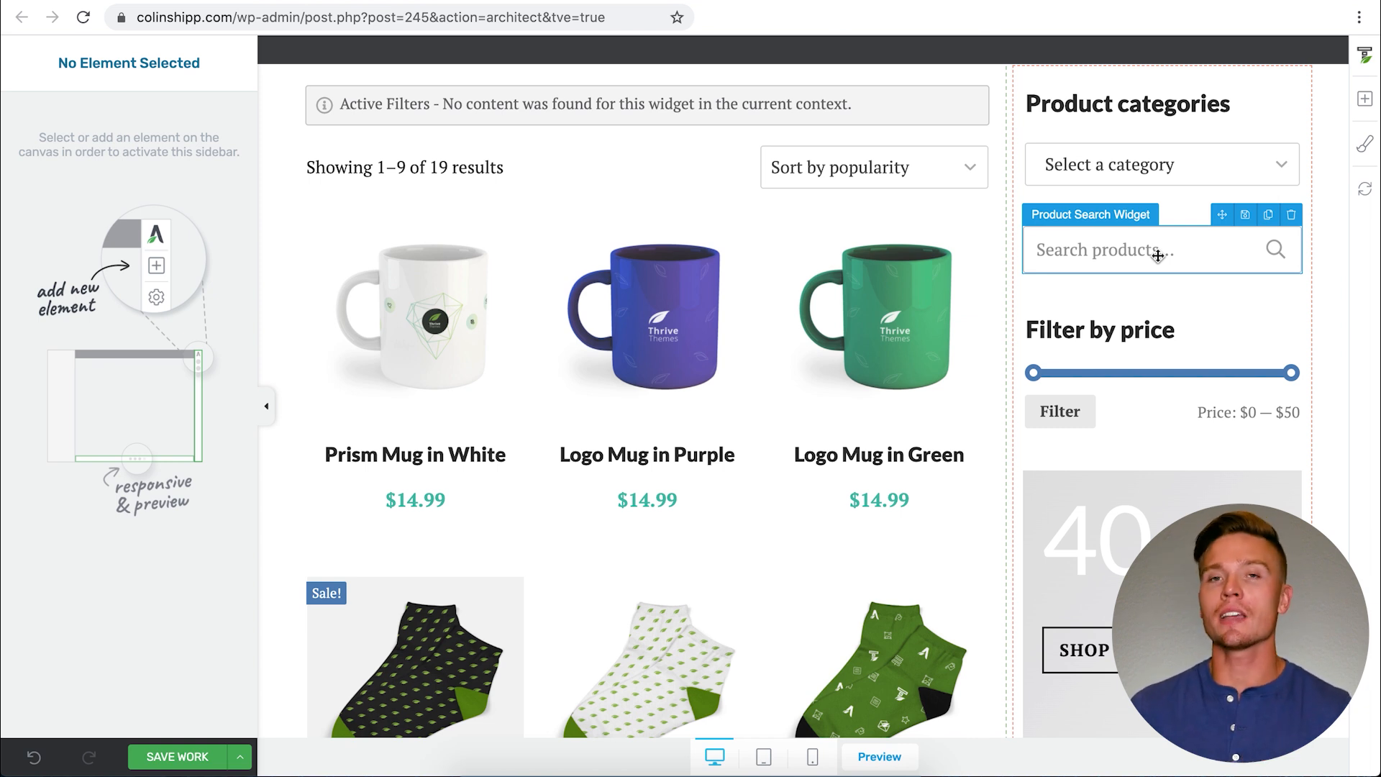
left_click(1291, 215)
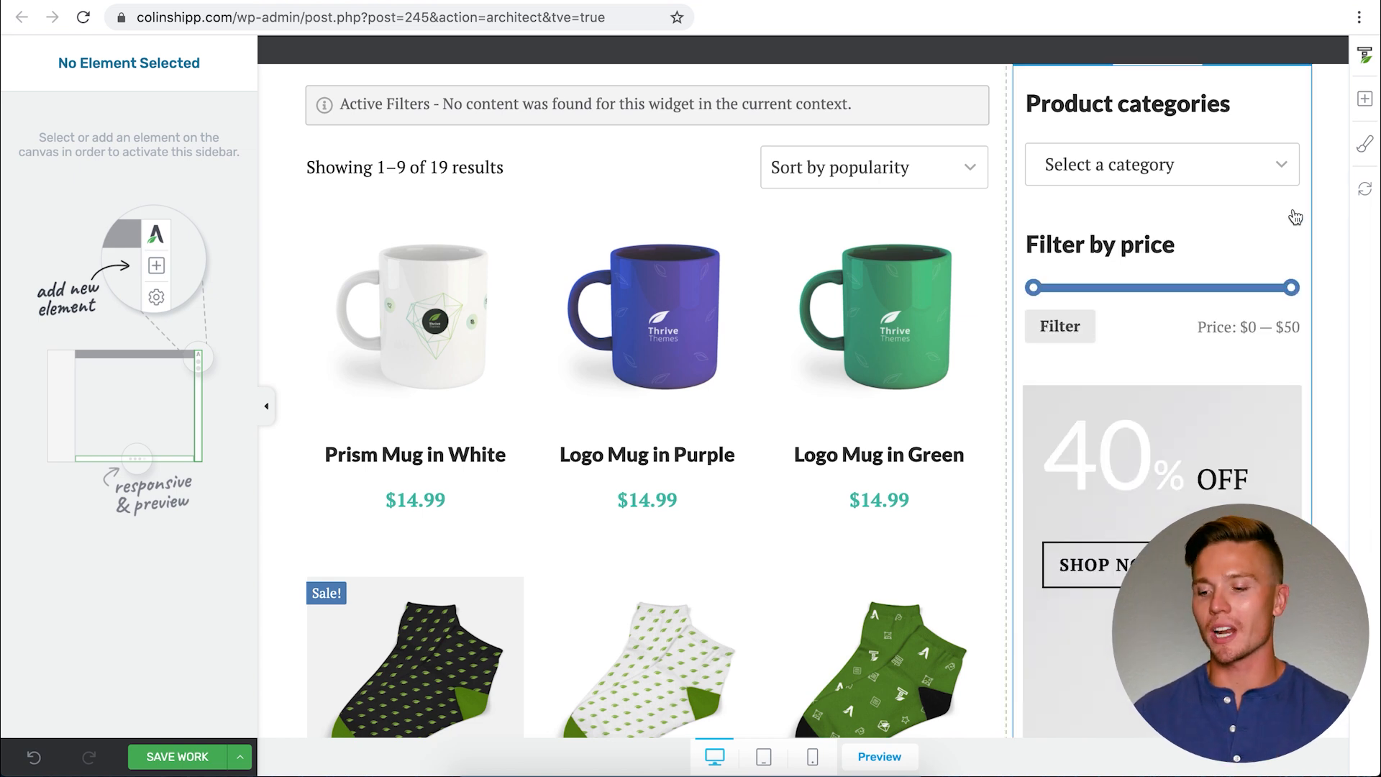
Try out a Recent Viewed Products Widget in the sidebar between Filter by price and the 40% OFF banner, and remove it again.
left_click(1364, 98)
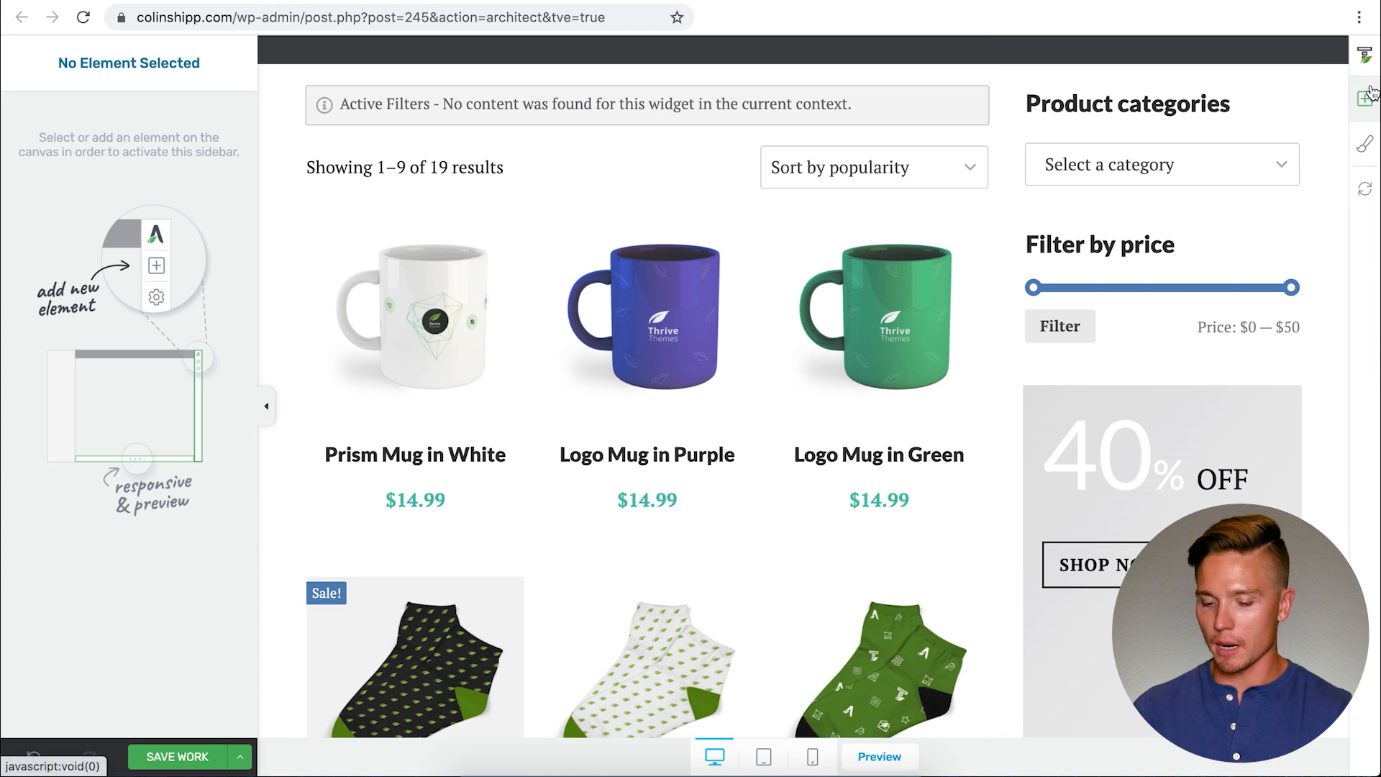
type("woo")
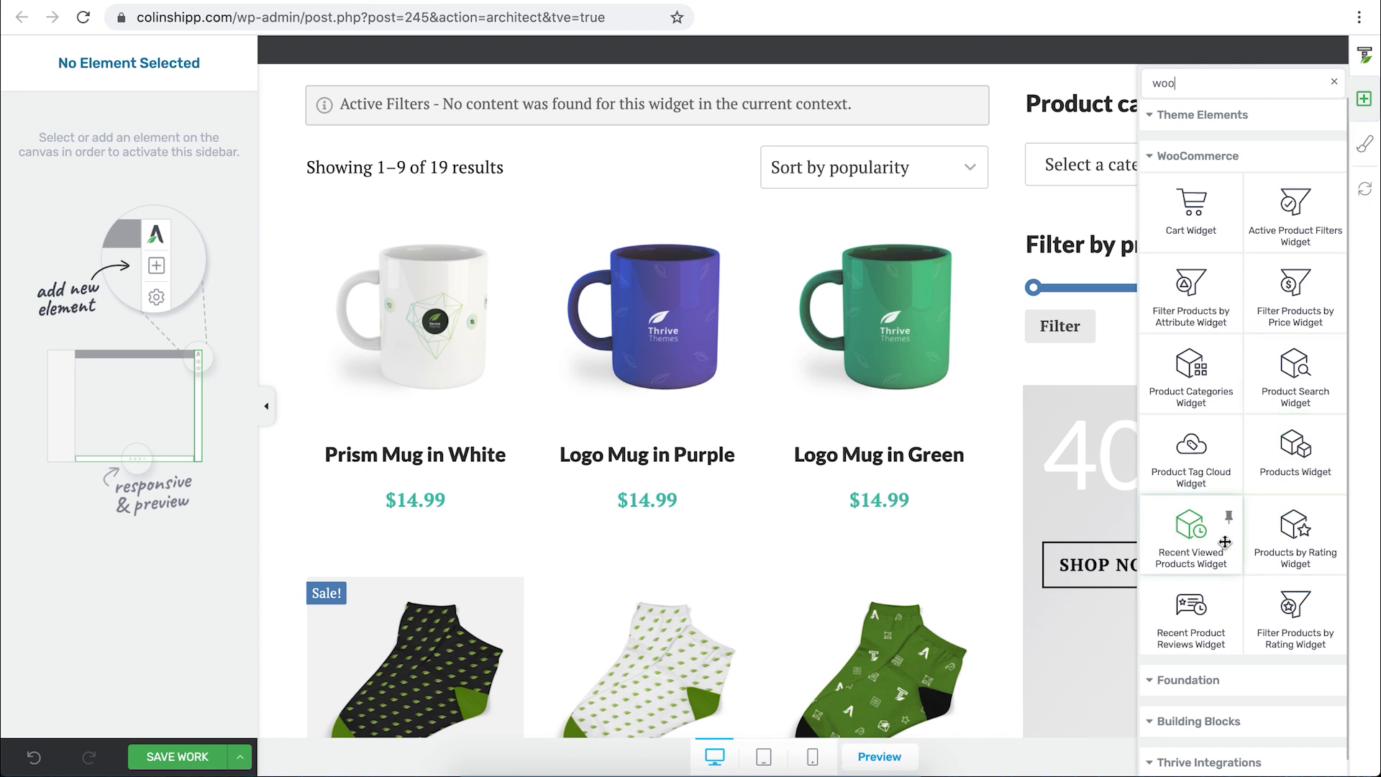
left_click_drag(1211, 543, 1135, 350)
scroll(1135, 351, "down", 4)
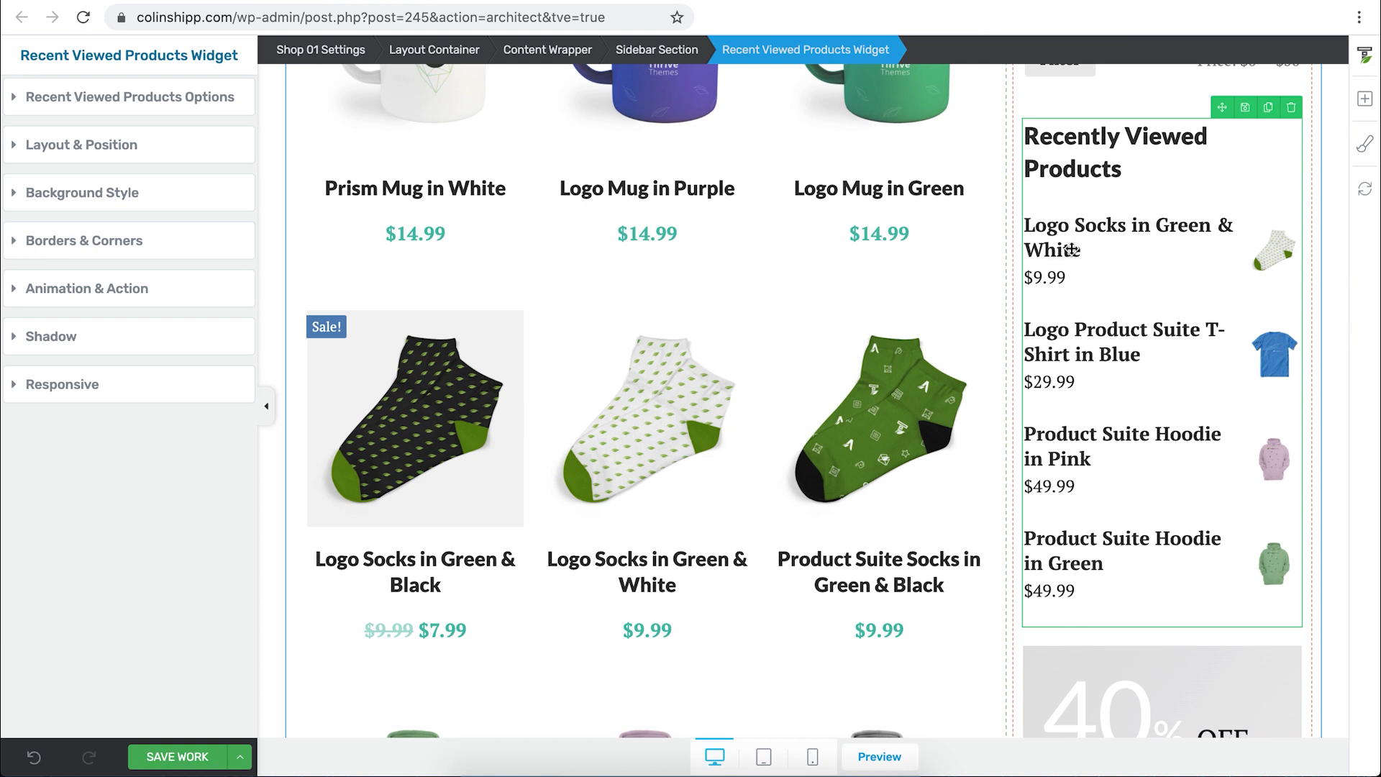
left_click(1292, 108)
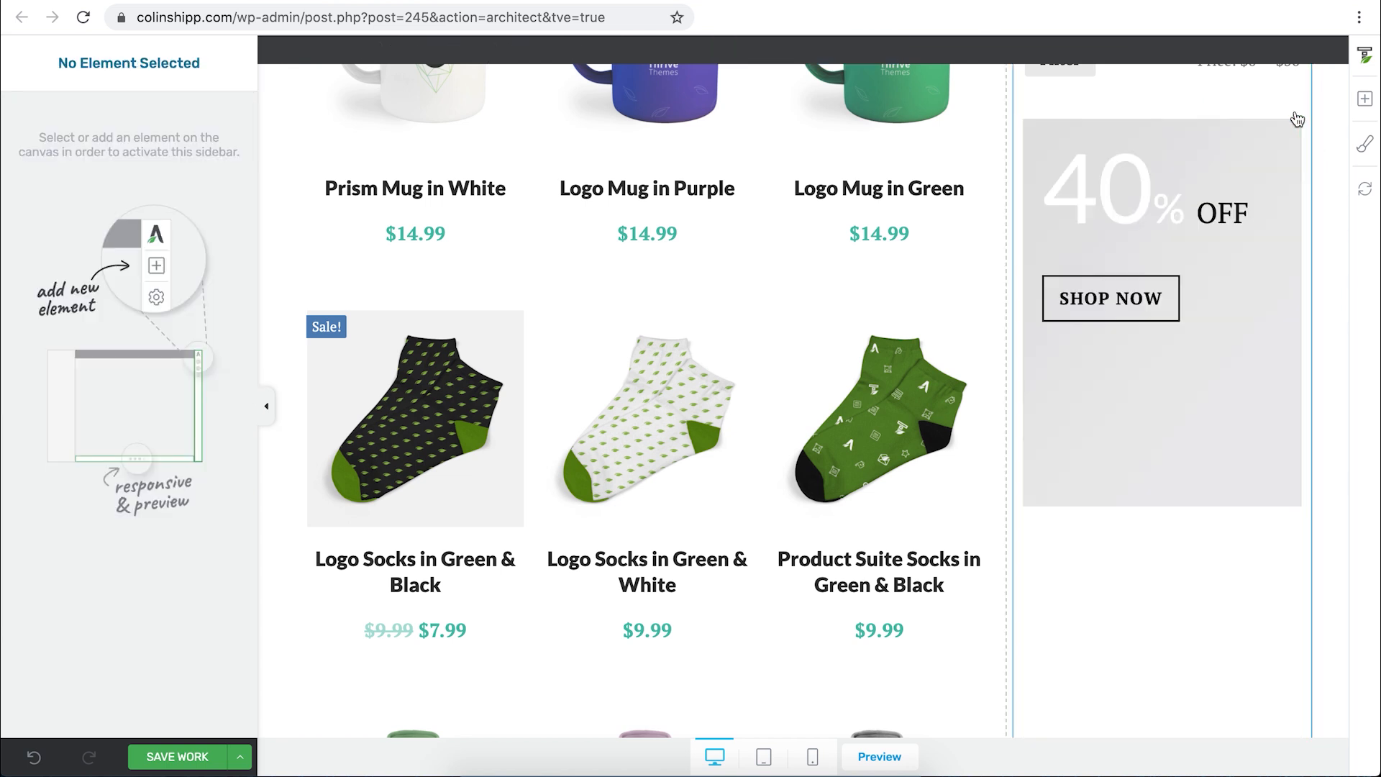
Find the WooCommerce elements and add a Product Tag Cloud Widget to the sidebar below the 40% OFF banner.
left_click(1363, 101)
type("woo")
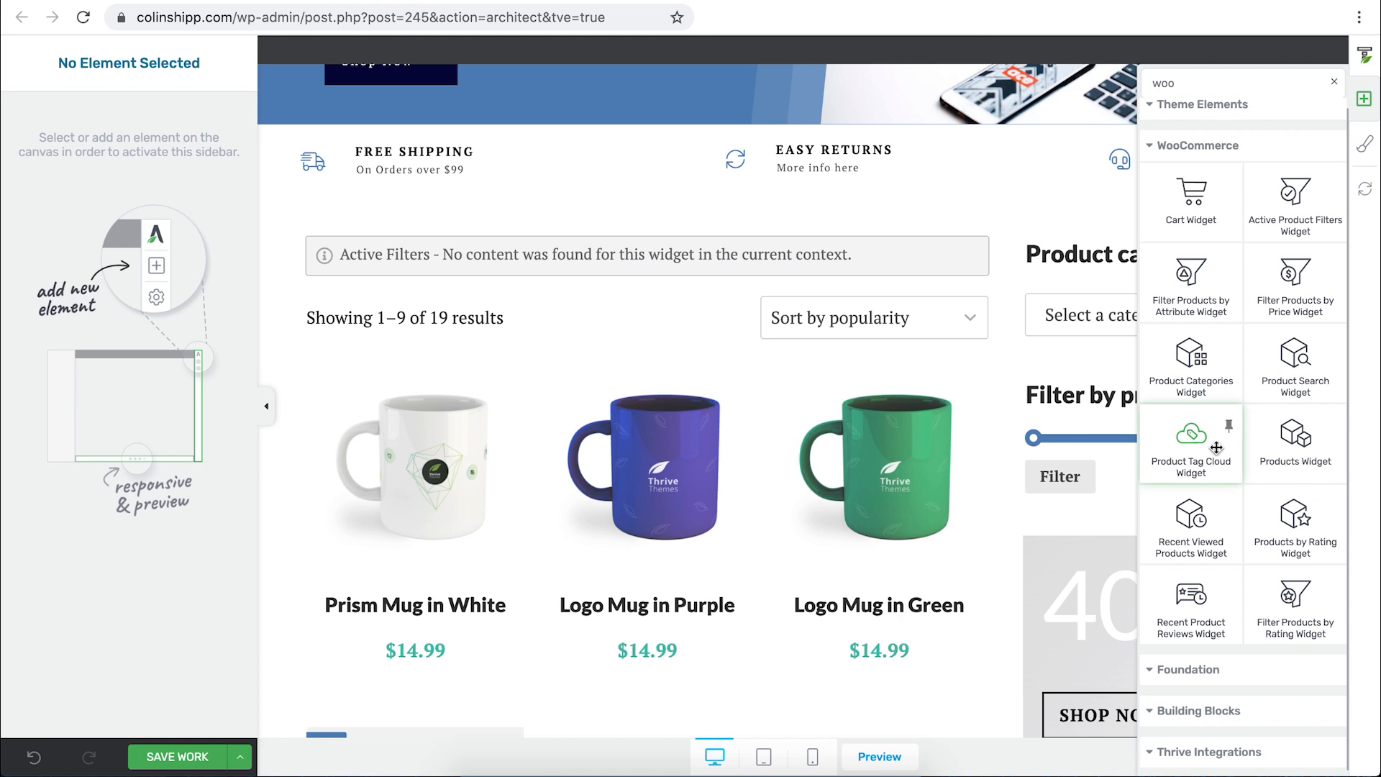
left_click_drag(1216, 448, 1182, 507)
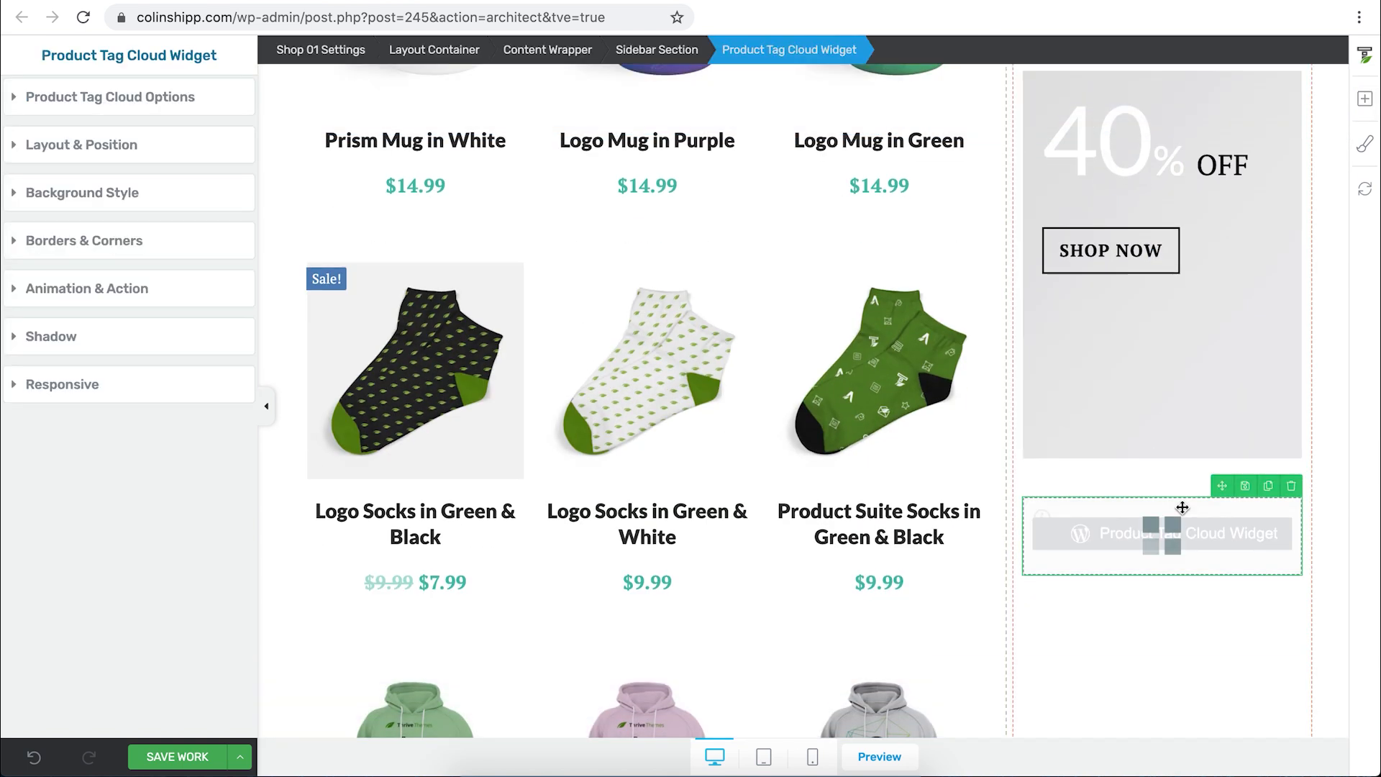
scroll(1182, 508, "down", 3)
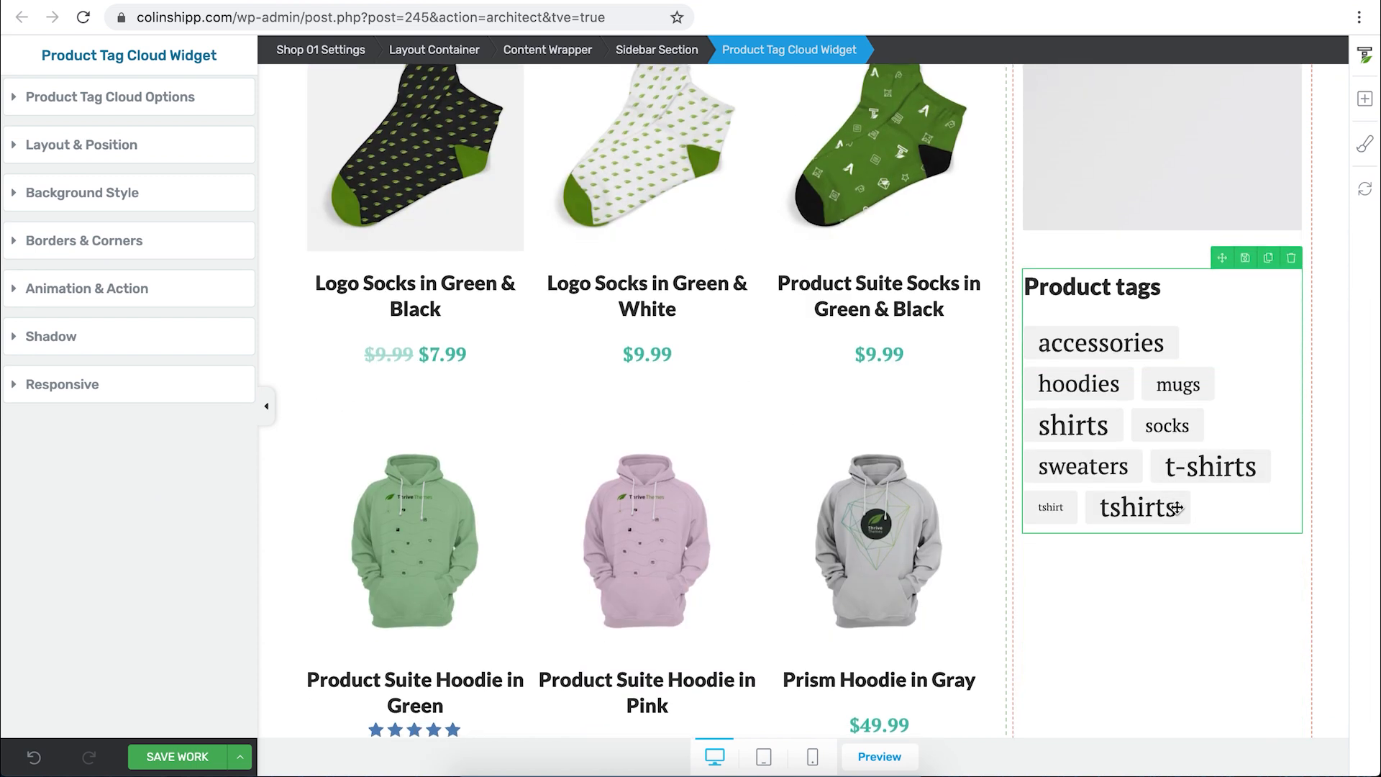